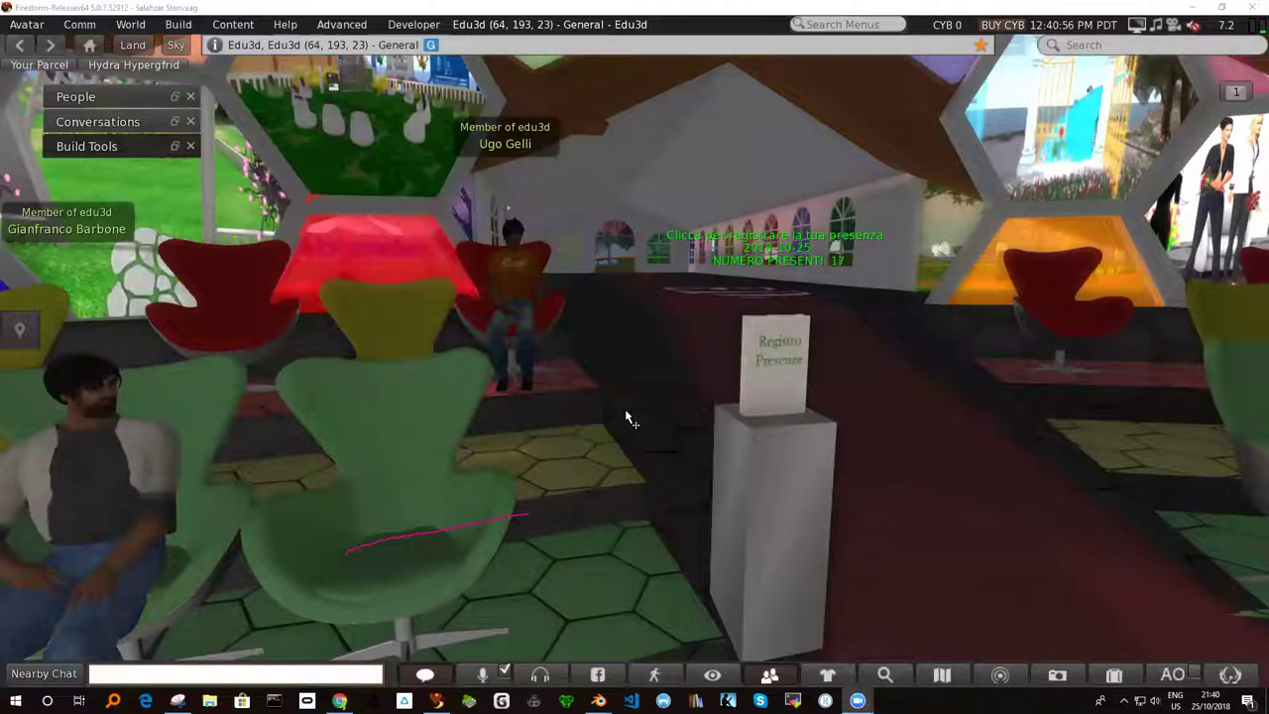
Step: Zoom out, select the object beside the avatar, close Build Tools, and orbit the camera up over the hall
{"action": "left_click_drag", "start_coordinate": [565, 426], "coordinate": [565, 525], "text": "alt"}
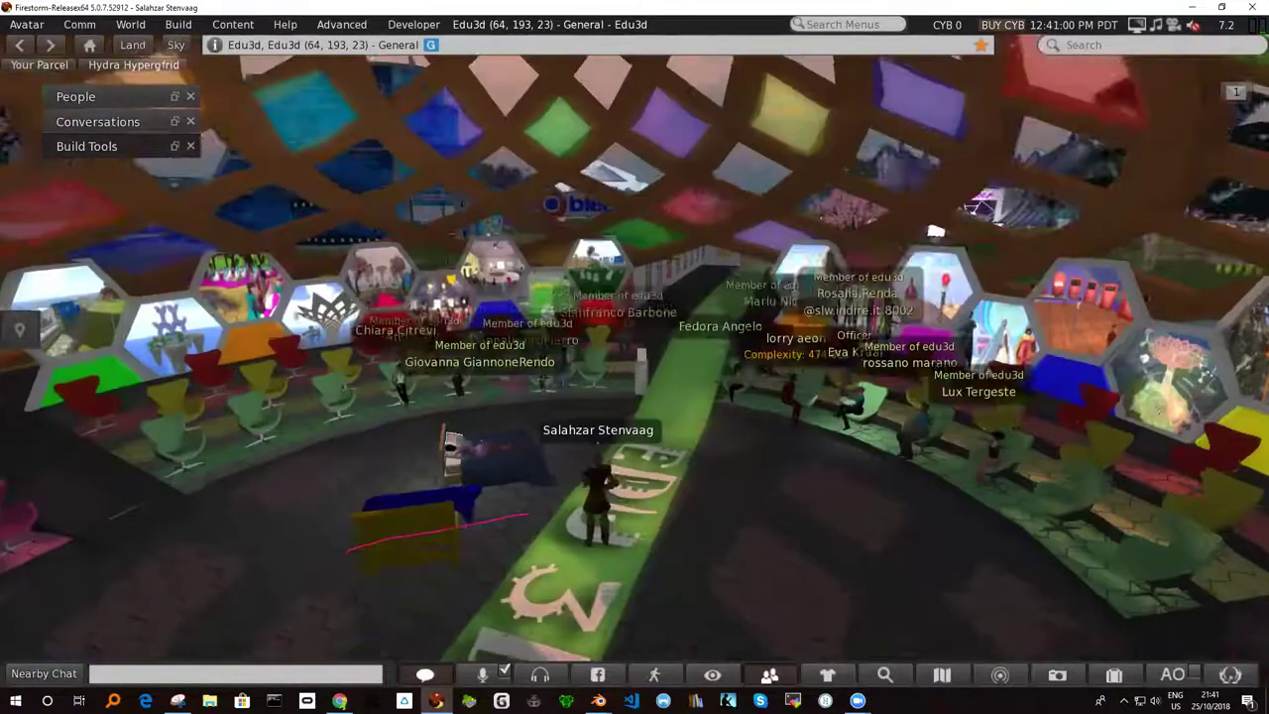
{"action": "left_click_drag", "start_coordinate": [710, 426], "coordinate": [701, 543], "text": "alt"}
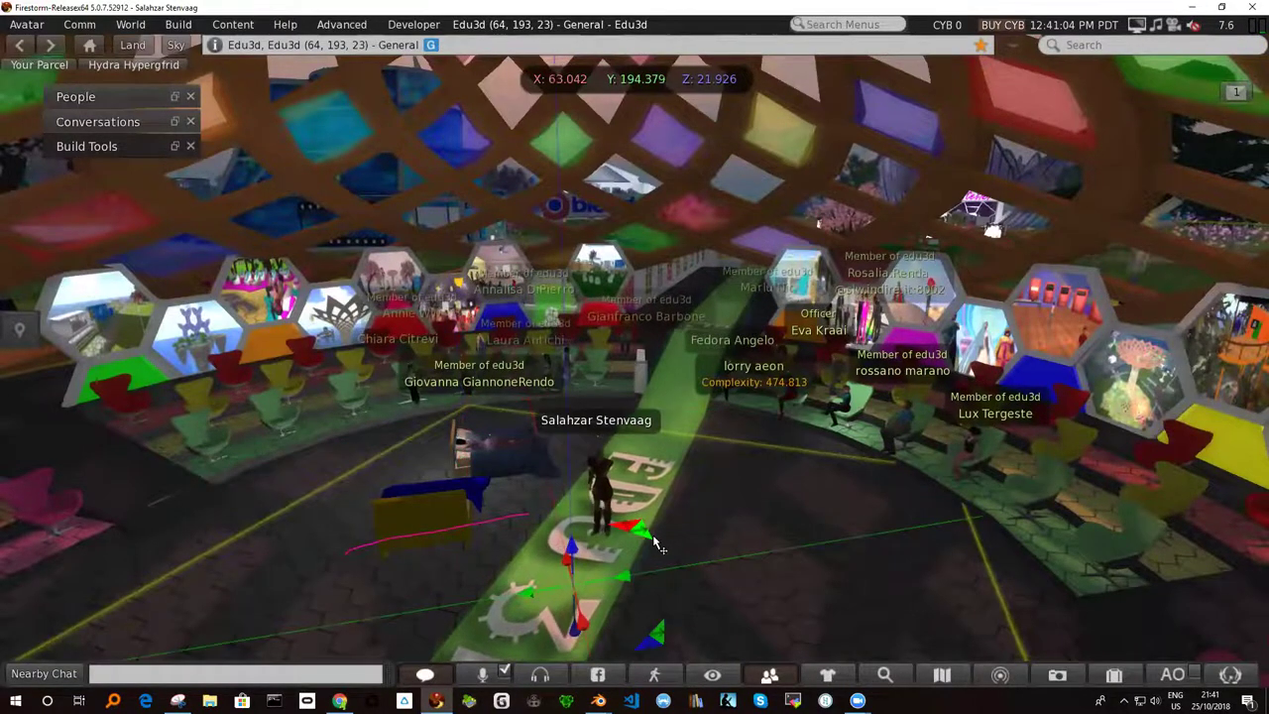
{"action": "key", "text": "Escape"}
{"action": "left_click_drag", "start_coordinate": [642, 508], "coordinate": [634, 361], "text": "alt"}
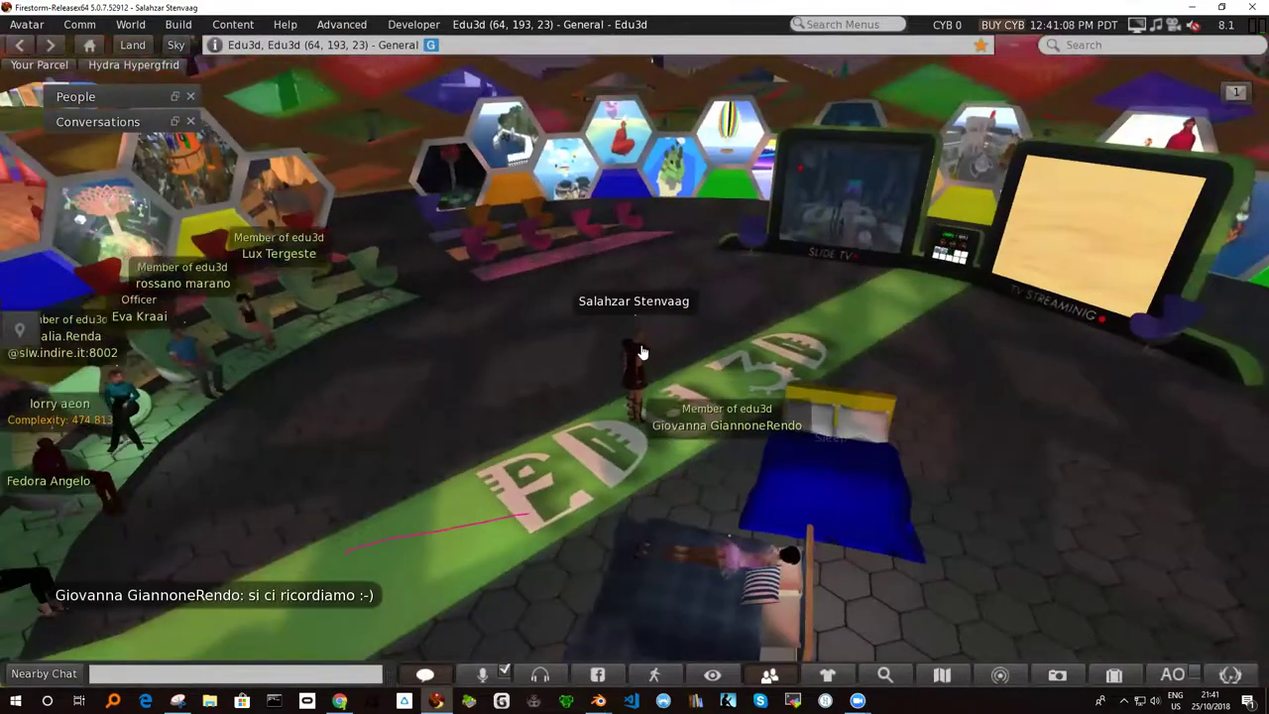
Step: Reset the camera behind the avatar and turn it a full circle right to face the seated members
{"action": "key", "text": "Escape"}
{"action": "key", "text": "Right"}
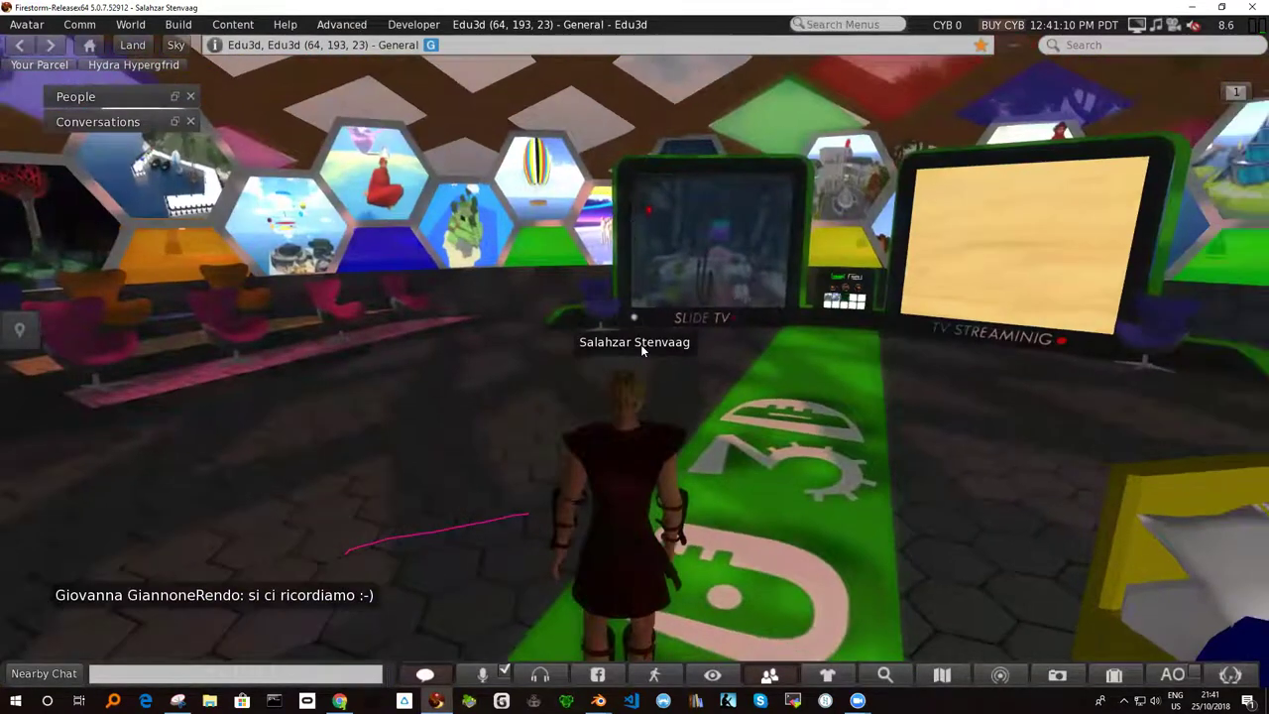
{"action": "key", "text": "Right"}
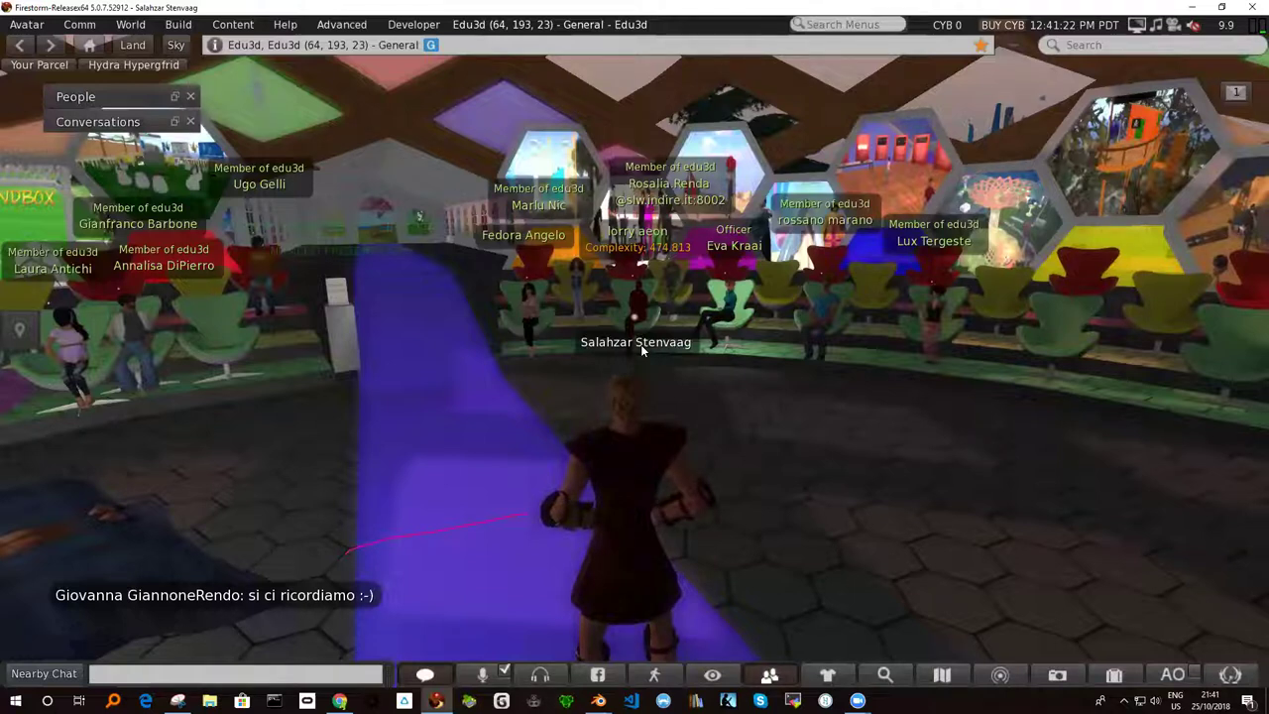
{"action": "key", "text": "Right"}
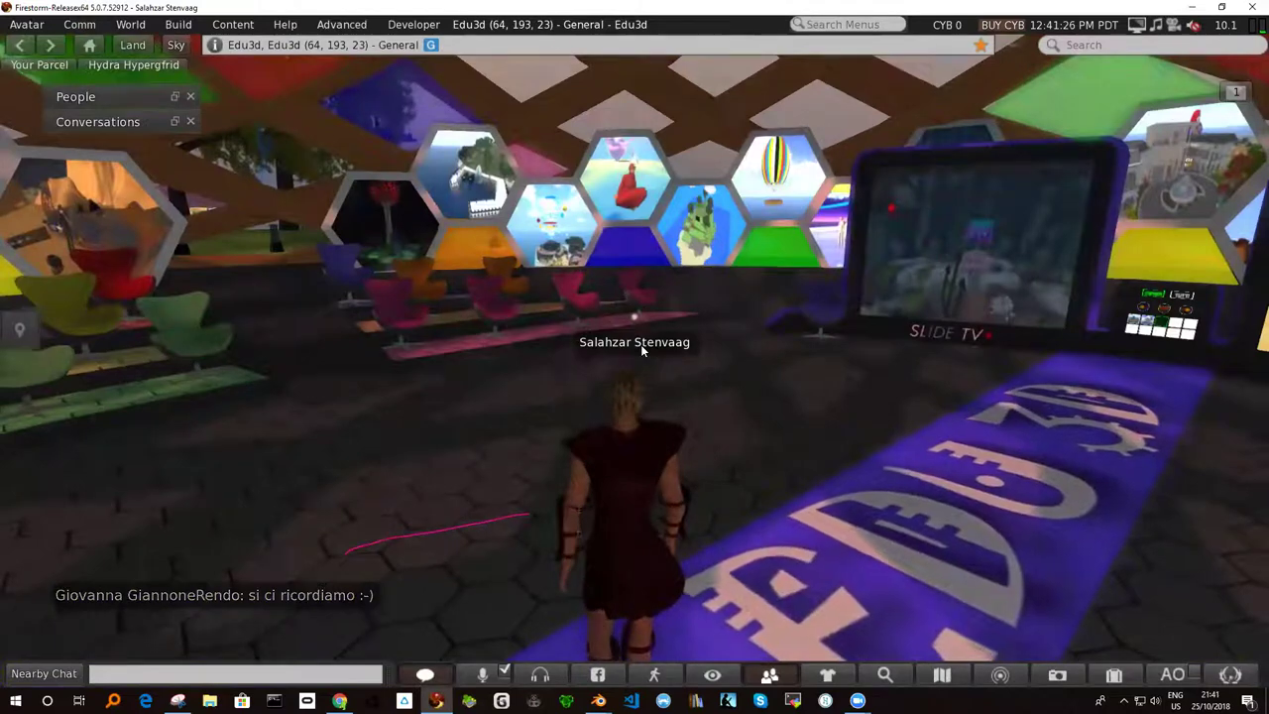
{"action": "key", "text": "Right"}
{"action": "key", "text": "Right"}
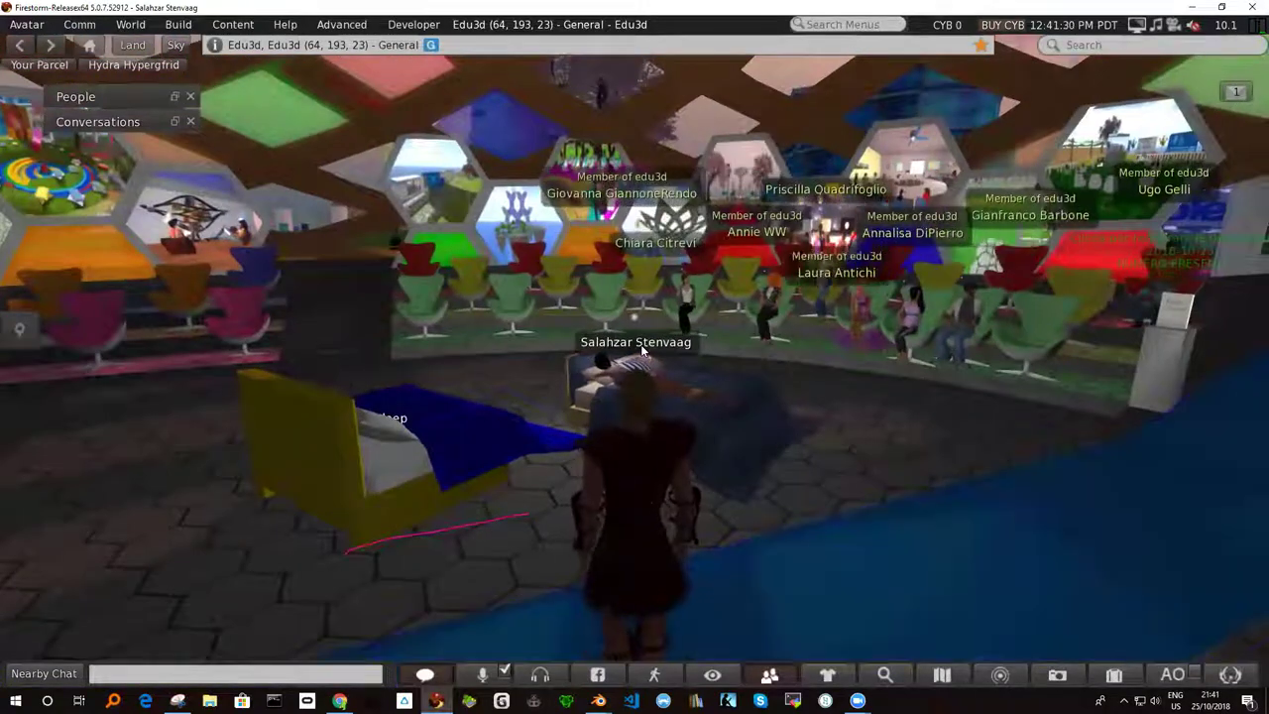
{"action": "key", "text": "Right"}
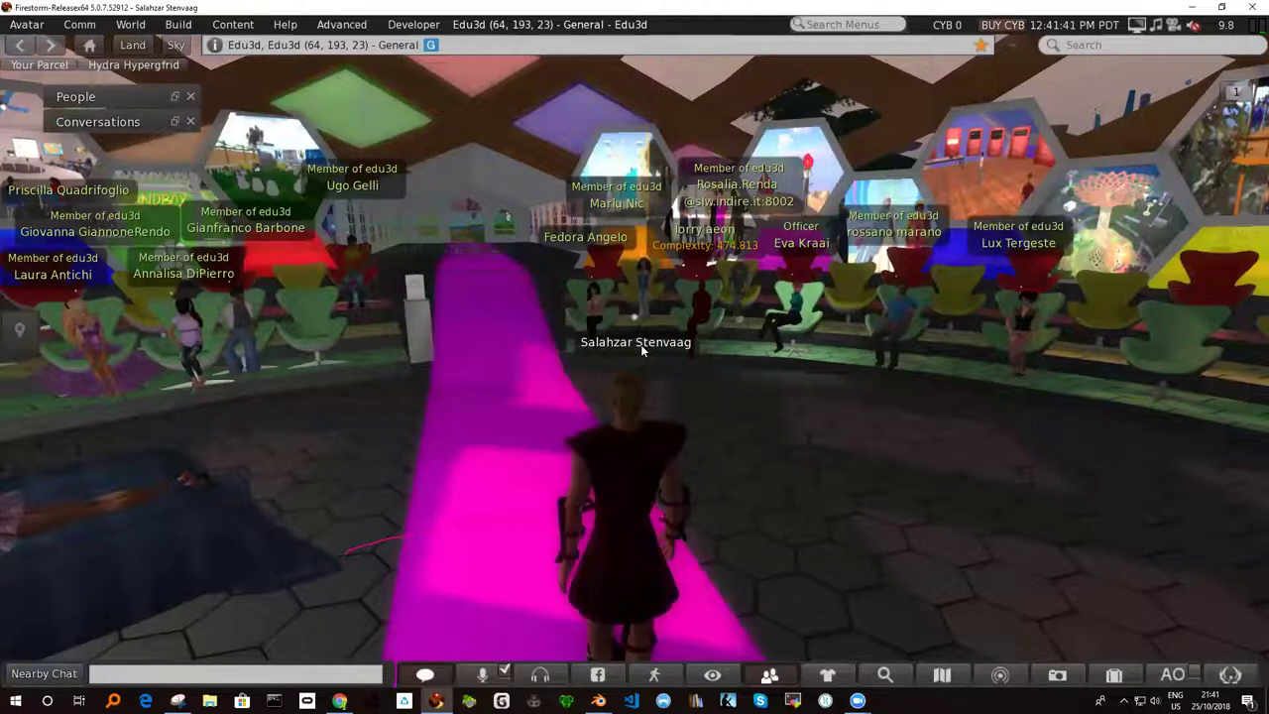
{"action": "key", "text": "Right"}
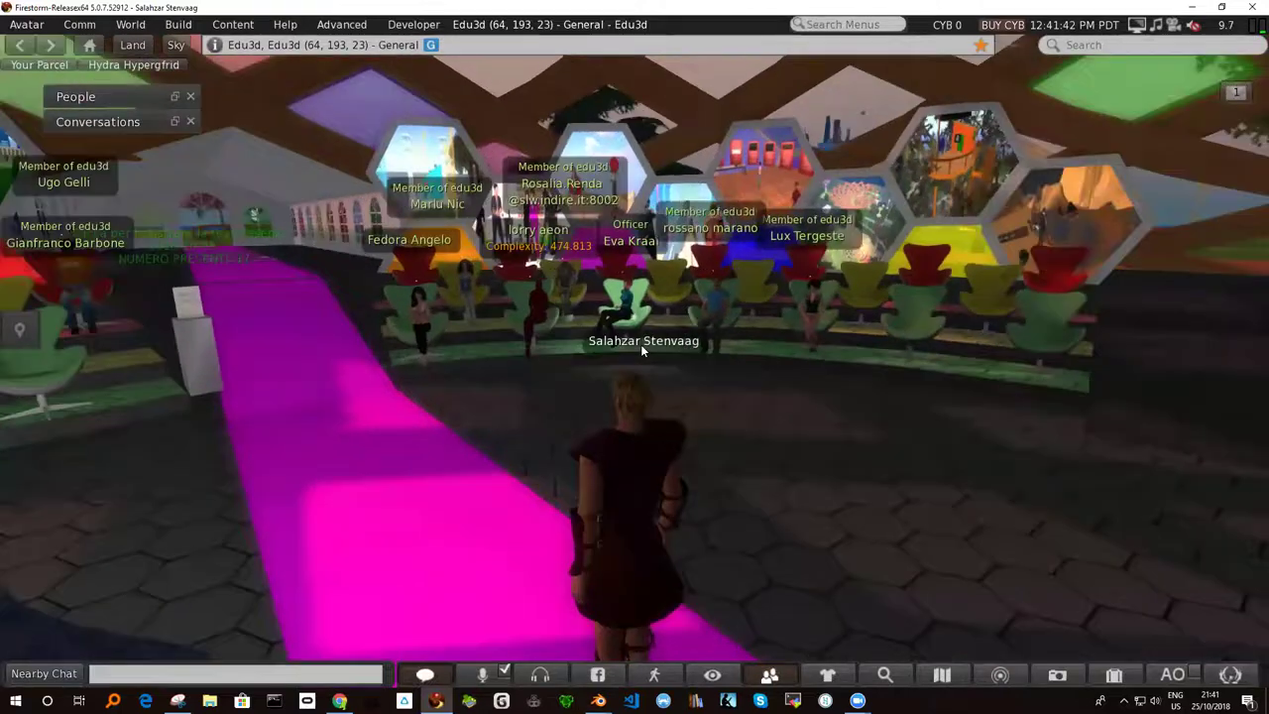
{"action": "key", "text": "Right"}
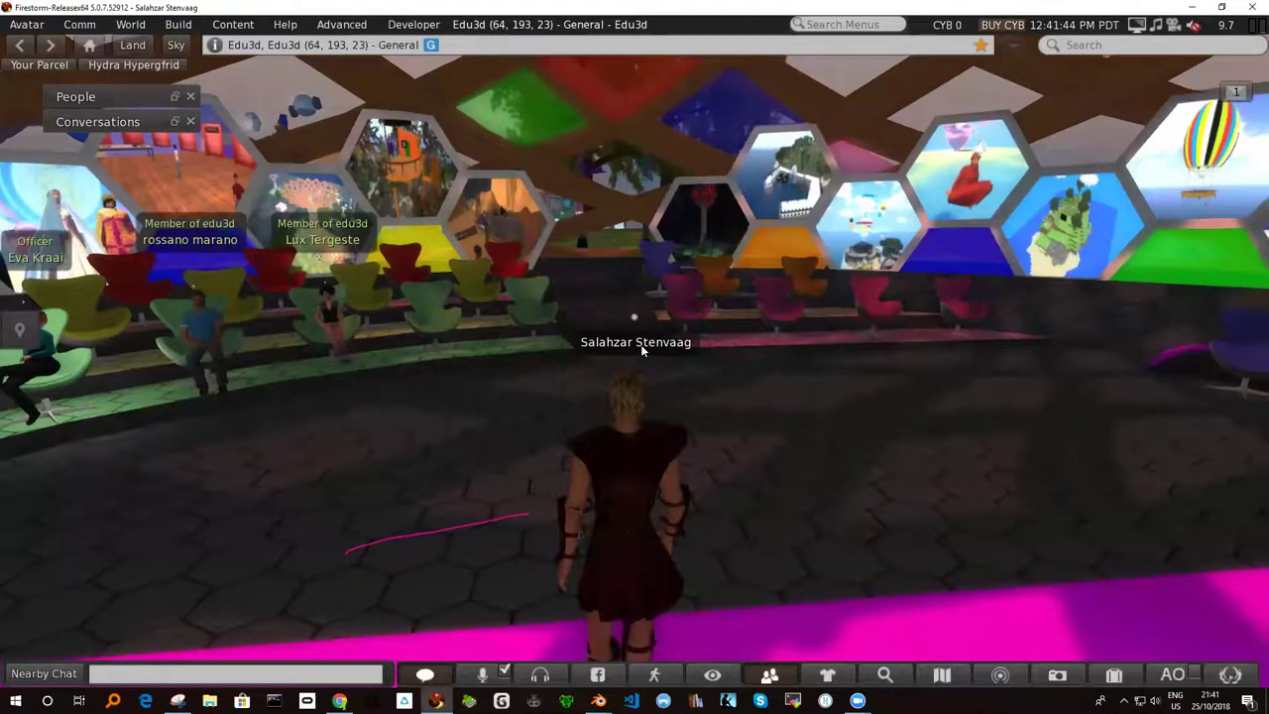
{"action": "key", "text": "Right"}
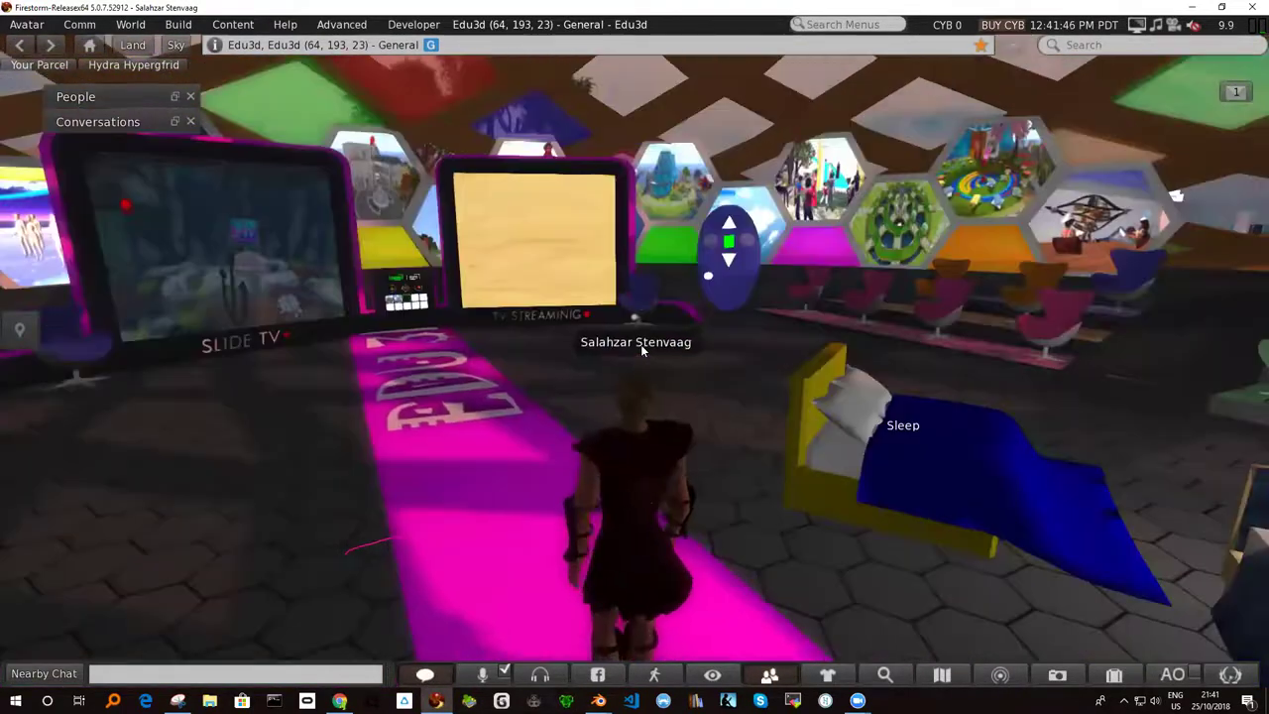
{"action": "key", "text": "Right"}
{"action": "key", "text": "Right"}
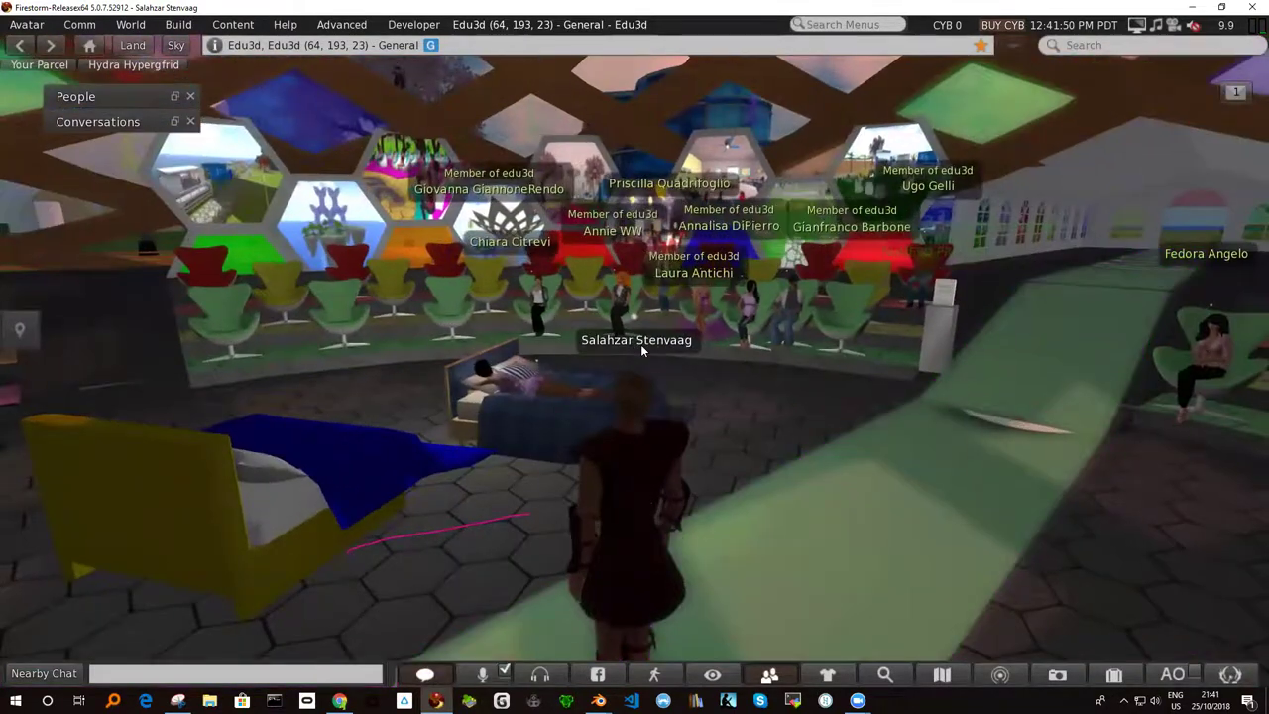
{"action": "key", "text": "Right"}
{"action": "key", "text": "Right"}
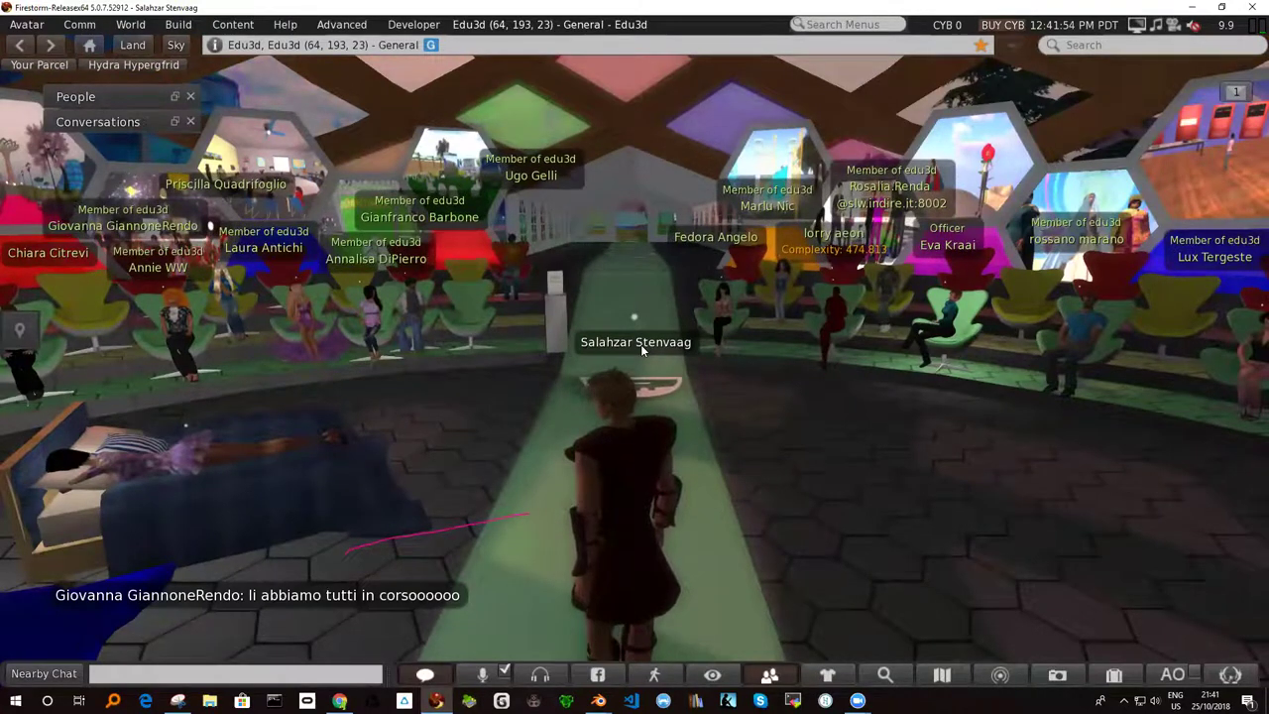
{"action": "key", "text": "Right"}
{"action": "key", "text": "Right"}
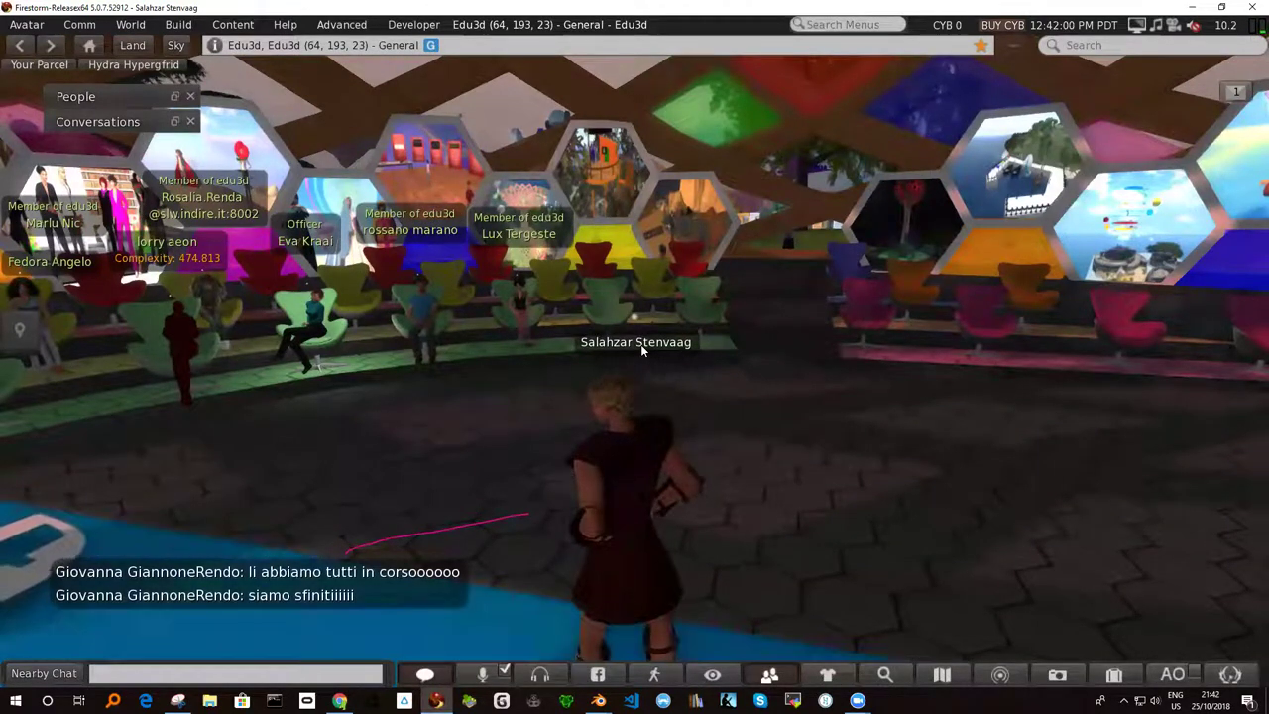
{"action": "key", "text": "Left"}
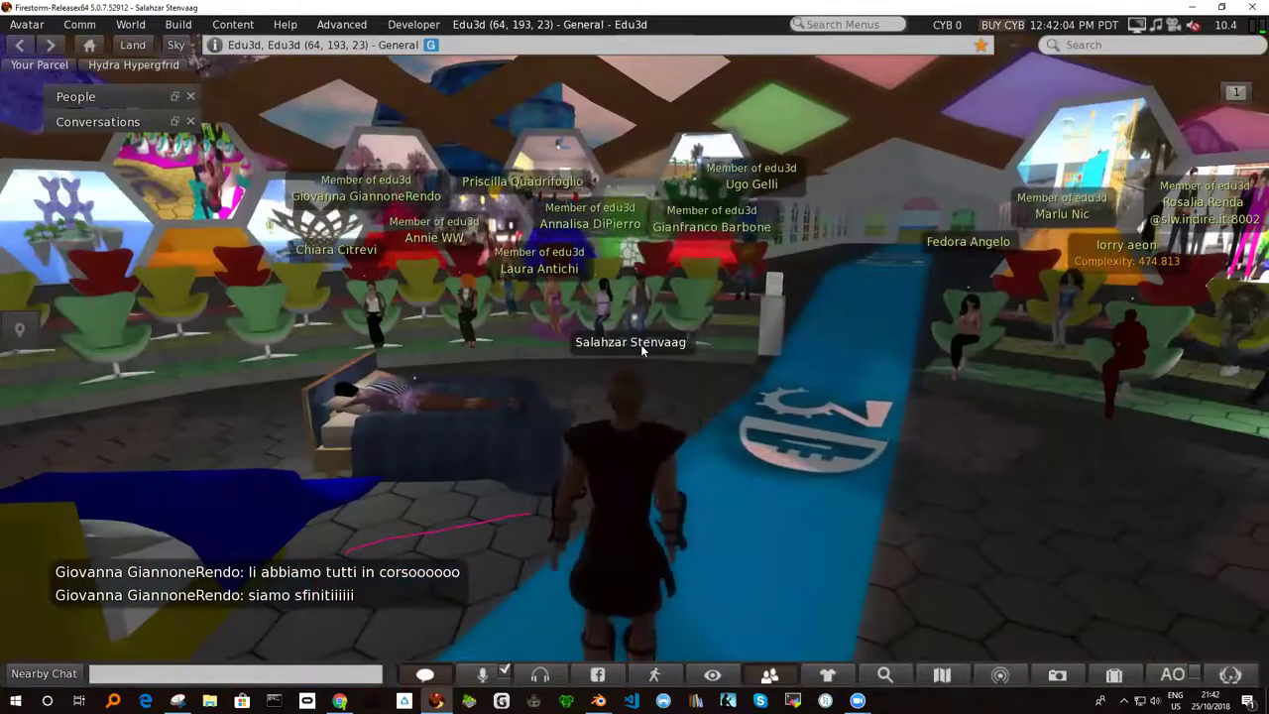
{"action": "key", "text": "Left"}
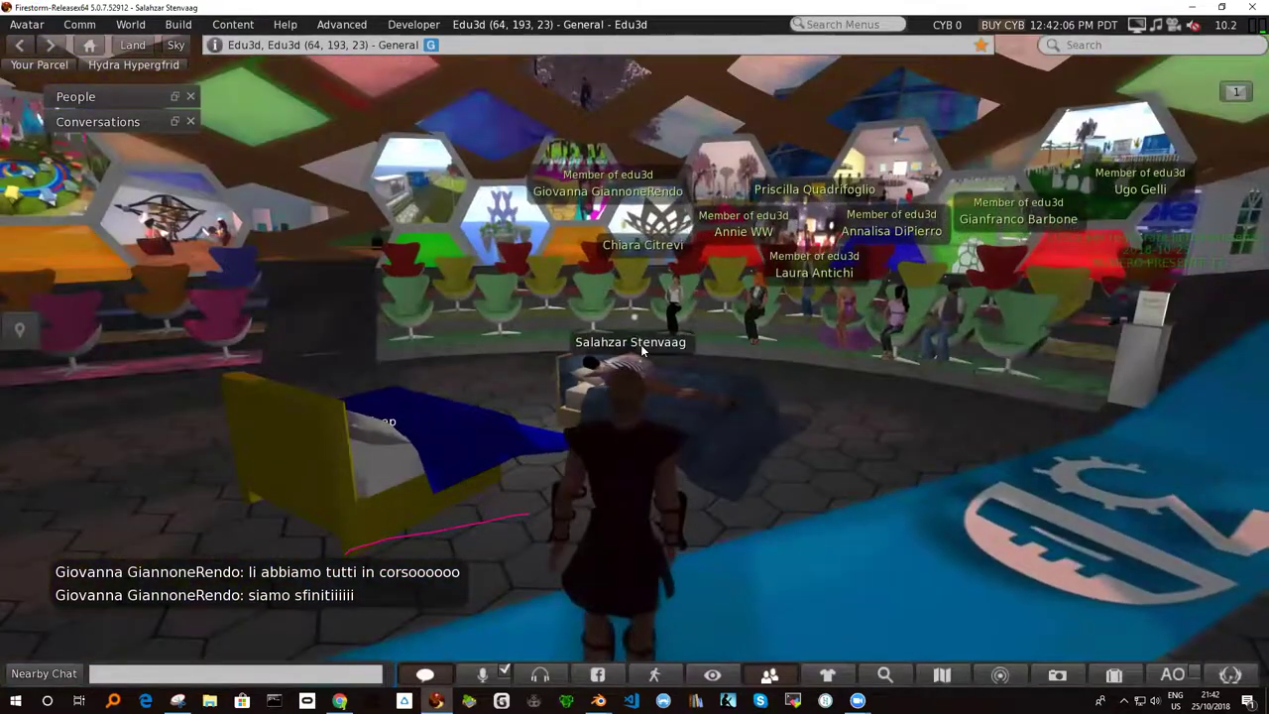
{"action": "key", "text": "Right"}
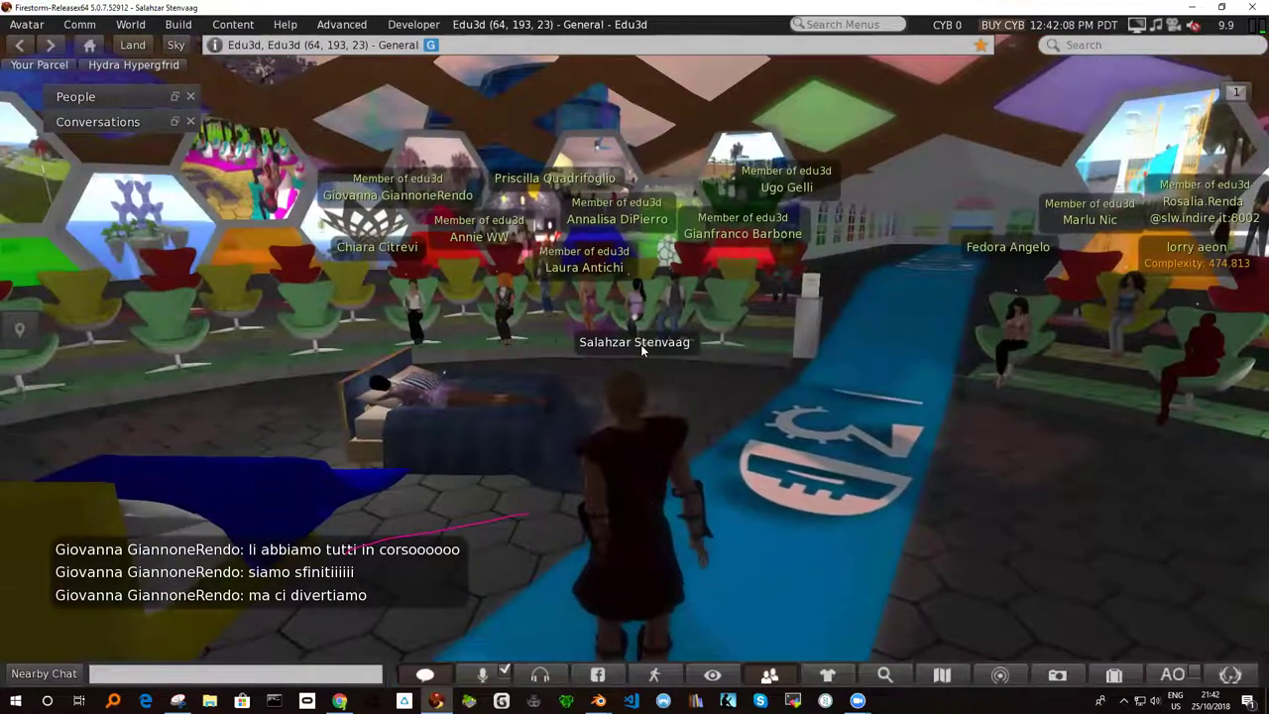
{"action": "key", "text": "Right"}
{"action": "key", "text": "Right"}
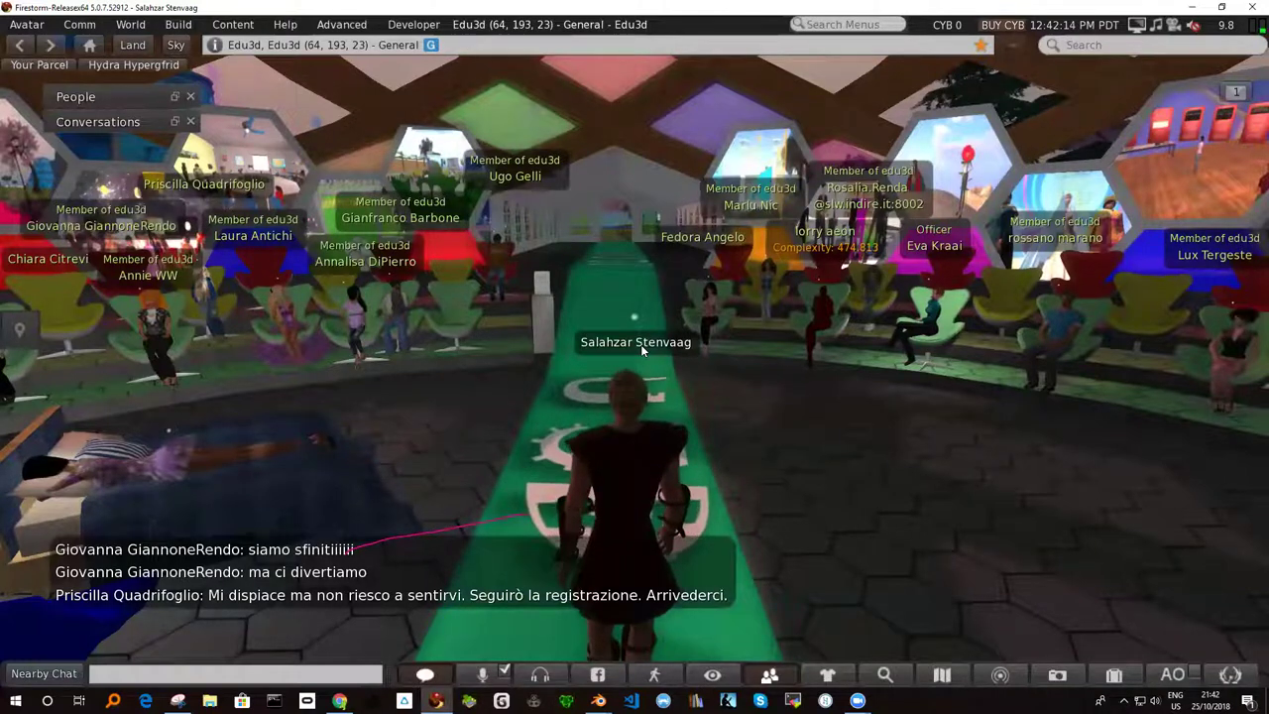
{"action": "key", "text": "Right"}
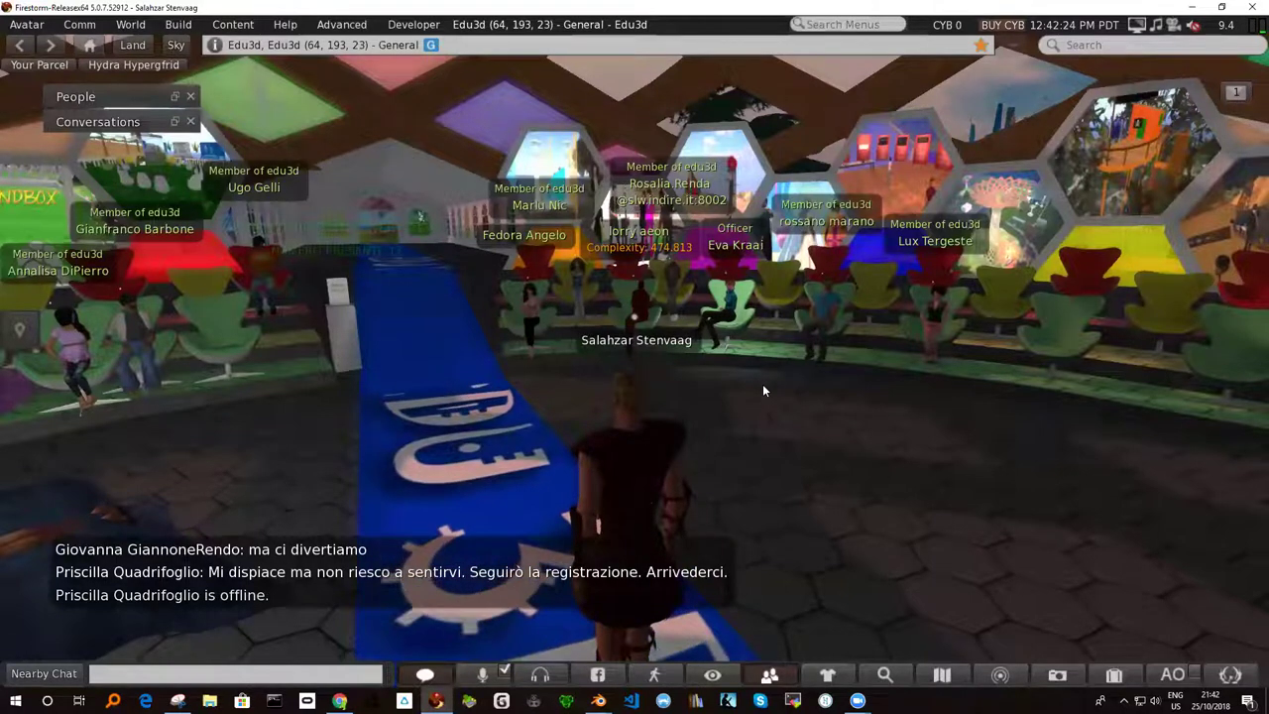
{"action": "key", "text": "Right"}
{"action": "key", "text": "Right"}
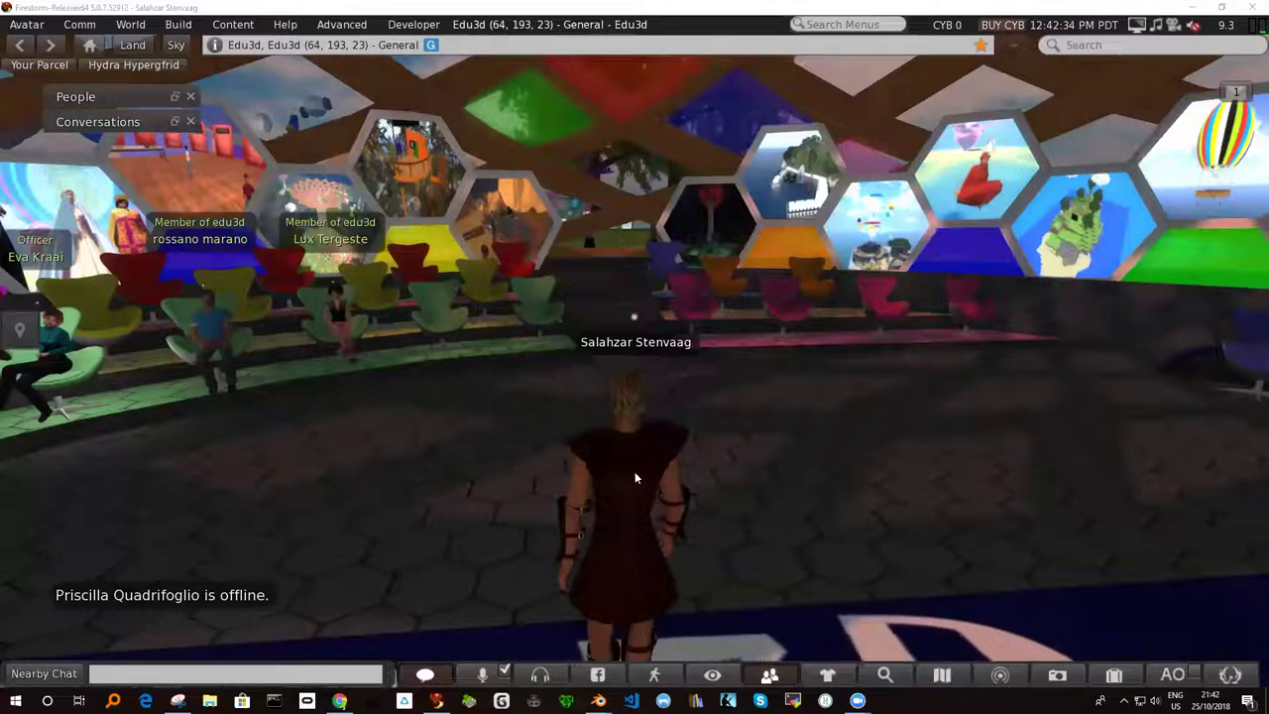
{"action": "scroll", "coordinate": [722, 433], "scroll_direction": "up", "scroll_amount": 2}
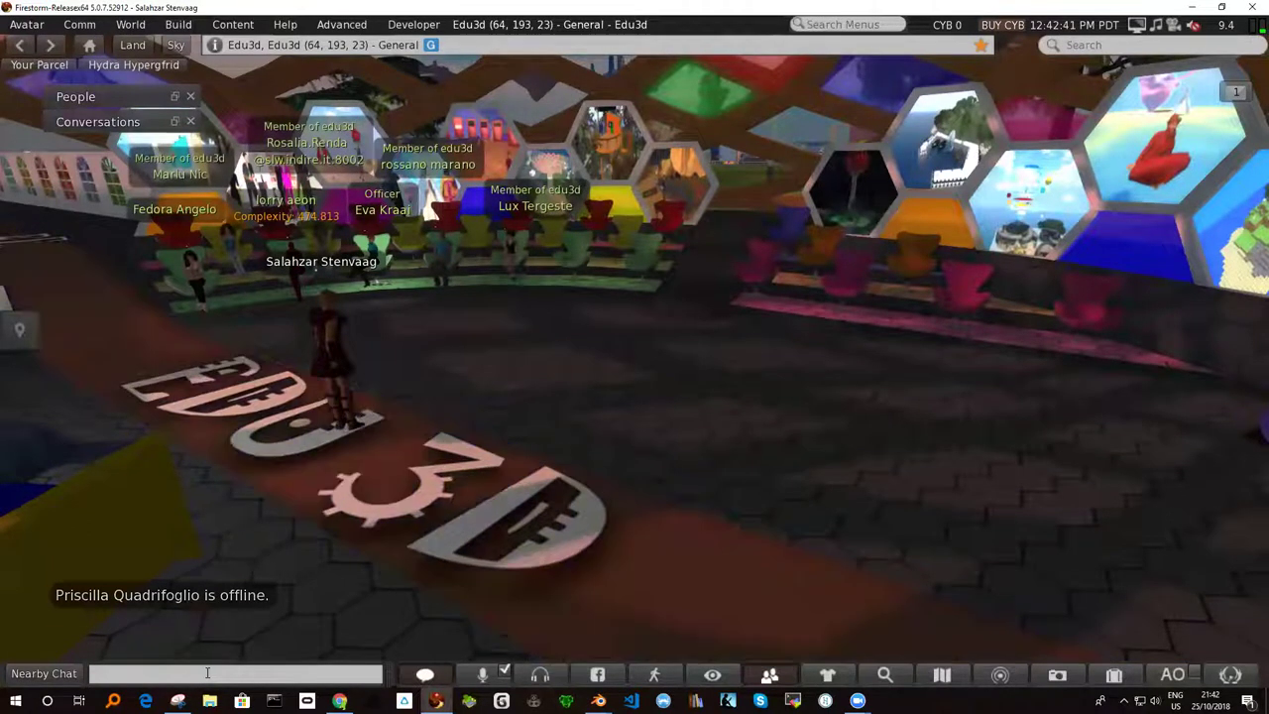
{"action": "left_click", "coordinate": [156, 672]}
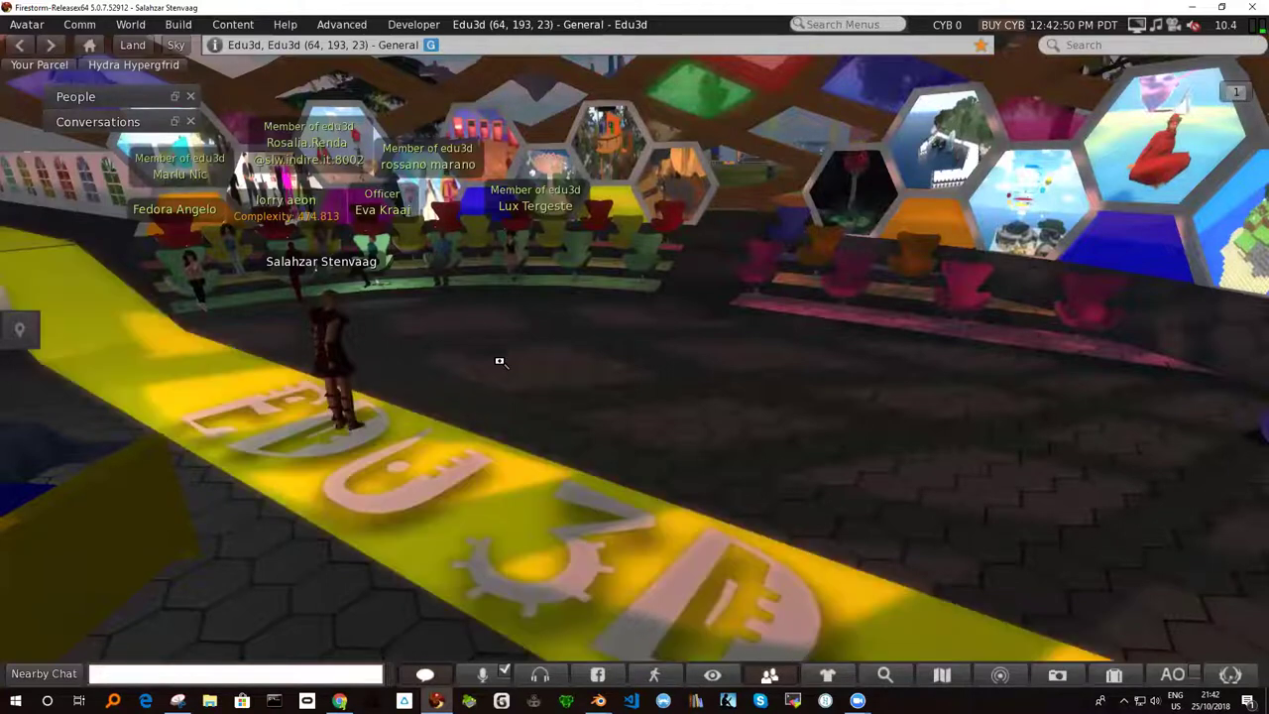
{"action": "key", "text": "Left"}
{"action": "key", "text": "Right"}
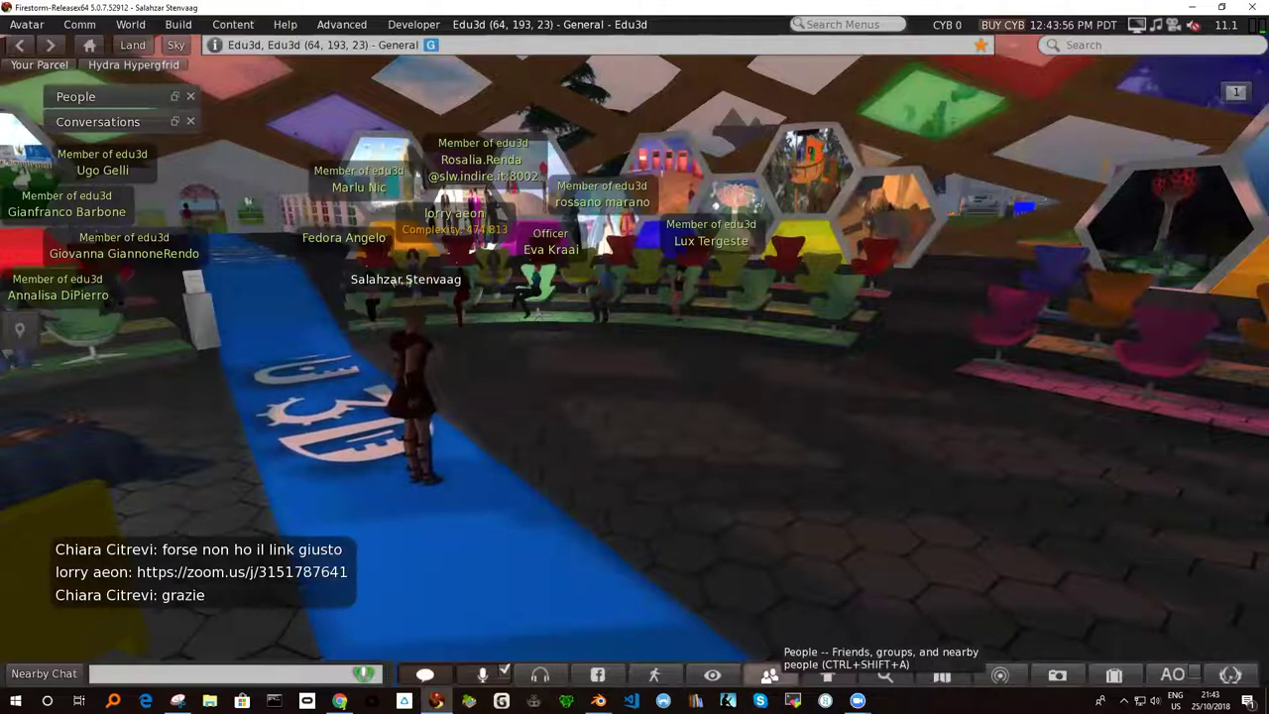
Step: Open the World Map and People list, then minimize both to leave the Edu3d scene in view
{"action": "left_click", "coordinate": [942, 675]}
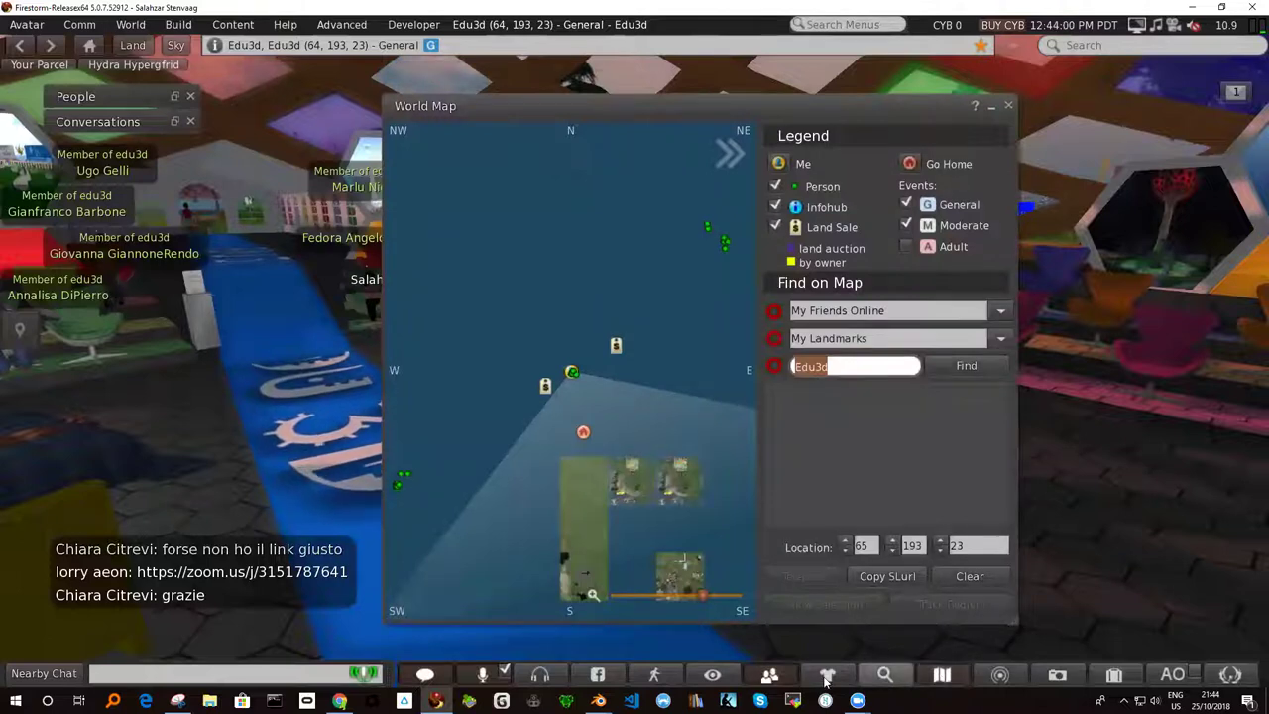
{"action": "left_click", "coordinate": [769, 673]}
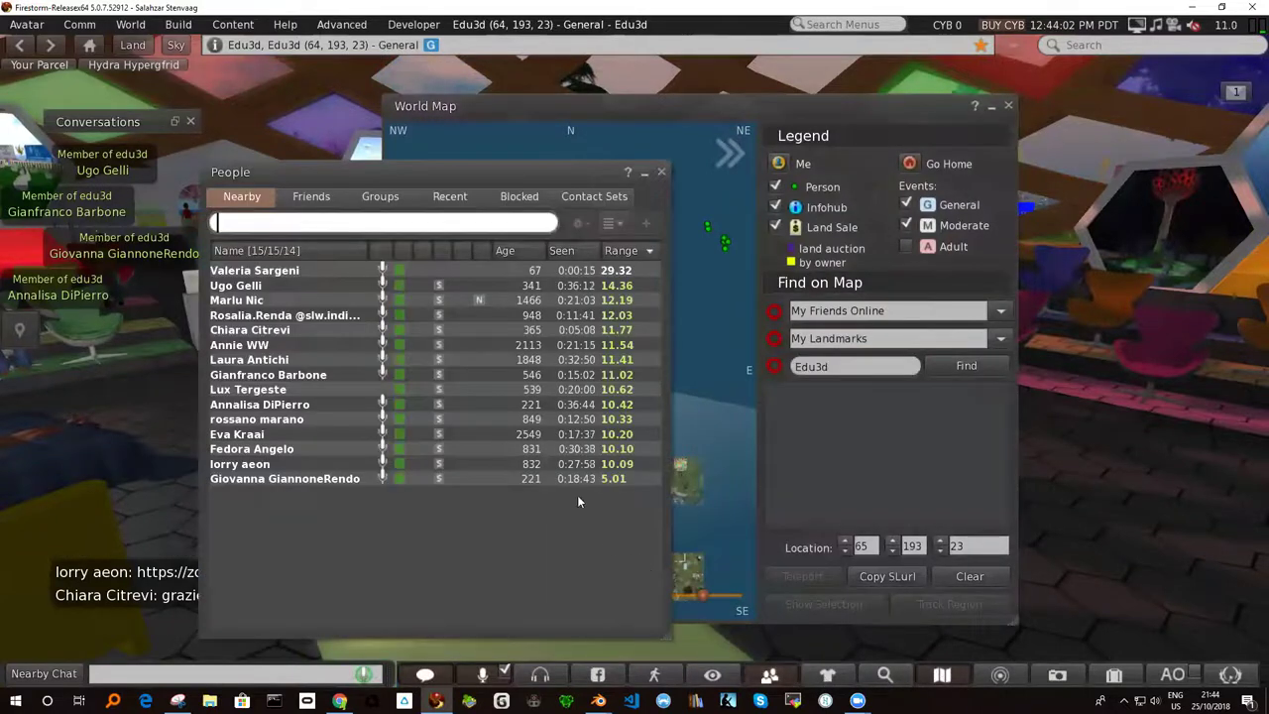
{"action": "left_click", "coordinate": [645, 171]}
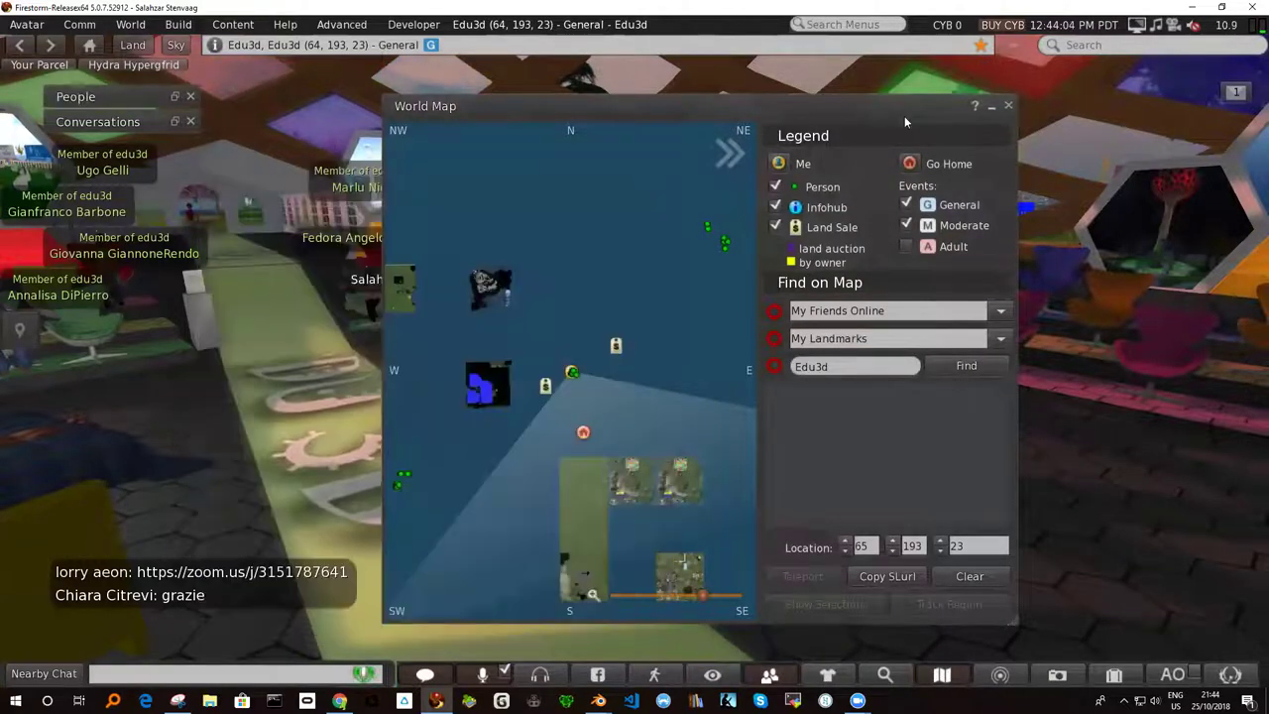
{"action": "left_click", "coordinate": [990, 105]}
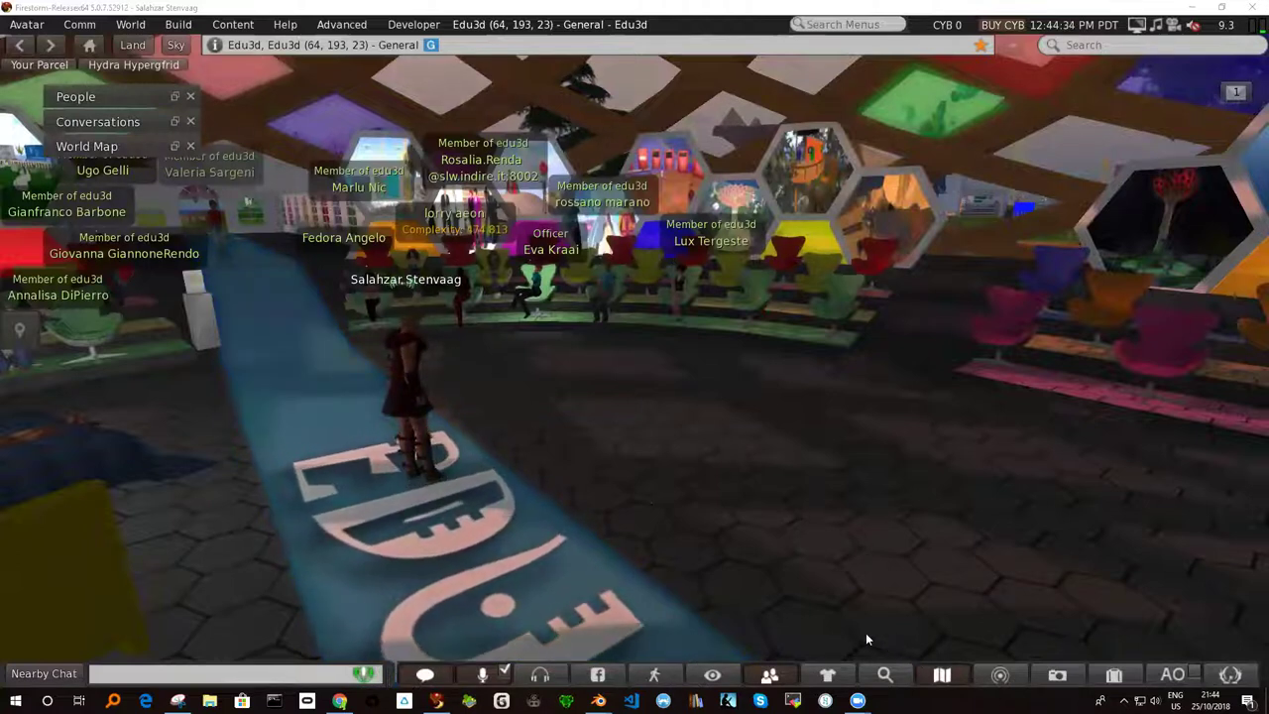
Step: Reopen the World Map and search Find on Map for the 'archiland' region
{"action": "left_click", "coordinate": [941, 674]}
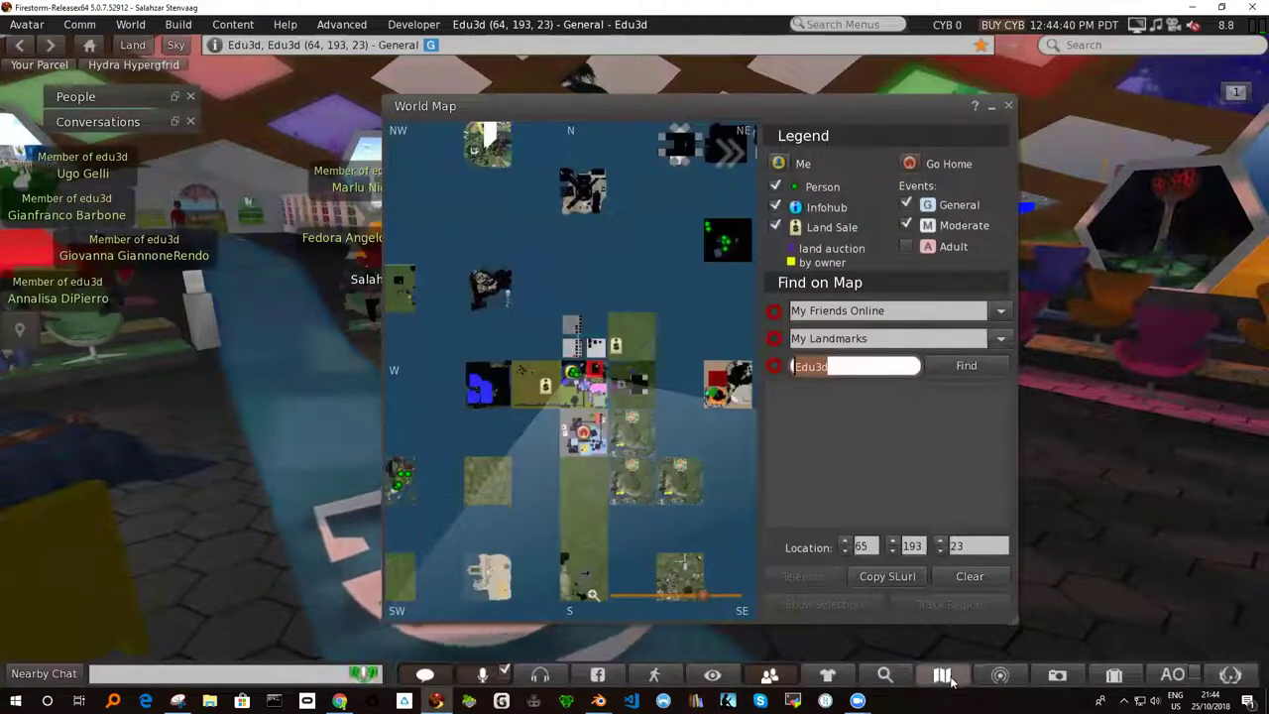
{"action": "mouse_move", "coordinate": [684, 107]}
{"action": "left_mouse_down"}
{"action": "mouse_move", "coordinate": [878, 81]}
{"action": "mouse_move", "coordinate": [702, 95]}
{"action": "left_mouse_up"}
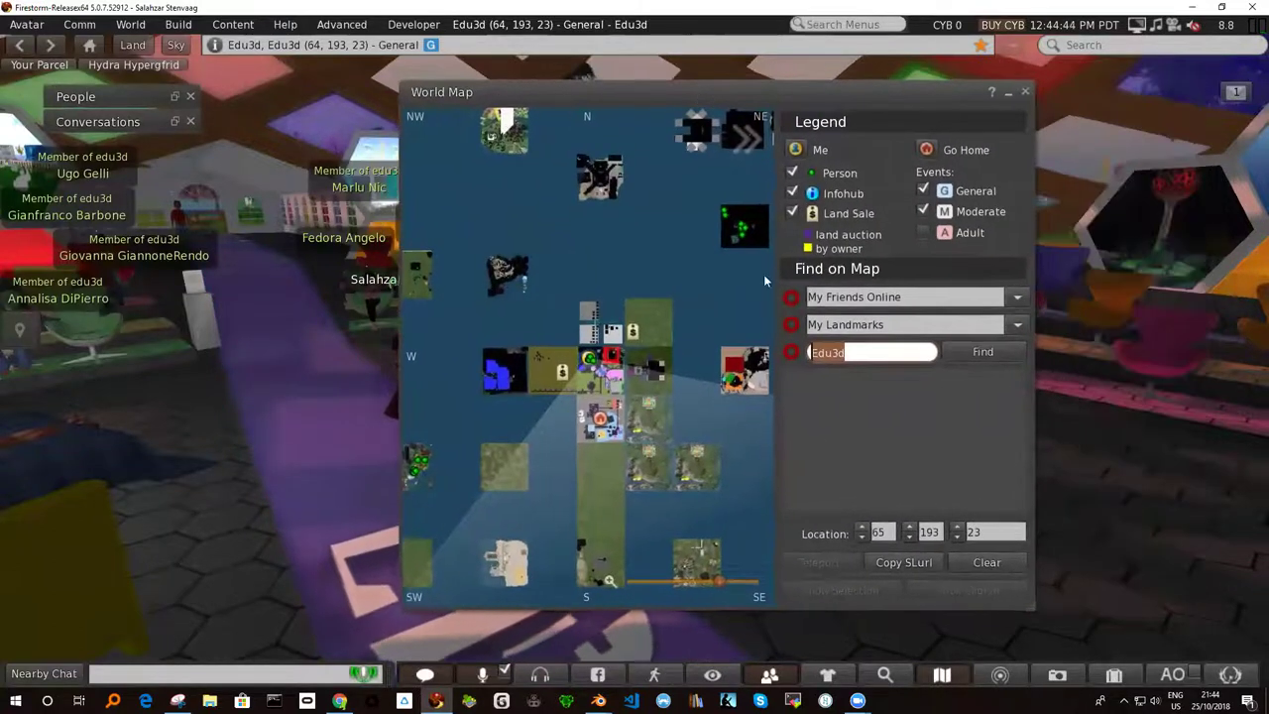
{"action": "key", "text": "BackSpace"}
{"action": "type", "text": "arc"}
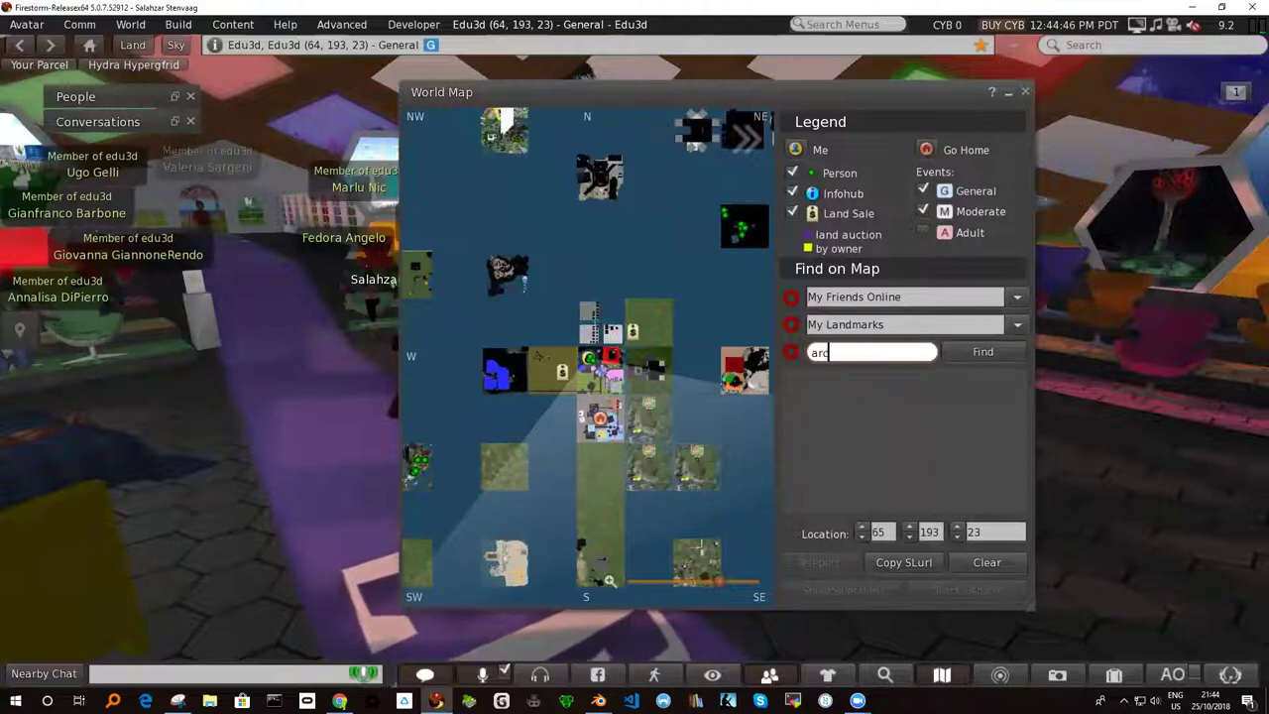
{"action": "type", "text": "hiland"}
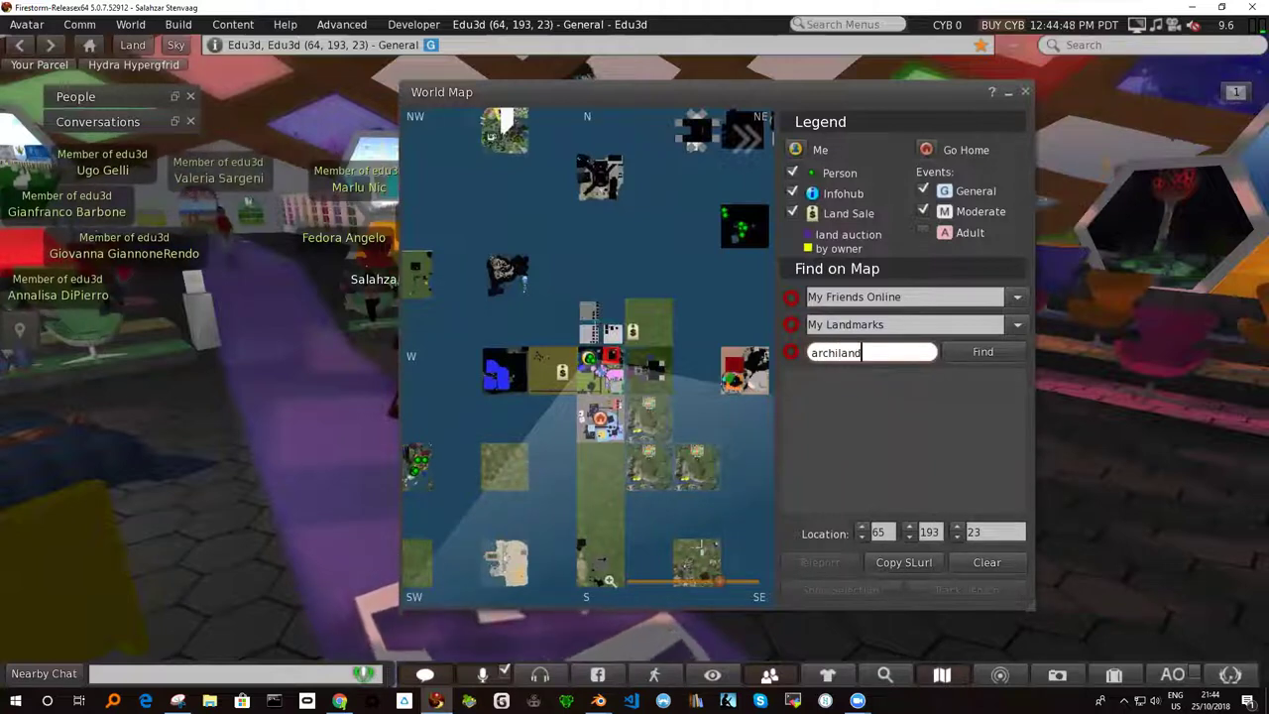
{"action": "key", "text": "Return"}
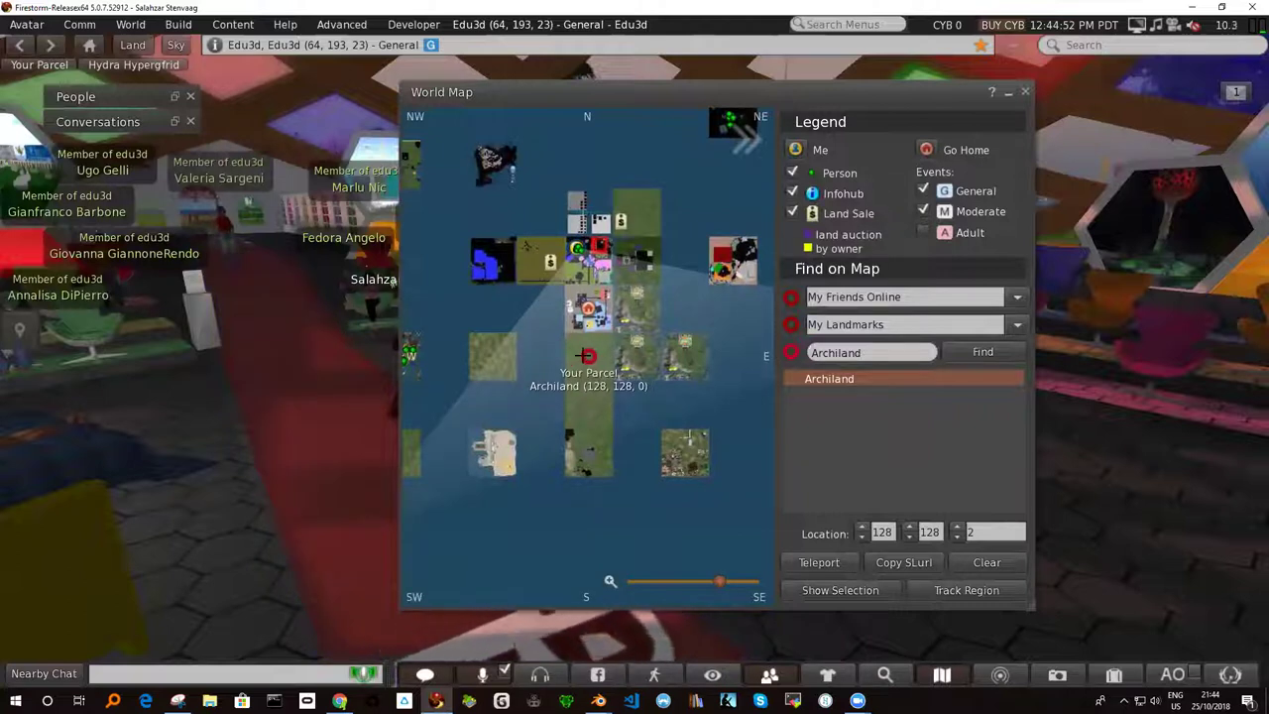
Step: Reposition the World Map window showing Archiland at 128, 128, 0
{"action": "left_click_drag", "start_coordinate": [637, 90], "coordinate": [700, 85]}
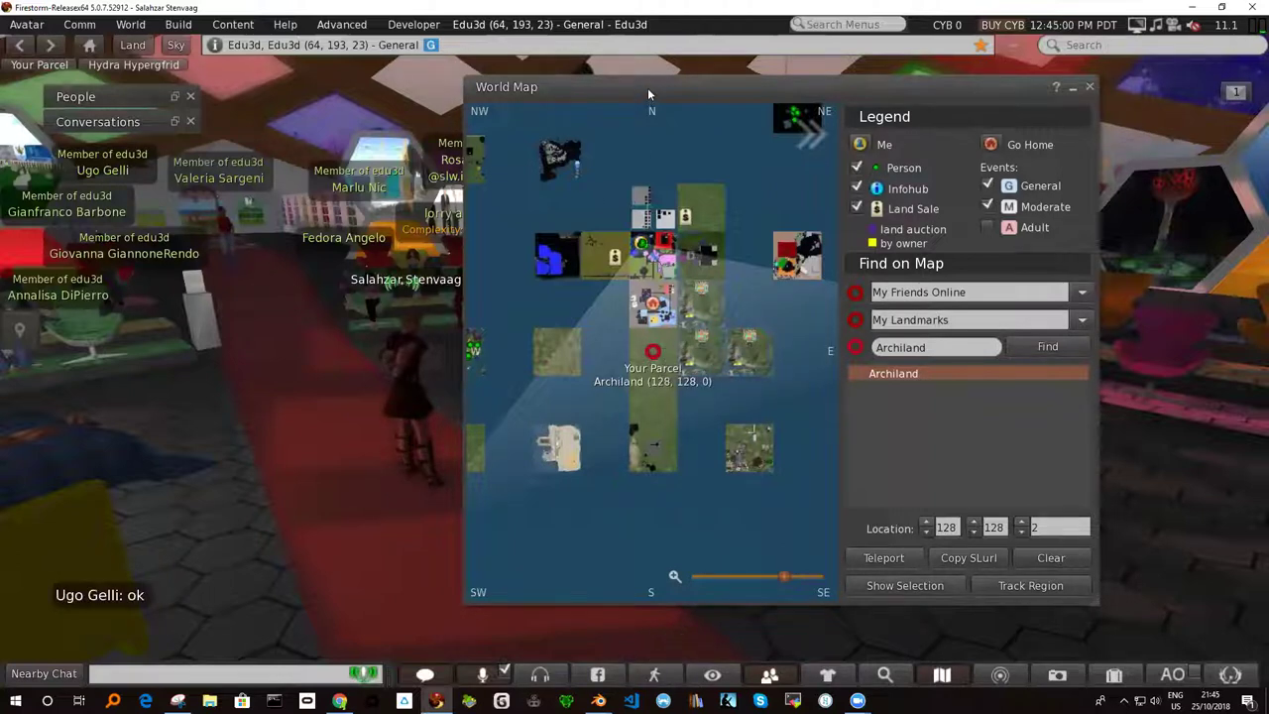
{"action": "left_click_drag", "start_coordinate": [649, 99], "coordinate": [792, 118]}
{"action": "mouse_move", "coordinate": [698, 116]}
{"action": "left_mouse_down"}
{"action": "mouse_move", "coordinate": [651, 111]}
{"action": "mouse_move", "coordinate": [766, 112]}
{"action": "left_mouse_up"}
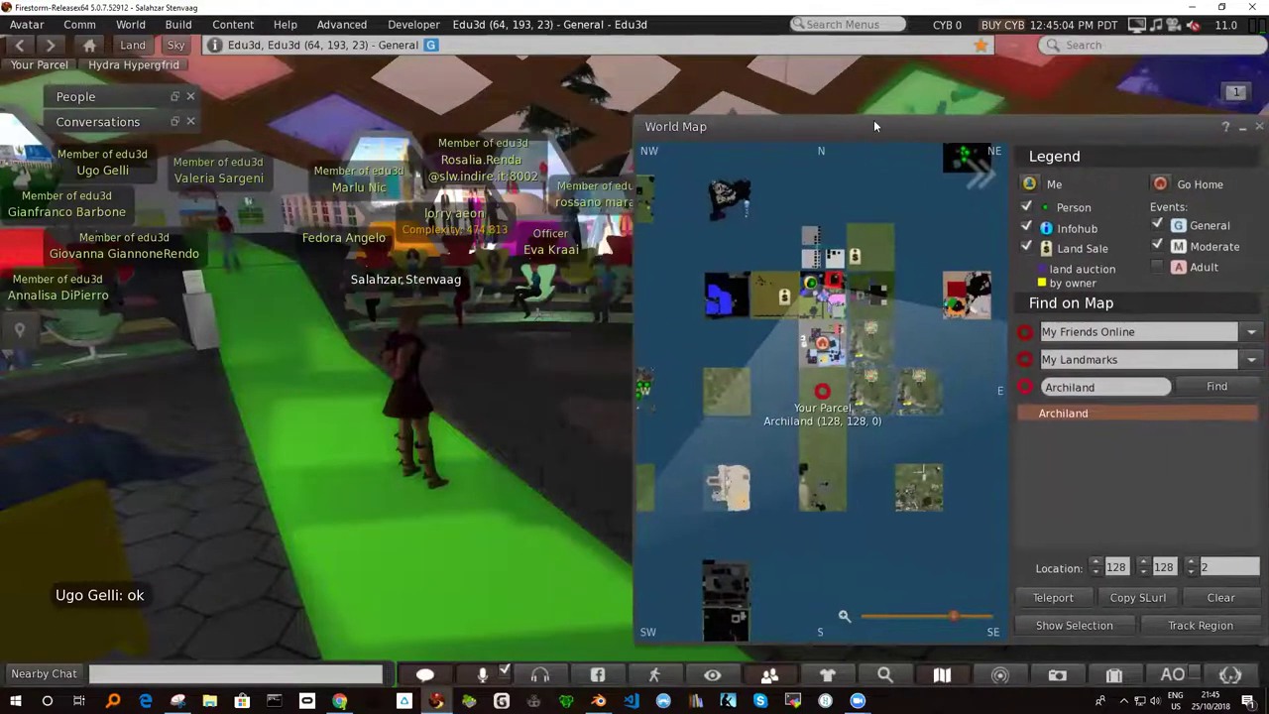
{"action": "left_click_drag", "start_coordinate": [595, 119], "coordinate": [494, 107]}
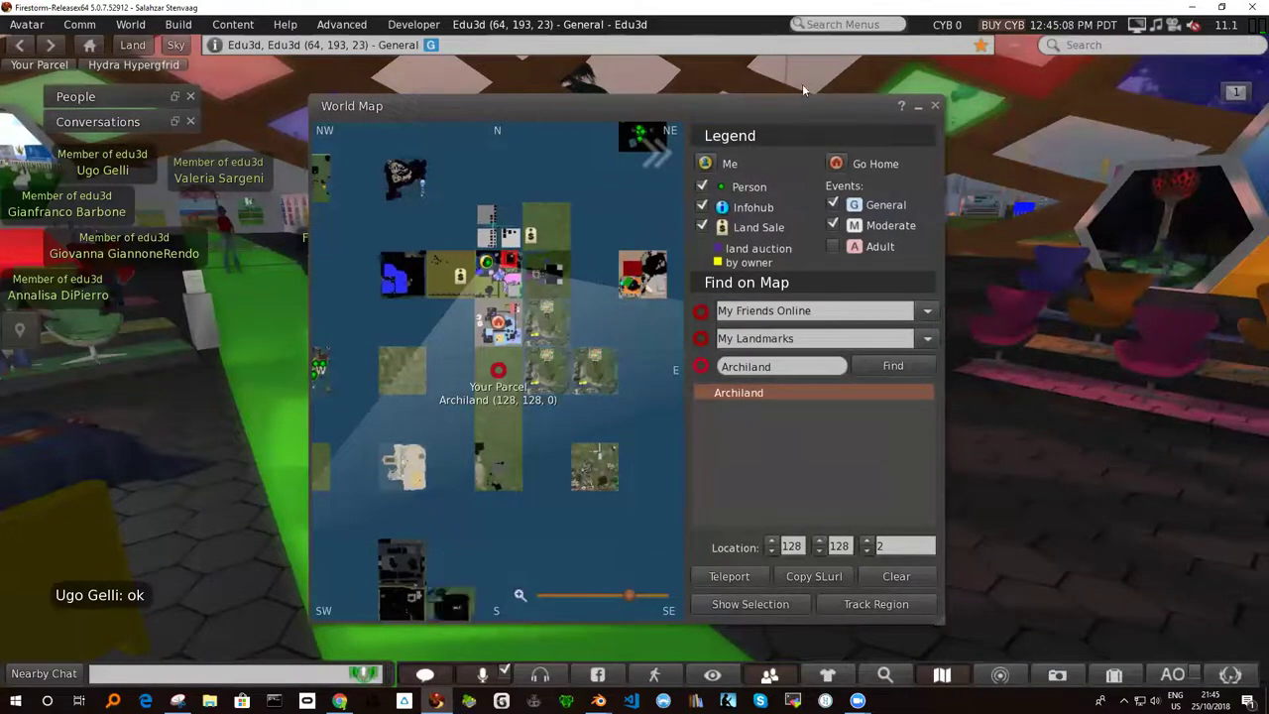
{"action": "mouse_move", "coordinate": [849, 109]}
{"action": "left_mouse_down"}
{"action": "mouse_move", "coordinate": [811, 82]}
{"action": "mouse_move", "coordinate": [727, 115]}
{"action": "mouse_move", "coordinate": [995, 94]}
{"action": "left_mouse_up"}
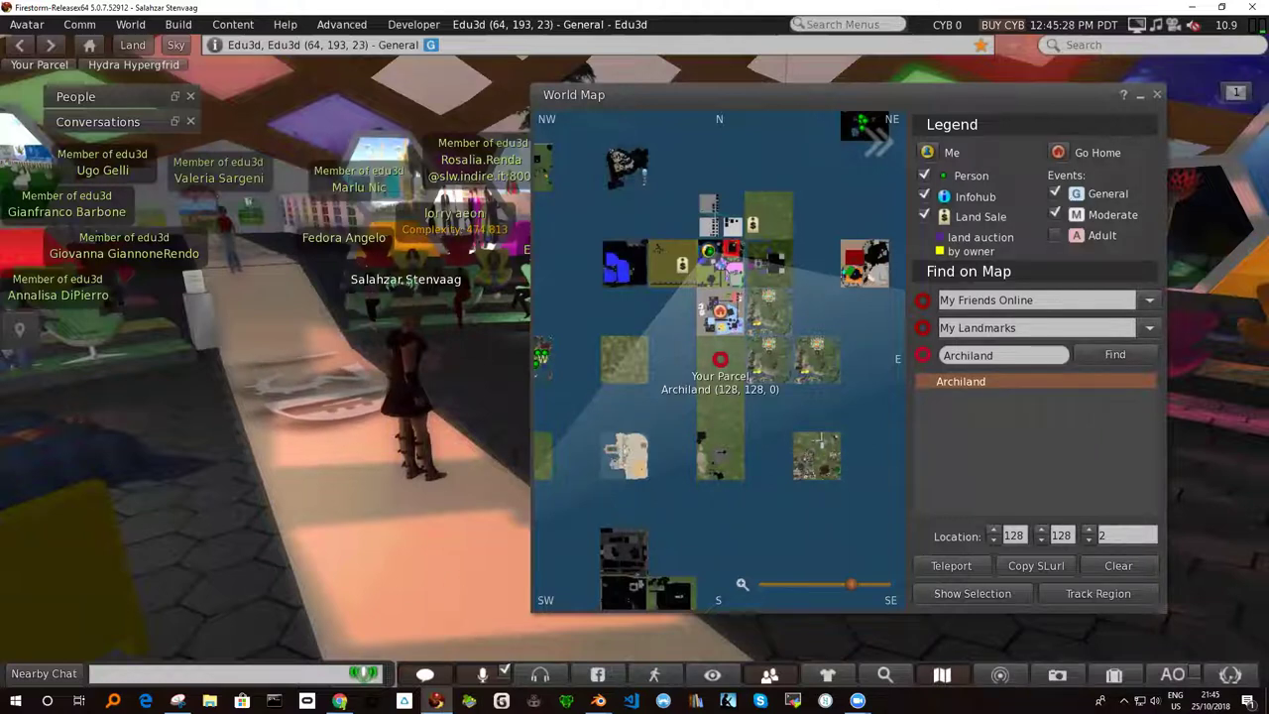
Step: Switch from the Edu3d Blender Facebook group to the Google Classroom 'Da fare' assignments tab
{"action": "left_click", "coordinate": [339, 701]}
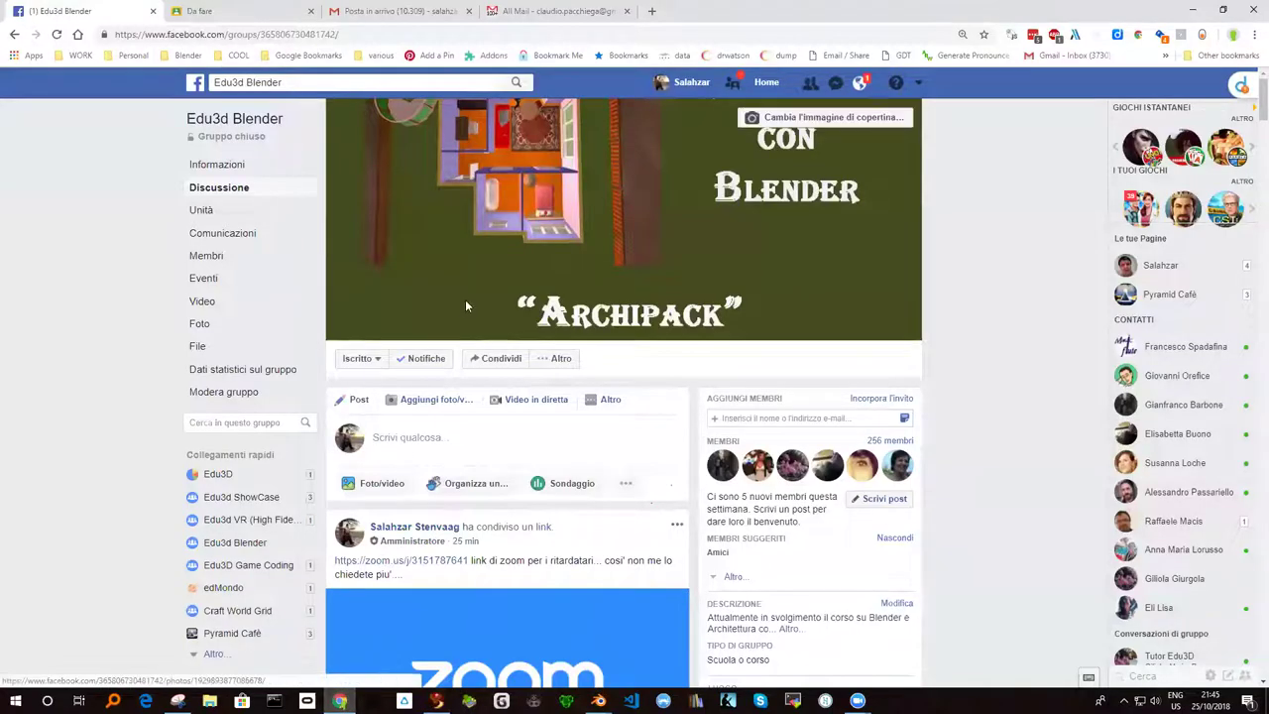
{"action": "left_click", "coordinate": [247, 20]}
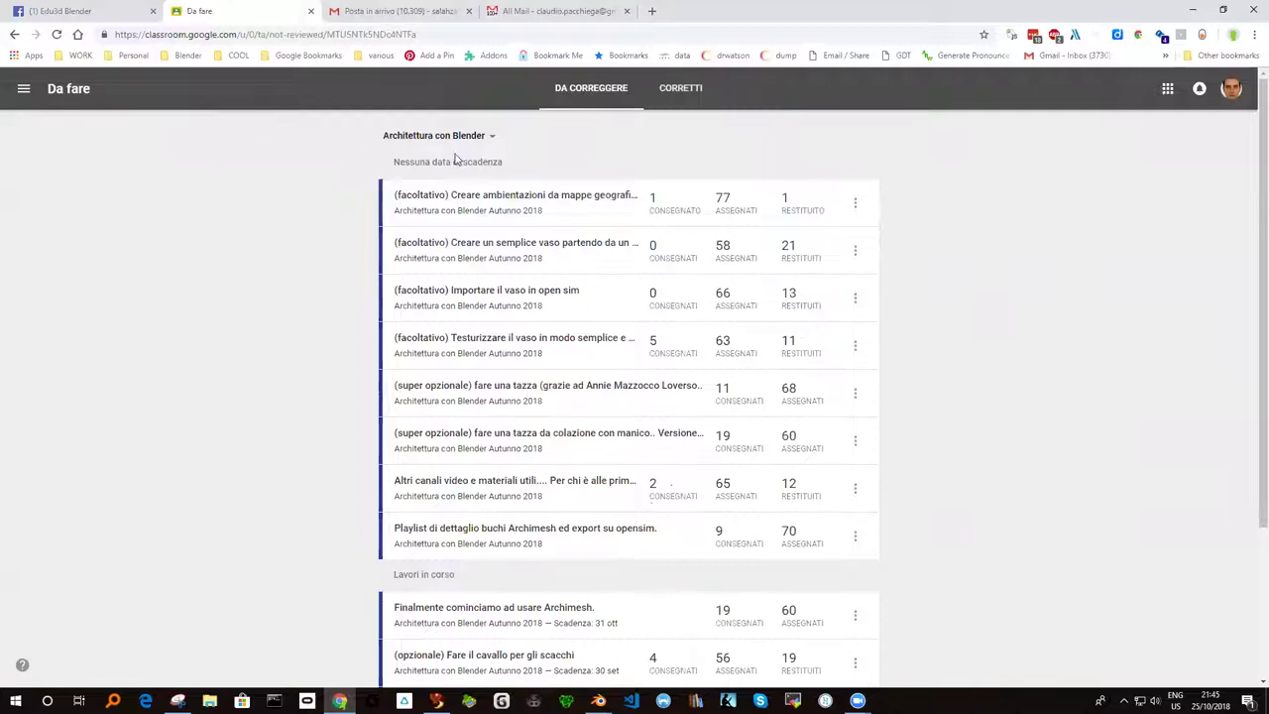
{"action": "scroll", "coordinate": [451, 347], "scroll_direction": "down", "scroll_amount": 1}
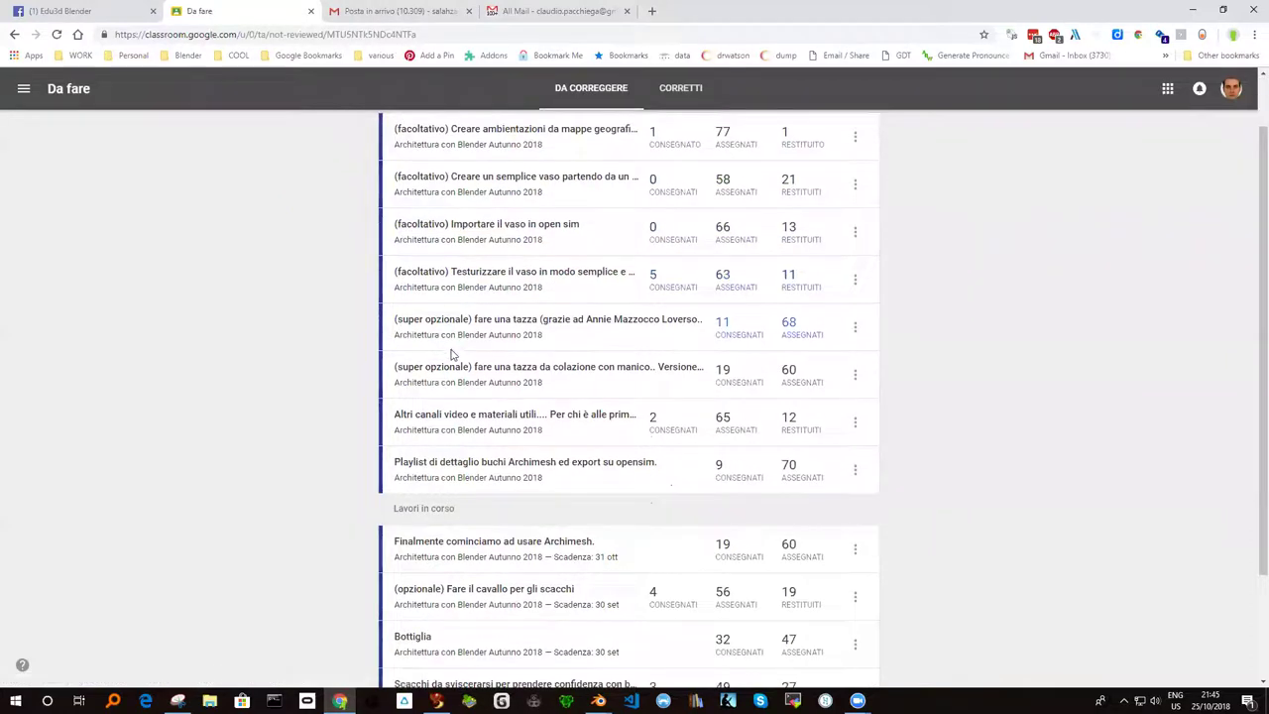
{"action": "scroll", "coordinate": [451, 354], "scroll_direction": "up", "scroll_amount": 1}
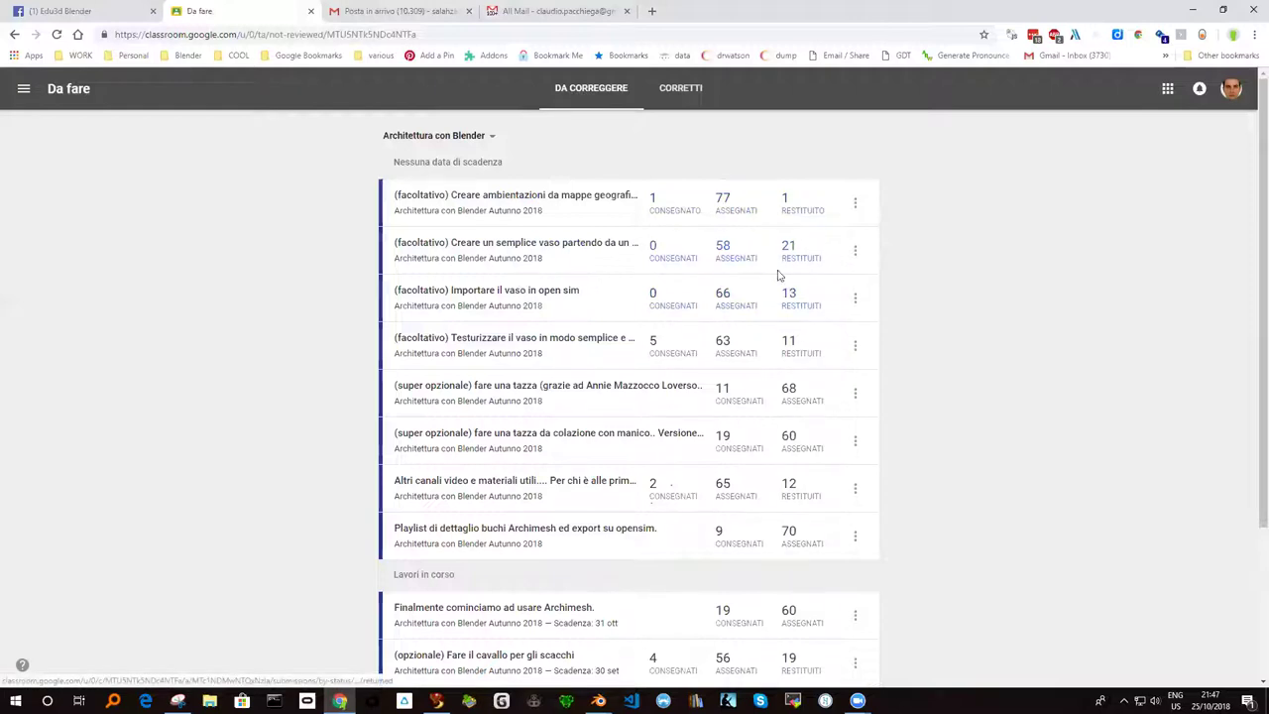
{"action": "left_click", "coordinate": [525, 245]}
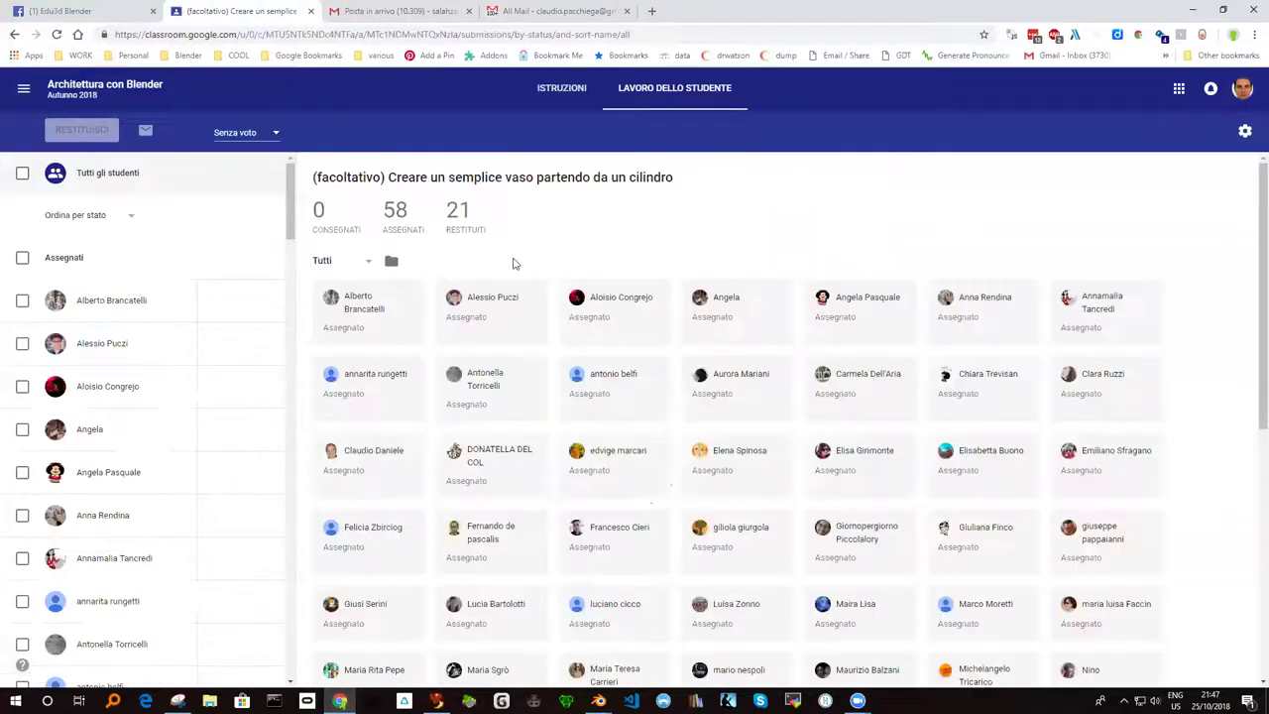
{"action": "left_click", "coordinate": [14, 35]}
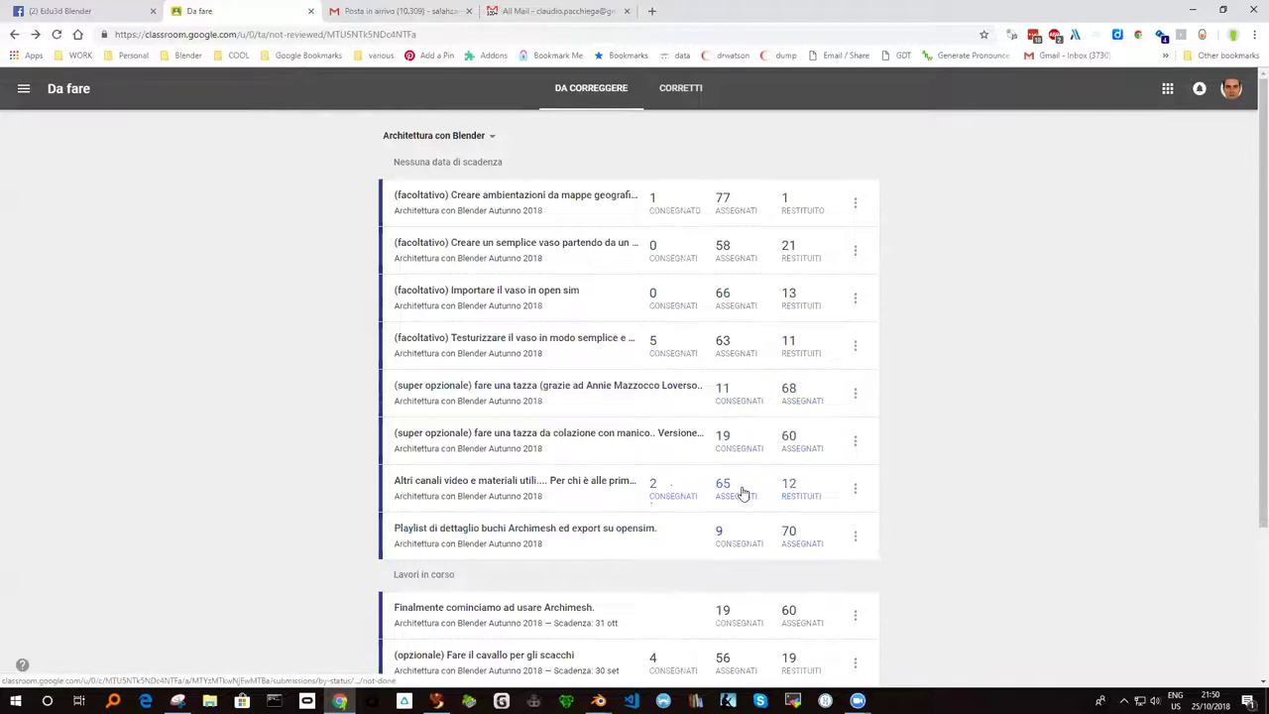
{"action": "scroll", "coordinate": [615, 523], "scroll_direction": "down", "scroll_amount": 1}
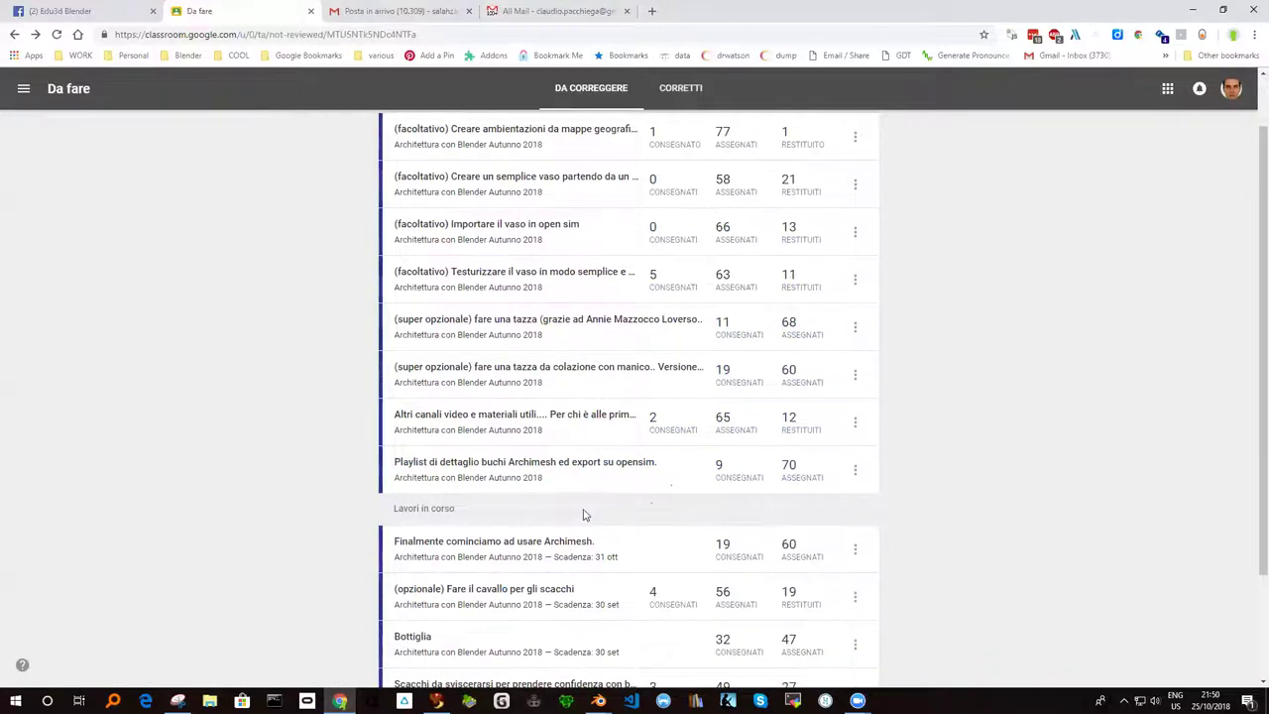
{"action": "scroll", "coordinate": [510, 507], "scroll_direction": "down", "scroll_amount": 2}
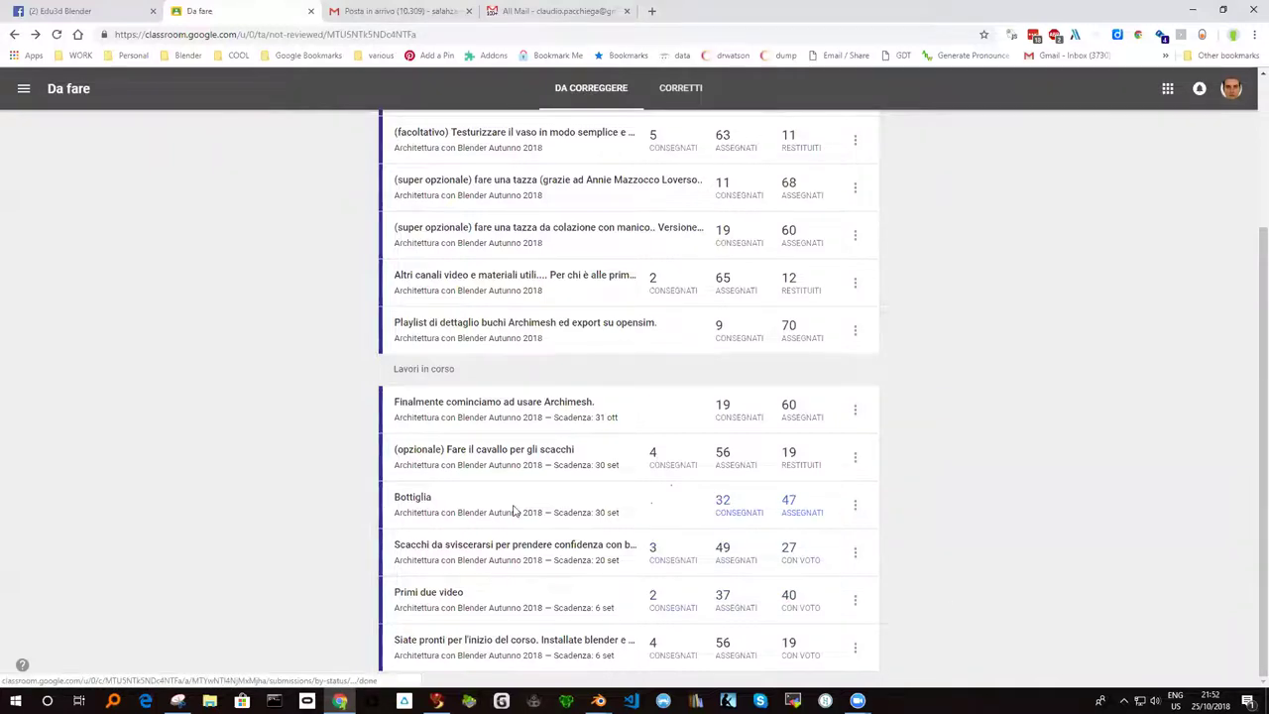
{"action": "scroll", "coordinate": [514, 510], "scroll_direction": "up", "scroll_amount": 2}
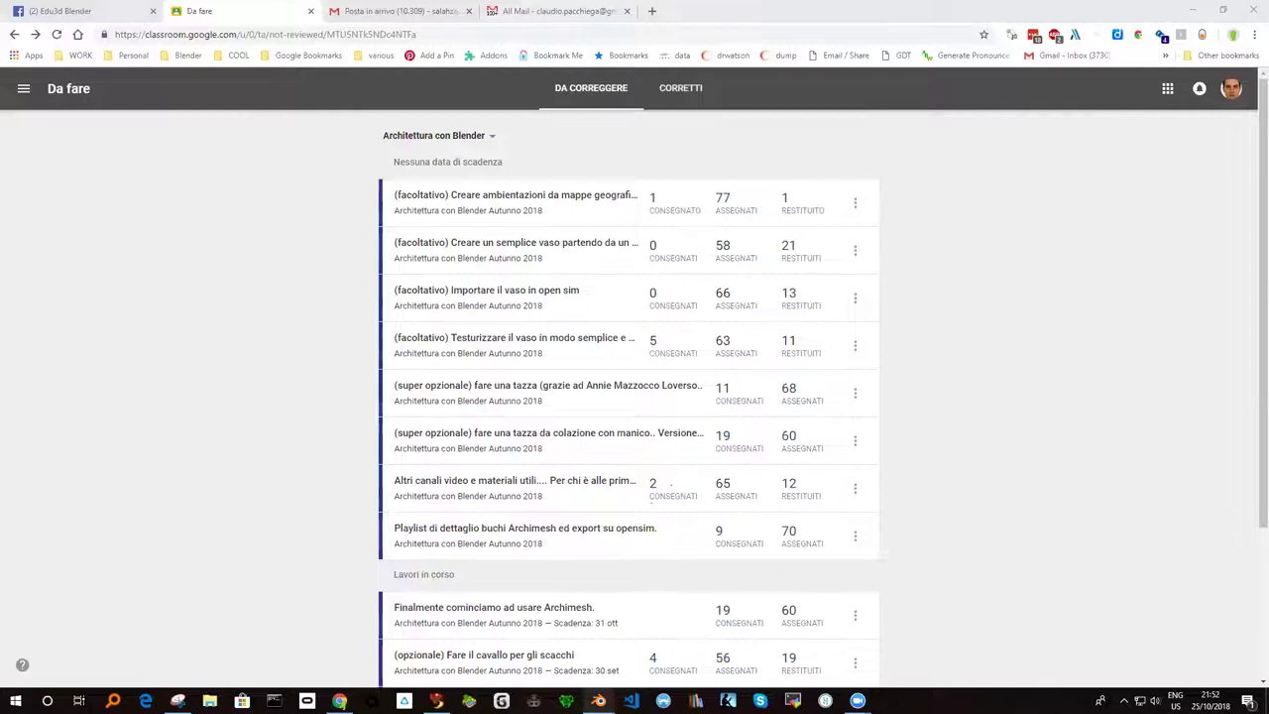
{"action": "mouse_move", "coordinate": [598, 701]}
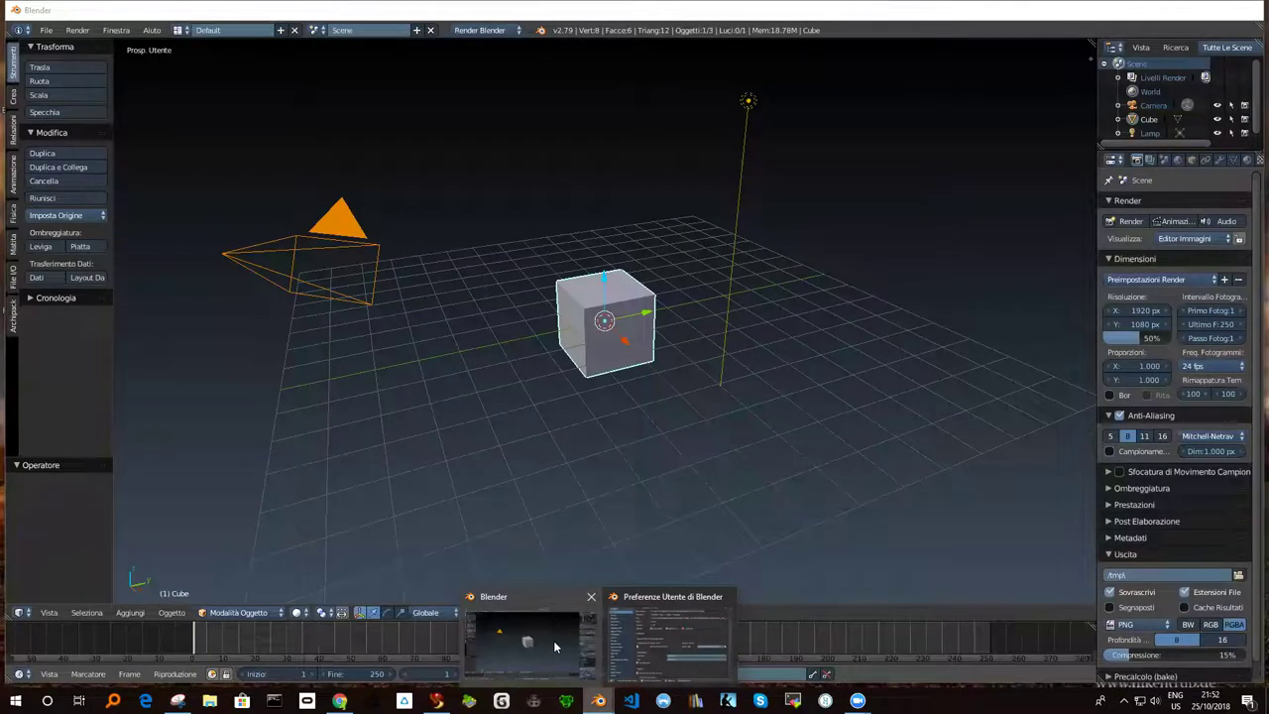
Step: Bring Blender forward and open User Preferences from the File menu
{"action": "left_click", "coordinate": [553, 640]}
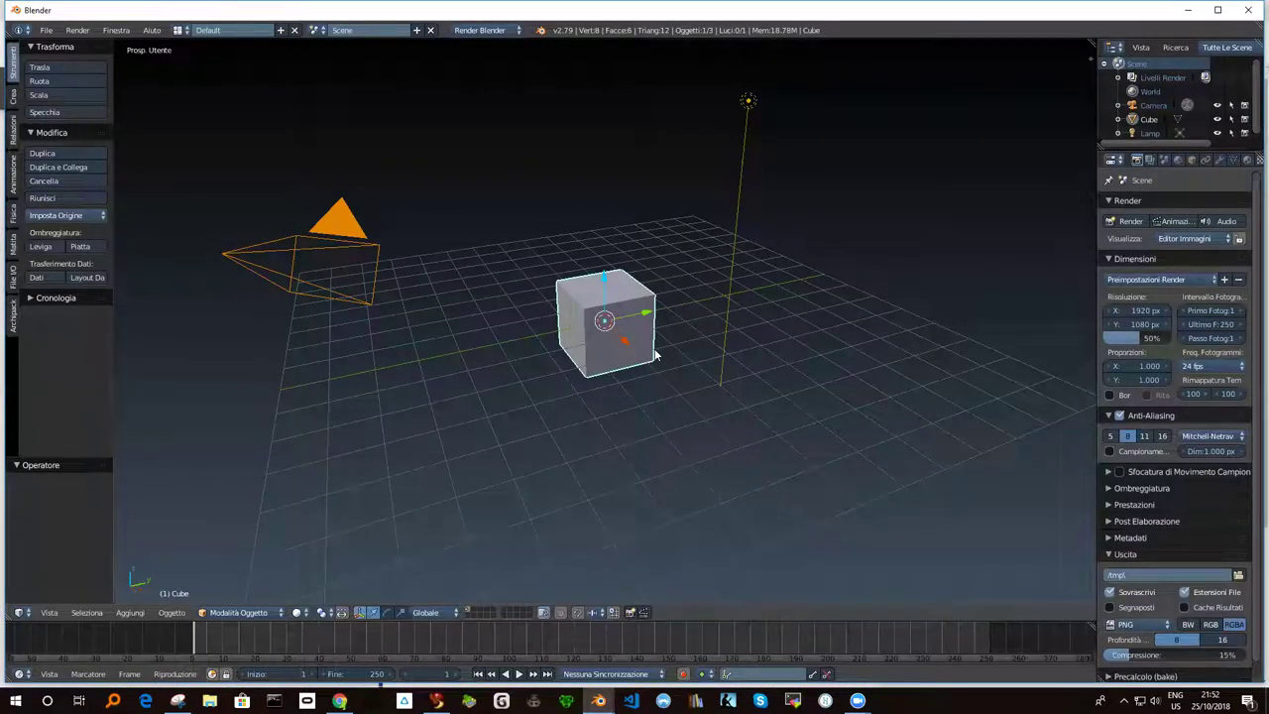
{"action": "left_click", "coordinate": [45, 30]}
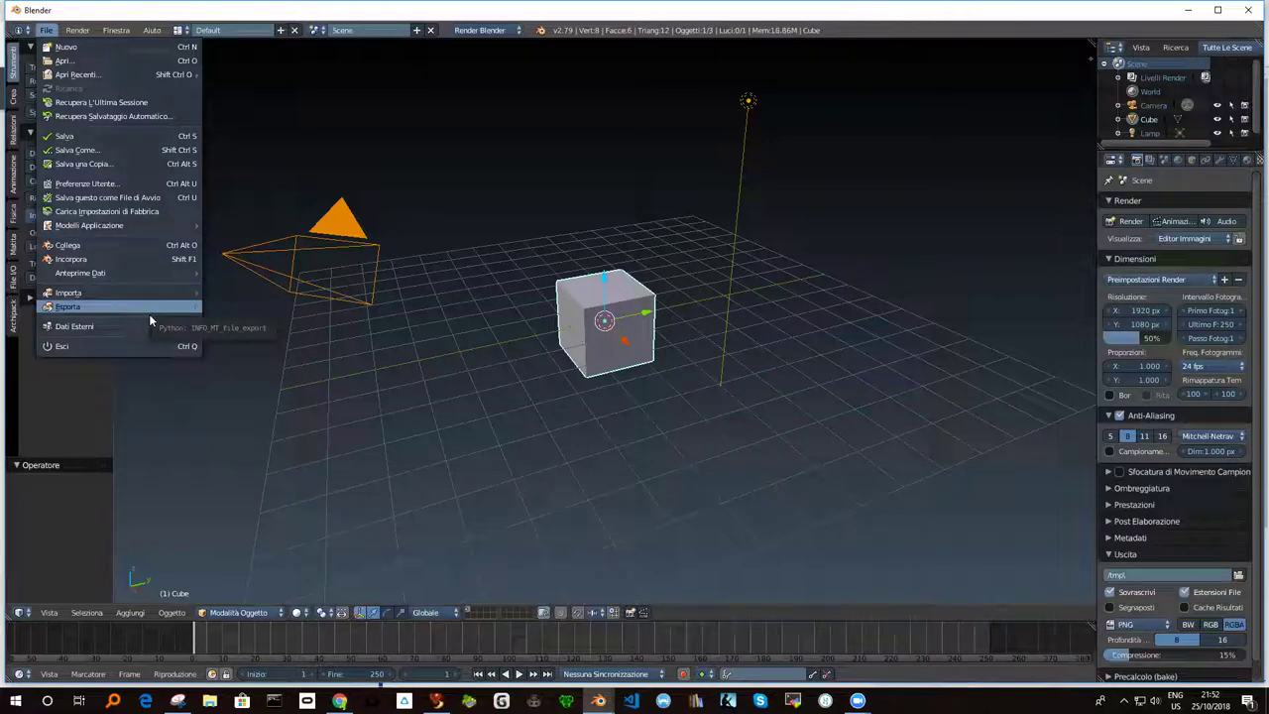
{"action": "left_click", "coordinate": [107, 185]}
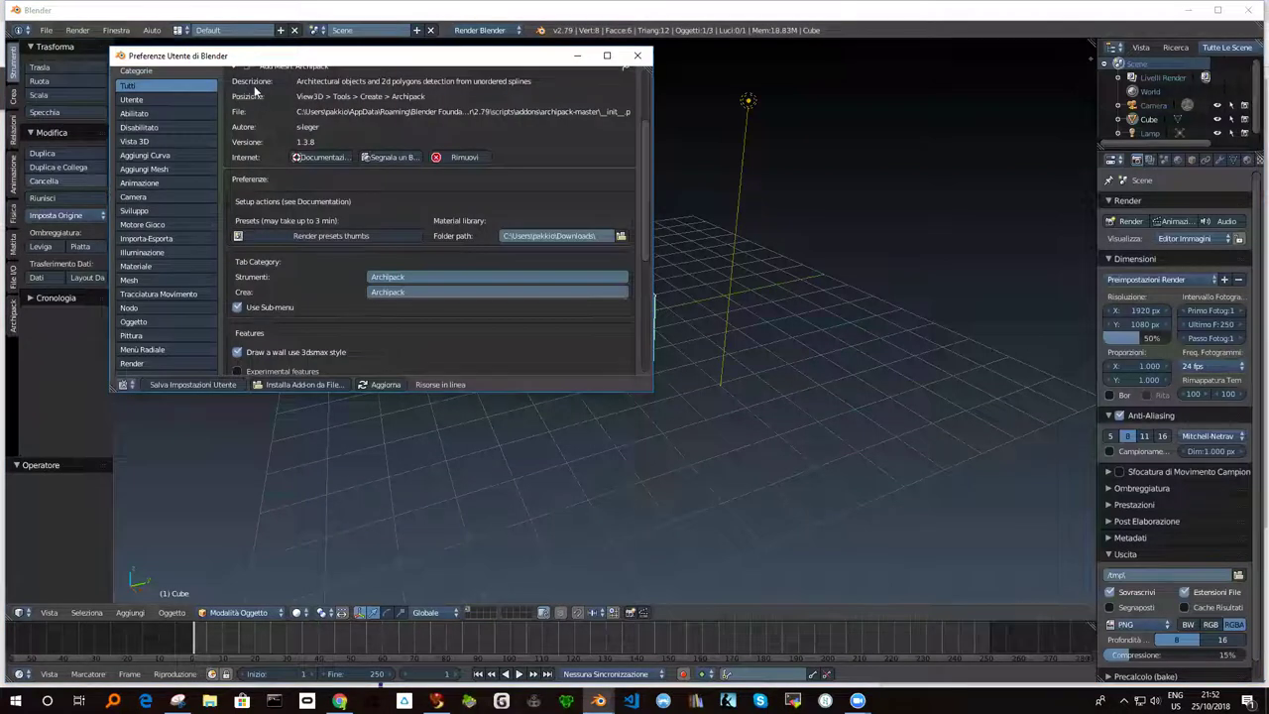
Step: Clear the 'archi' add-on search filter, collapse the Archipack 1.3.8 entry, and scroll to the top
{"action": "scroll", "coordinate": [302, 178], "scroll_direction": "up", "scroll_amount": 5}
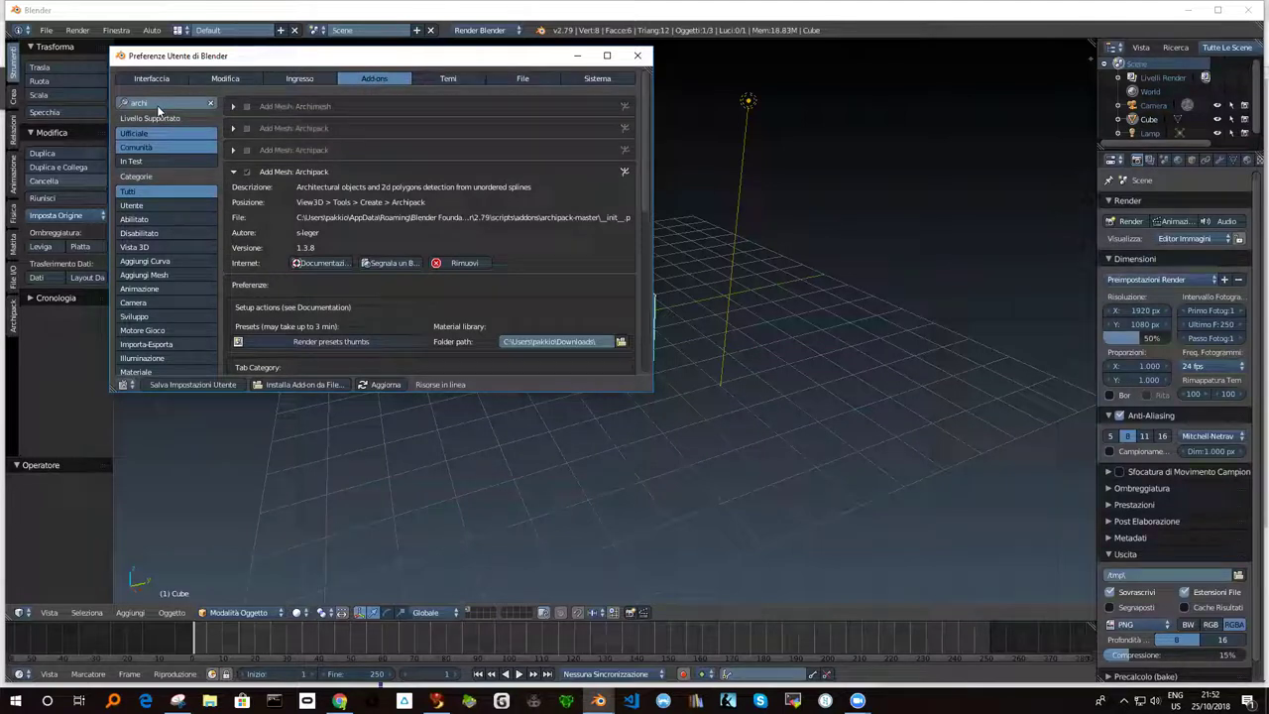
{"action": "left_click", "coordinate": [198, 103]}
{"action": "key", "text": "BackSpace"}
{"action": "key", "text": "Return"}
{"action": "mouse_move", "coordinate": [646, 99]}
{"action": "left_mouse_down"}
{"action": "mouse_move", "coordinate": [636, 186]}
{"action": "mouse_move", "coordinate": [631, 119]}
{"action": "left_mouse_up"}
{"action": "scroll", "coordinate": [632, 117], "scroll_direction": "up", "scroll_amount": 2}
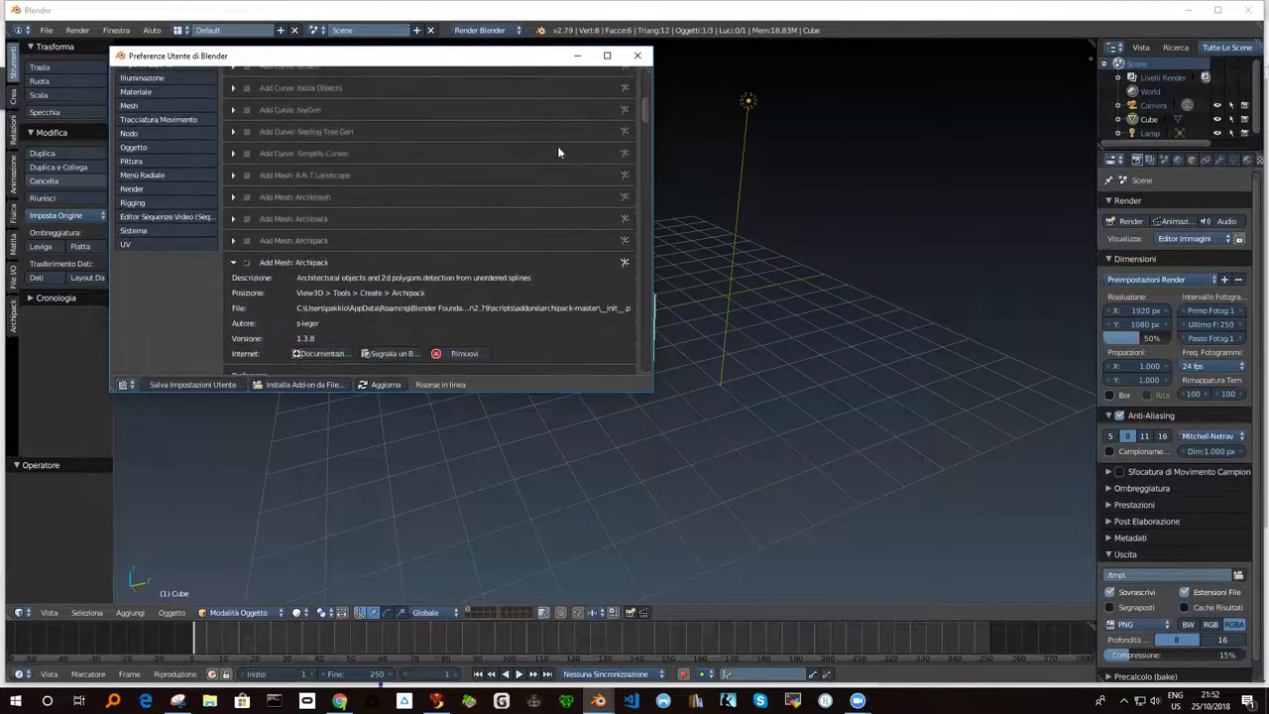
{"action": "left_click", "coordinate": [233, 261]}
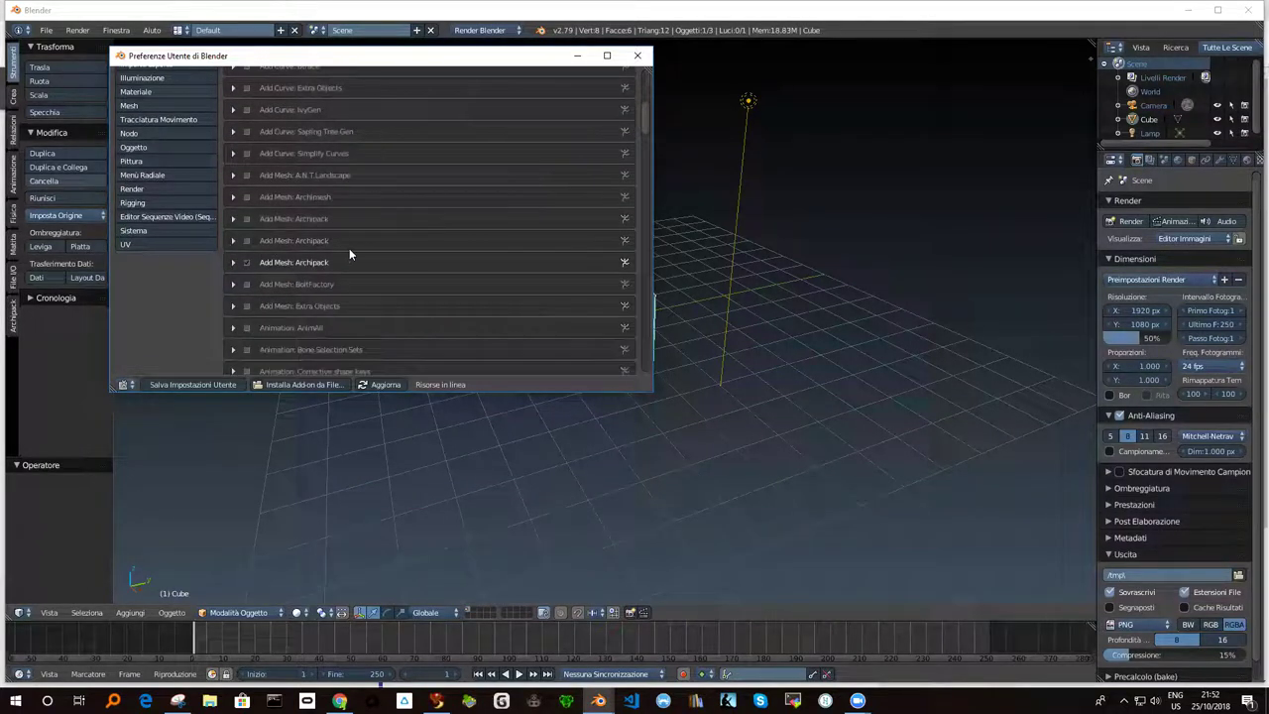
{"action": "mouse_move", "coordinate": [642, 103]}
{"action": "left_mouse_down"}
{"action": "mouse_move", "coordinate": [639, 366]}
{"action": "mouse_move", "coordinate": [645, 95]}
{"action": "left_mouse_up"}
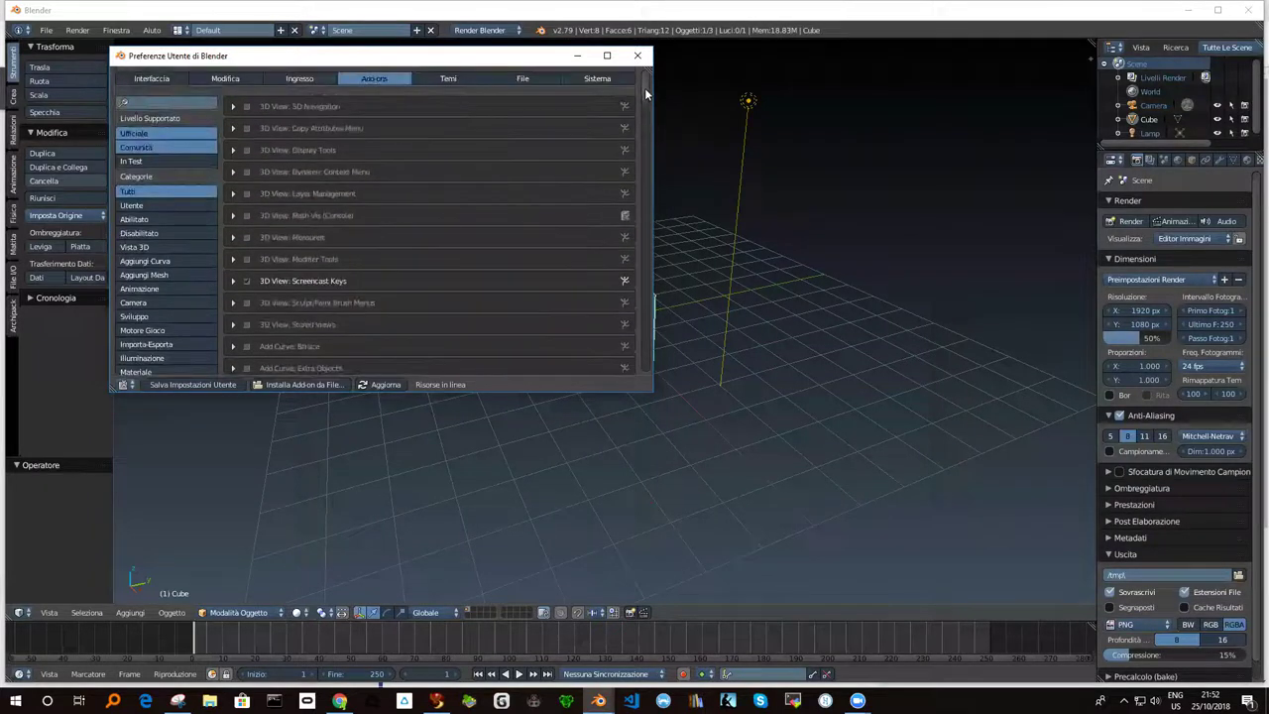
{"action": "mouse_move", "coordinate": [644, 92]}
{"action": "left_mouse_down"}
{"action": "mouse_move", "coordinate": [640, 125]}
{"action": "mouse_move", "coordinate": [650, 87]}
{"action": "left_mouse_up"}
{"action": "scroll", "coordinate": [389, 307], "scroll_direction": "down", "scroll_amount": 2}
{"action": "scroll", "coordinate": [388, 315], "scroll_direction": "down", "scroll_amount": 1}
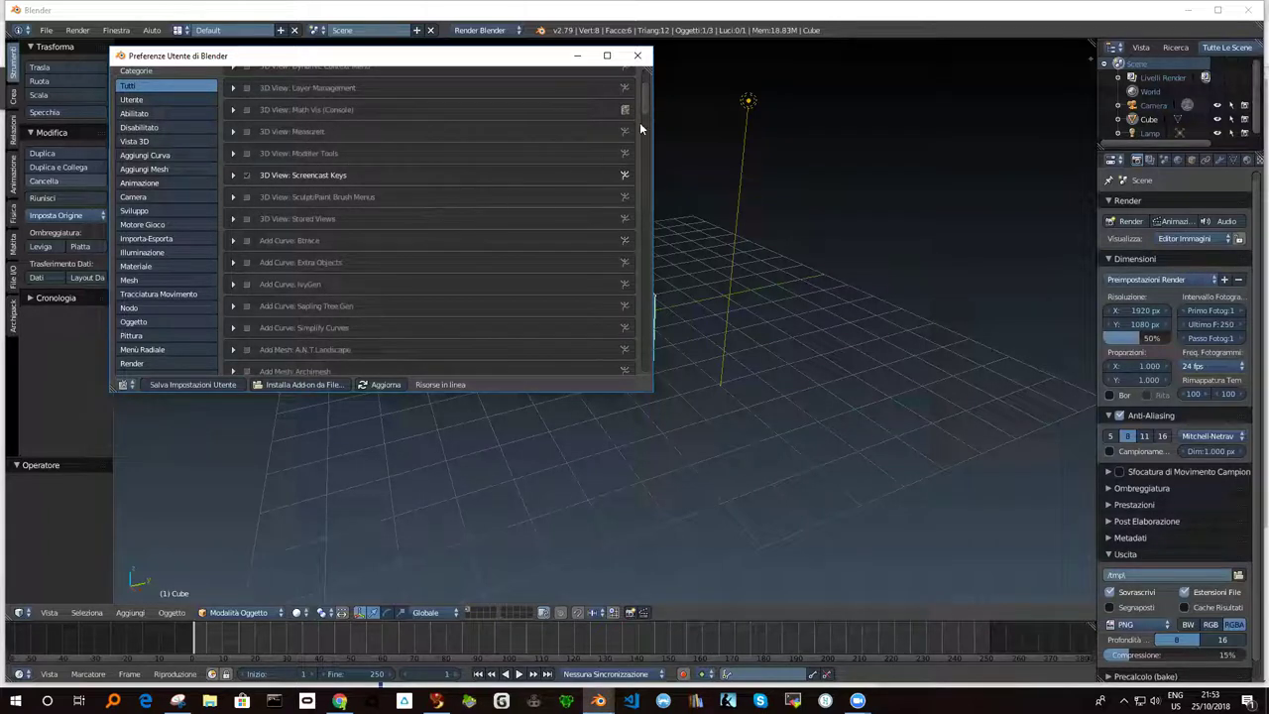
{"action": "scroll", "coordinate": [624, 114], "scroll_direction": "up", "scroll_amount": 3}
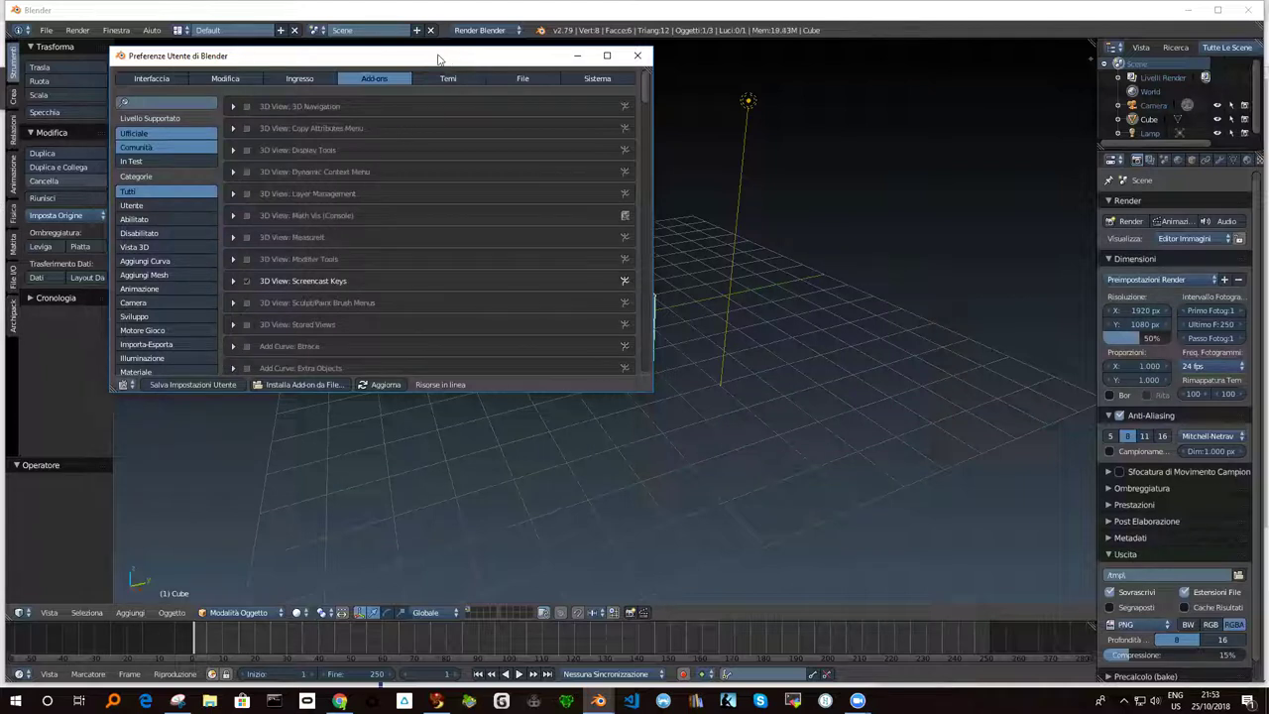
{"action": "left_click_drag", "start_coordinate": [438, 59], "coordinate": [405, 62]}
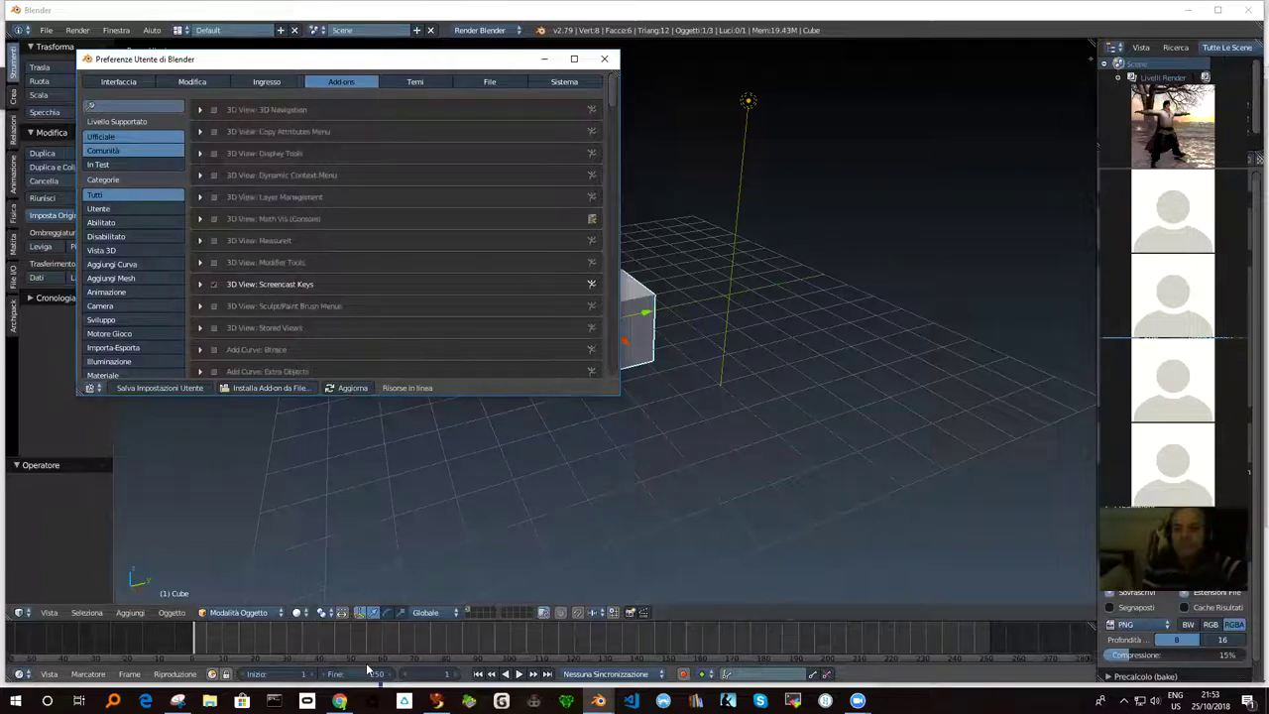
Step: In a new Chrome tab, search Google for 'screencast keys blender 2.79'
{"action": "left_click", "coordinate": [339, 700]}
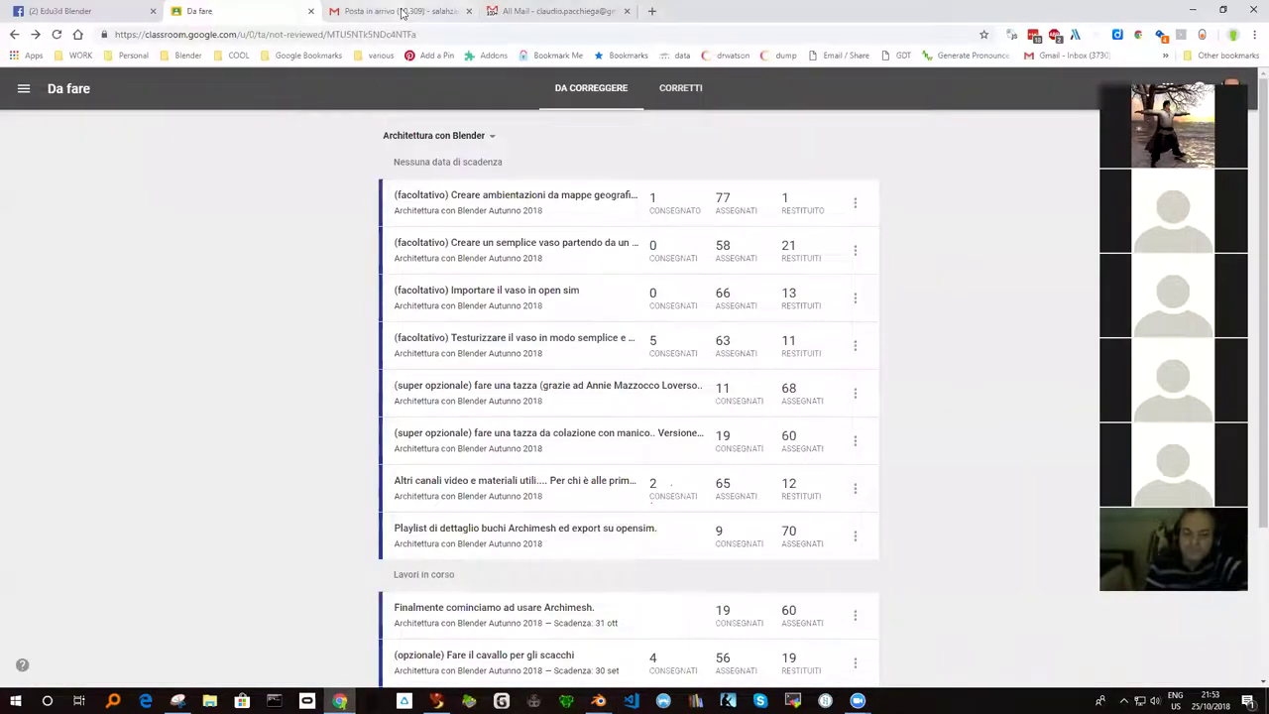
{"action": "left_click", "coordinate": [650, 13]}
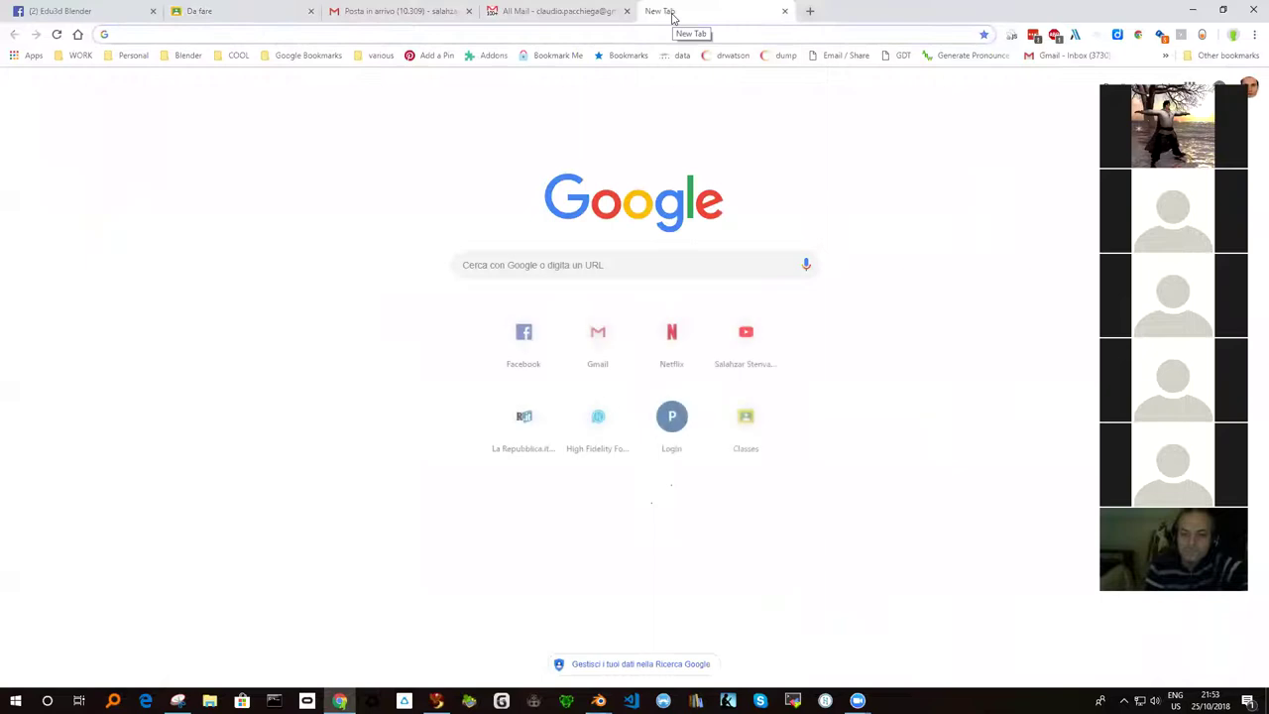
{"action": "type", "text": "screencas"}
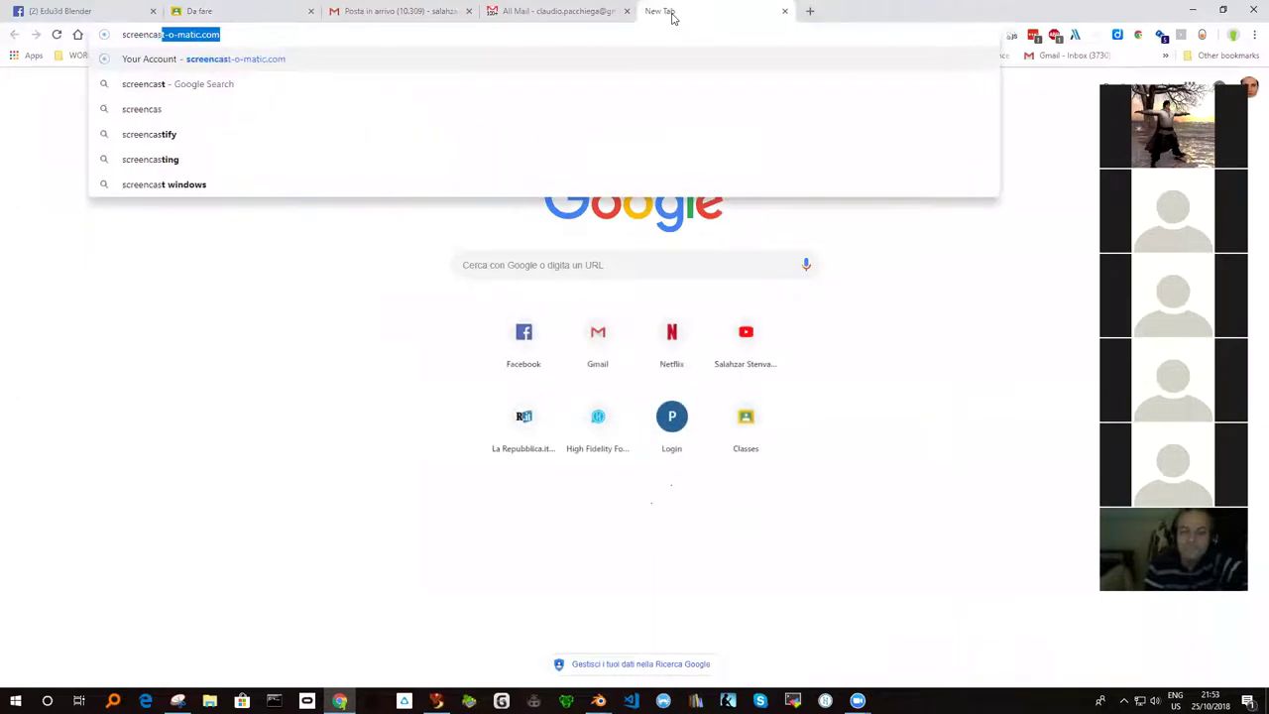
{"action": "type", "text": "t keys"}
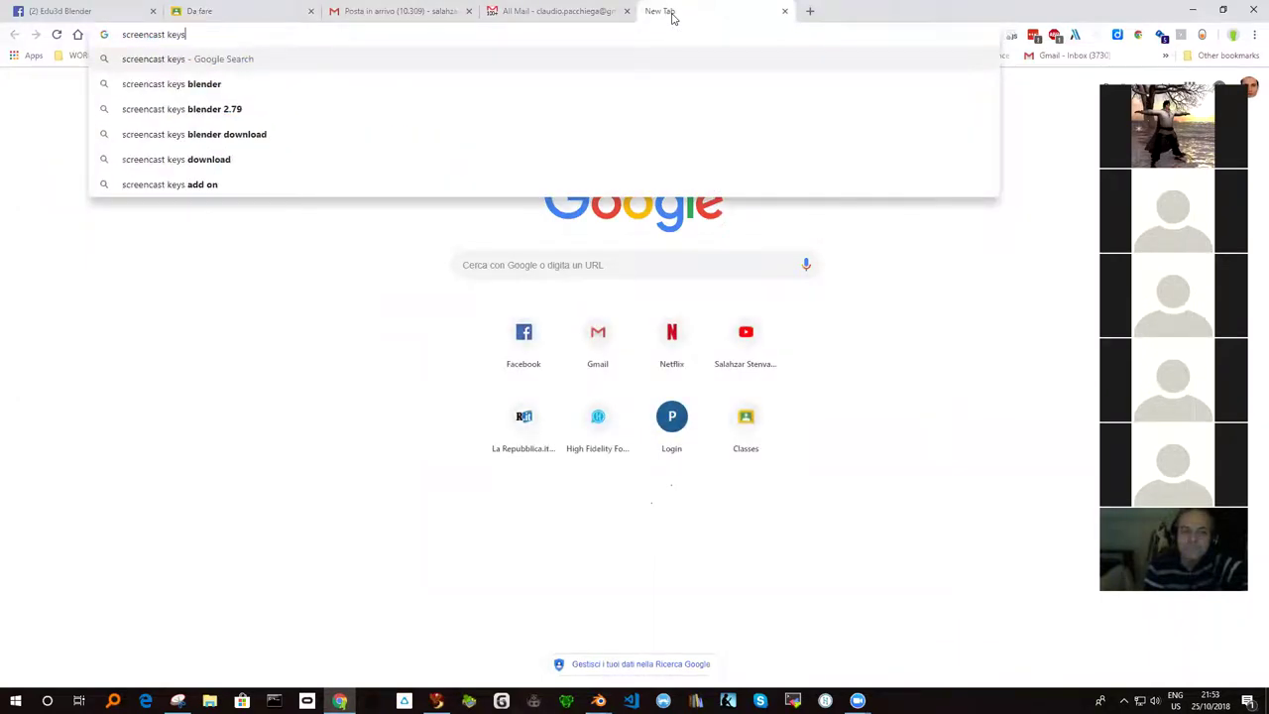
{"action": "key", "text": "Down"}
{"action": "key", "text": "Down"}
{"action": "key", "text": "Down"}
{"action": "key", "text": "Up"}
{"action": "key", "text": "Return"}
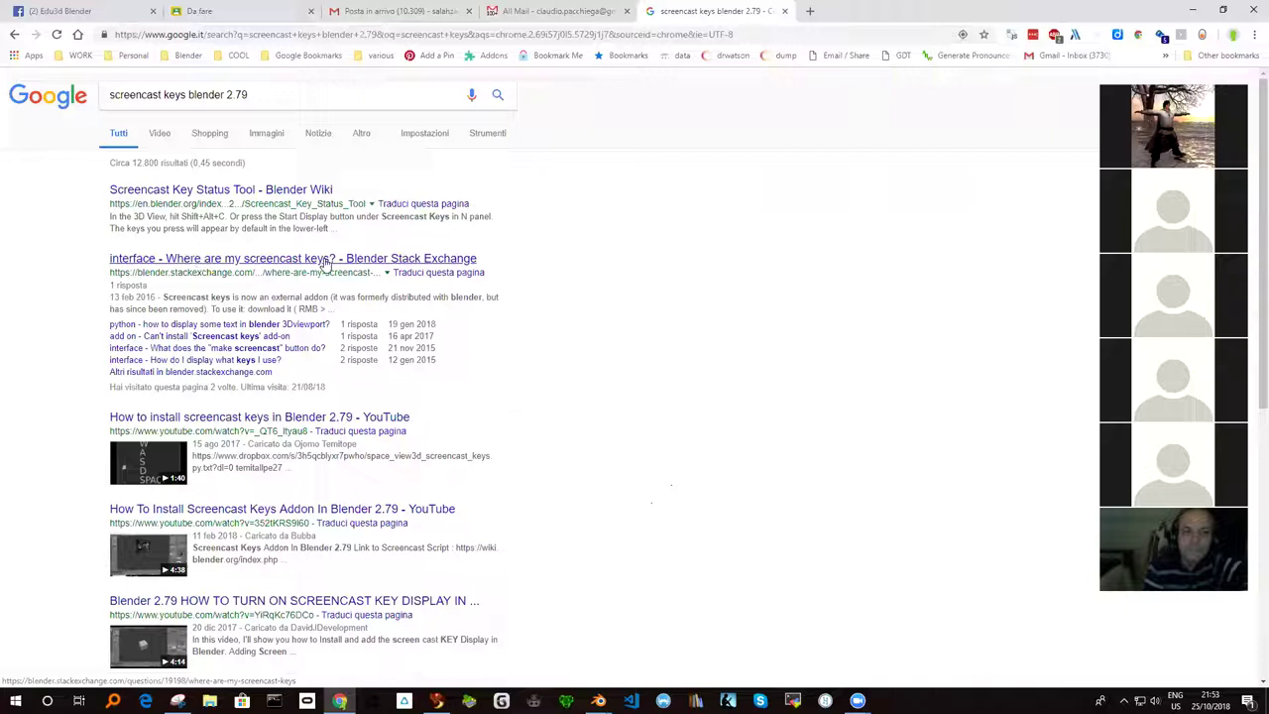
Step: Open the Stack Exchange screencast keys question and follow its 'download it' script link
{"action": "left_click", "coordinate": [258, 260]}
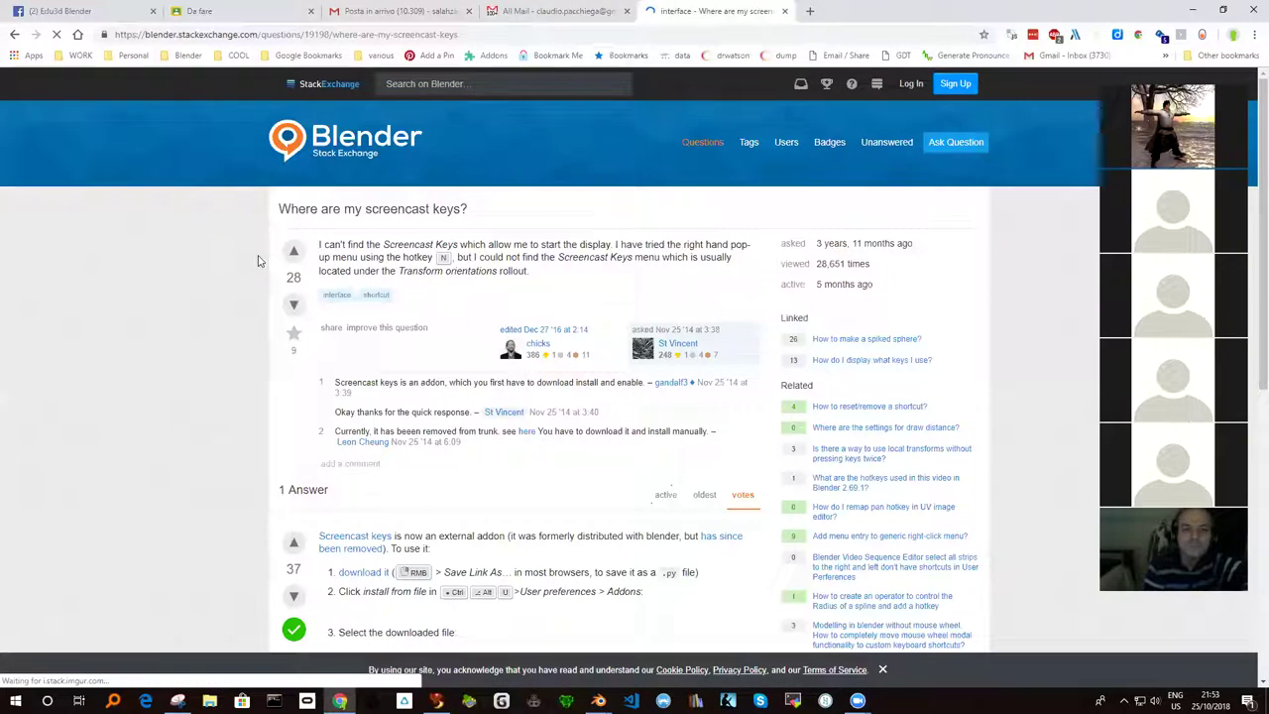
{"action": "scroll", "coordinate": [538, 331], "scroll_direction": "down", "scroll_amount": 2}
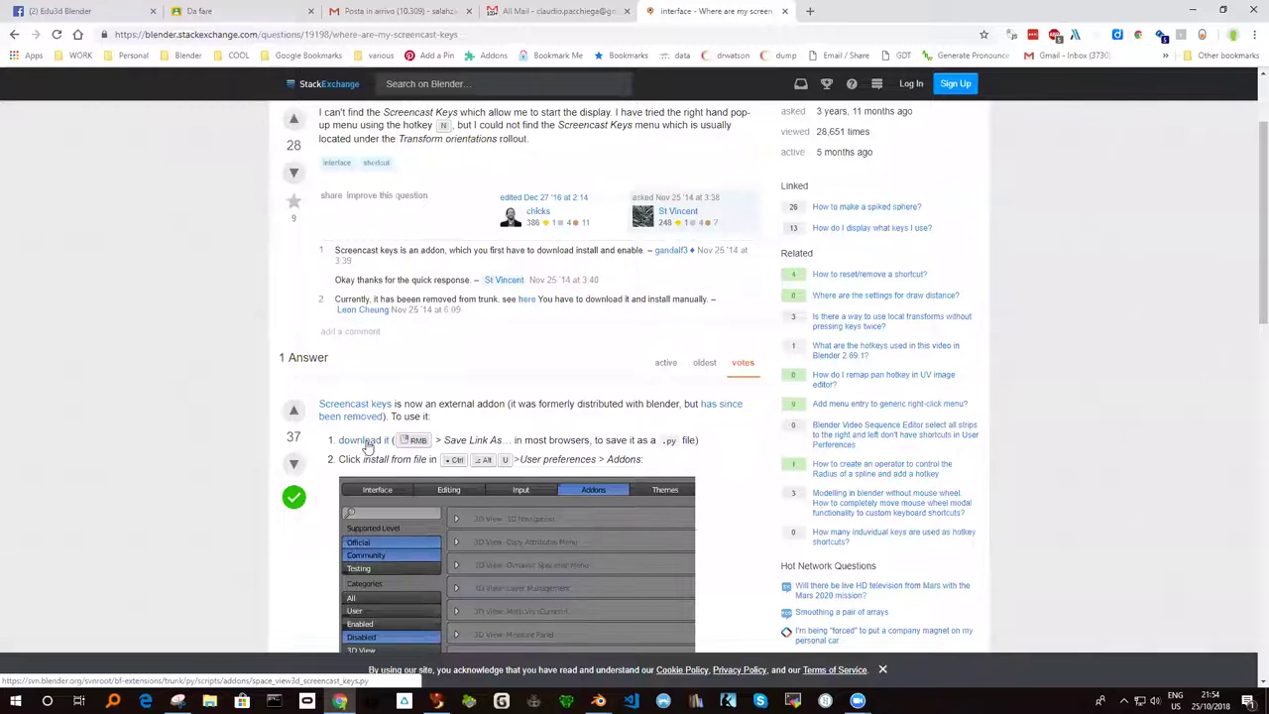
{"action": "left_click", "coordinate": [364, 442]}
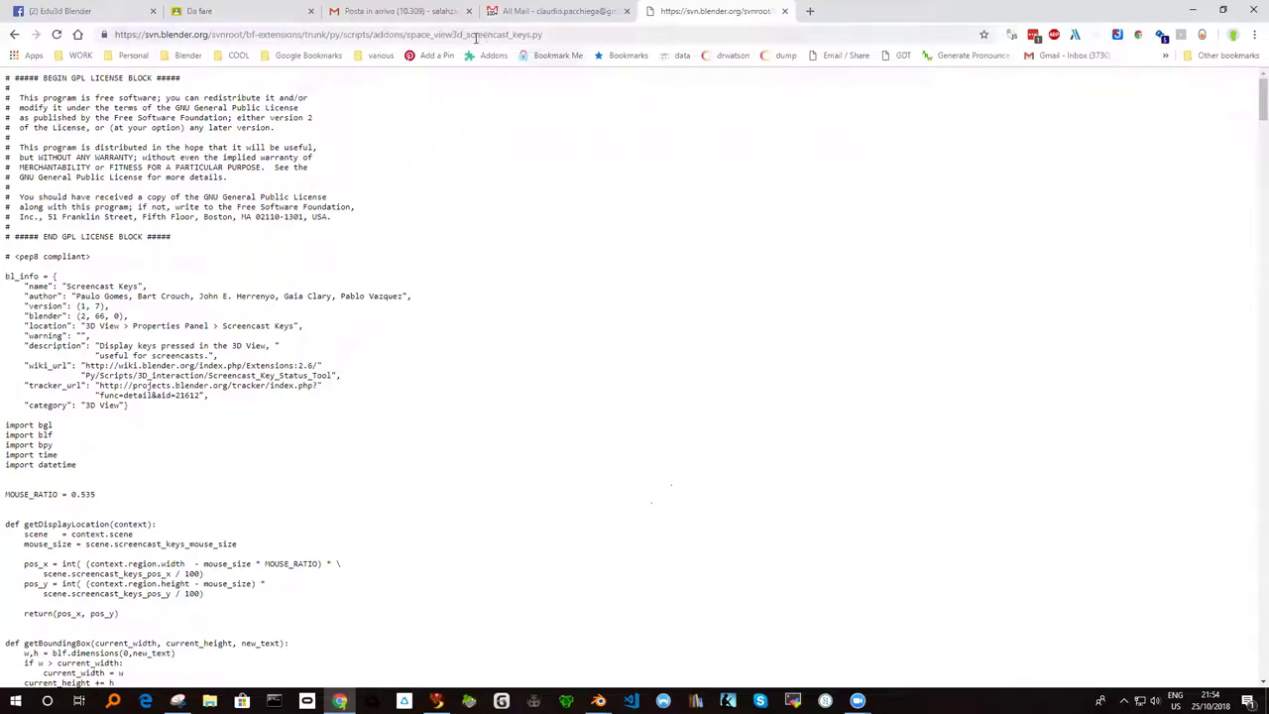
Step: Return to the Stack Exchange question, start Save link as on 'download it', then cancel with Annulla
{"action": "left_click", "coordinate": [15, 36]}
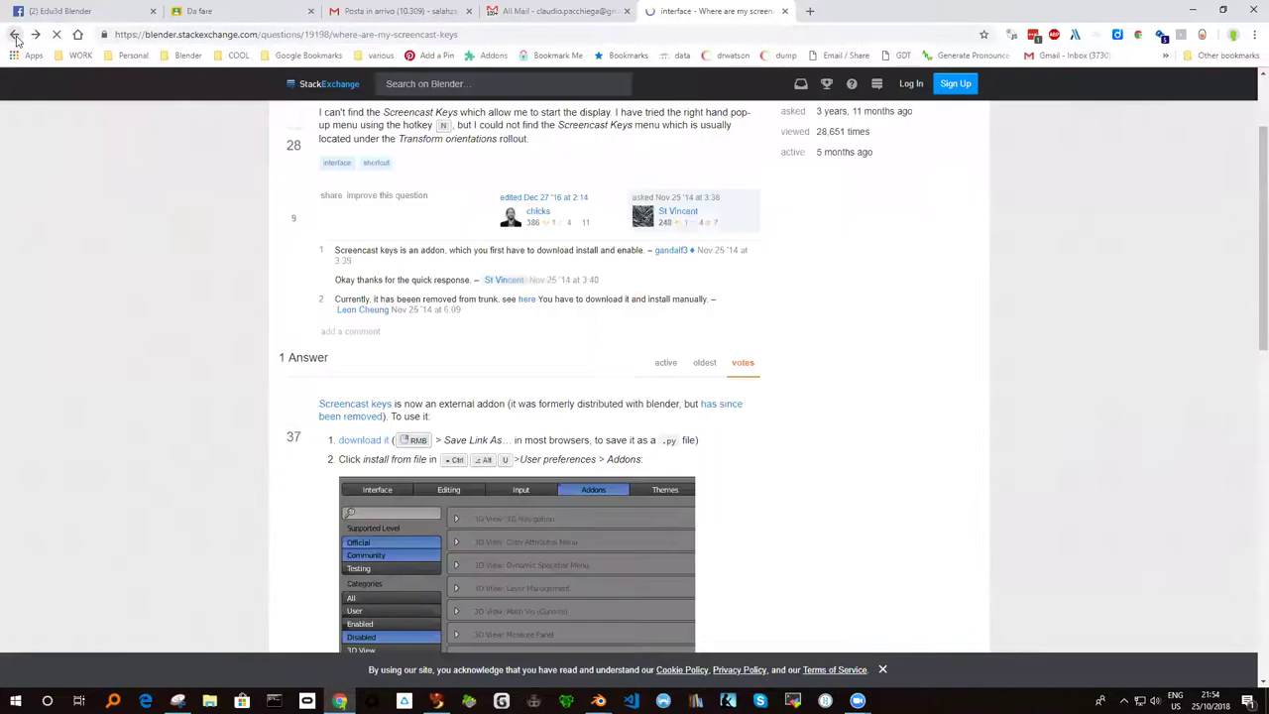
{"action": "right_click", "coordinate": [366, 447]}
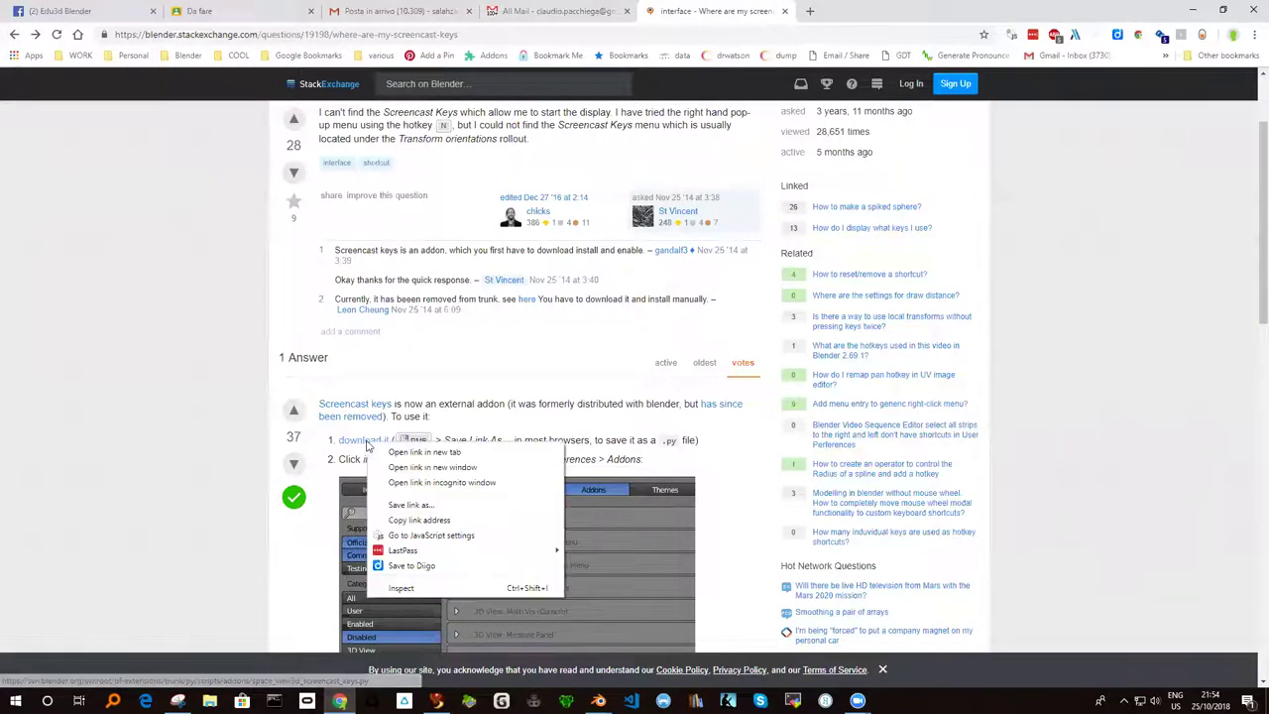
{"action": "left_click", "coordinate": [442, 509]}
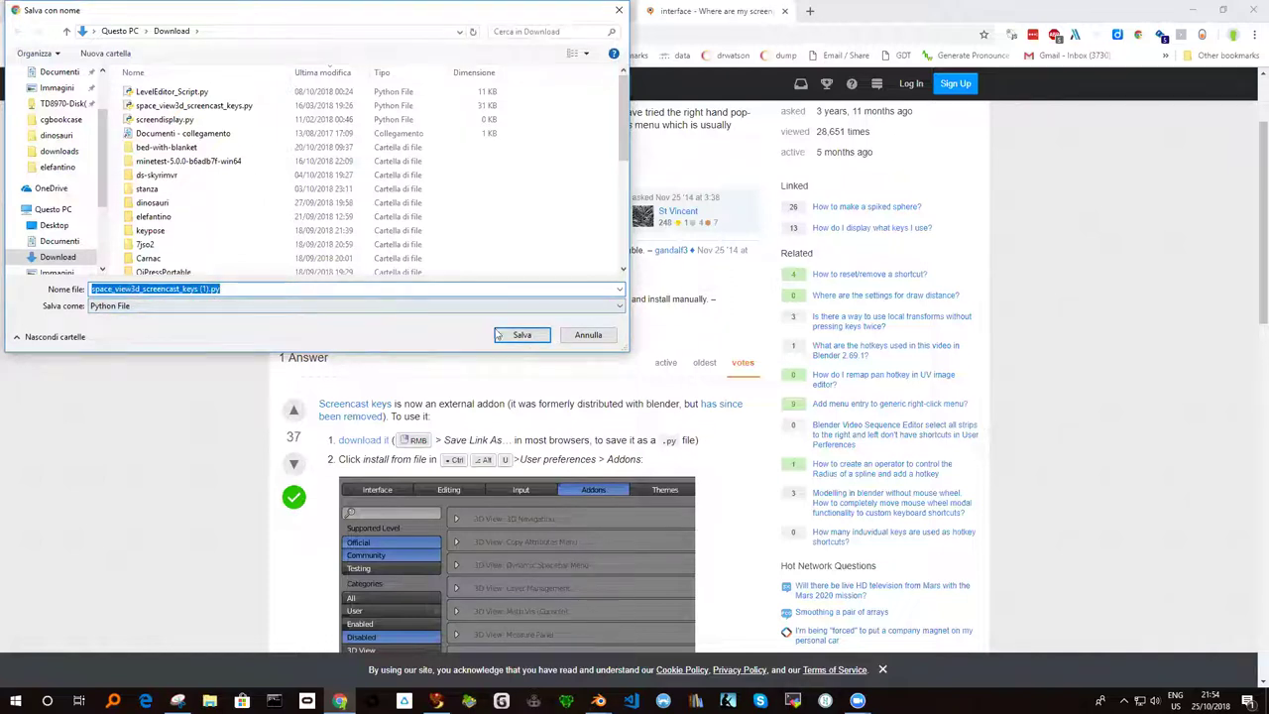
{"action": "left_click", "coordinate": [589, 337]}
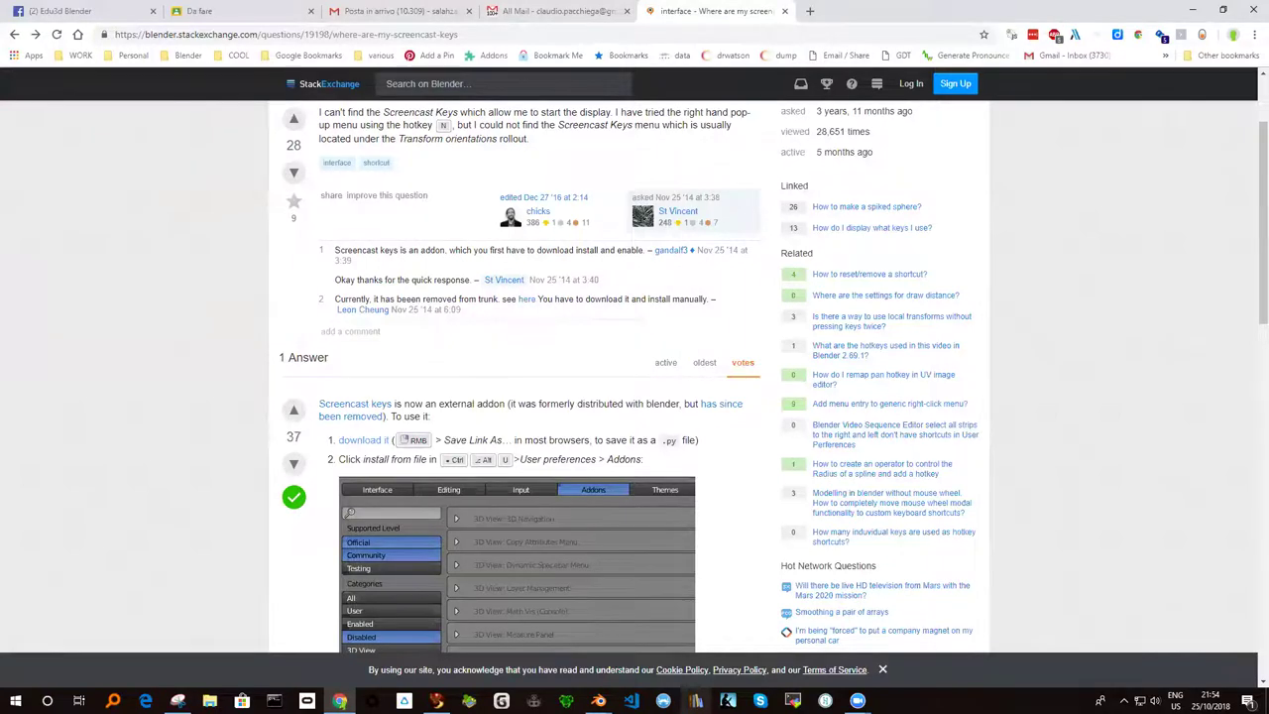
{"action": "mouse_move", "coordinate": [598, 701]}
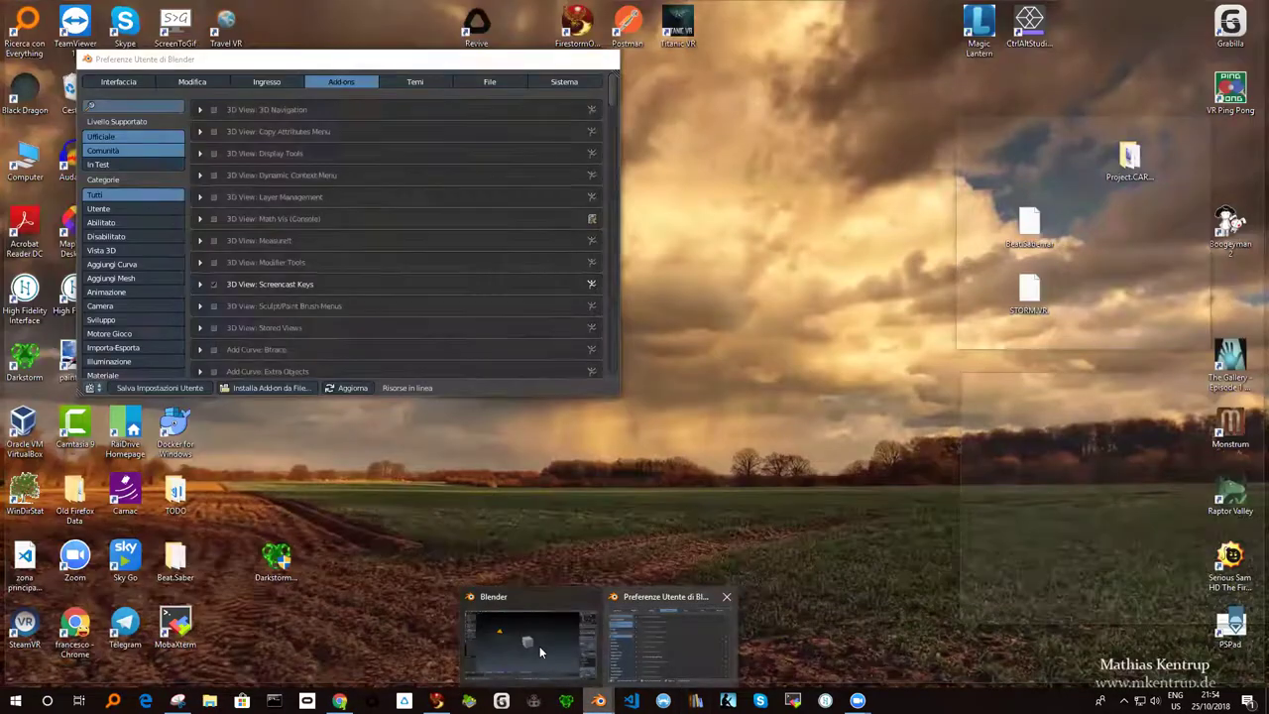
Step: In Blender's Add-ons preferences, expand '3D View: Measureit' and open its Documentation page
{"action": "left_click", "coordinate": [540, 645]}
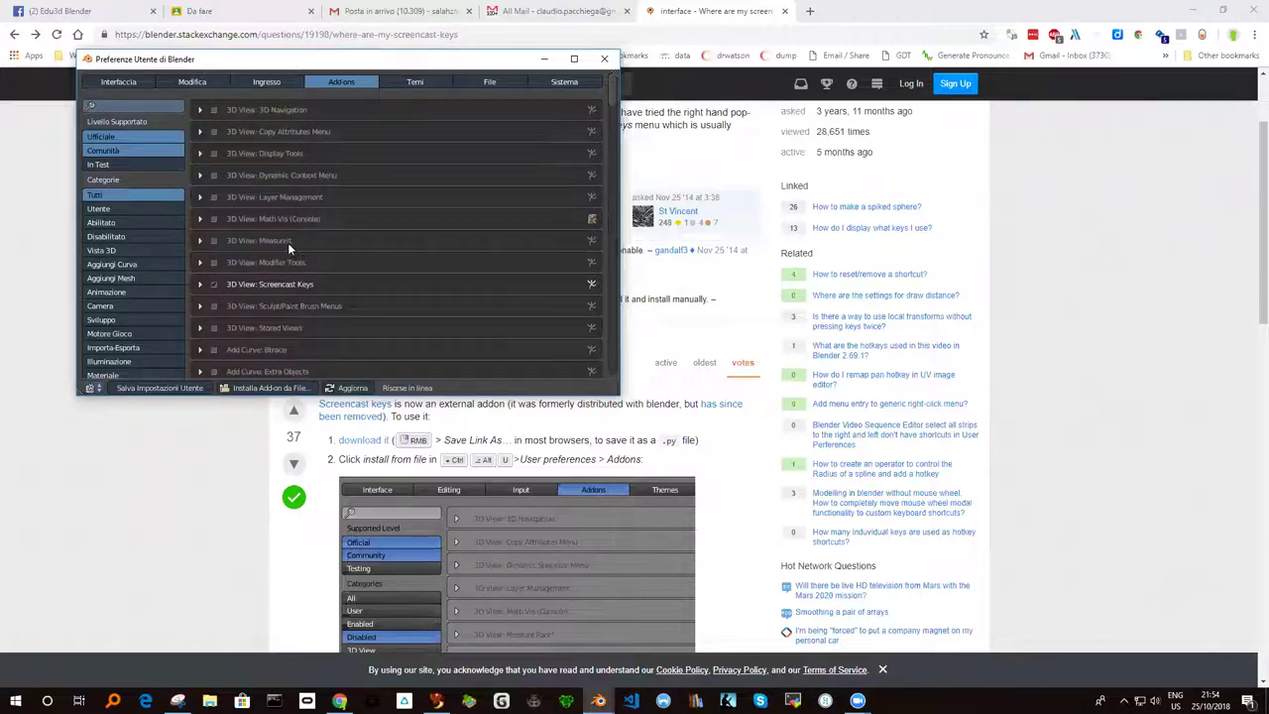
{"action": "left_click", "coordinate": [199, 241]}
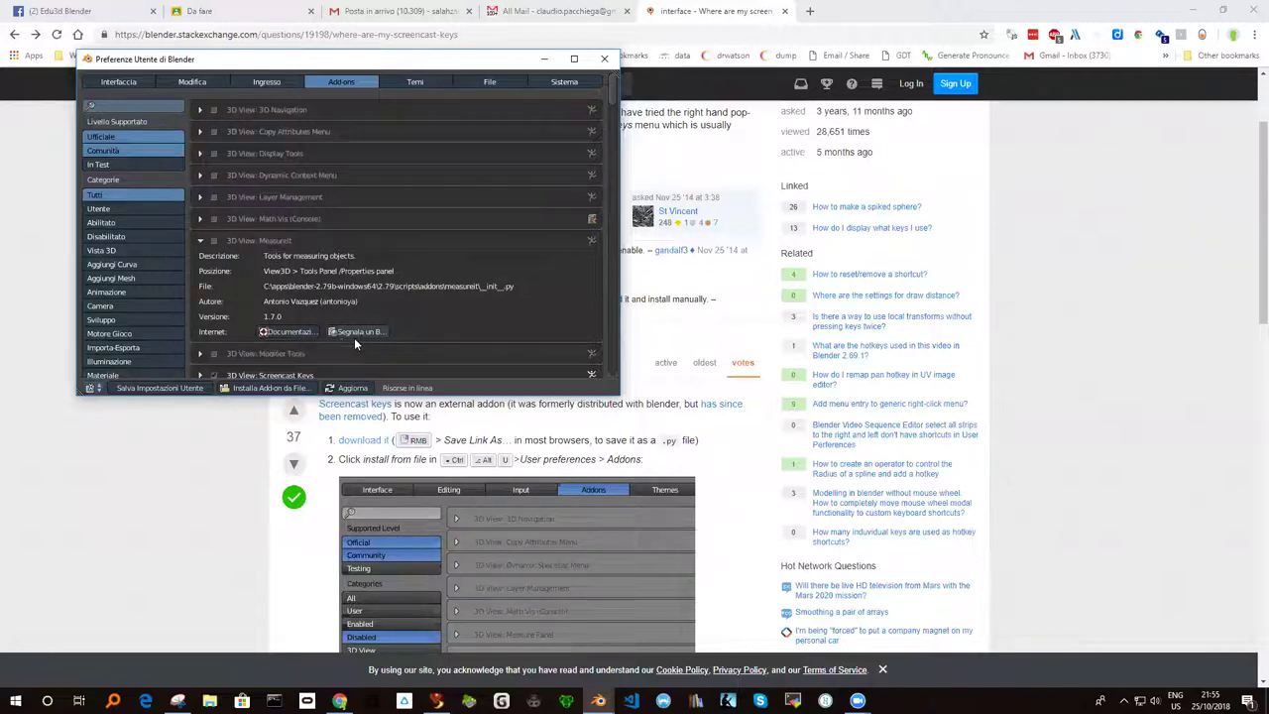
{"action": "left_click", "coordinate": [286, 331]}
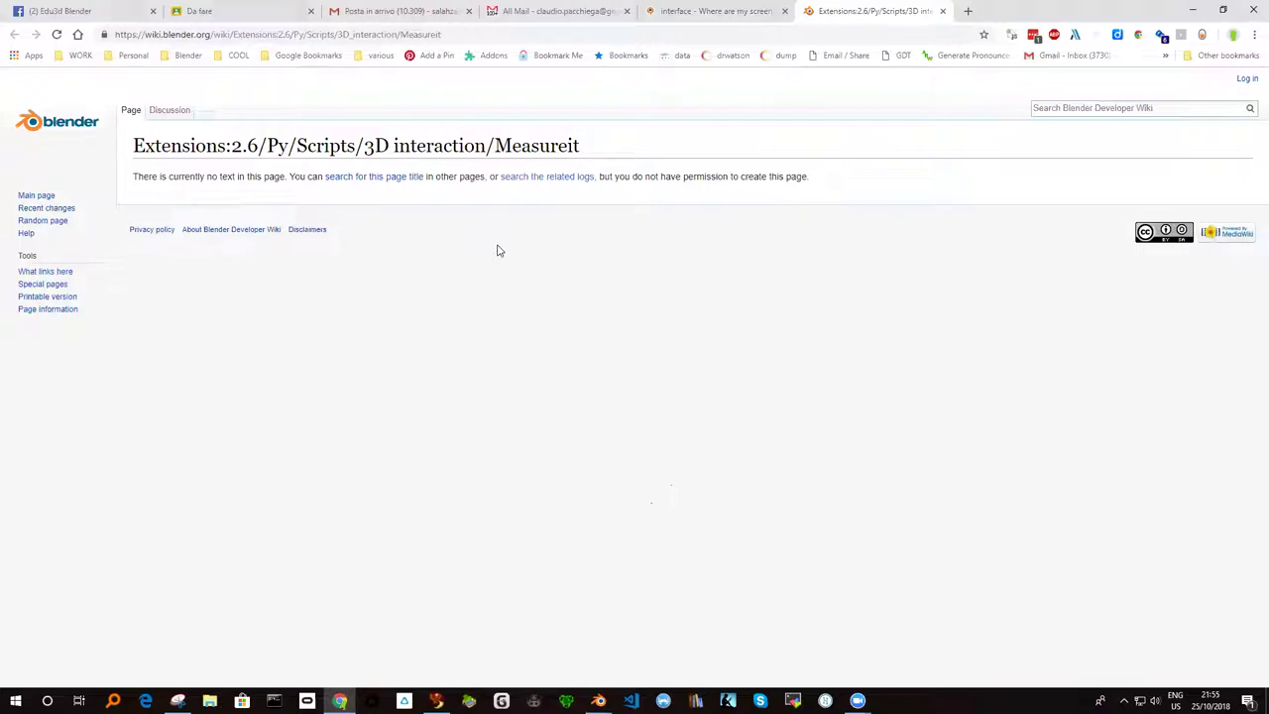
Step: Search Google for 'measureit blender' and scroll through the results back to the top
{"action": "left_click", "coordinate": [298, 33]}
{"action": "type", "text": "measureit"}
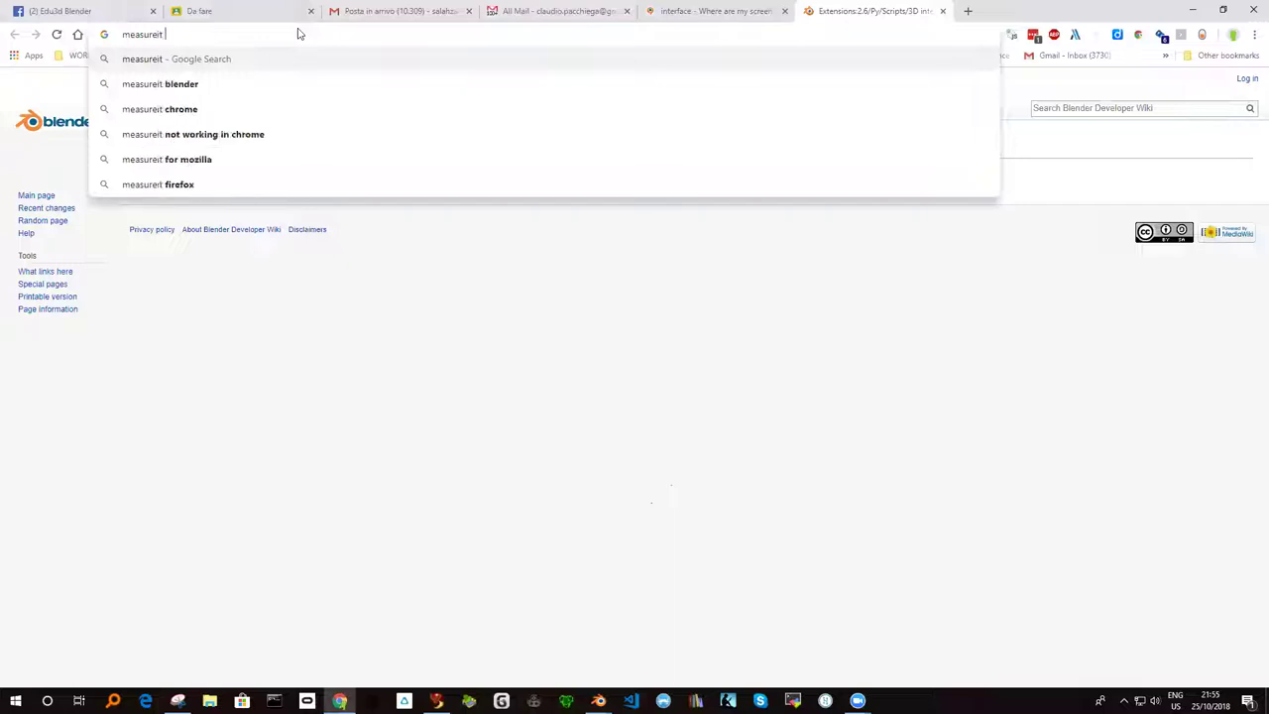
{"action": "type", "text": " blender"}
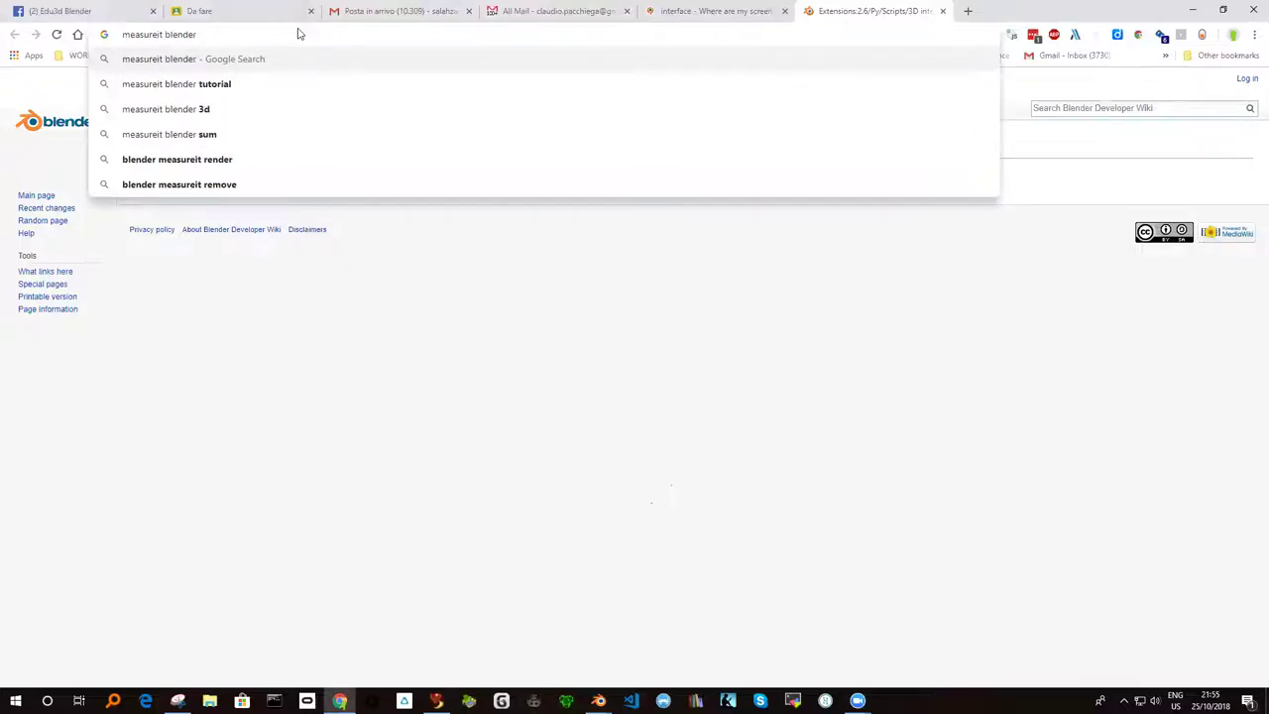
{"action": "key", "text": "Return"}
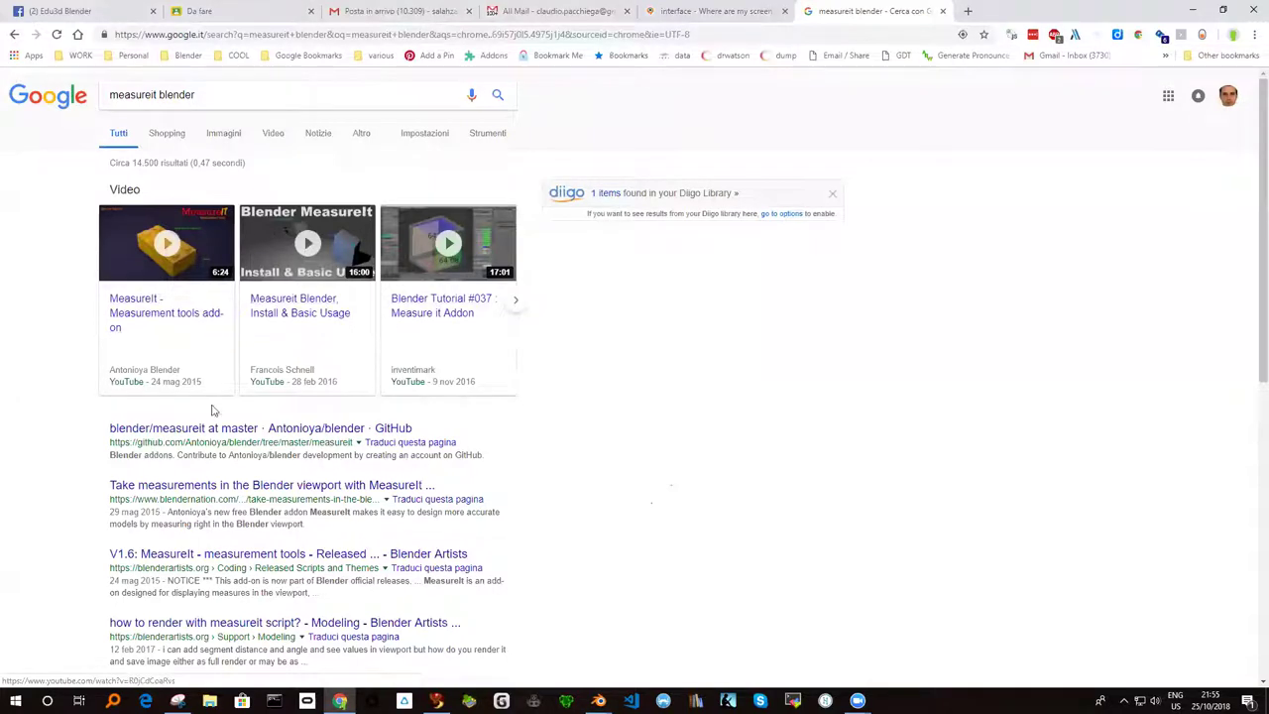
{"action": "scroll", "coordinate": [205, 578], "scroll_direction": "down", "scroll_amount": 2}
{"action": "scroll", "coordinate": [204, 521], "scroll_direction": "up", "scroll_amount": 1}
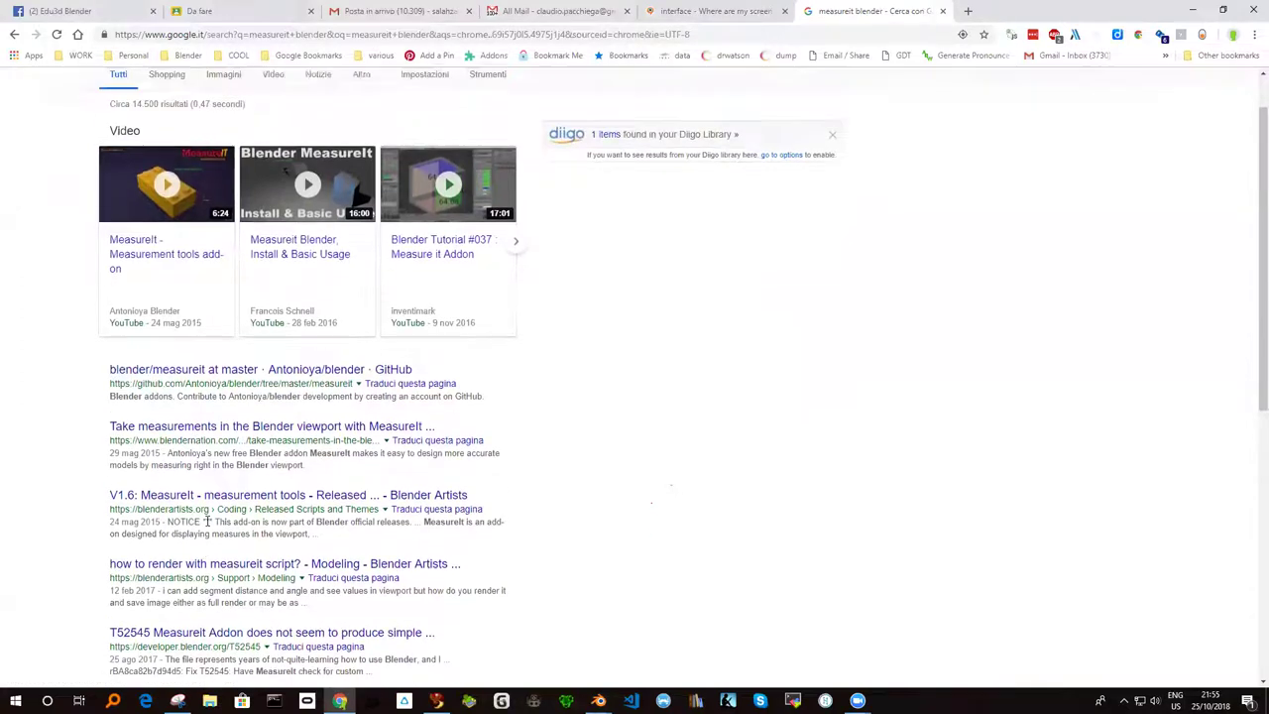
{"action": "scroll", "coordinate": [208, 540], "scroll_direction": "down", "scroll_amount": 1}
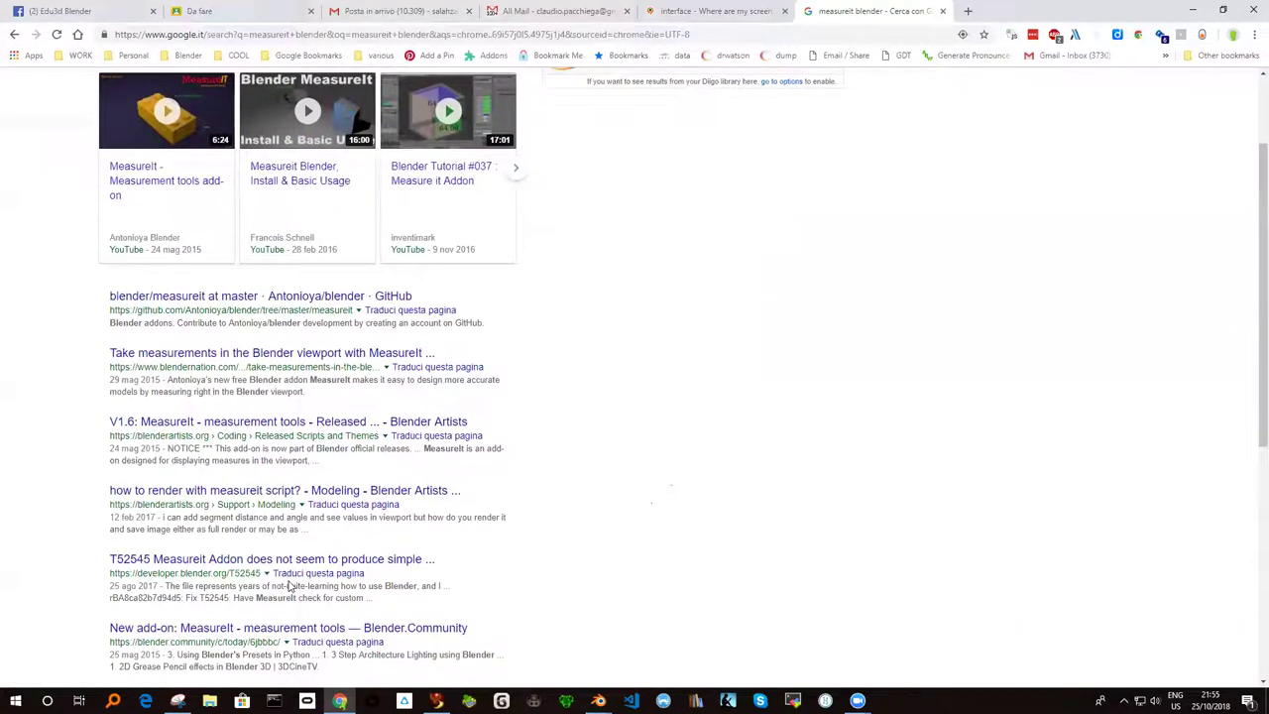
{"action": "scroll", "coordinate": [268, 585], "scroll_direction": "down", "scroll_amount": 1}
{"action": "scroll", "coordinate": [281, 587], "scroll_direction": "up", "scroll_amount": 1}
{"action": "scroll", "coordinate": [280, 587], "scroll_direction": "up", "scroll_amount": 2}
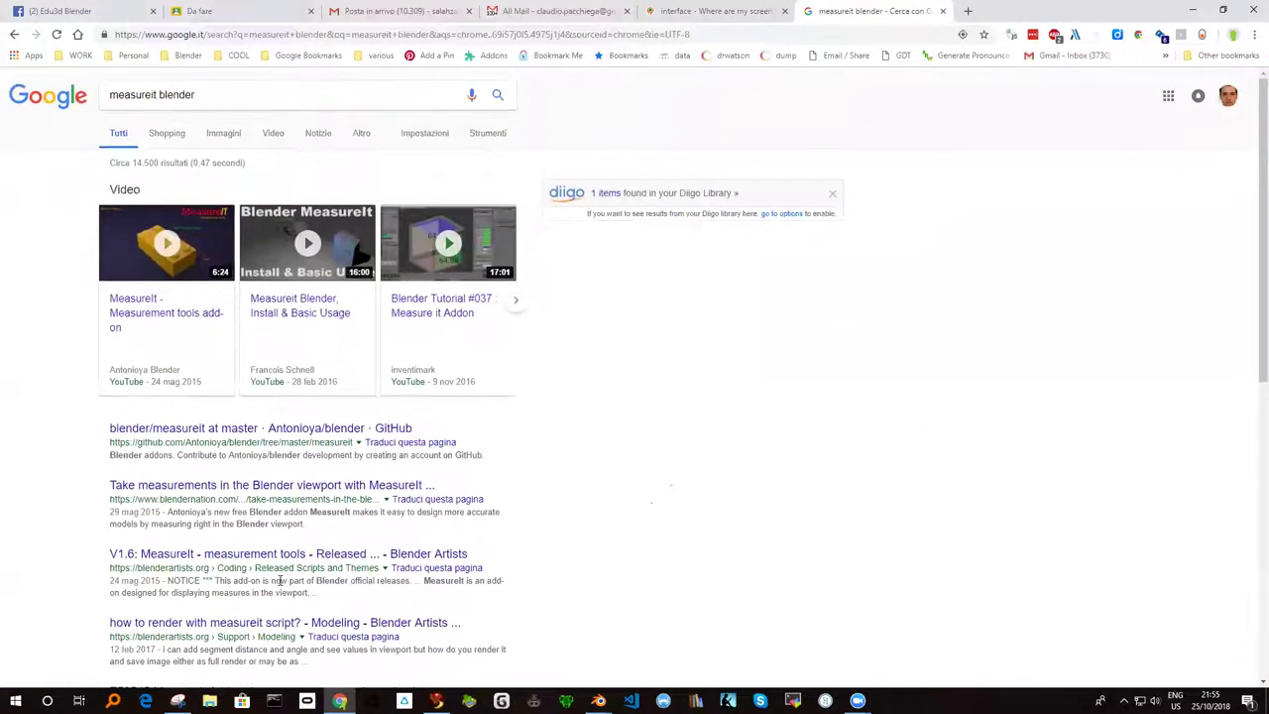
Step: Open the blender/measureit GitHub folder, skim its README, then return to Blender's add-on preferences
{"action": "left_click", "coordinate": [275, 430]}
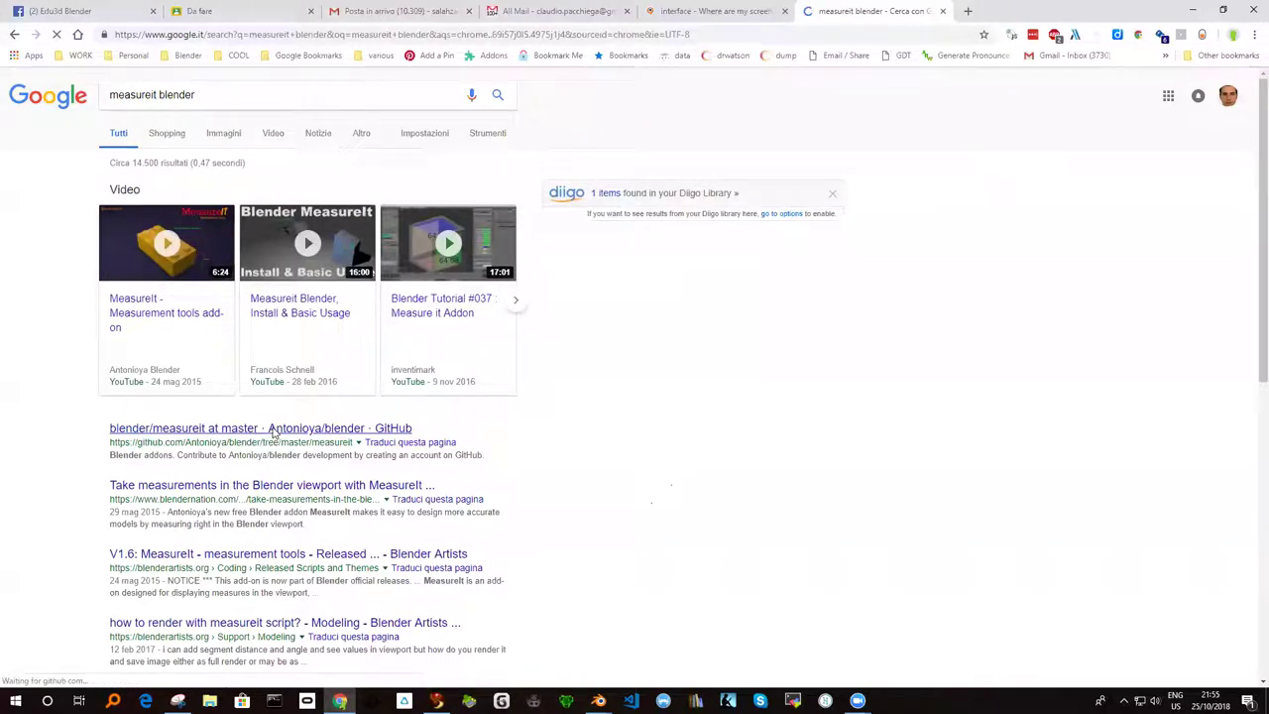
{"action": "scroll", "coordinate": [419, 439], "scroll_direction": "down", "scroll_amount": 2}
{"action": "scroll", "coordinate": [419, 439], "scroll_direction": "down", "scroll_amount": 2}
{"action": "scroll", "coordinate": [421, 441], "scroll_direction": "down", "scroll_amount": 2}
{"action": "scroll", "coordinate": [421, 441], "scroll_direction": "down", "scroll_amount": 2}
{"action": "scroll", "coordinate": [420, 442], "scroll_direction": "up", "scroll_amount": 4}
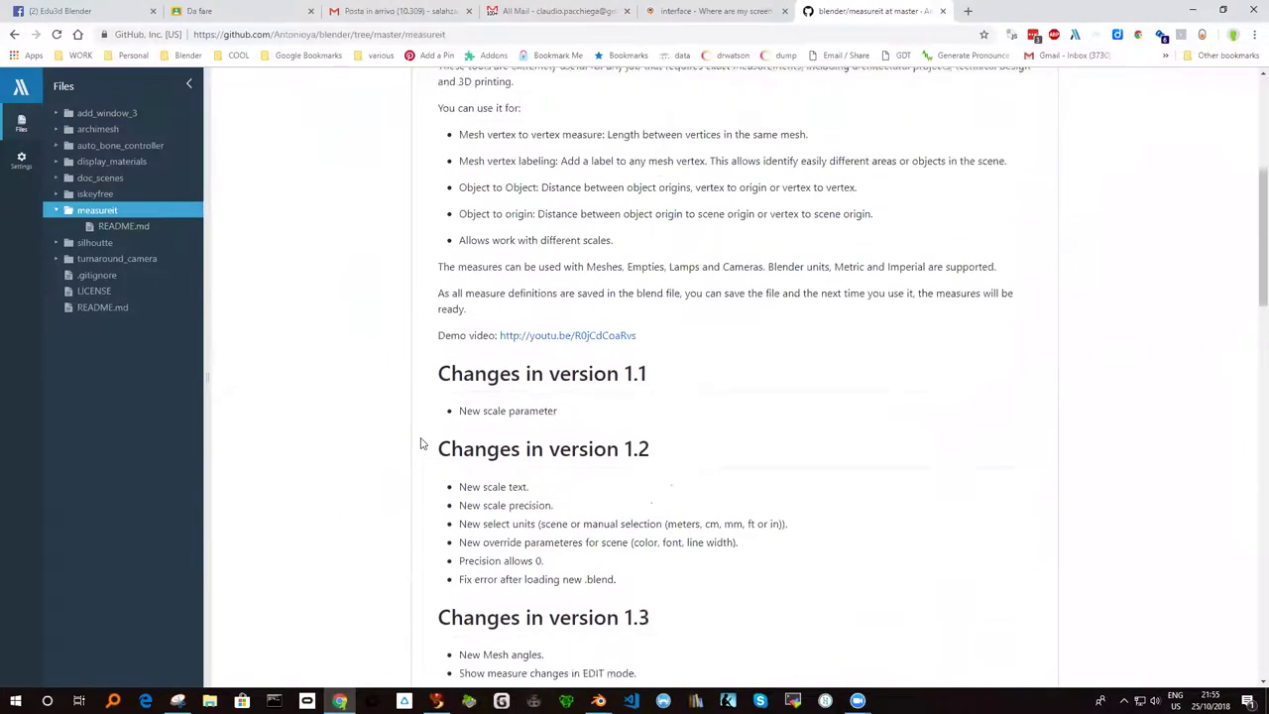
{"action": "scroll", "coordinate": [419, 444], "scroll_direction": "up", "scroll_amount": 4}
{"action": "scroll", "coordinate": [418, 445], "scroll_direction": "up", "scroll_amount": 1}
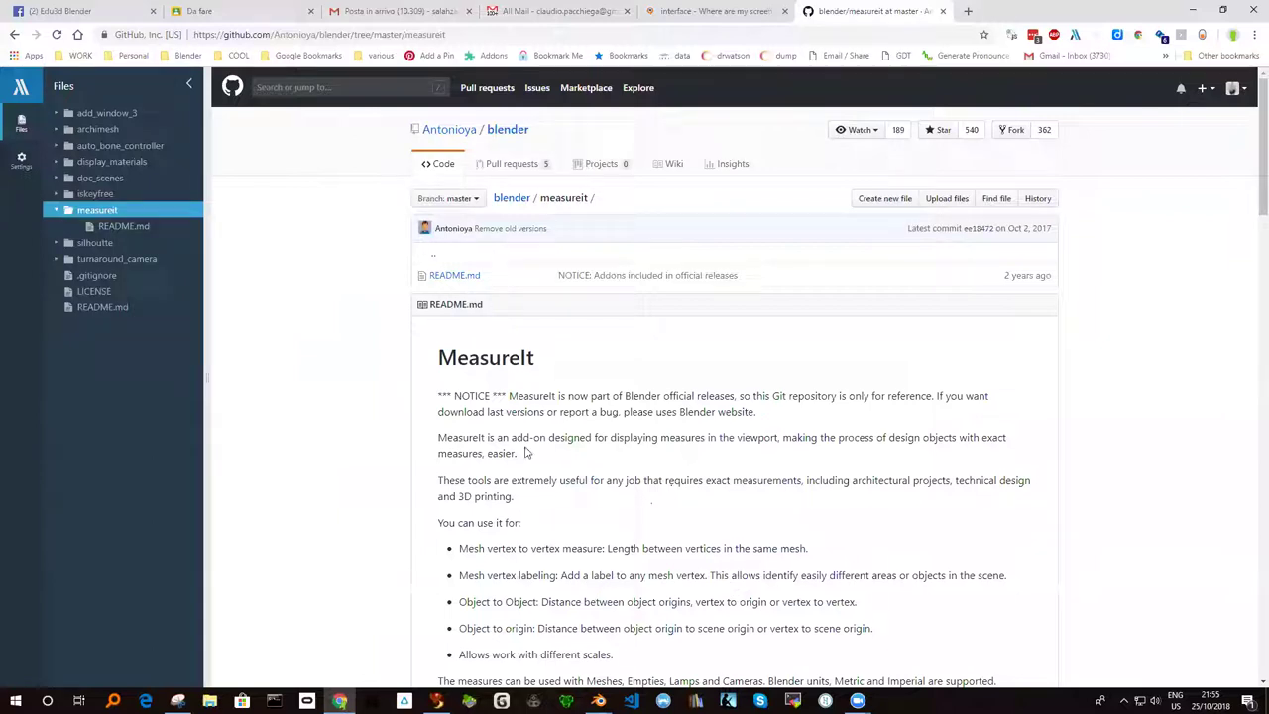
{"action": "mouse_move", "coordinate": [597, 700]}
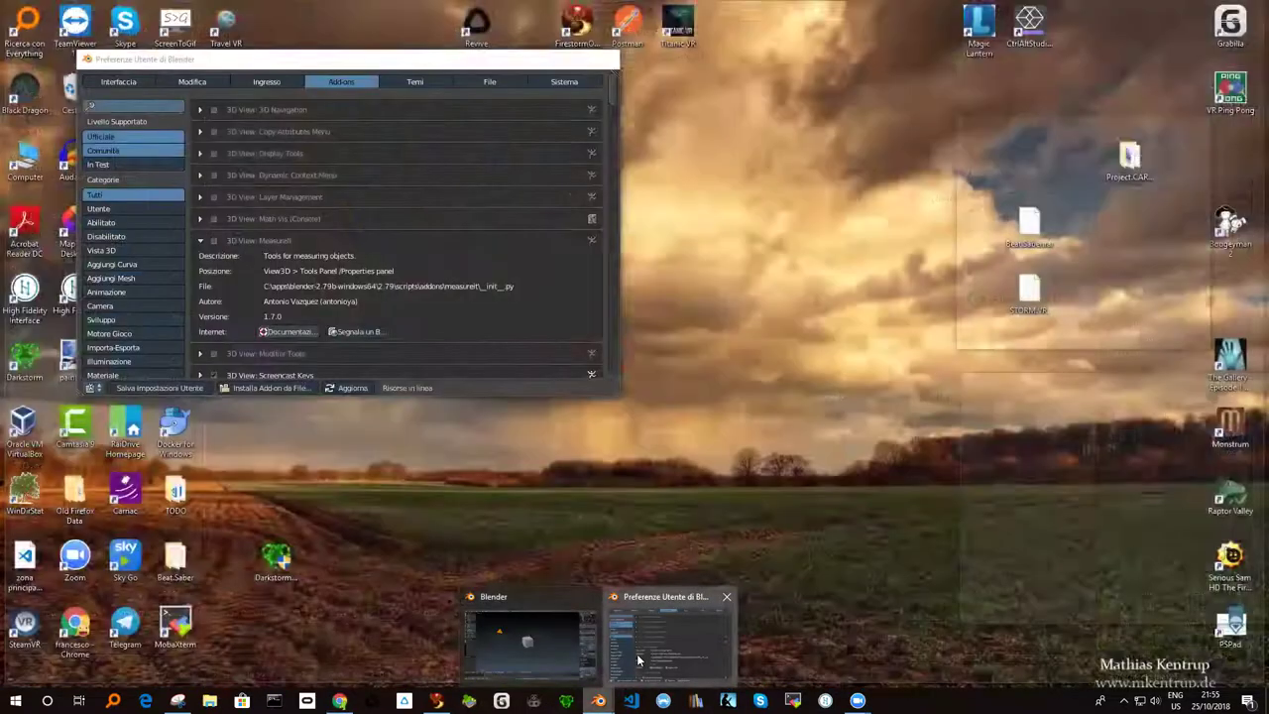
{"action": "left_click", "coordinate": [636, 653]}
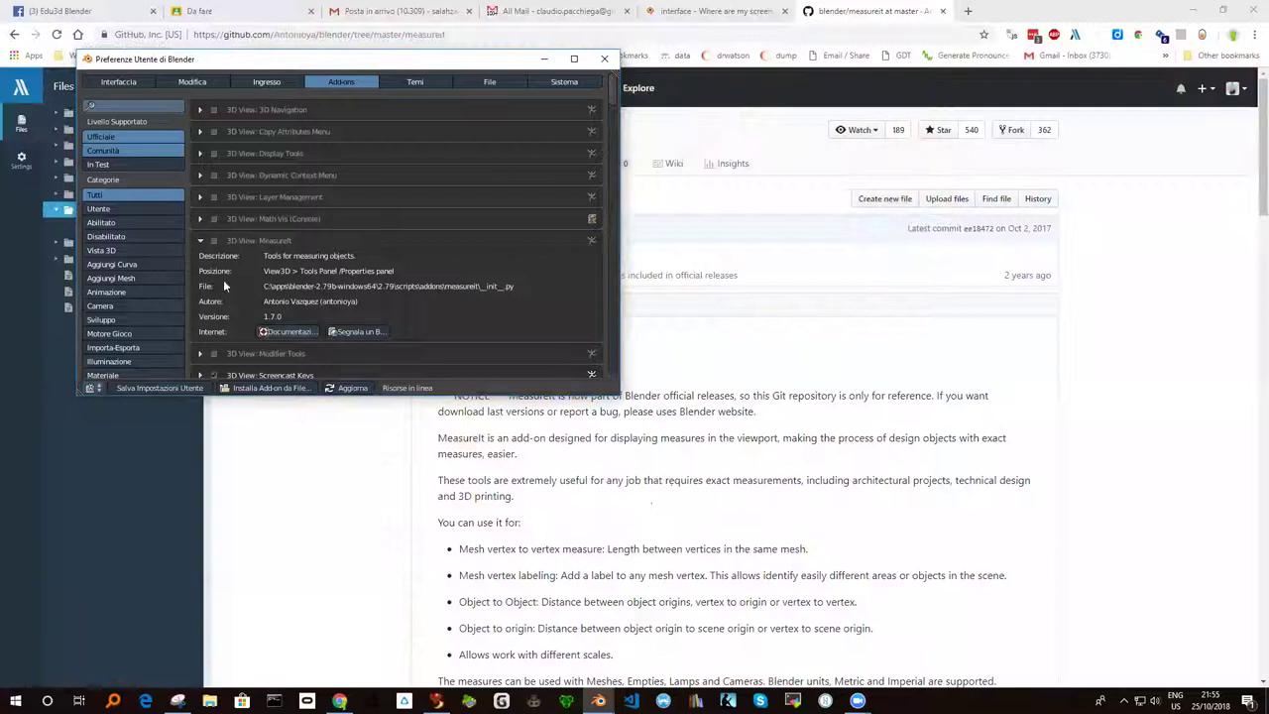
Step: Collapse the MeasureIt add-on details and scroll down the add-on list
{"action": "left_click", "coordinate": [200, 240]}
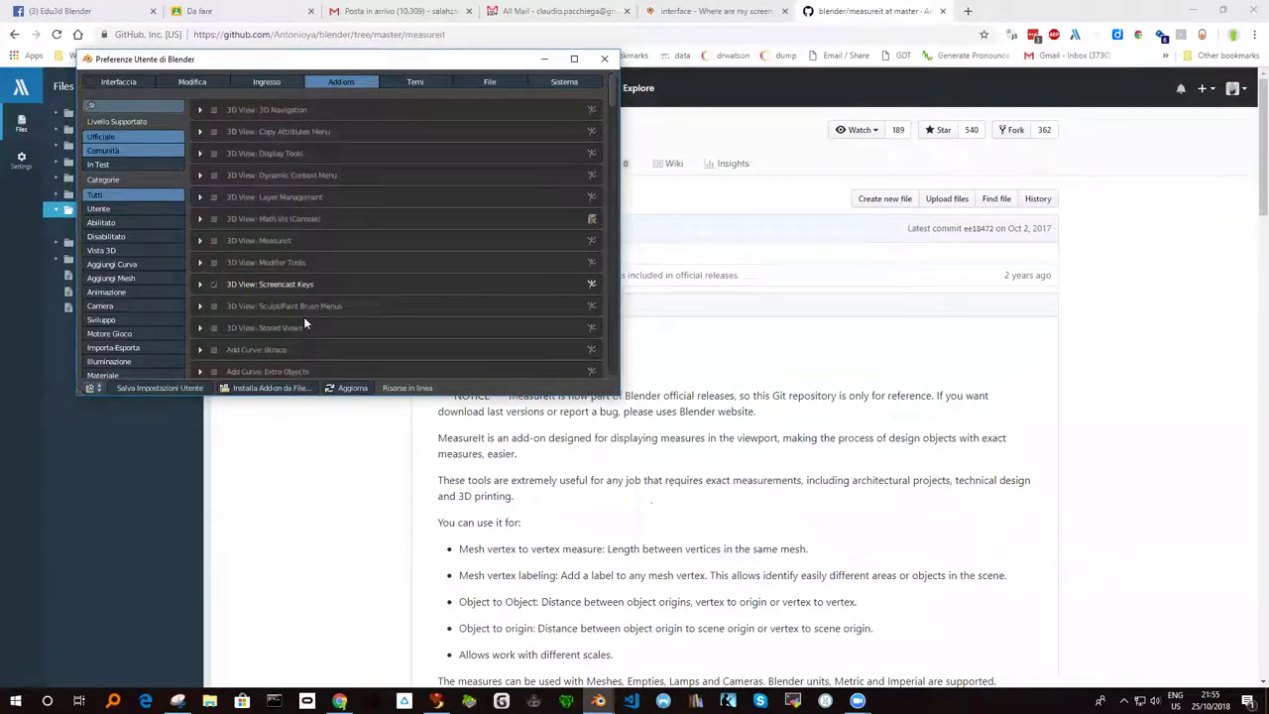
{"action": "scroll", "coordinate": [295, 317], "scroll_direction": "down", "scroll_amount": 1}
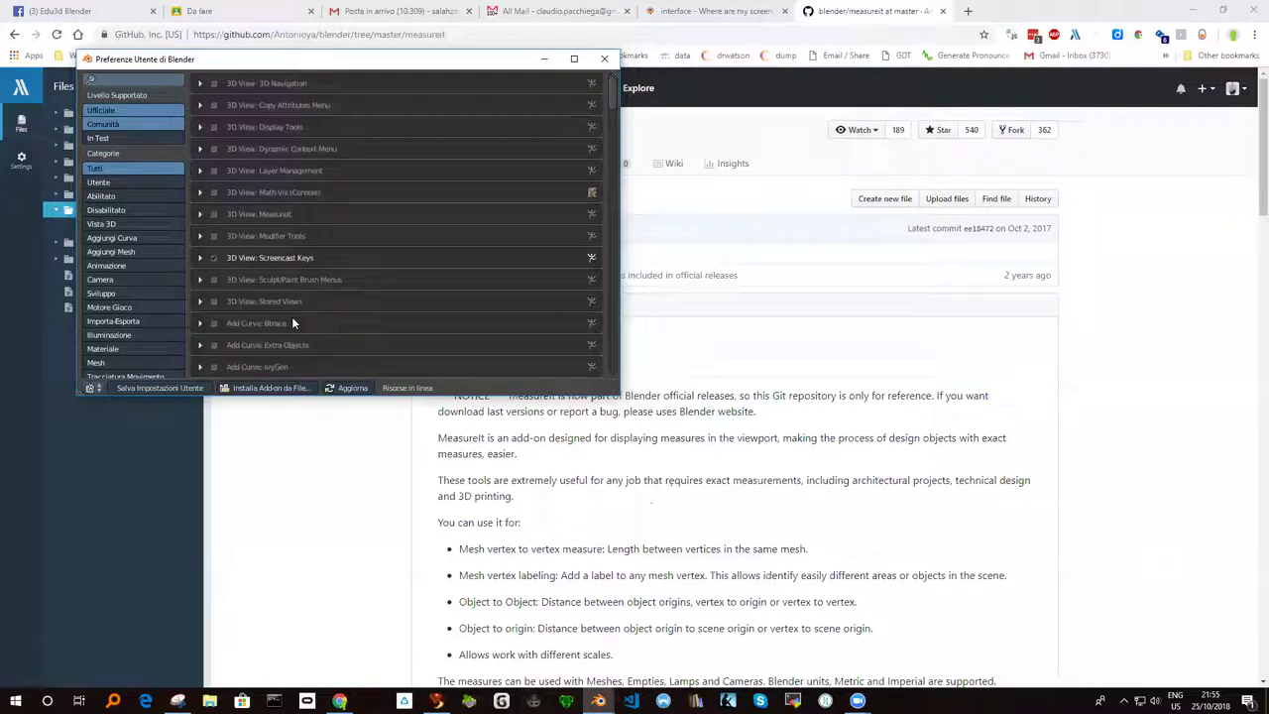
{"action": "scroll", "coordinate": [302, 320], "scroll_direction": "down", "scroll_amount": 1}
{"action": "scroll", "coordinate": [301, 320], "scroll_direction": "down", "scroll_amount": 1}
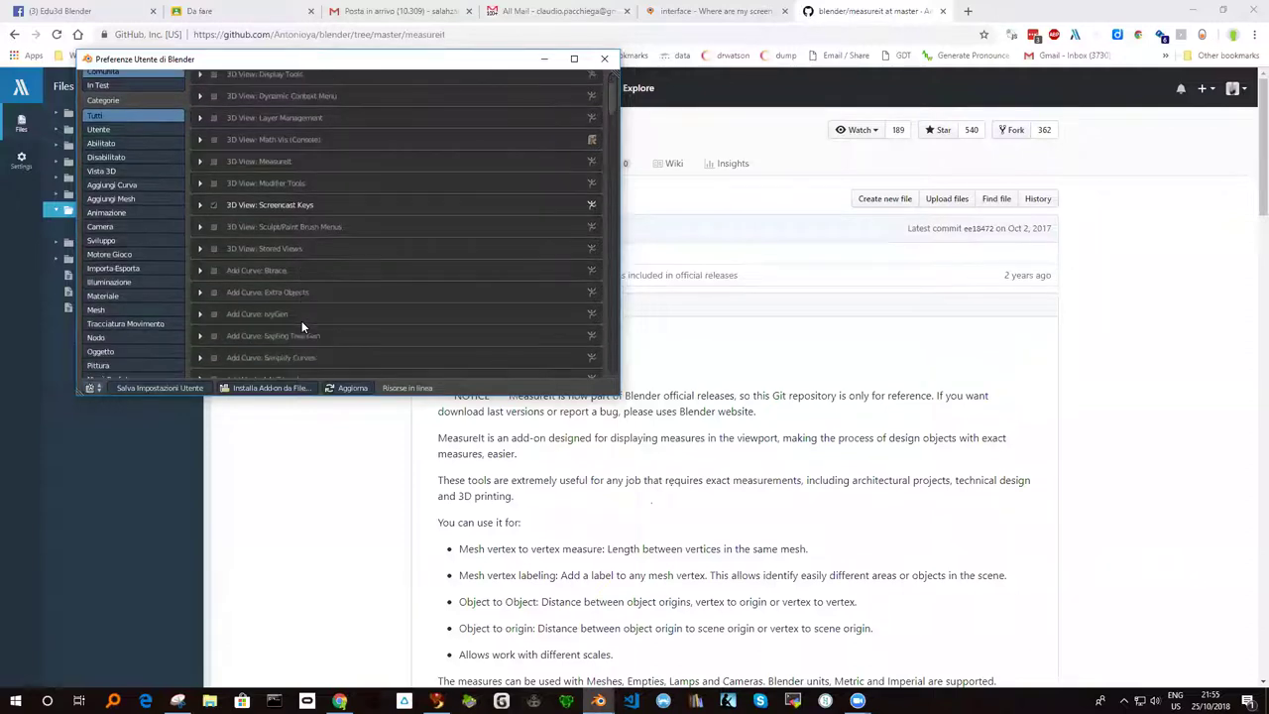
Step: Expand Add Curve: Extra Objects 0.1.2 and enable it, revealing its Update Old Presets option
{"action": "left_click", "coordinate": [198, 292]}
{"action": "left_click", "coordinate": [198, 293]}
{"action": "left_click", "coordinate": [198, 292]}
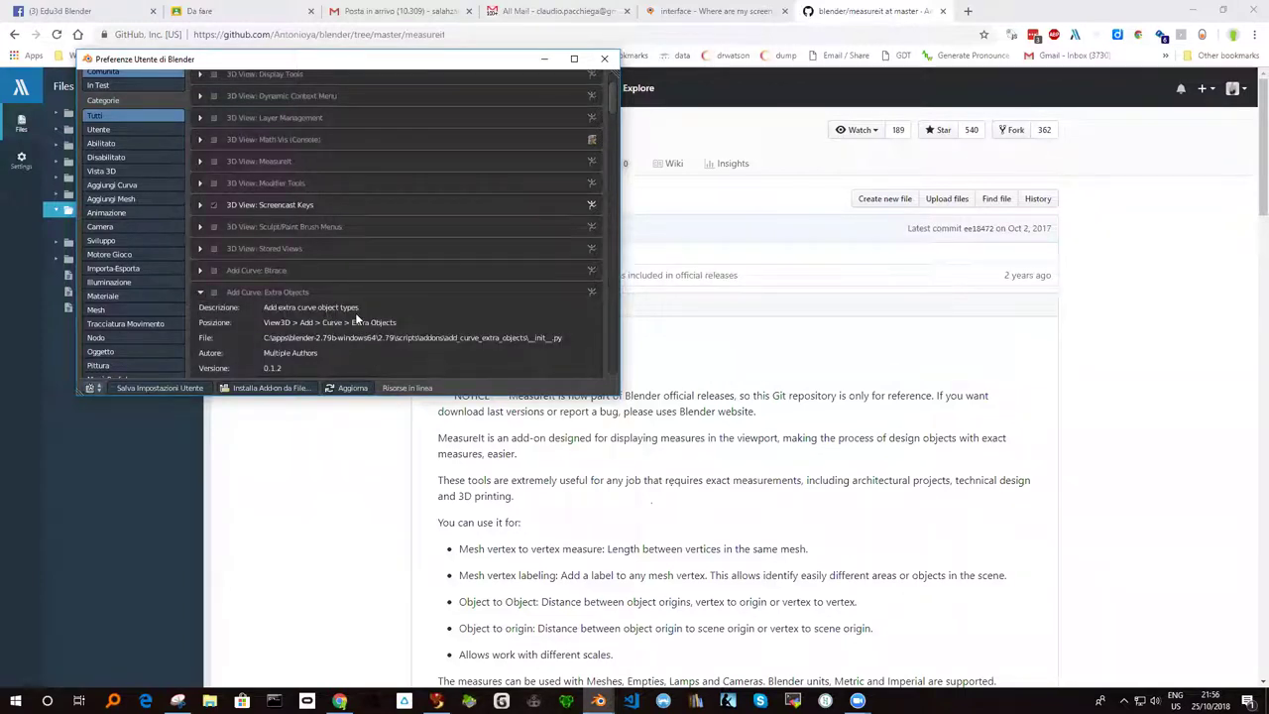
{"action": "scroll", "coordinate": [373, 333], "scroll_direction": "down", "scroll_amount": 1}
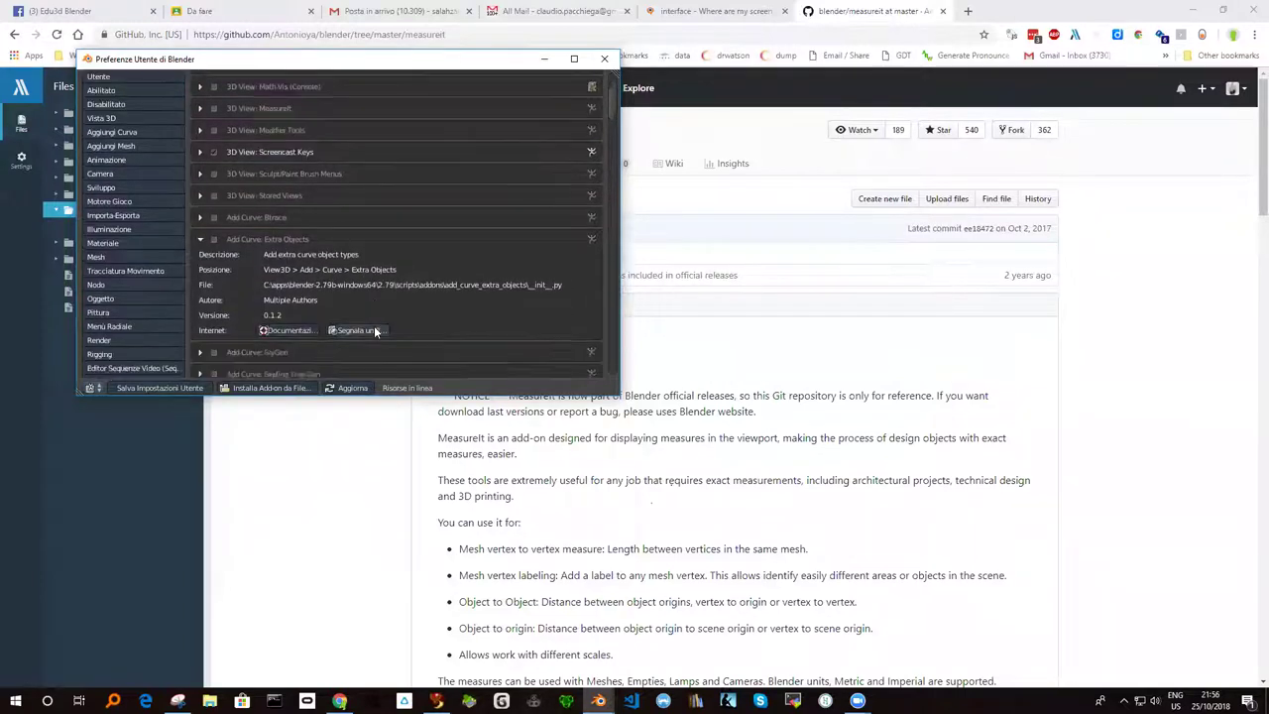
{"action": "left_click", "coordinate": [212, 238]}
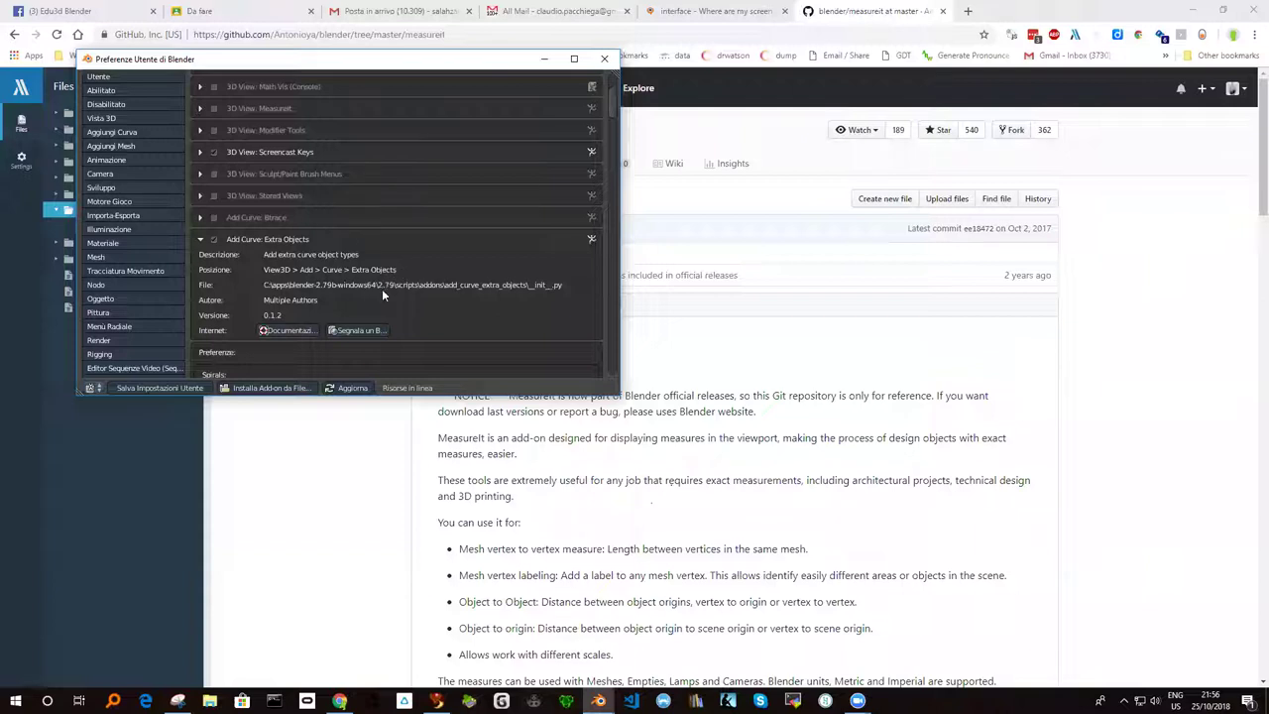
{"action": "scroll", "coordinate": [294, 308], "scroll_direction": "down", "scroll_amount": 3}
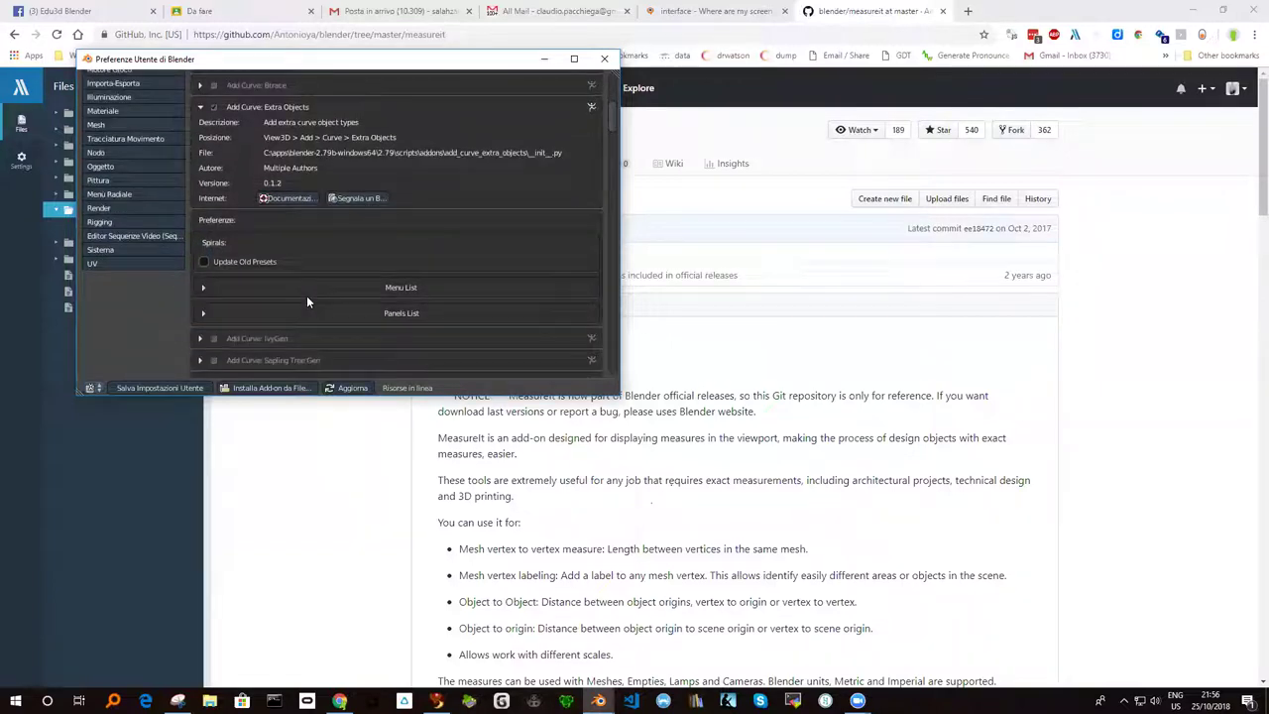
{"action": "scroll", "coordinate": [302, 292], "scroll_direction": "down", "scroll_amount": 2}
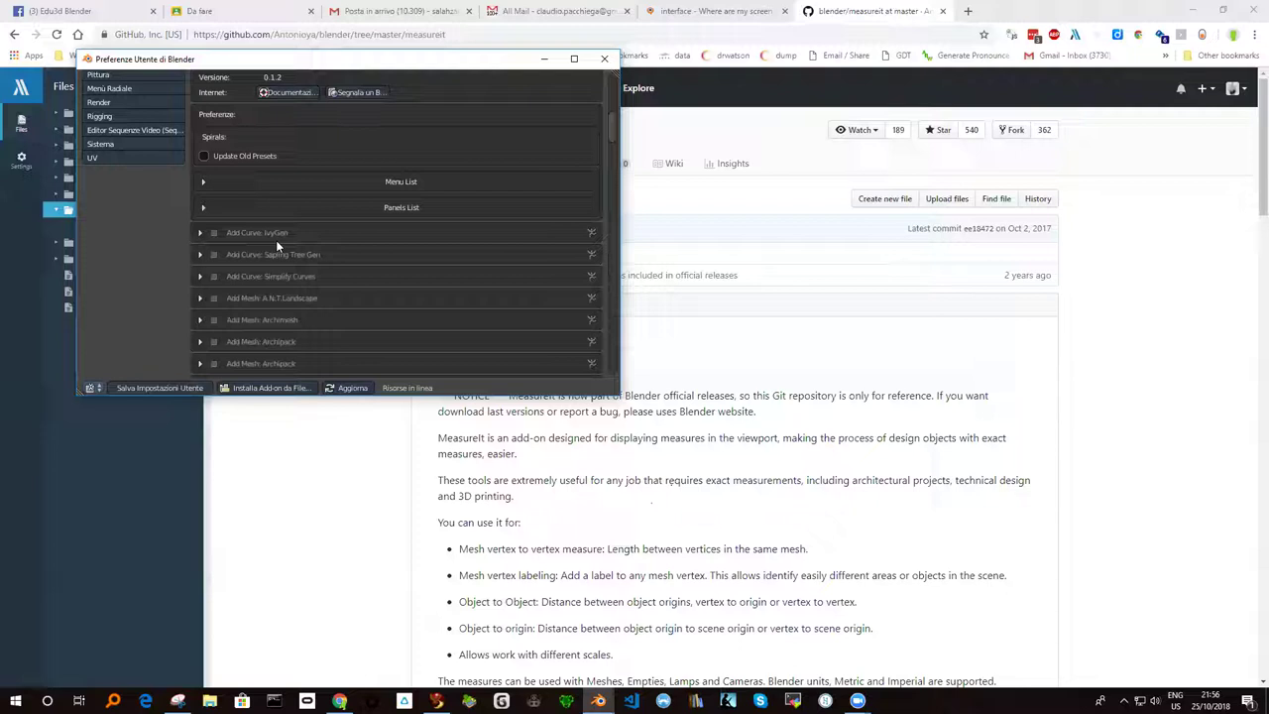
Step: Briefly expand Add Curve: IvyGen, then show Add Curve: Sapling Tree Gen's details at version 0.3.3
{"action": "left_click", "coordinate": [199, 233]}
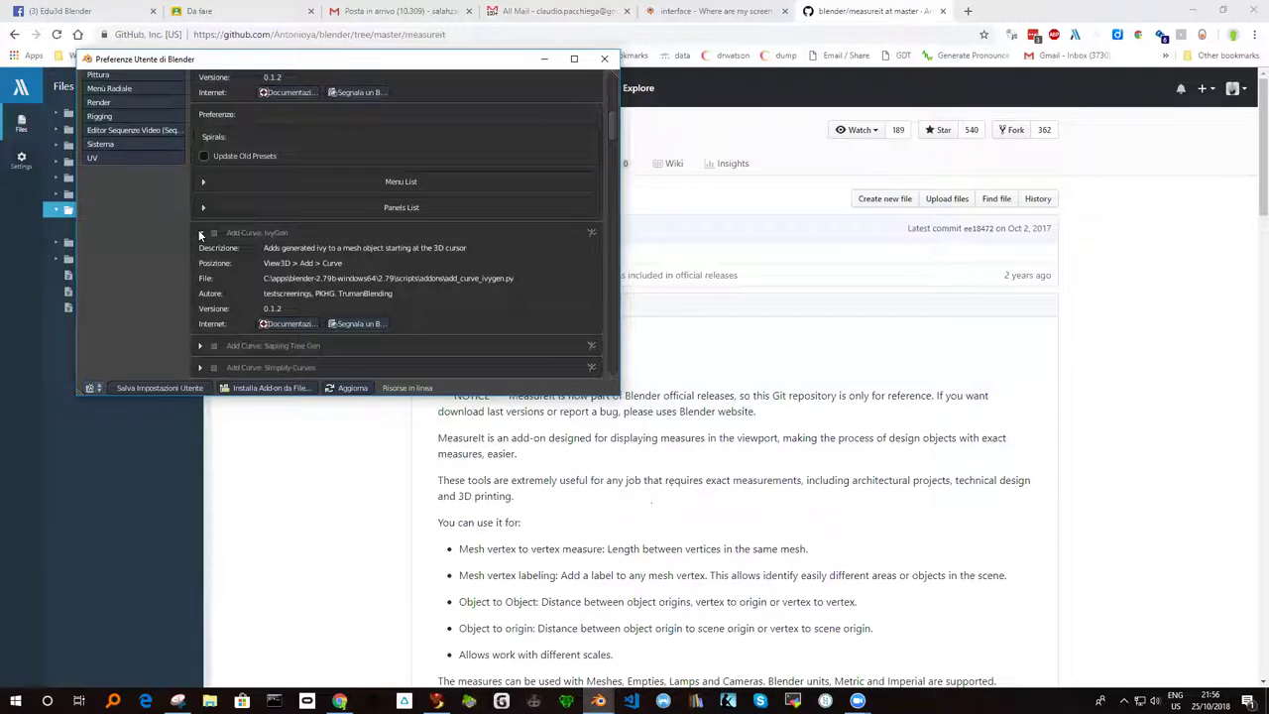
{"action": "left_click", "coordinate": [200, 233]}
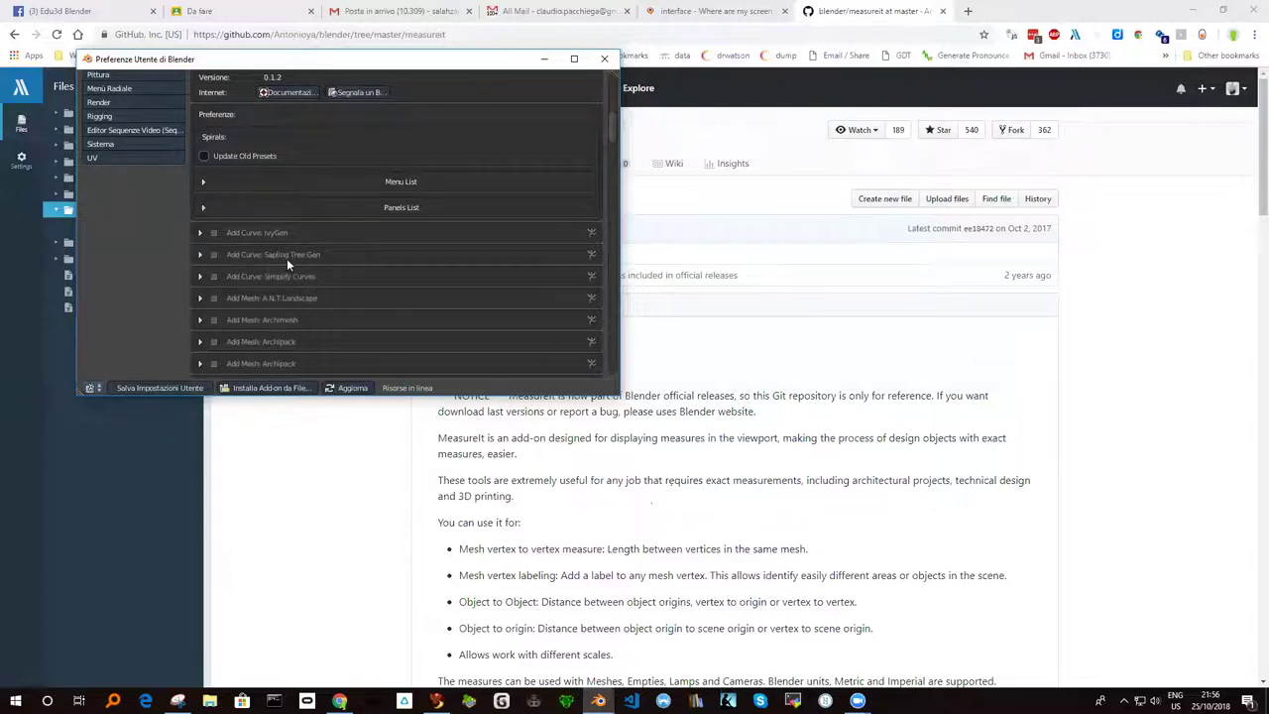
{"action": "left_click", "coordinate": [201, 255]}
{"action": "scroll", "coordinate": [335, 266], "scroll_direction": "down", "scroll_amount": 2}
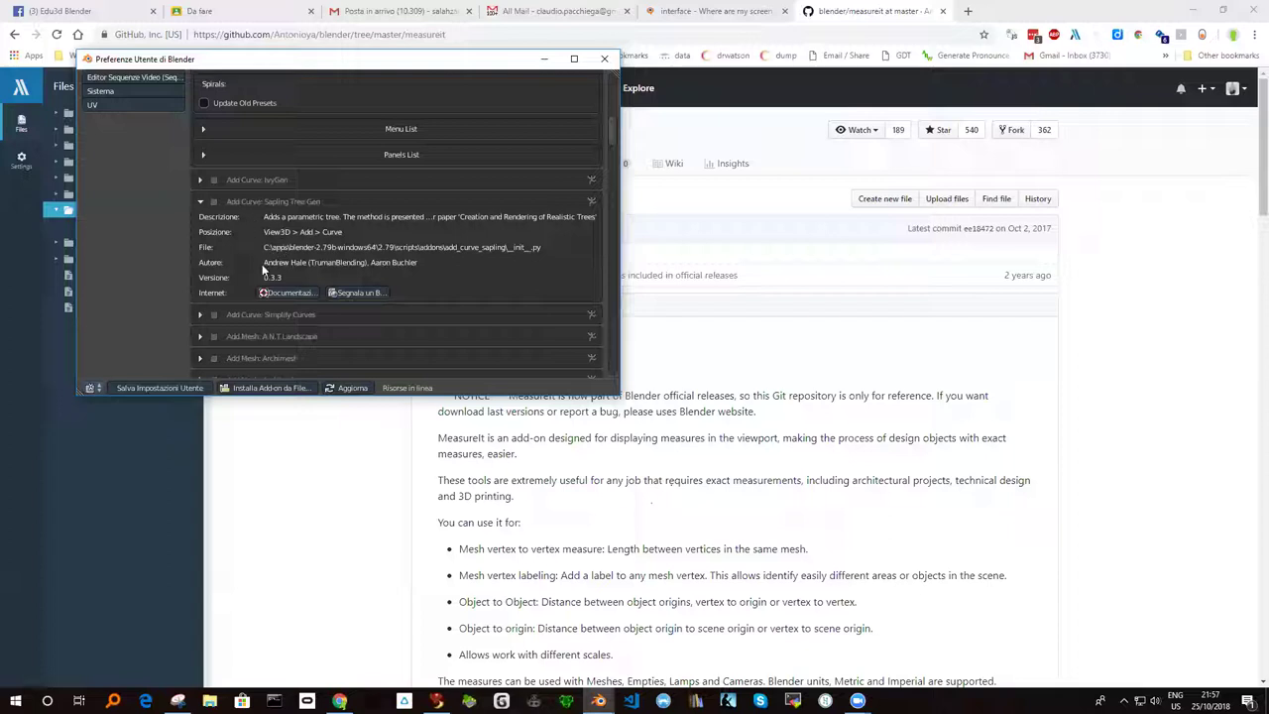
Step: Expand the Add Mesh: A.N.T. Landscape 0.1.8 add-on details
{"action": "scroll", "coordinate": [232, 262], "scroll_direction": "down", "scroll_amount": 1}
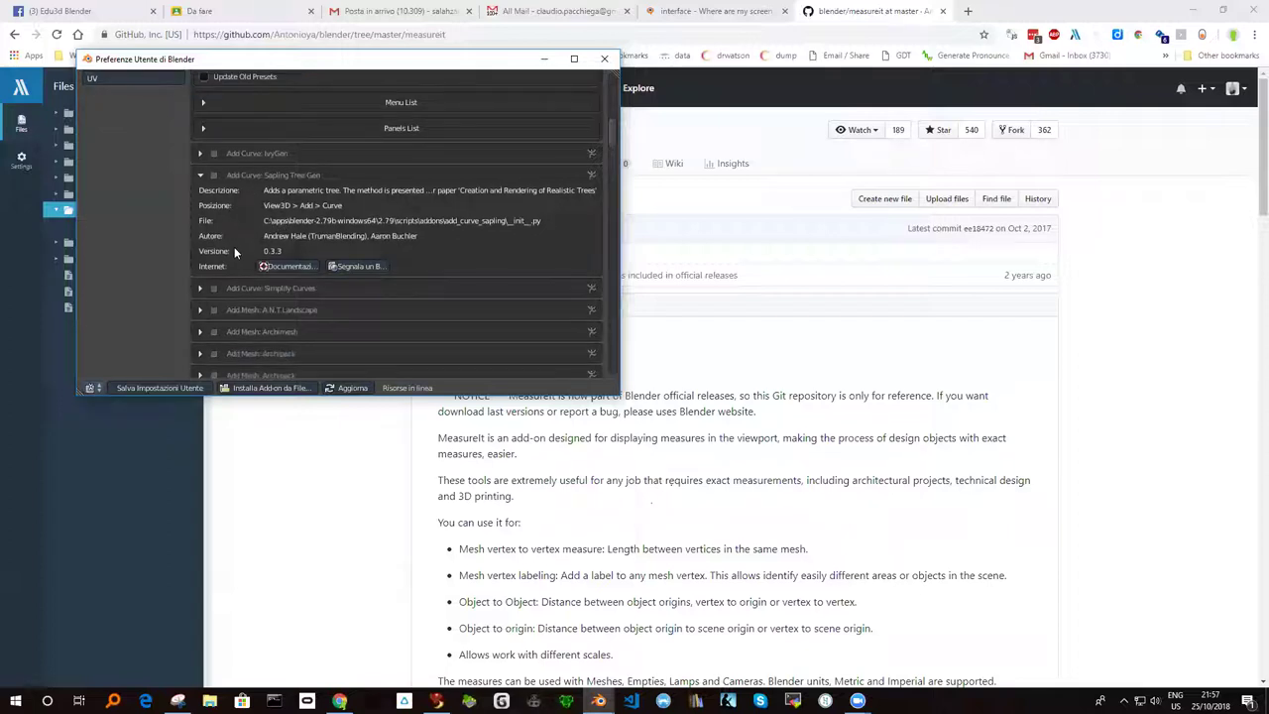
{"action": "scroll", "coordinate": [211, 283], "scroll_direction": "down", "scroll_amount": 1}
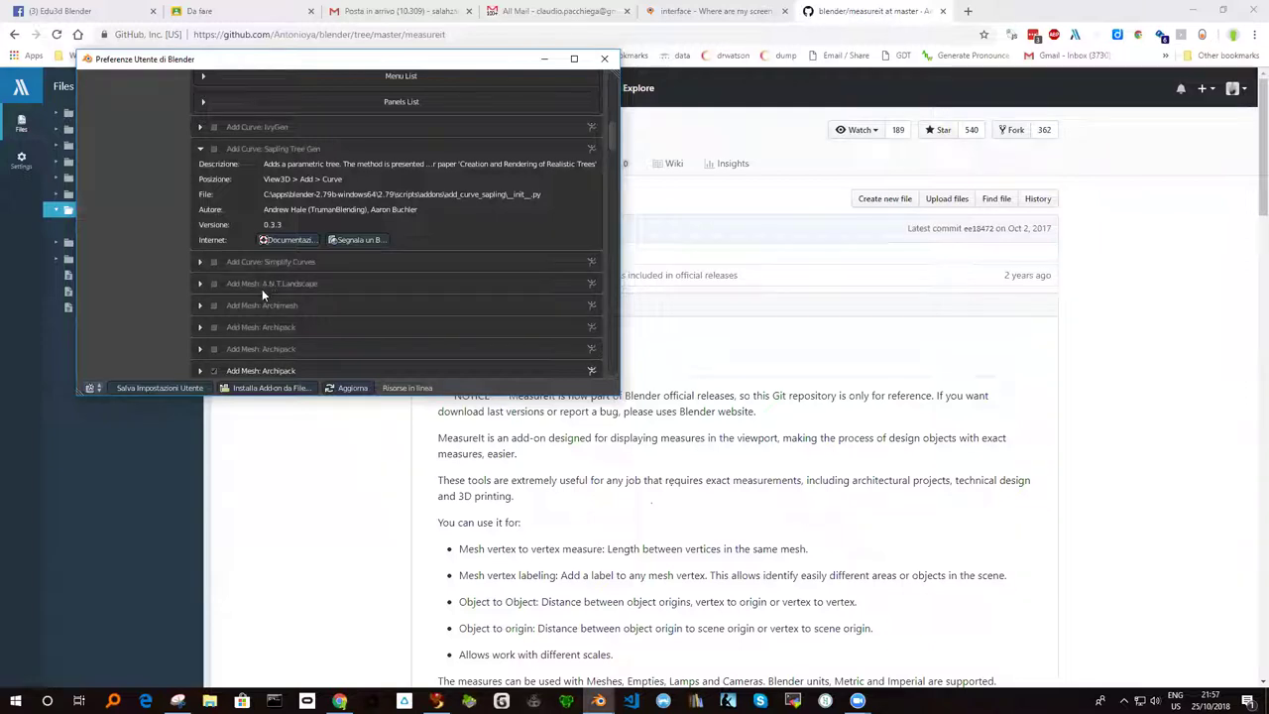
{"action": "left_click", "coordinate": [201, 286]}
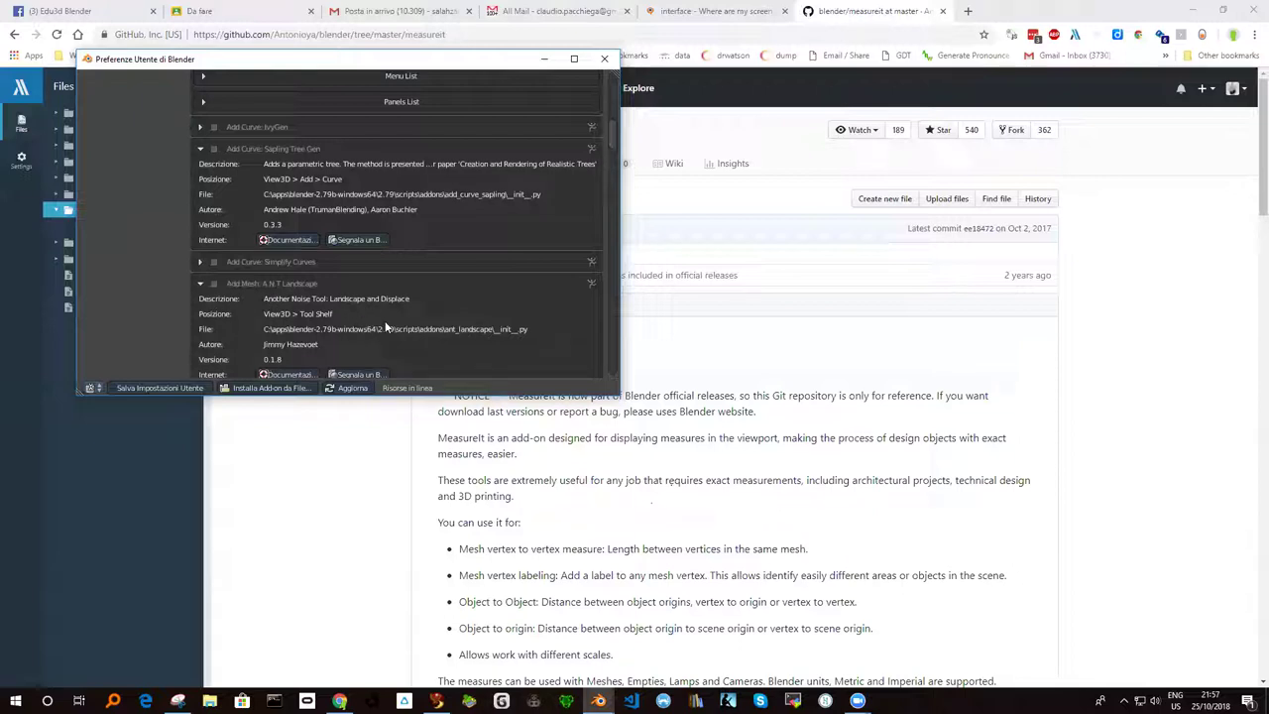
Step: Expand Add Mesh: Archimesh 1.1.4 and open its documentation link in the browser
{"action": "scroll", "coordinate": [377, 325], "scroll_direction": "down", "scroll_amount": 1}
{"action": "scroll", "coordinate": [361, 324], "scroll_direction": "down", "scroll_amount": 2}
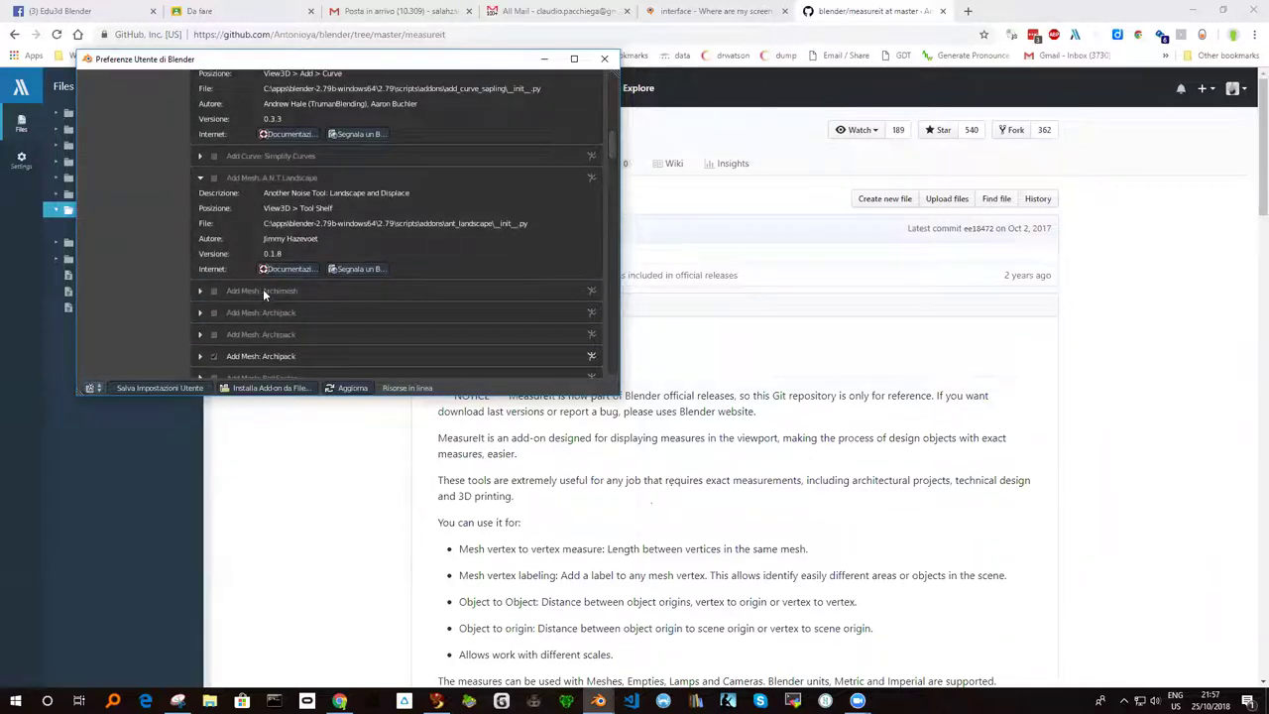
{"action": "scroll", "coordinate": [264, 294], "scroll_direction": "down", "scroll_amount": 1}
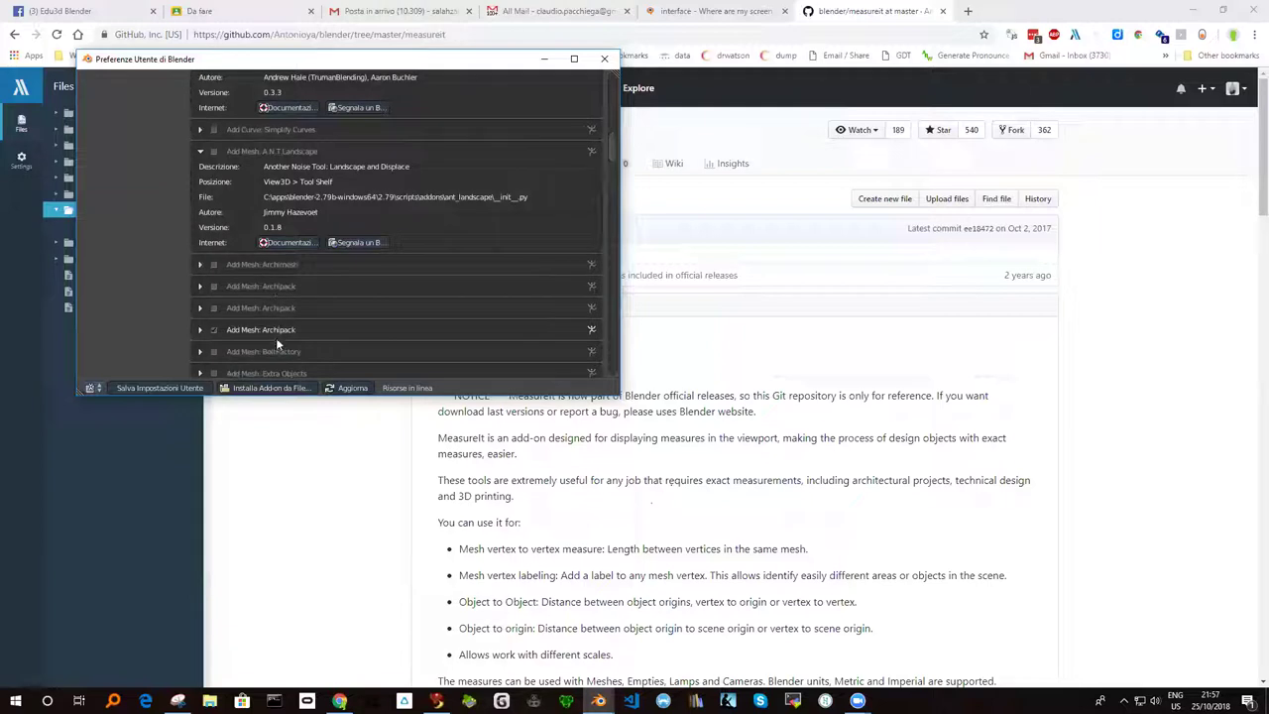
{"action": "left_click", "coordinate": [198, 265]}
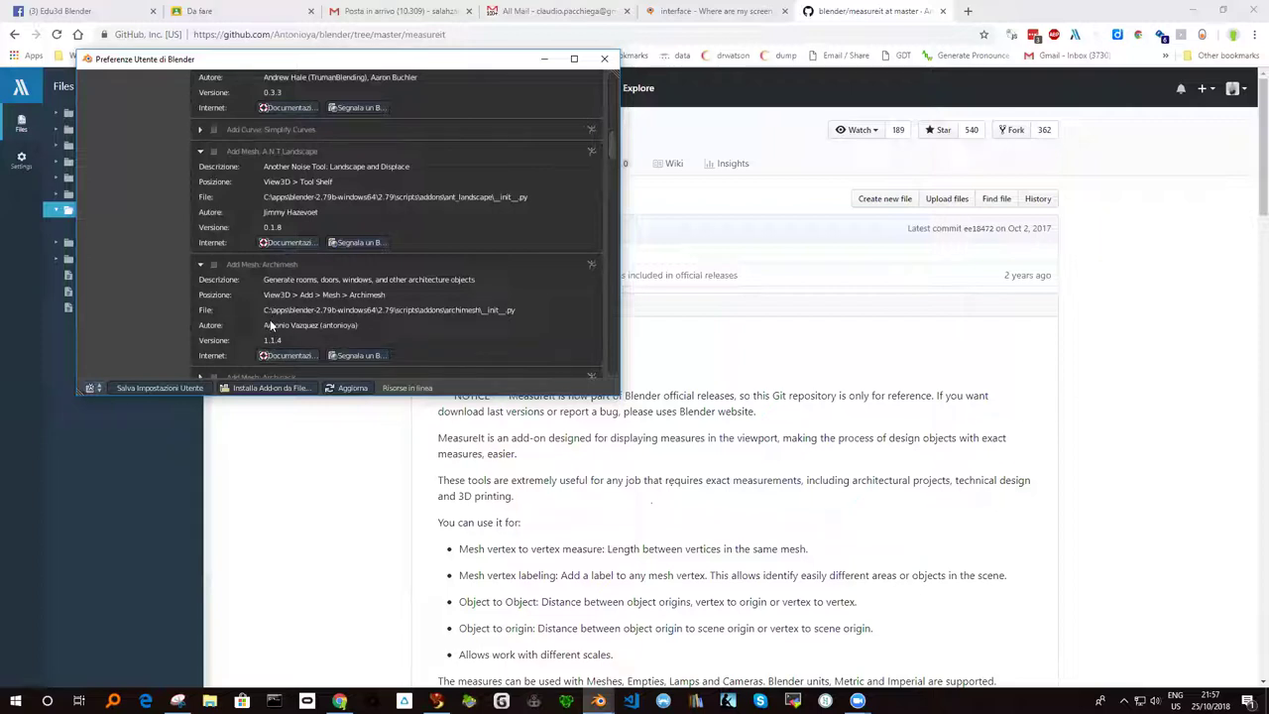
{"action": "scroll", "coordinate": [267, 312], "scroll_direction": "down", "scroll_amount": 1}
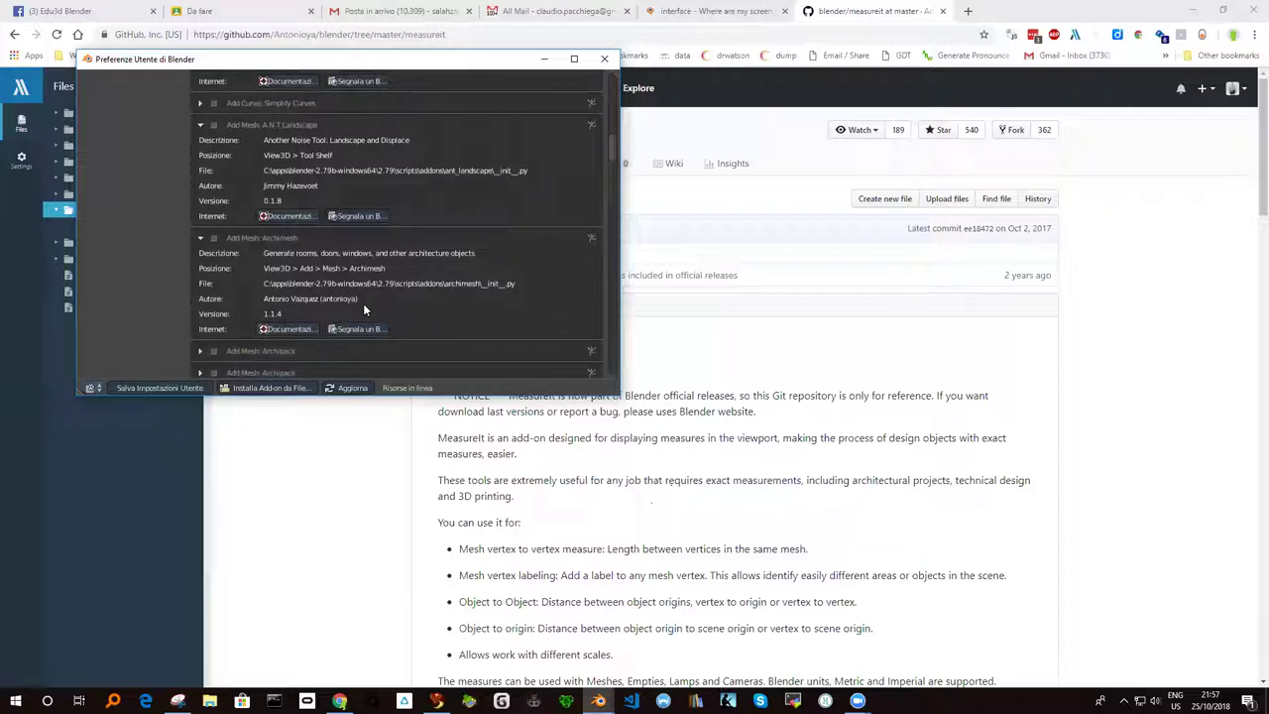
{"action": "scroll", "coordinate": [297, 297], "scroll_direction": "down", "scroll_amount": 1}
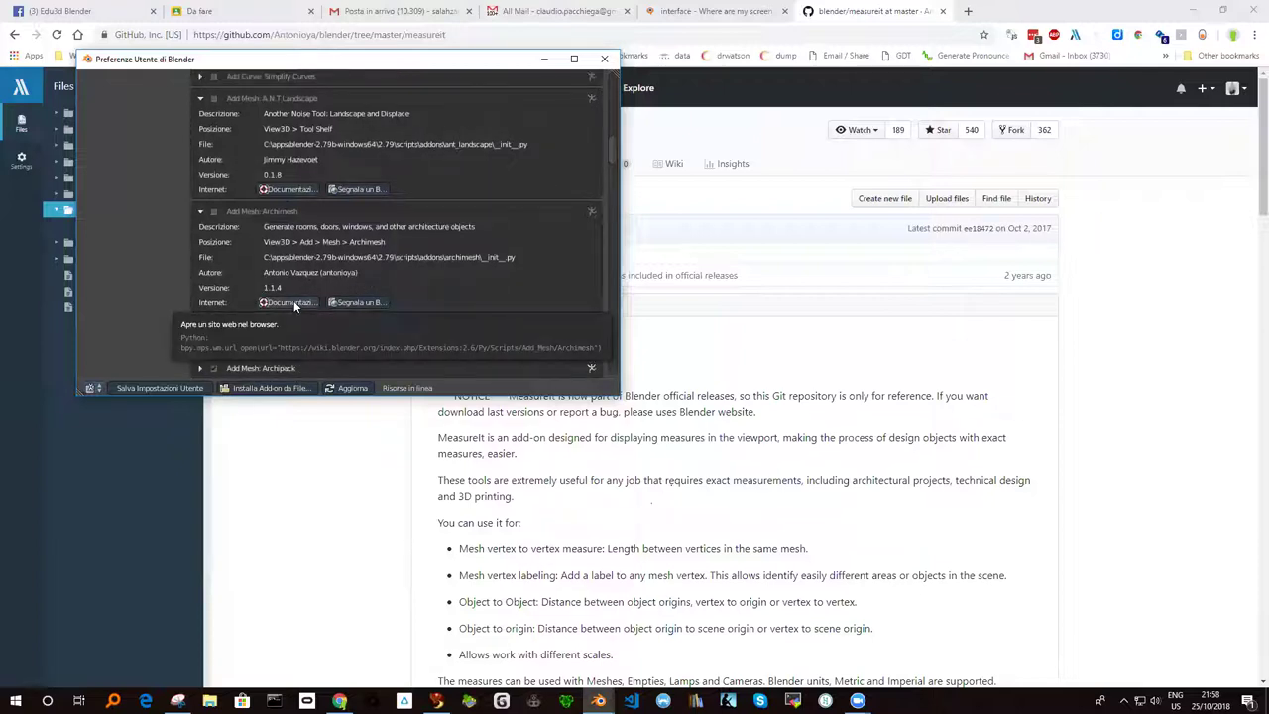
{"action": "left_click", "coordinate": [293, 302]}
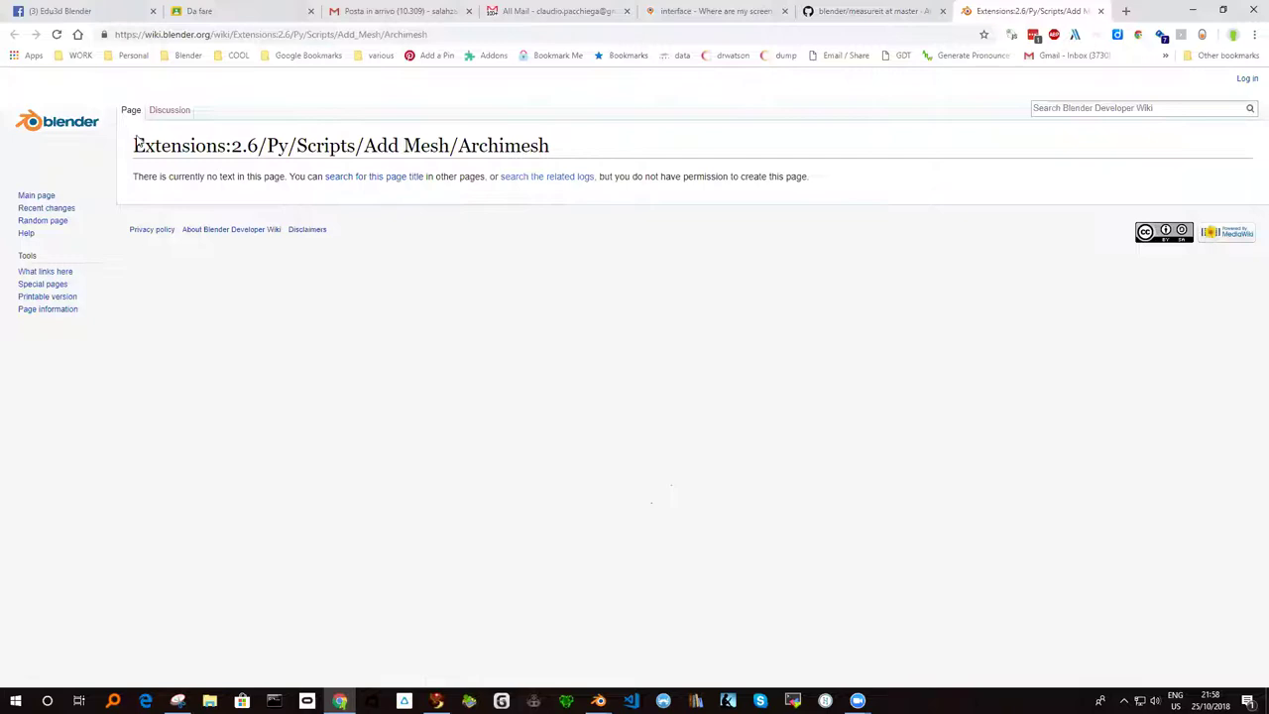
Step: Search the wiki for the missing page title and open the Release Notes/2.78/Add-ons page
{"action": "left_click", "coordinate": [363, 179]}
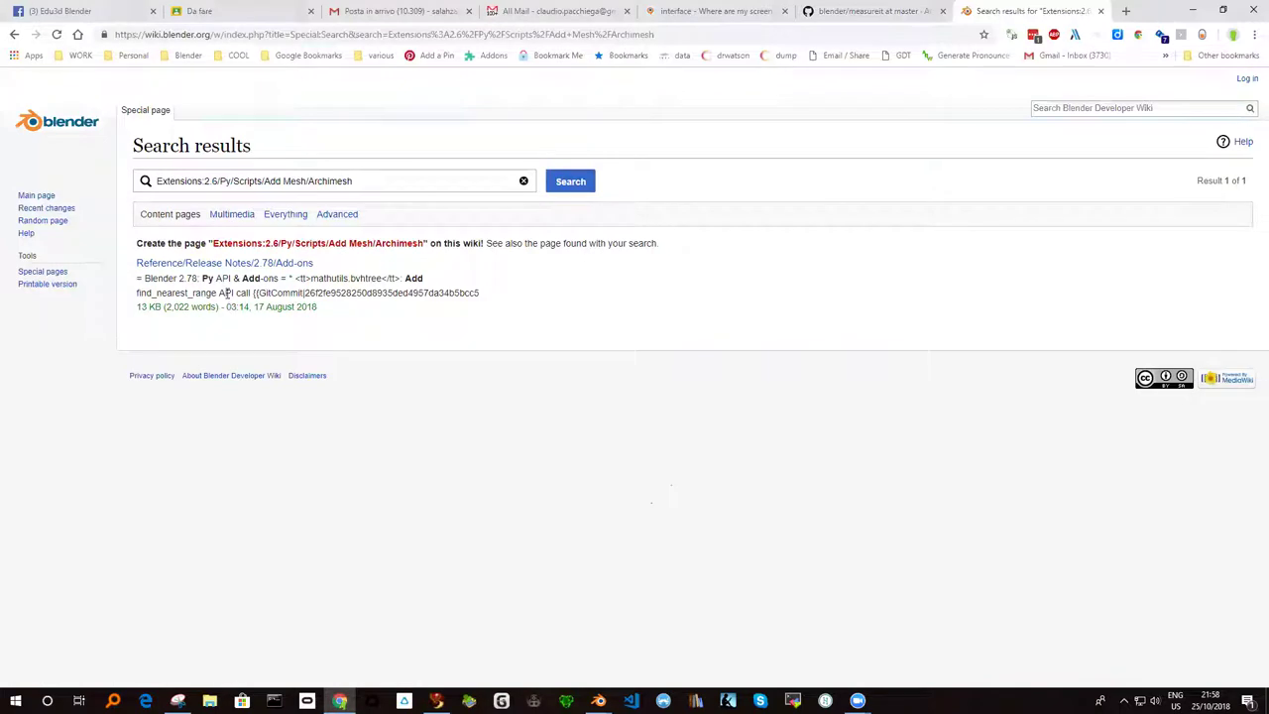
{"action": "left_click", "coordinate": [256, 264]}
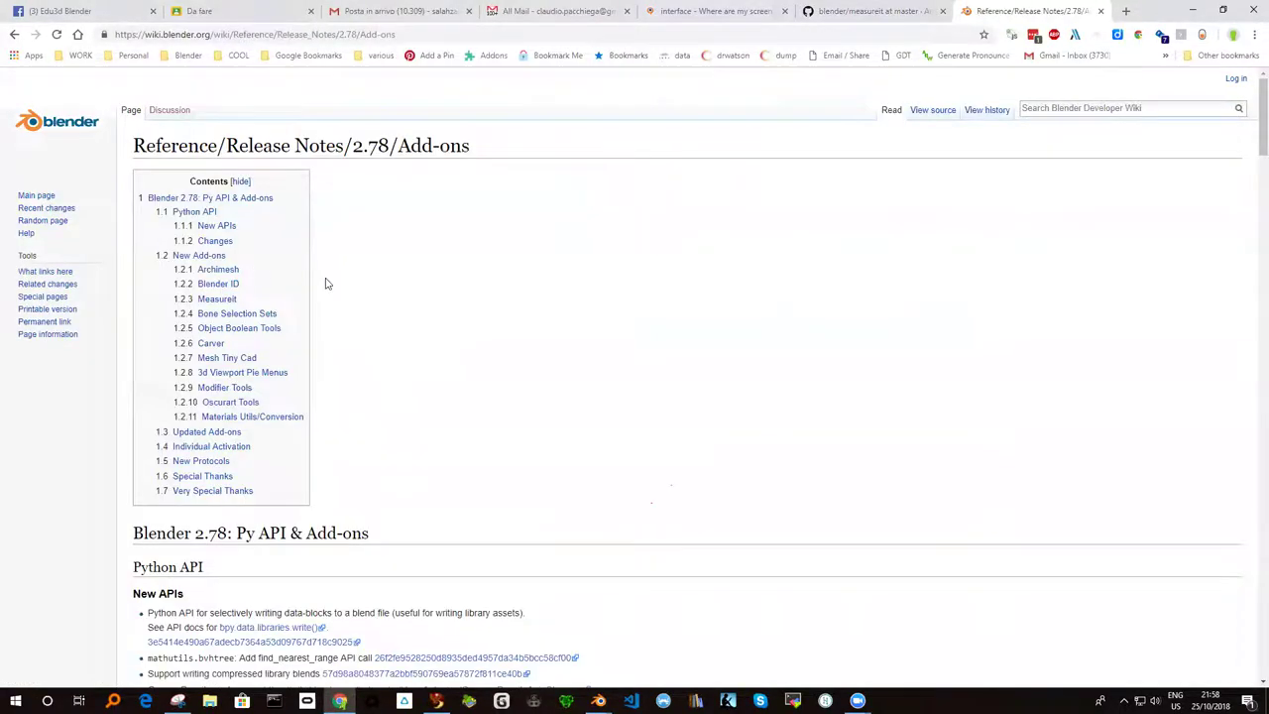
{"action": "scroll", "coordinate": [374, 314], "scroll_direction": "down", "scroll_amount": 2}
{"action": "scroll", "coordinate": [362, 325], "scroll_direction": "down", "scroll_amount": 1}
Step: Find 'archimesh' in the notes, jump to its New Add-ons entry and try its empty documentation link
{"action": "key", "text": "ctrl+f"}
{"action": "type", "text": "3d"}
{"action": "key", "text": "BackSpace"}
{"action": "key", "text": "BackSpace"}
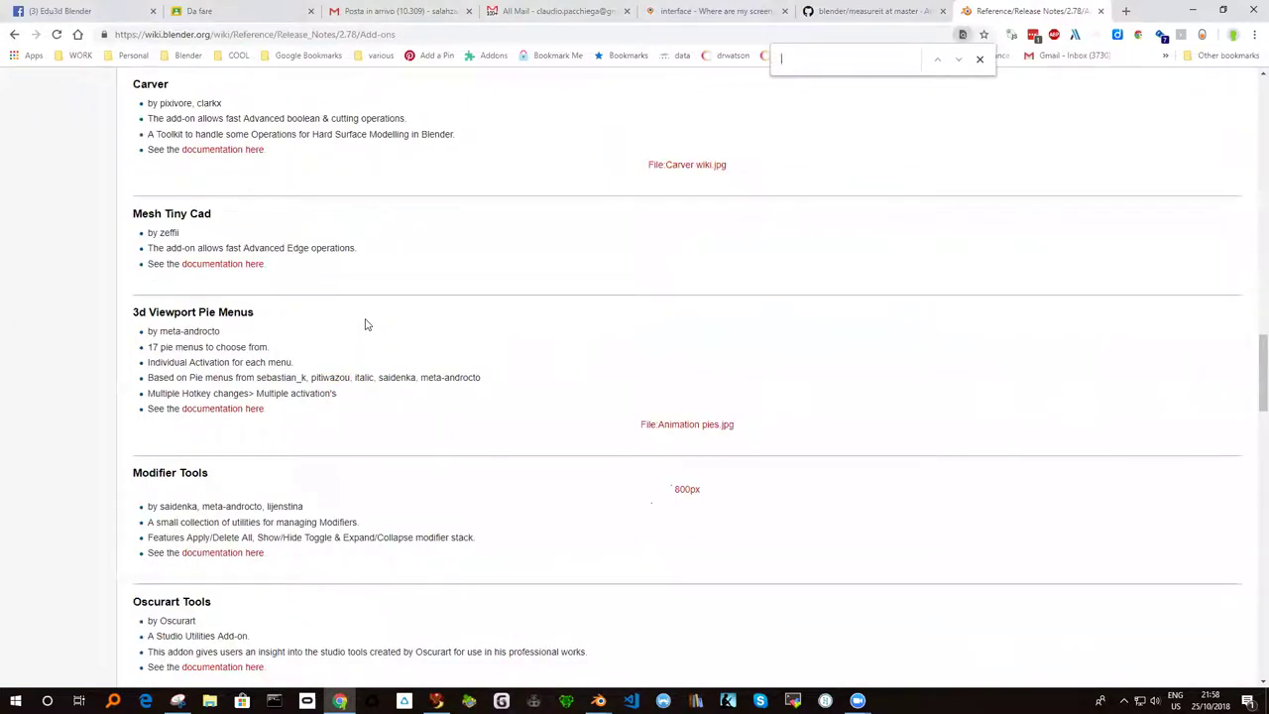
{"action": "type", "text": "archimesh"}
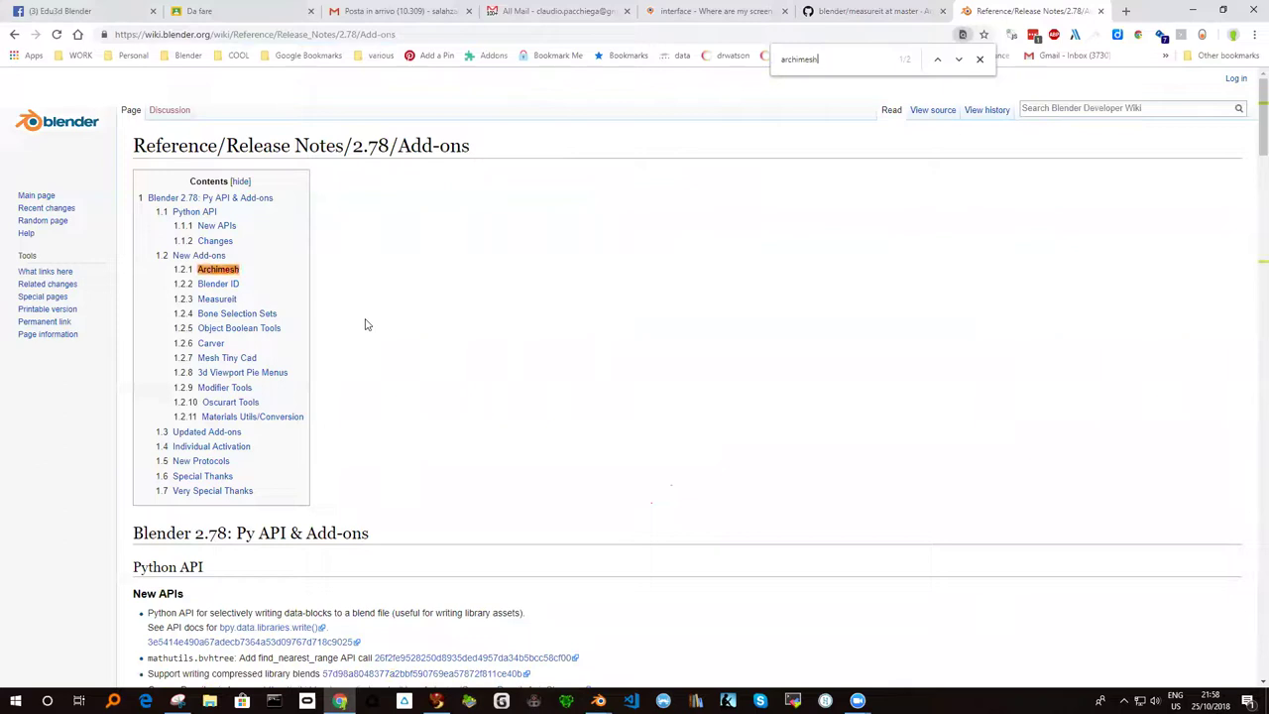
{"action": "left_click", "coordinate": [220, 270]}
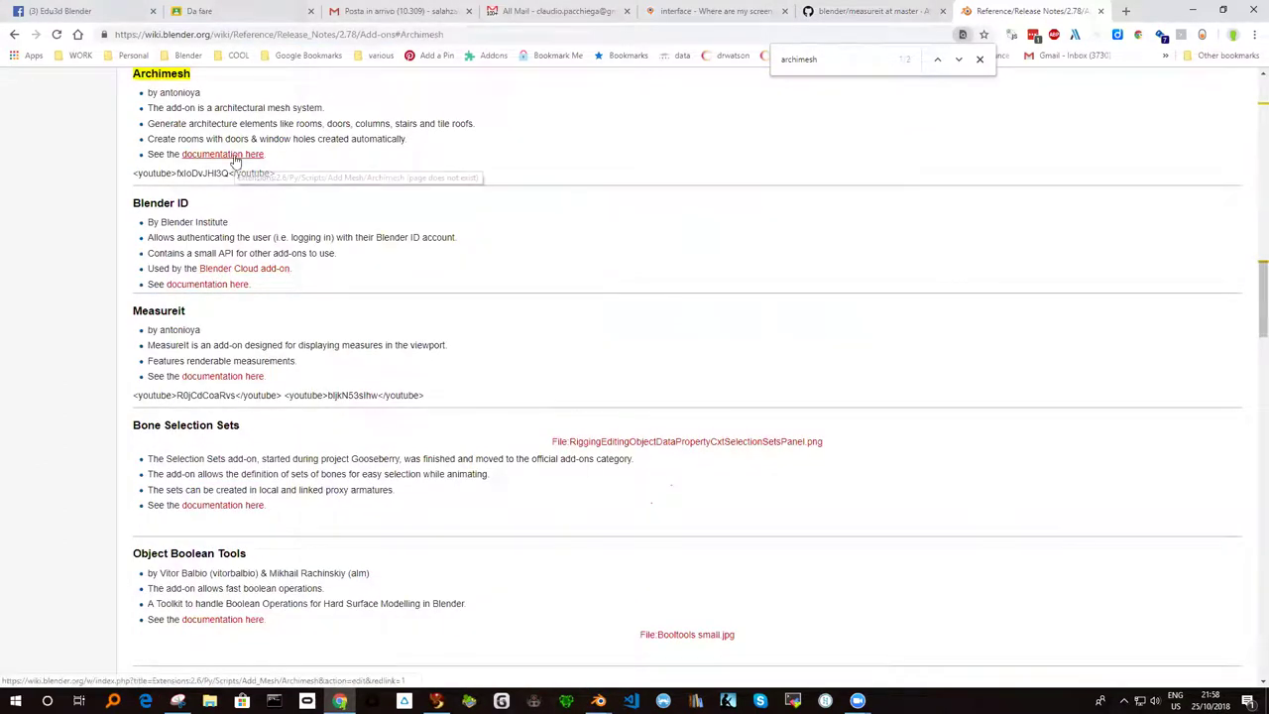
{"action": "scroll", "coordinate": [239, 184], "scroll_direction": "up", "scroll_amount": 3}
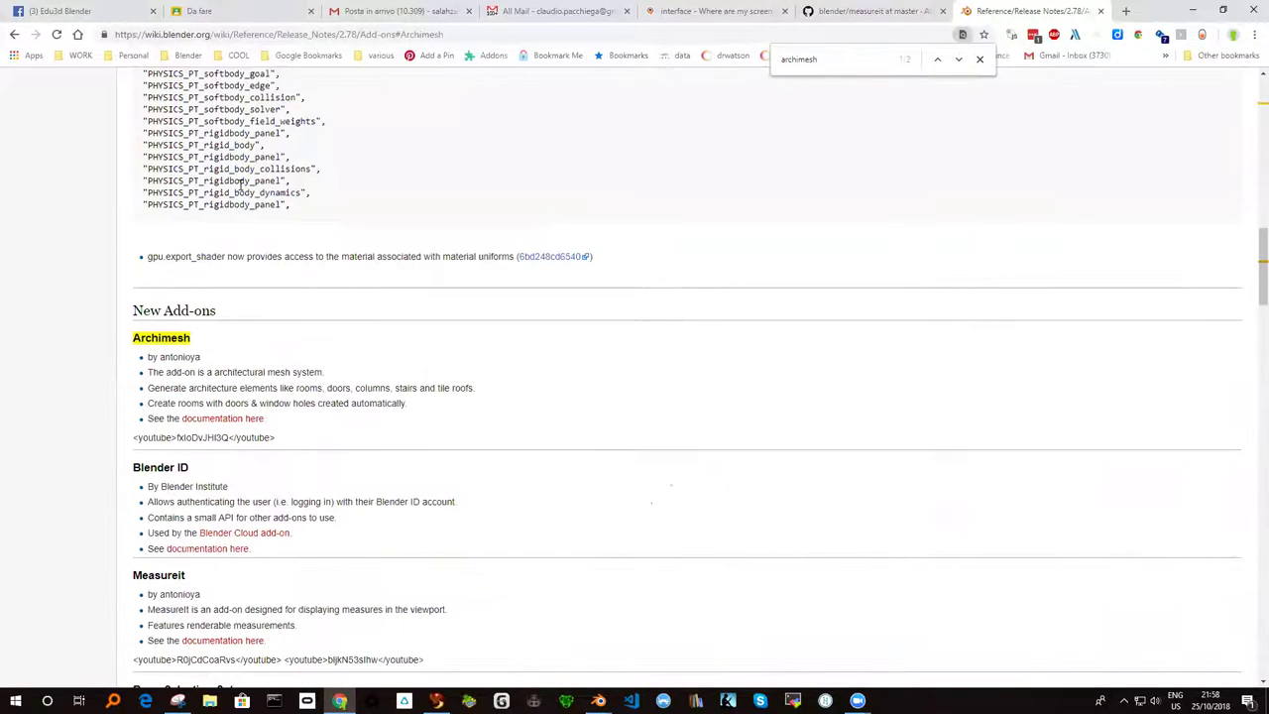
{"action": "left_click", "coordinate": [220, 420]}
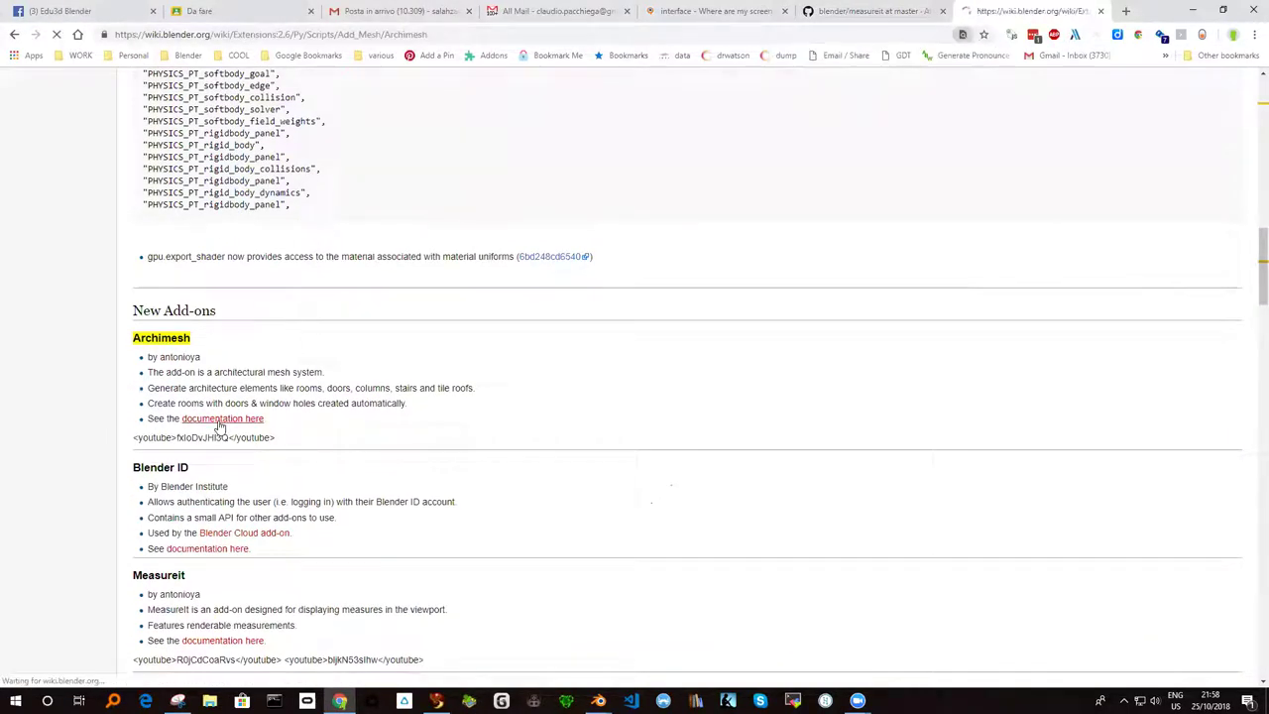
{"action": "left_click", "coordinate": [14, 34]}
{"action": "left_click", "coordinate": [238, 35]}
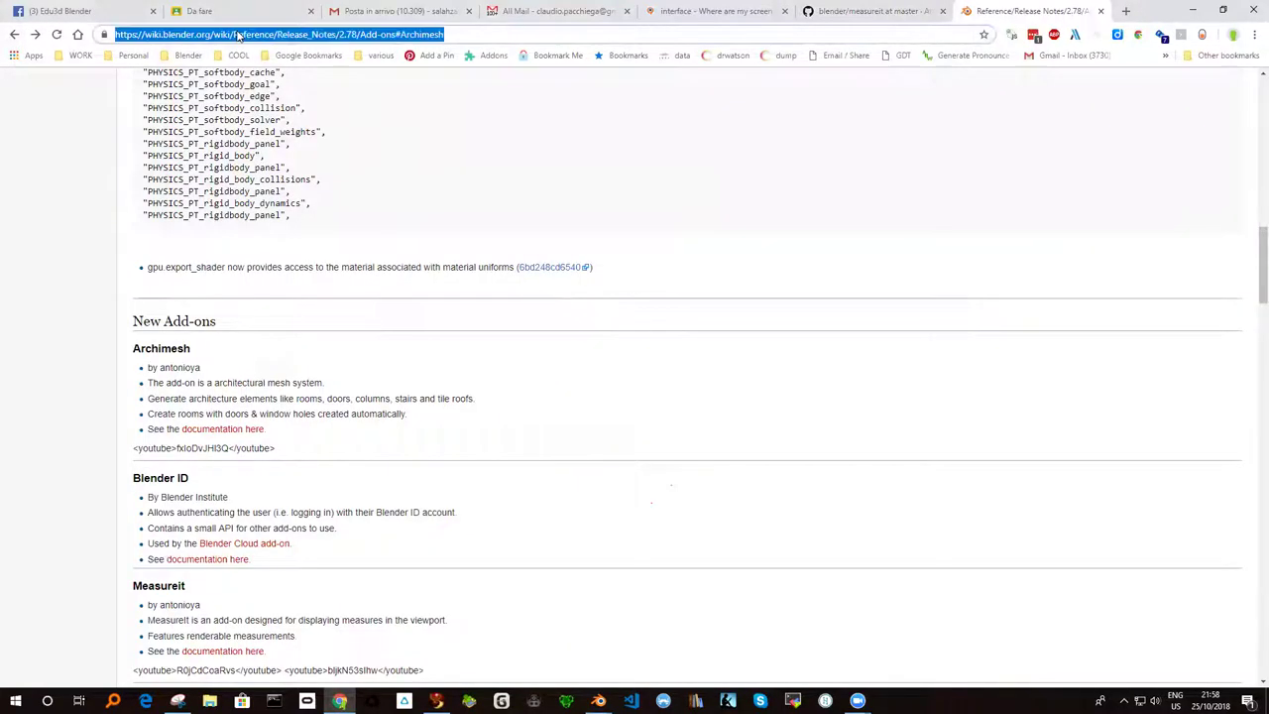
Step: Google 'archimesh blender addon' and open the Antonioya/blender archimesh folder on GitHub
{"action": "type", "text": "archim"}
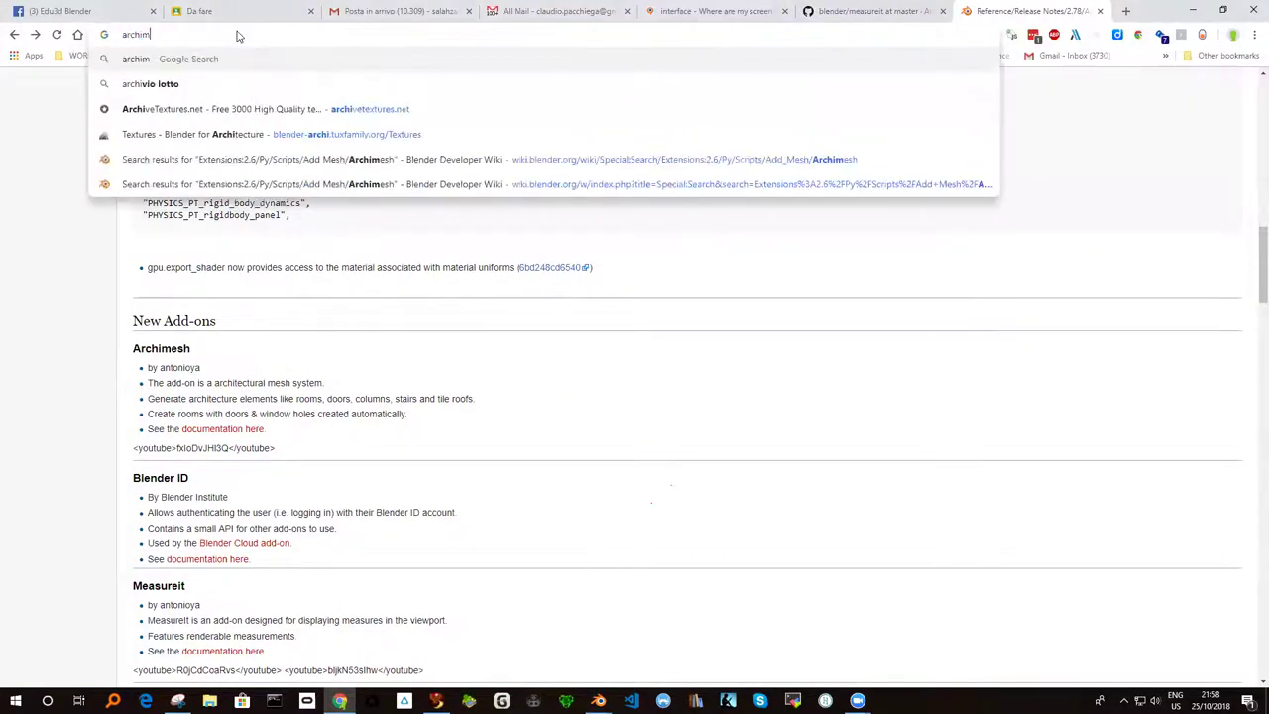
{"action": "type", "text": "esh blender addon"}
{"action": "key", "text": "Return"}
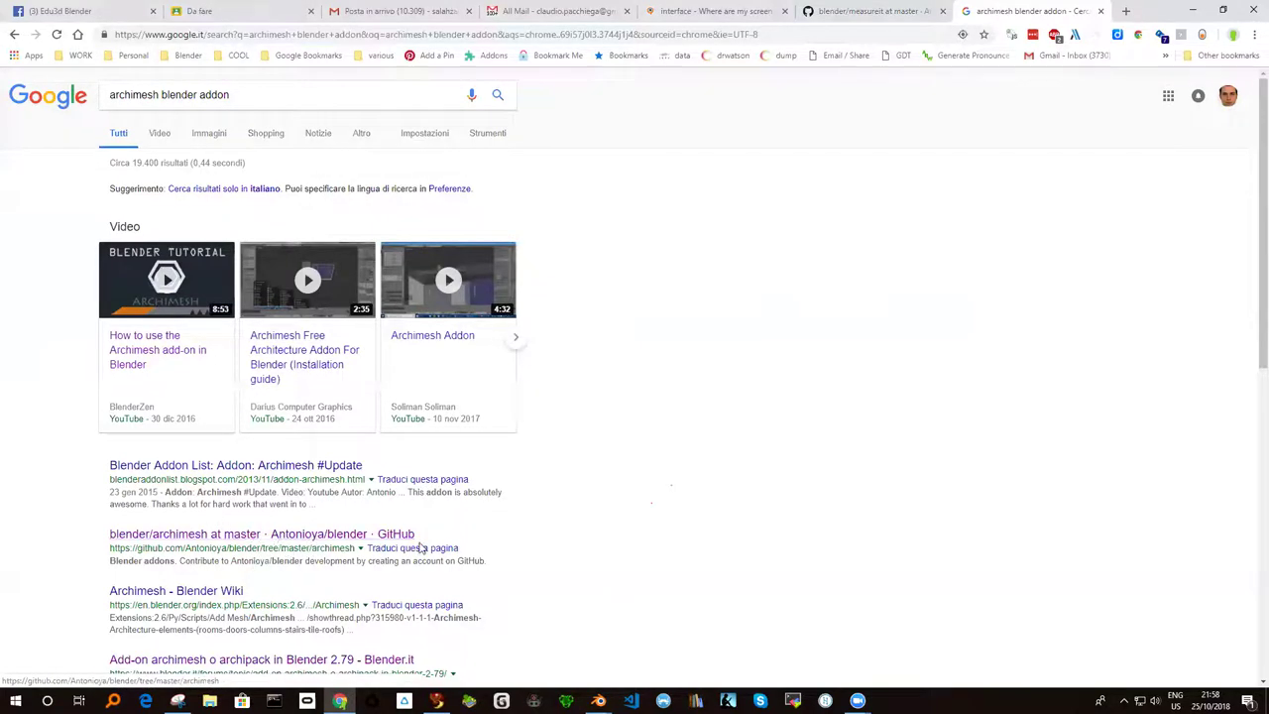
{"action": "left_click", "coordinate": [307, 541]}
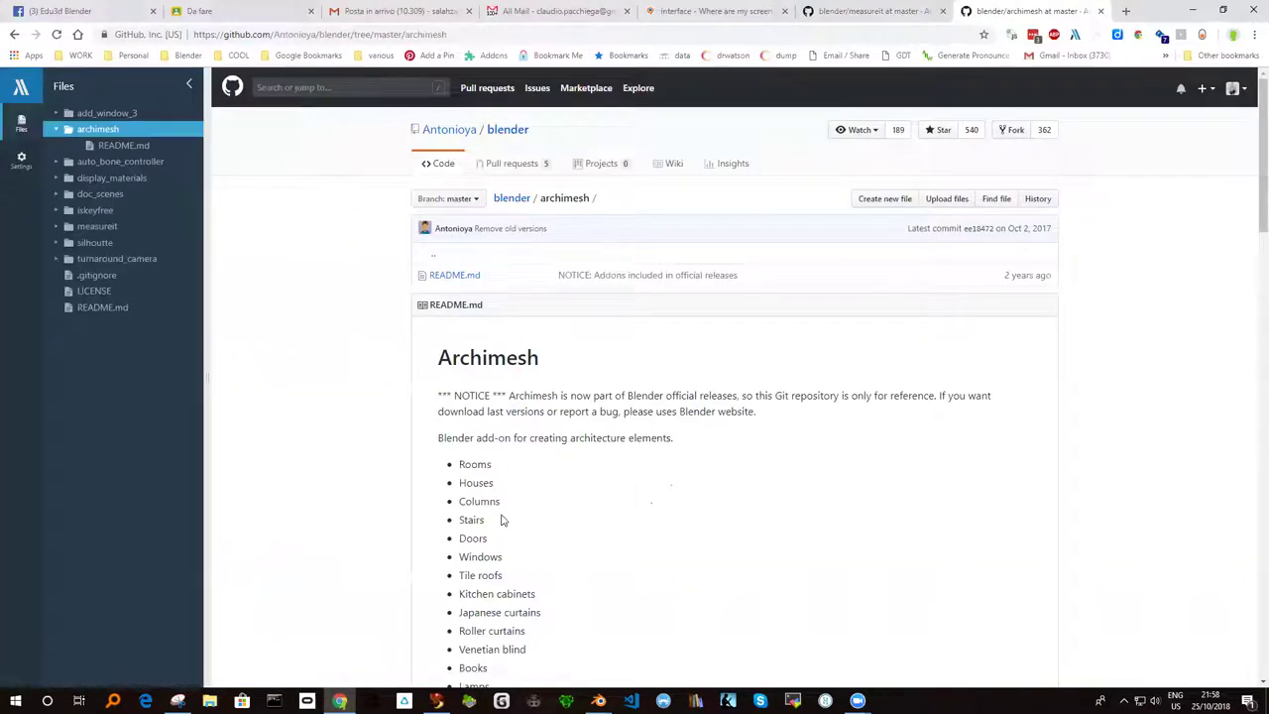
Step: Read through the Archimesh README changelog up to version 1.1.2, then switch to Blender
{"action": "scroll", "coordinate": [501, 515], "scroll_direction": "down", "scroll_amount": 3}
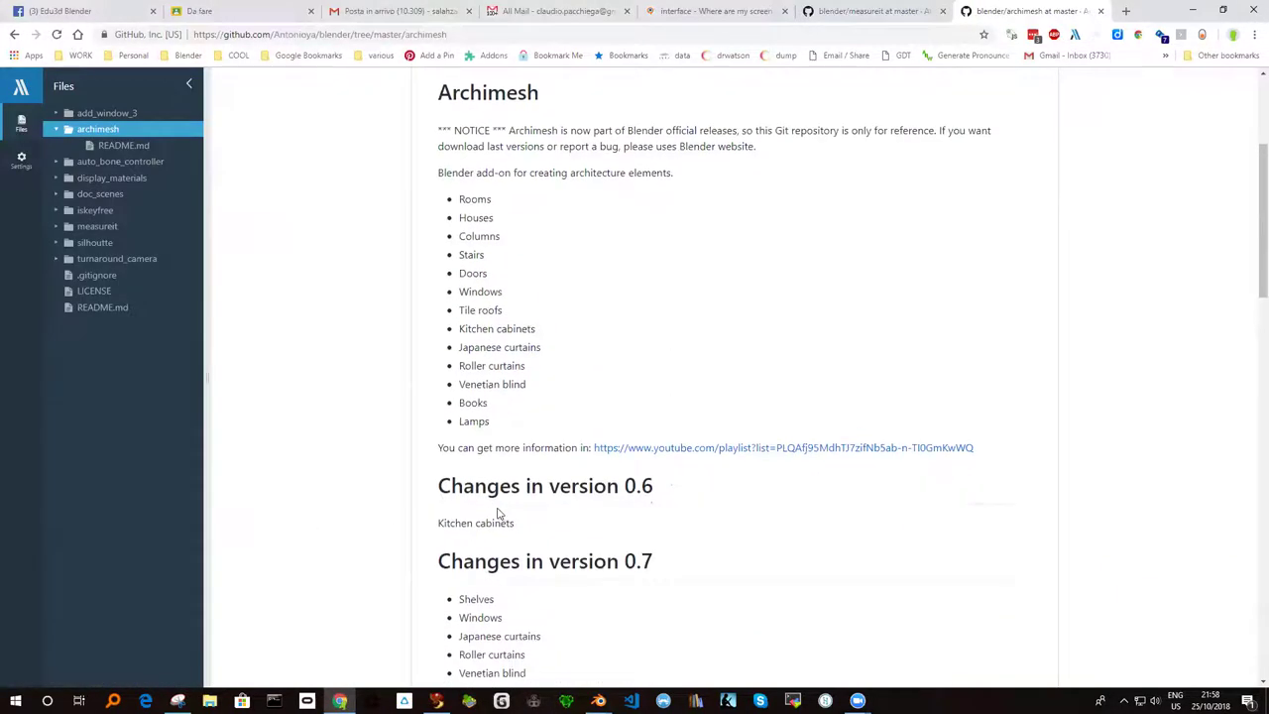
{"action": "scroll", "coordinate": [499, 510], "scroll_direction": "down", "scroll_amount": 2}
{"action": "scroll", "coordinate": [486, 508], "scroll_direction": "down", "scroll_amount": 3}
{"action": "scroll", "coordinate": [480, 505], "scroll_direction": "down", "scroll_amount": 2}
{"action": "scroll", "coordinate": [515, 501], "scroll_direction": "down", "scroll_amount": 2}
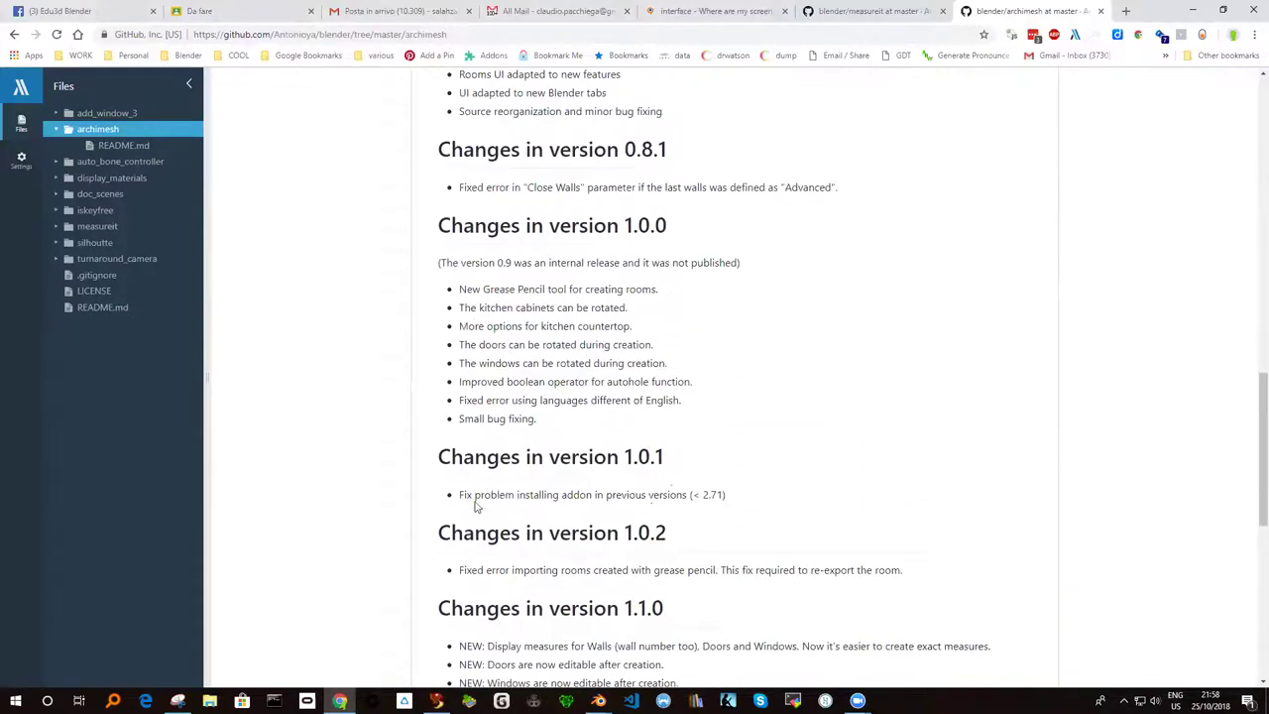
{"action": "scroll", "coordinate": [513, 436], "scroll_direction": "down", "scroll_amount": 1}
{"action": "scroll", "coordinate": [513, 436], "scroll_direction": "down", "scroll_amount": 3}
{"action": "scroll", "coordinate": [555, 475], "scroll_direction": "down", "scroll_amount": 3}
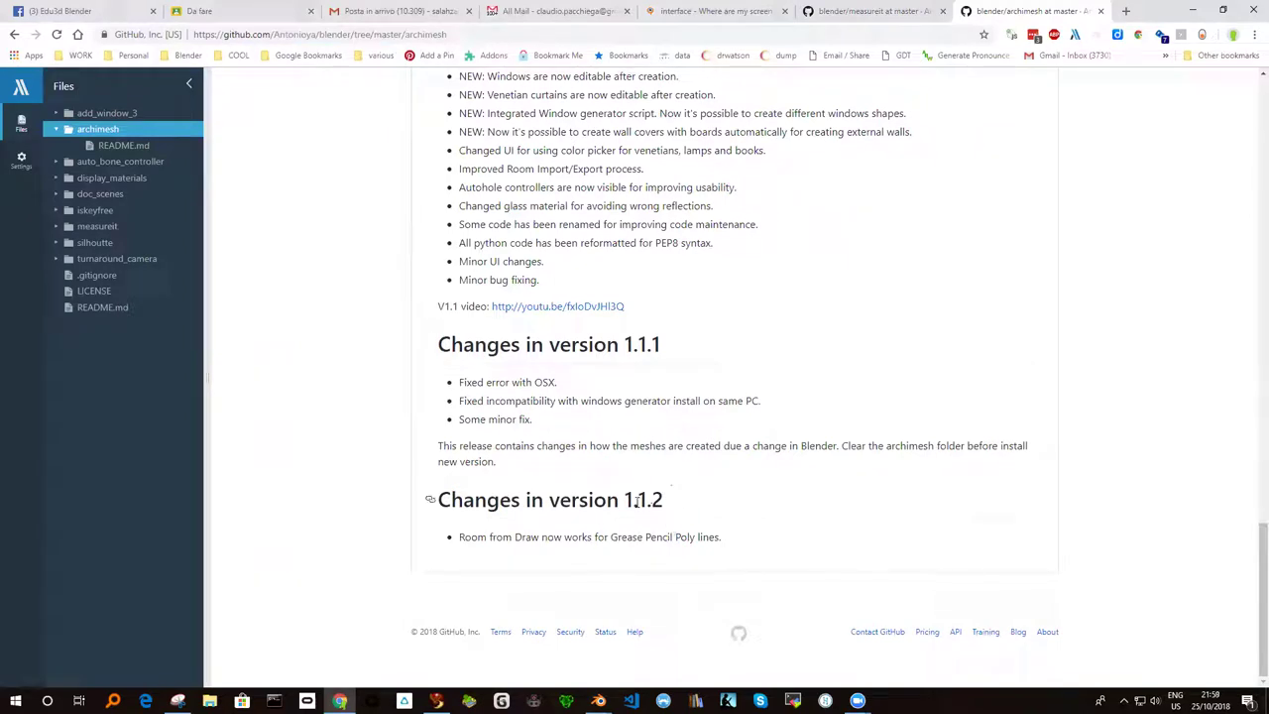
{"action": "mouse_move", "coordinate": [493, 501]}
{"action": "scroll", "coordinate": [515, 491], "scroll_direction": "up", "scroll_amount": 1}
{"action": "scroll", "coordinate": [540, 484], "scroll_direction": "up", "scroll_amount": 5}
{"action": "scroll", "coordinate": [531, 478], "scroll_direction": "up", "scroll_amount": 3}
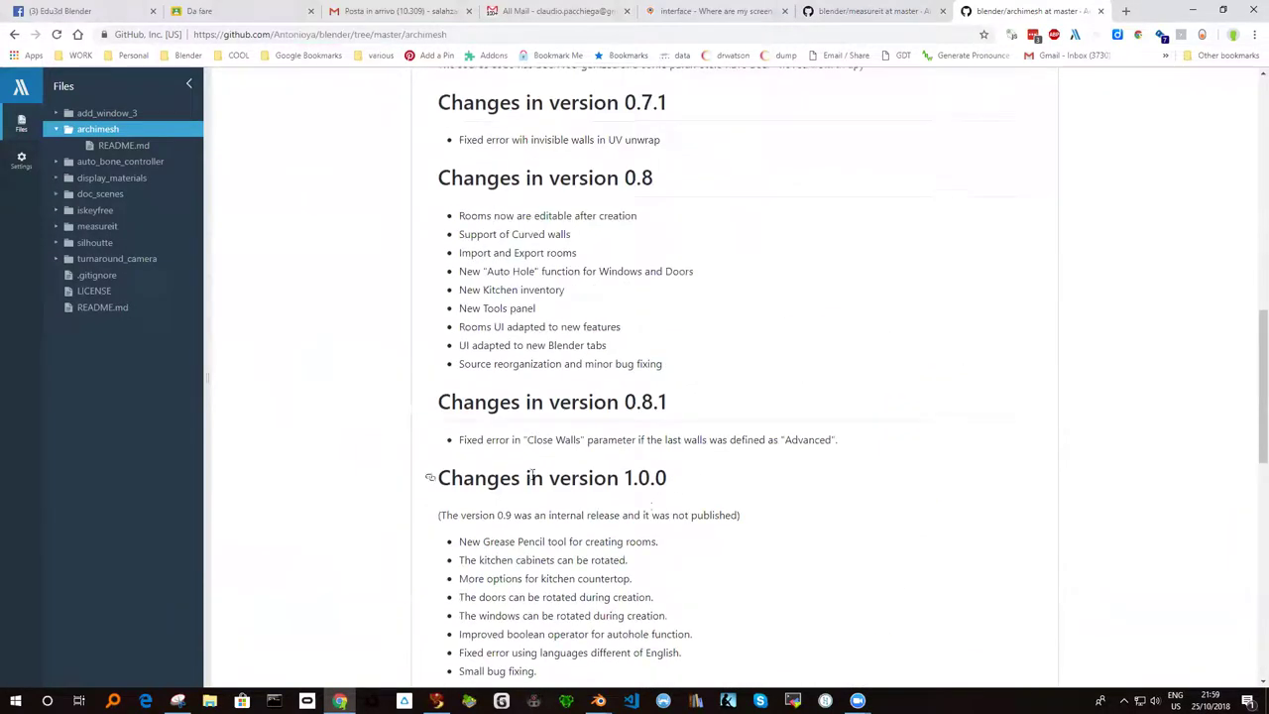
{"action": "left_click", "coordinate": [597, 701]}
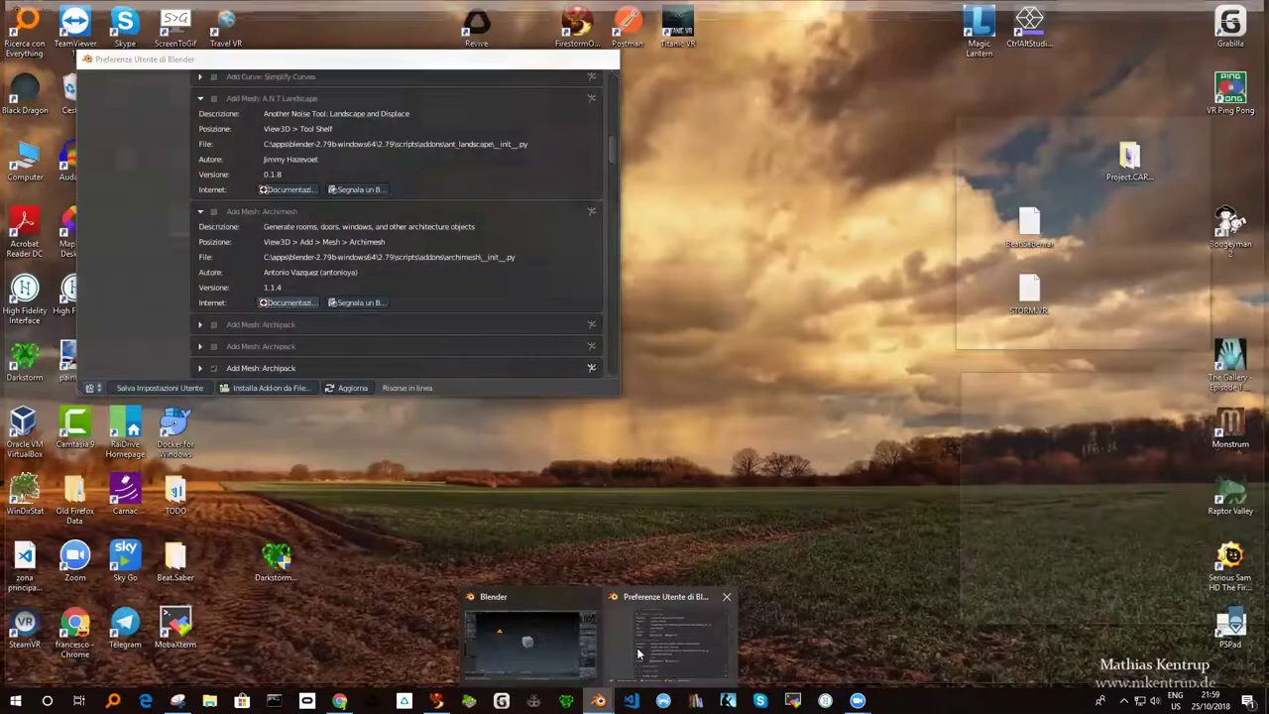
Step: Bring Blender's User Preferences forward and collapse the A.N.T. Landscape add-on details
{"action": "mouse_move", "coordinate": [599, 700]}
{"action": "left_click", "coordinate": [636, 646]}
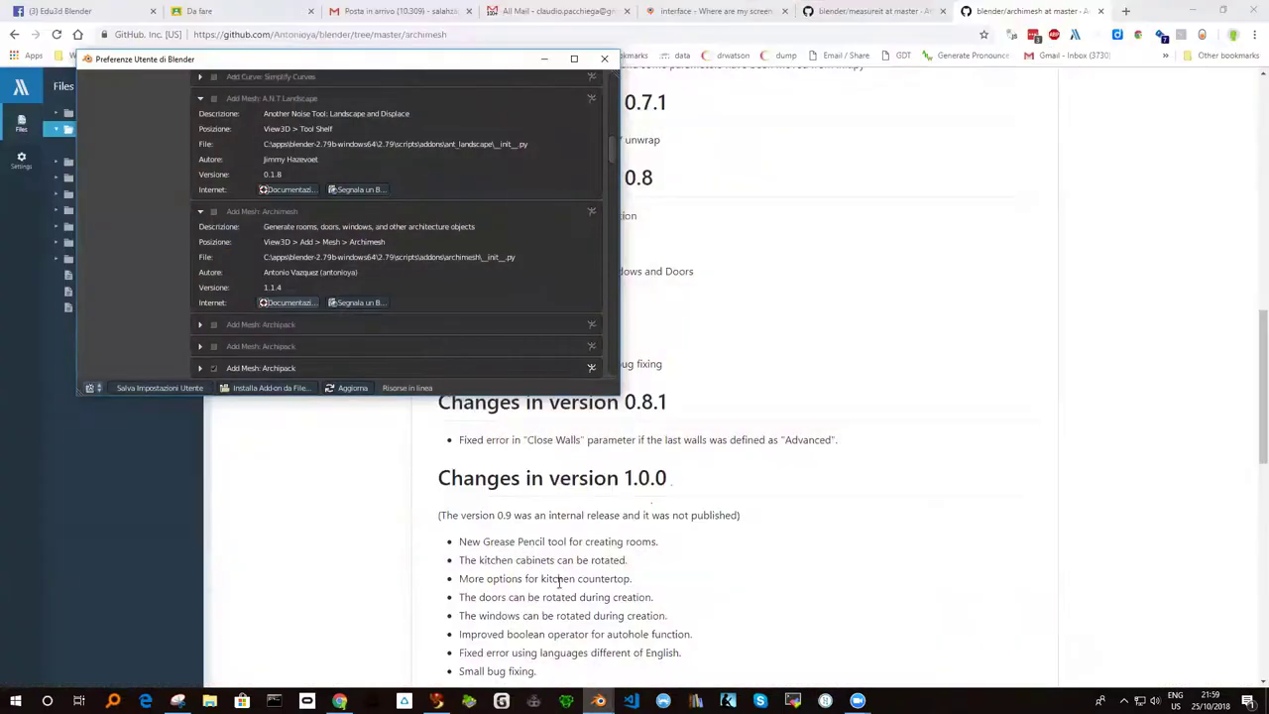
{"action": "scroll", "coordinate": [331, 297], "scroll_direction": "up", "scroll_amount": 2}
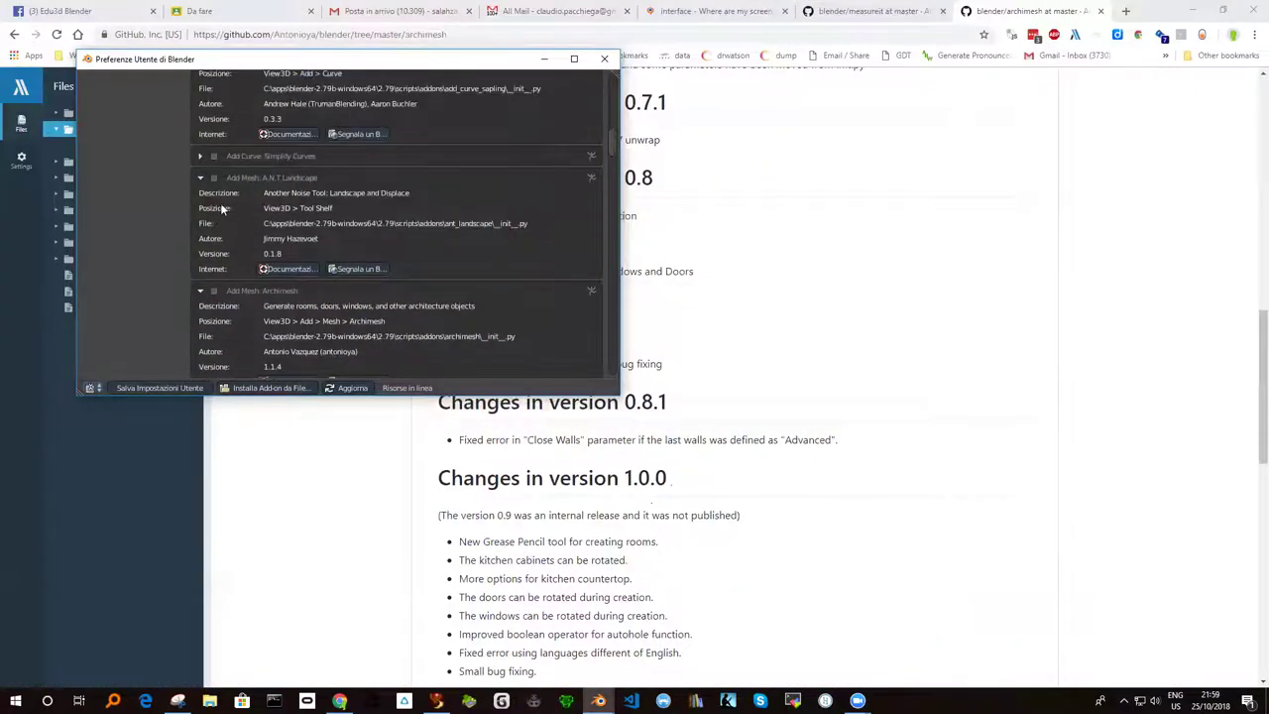
{"action": "scroll", "coordinate": [221, 208], "scroll_direction": "up", "scroll_amount": 2}
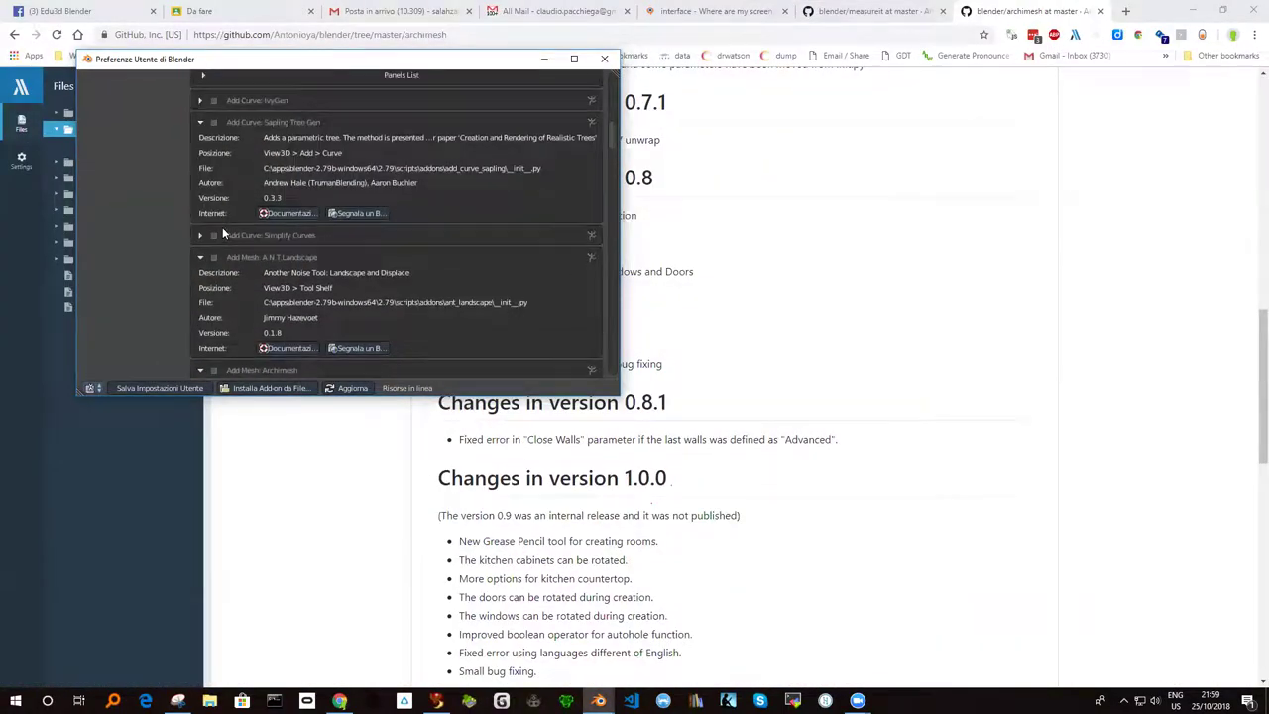
{"action": "scroll", "coordinate": [212, 228], "scroll_direction": "down", "scroll_amount": 1}
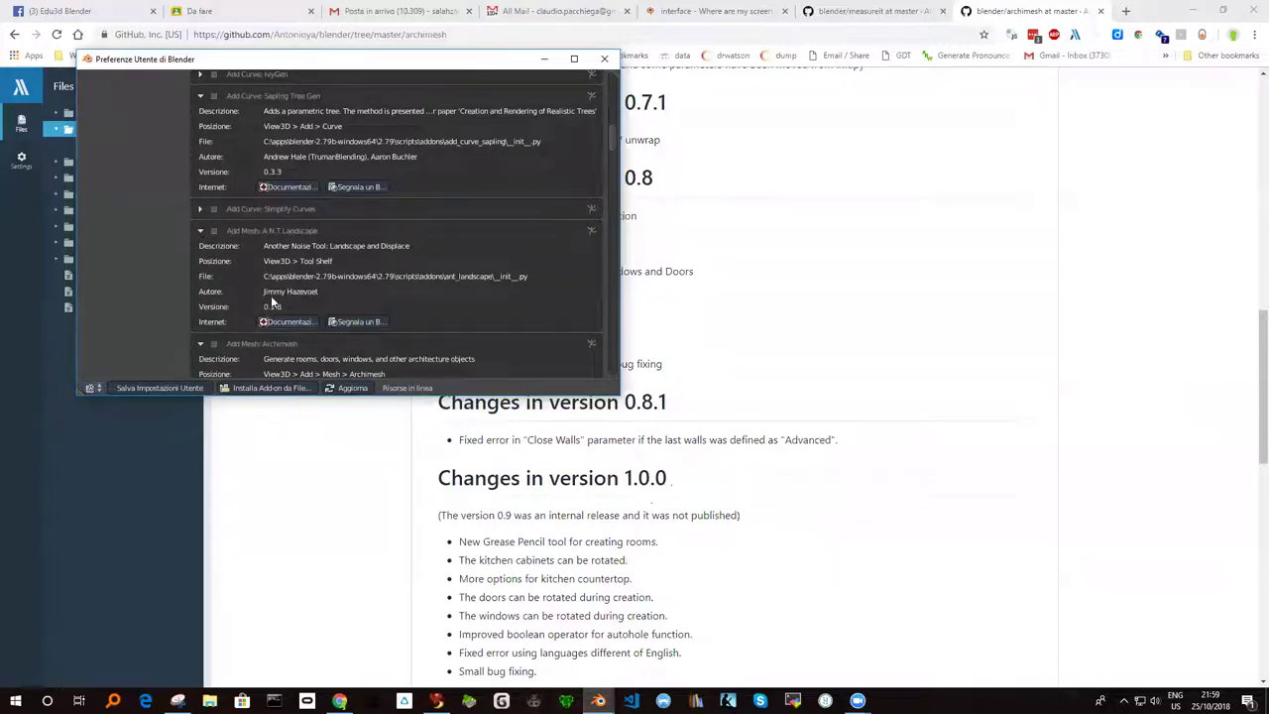
{"action": "left_click", "coordinate": [200, 229]}
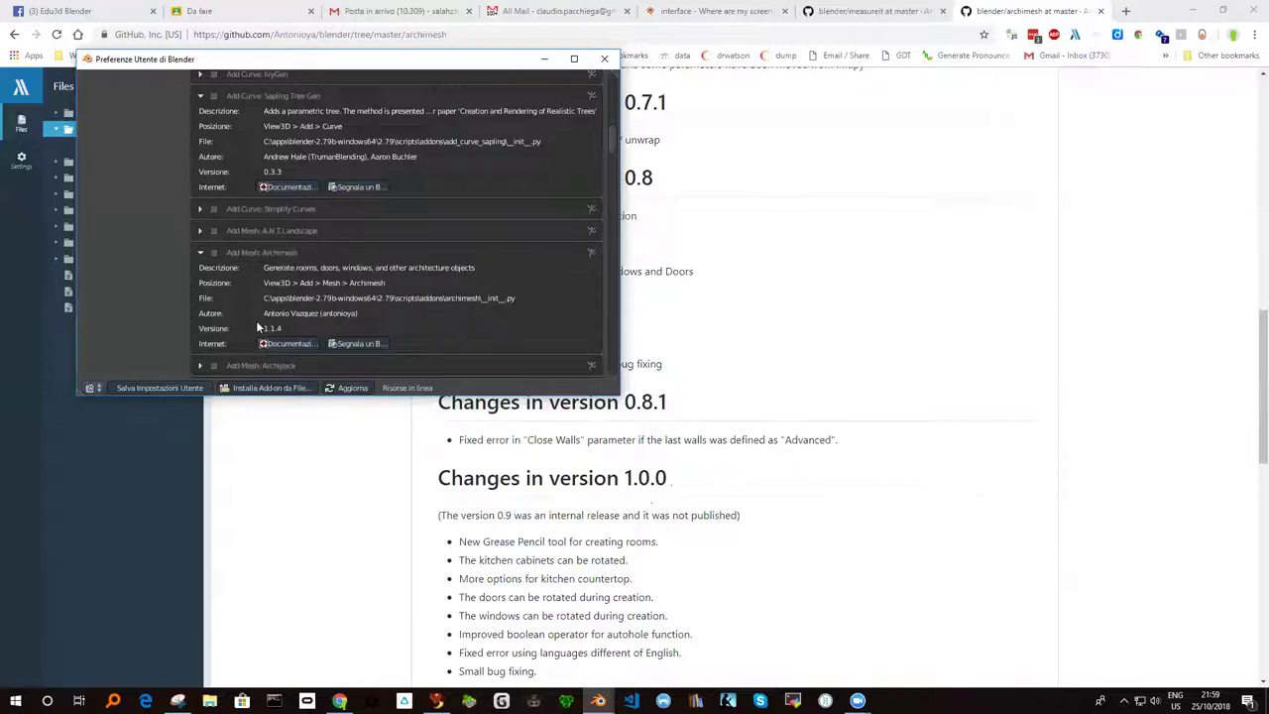
Step: Scroll down to the Archipack add-ons and expand the first one, version 1.4.1
{"action": "scroll", "coordinate": [371, 462], "scroll_direction": "down", "scroll_amount": 2}
{"action": "scroll", "coordinate": [376, 464], "scroll_direction": "down", "scroll_amount": 1}
{"action": "scroll", "coordinate": [373, 461], "scroll_direction": "down", "scroll_amount": 2}
{"action": "scroll", "coordinate": [372, 460], "scroll_direction": "down", "scroll_amount": 2}
{"action": "scroll", "coordinate": [372, 460], "scroll_direction": "down", "scroll_amount": 1}
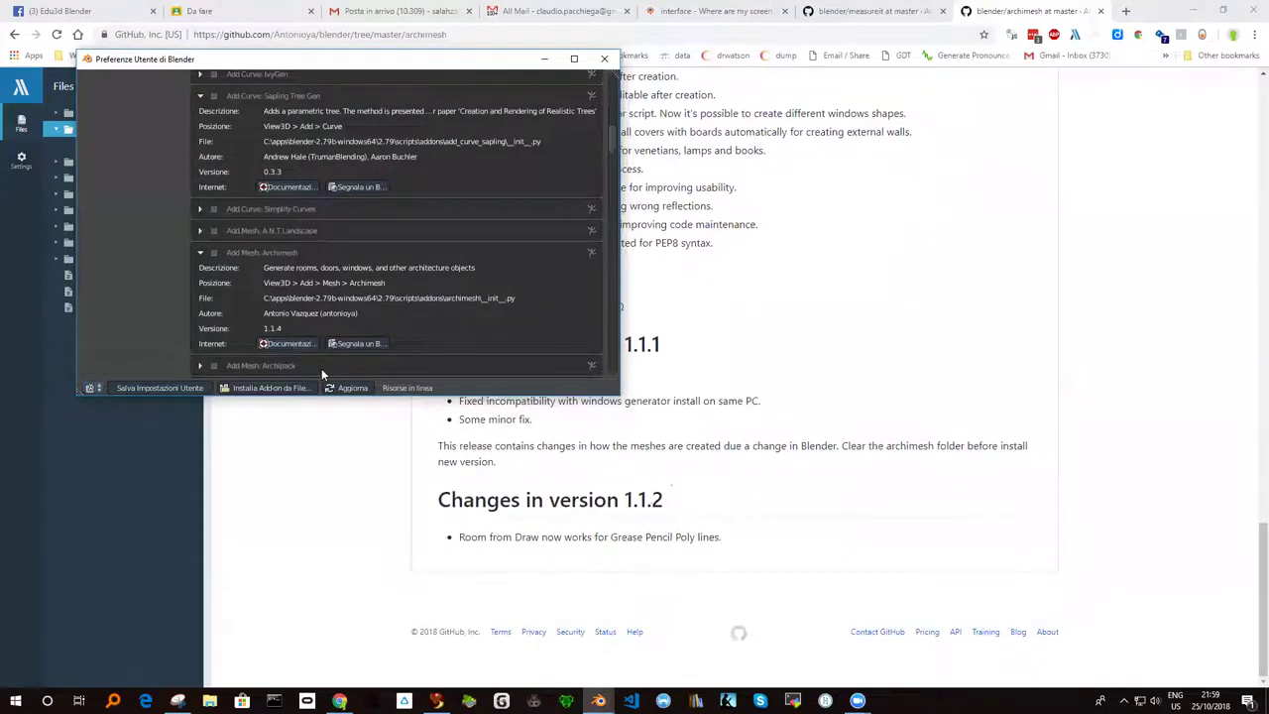
{"action": "scroll", "coordinate": [288, 321], "scroll_direction": "down", "scroll_amount": 2}
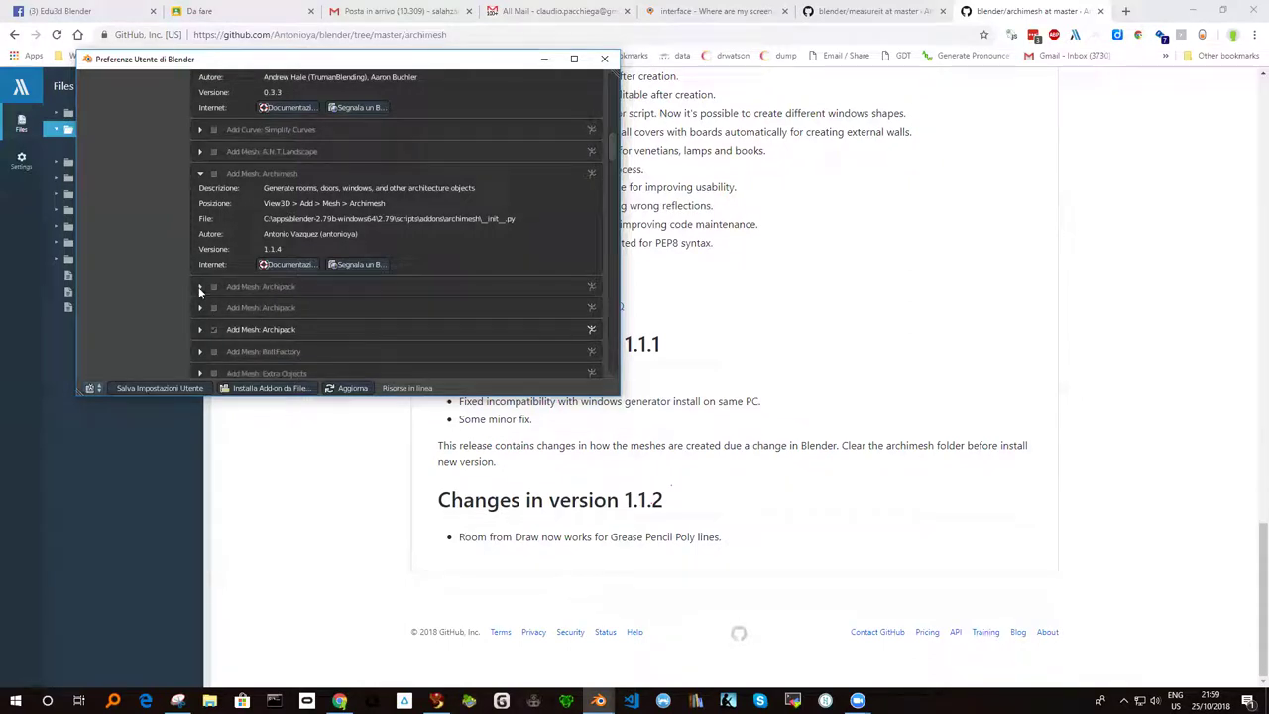
{"action": "left_click", "coordinate": [199, 288]}
{"action": "scroll", "coordinate": [310, 295], "scroll_direction": "down", "scroll_amount": 1}
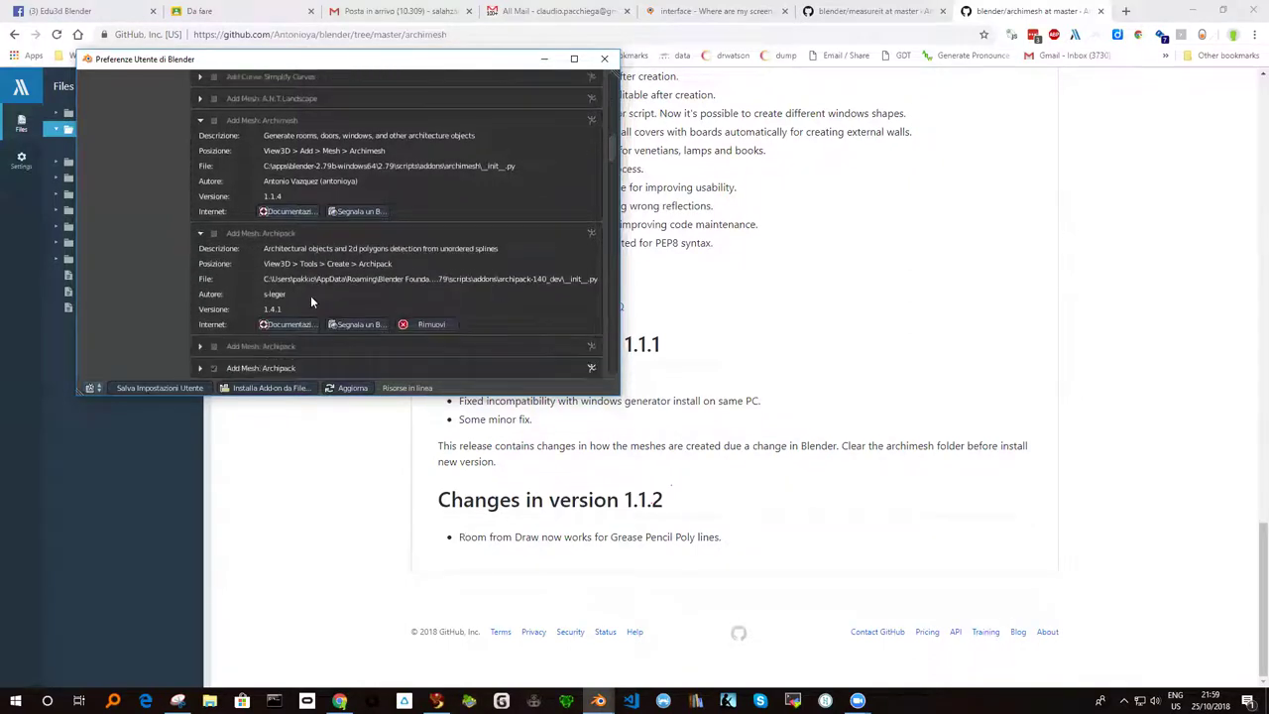
Step: Expand the second Archipack add-on, version 1.2.8
{"action": "left_click", "coordinate": [199, 346]}
{"action": "scroll", "coordinate": [314, 324], "scroll_direction": "down", "scroll_amount": 2}
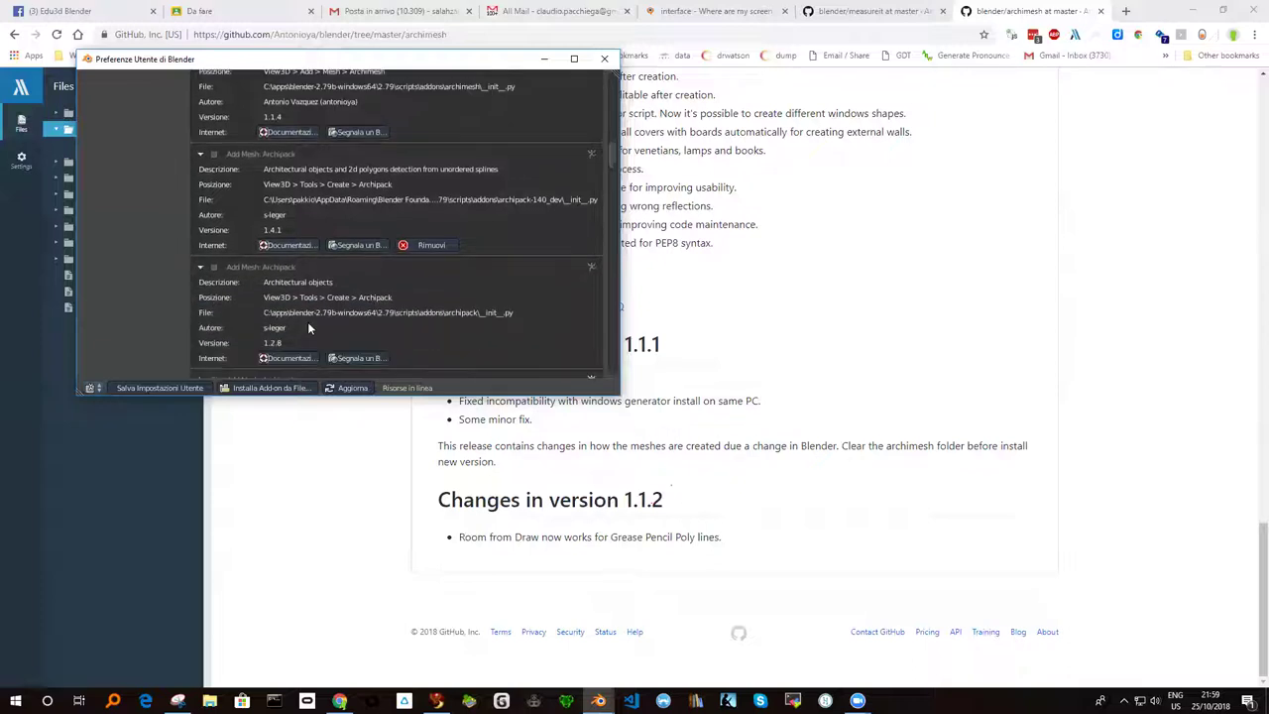
{"action": "scroll", "coordinate": [288, 337], "scroll_direction": "down", "scroll_amount": 1}
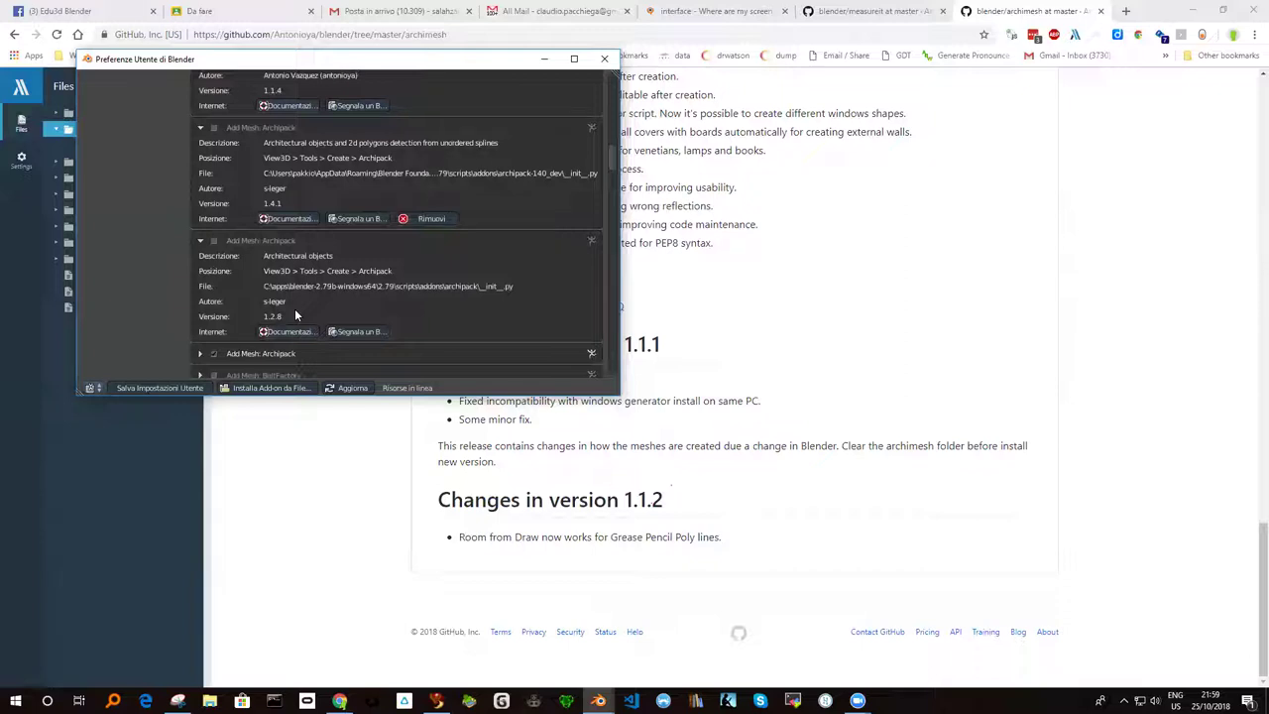
{"action": "scroll", "coordinate": [255, 315], "scroll_direction": "up", "scroll_amount": 3}
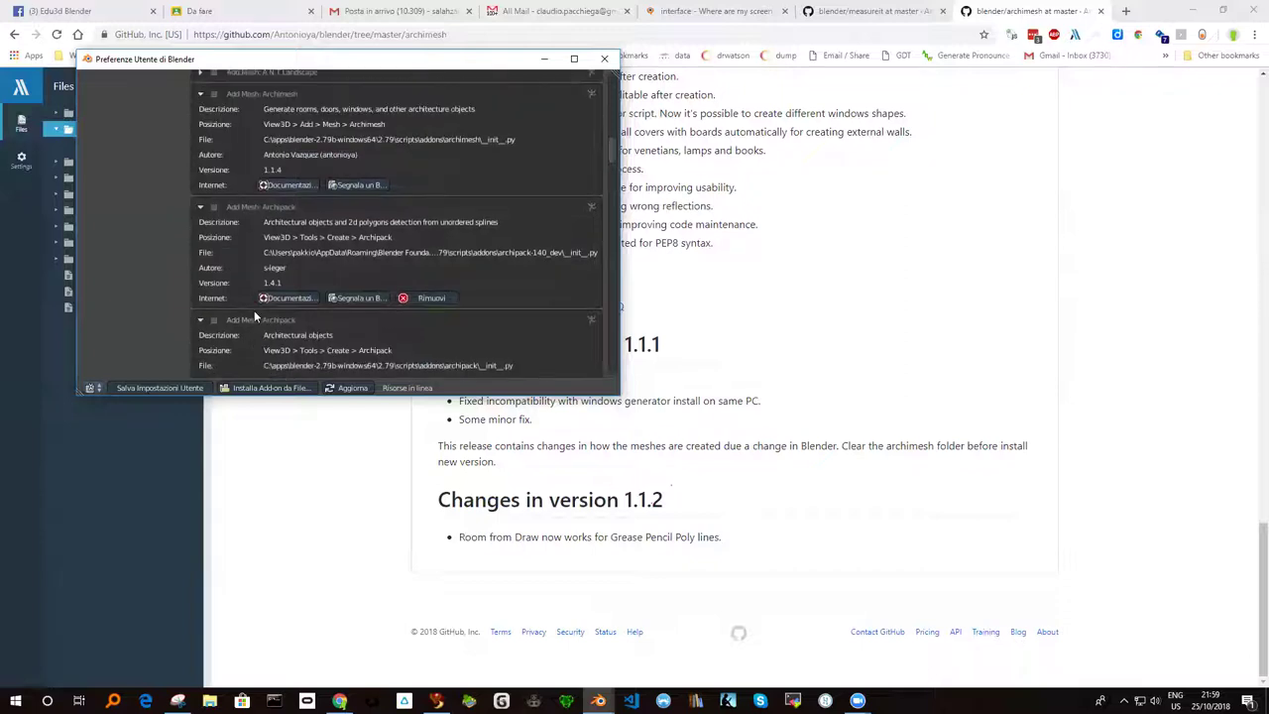
{"action": "scroll", "coordinate": [260, 307], "scroll_direction": "down", "scroll_amount": 2}
{"action": "scroll", "coordinate": [255, 355], "scroll_direction": "down", "scroll_amount": 1}
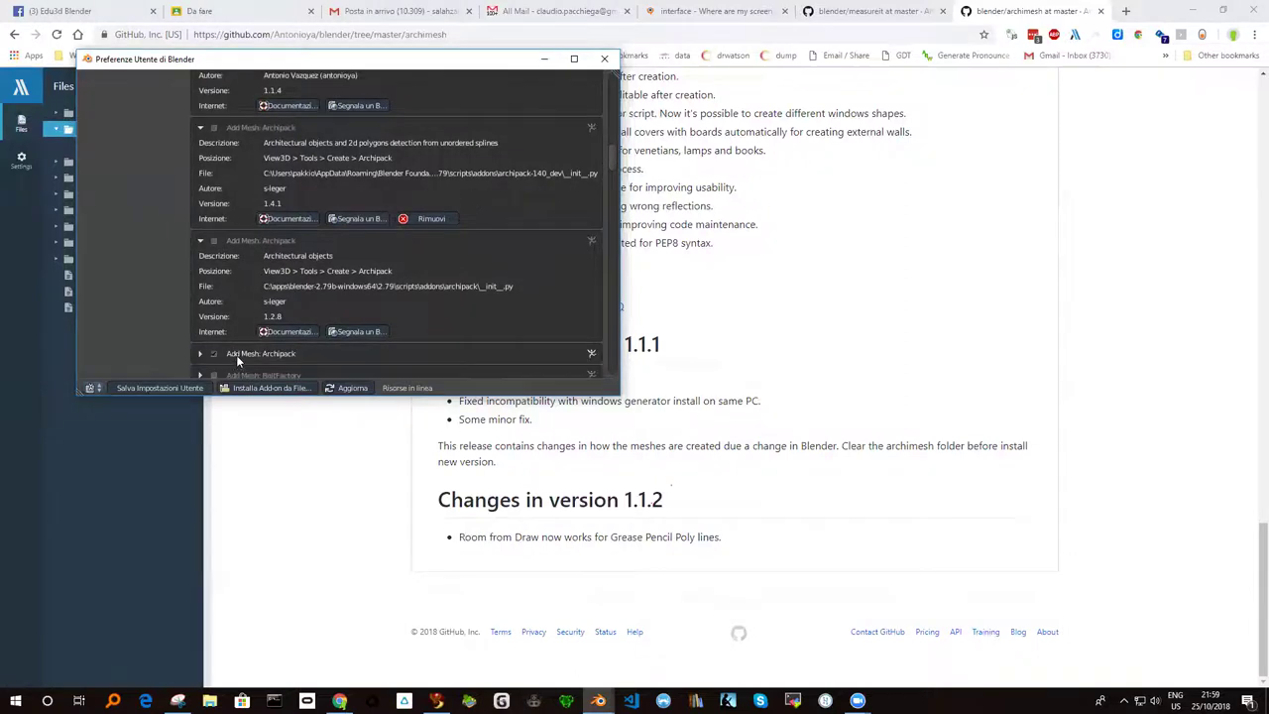
Step: Expand the Archipack 1.3.8 entry and scroll to compare the three installed versions
{"action": "left_click", "coordinate": [200, 353]}
{"action": "scroll", "coordinate": [253, 320], "scroll_direction": "down", "scroll_amount": 2}
{"action": "scroll", "coordinate": [254, 318], "scroll_direction": "down", "scroll_amount": 1}
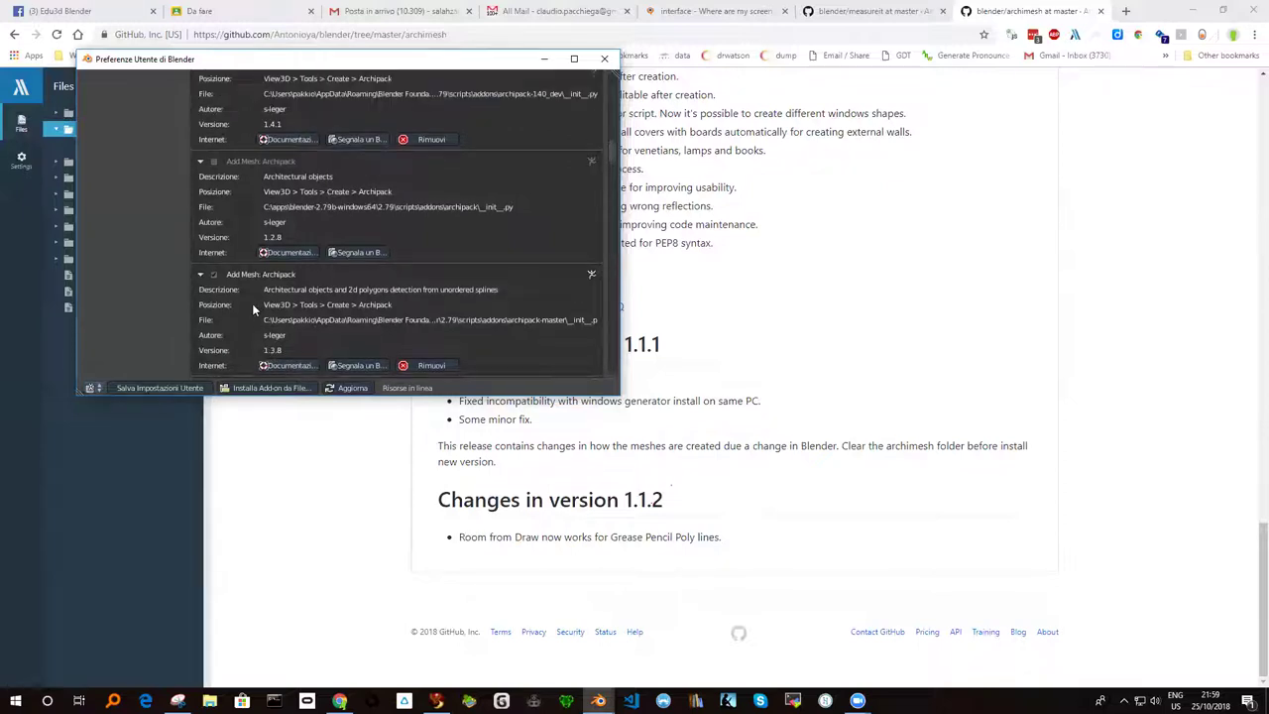
{"action": "scroll", "coordinate": [252, 303], "scroll_direction": "up", "scroll_amount": 3}
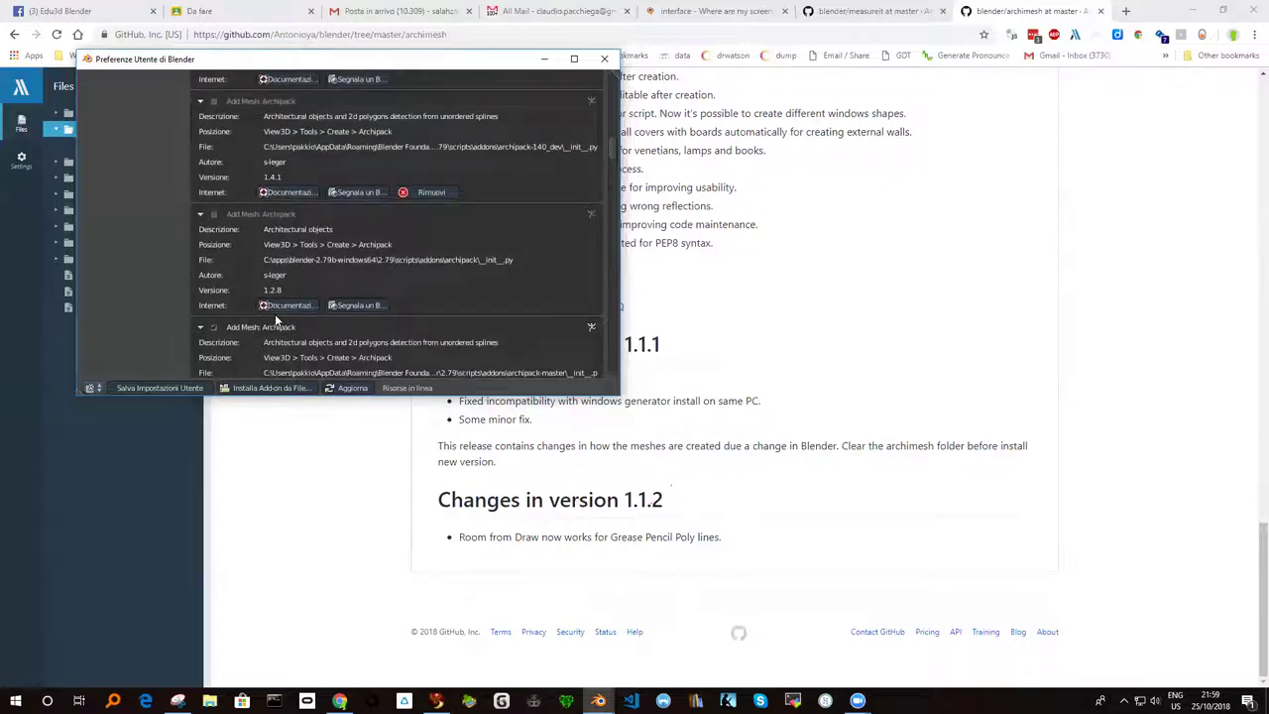
{"action": "scroll", "coordinate": [276, 318], "scroll_direction": "down", "scroll_amount": 2}
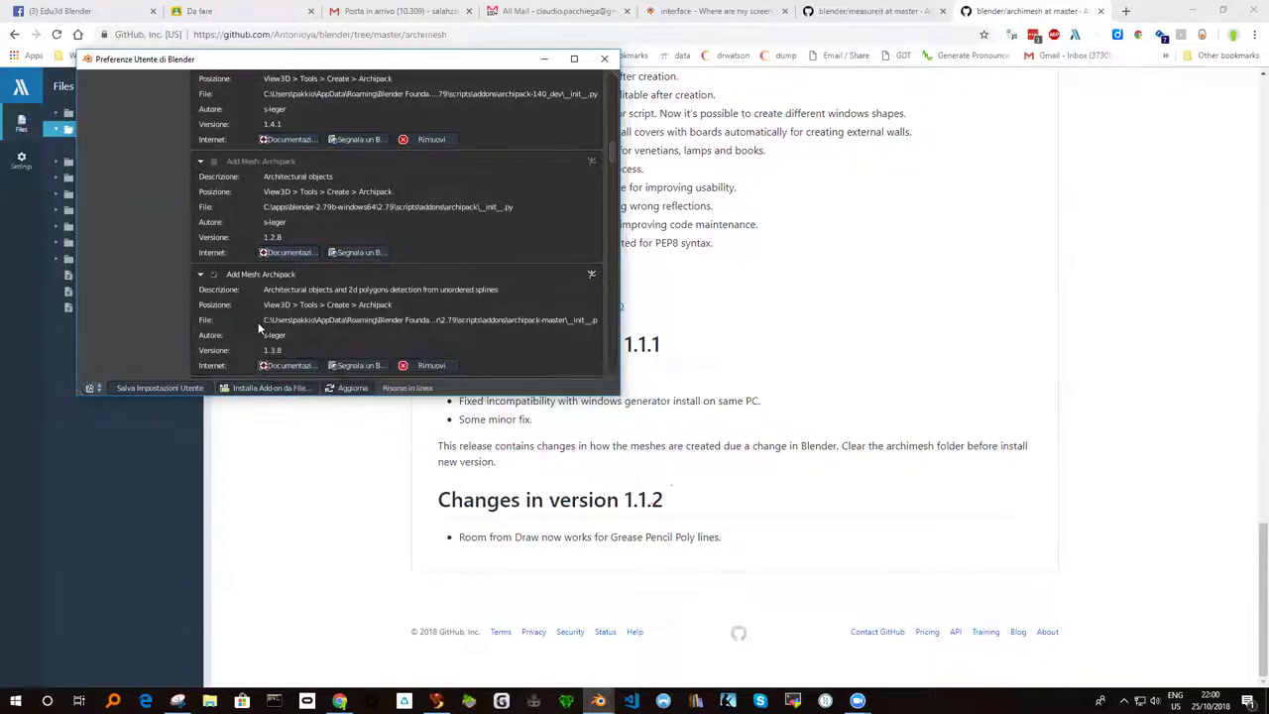
{"action": "scroll", "coordinate": [256, 342], "scroll_direction": "down", "scroll_amount": 3}
{"action": "scroll", "coordinate": [256, 339], "scroll_direction": "up", "scroll_amount": 1}
{"action": "scroll", "coordinate": [255, 339], "scroll_direction": "up", "scroll_amount": 2}
{"action": "scroll", "coordinate": [256, 339], "scroll_direction": "up", "scroll_amount": 1}
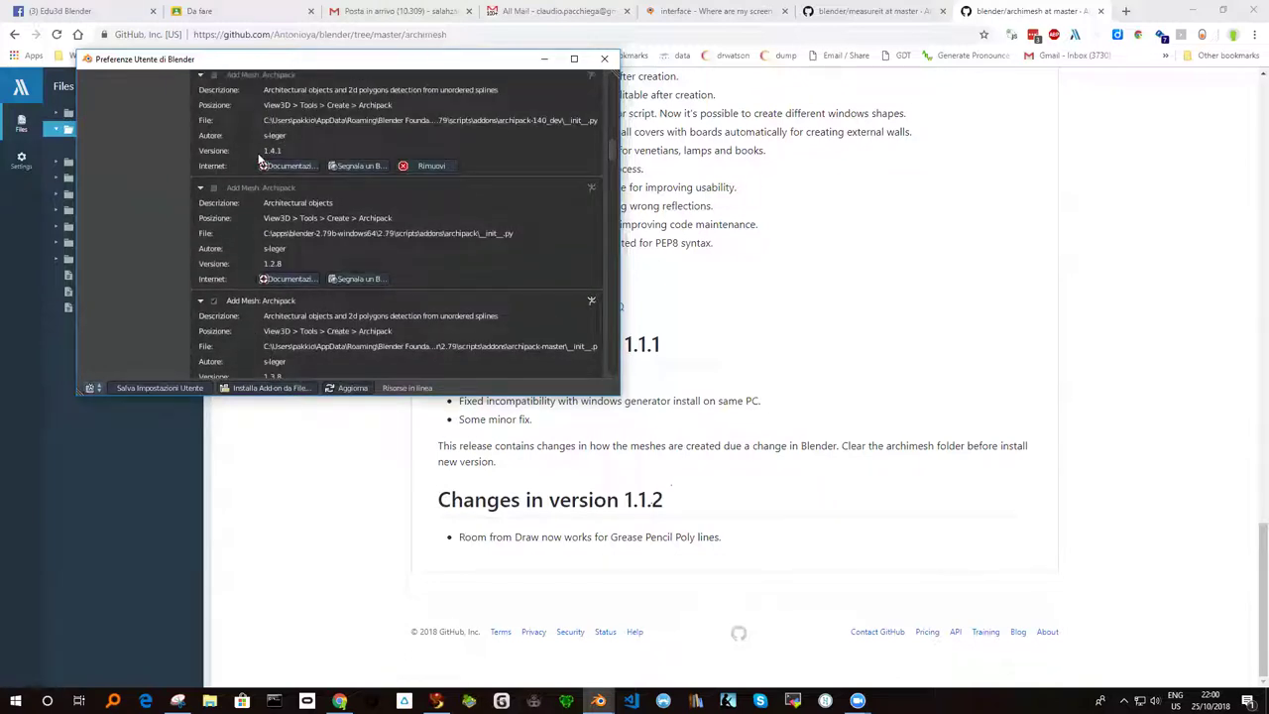
Step: Bring Chrome back in front of Blender and scroll to the top of the page
{"action": "left_click", "coordinate": [311, 466]}
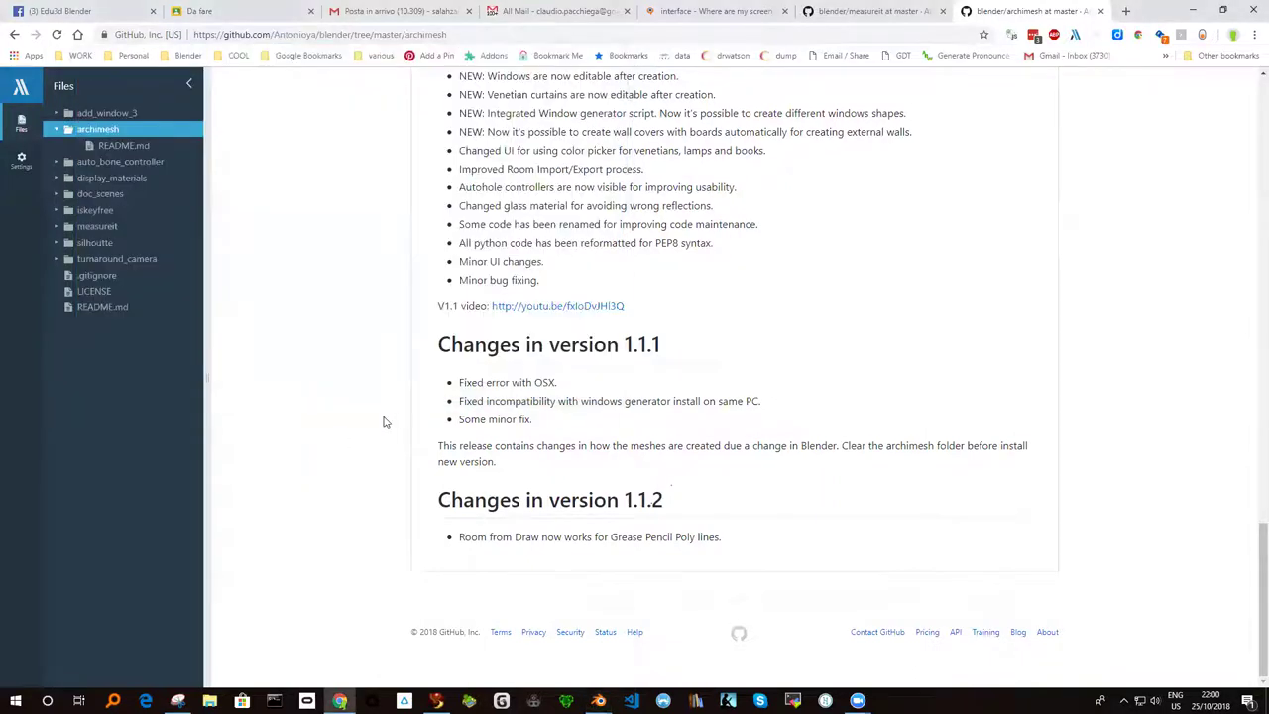
{"action": "scroll", "coordinate": [357, 411], "scroll_direction": "up", "scroll_amount": 1}
{"action": "scroll", "coordinate": [357, 412], "scroll_direction": "up", "scroll_amount": 2}
{"action": "scroll", "coordinate": [358, 412], "scroll_direction": "up", "scroll_amount": 3}
{"action": "scroll", "coordinate": [357, 411], "scroll_direction": "up", "scroll_amount": 4}
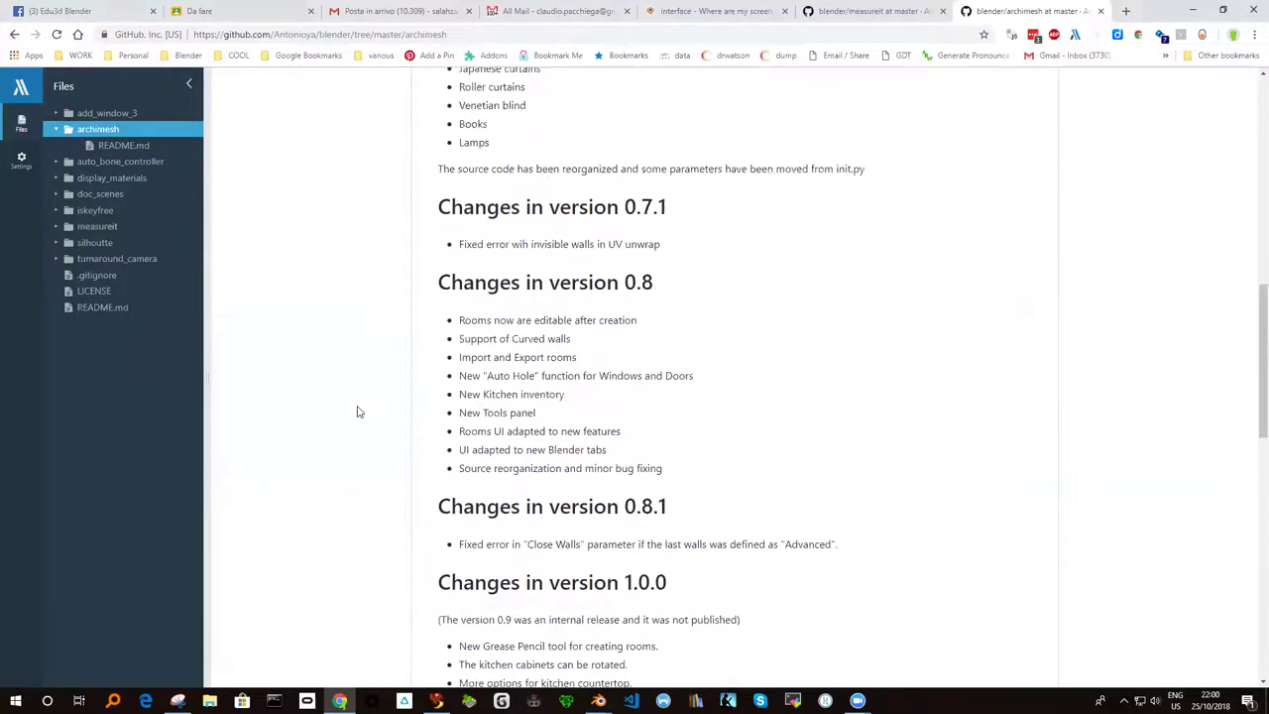
{"action": "scroll", "coordinate": [356, 411], "scroll_direction": "up", "scroll_amount": 2}
Step: Google 'archipack github', finding s-leger/archipack first, then open a new blank tab
{"action": "left_click", "coordinate": [235, 35]}
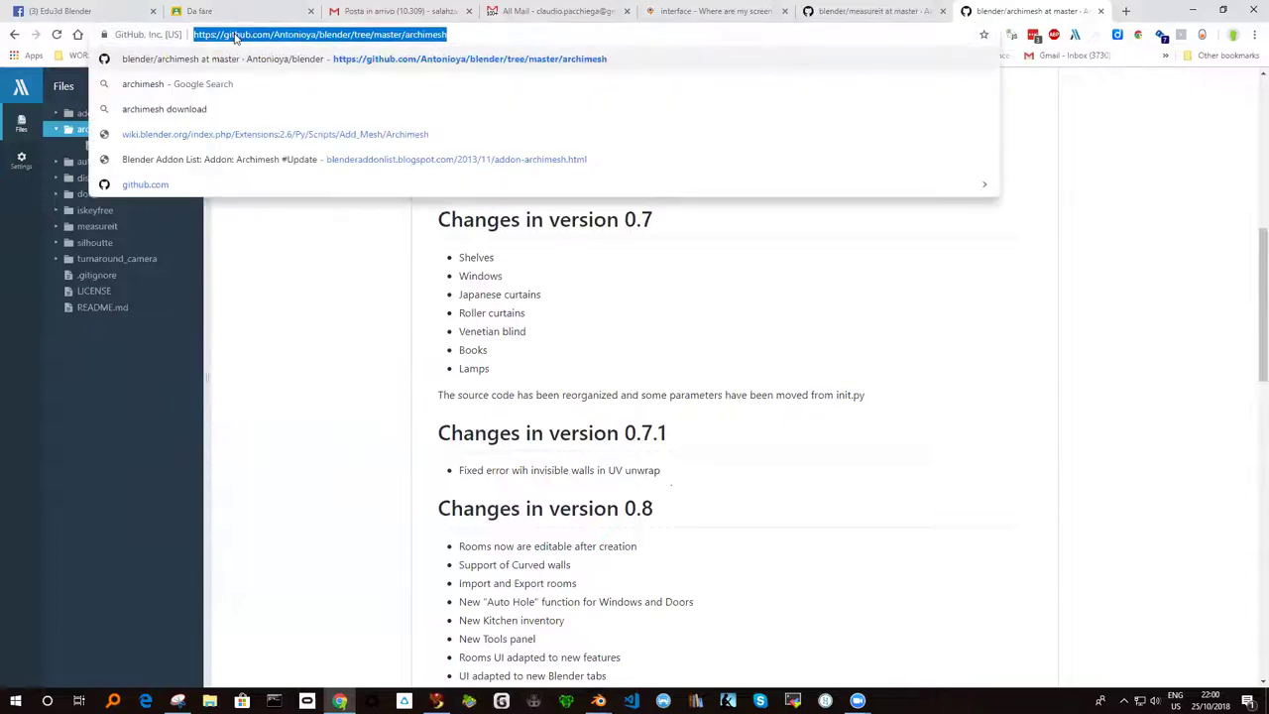
{"action": "type", "text": "archipack"}
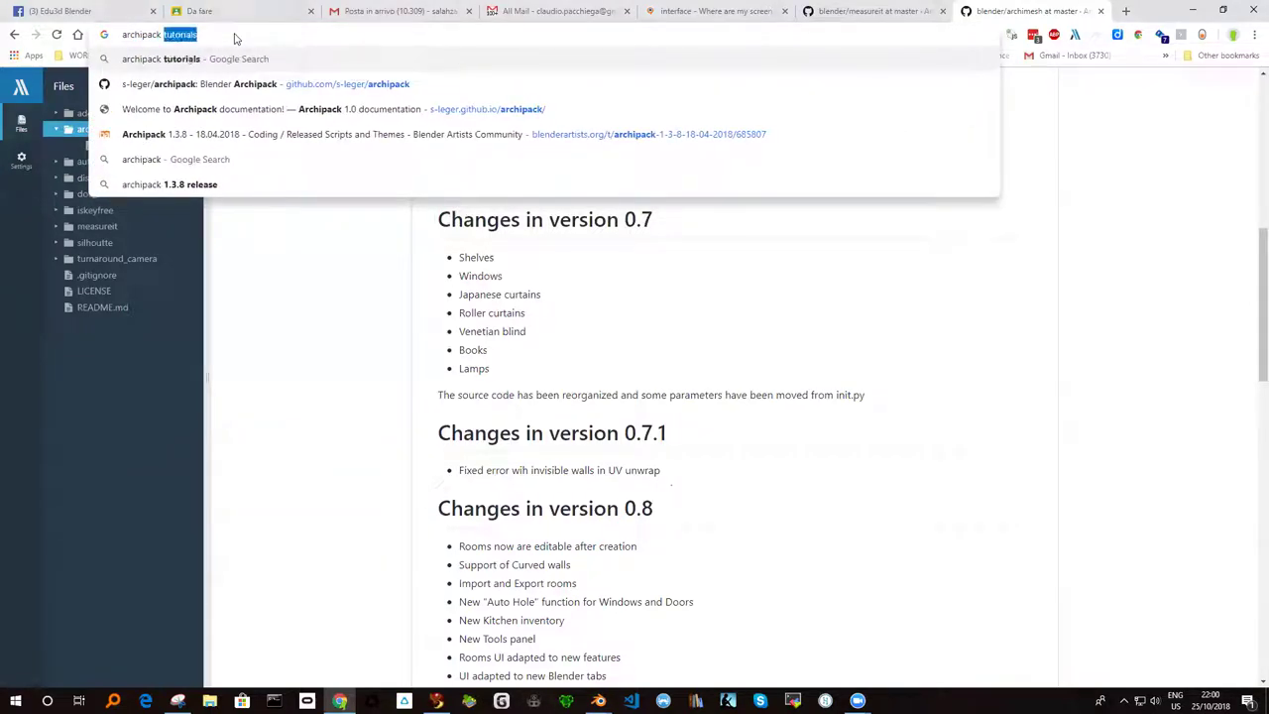
{"action": "type", "text": " git"}
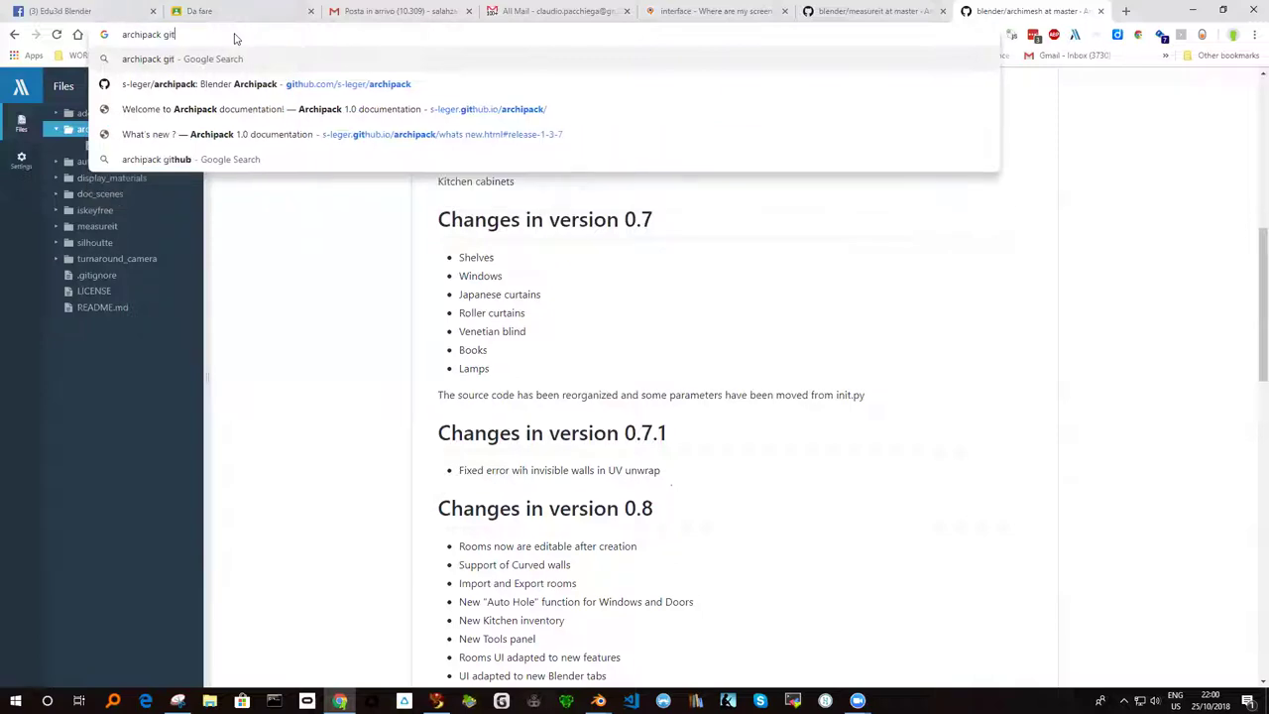
{"action": "type", "text": "hub"}
{"action": "key", "text": "Return"}
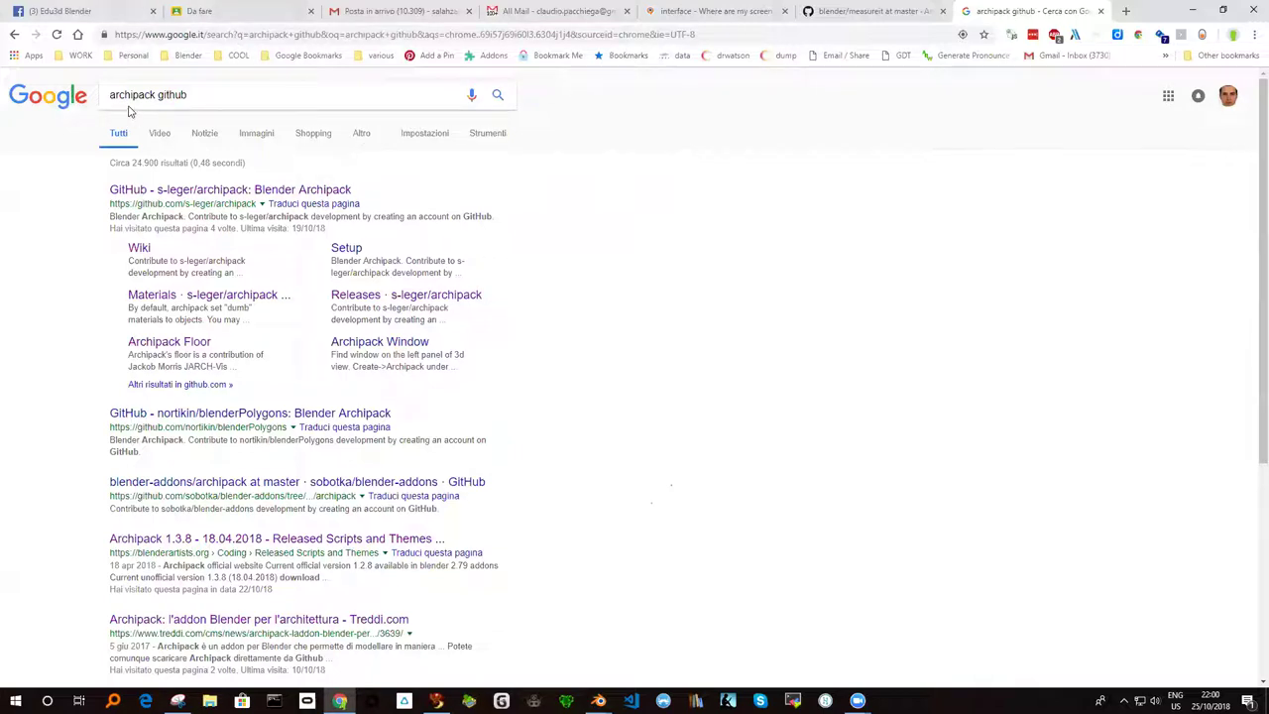
{"action": "double_click", "coordinate": [159, 94]}
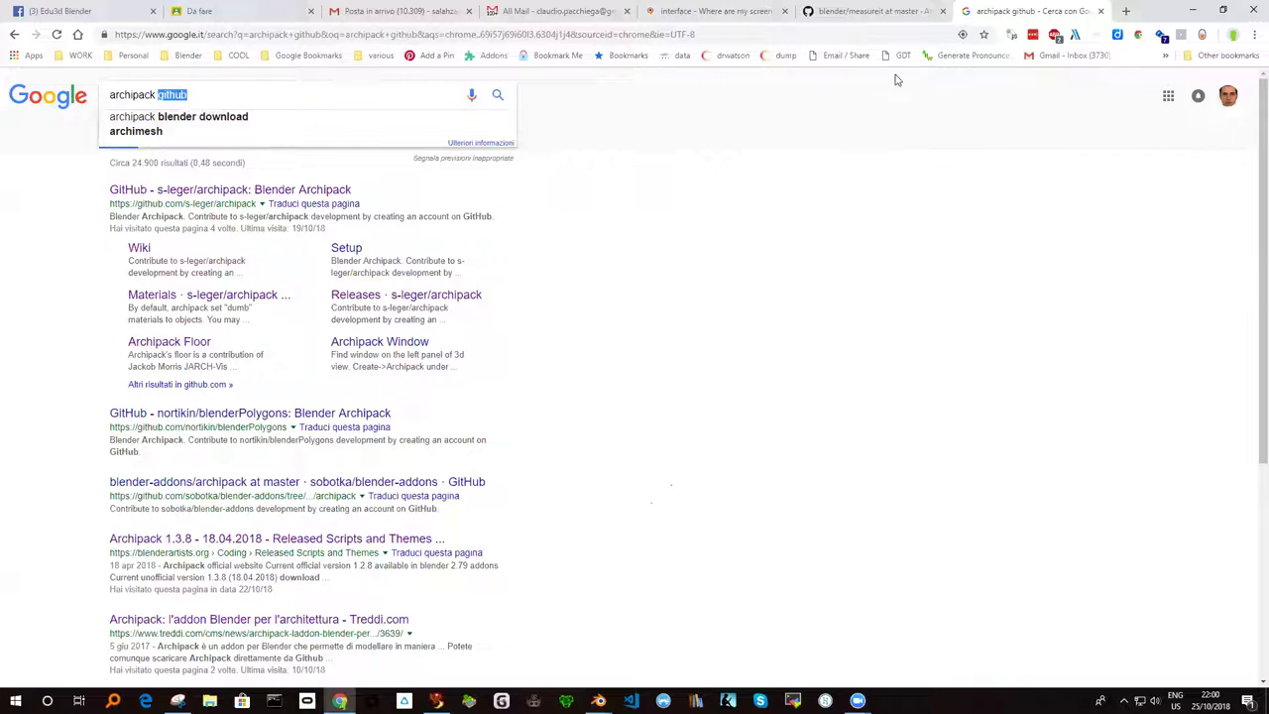
{"action": "left_click", "coordinate": [1126, 11]}
Step: Search 'github wikipedia' and open the Italian Wikipedia article on GitHub
{"action": "type", "text": "g"}
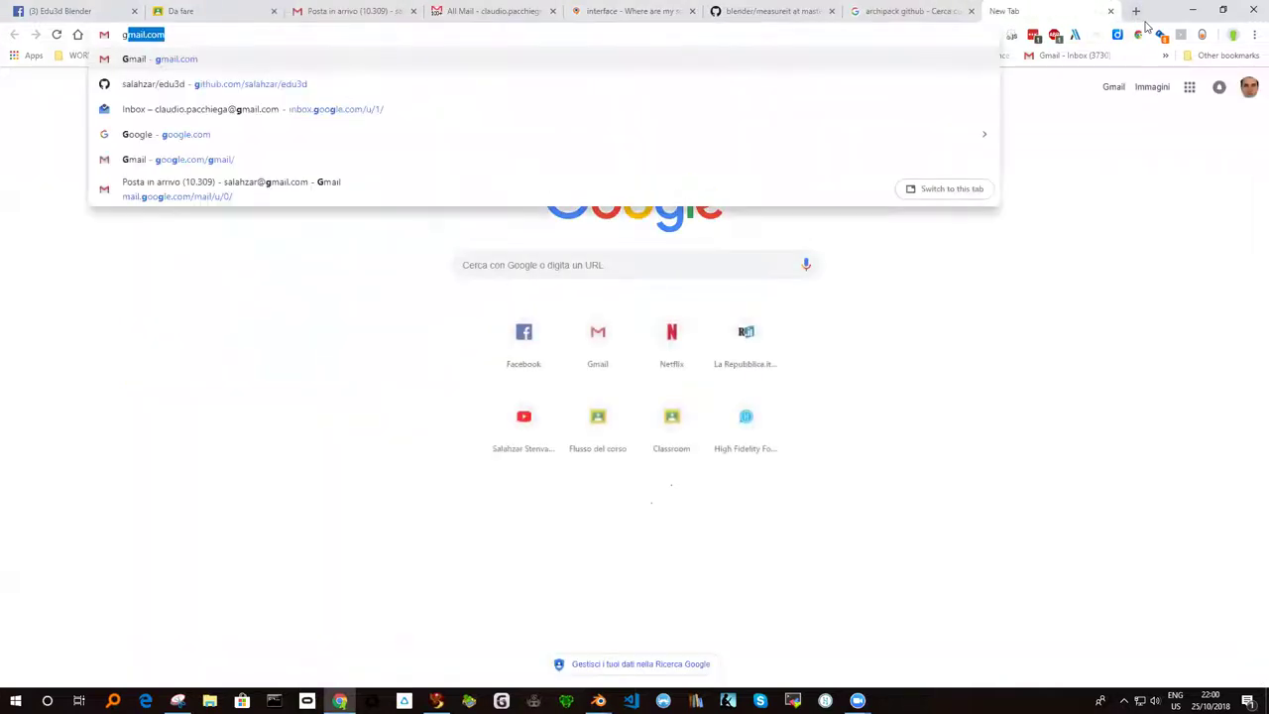
{"action": "type", "text": "ithub"}
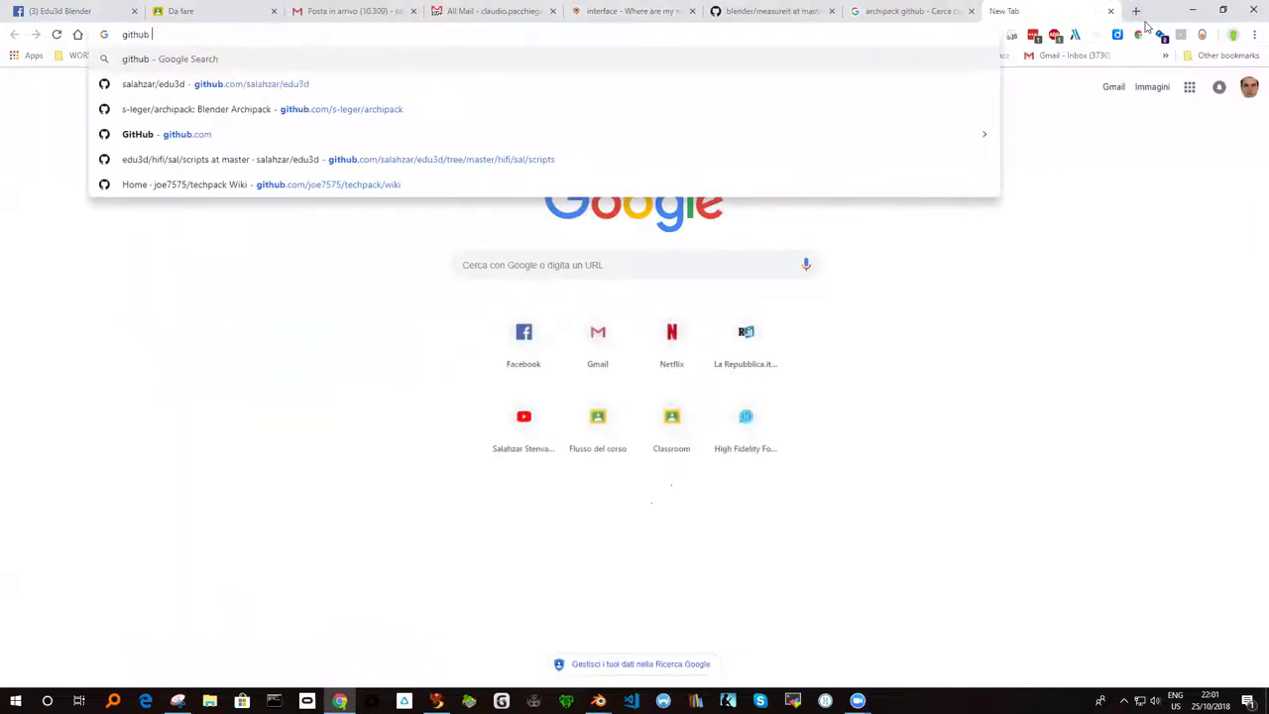
{"action": "type", "text": " wikipedia"}
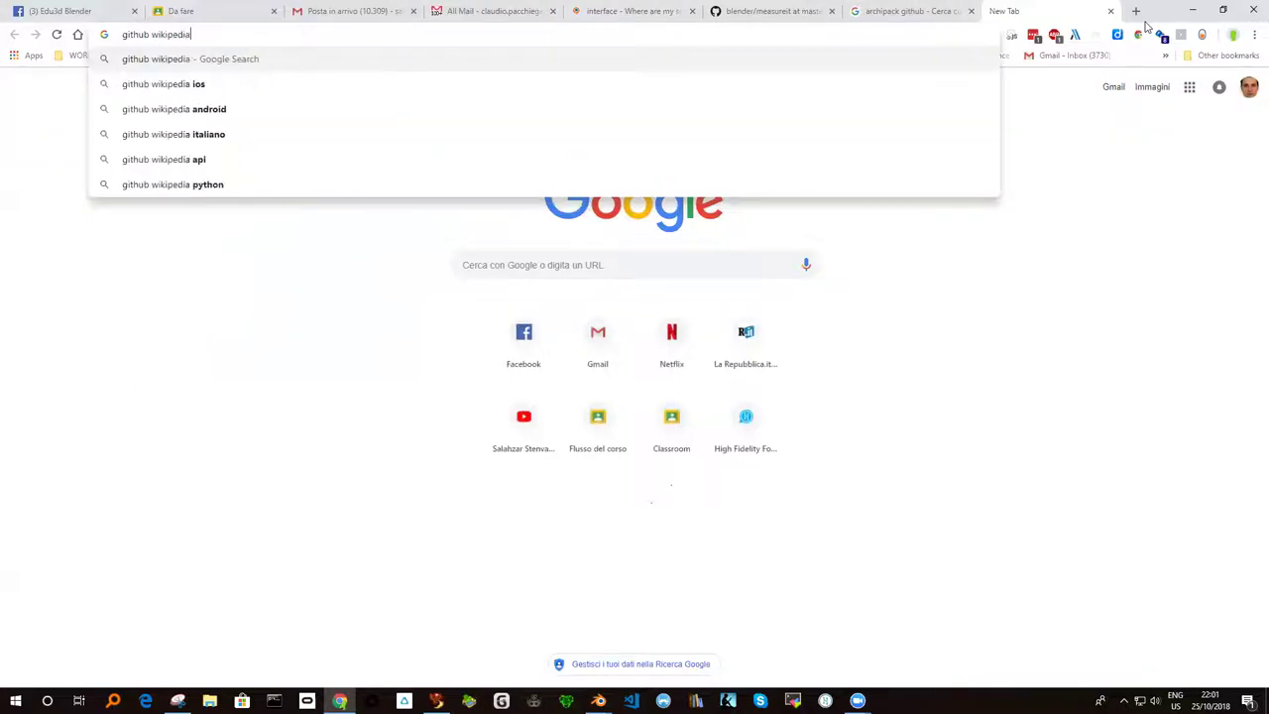
{"action": "key", "text": "Return"}
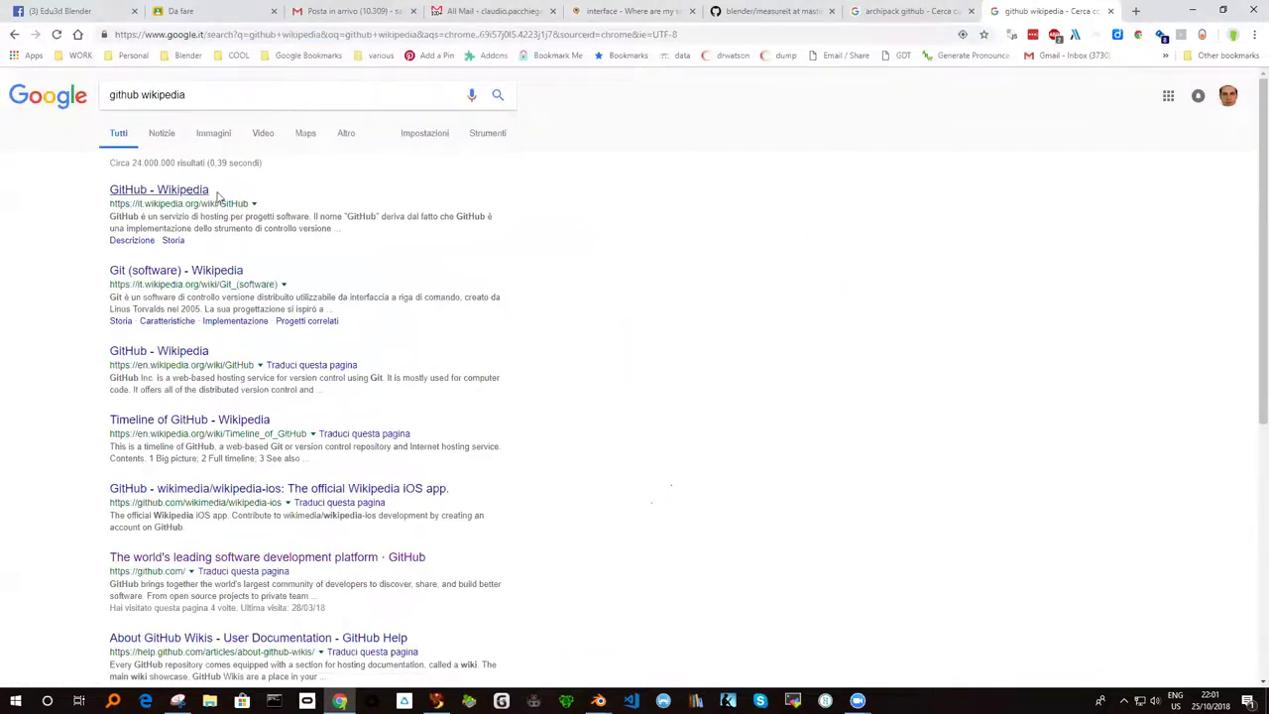
{"action": "left_click", "coordinate": [156, 191]}
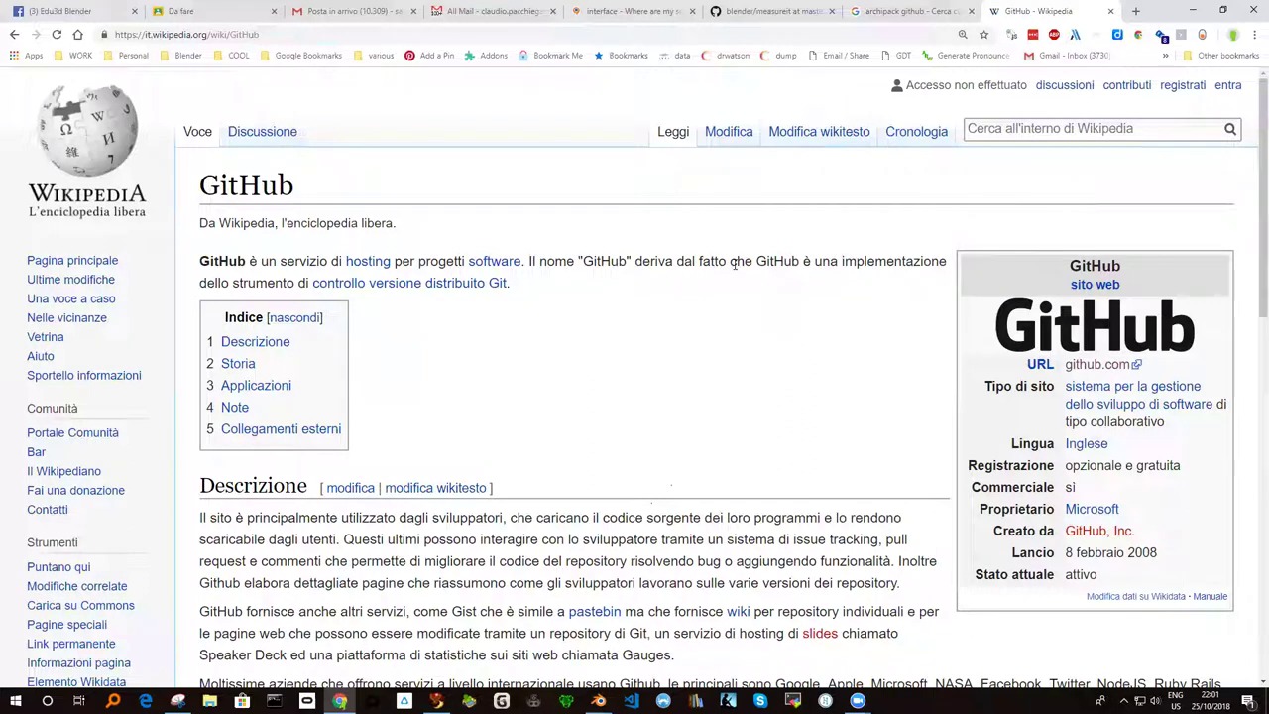
Step: In a new tab, search Google for 'hub traduzione in italiano'
{"action": "left_click", "coordinate": [1136, 11]}
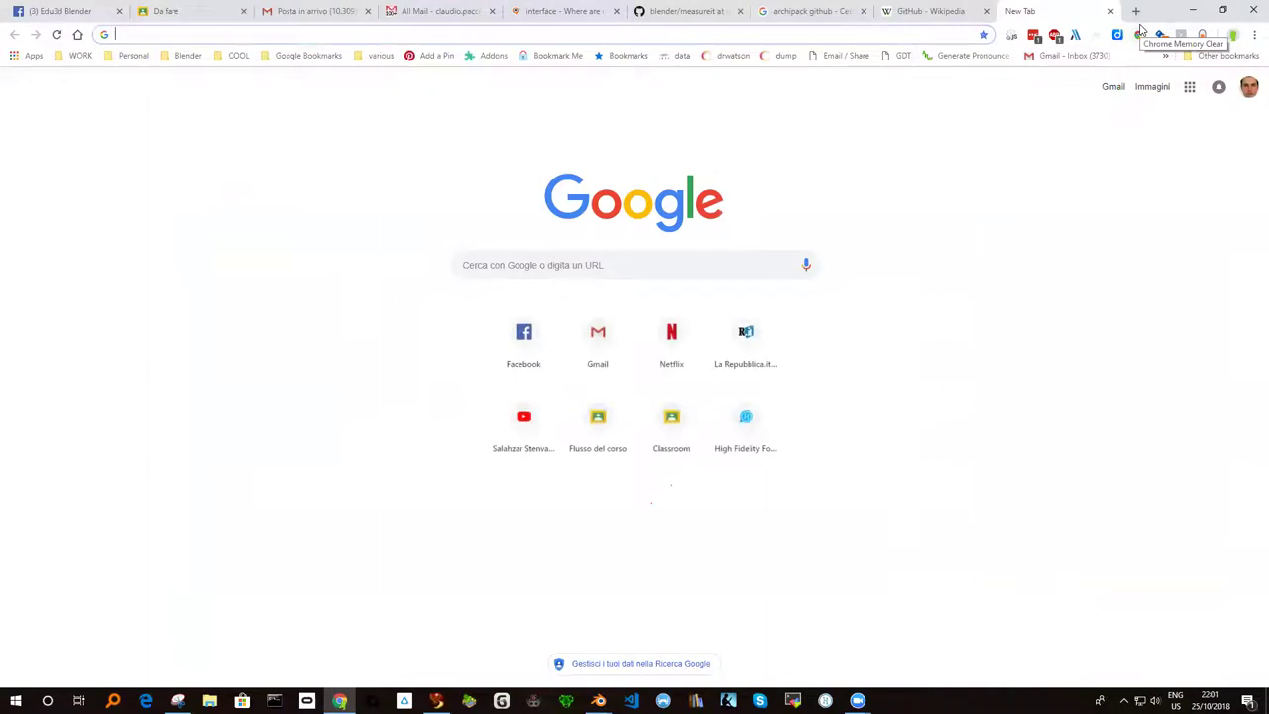
{"action": "type", "text": "hub"}
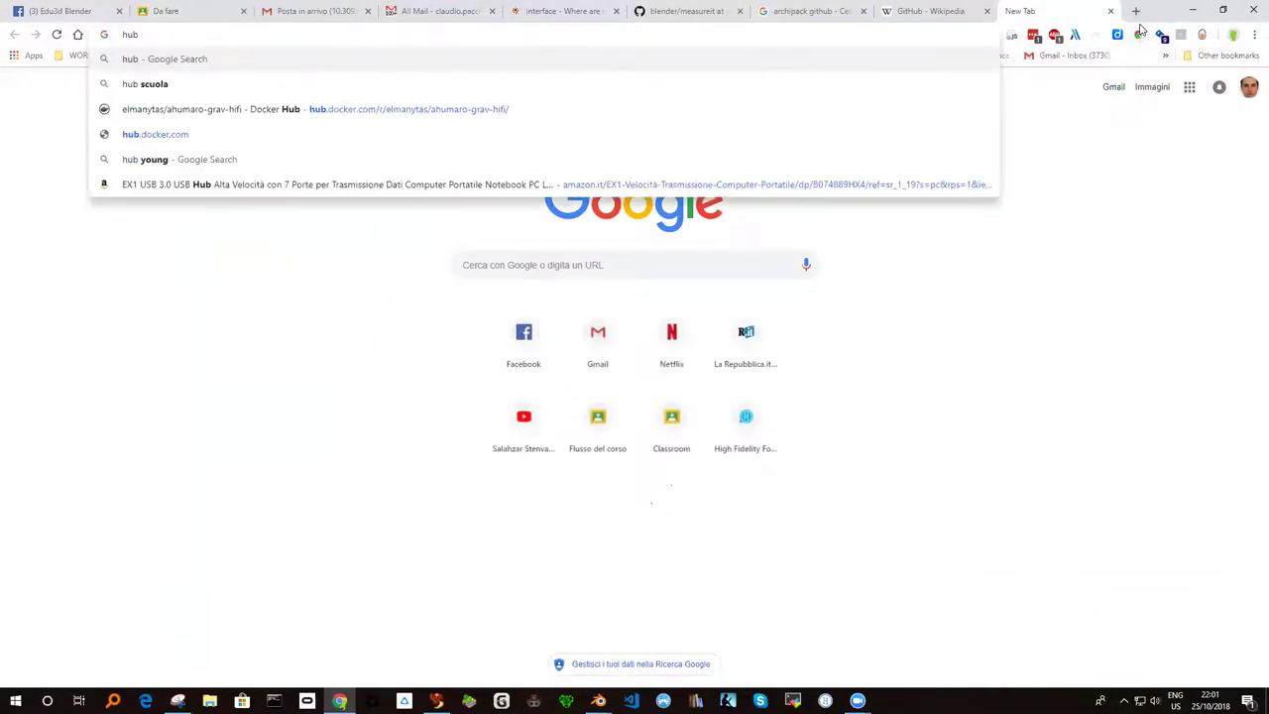
{"action": "type", "text": " in italiano"}
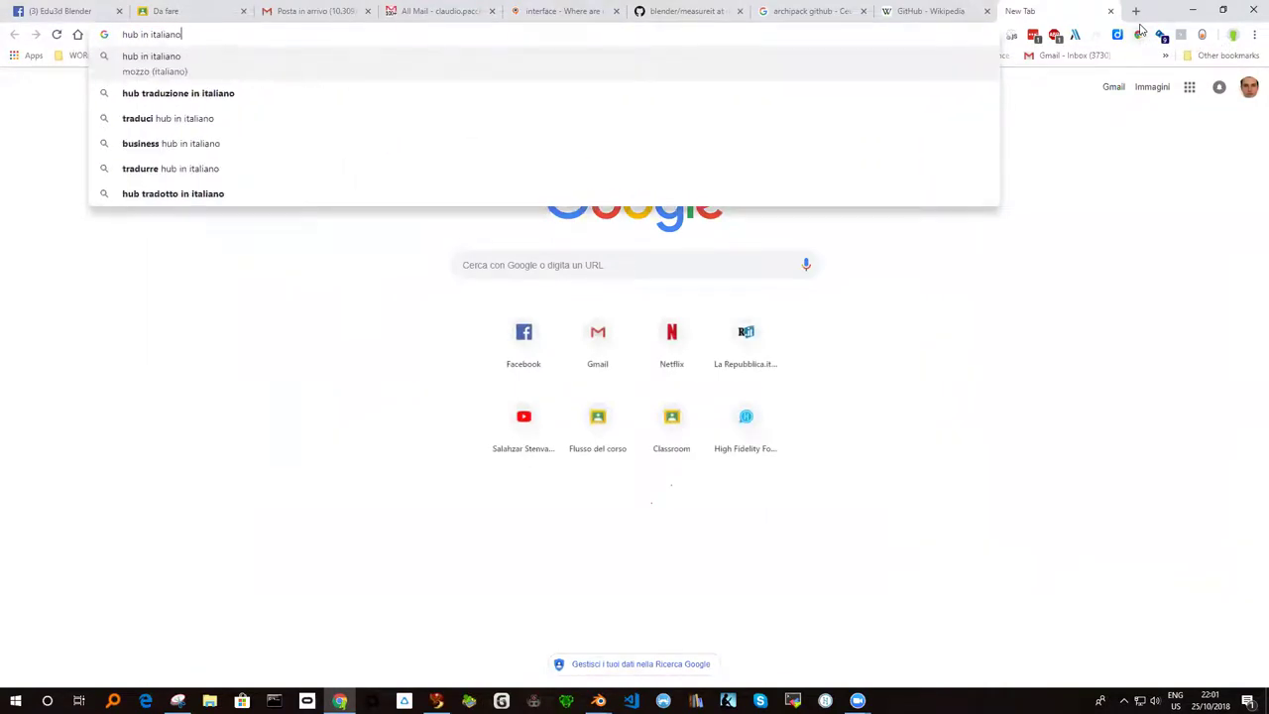
{"action": "key", "text": "Down"}
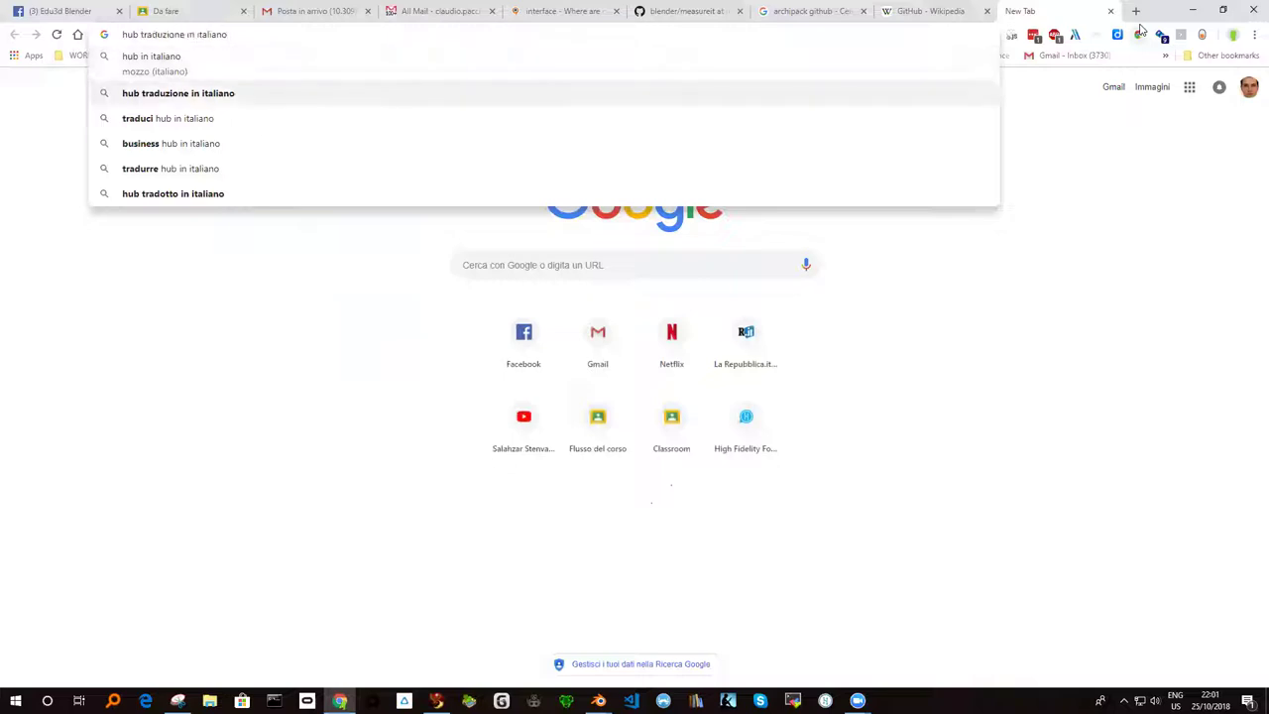
{"action": "key", "text": "Return"}
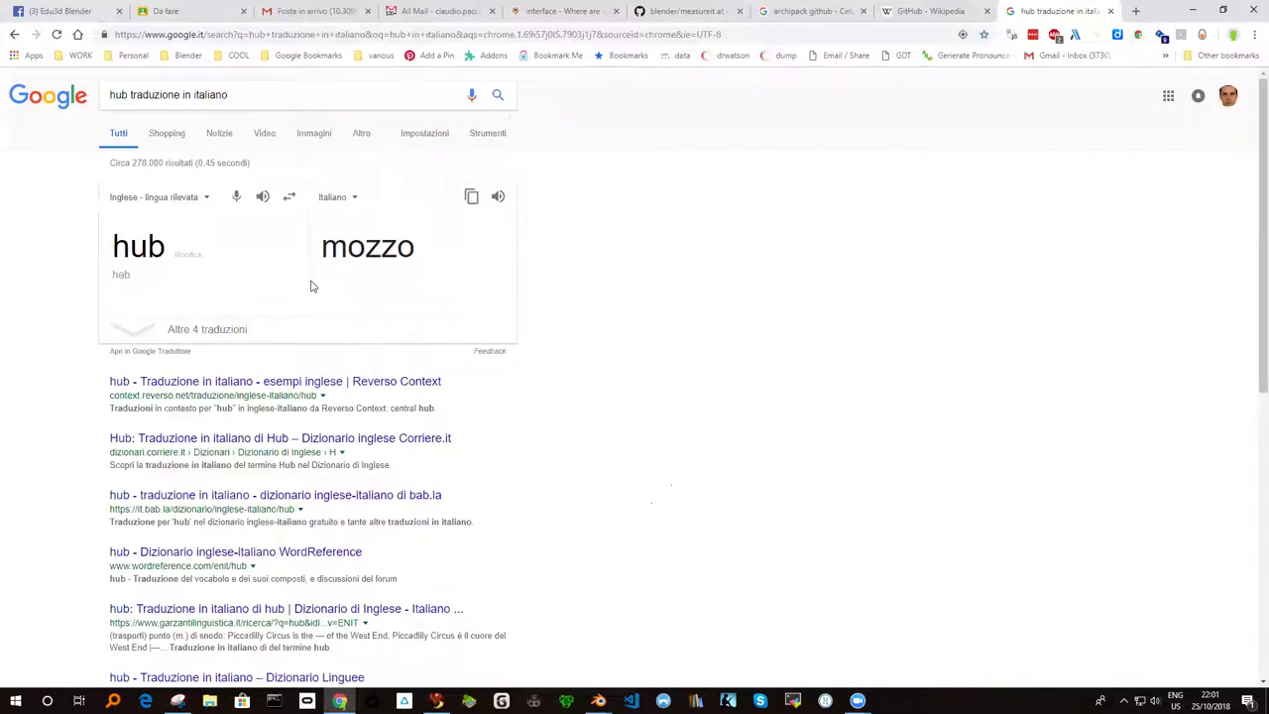
Step: Read the Reverso Context English–Italian entry for 'hub', then return to the GitHub Wikipedia tab
{"action": "left_click", "coordinate": [199, 385]}
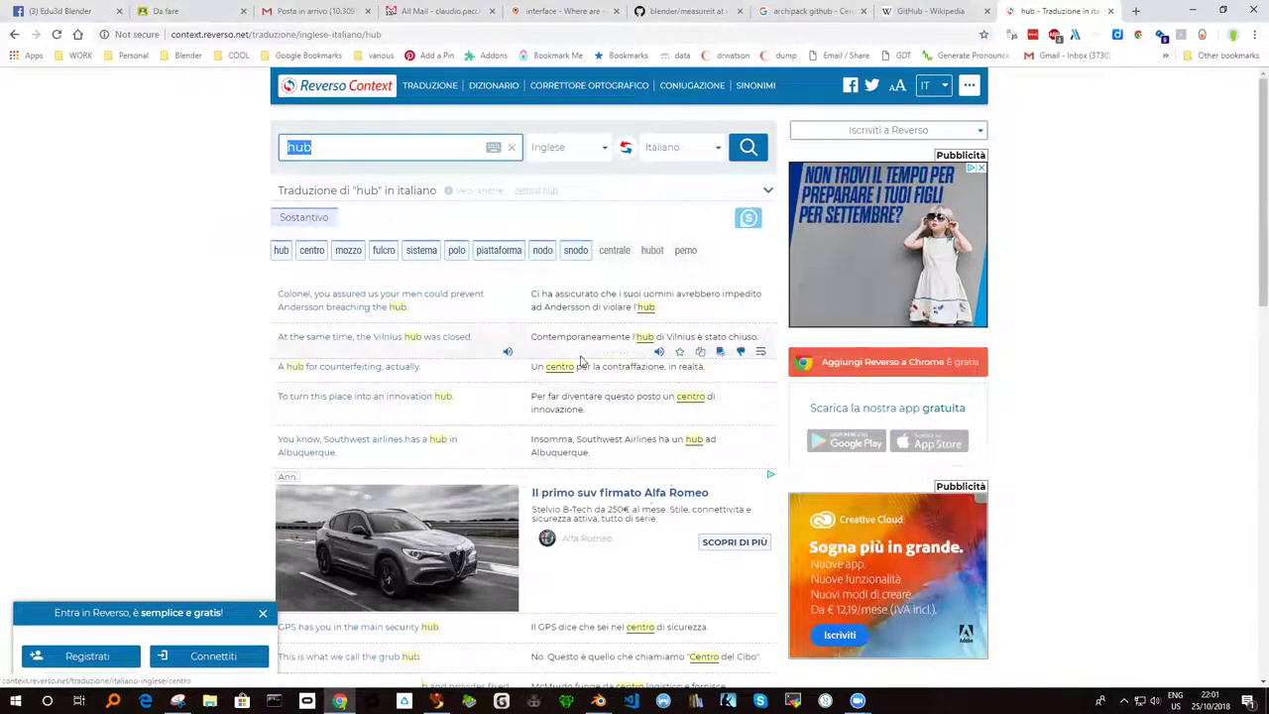
{"action": "scroll", "coordinate": [654, 446], "scroll_direction": "down", "scroll_amount": 1}
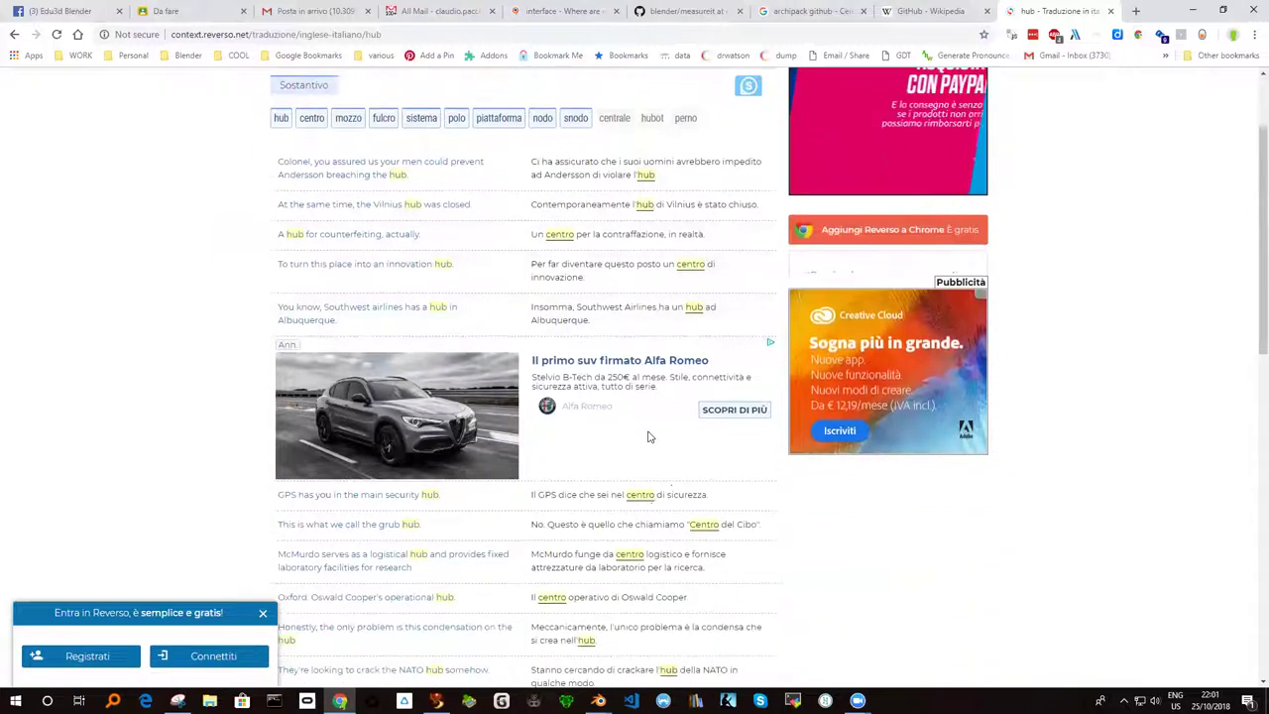
{"action": "scroll", "coordinate": [666, 527], "scroll_direction": "down", "scroll_amount": 1}
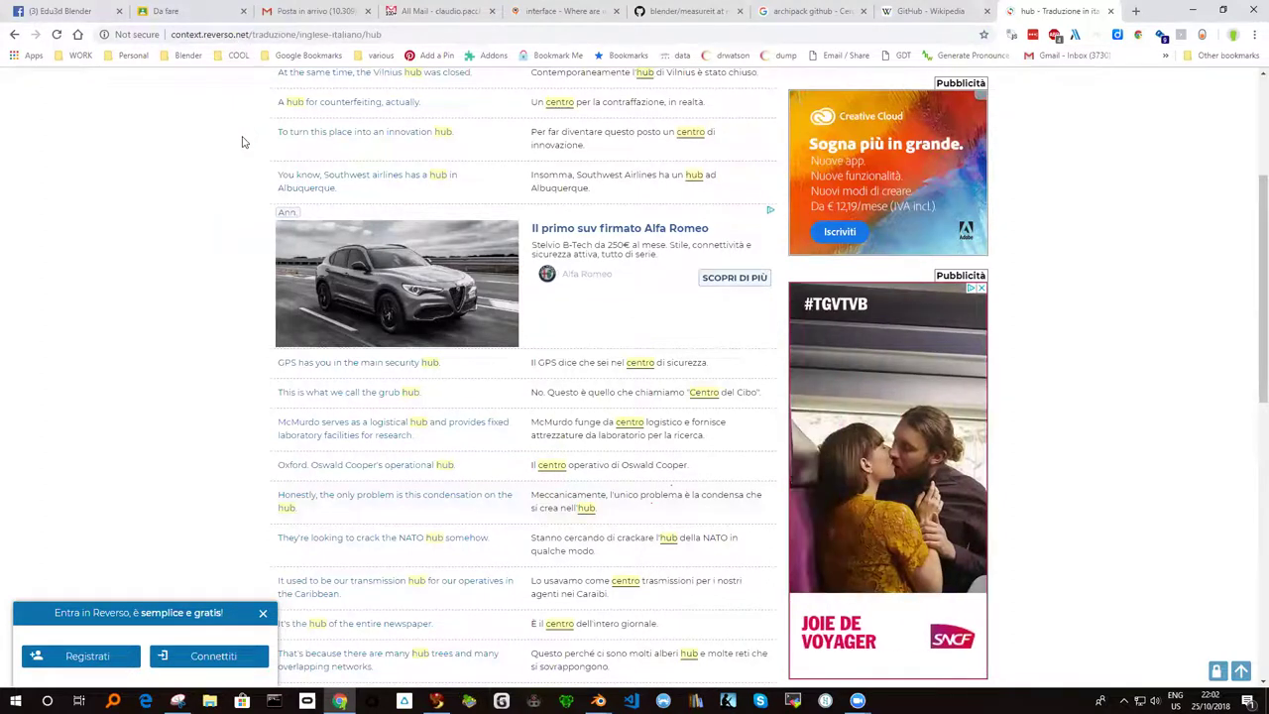
{"action": "scroll", "coordinate": [461, 351], "scroll_direction": "down", "scroll_amount": 2}
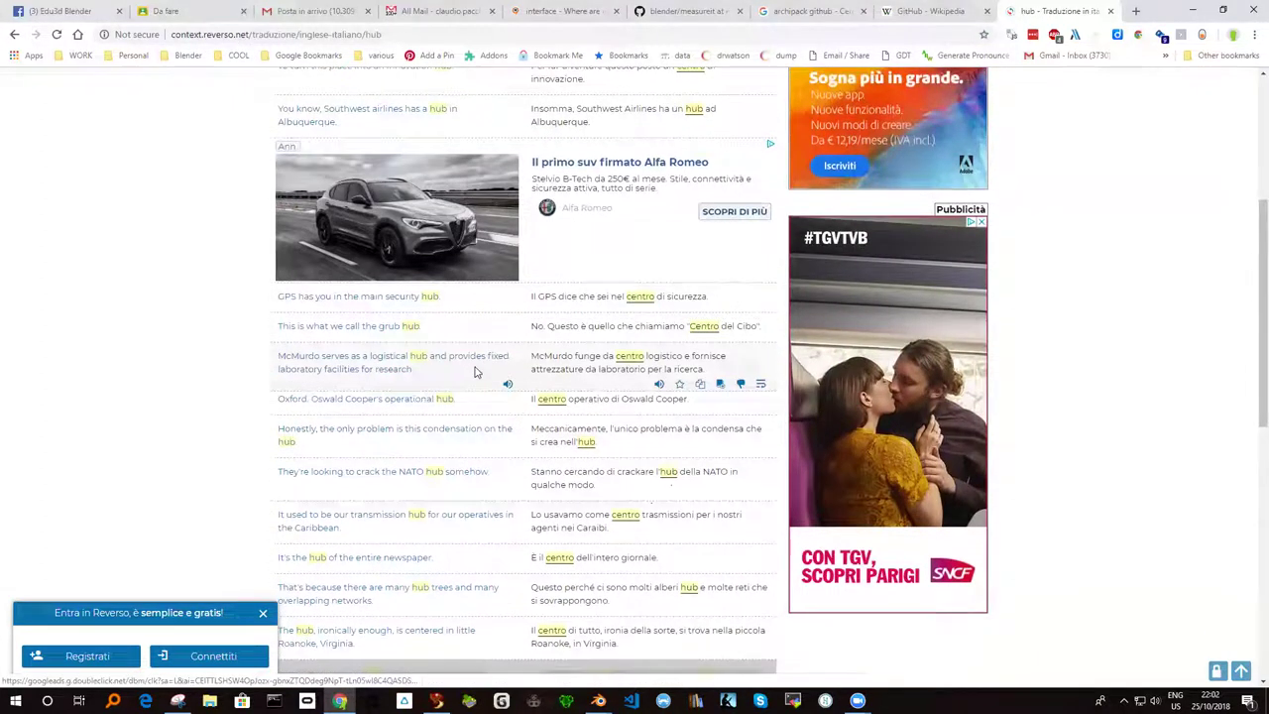
{"action": "scroll", "coordinate": [474, 372], "scroll_direction": "down", "scroll_amount": 2}
{"action": "scroll", "coordinate": [467, 370], "scroll_direction": "down", "scroll_amount": 1}
{"action": "scroll", "coordinate": [461, 368], "scroll_direction": "down", "scroll_amount": 1}
{"action": "scroll", "coordinate": [458, 367], "scroll_direction": "down", "scroll_amount": 1}
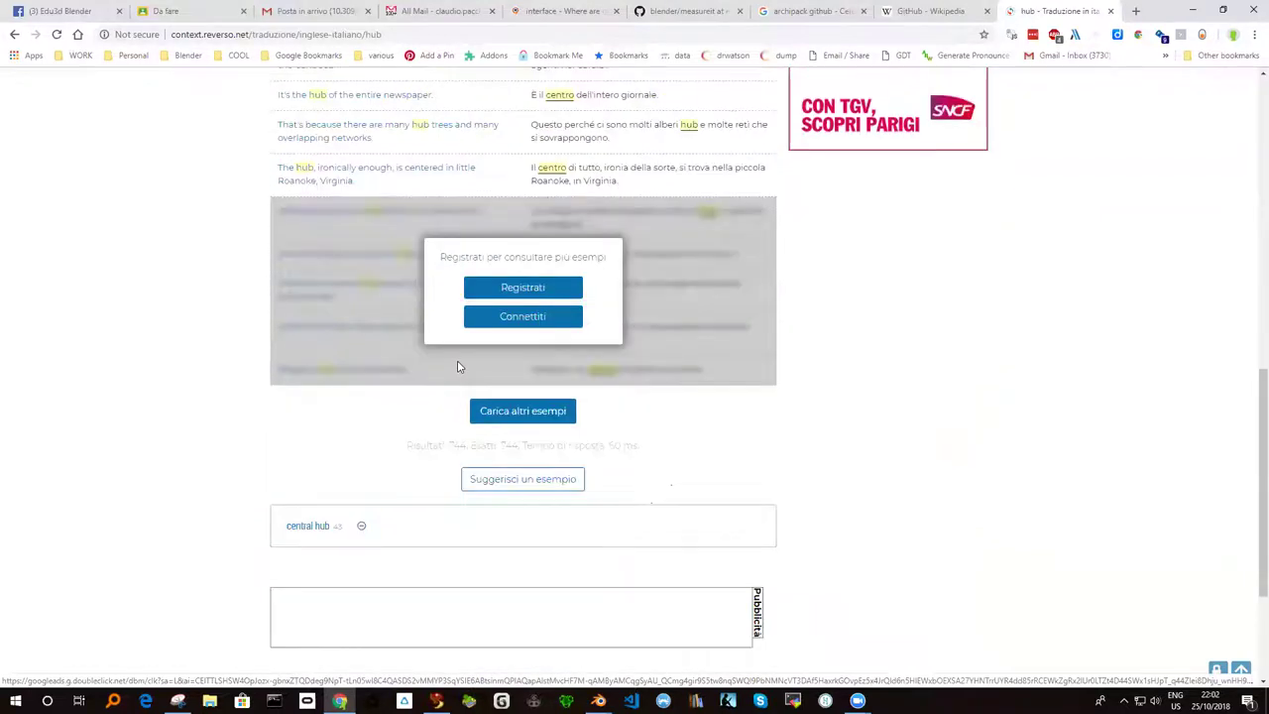
{"action": "scroll", "coordinate": [462, 366], "scroll_direction": "up", "scroll_amount": 2}
{"action": "scroll", "coordinate": [462, 362], "scroll_direction": "up", "scroll_amount": 2}
{"action": "scroll", "coordinate": [519, 393], "scroll_direction": "up", "scroll_amount": 1}
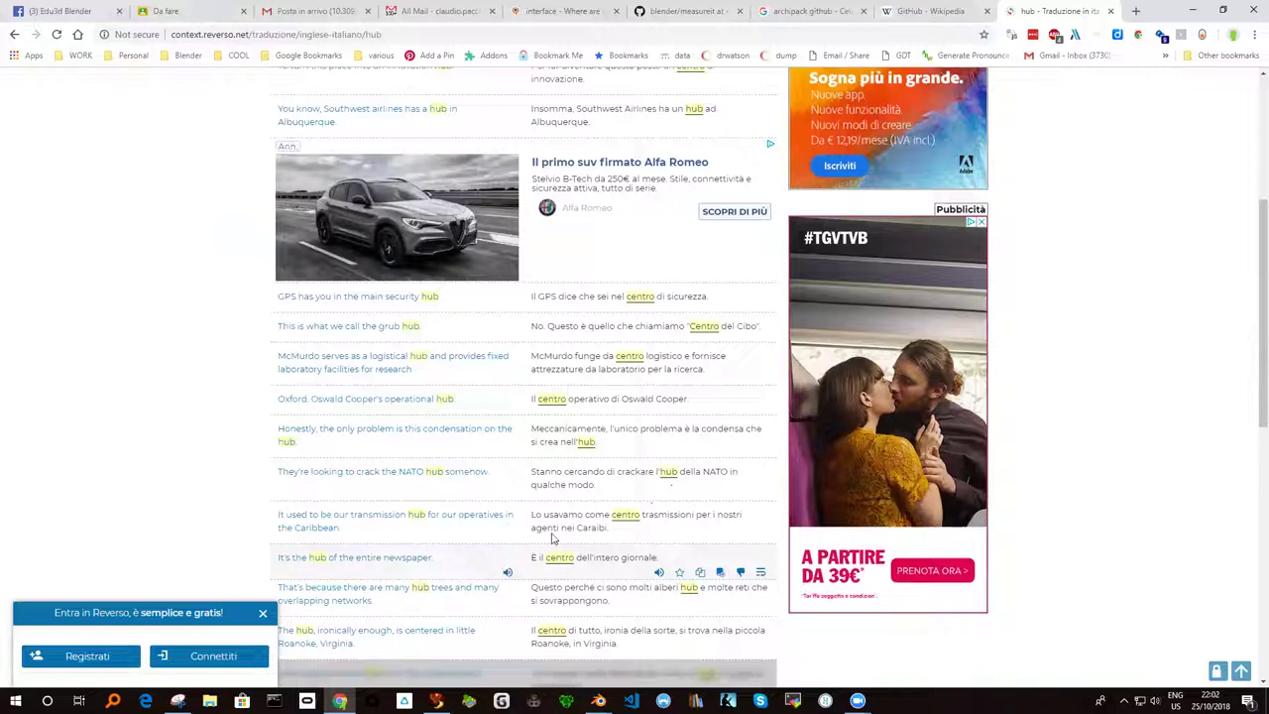
{"action": "scroll", "coordinate": [654, 570], "scroll_direction": "down", "scroll_amount": 1}
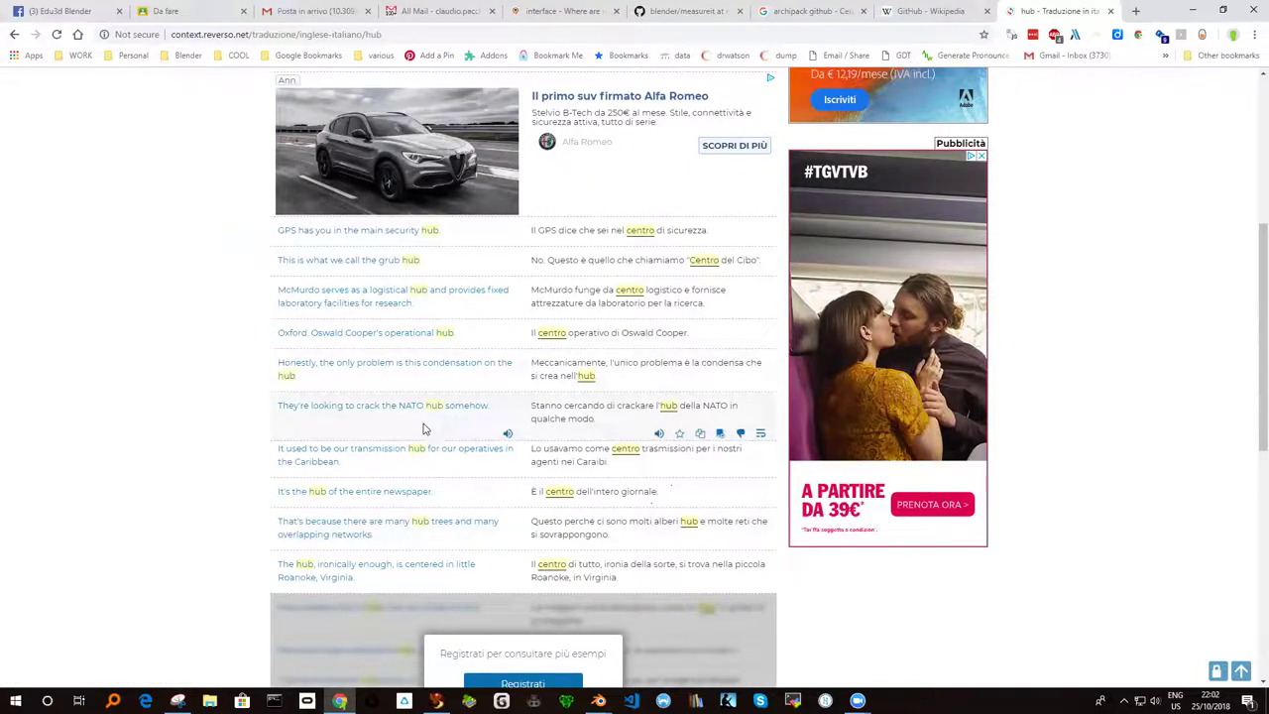
{"action": "left_click", "coordinate": [920, 13]}
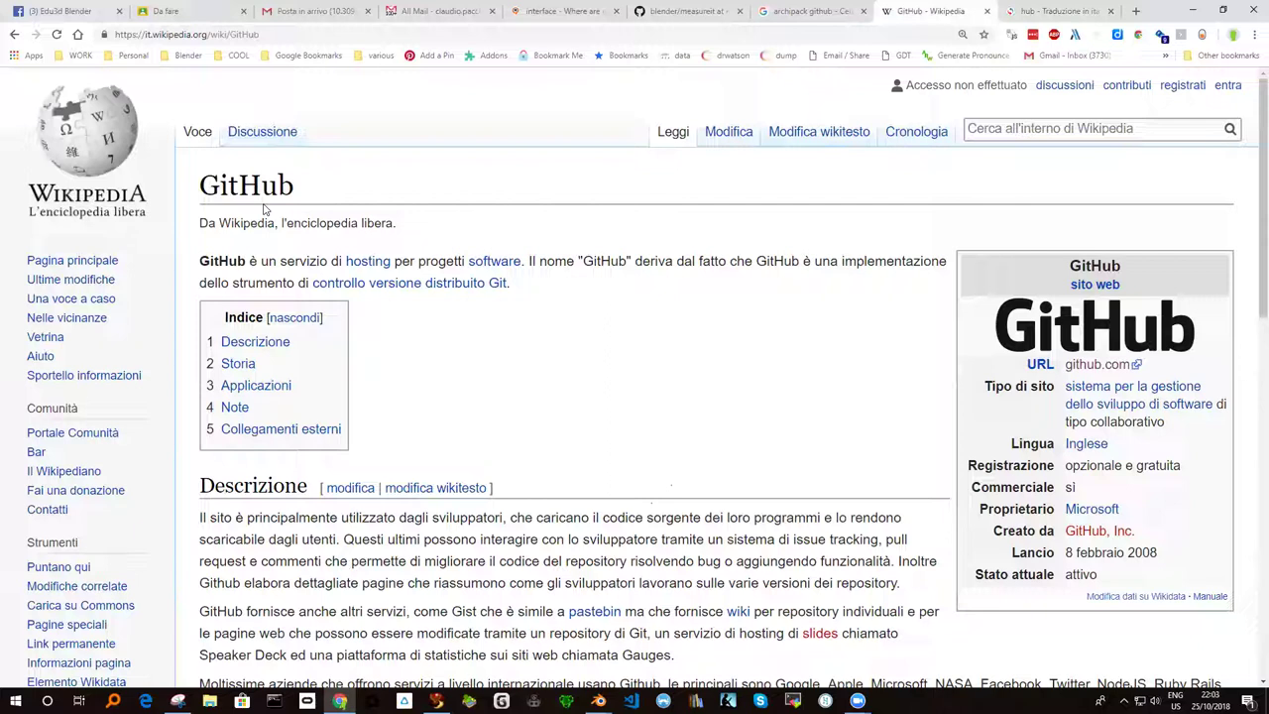
Step: Search 'highfidelity github', open the highfidelity/hifi-content repository, then return to the archipack github results
{"action": "left_click", "coordinate": [284, 37]}
{"action": "type", "text": "high"}
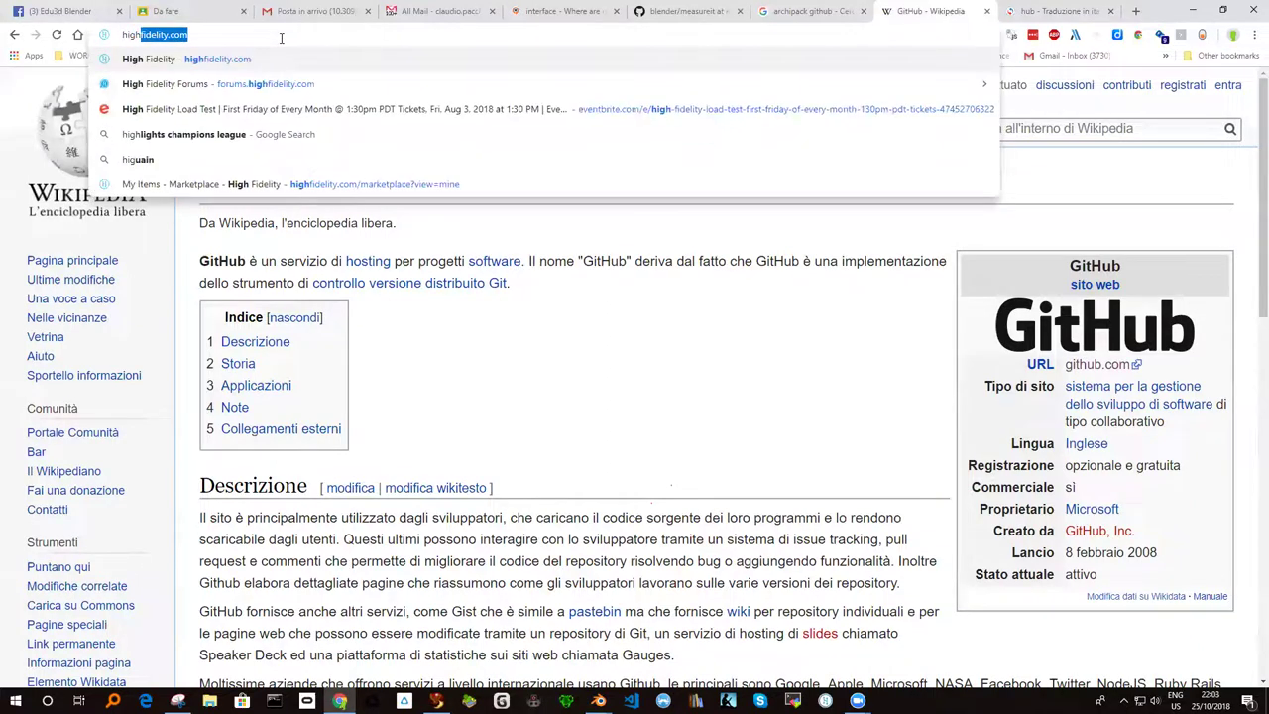
{"action": "type", "text": "fie"}
{"action": "key", "text": "BackSpace"}
{"action": "type", "text": "d"}
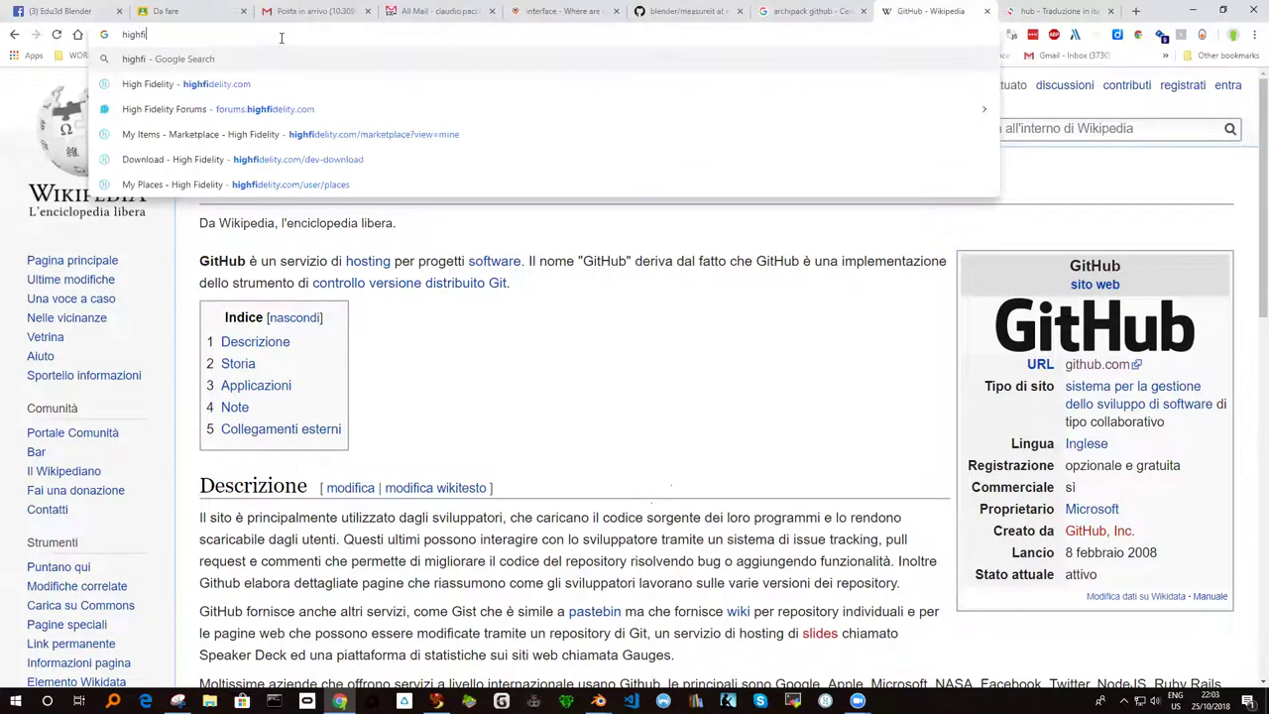
{"action": "type", "text": "elity"}
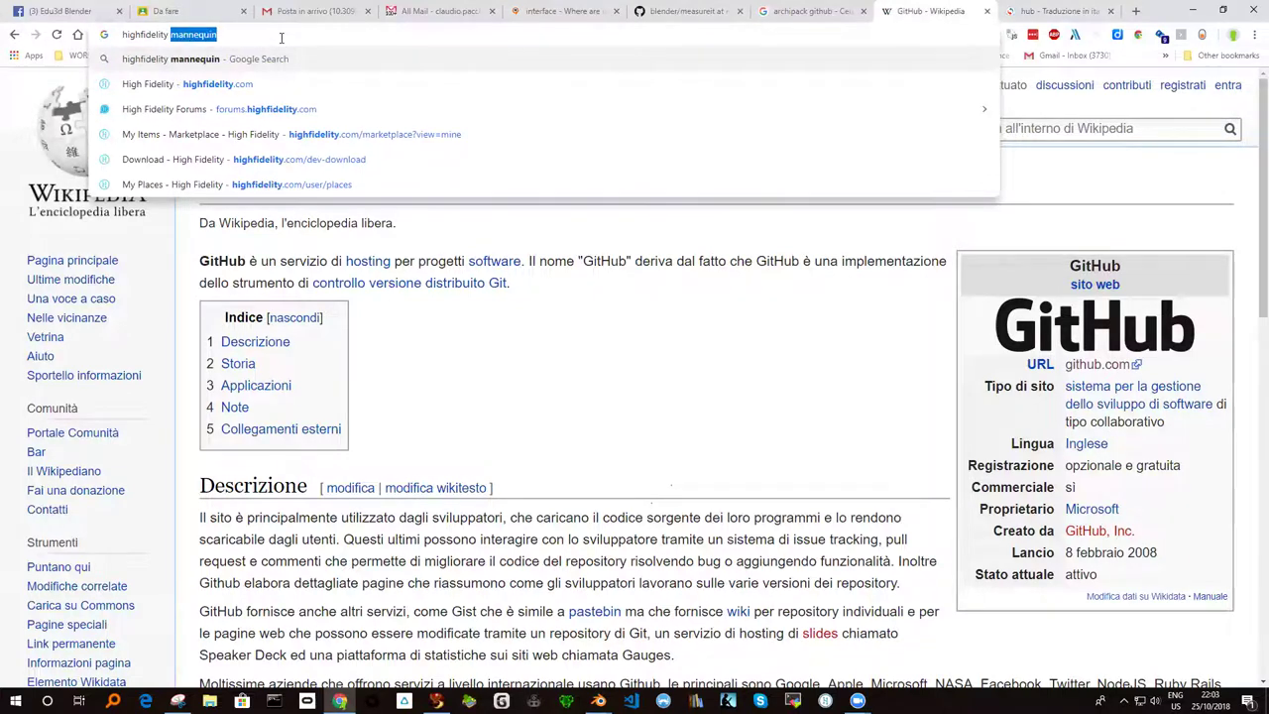
{"action": "type", "text": " github"}
{"action": "key", "text": "Return"}
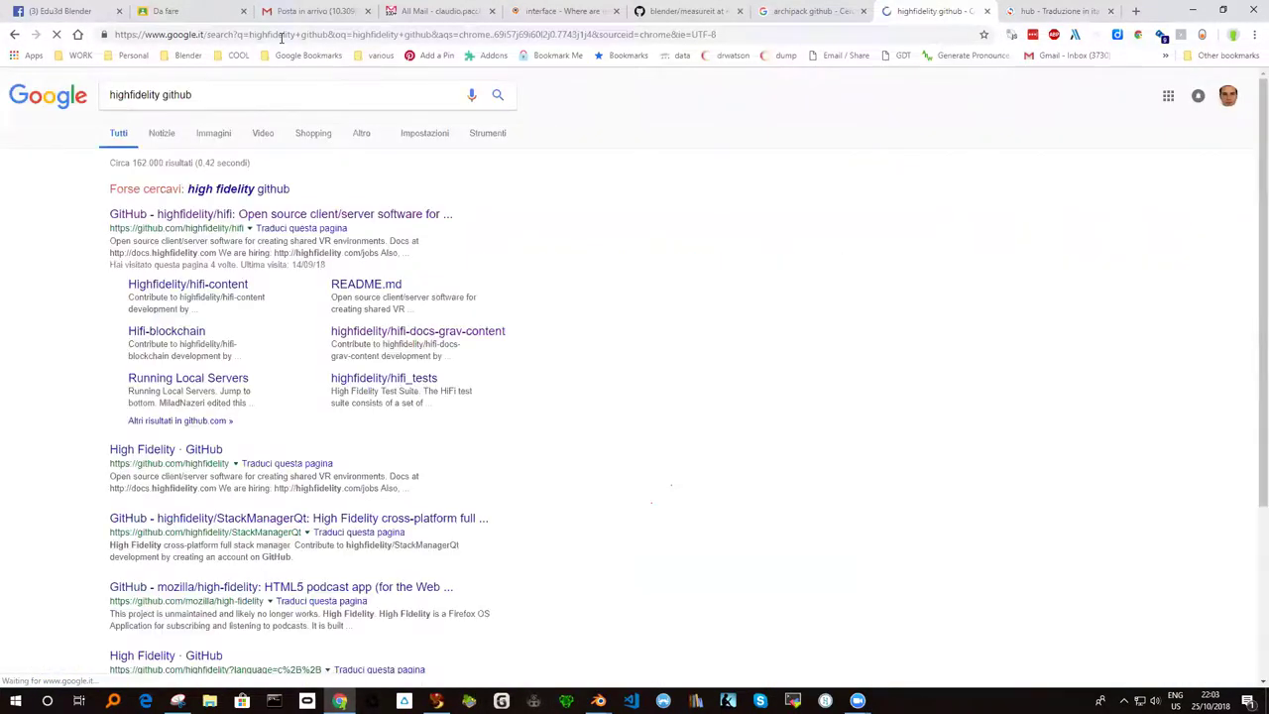
{"action": "left_click", "coordinate": [210, 285]}
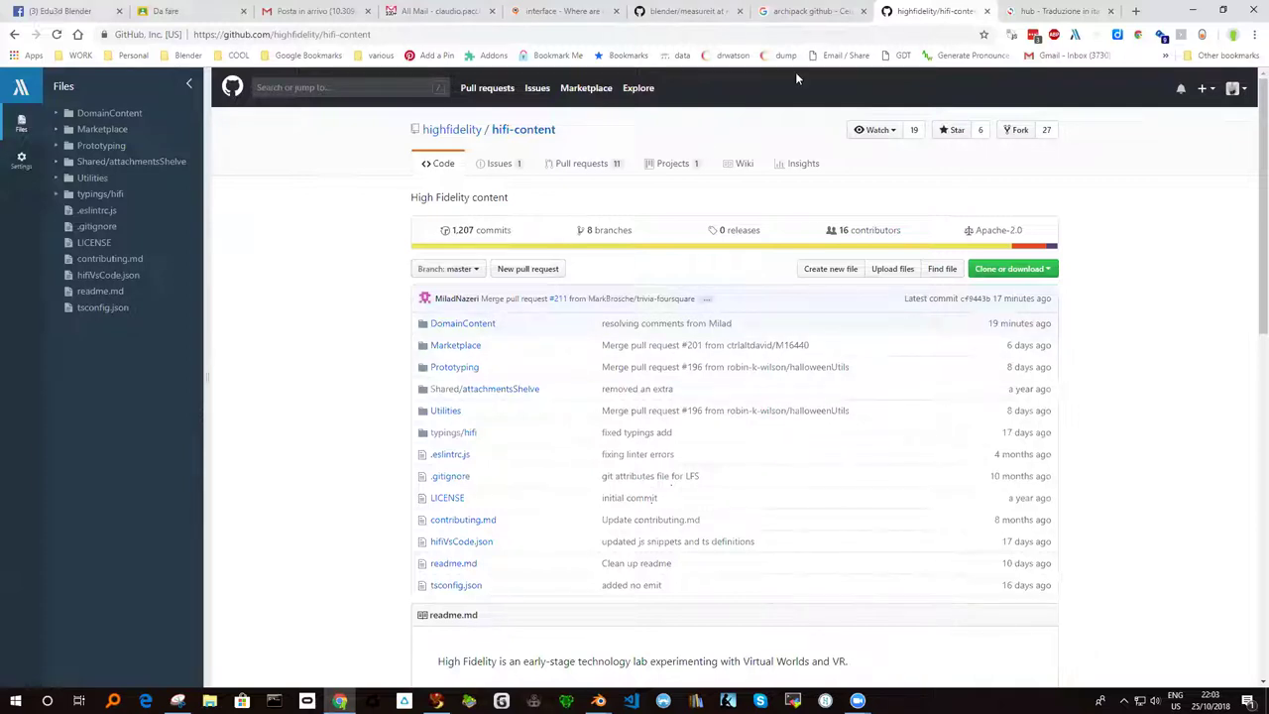
{"action": "left_click", "coordinate": [807, 11]}
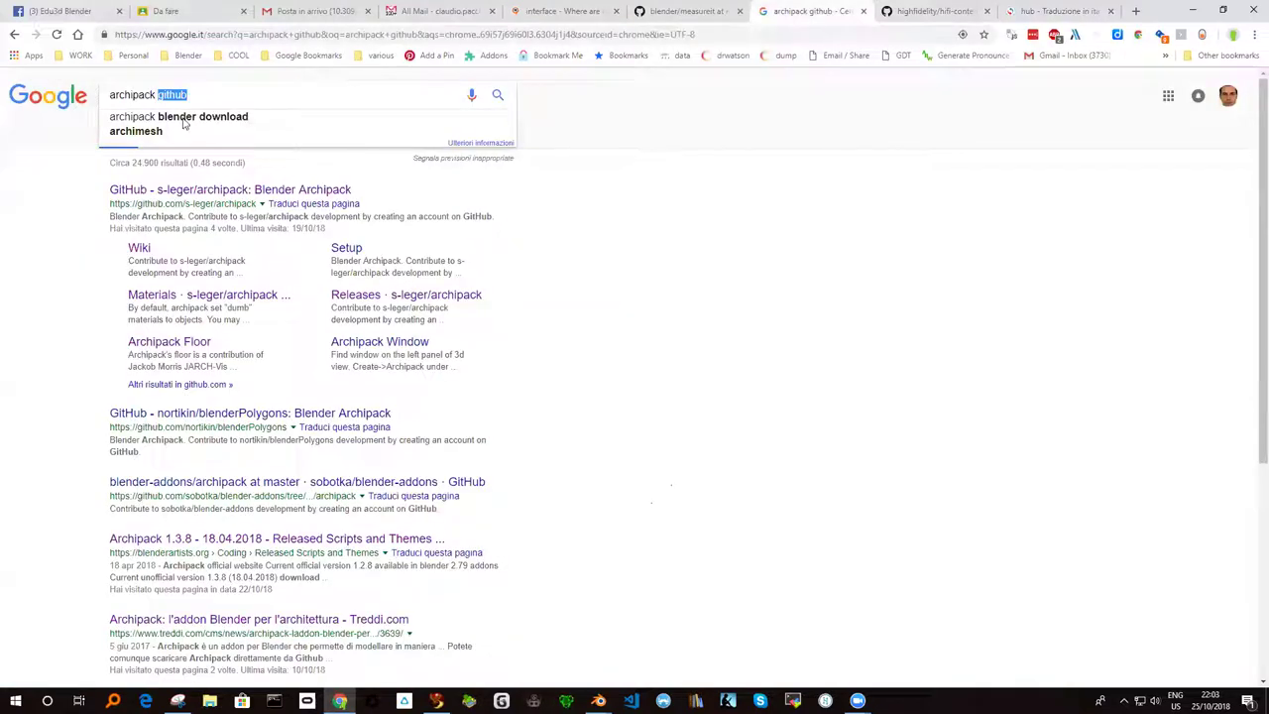
Step: Rerun the 'archipack github' search and open the s-leger/archipack repository result
{"action": "left_click", "coordinate": [210, 97]}
{"action": "key", "text": "Return"}
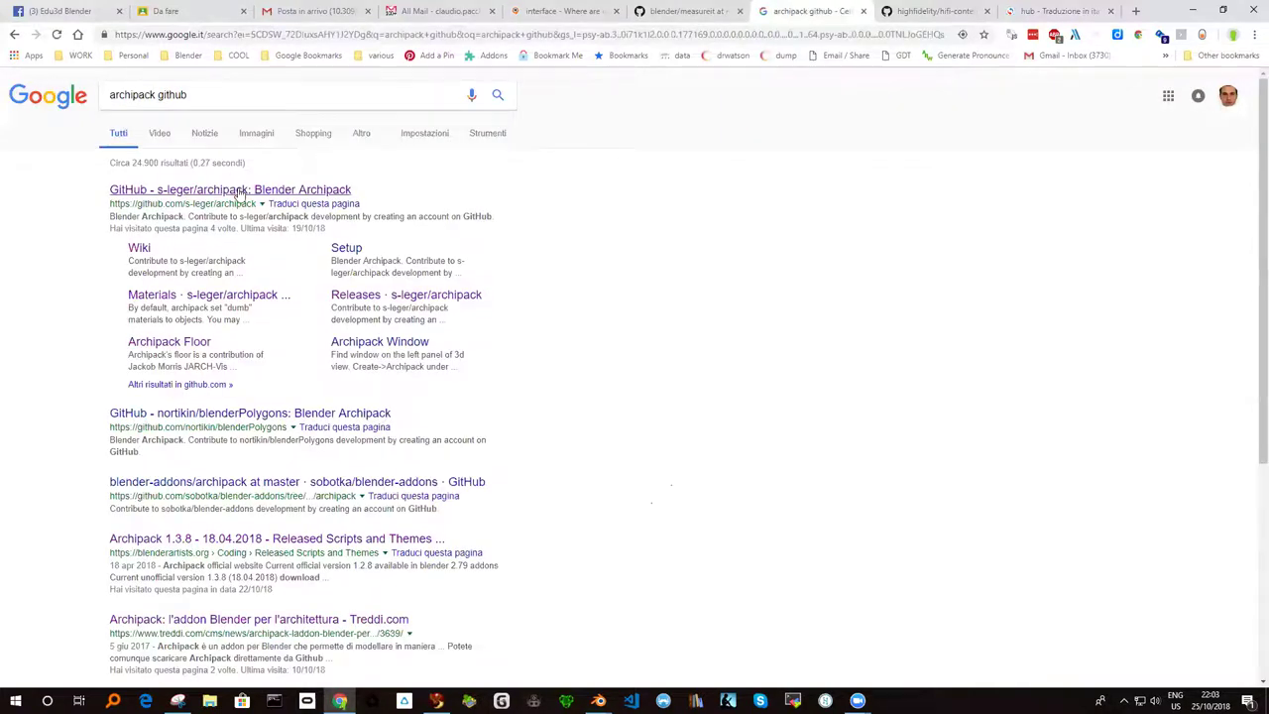
{"action": "left_click", "coordinate": [238, 190]}
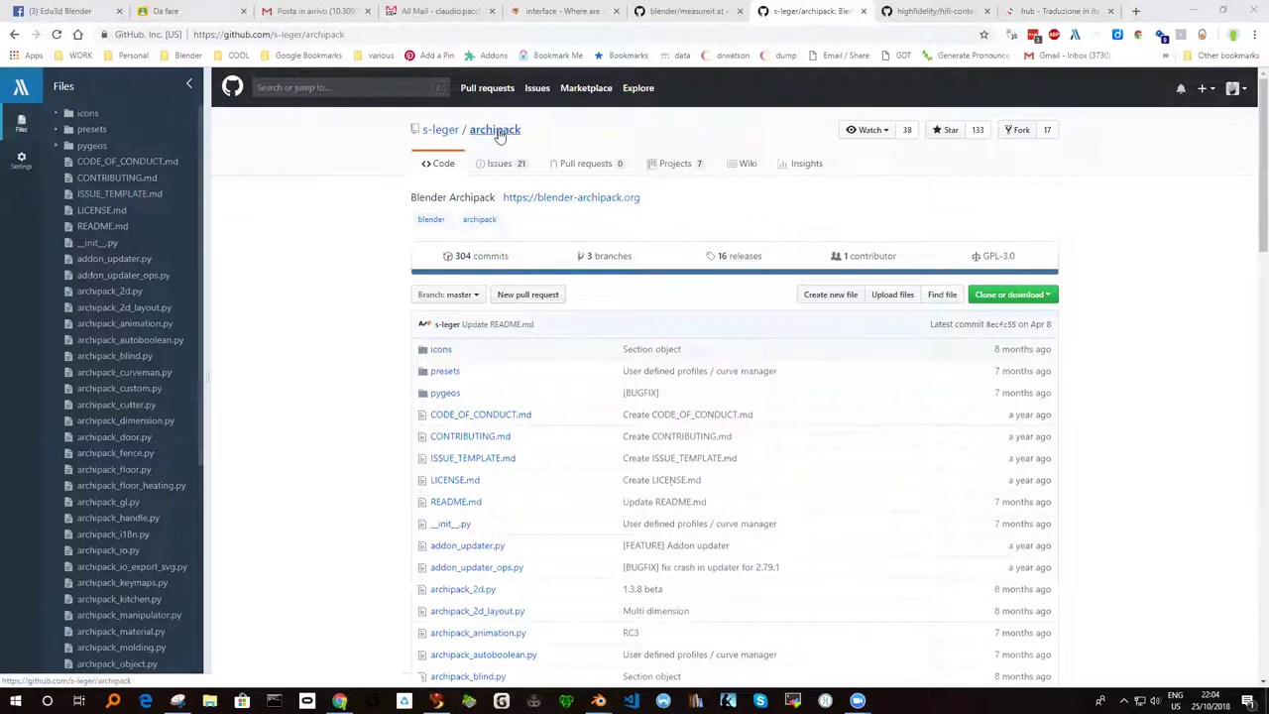
Step: Save the Unofficial 1.3.8 release's source code zip as archipack-1.3.8.zip in Downloads
{"action": "left_click", "coordinate": [746, 259]}
{"action": "scroll", "coordinate": [612, 299], "scroll_direction": "down", "scroll_amount": 1}
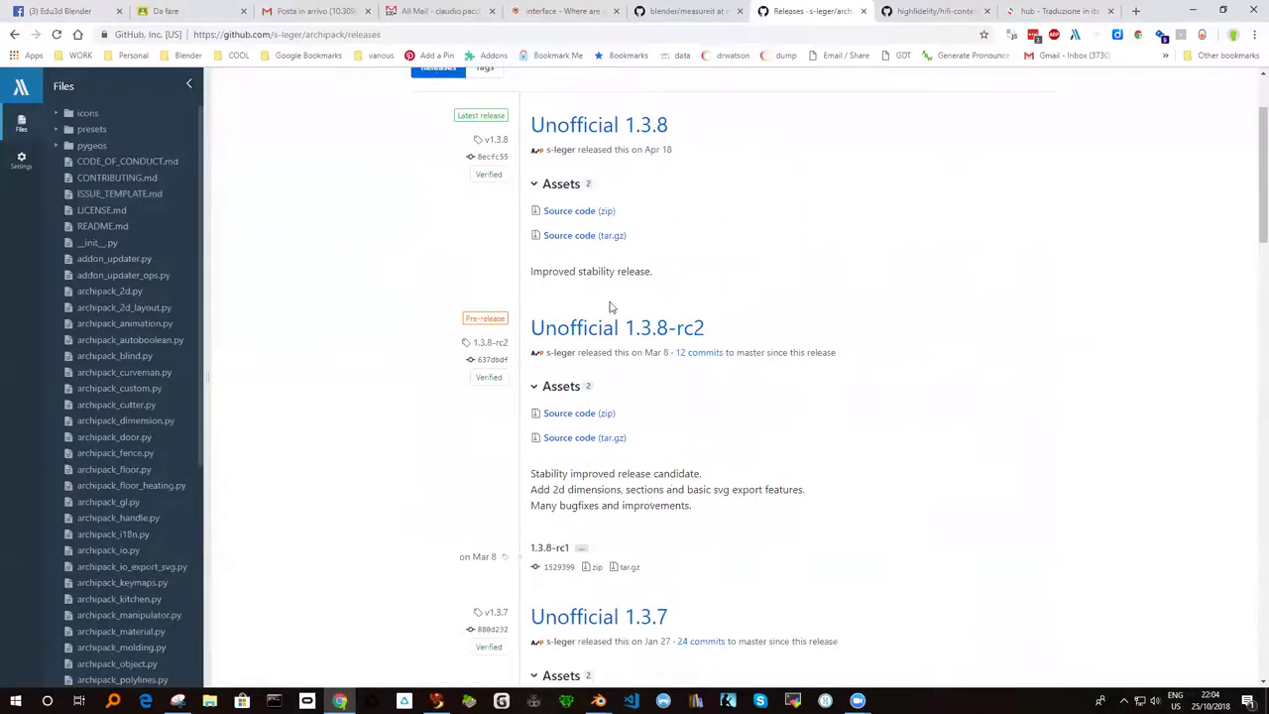
{"action": "left_click", "coordinate": [604, 127]}
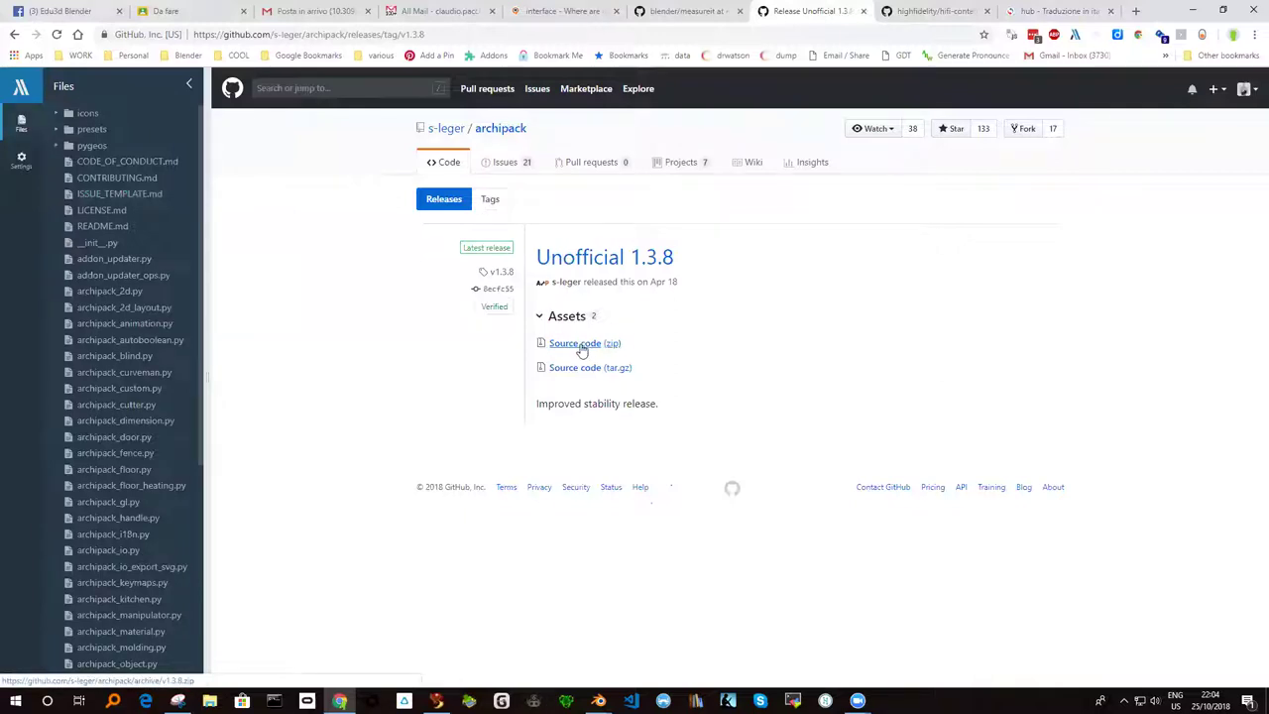
{"action": "right_click", "coordinate": [577, 345]}
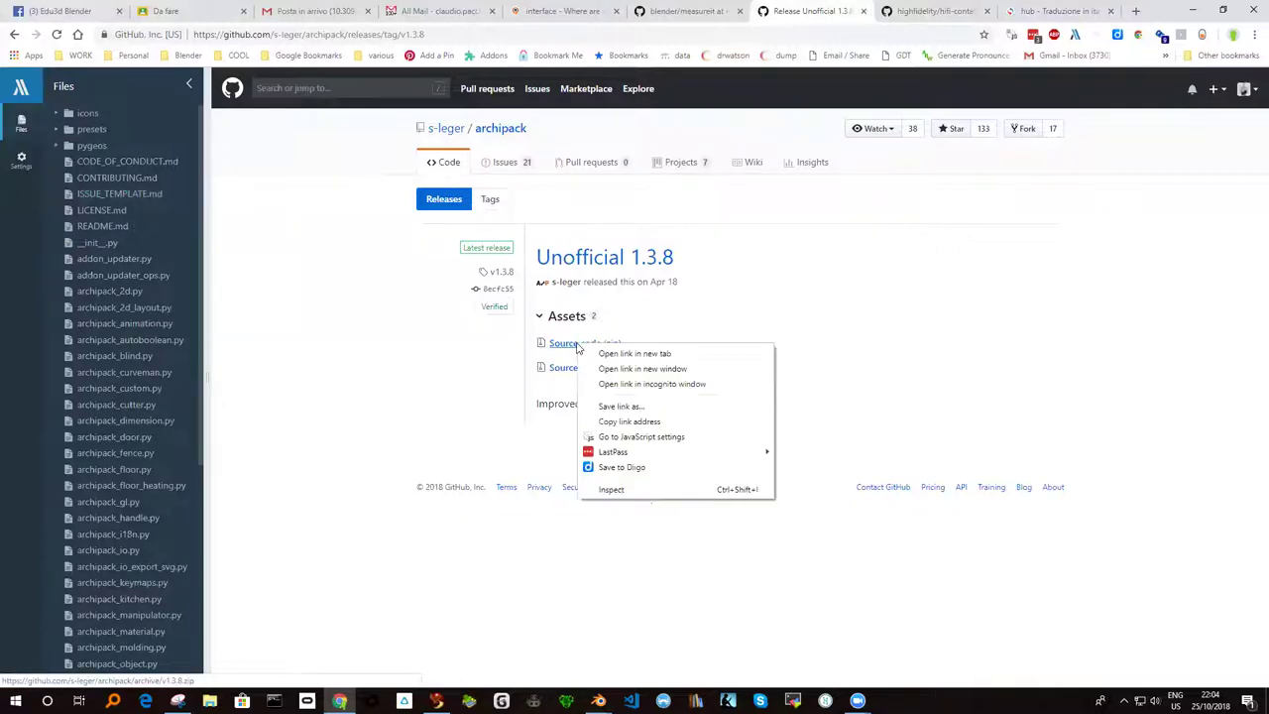
{"action": "left_click", "coordinate": [615, 406]}
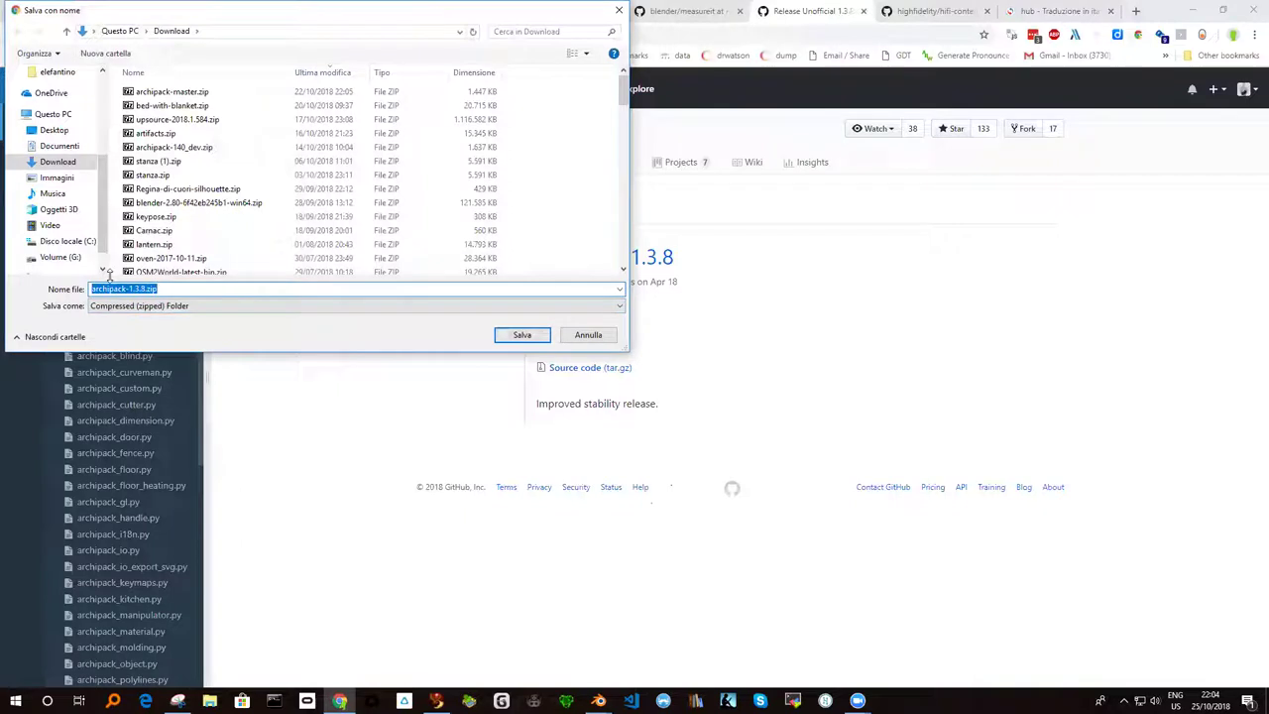
{"action": "left_click", "coordinate": [522, 335]}
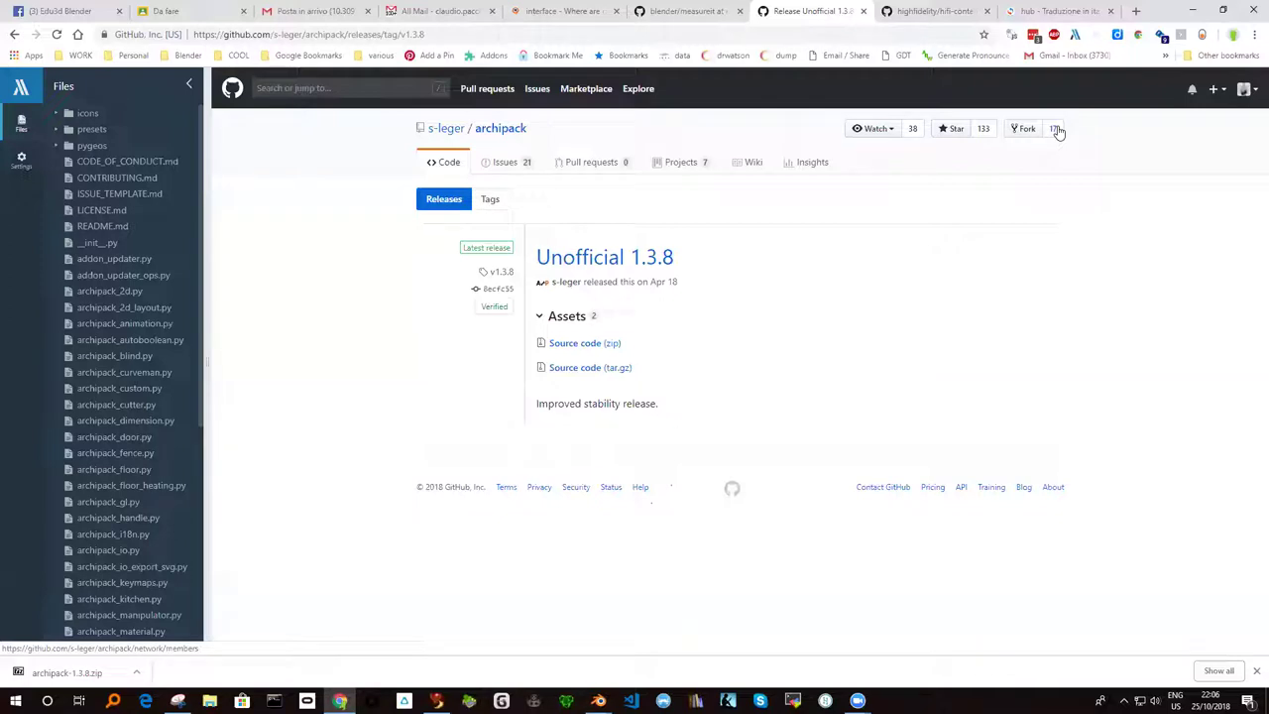
Step: Open the archipack forks list, view one fork, and follow its 'forked from' link back
{"action": "left_click", "coordinate": [1056, 131]}
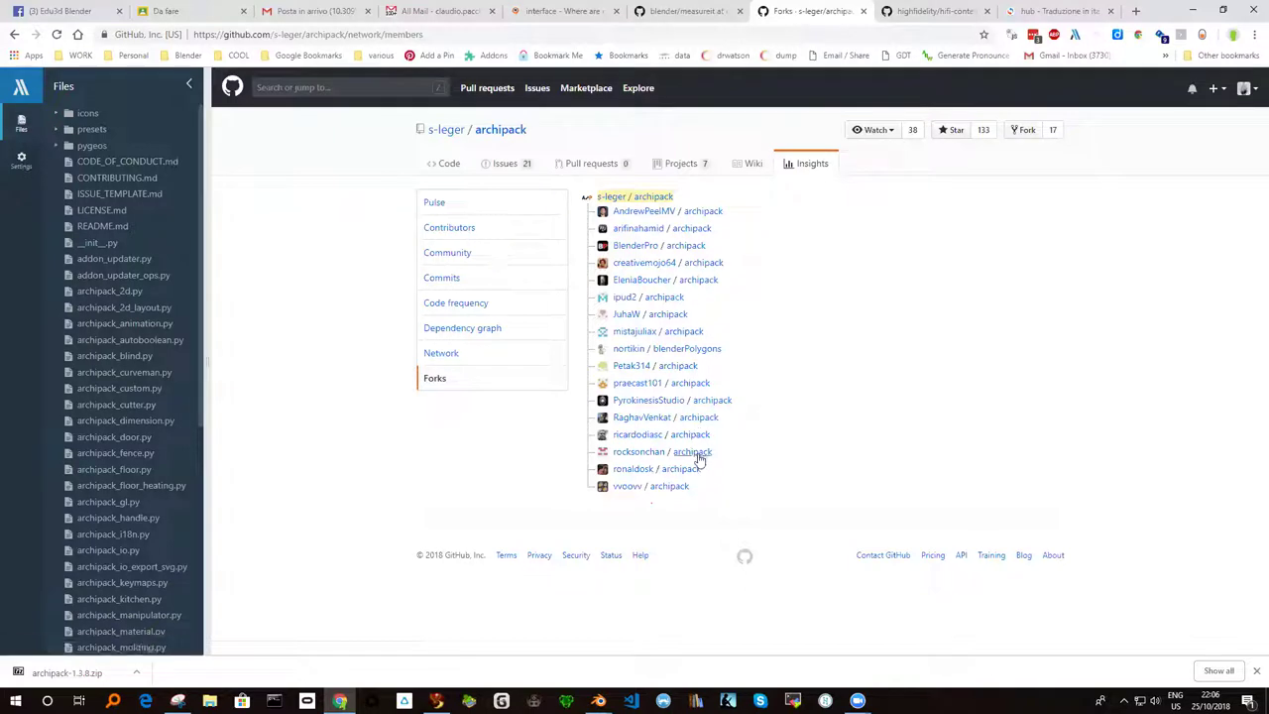
{"action": "left_click", "coordinate": [699, 454]}
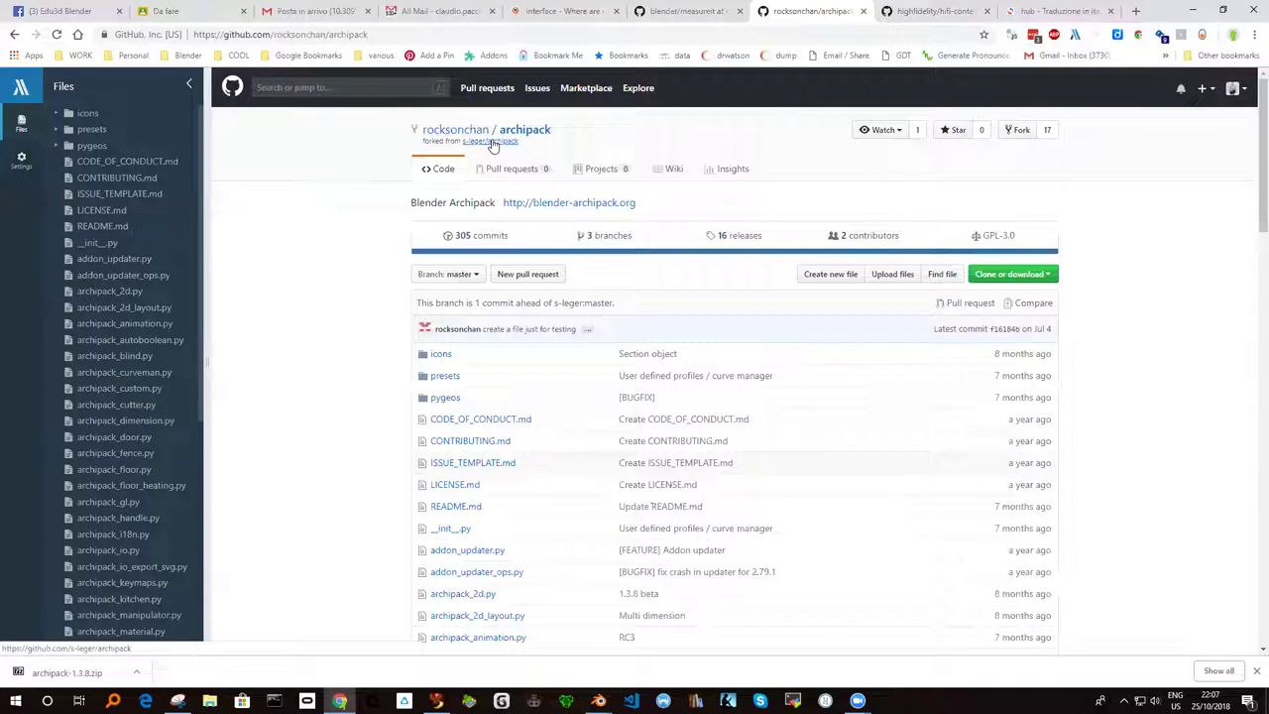
{"action": "left_click", "coordinate": [492, 142]}
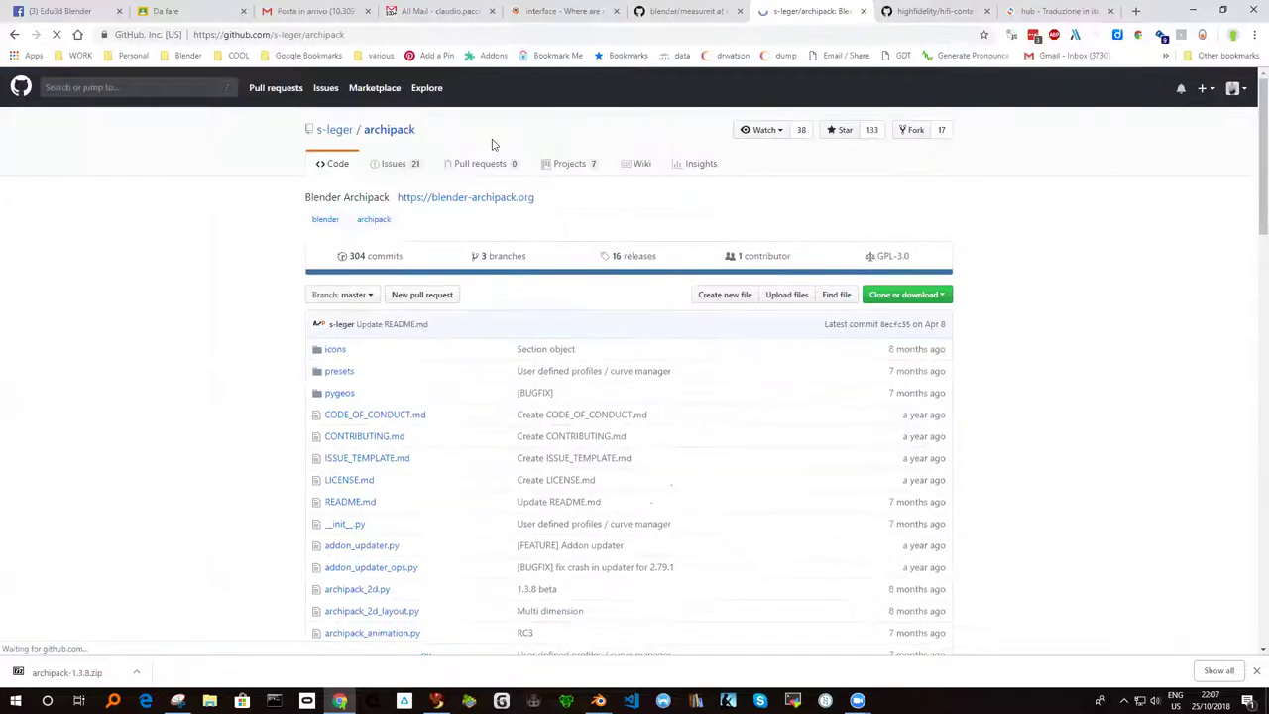
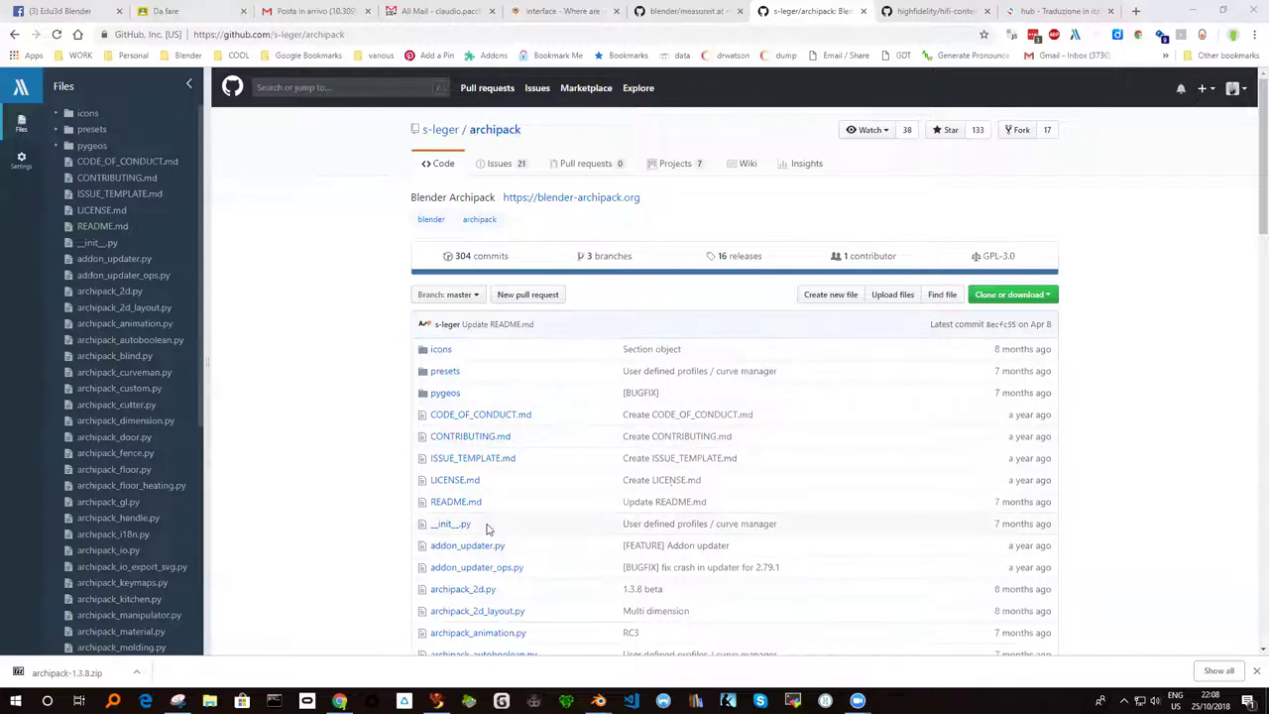
Step: Scroll the archipack repository page and open the actions menu for the downloaded archipack-1.3.8.zip
{"action": "scroll", "coordinate": [486, 526], "scroll_direction": "down", "scroll_amount": 2}
{"action": "scroll", "coordinate": [570, 483], "scroll_direction": "down", "scroll_amount": 1}
{"action": "scroll", "coordinate": [490, 454], "scroll_direction": "down", "scroll_amount": 1}
{"action": "scroll", "coordinate": [454, 447], "scroll_direction": "down", "scroll_amount": 1}
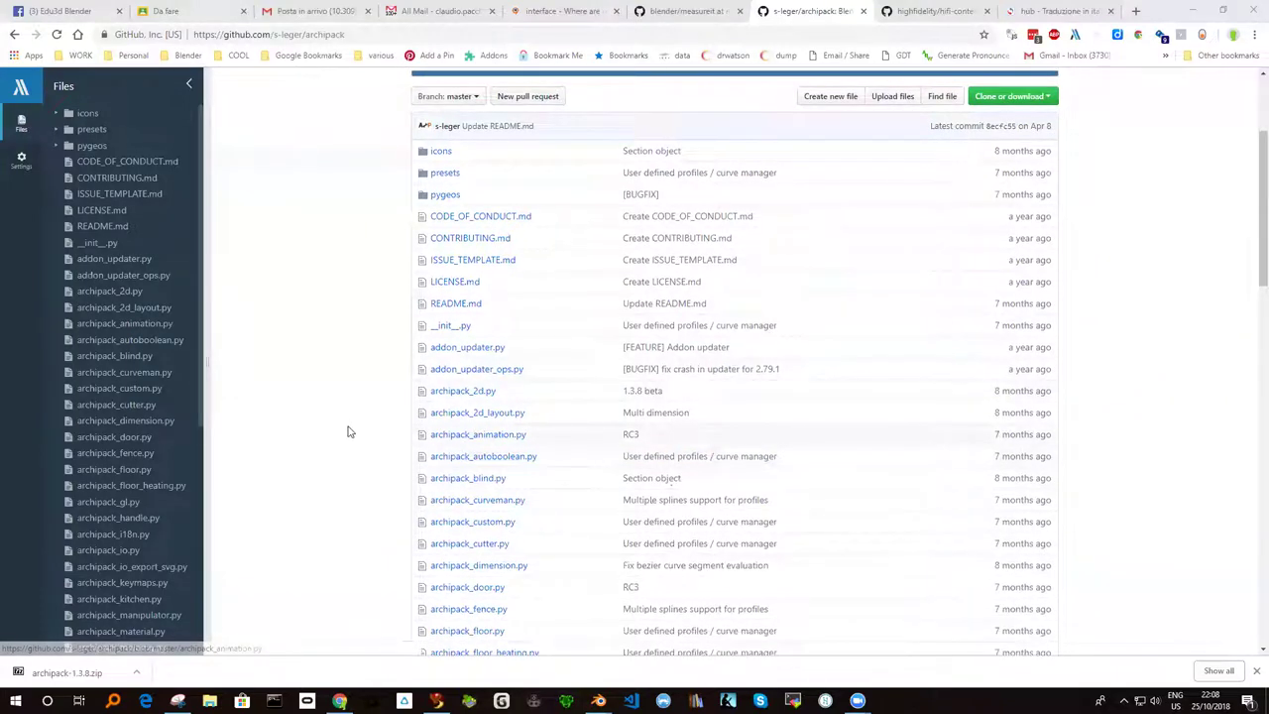
{"action": "scroll", "coordinate": [352, 416], "scroll_direction": "down", "scroll_amount": 4}
{"action": "scroll", "coordinate": [349, 416], "scroll_direction": "up", "scroll_amount": 8}
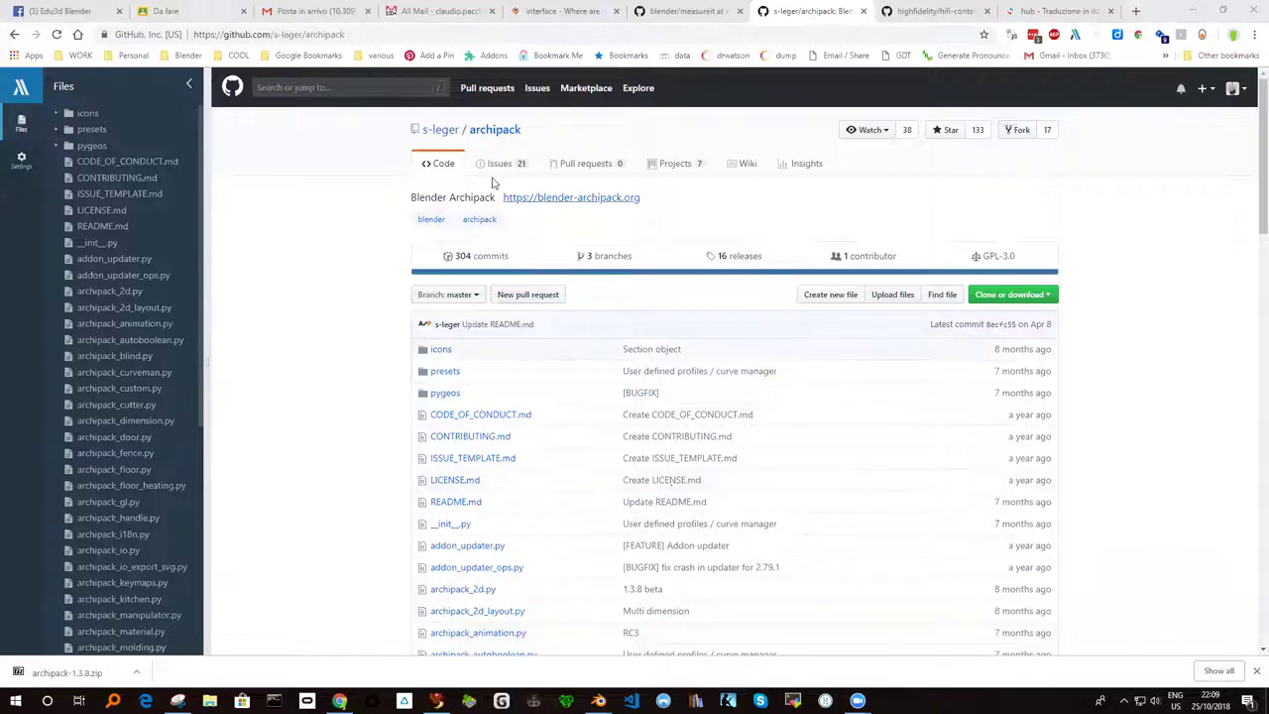
{"action": "left_click", "coordinate": [136, 673]}
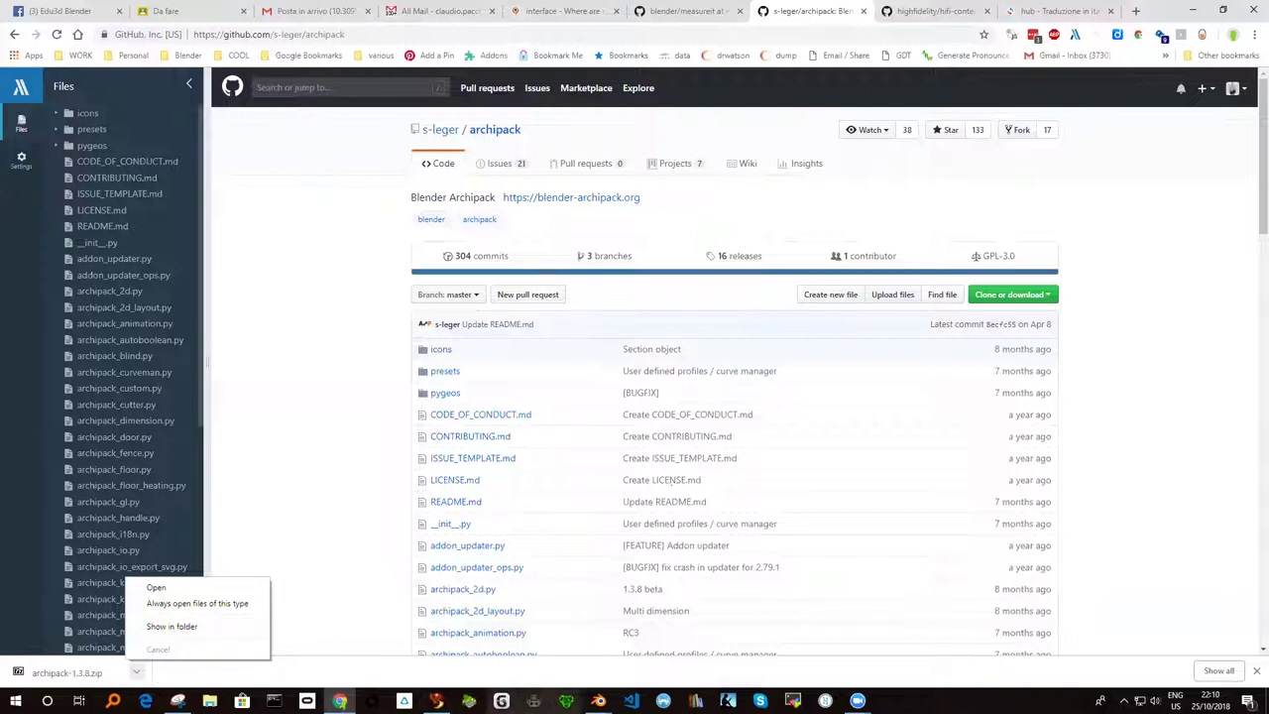
Step: Start Install Add-on from File in Blender's preferences, browse into the Zoom folder, then return to Firestorm
{"action": "left_click", "coordinate": [436, 701]}
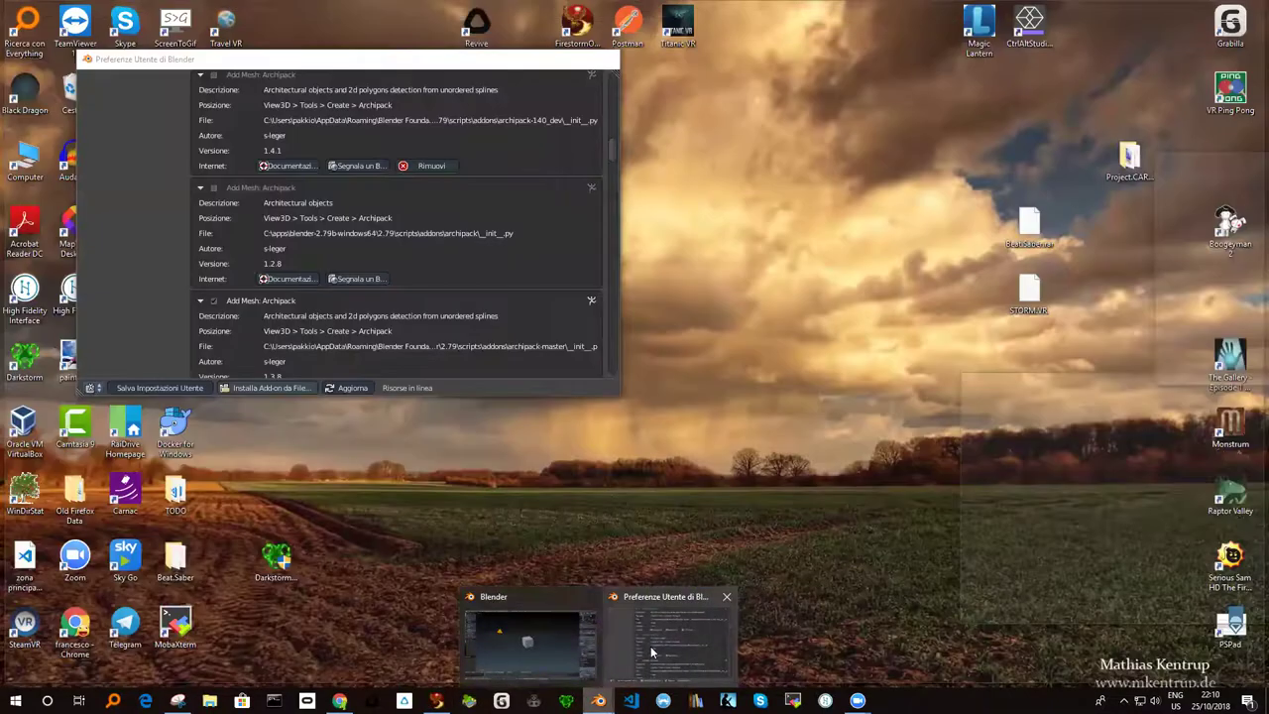
{"action": "mouse_move", "coordinate": [437, 701]}
{"action": "left_click", "coordinate": [651, 645]}
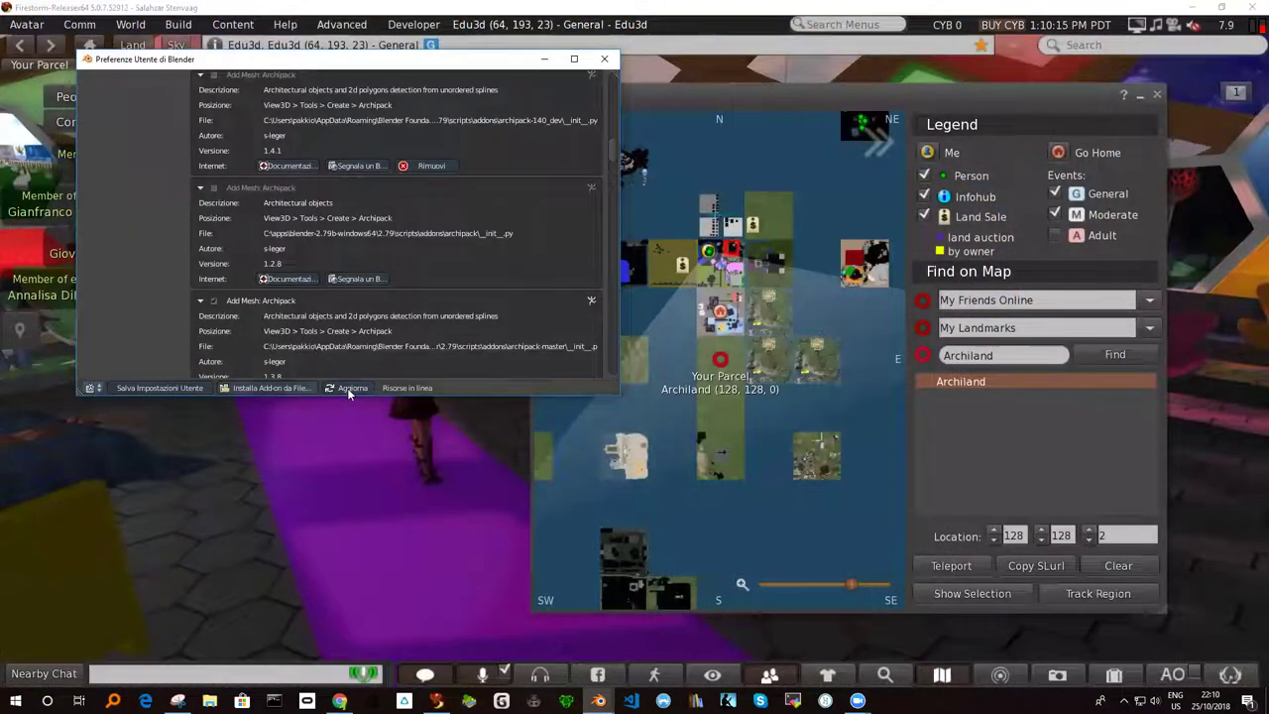
{"action": "left_click", "coordinate": [268, 387]}
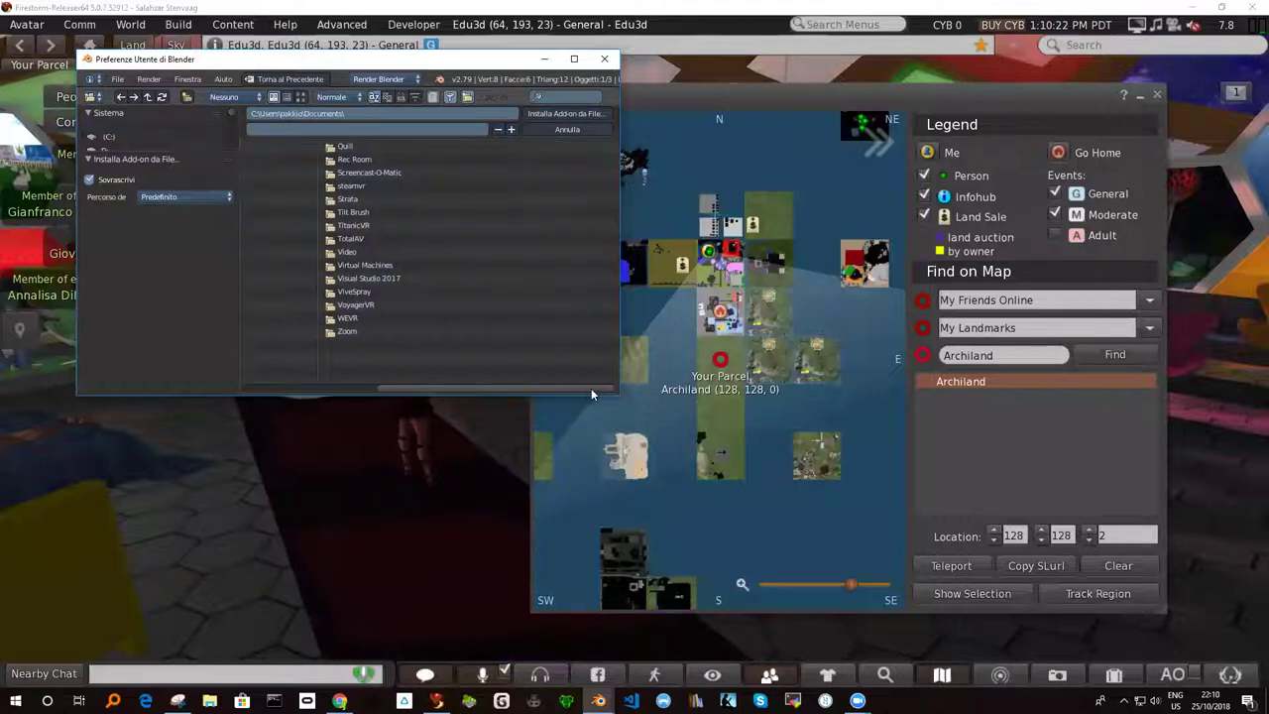
{"action": "left_click", "coordinate": [561, 331]}
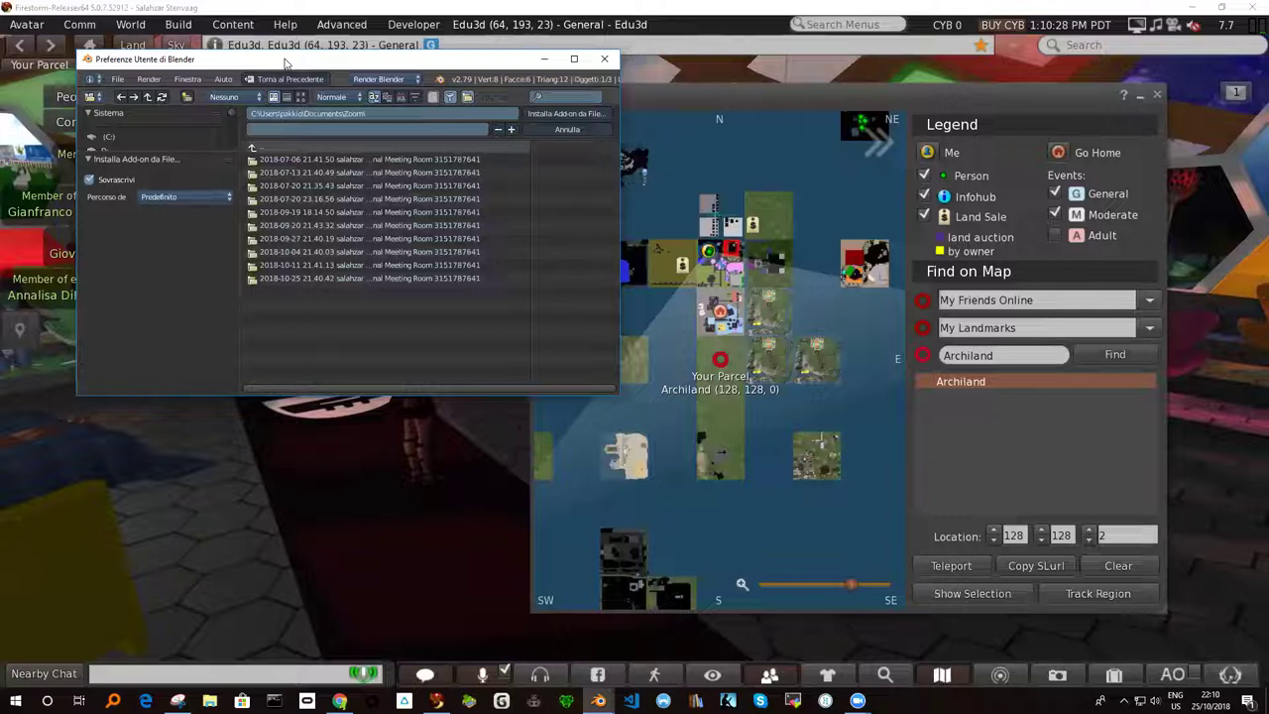
{"action": "left_click_drag", "start_coordinate": [284, 62], "coordinate": [496, 203]}
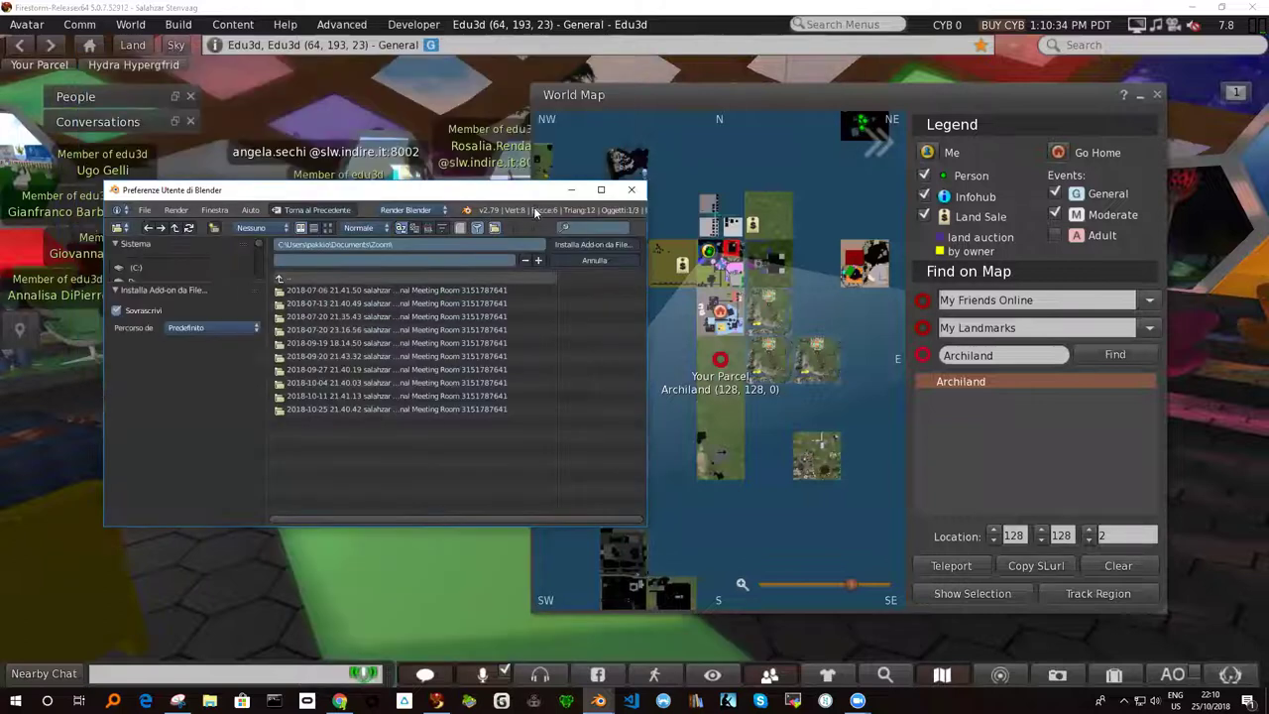
{"action": "left_click", "coordinate": [497, 202]}
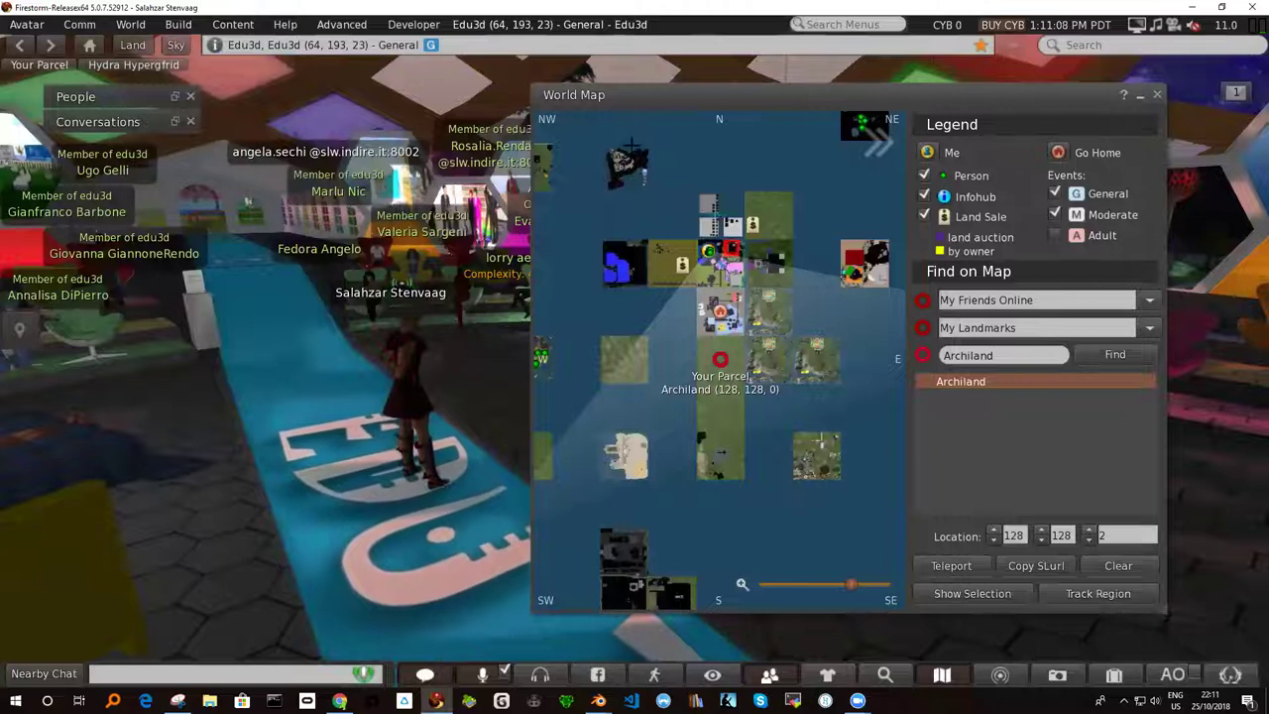
Step: Nudge the World Map window showing Archiland slightly to the left
{"action": "left_click_drag", "start_coordinate": [666, 97], "coordinate": [602, 84]}
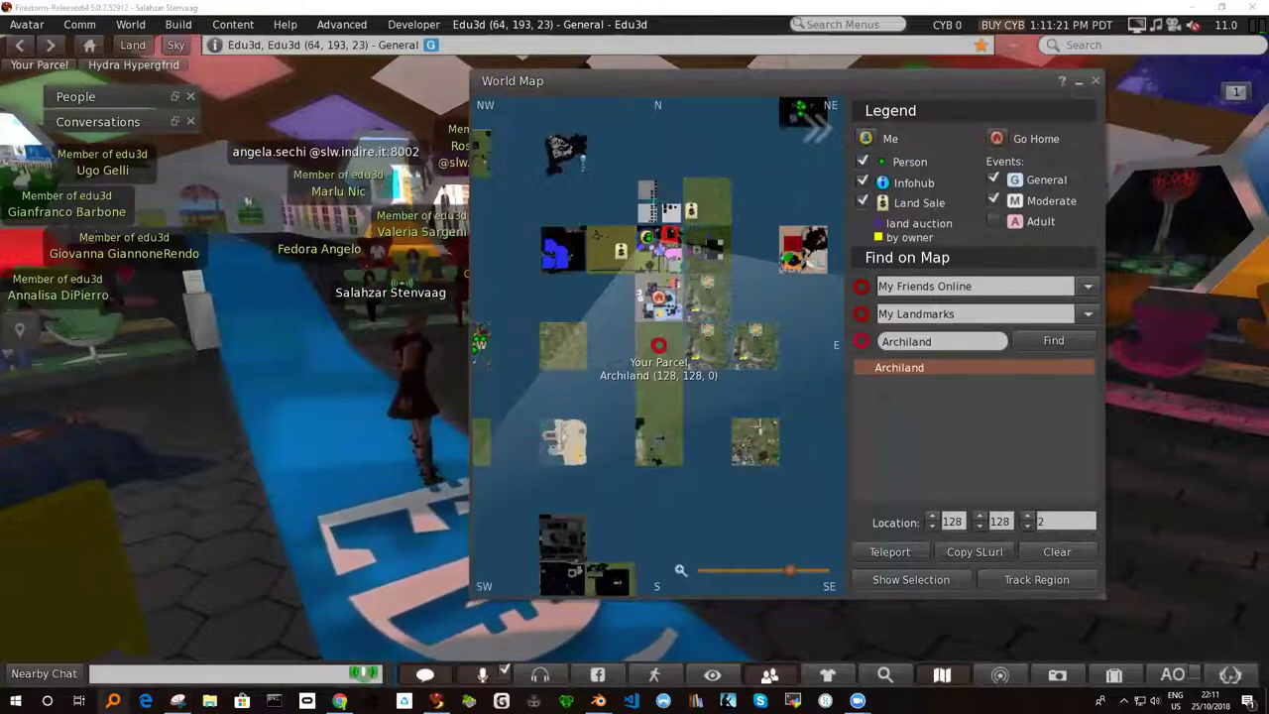
Step: Search 'archimesh' in Everything and open the first result's folder in File Explorer
{"action": "key", "text": "super+1"}
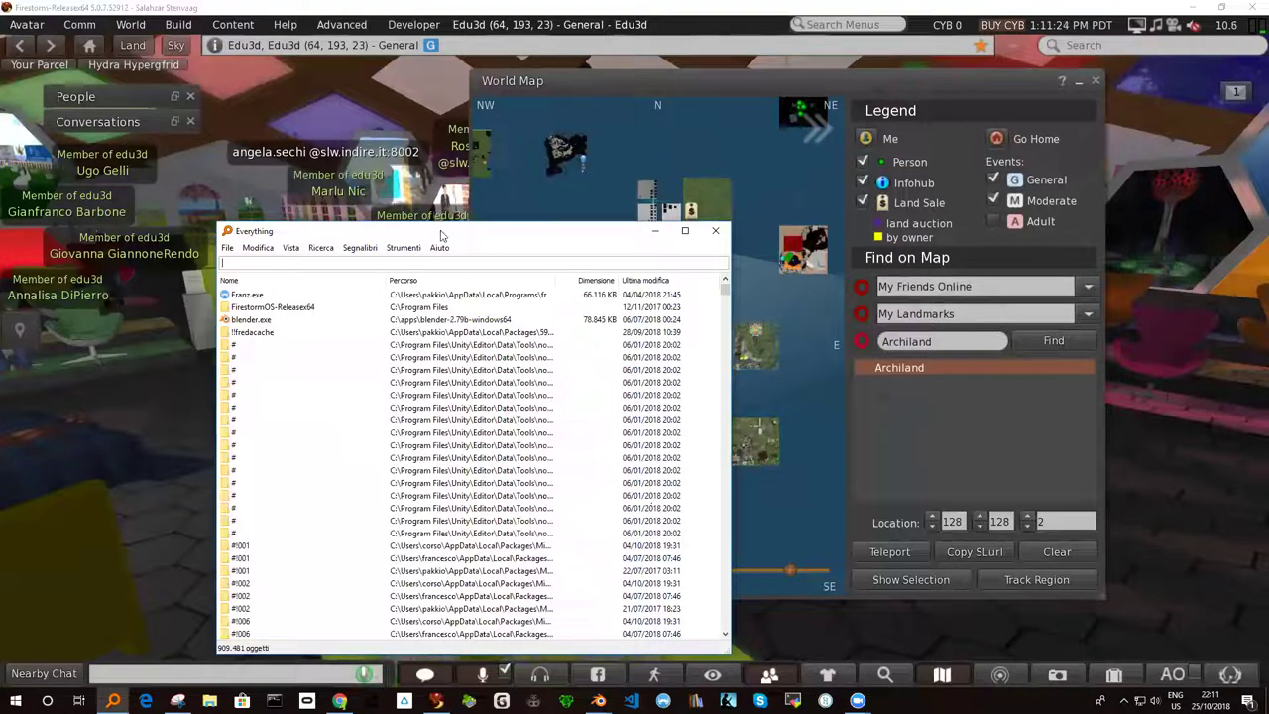
{"action": "left_click_drag", "start_coordinate": [441, 235], "coordinate": [411, 182]}
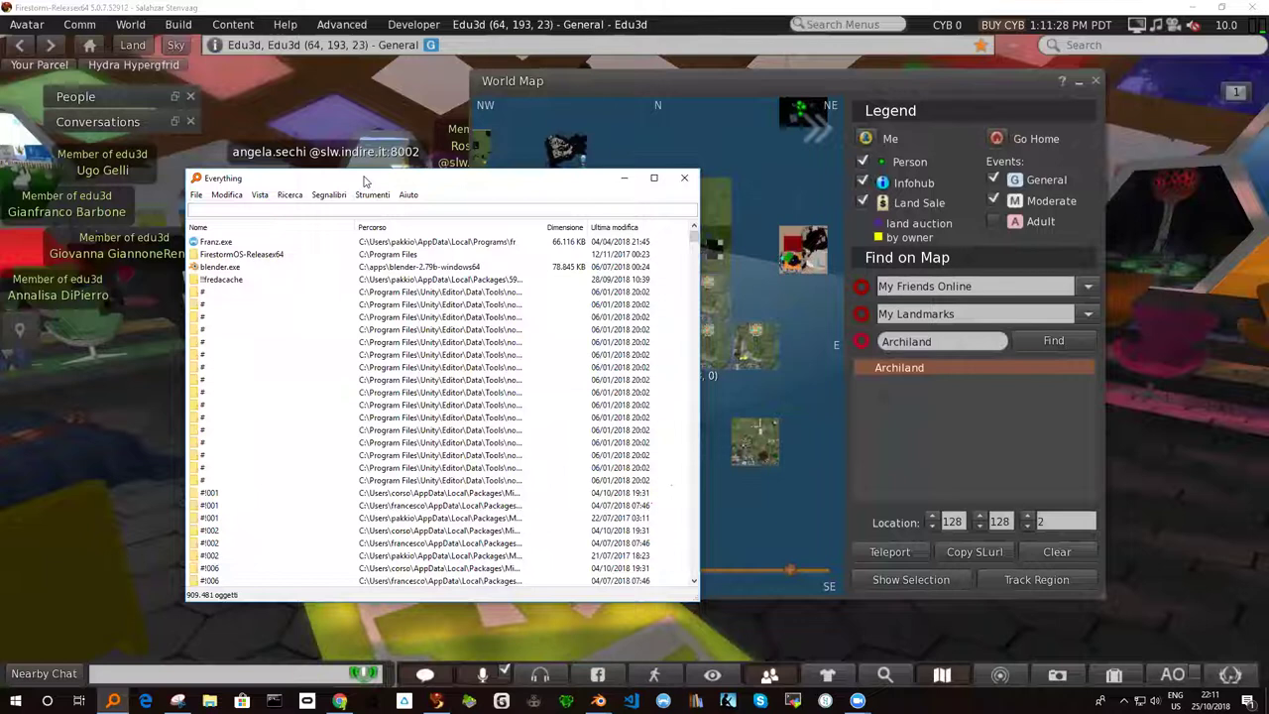
{"action": "left_click_drag", "start_coordinate": [364, 181], "coordinate": [332, 174]}
{"action": "type", "text": "ar"}
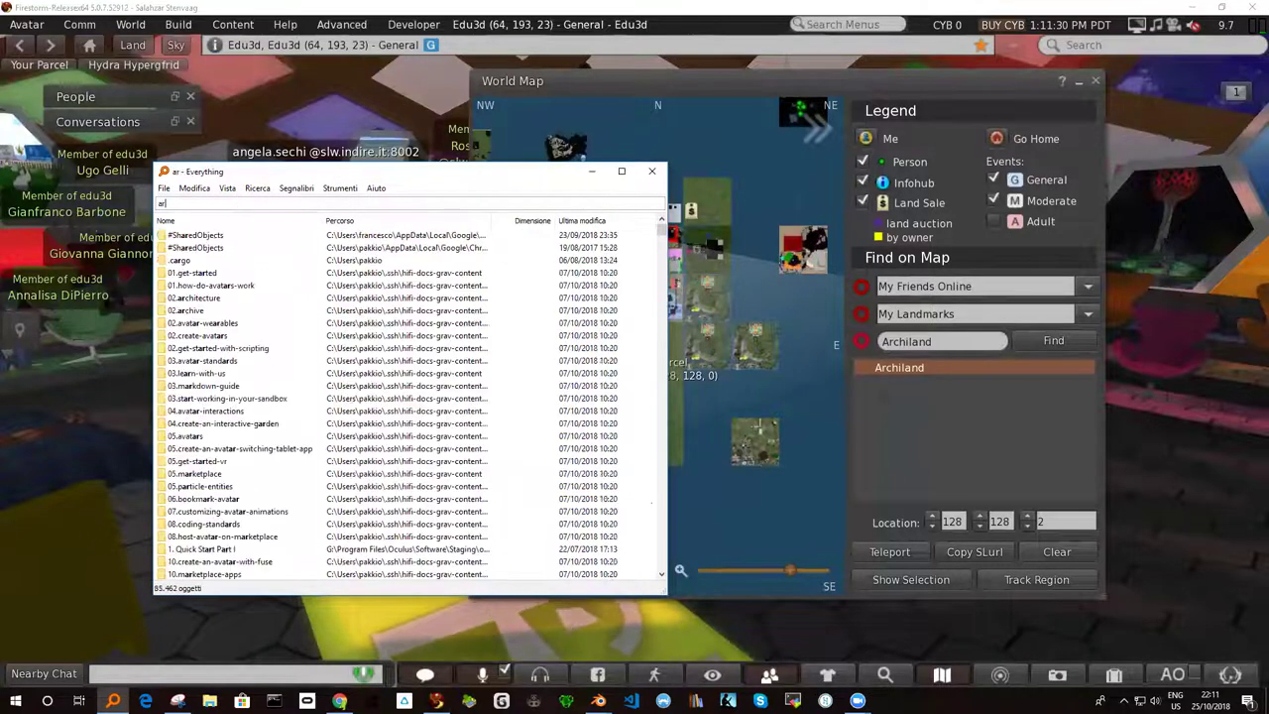
{"action": "type", "text": "chimesh"}
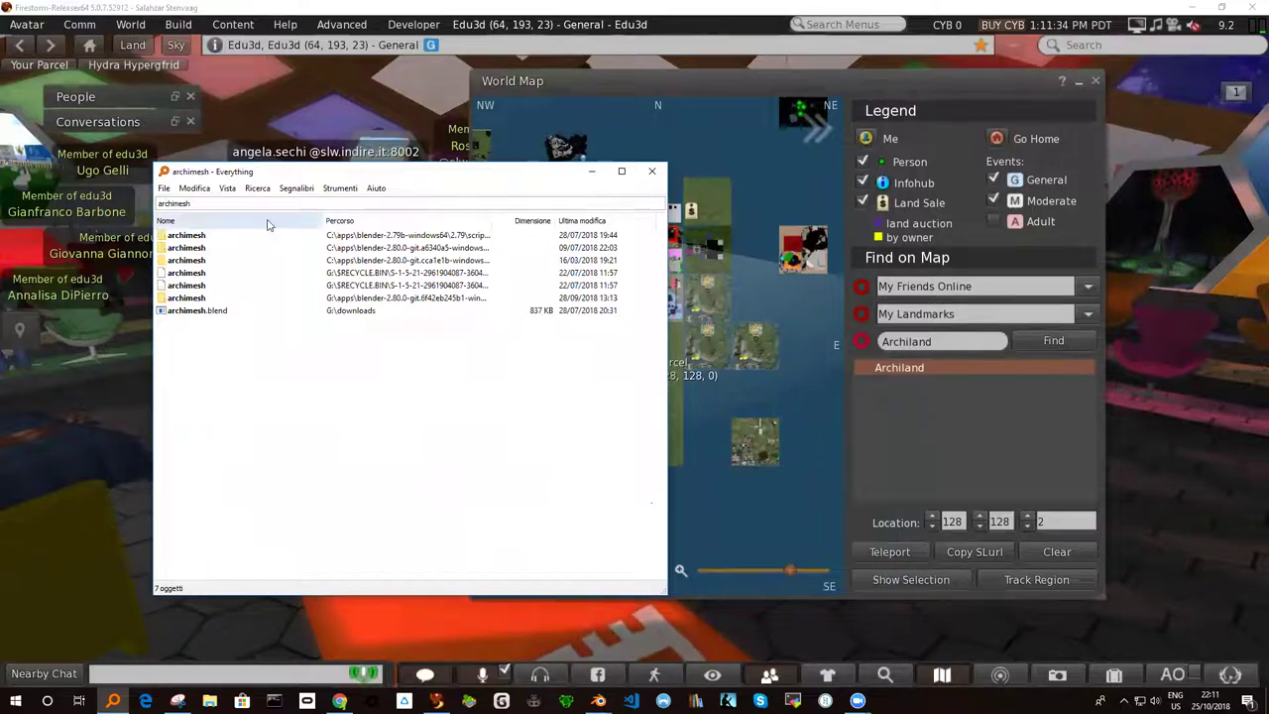
{"action": "left_click", "coordinate": [204, 237]}
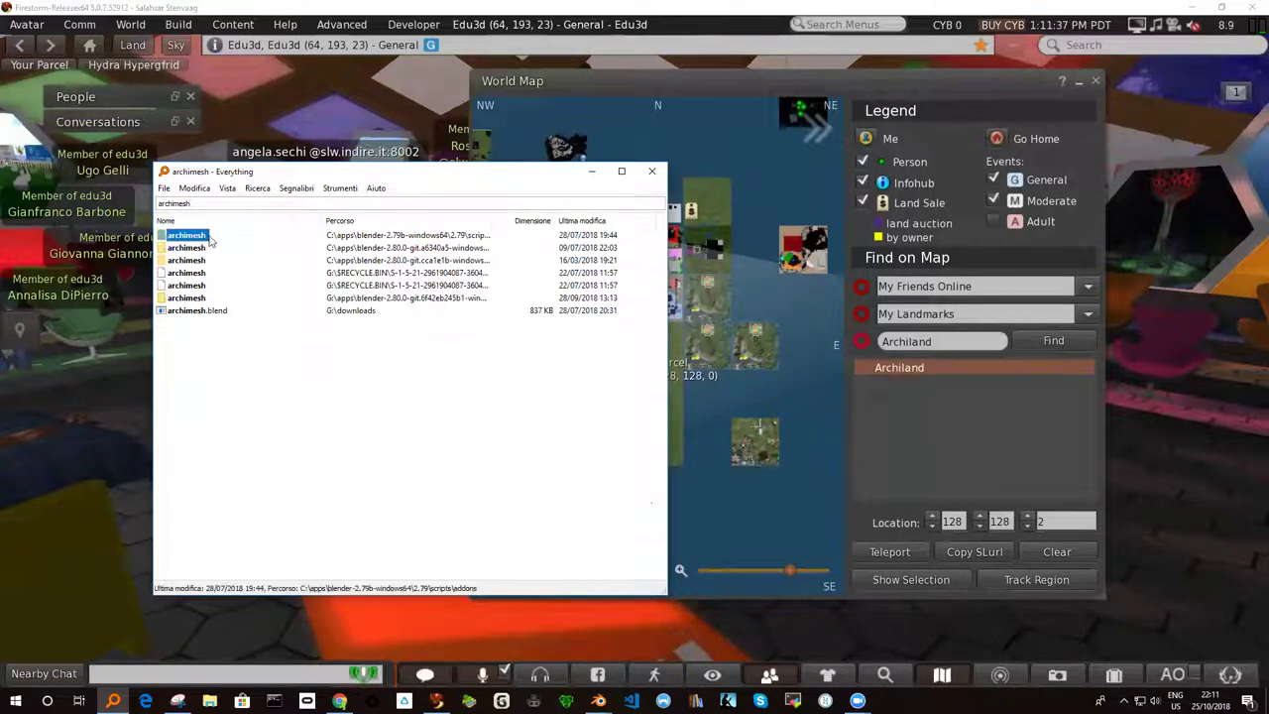
{"action": "left_click_drag", "start_coordinate": [496, 220], "coordinate": [569, 220]}
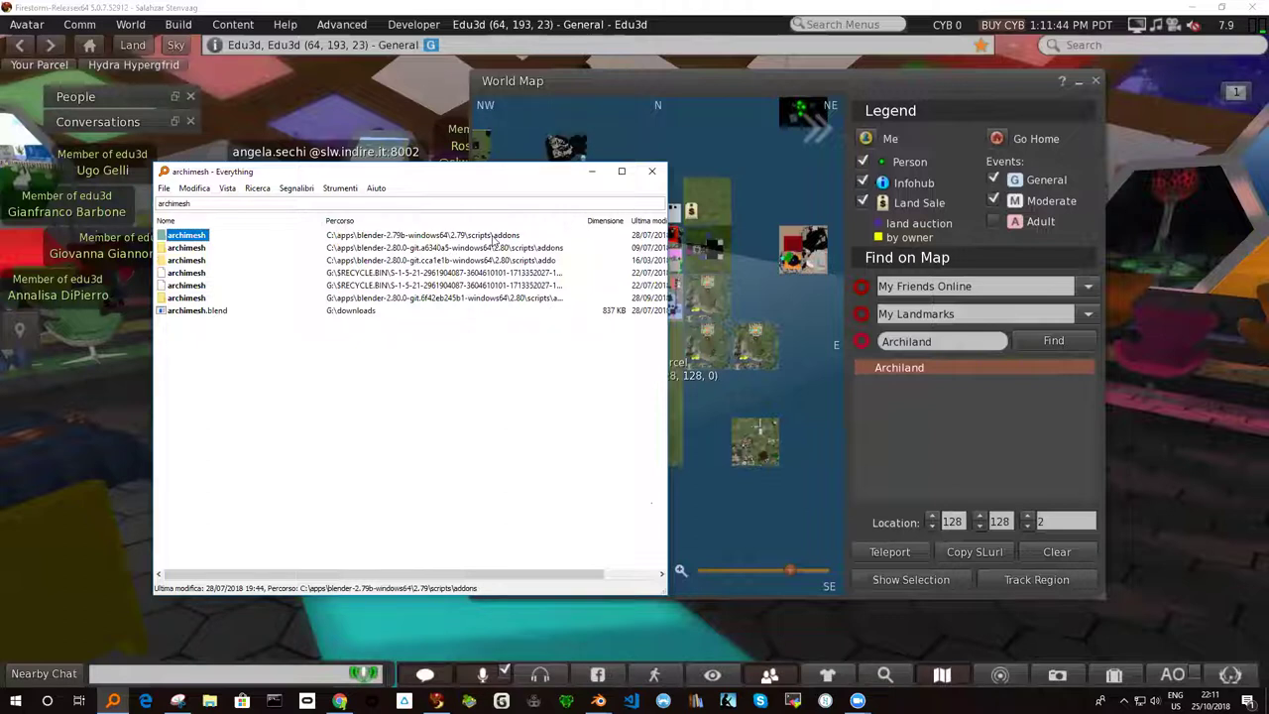
{"action": "right_click", "coordinate": [196, 236]}
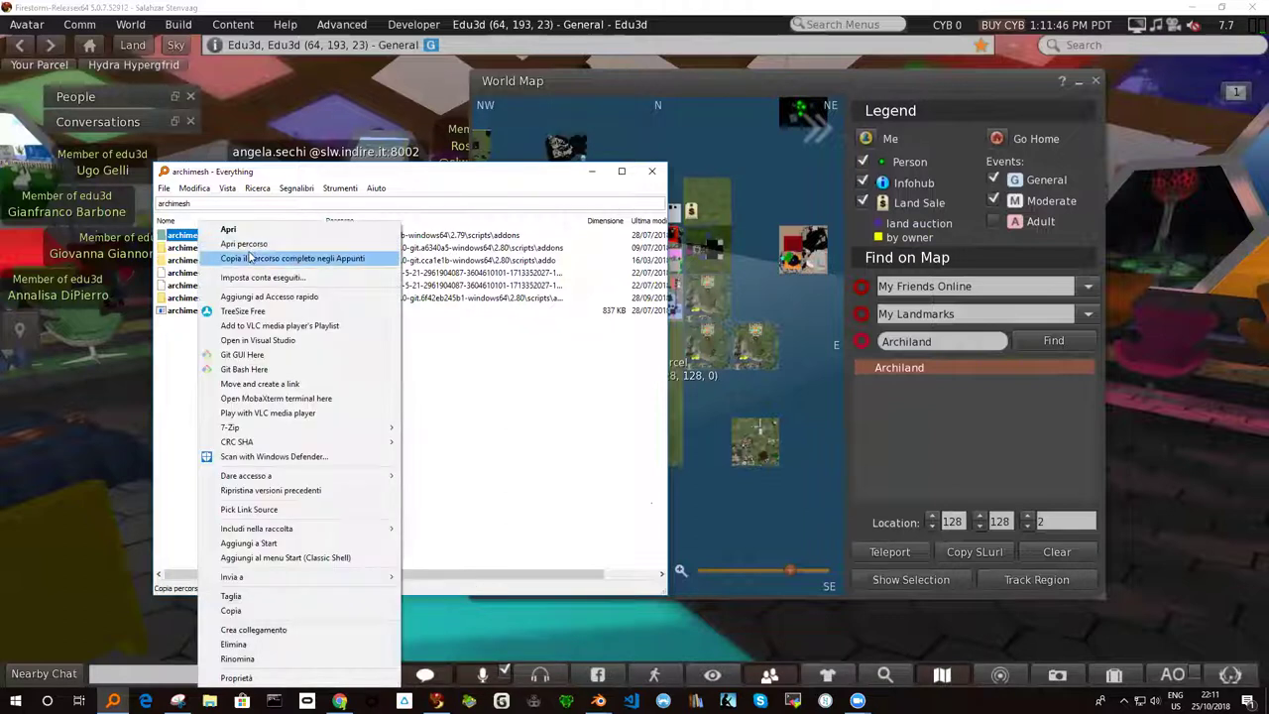
{"action": "left_click", "coordinate": [233, 245]}
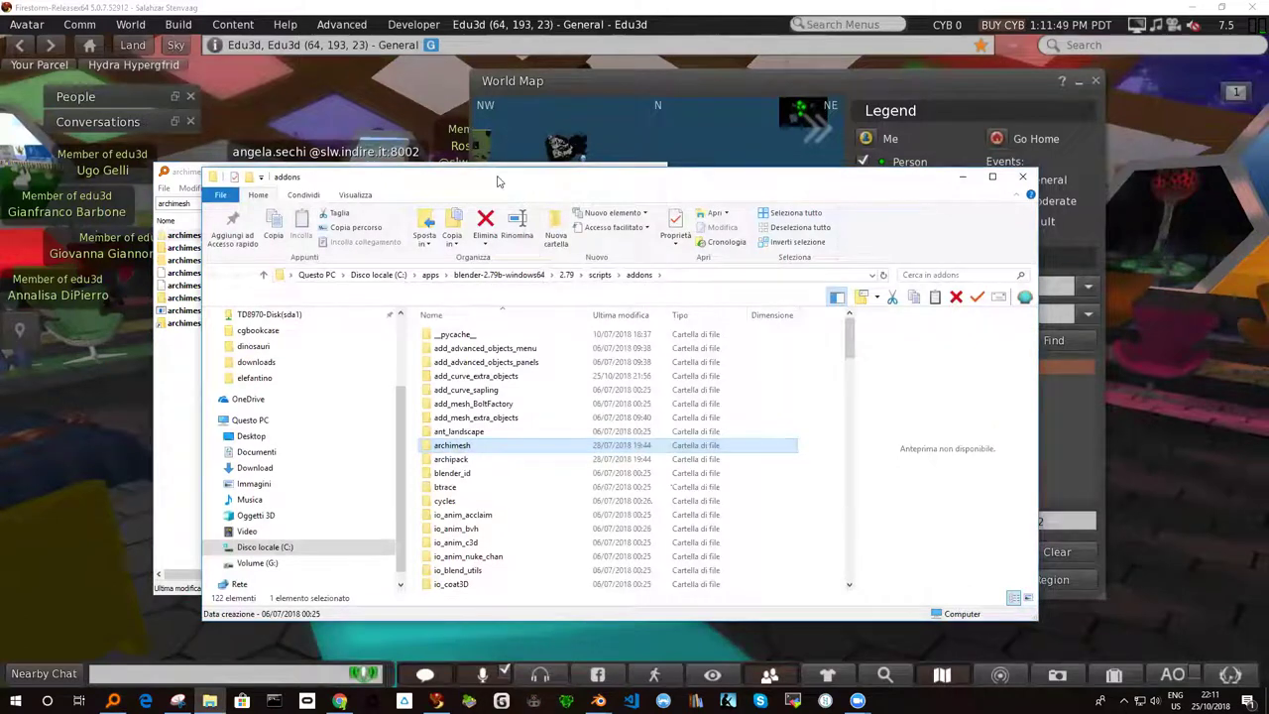
Step: Navigate File Explorer up to scripts and back into Blender 2.79's addons folder
{"action": "left_click_drag", "start_coordinate": [499, 181], "coordinate": [383, 125]}
{"action": "left_click", "coordinate": [484, 218]}
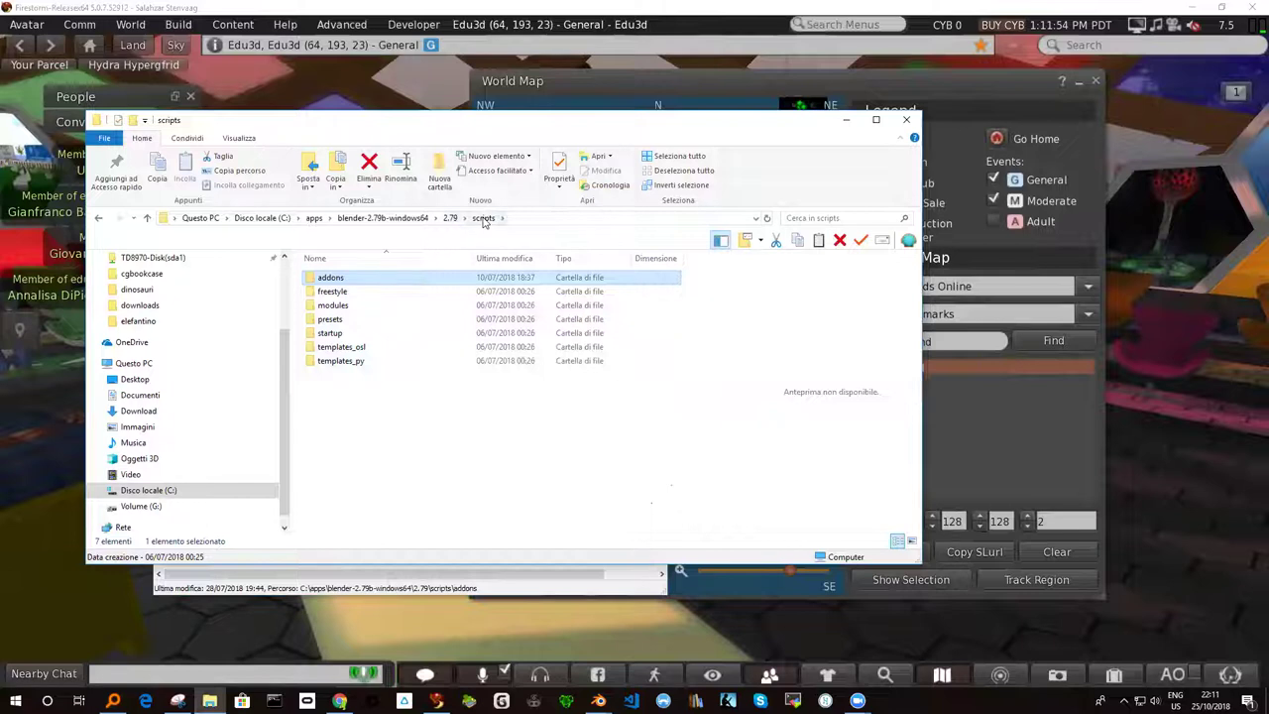
{"action": "double_click", "coordinate": [355, 277]}
{"action": "scroll", "coordinate": [349, 376], "scroll_direction": "down", "scroll_amount": 2}
{"action": "scroll", "coordinate": [346, 377], "scroll_direction": "down", "scroll_amount": 1}
{"action": "scroll", "coordinate": [346, 377], "scroll_direction": "up", "scroll_amount": 2}
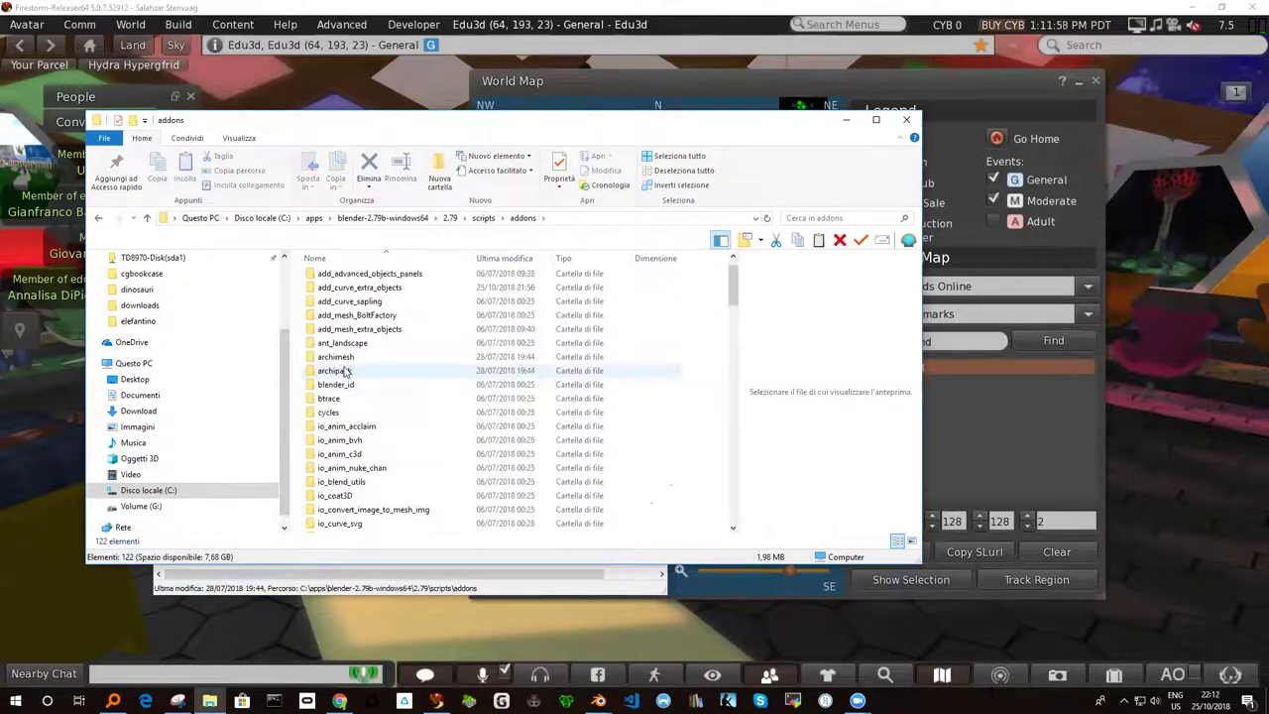
Step: Rename the archimesh folder to archimesh.old and return to Everything
{"action": "left_click", "coordinate": [348, 361]}
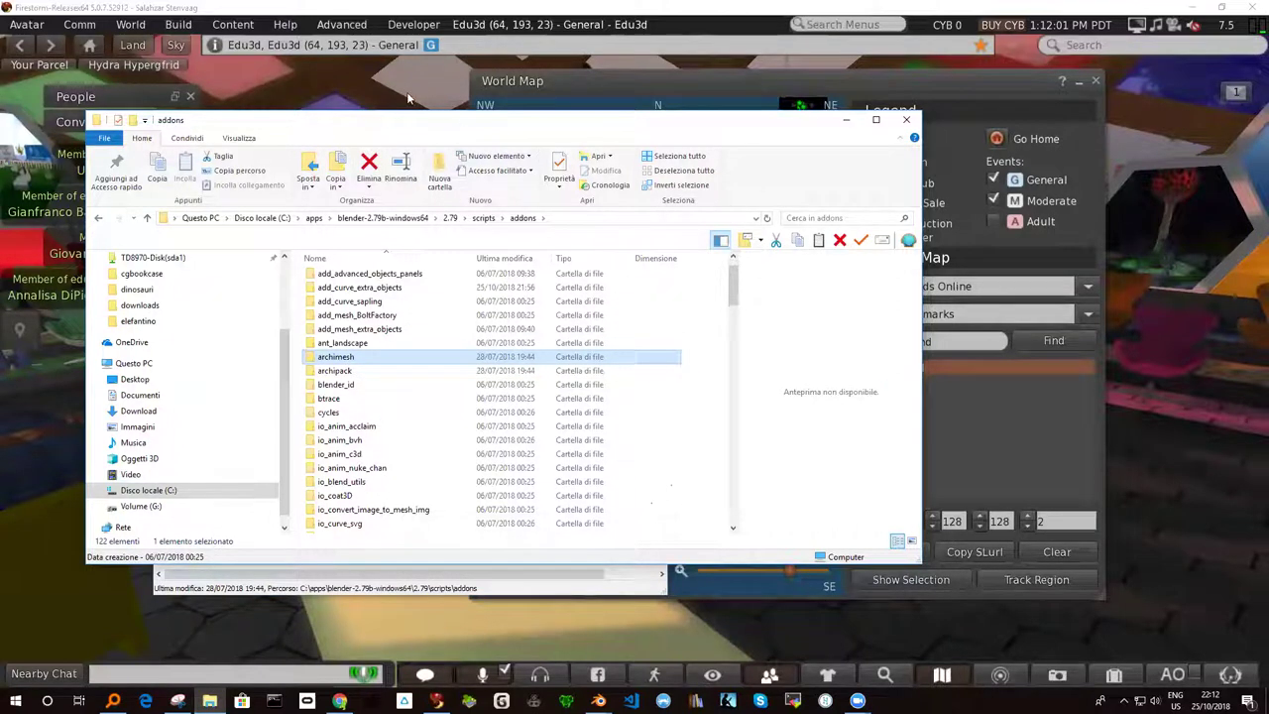
{"action": "left_click_drag", "start_coordinate": [406, 119], "coordinate": [357, 85]}
{"action": "left_click", "coordinate": [310, 323]}
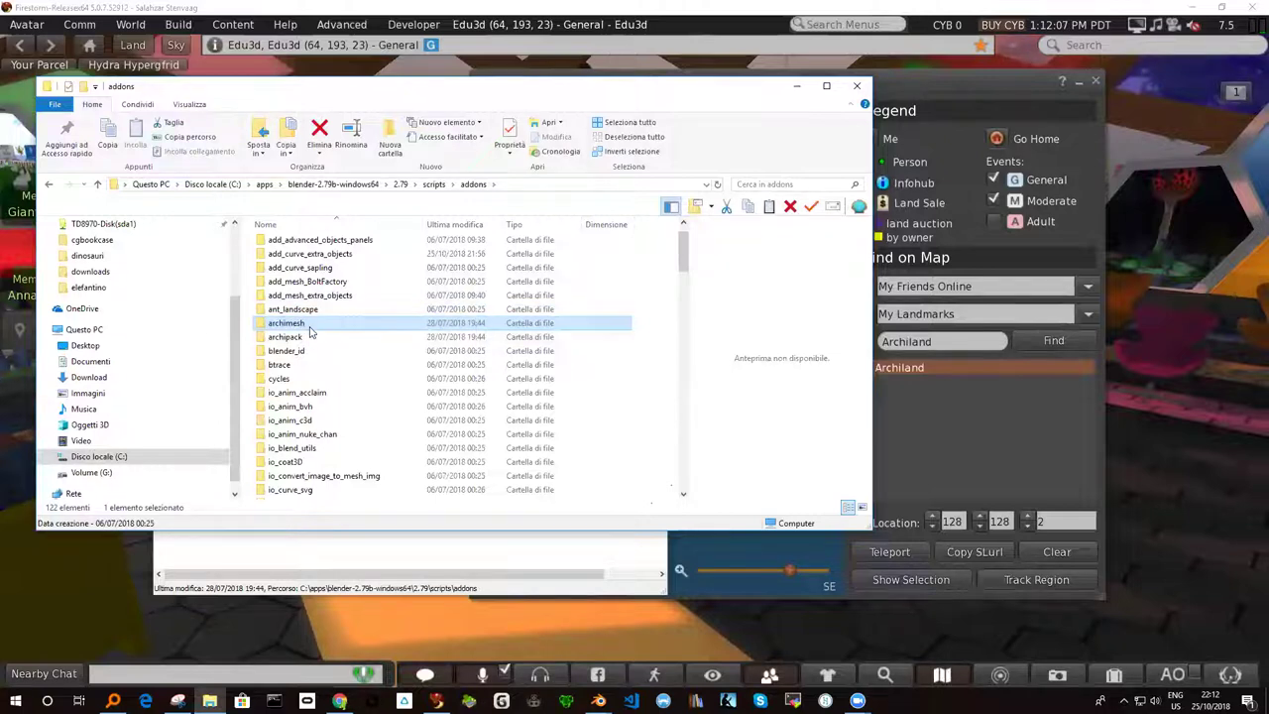
{"action": "left_click", "coordinate": [309, 327]}
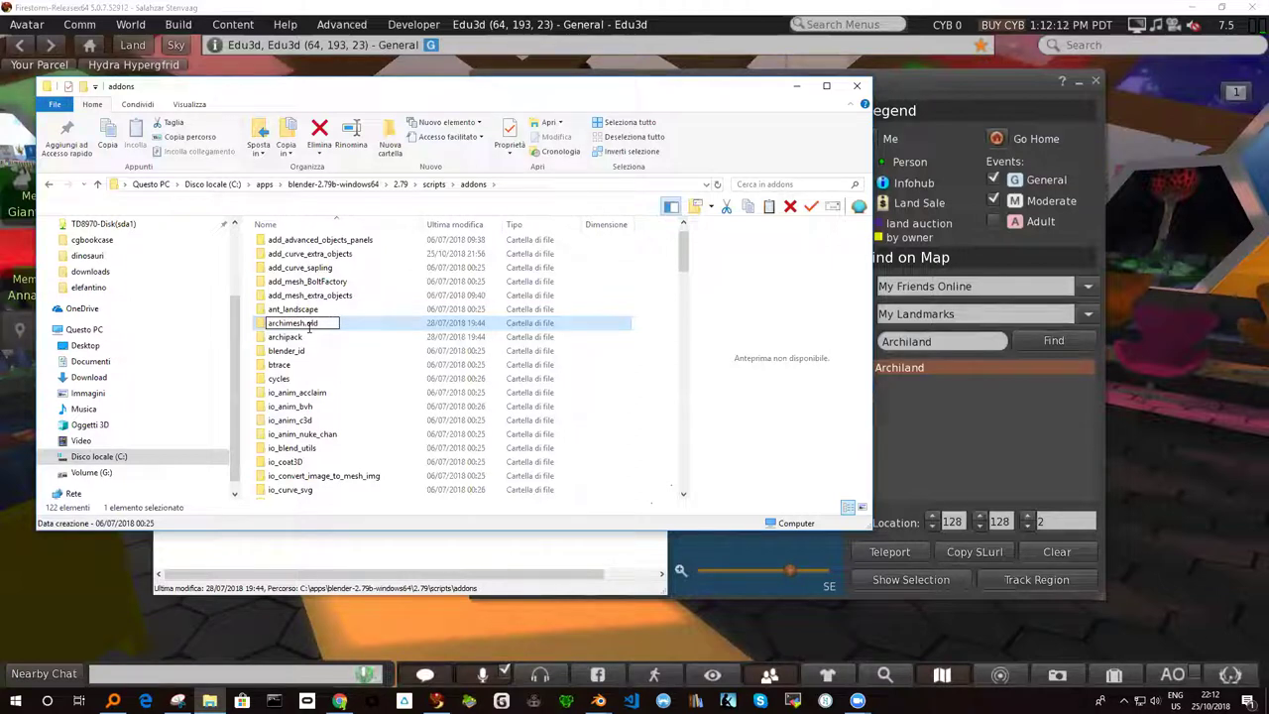
{"action": "key", "text": "Escape"}
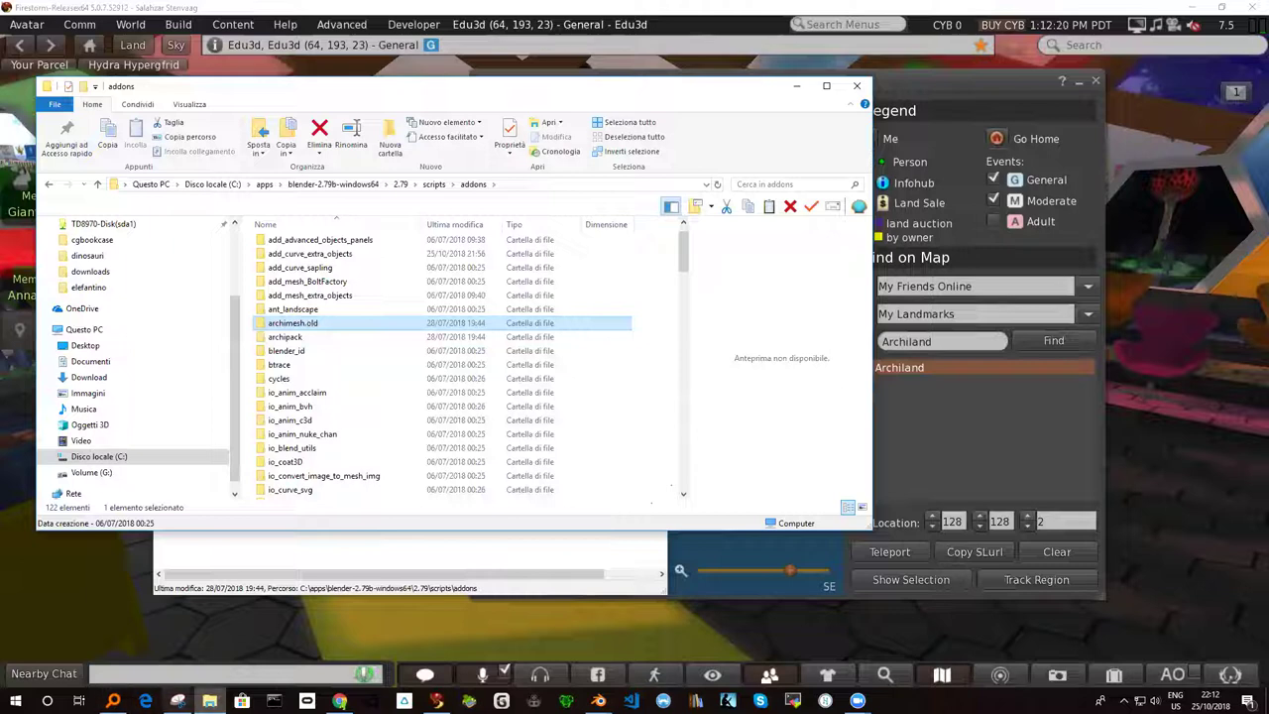
{"action": "left_click", "coordinate": [269, 584]}
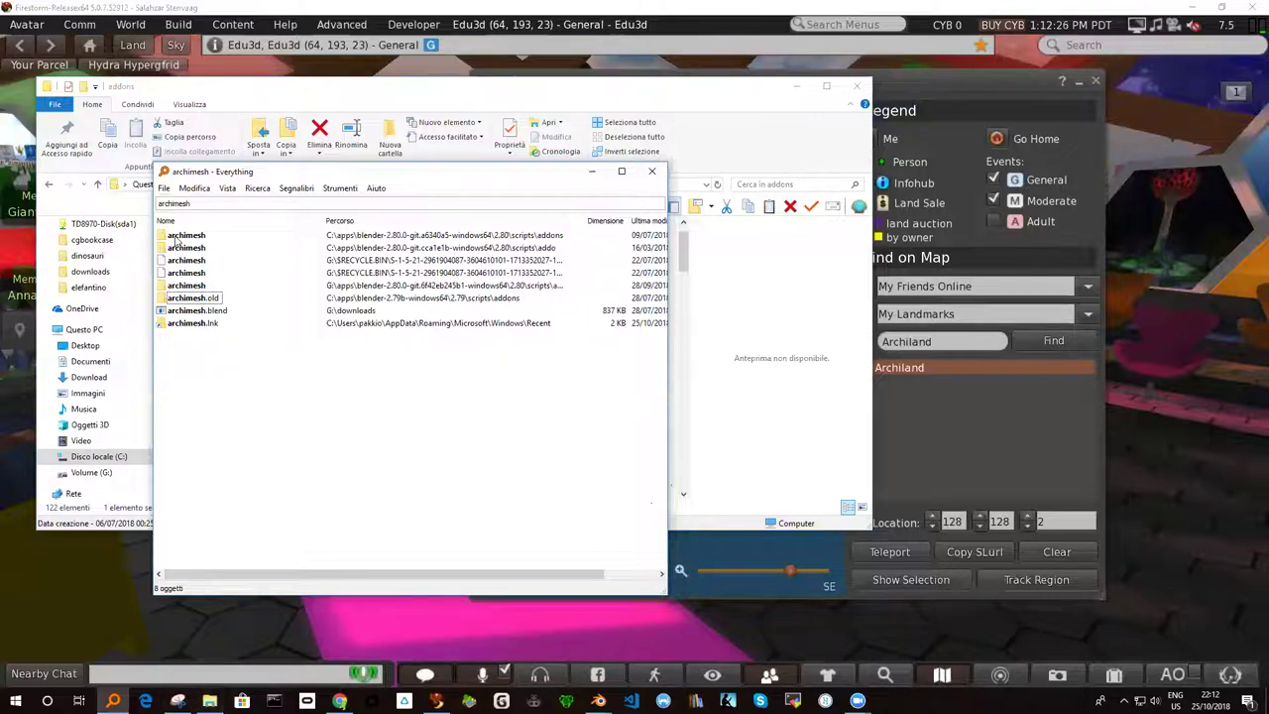
Step: Change the Everything search to '1.3.8' and open archipack-1.3.8.zip from Downloads in 7-Zip
{"action": "left_click", "coordinate": [216, 203]}
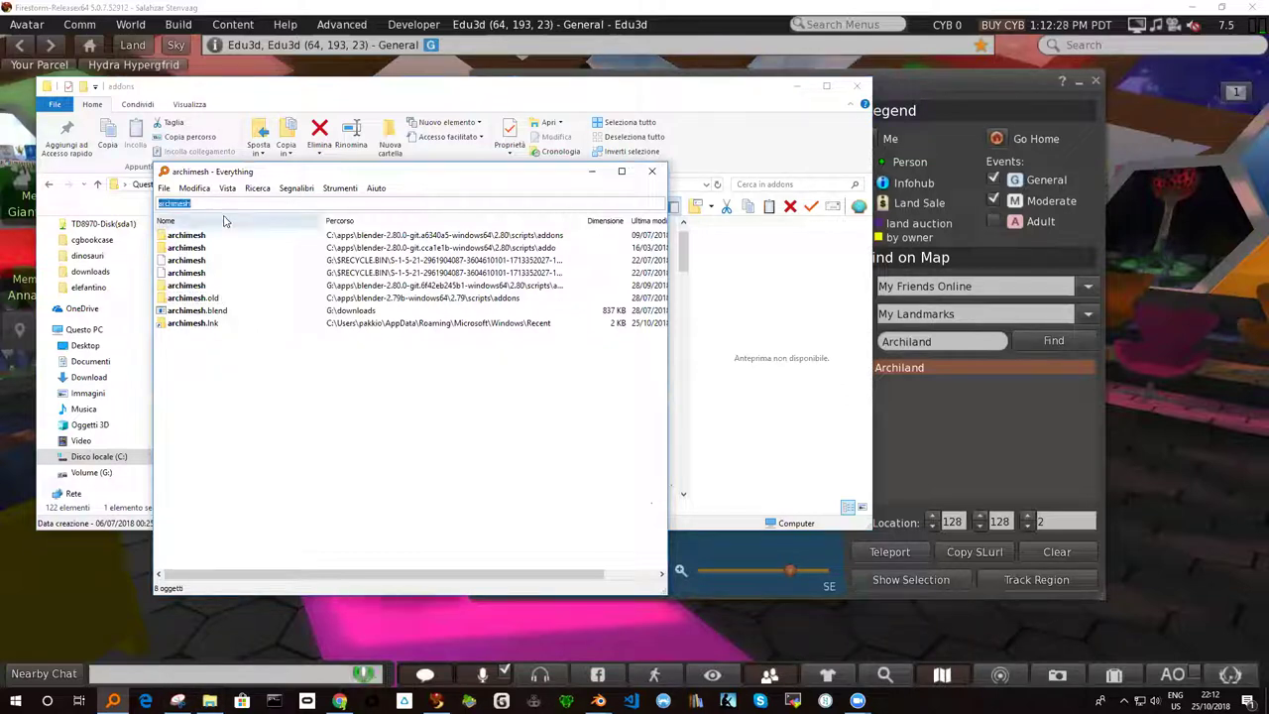
{"action": "type", "text": " 1"}
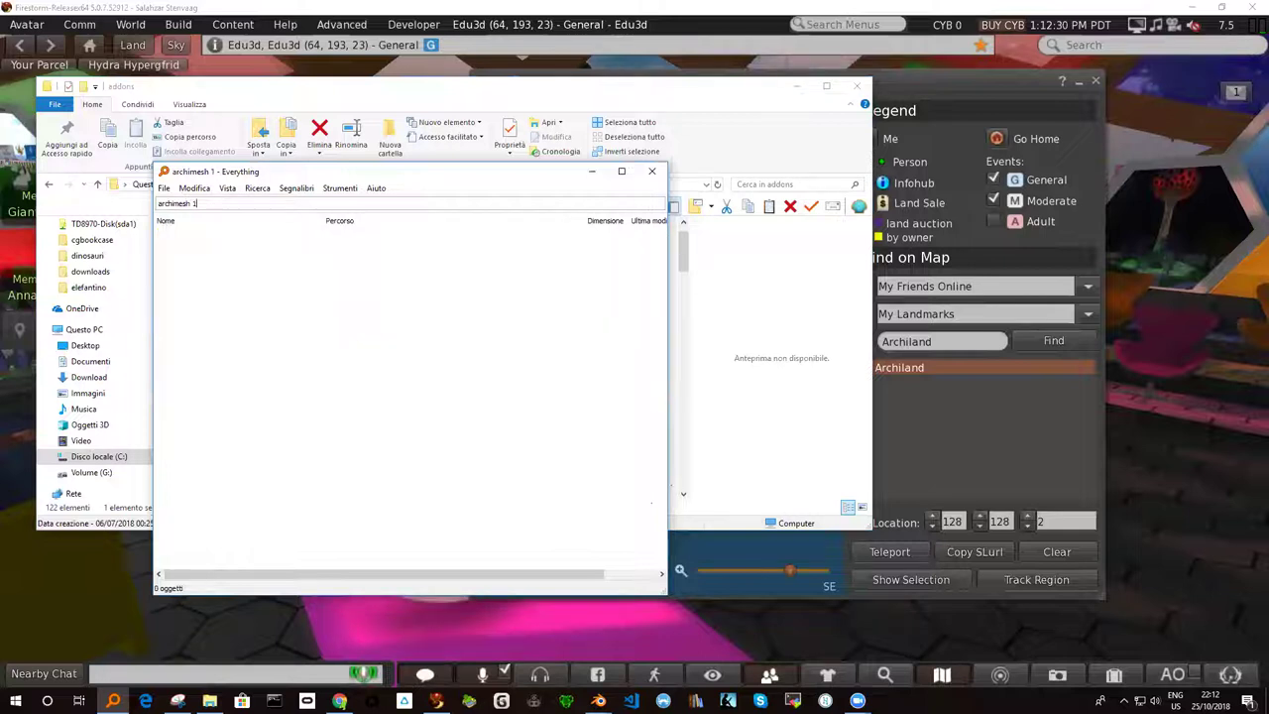
{"action": "type", "text": ".3."}
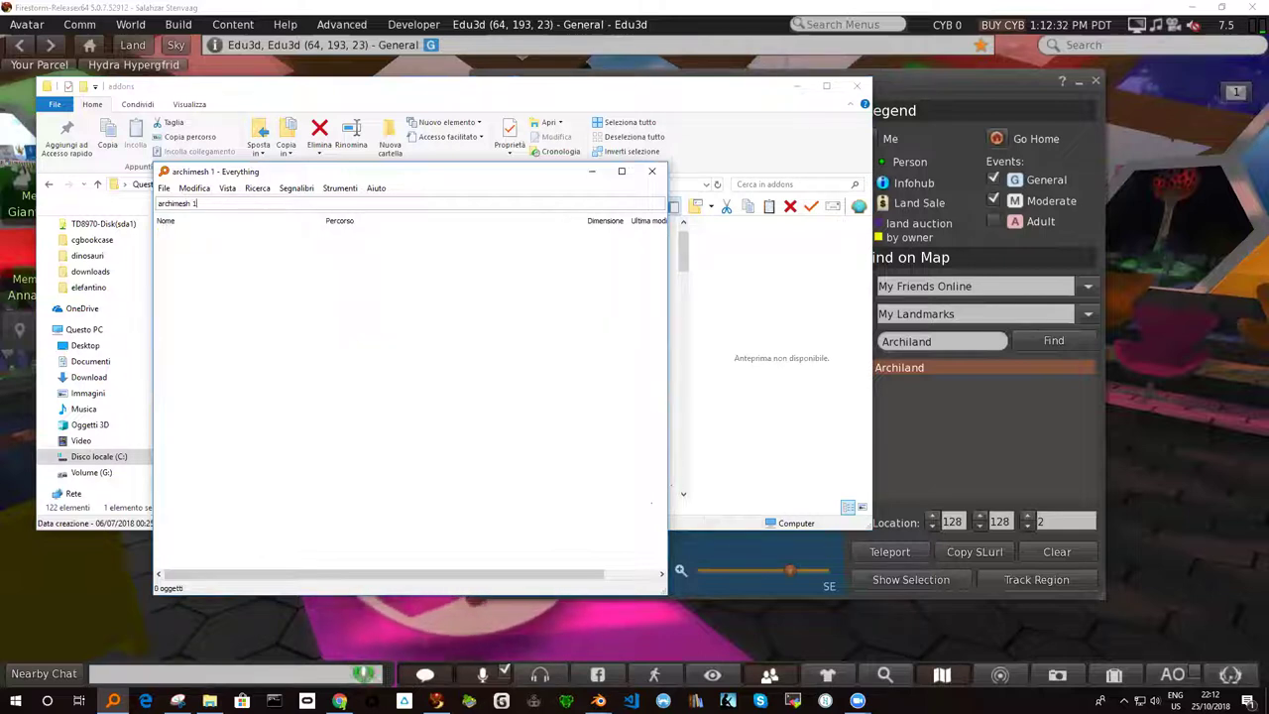
{"action": "type", "text": "8"}
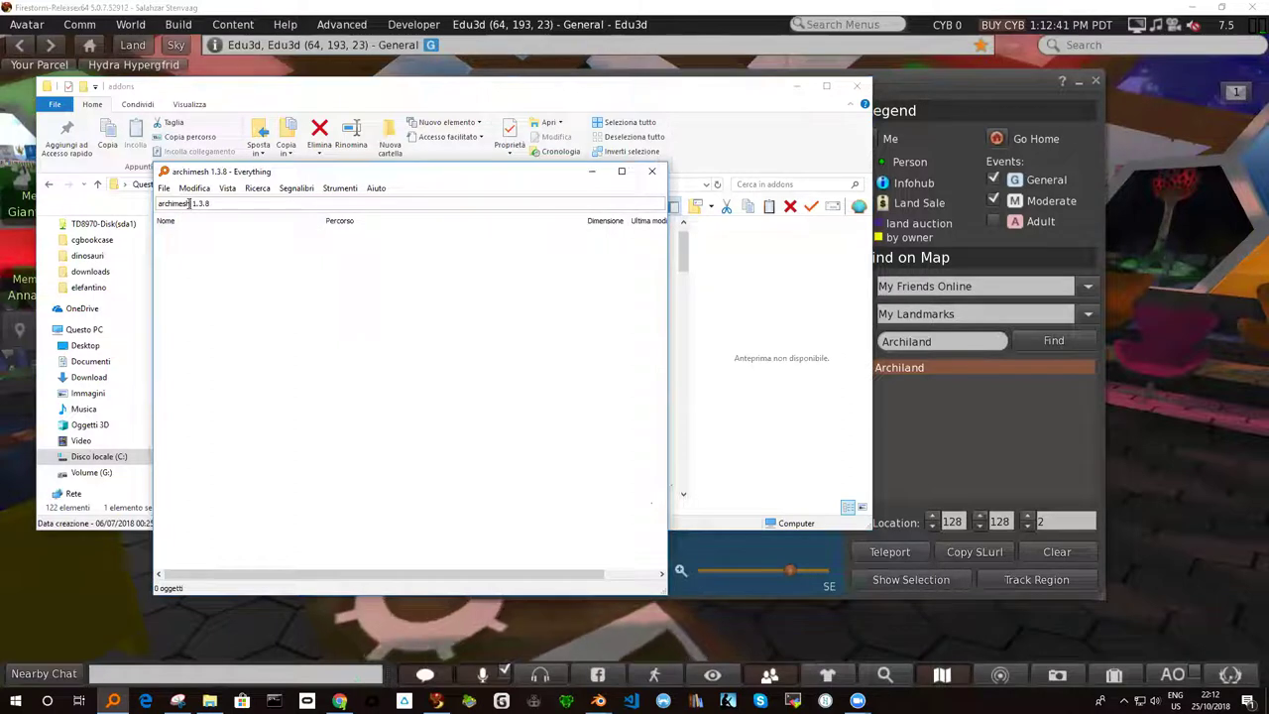
{"action": "left_click", "coordinate": [188, 203]}
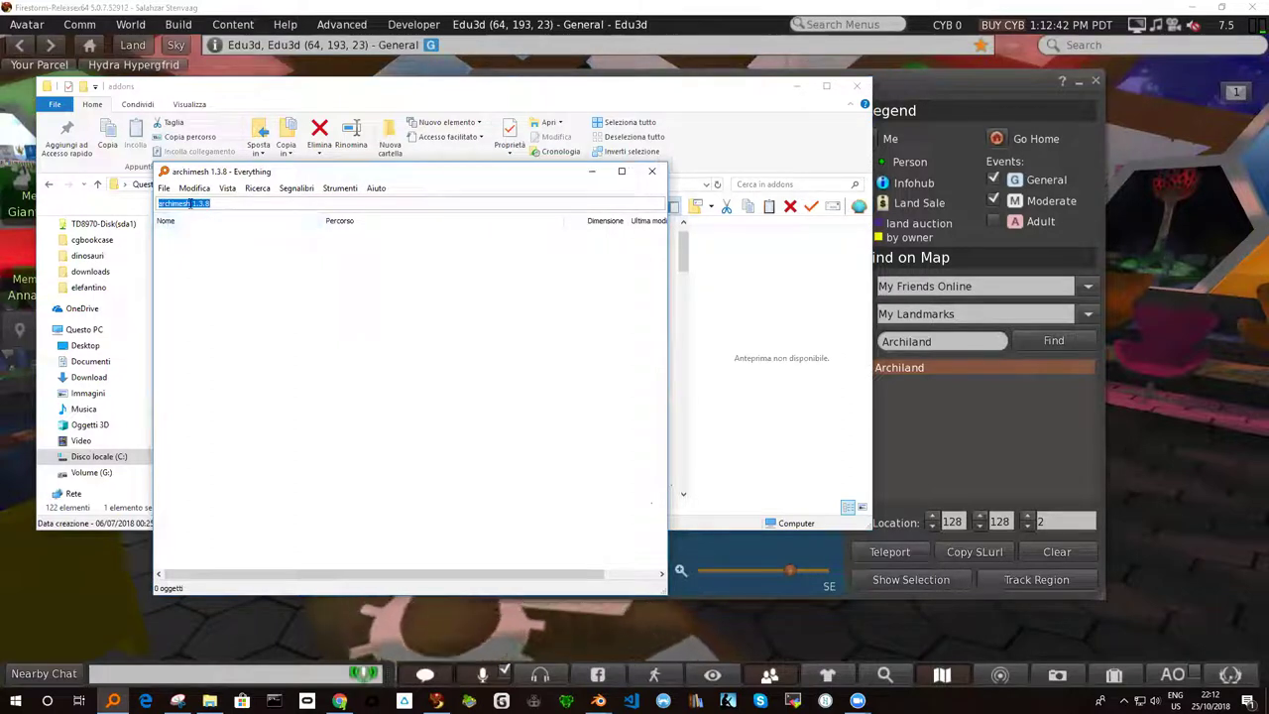
{"action": "left_click", "coordinate": [188, 203]}
{"action": "key", "text": "BackSpace"}
{"action": "key", "text": "BackSpace"}
{"action": "key", "text": "BackSpace"}
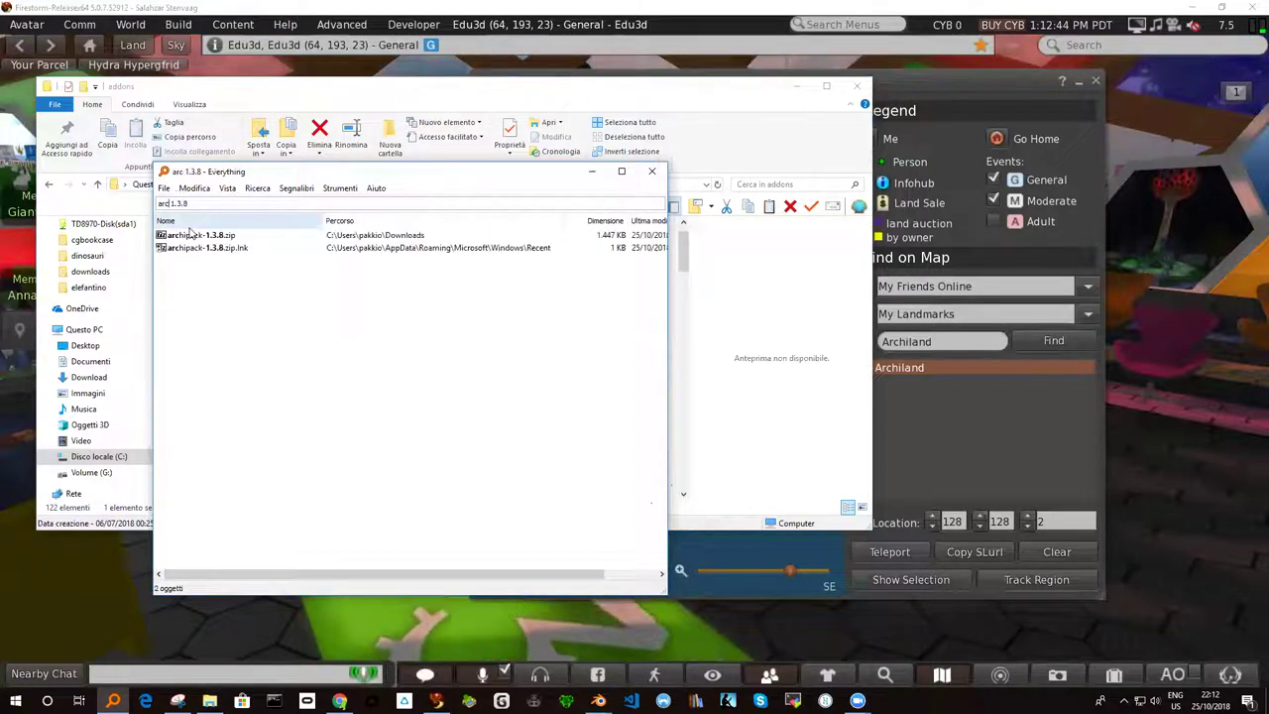
{"action": "key", "text": "BackSpace"}
{"action": "key", "text": "BackSpace"}
{"action": "key", "text": "BackSpace"}
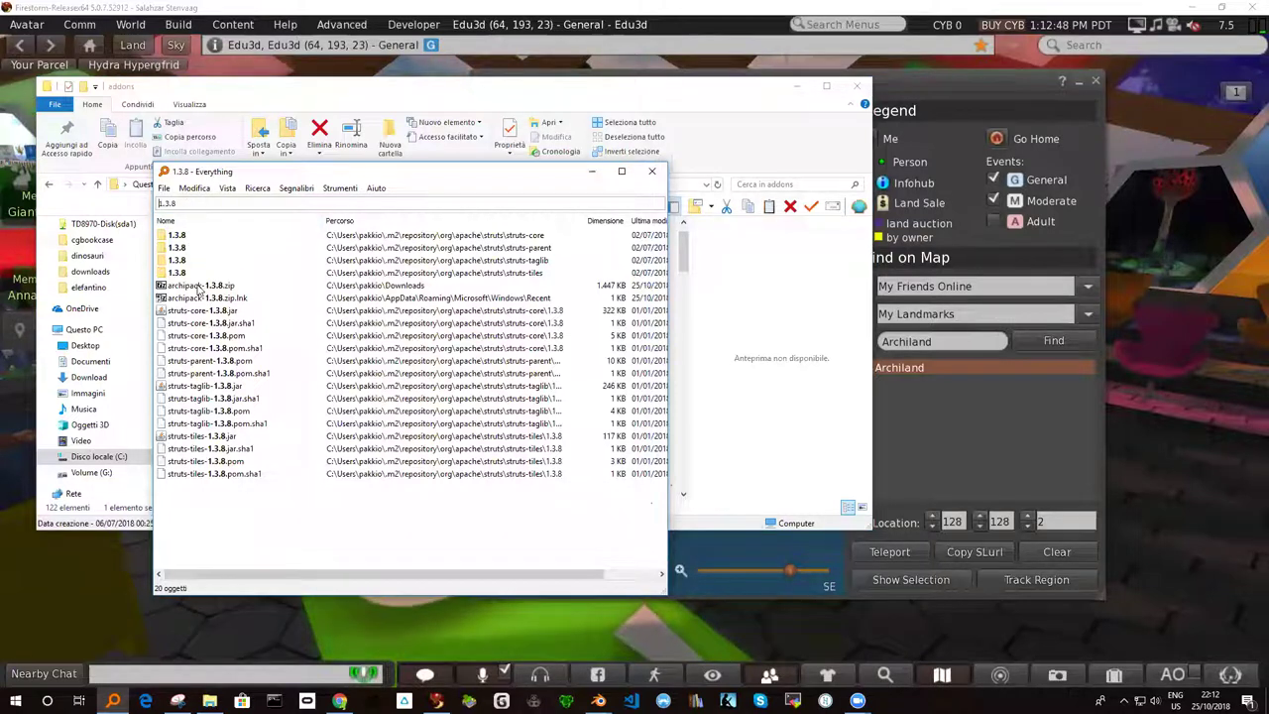
{"action": "left_click", "coordinate": [201, 287]}
{"action": "double_click", "coordinate": [201, 286]}
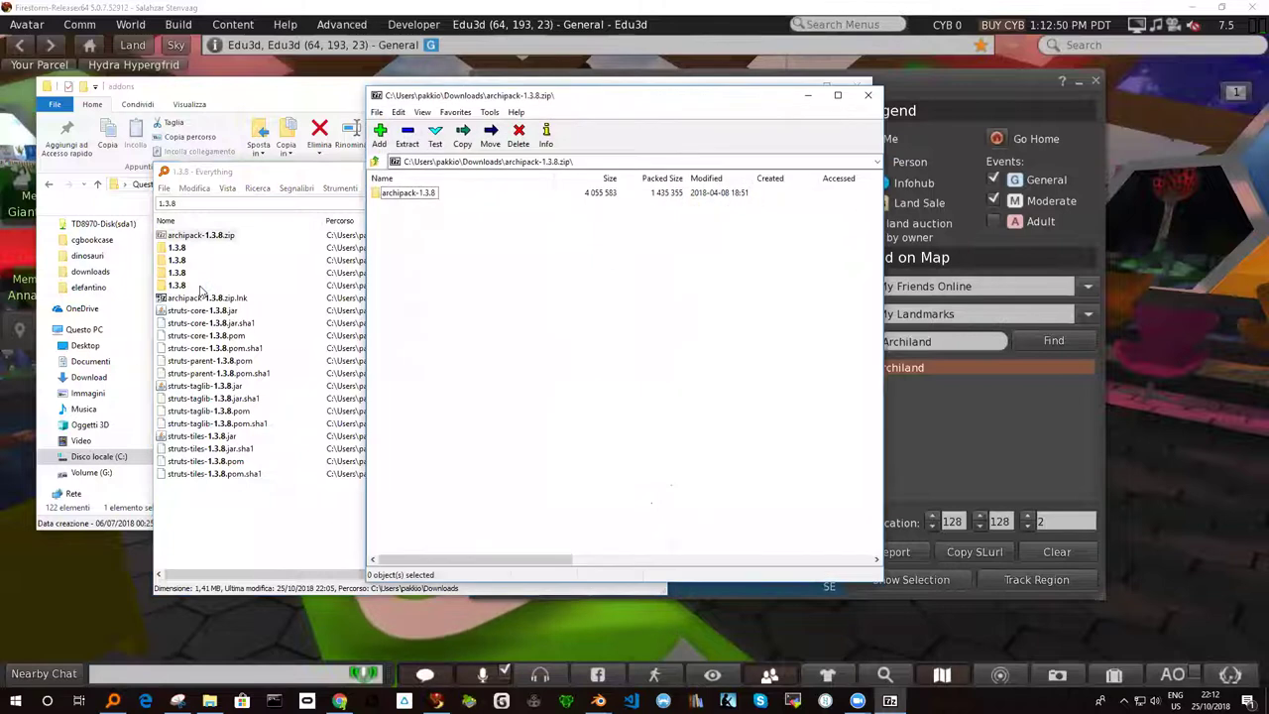
Step: Move Everything aside and drag the archipack-1.3.8 folder from 7-Zip into Blender 2.79's scripts\addons
{"action": "left_click", "coordinate": [288, 177]}
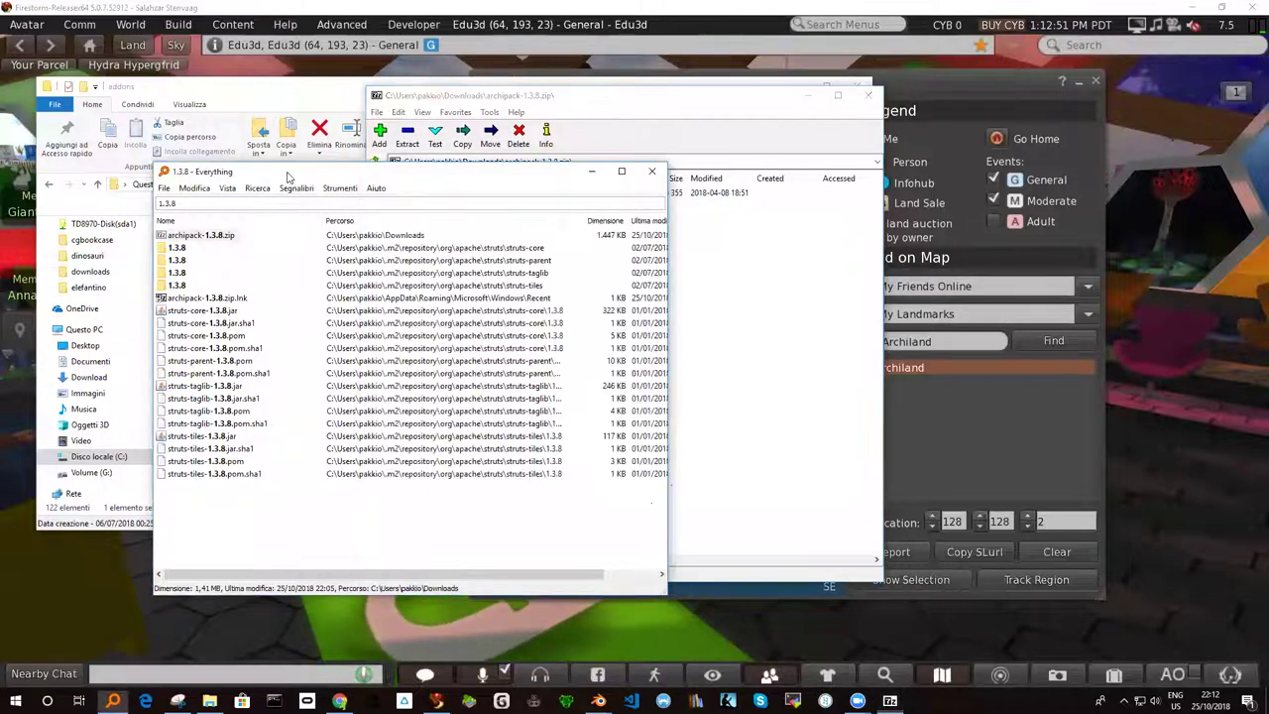
{"action": "left_click_drag", "start_coordinate": [288, 177], "coordinate": [699, 410]}
{"action": "left_click_drag", "start_coordinate": [436, 95], "coordinate": [612, 134]}
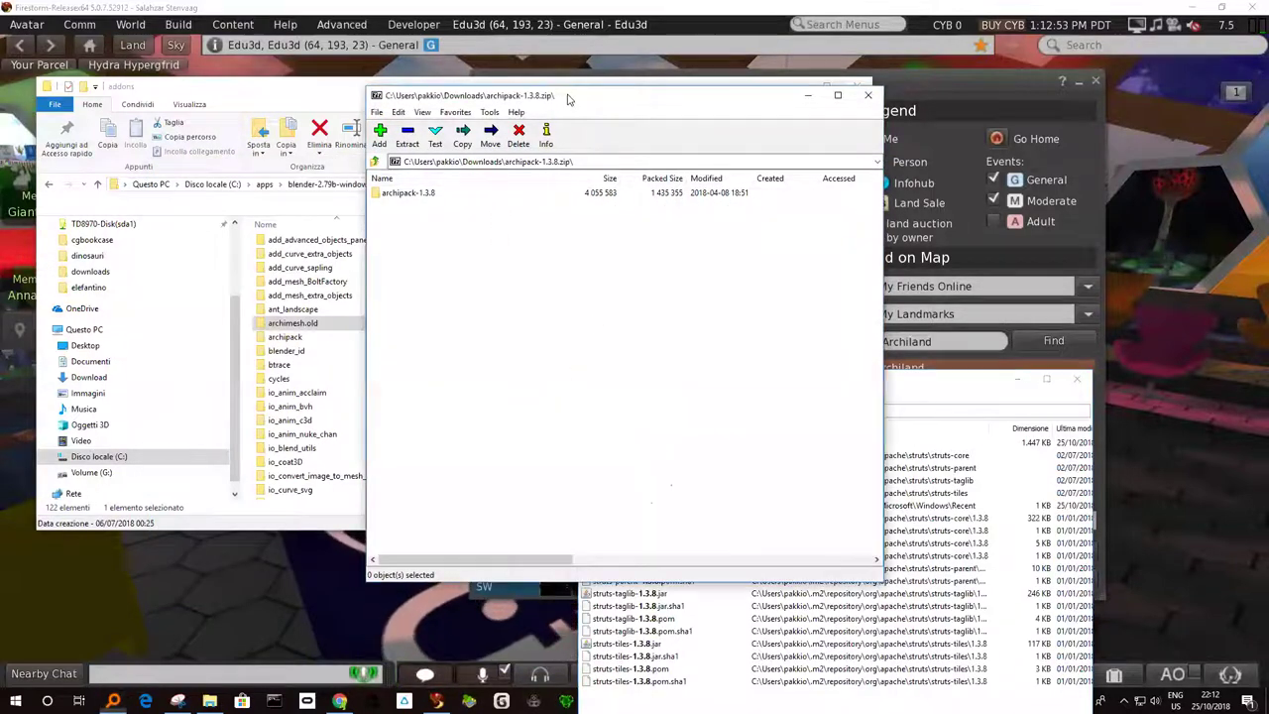
{"action": "mouse_move", "coordinate": [585, 233]}
{"action": "left_mouse_down"}
{"action": "mouse_move", "coordinate": [404, 233]}
{"action": "mouse_move", "coordinate": [595, 251]}
{"action": "left_mouse_up"}
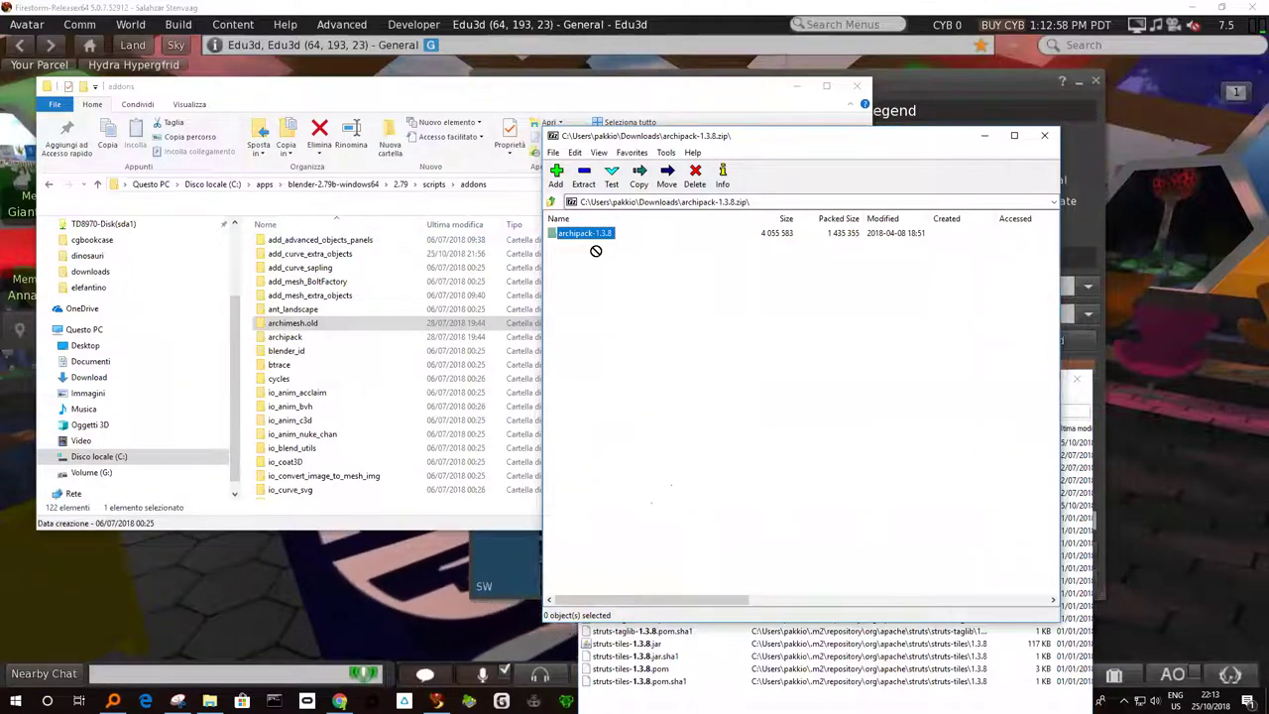
{"action": "left_click_drag", "start_coordinate": [560, 251], "coordinate": [394, 231]}
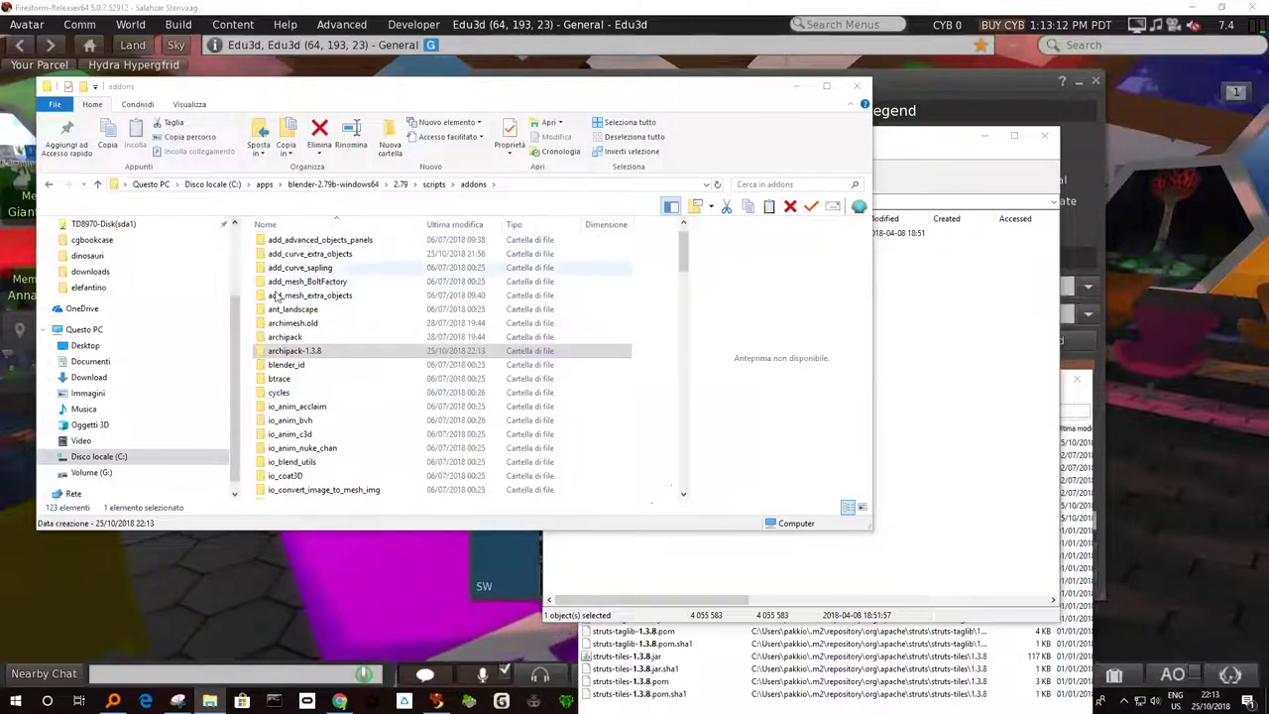
Step: Rename the existing archipack folder to archipack.old
{"action": "left_click", "coordinate": [300, 355]}
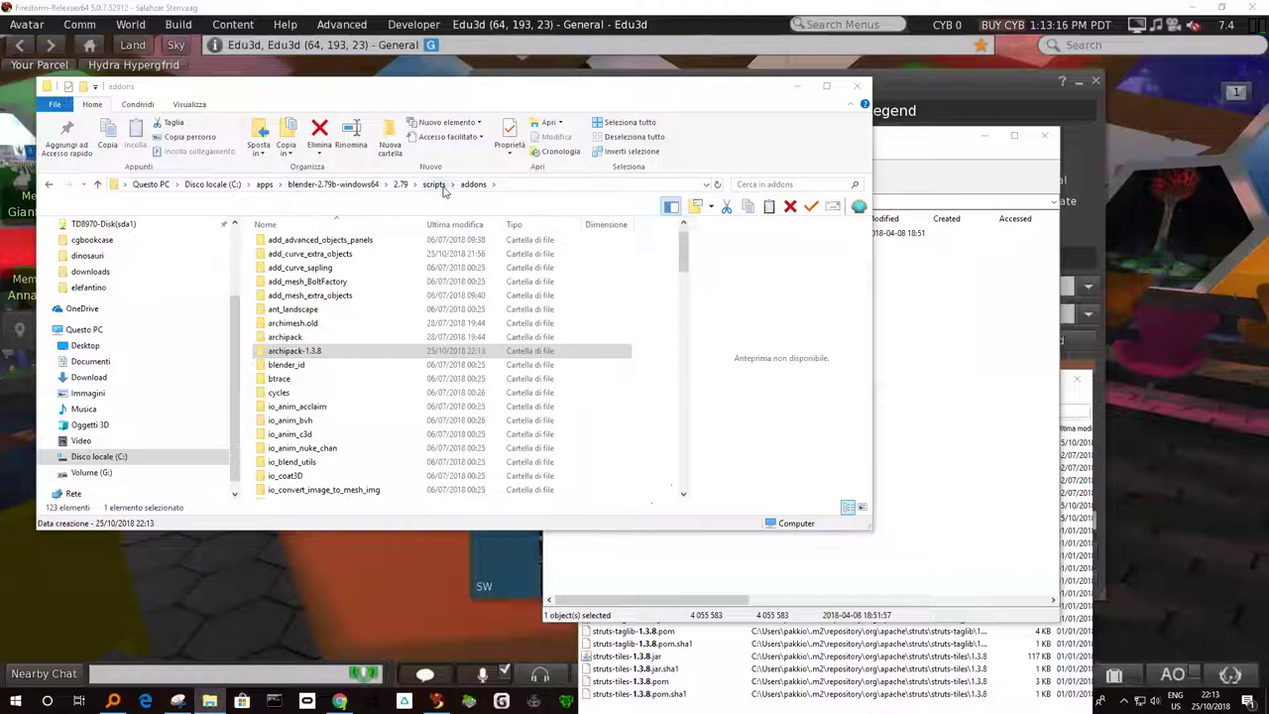
{"action": "left_click", "coordinate": [300, 352]}
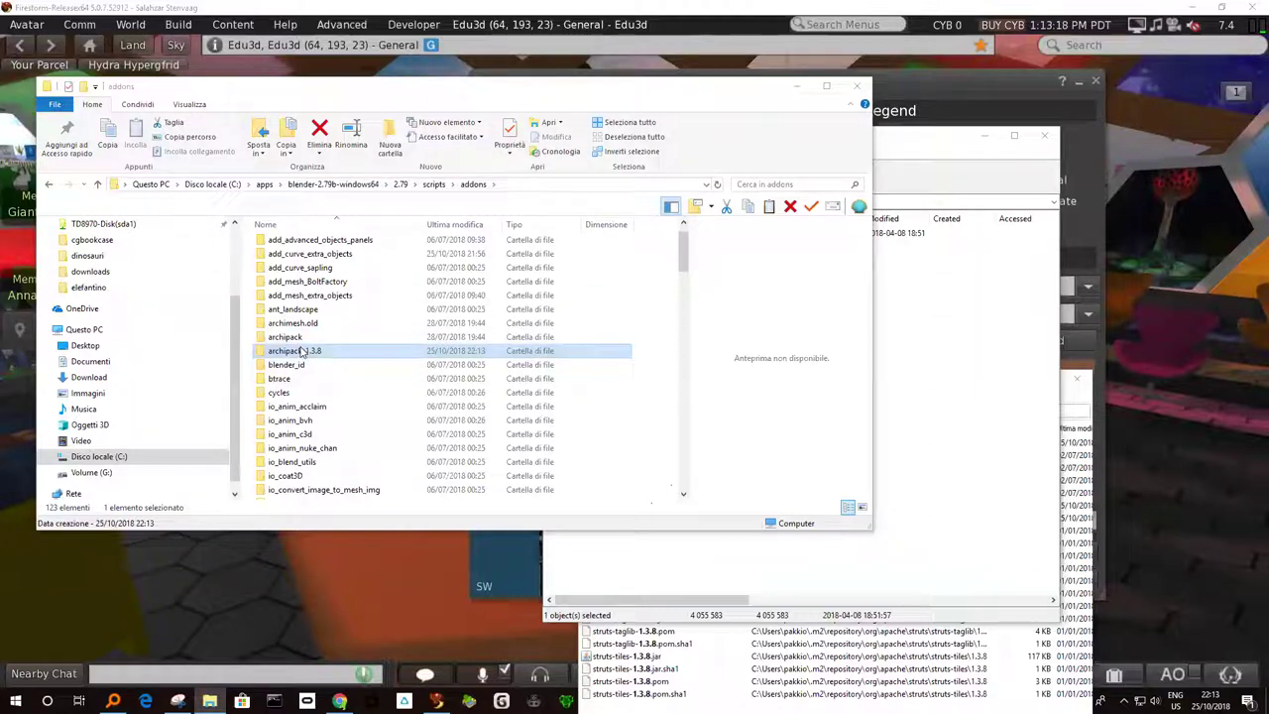
{"action": "left_click", "coordinate": [296, 338]}
{"action": "left_click", "coordinate": [296, 337]}
{"action": "type", "text": ".old"}
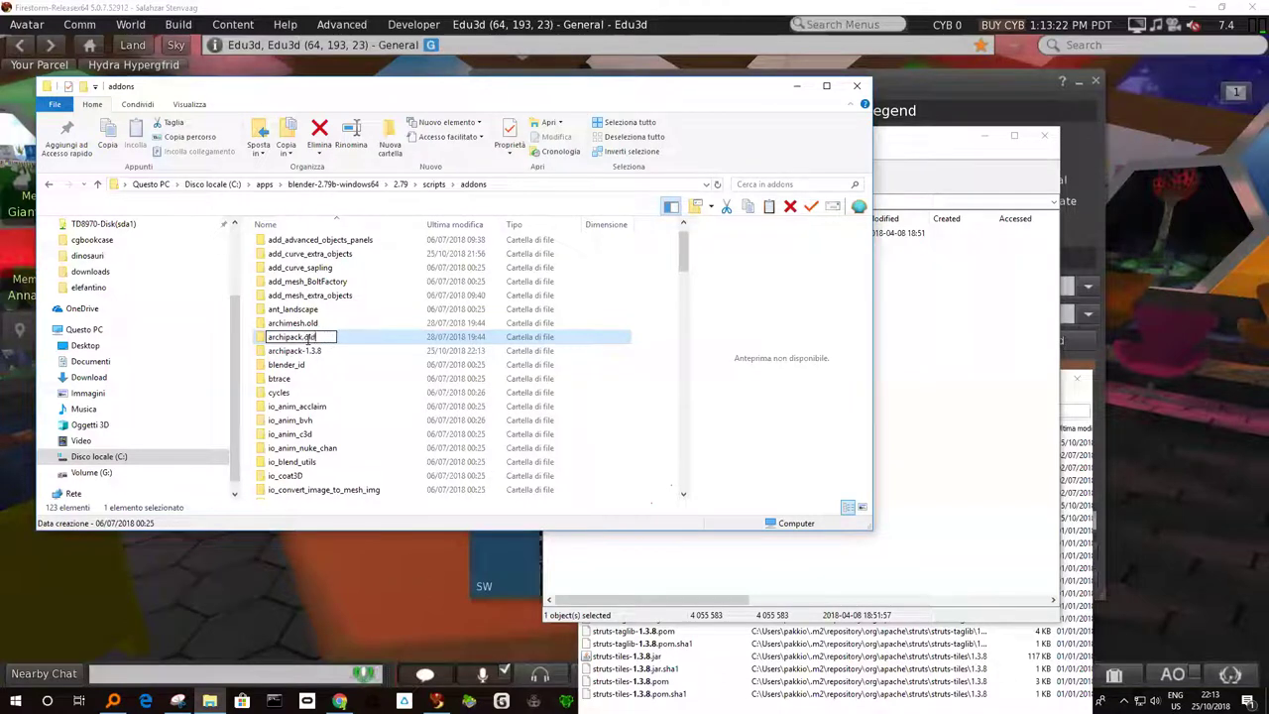
{"action": "key", "text": "Return"}
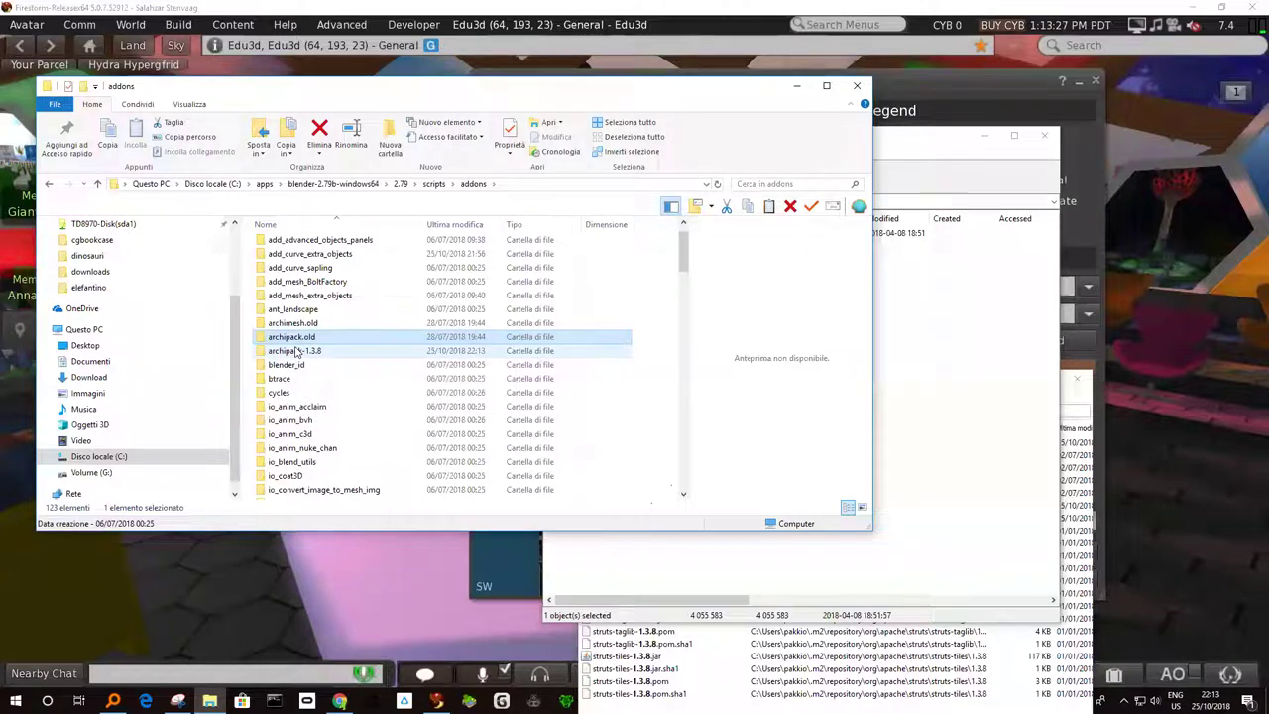
Step: Move the Everything results aside, check the open Blender windows, and select archimesh.old
{"action": "left_click", "coordinate": [296, 352]}
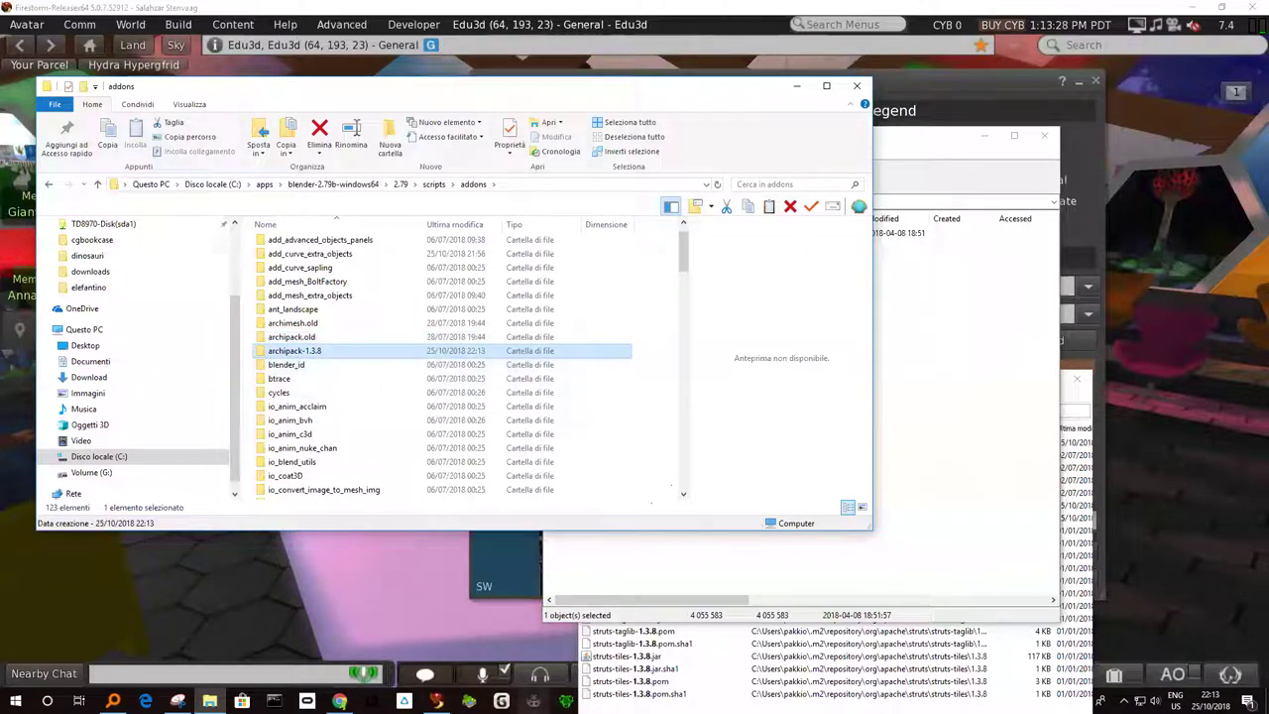
{"action": "left_click", "coordinate": [743, 670]}
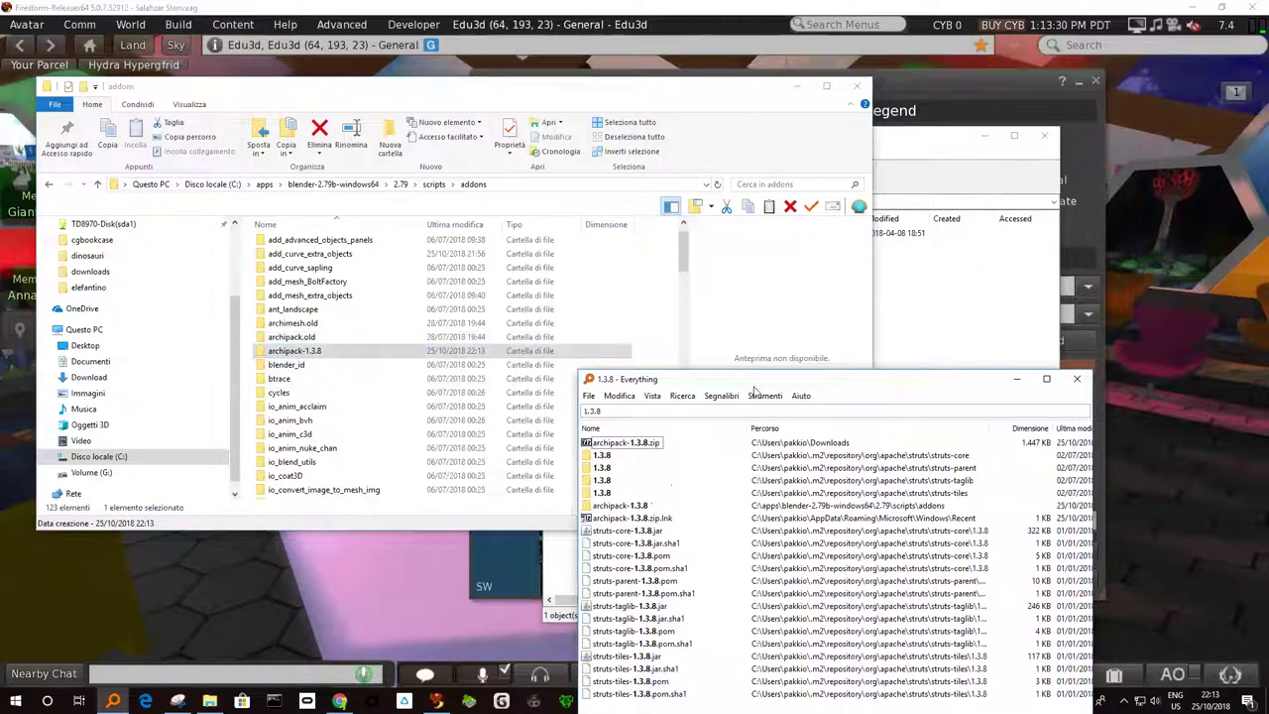
{"action": "left_click_drag", "start_coordinate": [753, 387], "coordinate": [596, 155]}
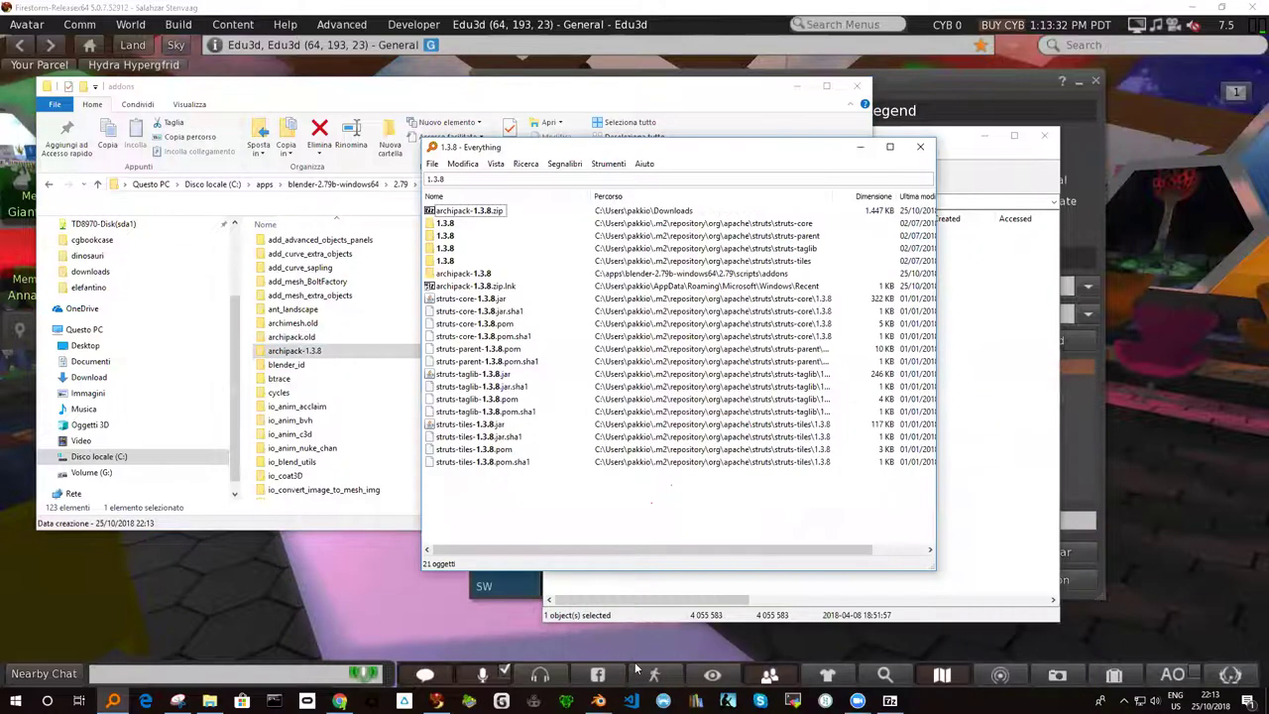
{"action": "left_click", "coordinate": [598, 699]}
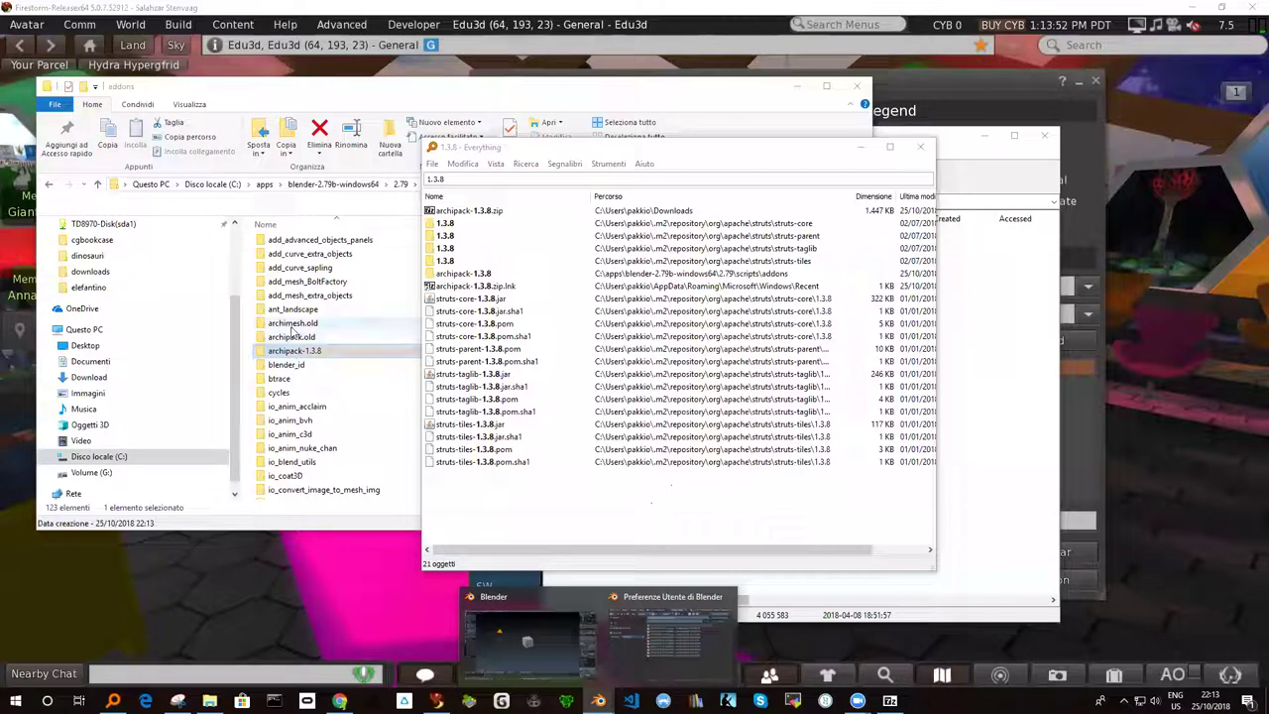
{"action": "left_click", "coordinate": [317, 326]}
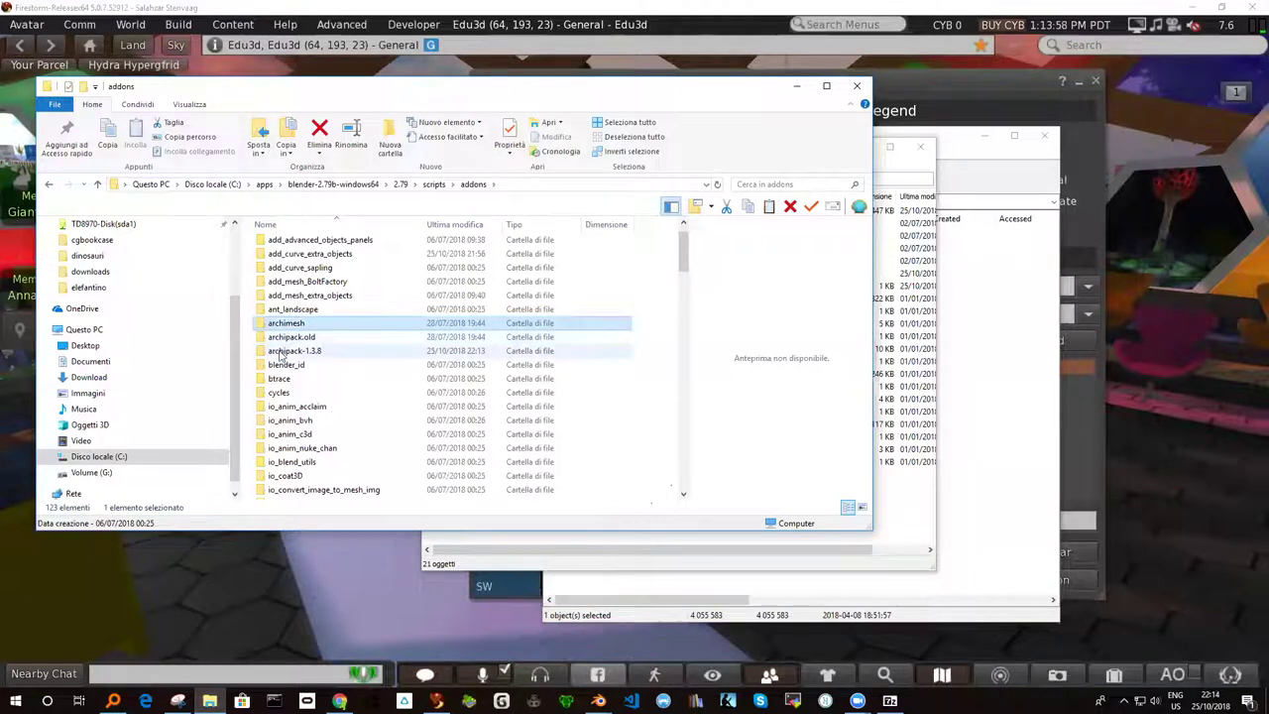
Step: Rename the archipack-1.3.8 folder to archipack
{"action": "left_click", "coordinate": [284, 352]}
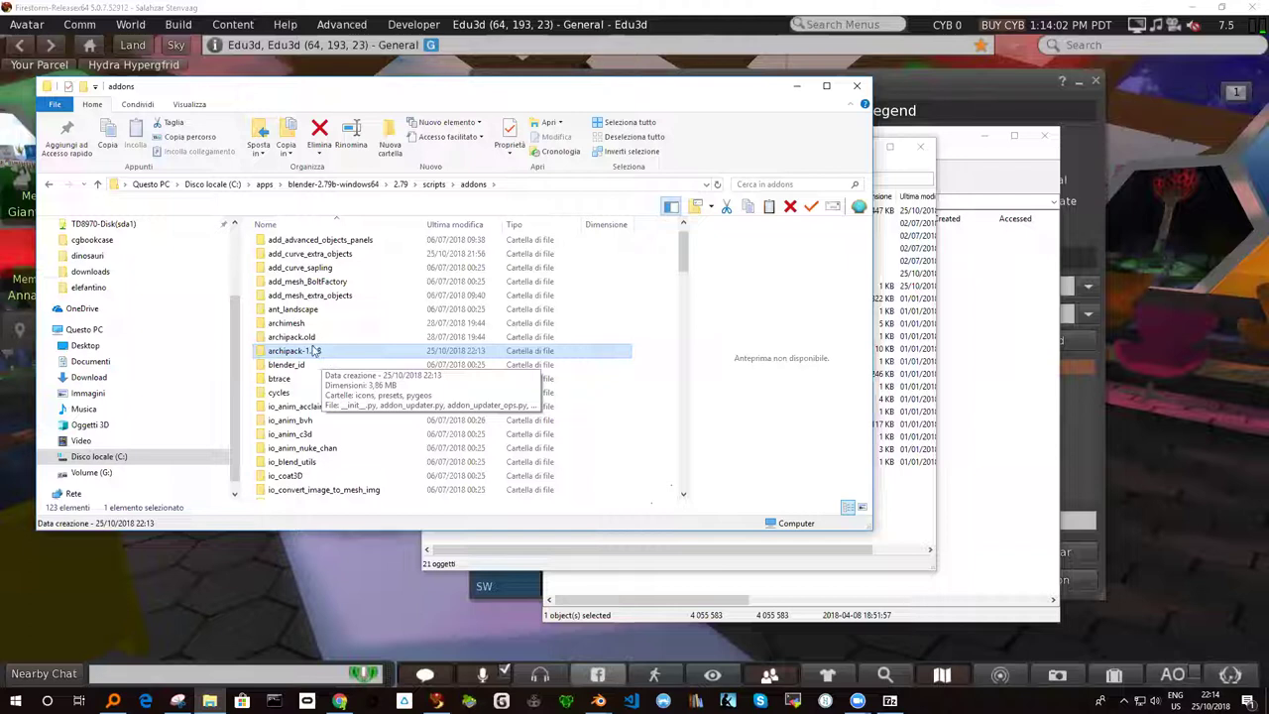
{"action": "left_click", "coordinate": [288, 355]}
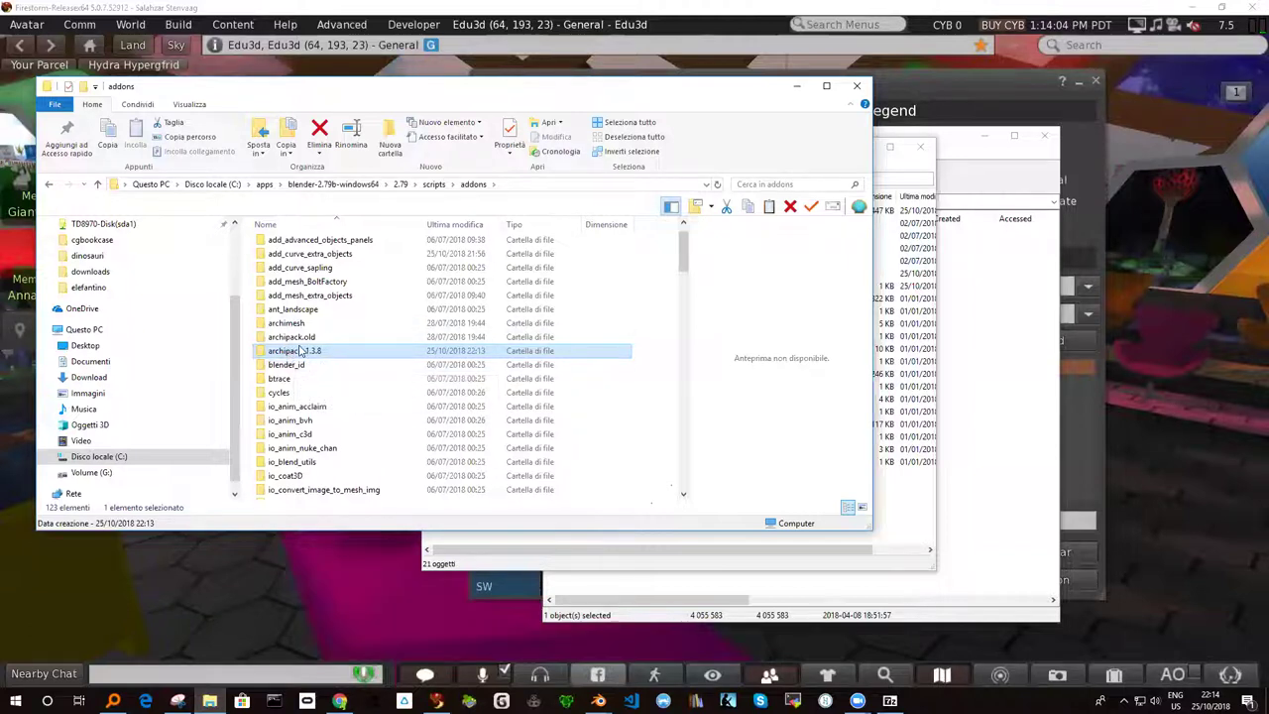
{"action": "key", "text": "End"}
{"action": "key", "text": "BackSpace"}
{"action": "key", "text": "BackSpace"}
{"action": "key", "text": "BackSpace"}
{"action": "key", "text": "BackSpace"}
{"action": "key", "text": "BackSpace"}
{"action": "key", "text": "BackSpace"}
{"action": "key", "text": "Return"}
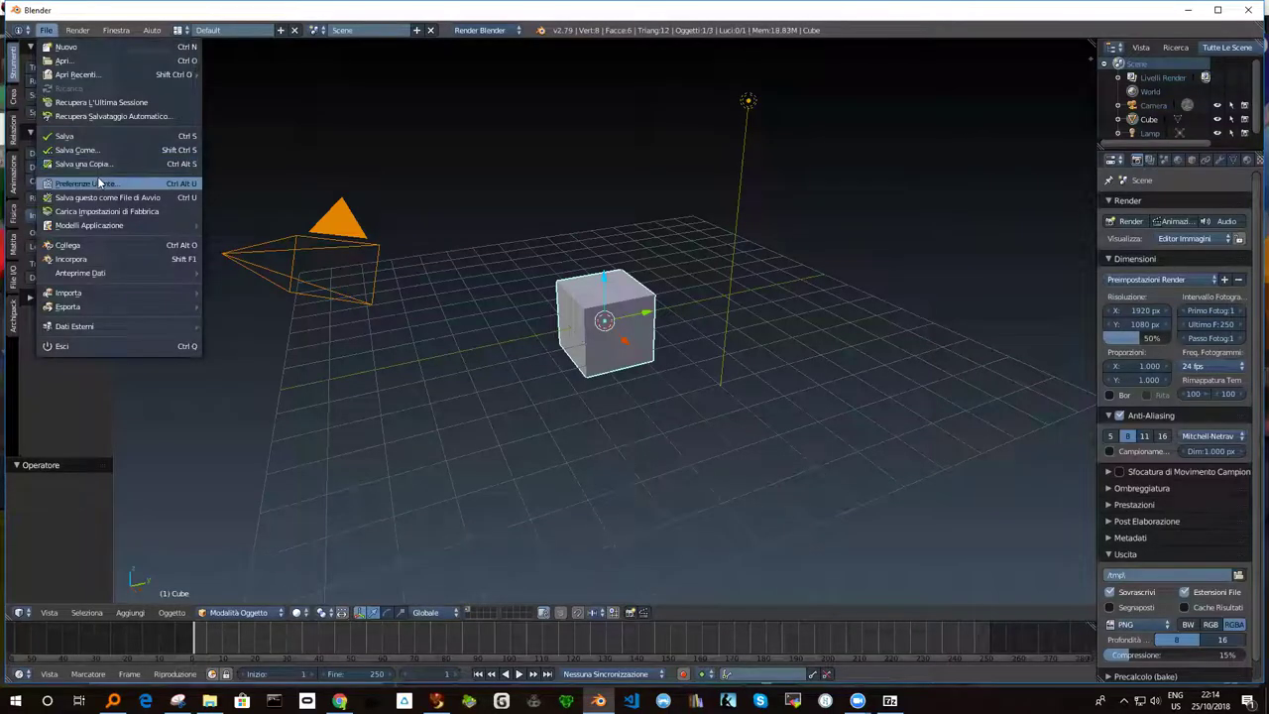
Step: Filter Blender's Add-ons preferences on 'arch'
{"action": "left_click", "coordinate": [99, 182]}
{"action": "left_click_drag", "start_coordinate": [240, 17], "coordinate": [354, 154]}
{"action": "left_click", "coordinate": [198, 189]}
{"action": "type", "text": "archui"}
{"action": "key", "text": "BackSpace"}
{"action": "key", "text": "BackSpace"}
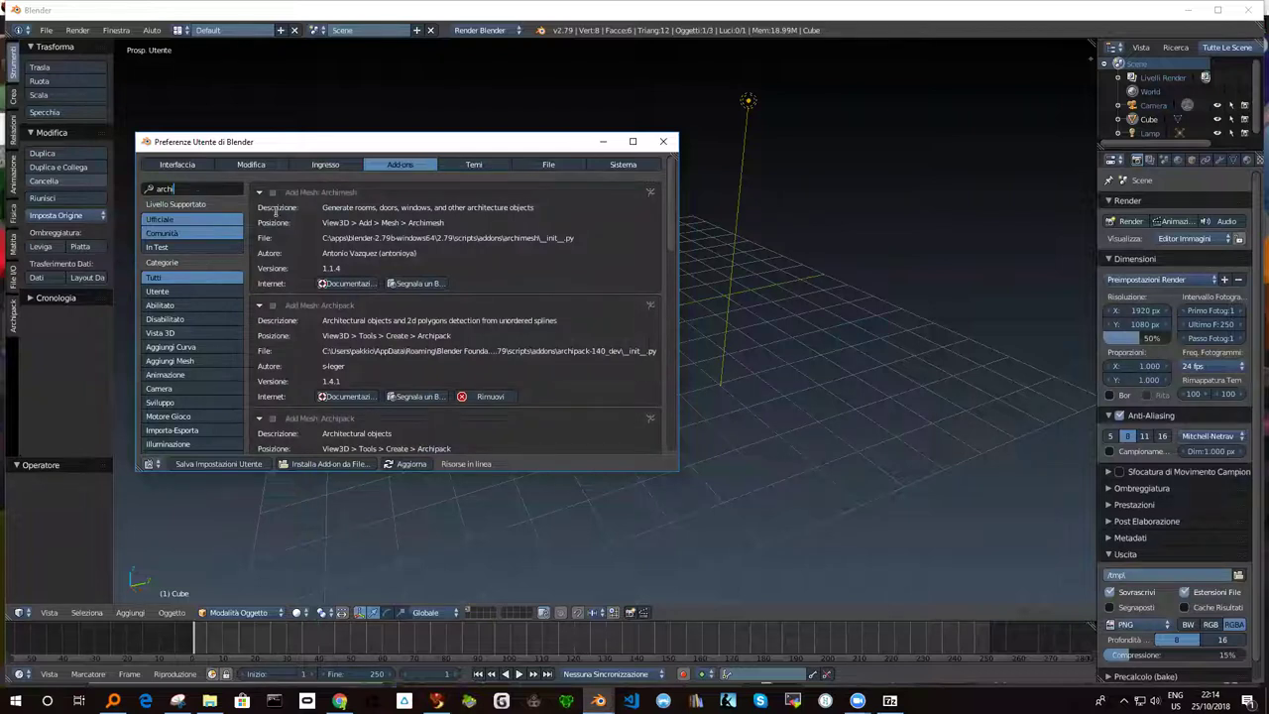
Step: Inspect the Archimesh and three Archipack add-on entries, then return to the archipack GitHub page
{"action": "left_click", "coordinate": [258, 193]}
{"action": "left_click", "coordinate": [259, 192]}
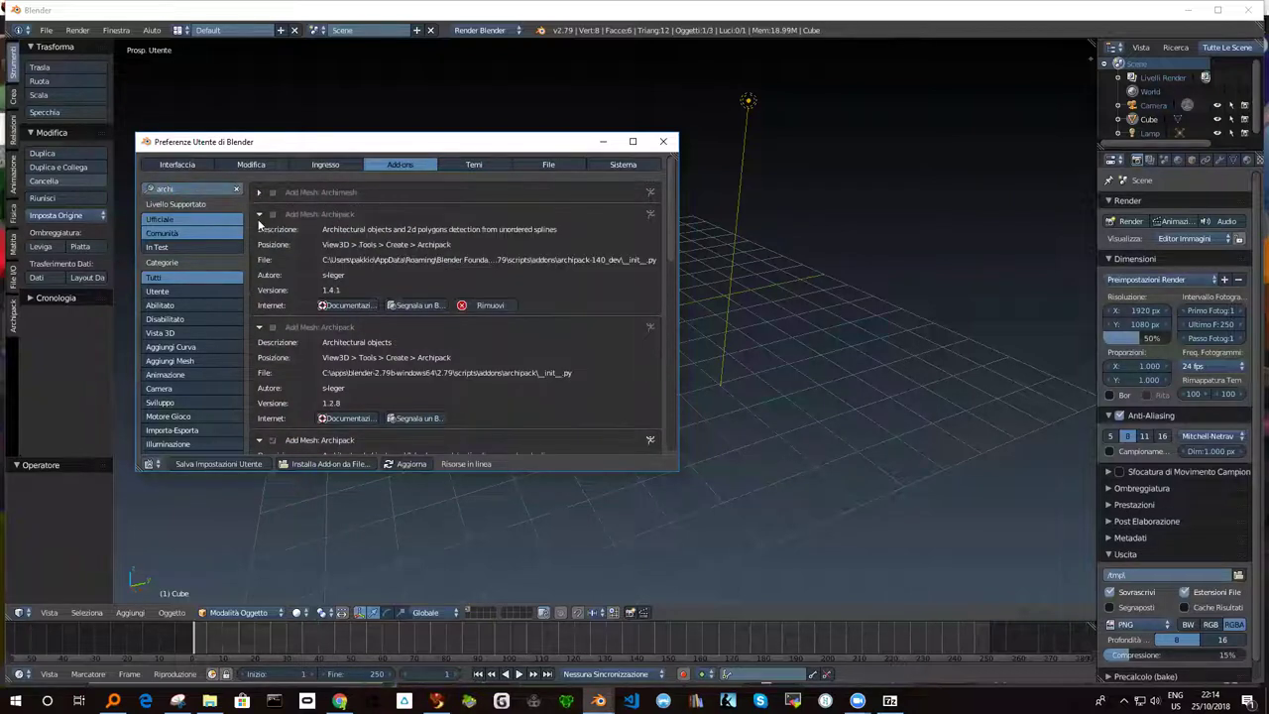
{"action": "left_click", "coordinate": [259, 214]}
{"action": "left_click", "coordinate": [259, 236]}
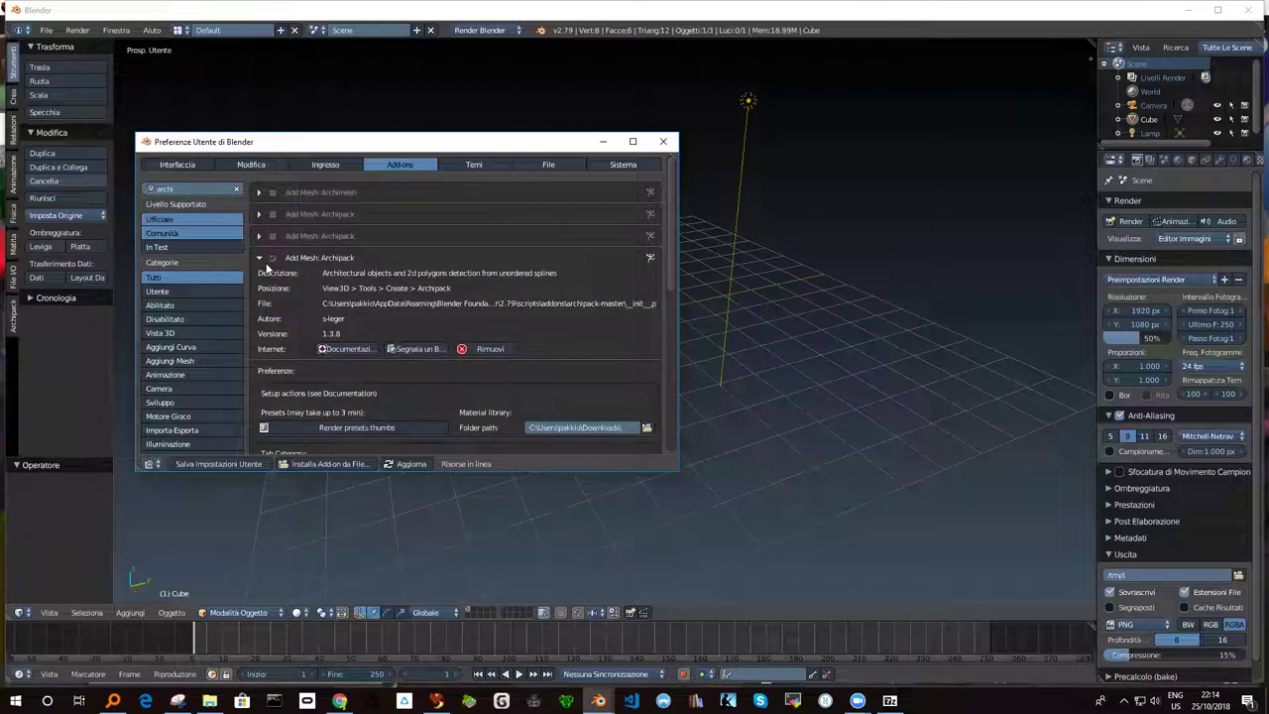
{"action": "left_click", "coordinate": [259, 257]}
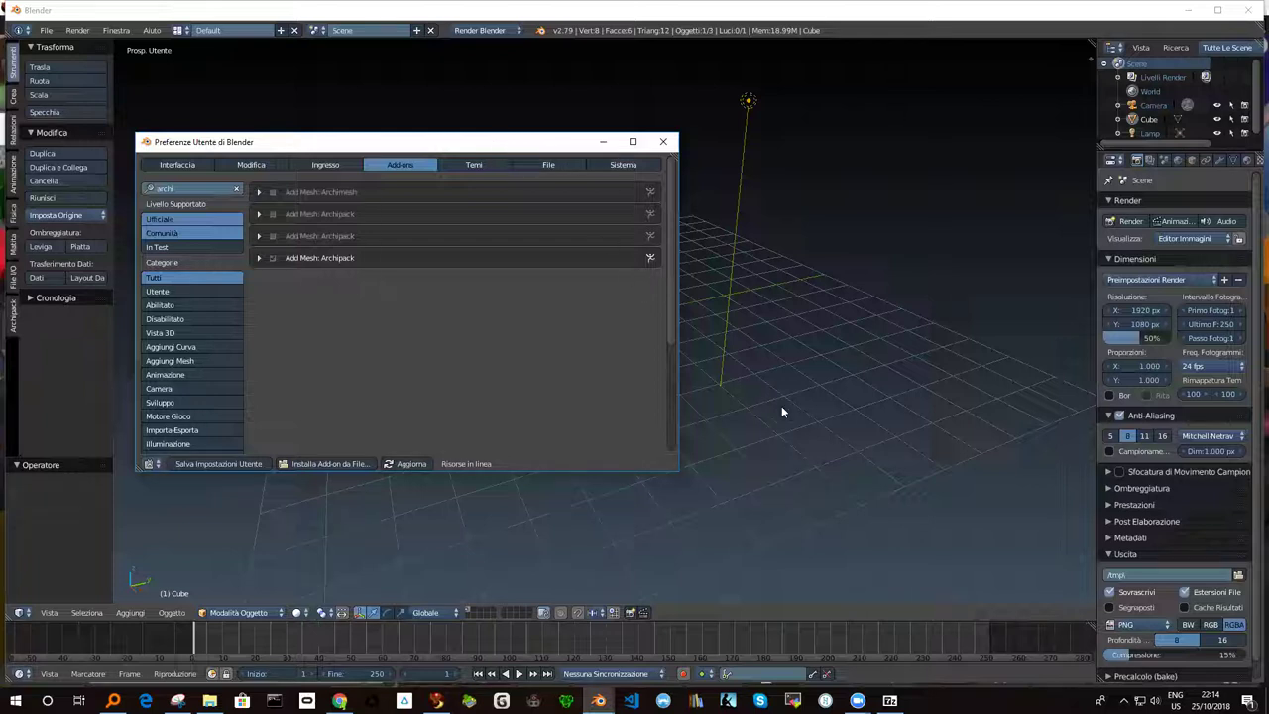
{"action": "mouse_move", "coordinate": [339, 701]}
{"action": "left_click", "coordinate": [317, 662]}
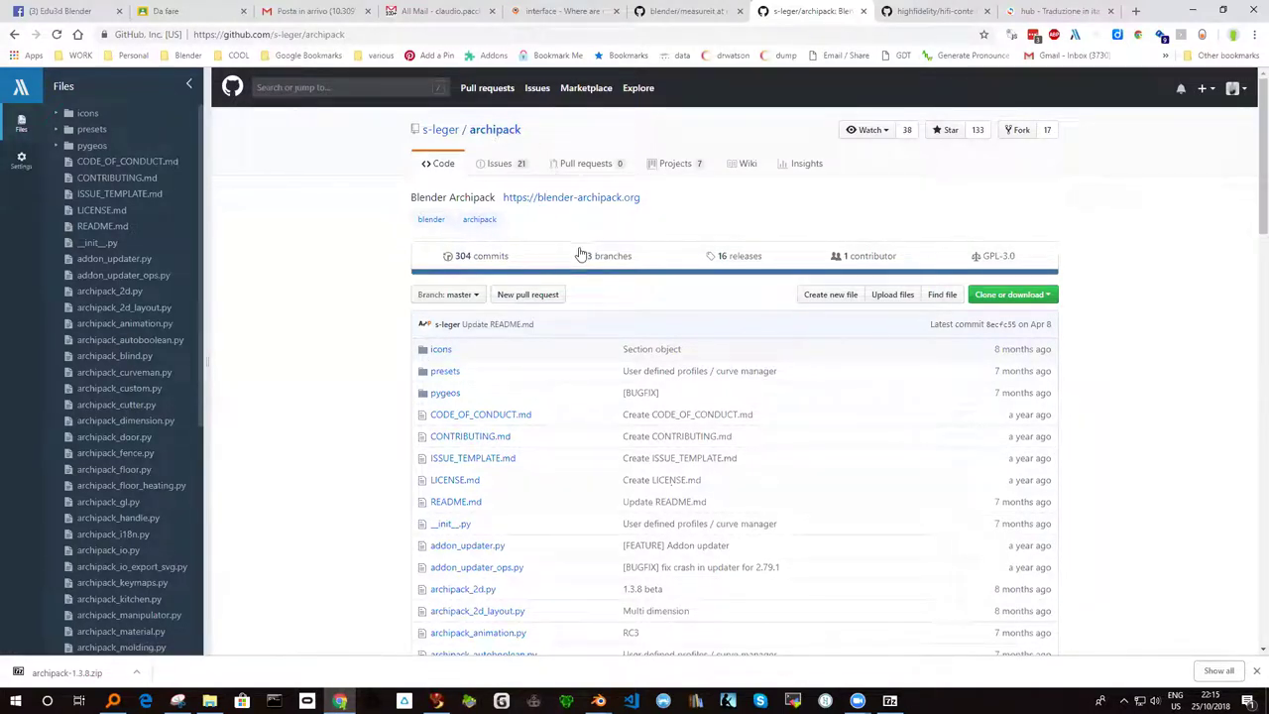
Step: Open the archipack Releases page and scroll through the latest releases
{"action": "left_click", "coordinate": [710, 259]}
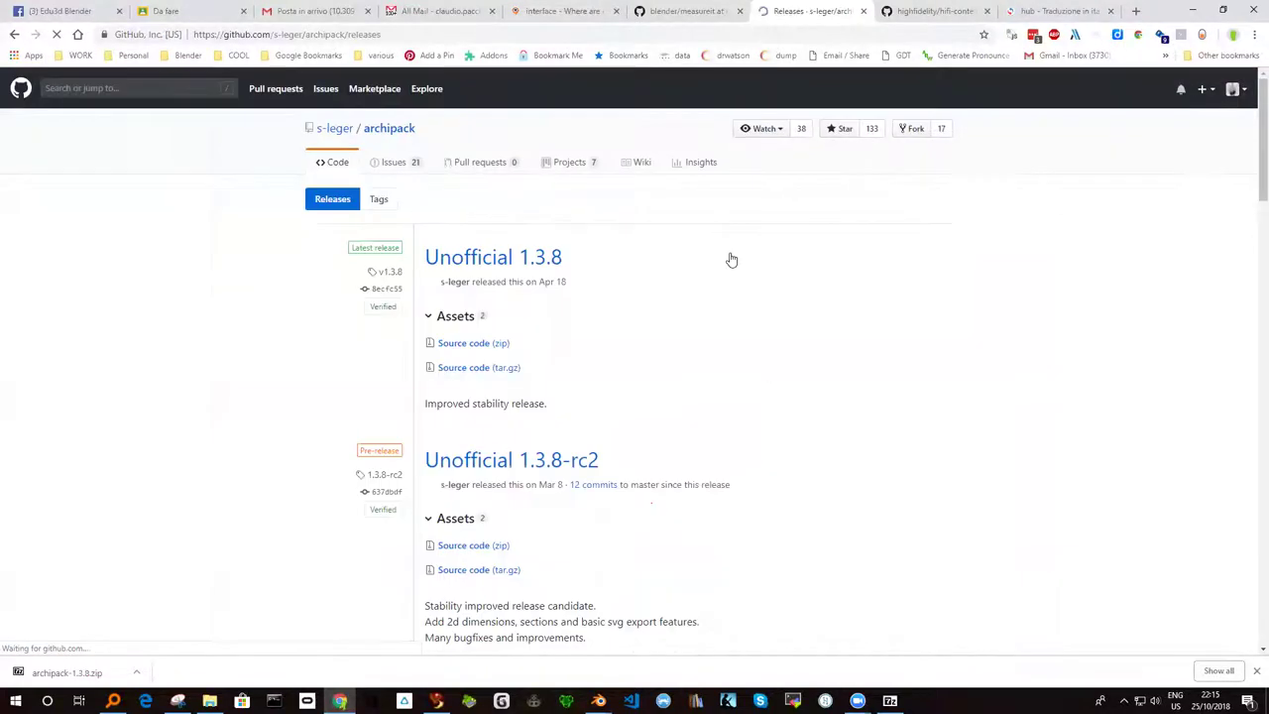
{"action": "scroll", "coordinate": [581, 355], "scroll_direction": "down", "scroll_amount": 3}
{"action": "scroll", "coordinate": [578, 351], "scroll_direction": "down", "scroll_amount": 2}
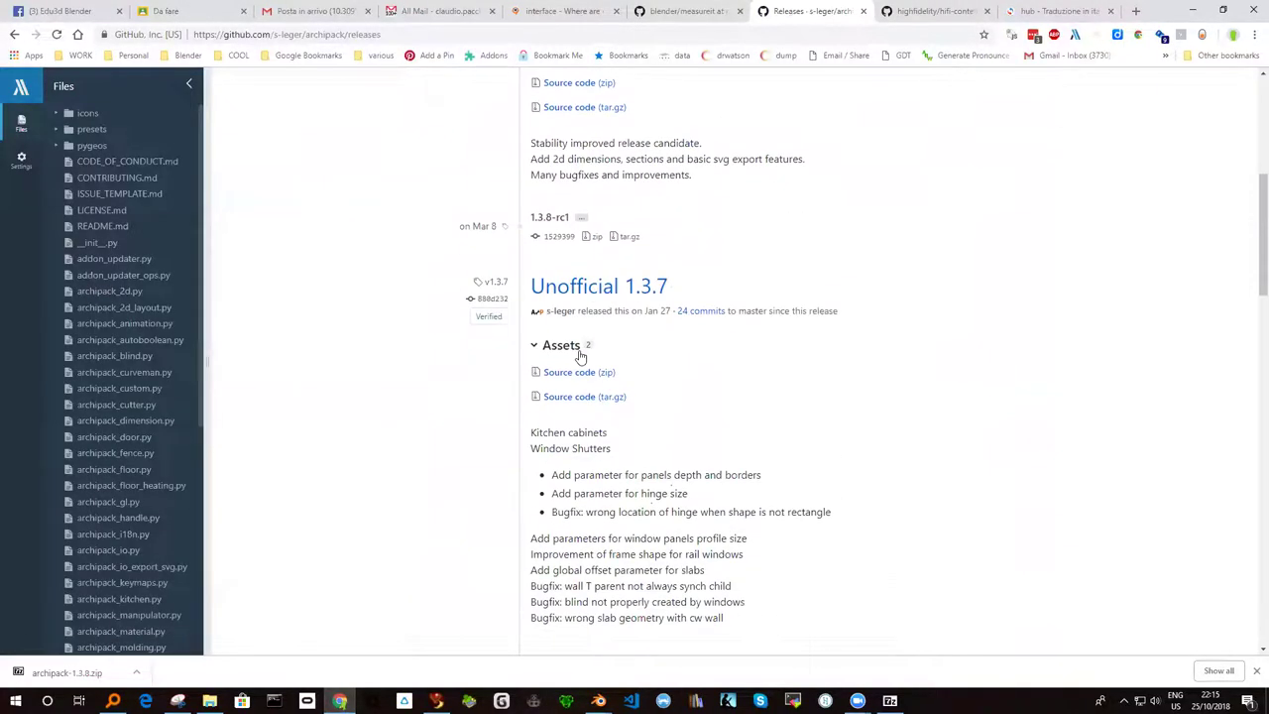
{"action": "scroll", "coordinate": [577, 349], "scroll_direction": "down", "scroll_amount": 2}
{"action": "scroll", "coordinate": [576, 349], "scroll_direction": "down", "scroll_amount": 2}
{"action": "scroll", "coordinate": [574, 351], "scroll_direction": "down", "scroll_amount": 3}
{"action": "scroll", "coordinate": [573, 352], "scroll_direction": "down", "scroll_amount": 3}
{"action": "scroll", "coordinate": [572, 353], "scroll_direction": "down", "scroll_amount": 1}
{"action": "scroll", "coordinate": [572, 353], "scroll_direction": "down", "scroll_amount": 2}
{"action": "scroll", "coordinate": [571, 351], "scroll_direction": "down", "scroll_amount": 1}
{"action": "scroll", "coordinate": [568, 352], "scroll_direction": "down", "scroll_amount": 1}
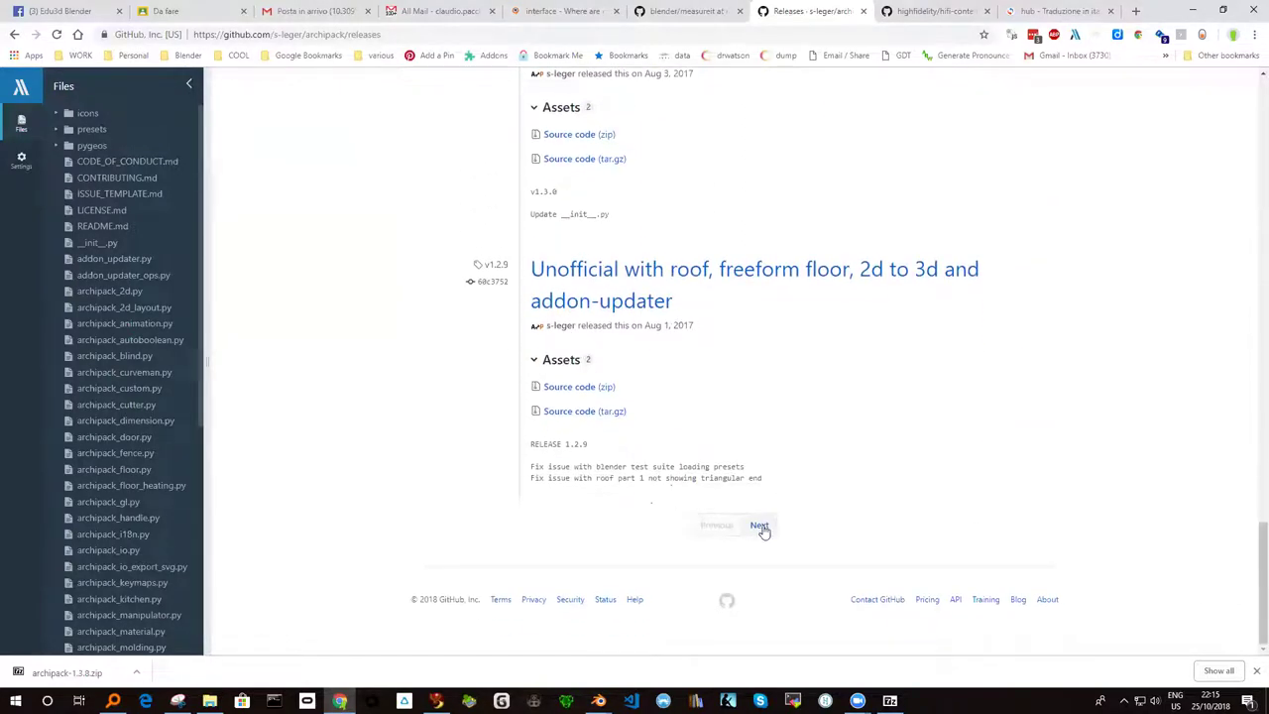
Step: Browse the next page of older archipack releases
{"action": "left_click", "coordinate": [758, 526]}
{"action": "scroll", "coordinate": [643, 374], "scroll_direction": "down", "scroll_amount": 2}
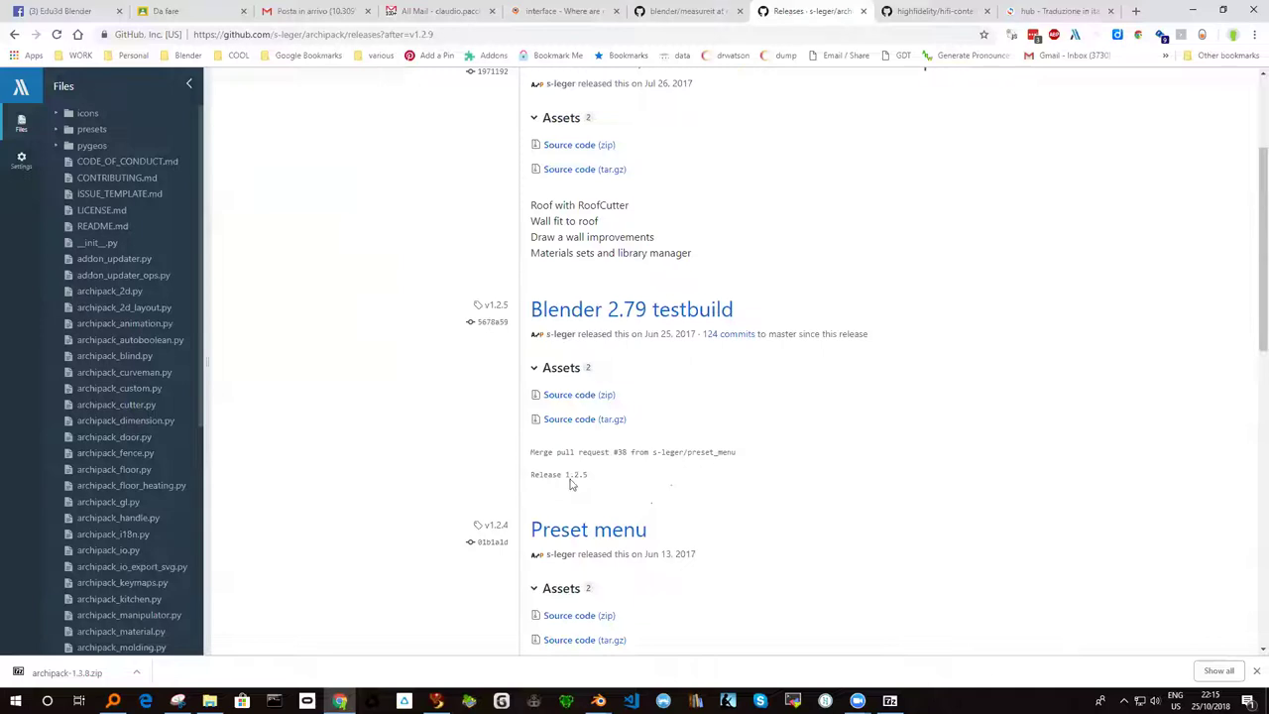
{"action": "scroll", "coordinate": [512, 362], "scroll_direction": "up", "scroll_amount": 1}
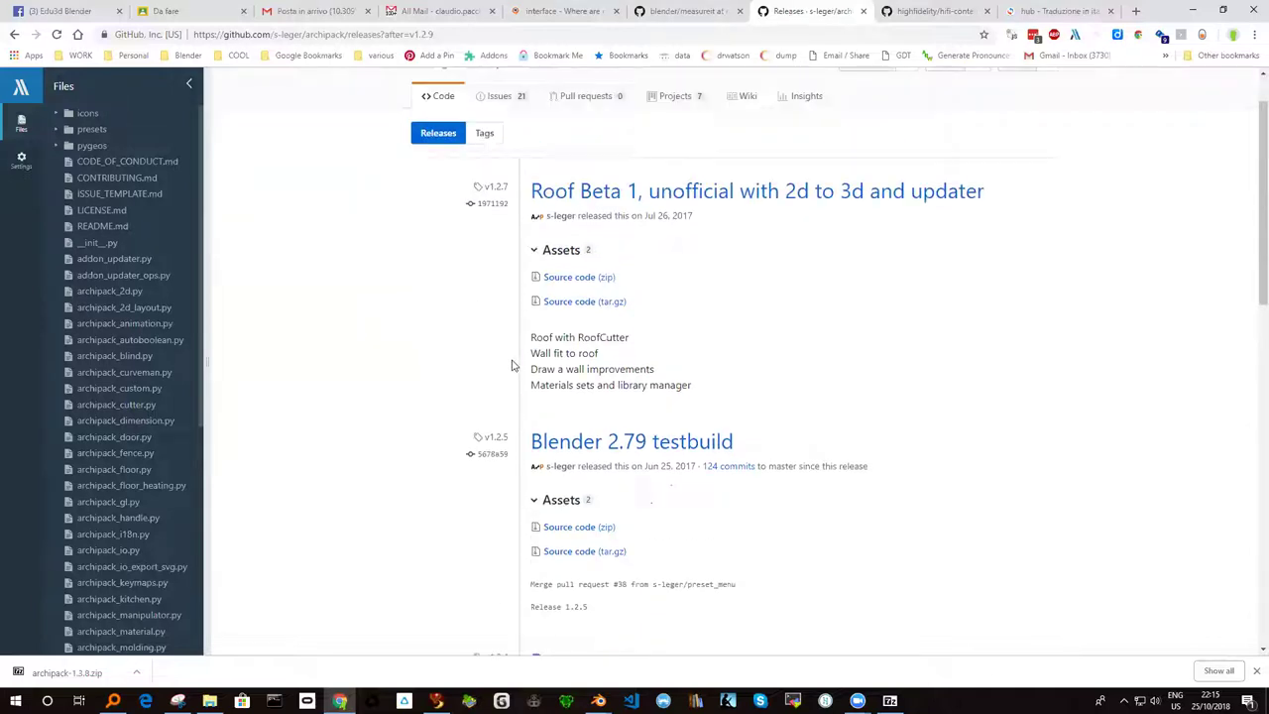
{"action": "scroll", "coordinate": [513, 366], "scroll_direction": "up", "scroll_amount": 1}
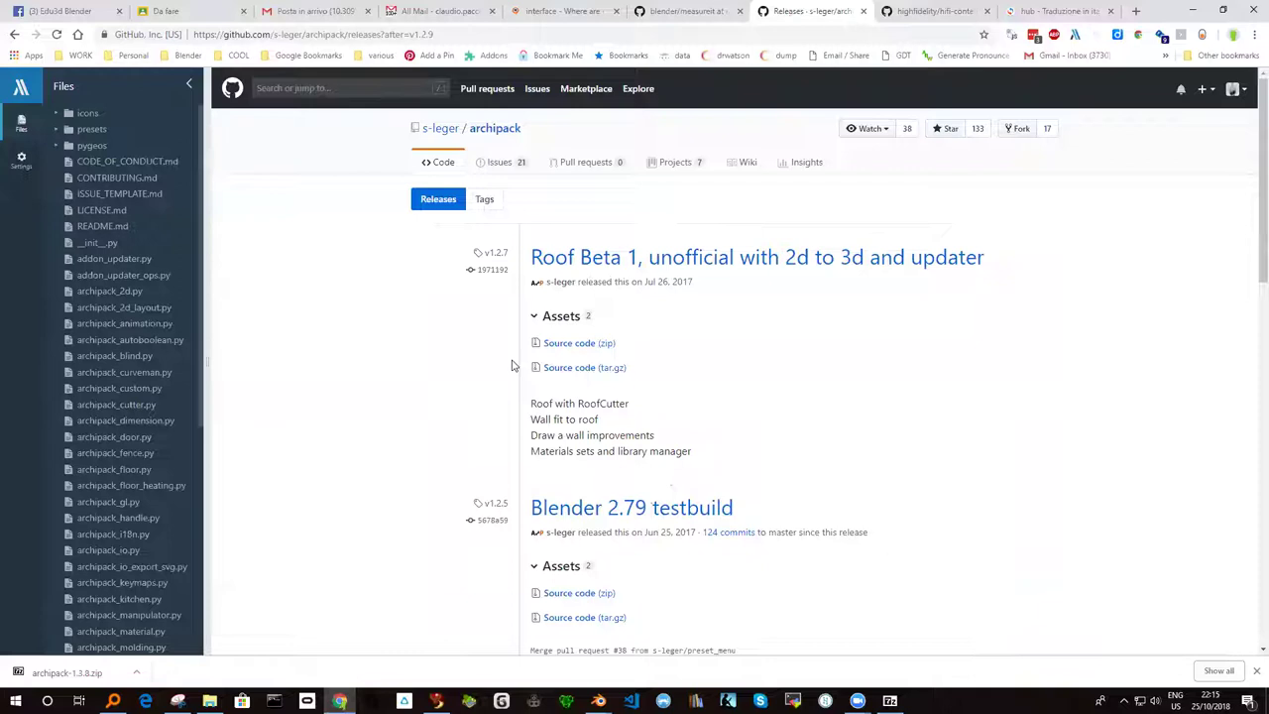
{"action": "scroll", "coordinate": [498, 275], "scroll_direction": "down", "scroll_amount": 1}
{"action": "scroll", "coordinate": [500, 282], "scroll_direction": "down", "scroll_amount": 2}
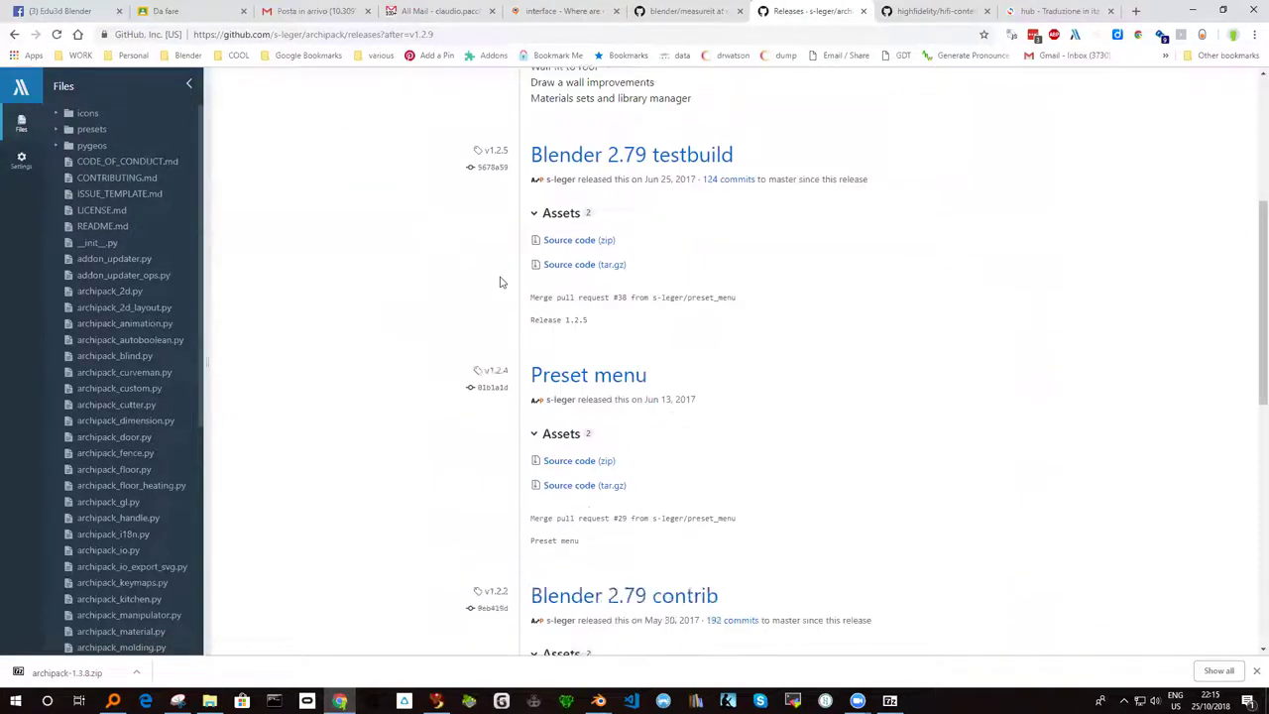
{"action": "scroll", "coordinate": [498, 283], "scroll_direction": "down", "scroll_amount": 5}
{"action": "scroll", "coordinate": [496, 283], "scroll_direction": "down", "scroll_amount": 1}
Step: Return to the newer releases, review down to Unofficial 1.3.0, and restore the addons folder window
{"action": "left_click", "coordinate": [706, 525]}
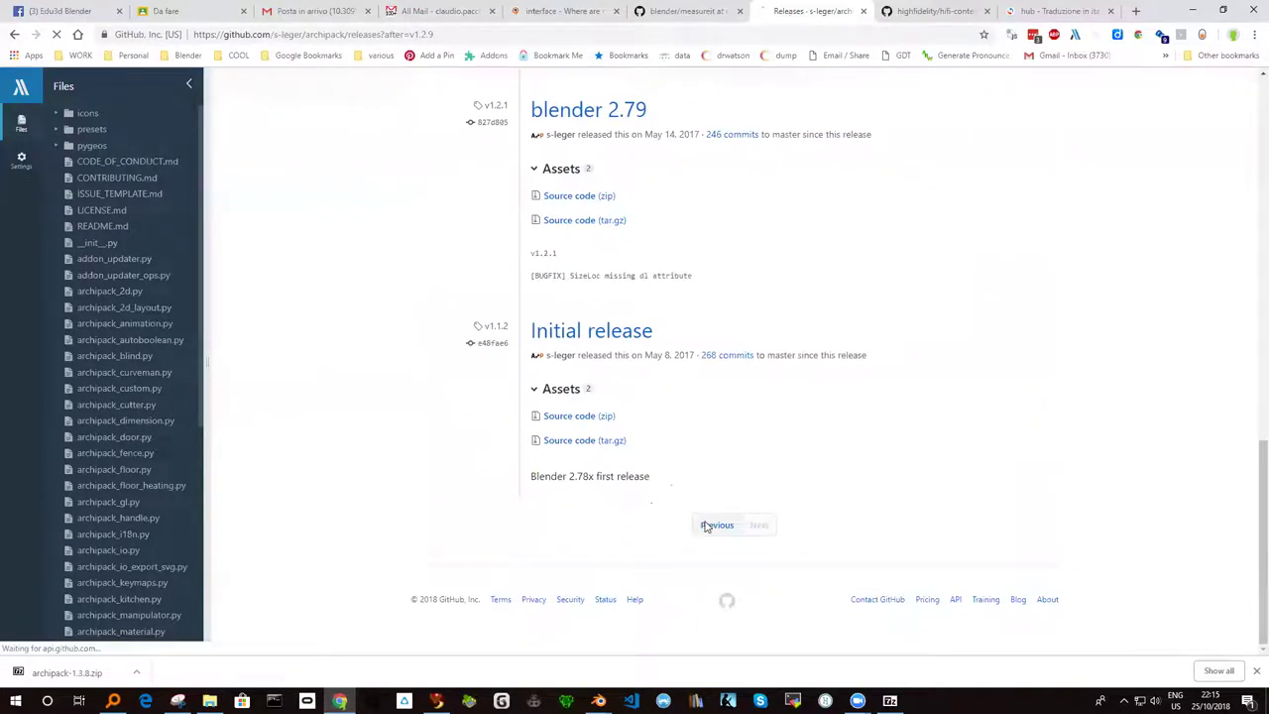
{"action": "scroll", "coordinate": [580, 371], "scroll_direction": "down", "scroll_amount": 5}
{"action": "scroll", "coordinate": [563, 352], "scroll_direction": "down", "scroll_amount": 4}
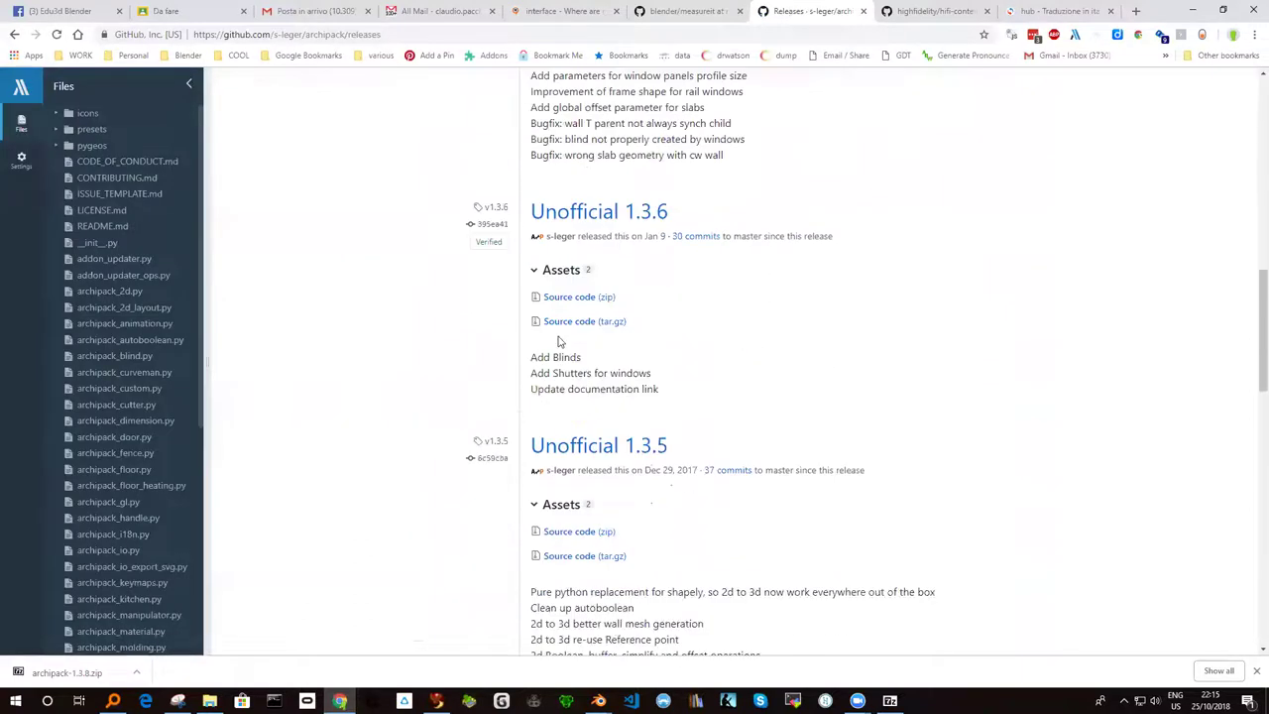
{"action": "scroll", "coordinate": [558, 340], "scroll_direction": "down", "scroll_amount": 2}
{"action": "scroll", "coordinate": [558, 340], "scroll_direction": "down", "scroll_amount": 3}
{"action": "scroll", "coordinate": [558, 340], "scroll_direction": "down", "scroll_amount": 2}
{"action": "scroll", "coordinate": [557, 341], "scroll_direction": "down", "scroll_amount": 2}
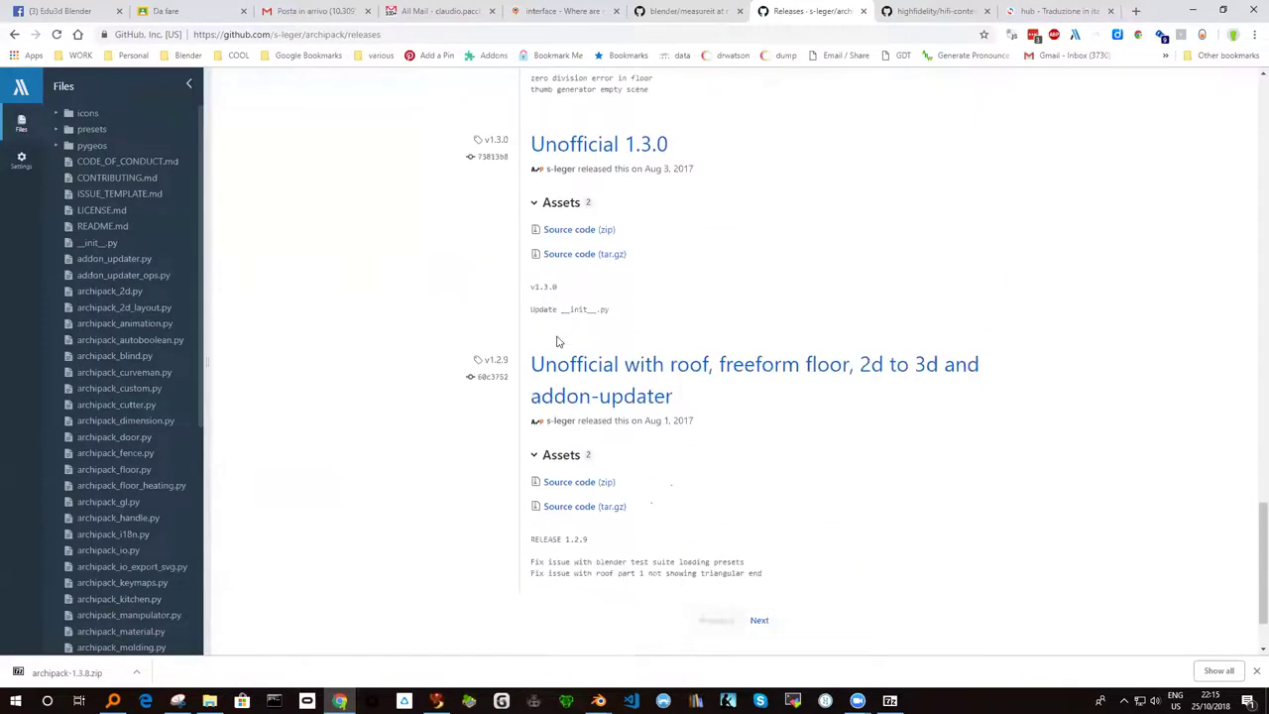
{"action": "scroll", "coordinate": [558, 340], "scroll_direction": "down", "scroll_amount": 2}
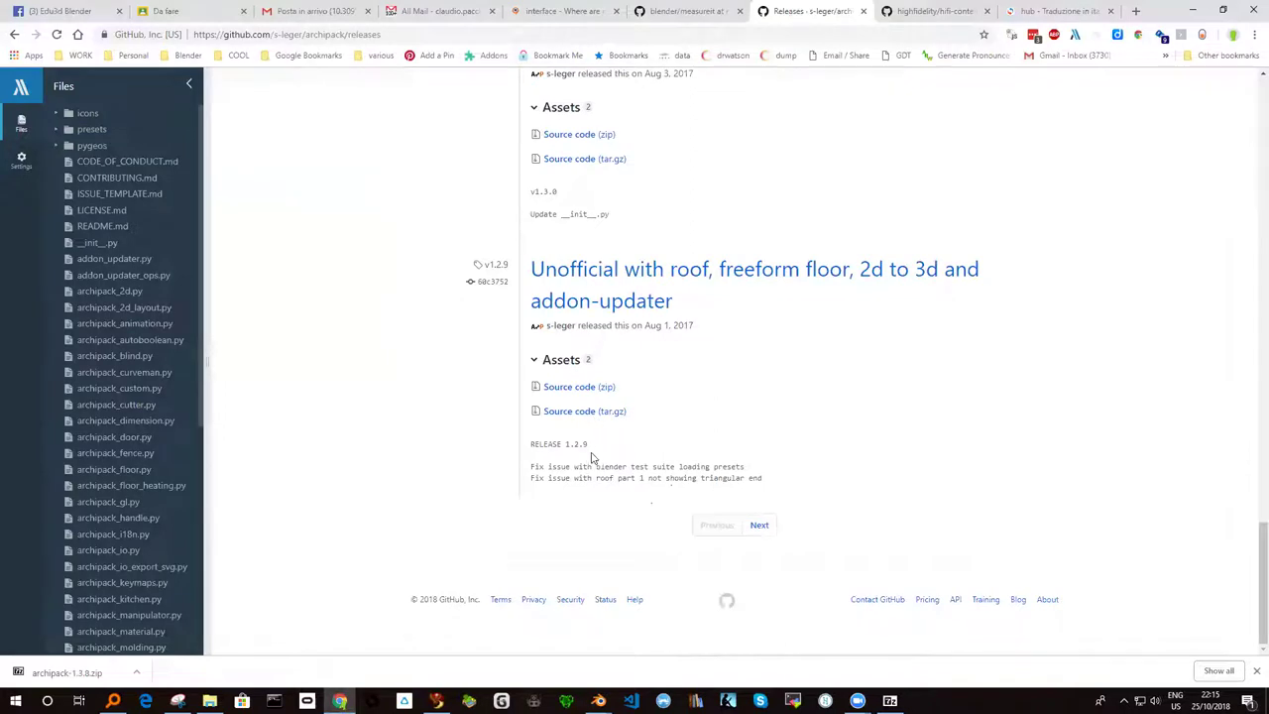
{"action": "scroll", "coordinate": [582, 451], "scroll_direction": "up", "scroll_amount": 1}
{"action": "scroll", "coordinate": [585, 453], "scroll_direction": "up", "scroll_amount": 2}
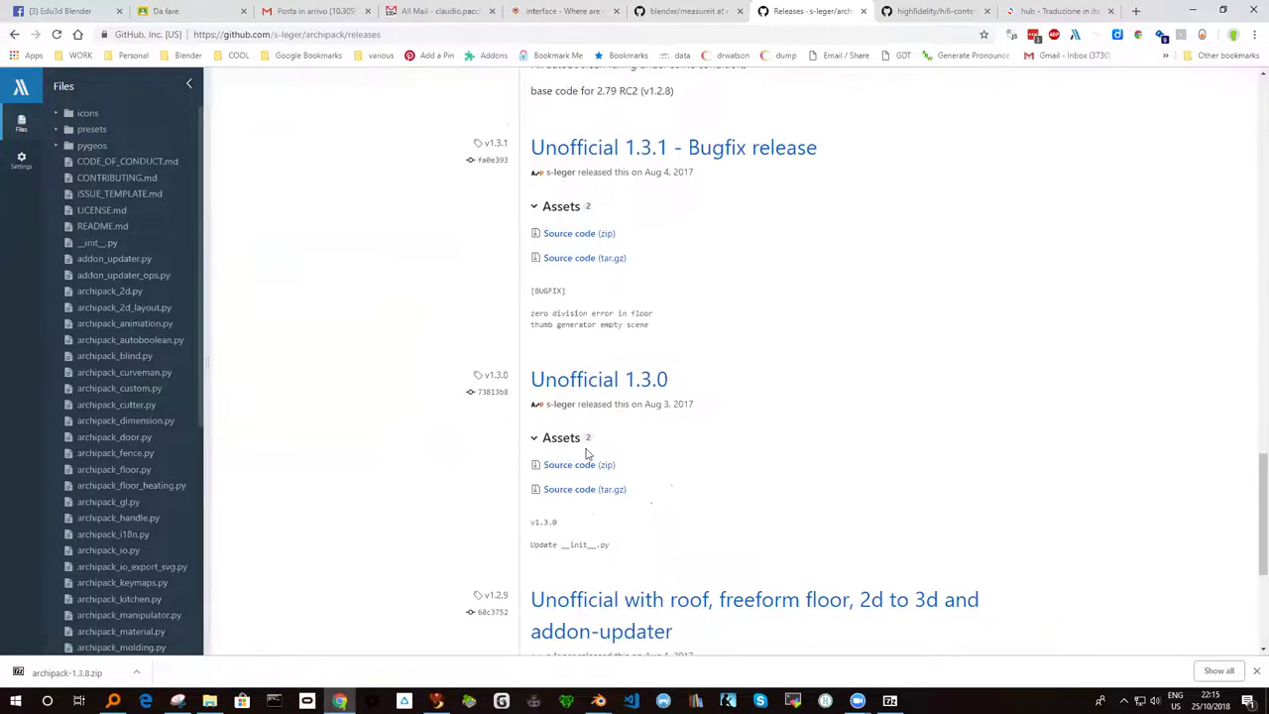
{"action": "scroll", "coordinate": [585, 453], "scroll_direction": "up", "scroll_amount": 1}
{"action": "scroll", "coordinate": [586, 456], "scroll_direction": "up", "scroll_amount": 3}
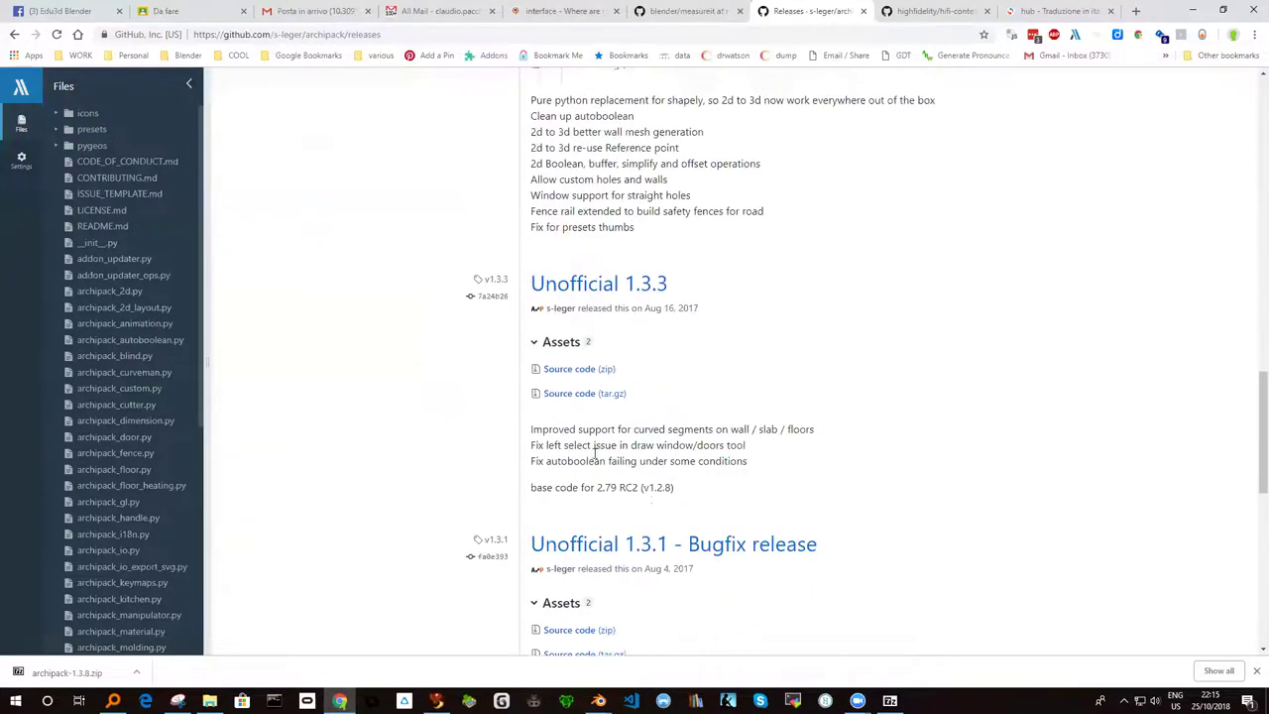
{"action": "scroll", "coordinate": [586, 461], "scroll_direction": "up", "scroll_amount": 4}
{"action": "scroll", "coordinate": [587, 466], "scroll_direction": "up", "scroll_amount": 3}
{"action": "scroll", "coordinate": [585, 463], "scroll_direction": "down", "scroll_amount": 2}
{"action": "scroll", "coordinate": [570, 446], "scroll_direction": "down", "scroll_amount": 3}
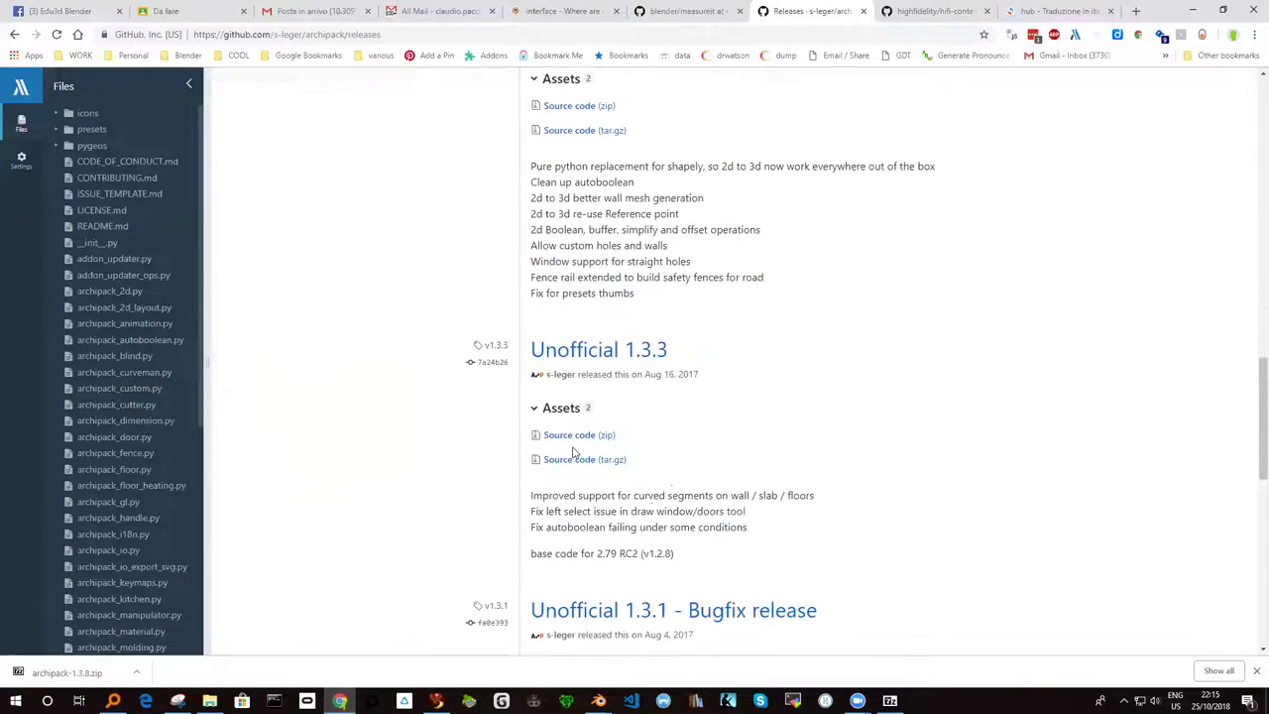
{"action": "scroll", "coordinate": [532, 462], "scroll_direction": "down", "scroll_amount": 2}
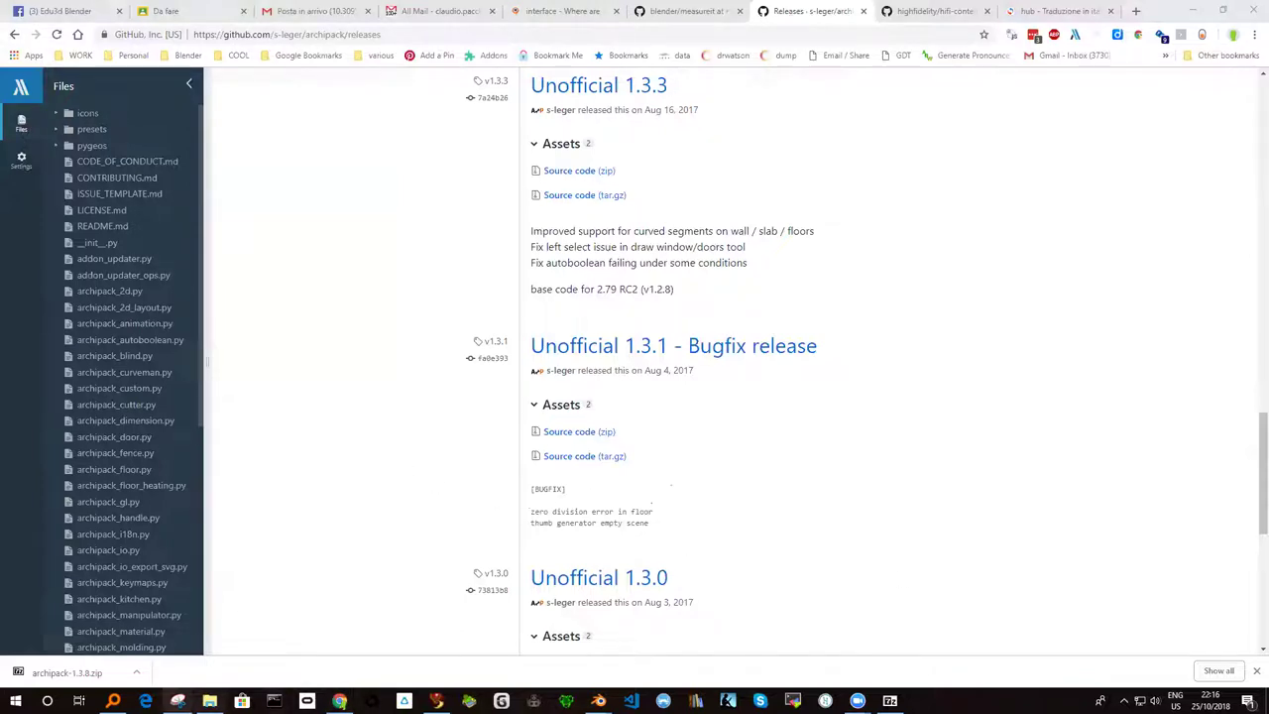
{"action": "left_click", "coordinate": [210, 701]}
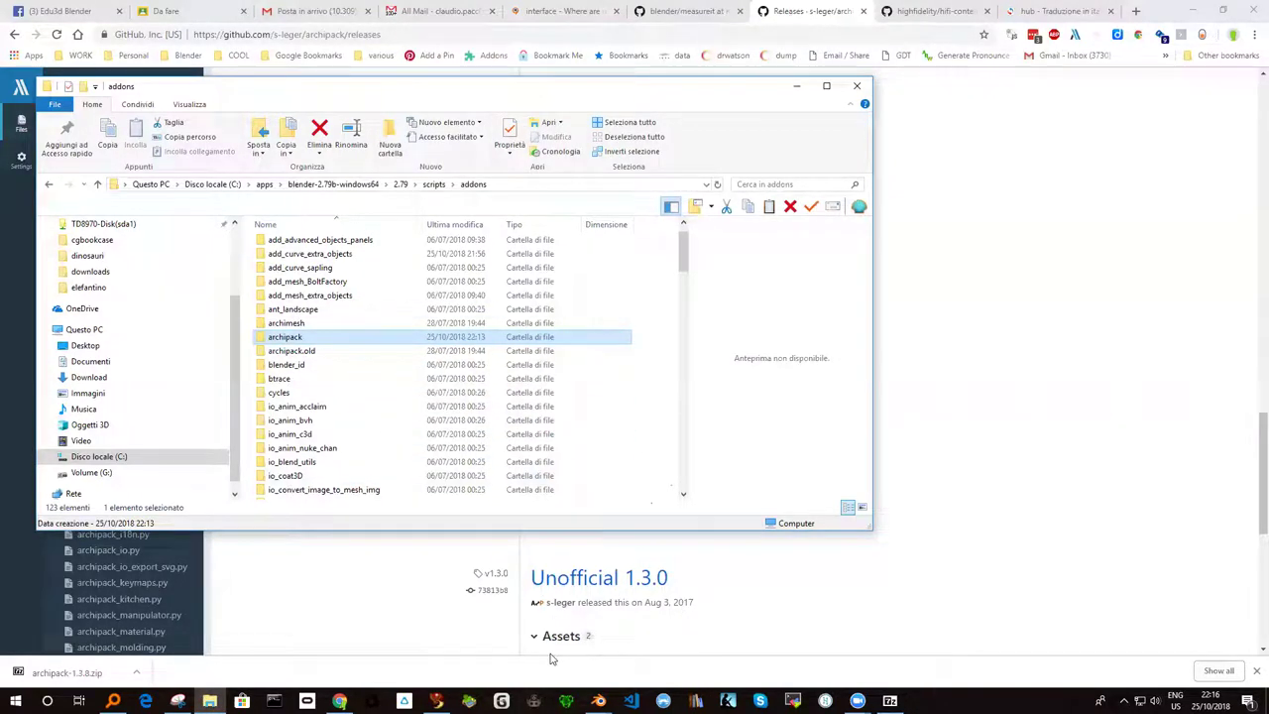
Step: Hide the addons folder window, bring Blender 2.79 to the front, and orbit to view the cube
{"action": "right_click", "coordinate": [598, 701]}
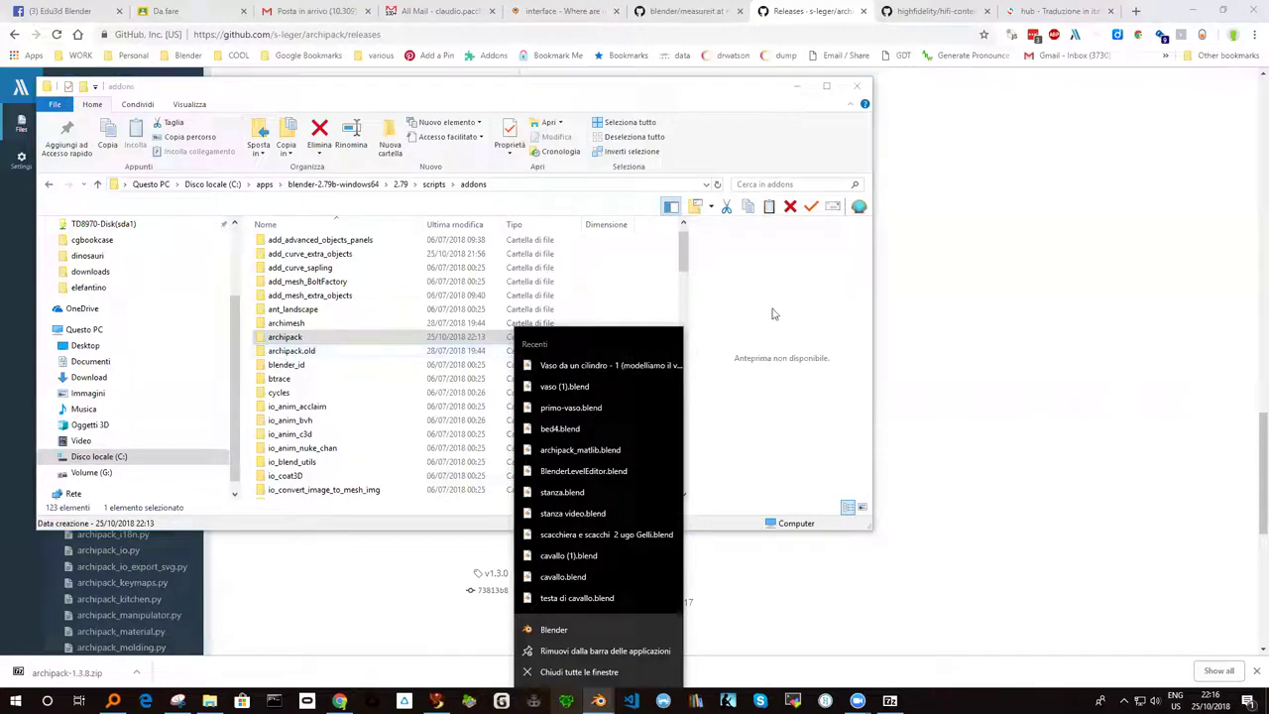
{"action": "left_click", "coordinate": [796, 86]}
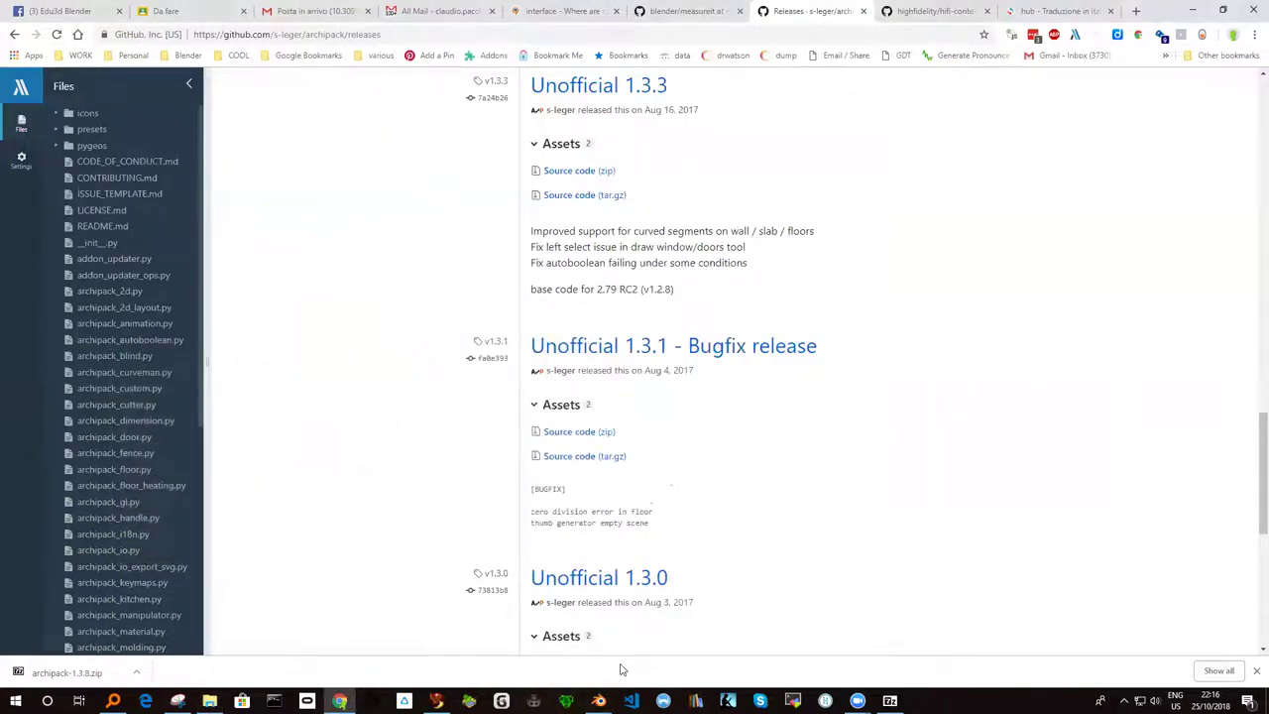
{"action": "left_click", "coordinate": [598, 701]}
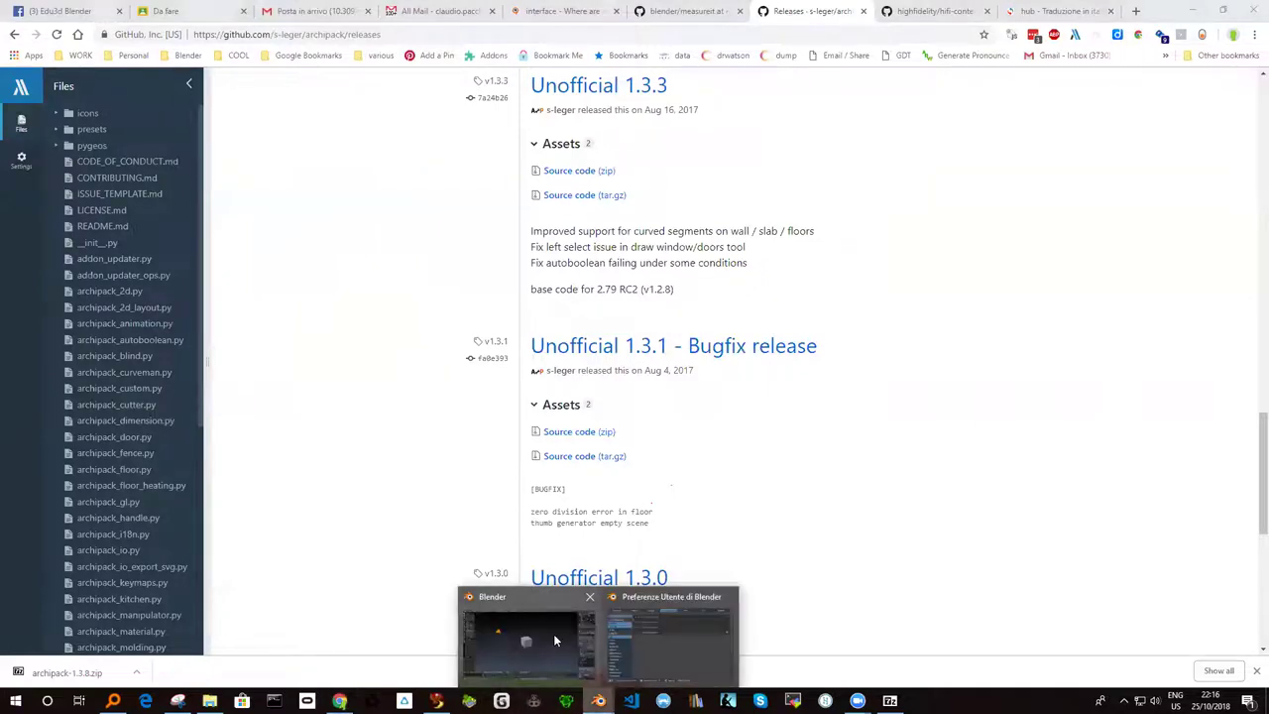
{"action": "left_click", "coordinate": [553, 633]}
{"action": "middle_click_drag", "start_coordinate": [612, 437], "coordinate": [584, 458]}
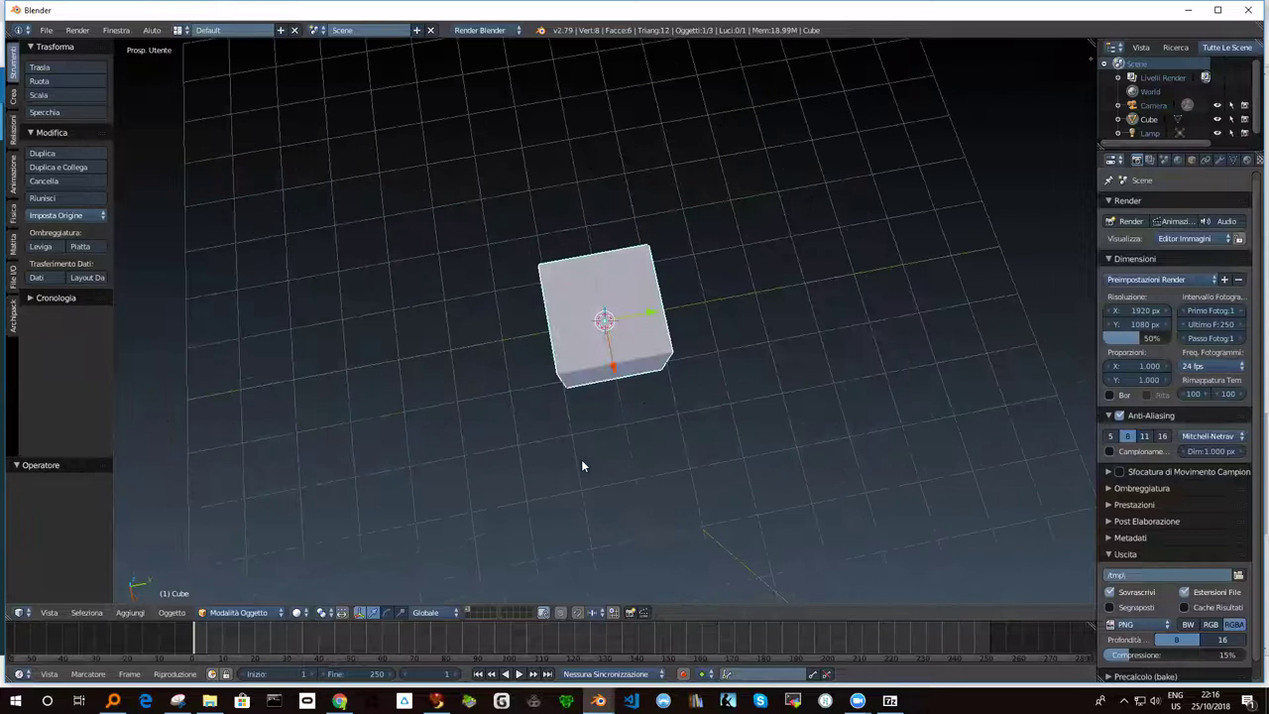
Step: Switch to top view and delete the default cube
{"action": "key", "text": "KP_7"}
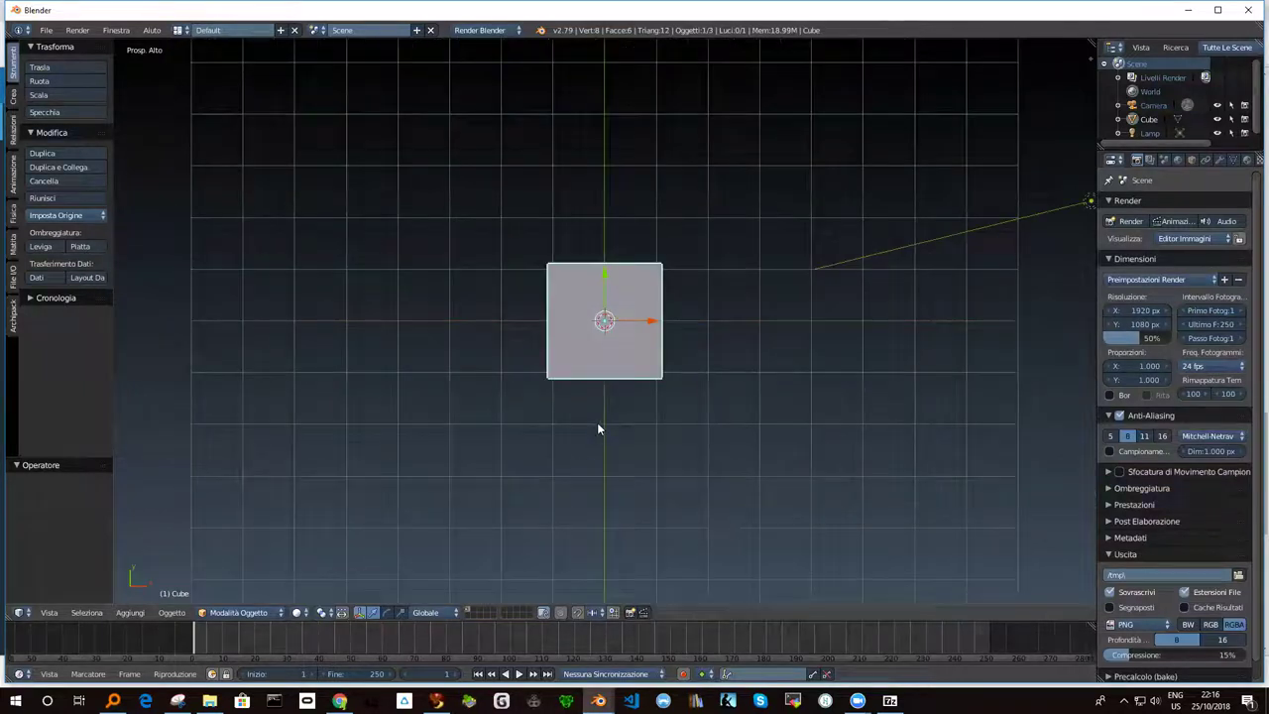
{"action": "key", "text": "x"}
{"action": "left_click", "coordinate": [575, 425]}
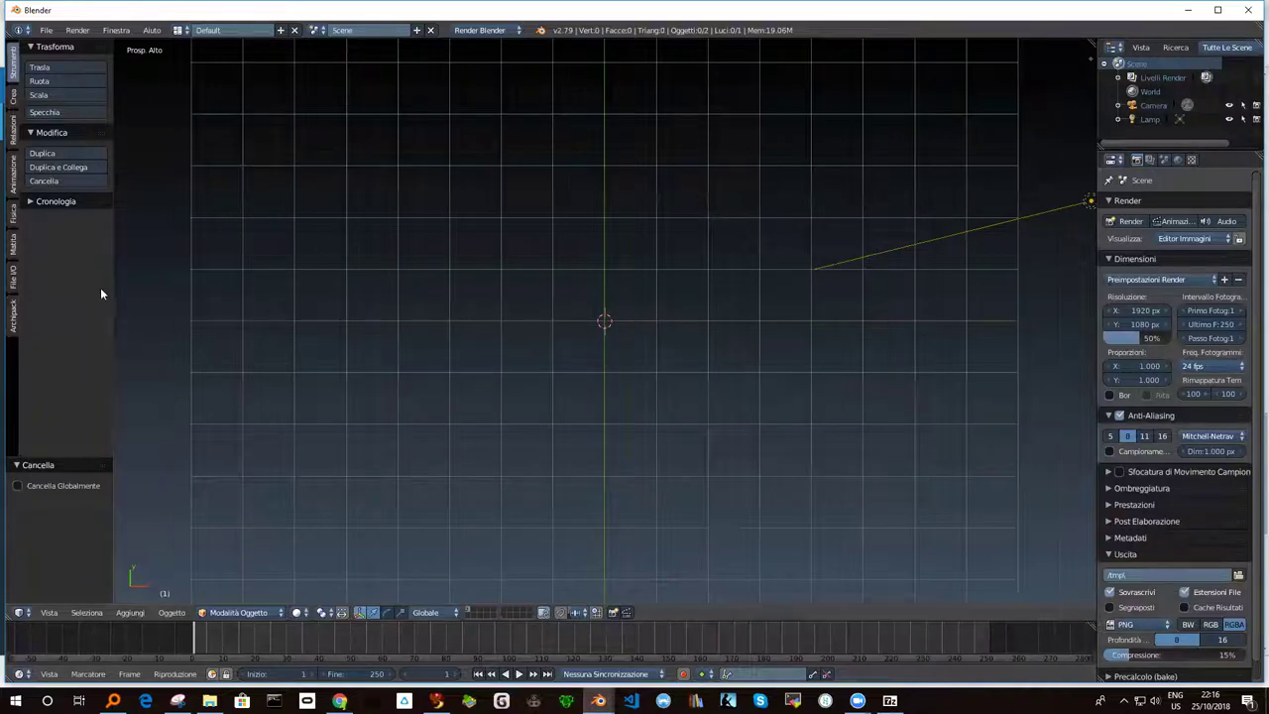
Step: Widen the tool shelf so its labels fit
{"action": "left_click", "coordinate": [13, 97]}
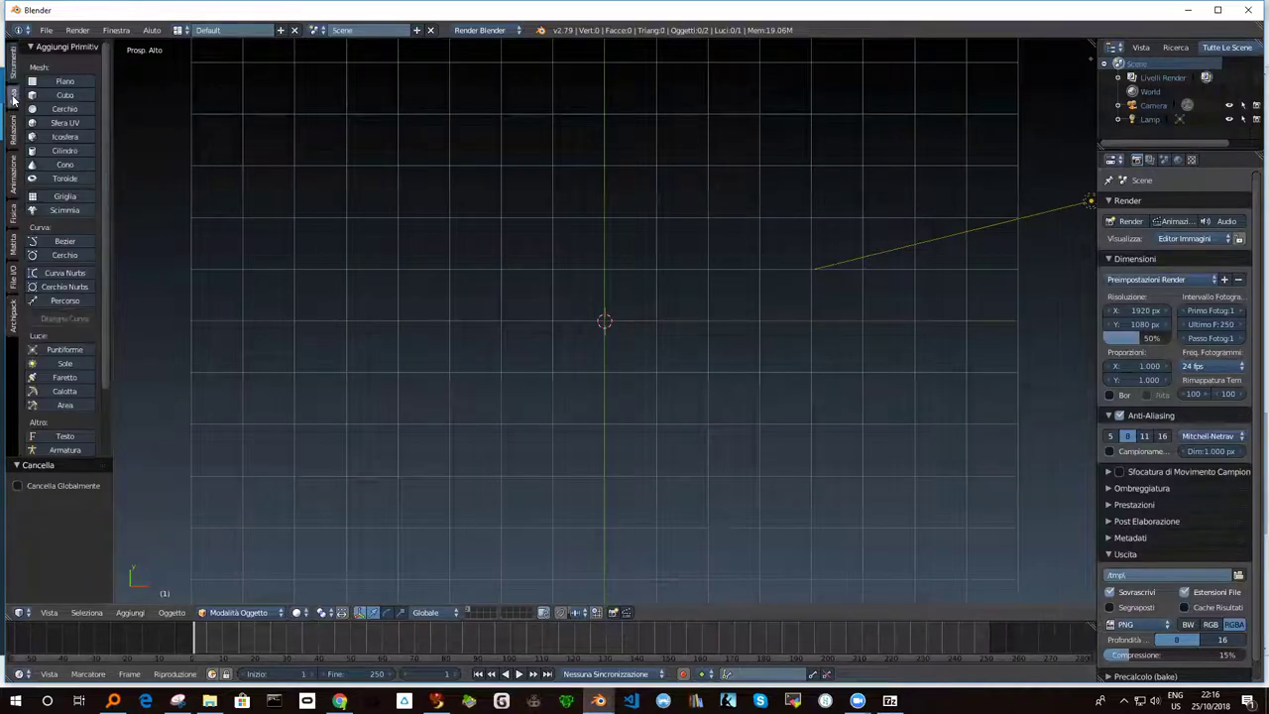
{"action": "mouse_move", "coordinate": [112, 168]}
{"action": "left_mouse_down"}
{"action": "mouse_move", "coordinate": [177, 167]}
{"action": "mouse_move", "coordinate": [168, 297]}
{"action": "left_mouse_up"}
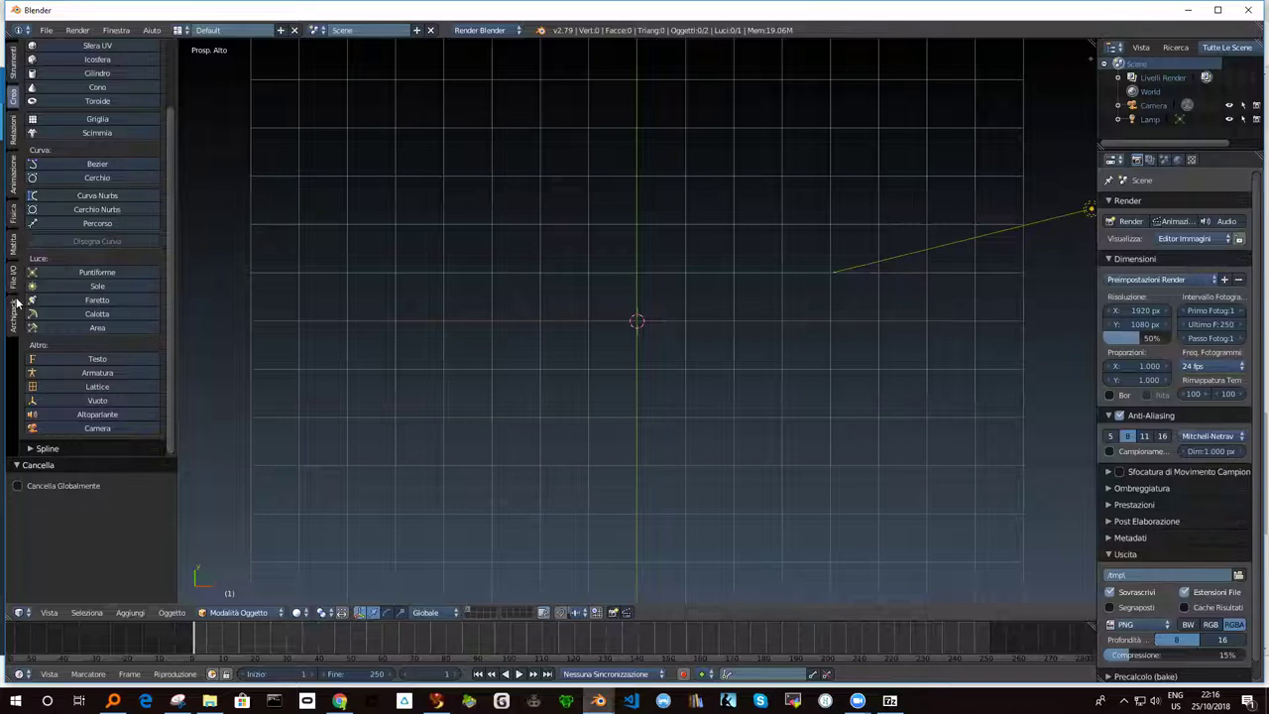
{"action": "left_click", "coordinate": [12, 59]}
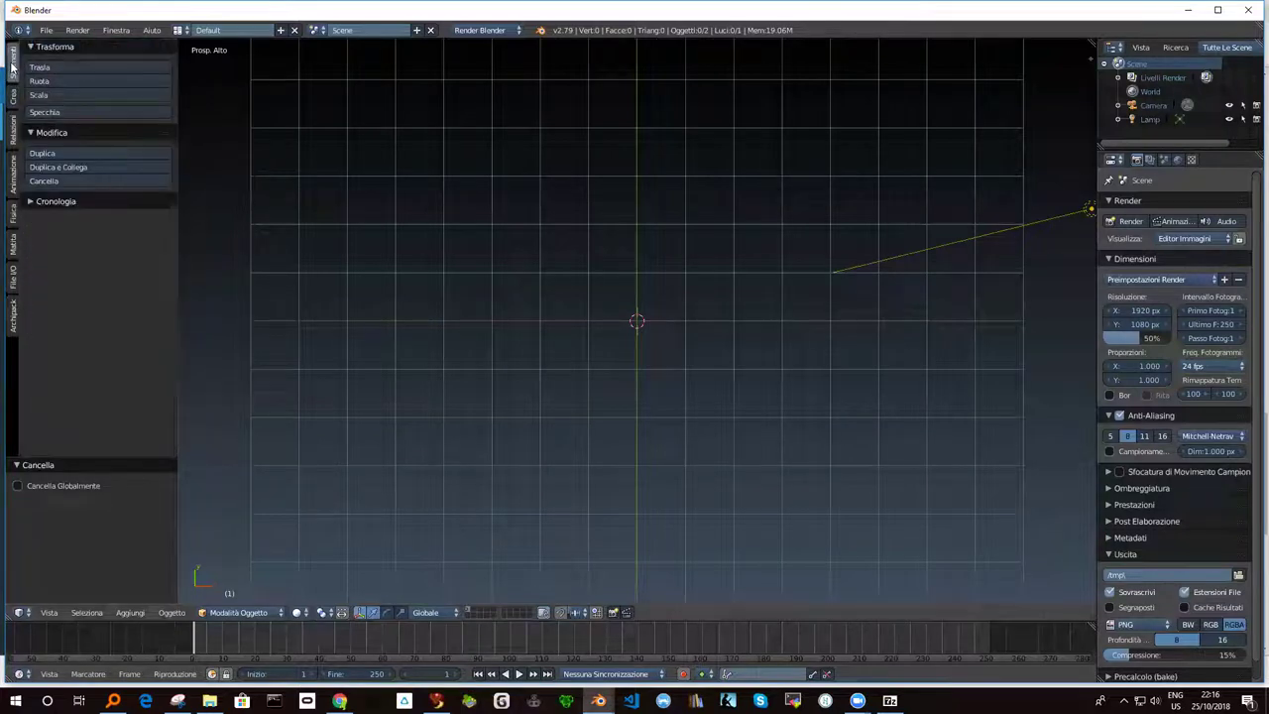
Step: Check the Archipack 1.3.8 add-on in User Preferences and save the user settings
{"action": "left_click", "coordinate": [46, 30]}
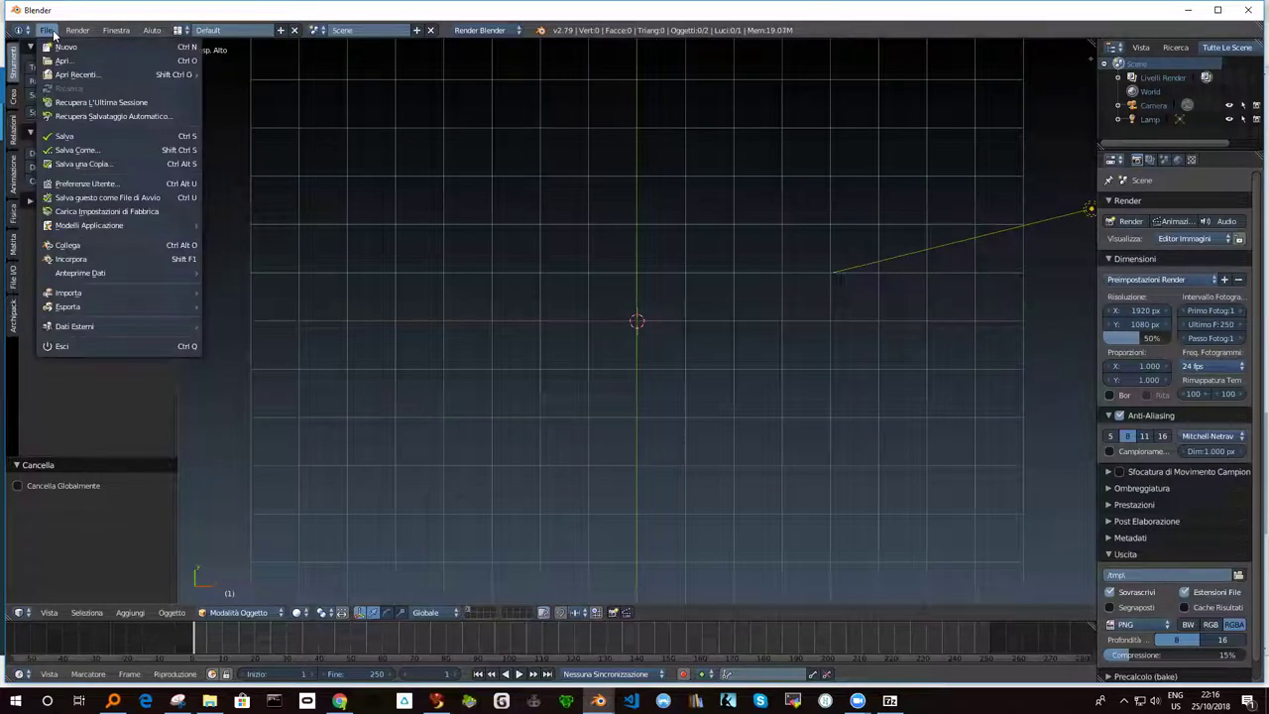
{"action": "left_click", "coordinate": [97, 184]}
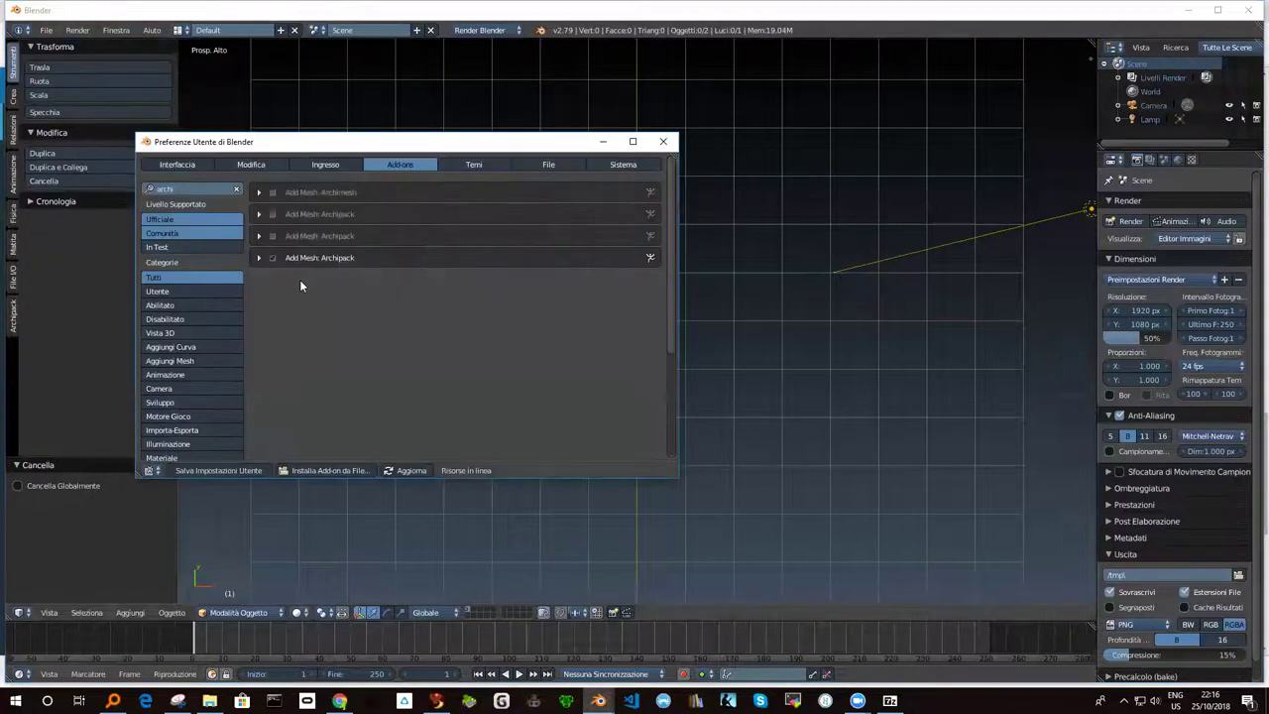
{"action": "left_click", "coordinate": [258, 258]}
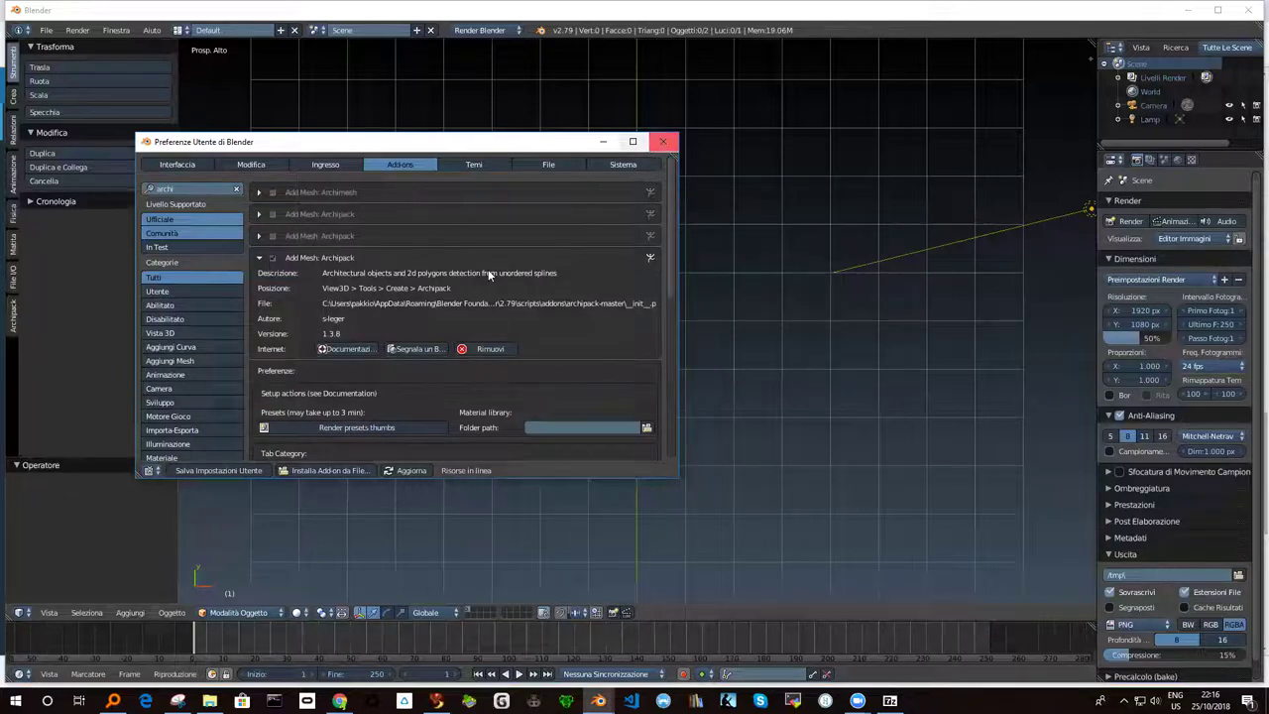
{"action": "left_click", "coordinate": [259, 470]}
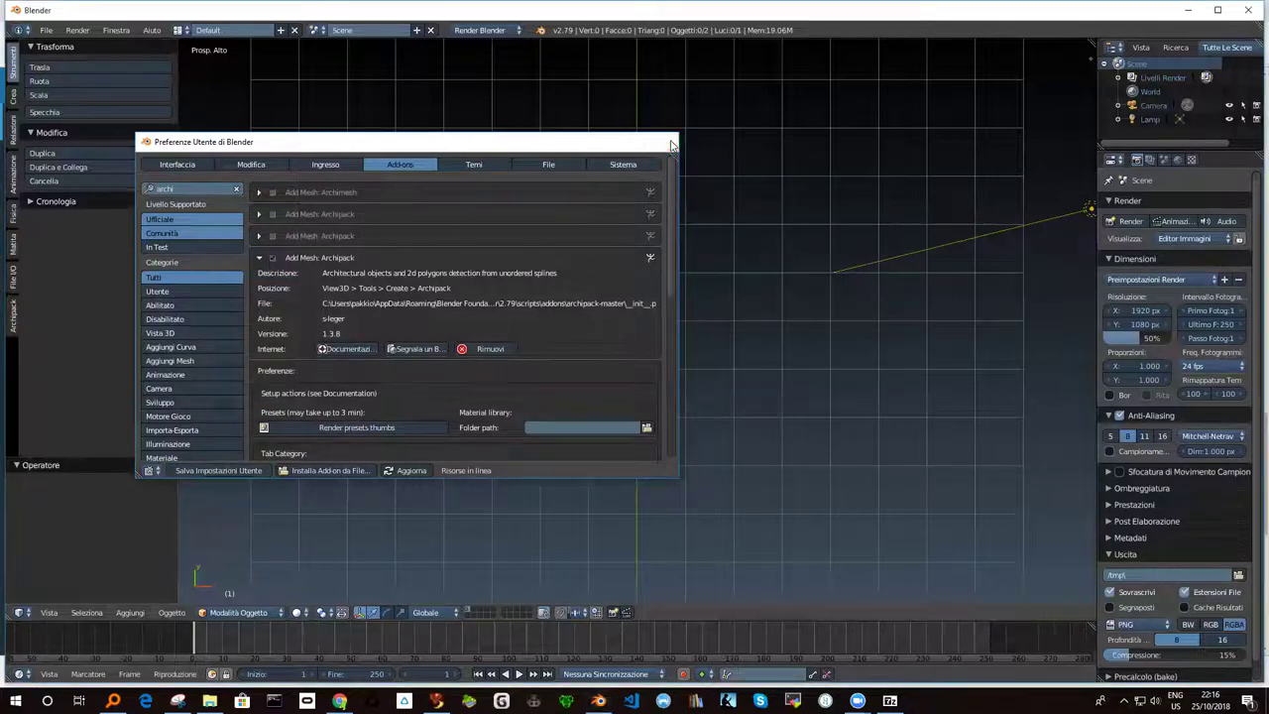
{"action": "left_click", "coordinate": [663, 141]}
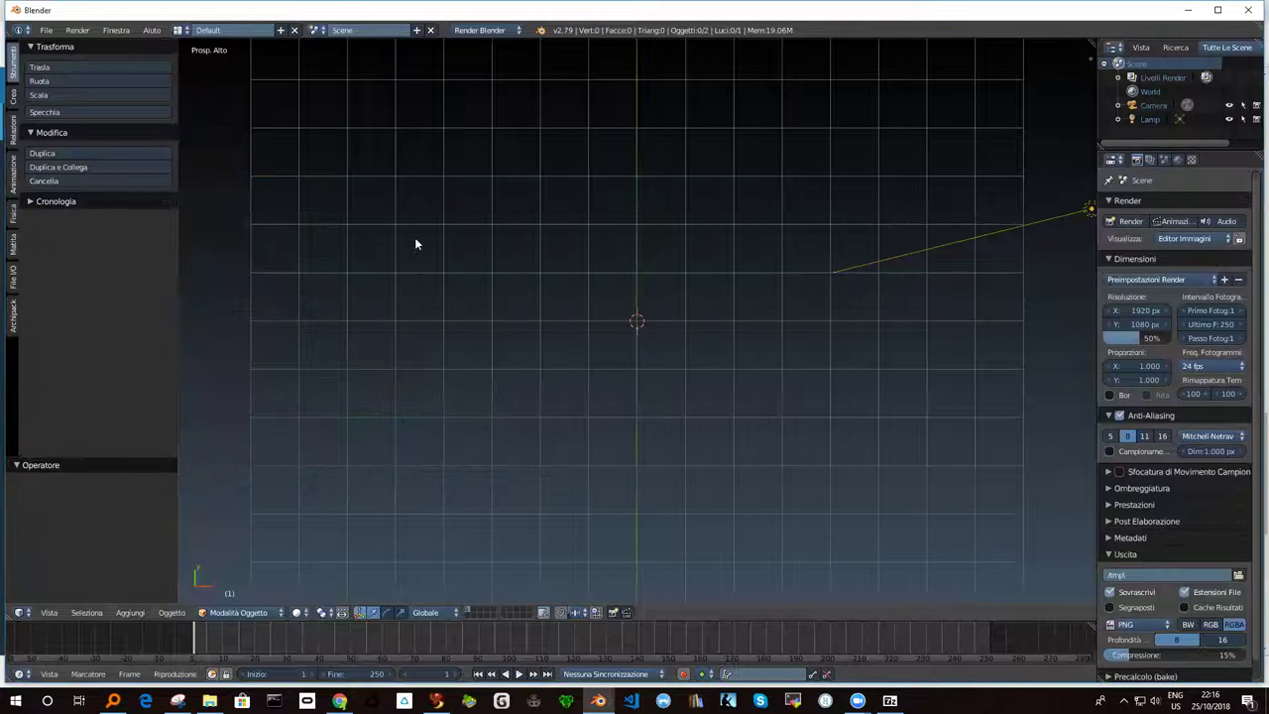
Step: Draw three Archipack wall segments of 8.00, 5.00 and 8.00, 0.20 thick and 2.70 high
{"action": "left_click", "coordinate": [14, 315]}
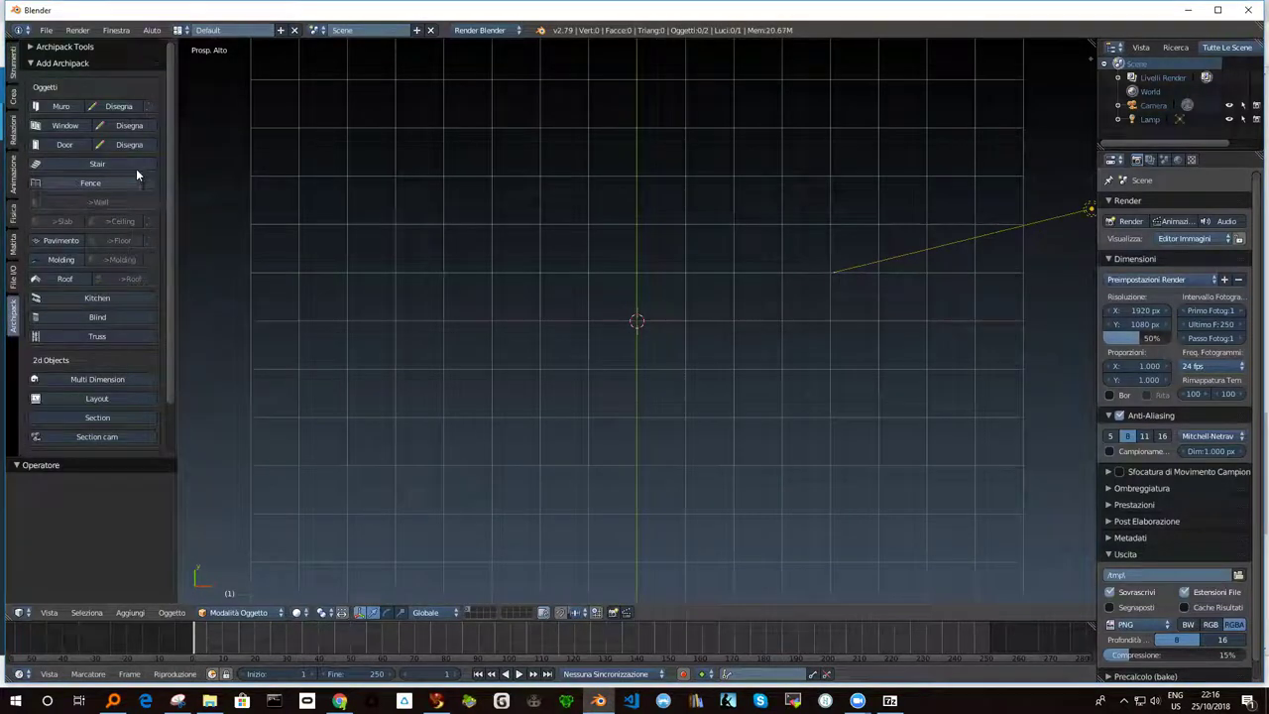
{"action": "left_click", "coordinate": [116, 107]}
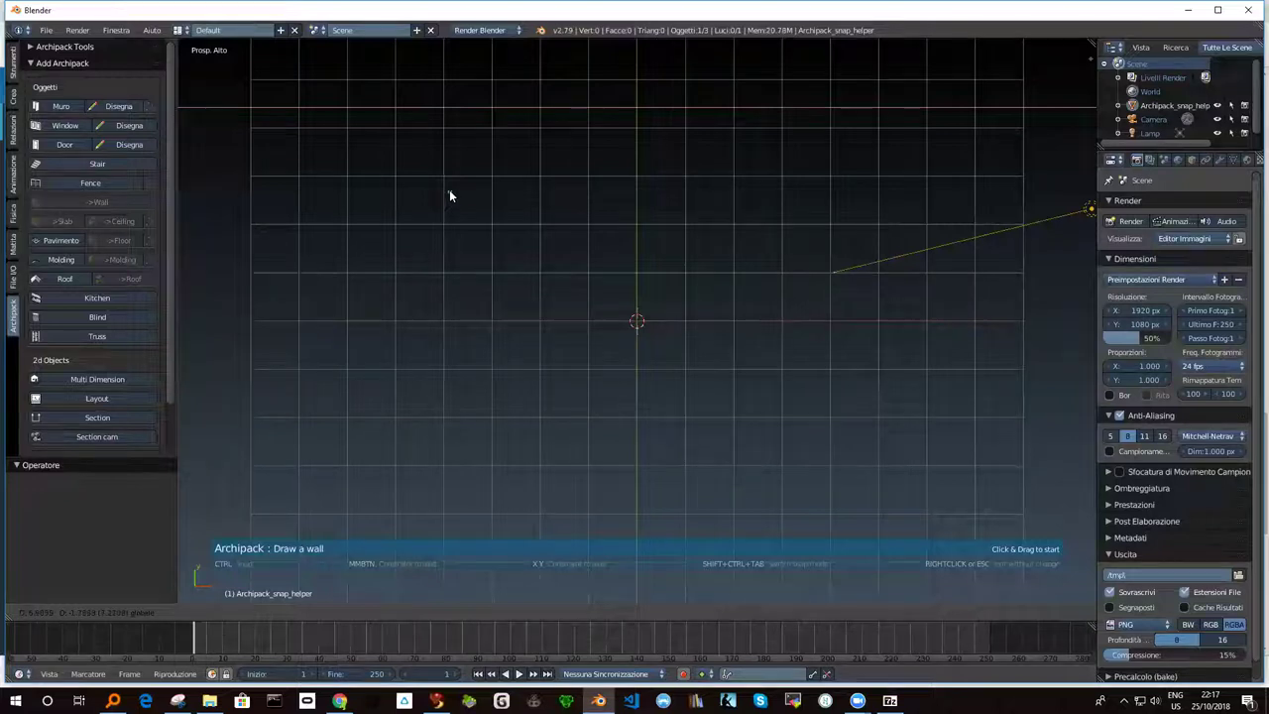
{"action": "mouse_move", "coordinate": [441, 177]}
{"action": "left_mouse_down"}
{"action": "mouse_move", "coordinate": [685, 187]}
{"action": "mouse_move", "coordinate": [650, 200]}
{"action": "mouse_move", "coordinate": [864, 195]}
{"action": "mouse_move", "coordinate": [767, 198]}
{"action": "mouse_move", "coordinate": [822, 204]}
{"action": "left_mouse_up"}
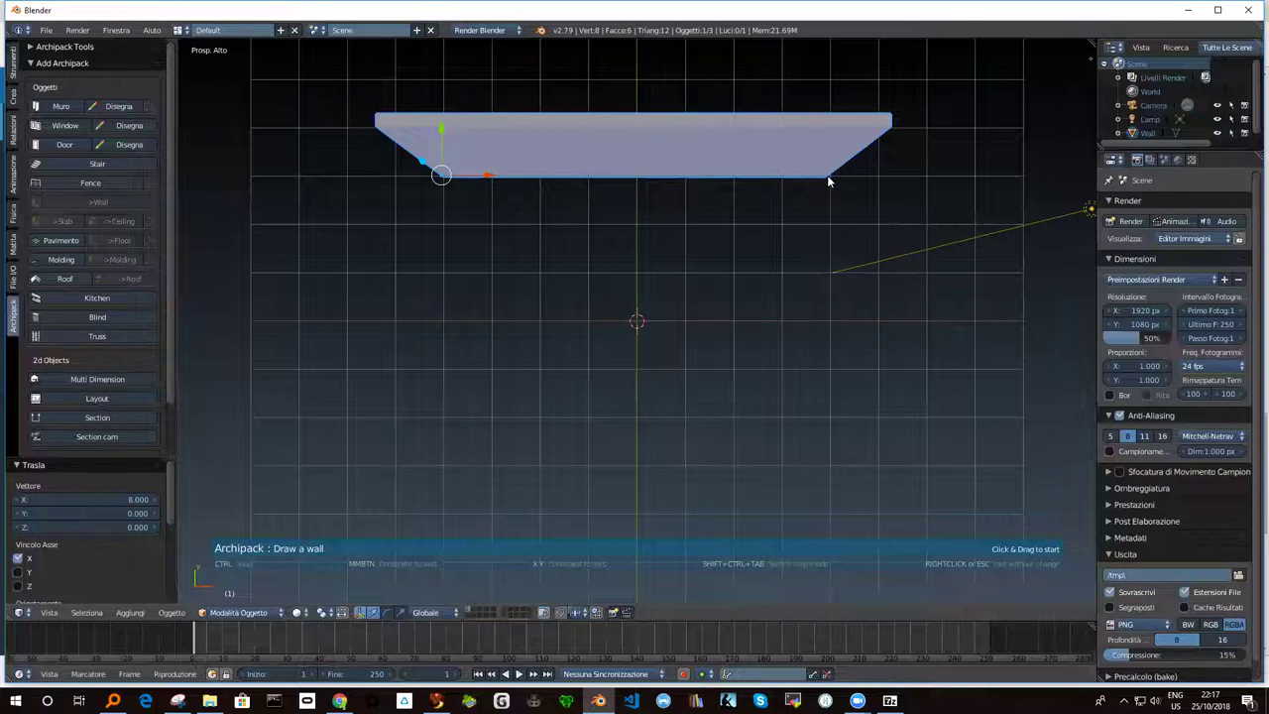
{"action": "key", "text": "KP_5"}
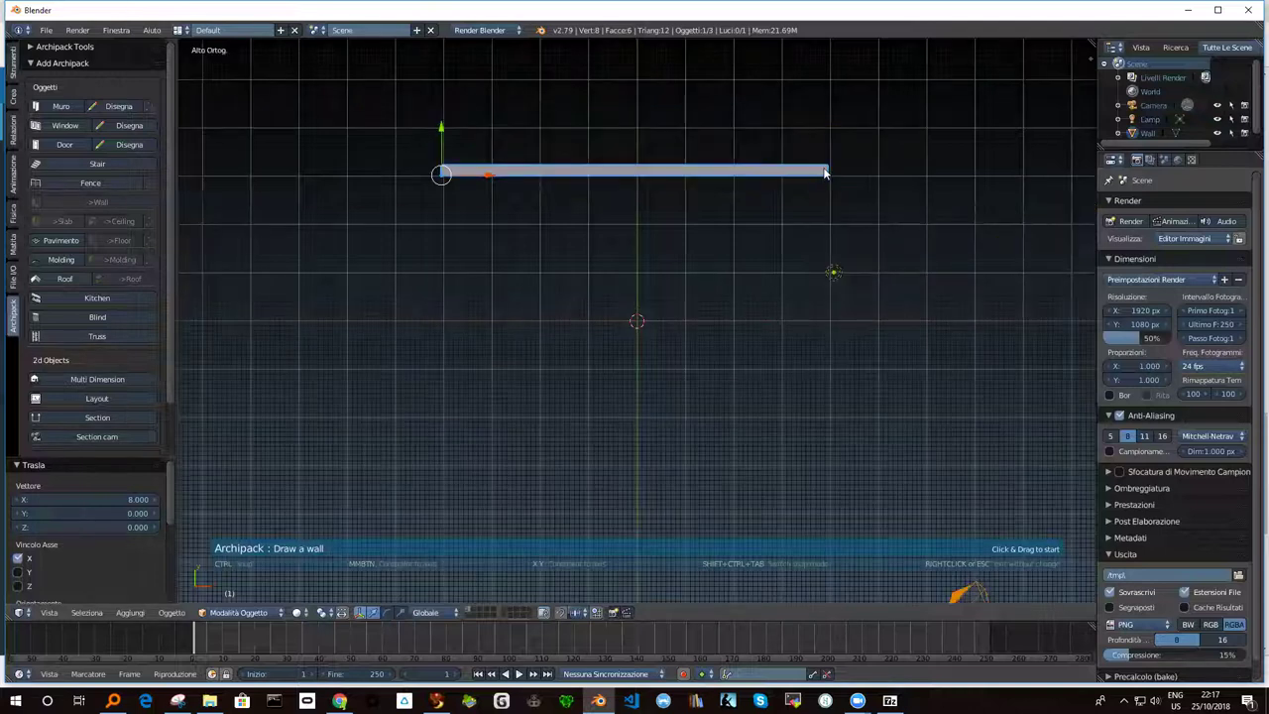
{"action": "left_click", "coordinate": [825, 174]}
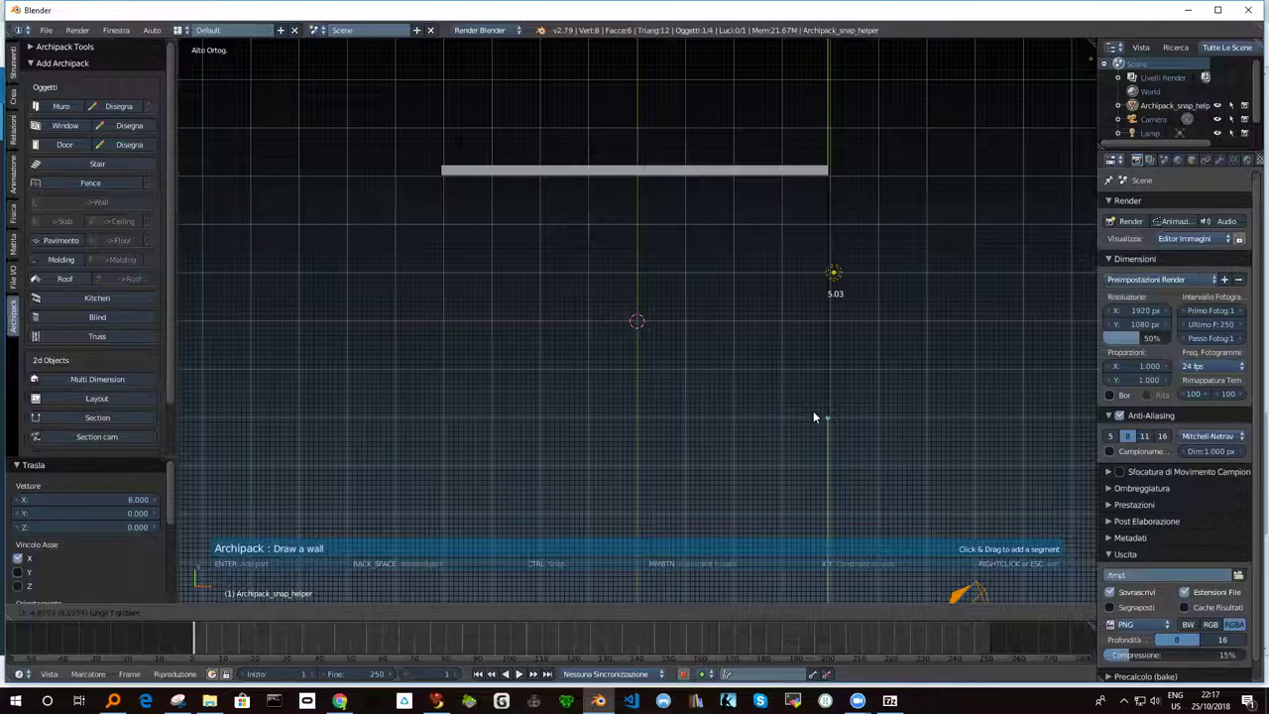
{"action": "left_click", "coordinate": [822, 417]}
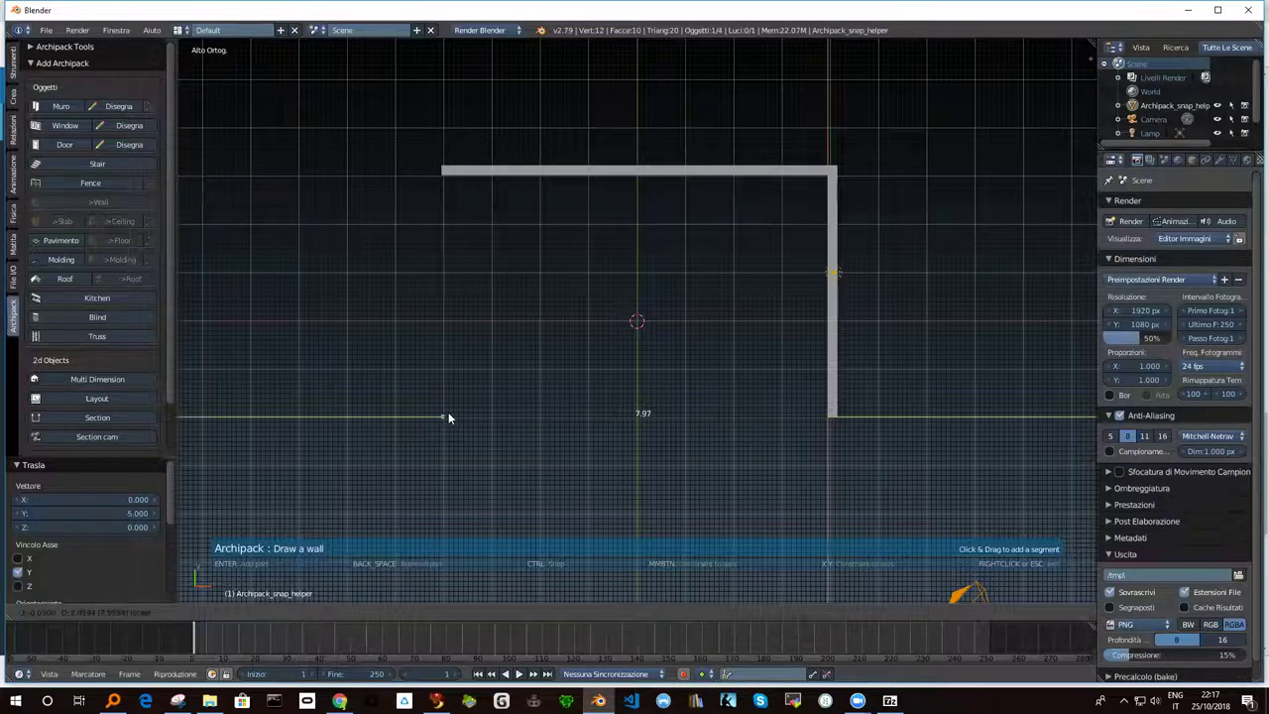
{"action": "left_click", "coordinate": [446, 416]}
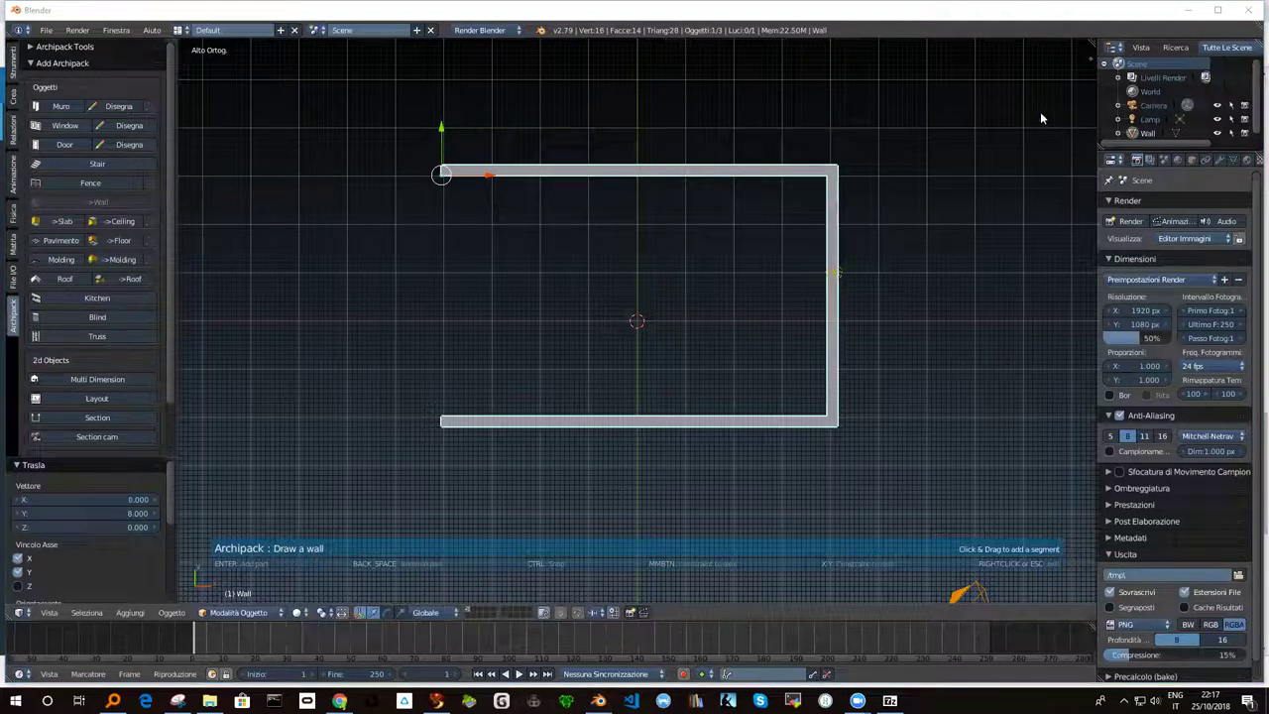
{"action": "key", "text": "Escape"}
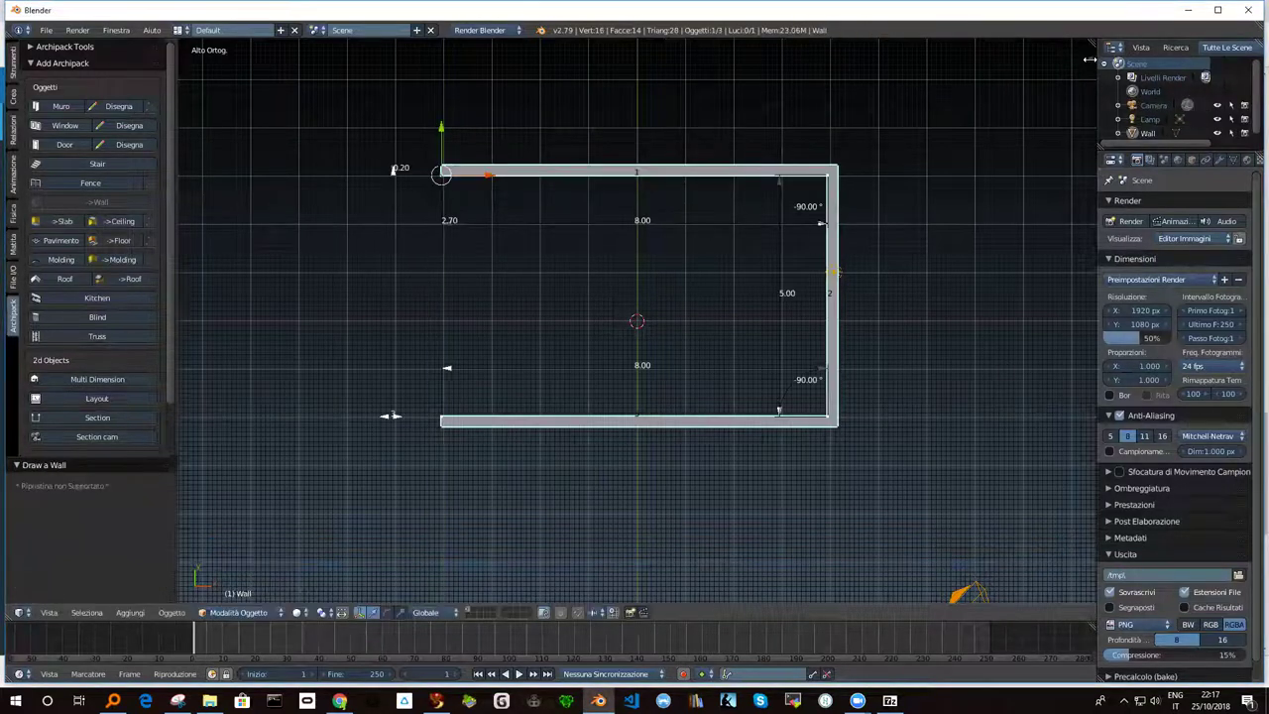
Step: Tick Close in the wall's side panel to complete the rectangle
{"action": "key", "text": "n"}
{"action": "scroll", "coordinate": [1061, 266], "scroll_direction": "down", "scroll_amount": 2}
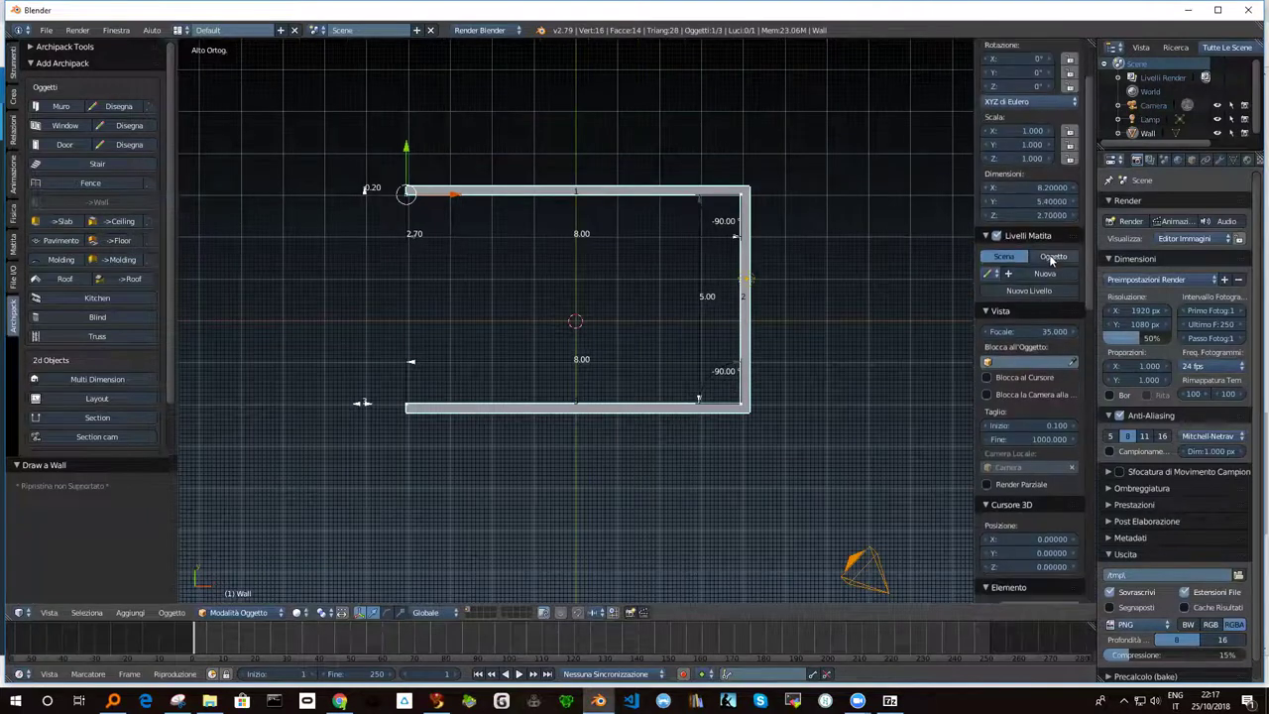
{"action": "scroll", "coordinate": [1051, 255], "scroll_direction": "down", "scroll_amount": 3}
{"action": "scroll", "coordinate": [1040, 246], "scroll_direction": "down", "scroll_amount": 4}
{"action": "scroll", "coordinate": [1037, 240], "scroll_direction": "down", "scroll_amount": 4}
{"action": "scroll", "coordinate": [1036, 240], "scroll_direction": "down", "scroll_amount": 3}
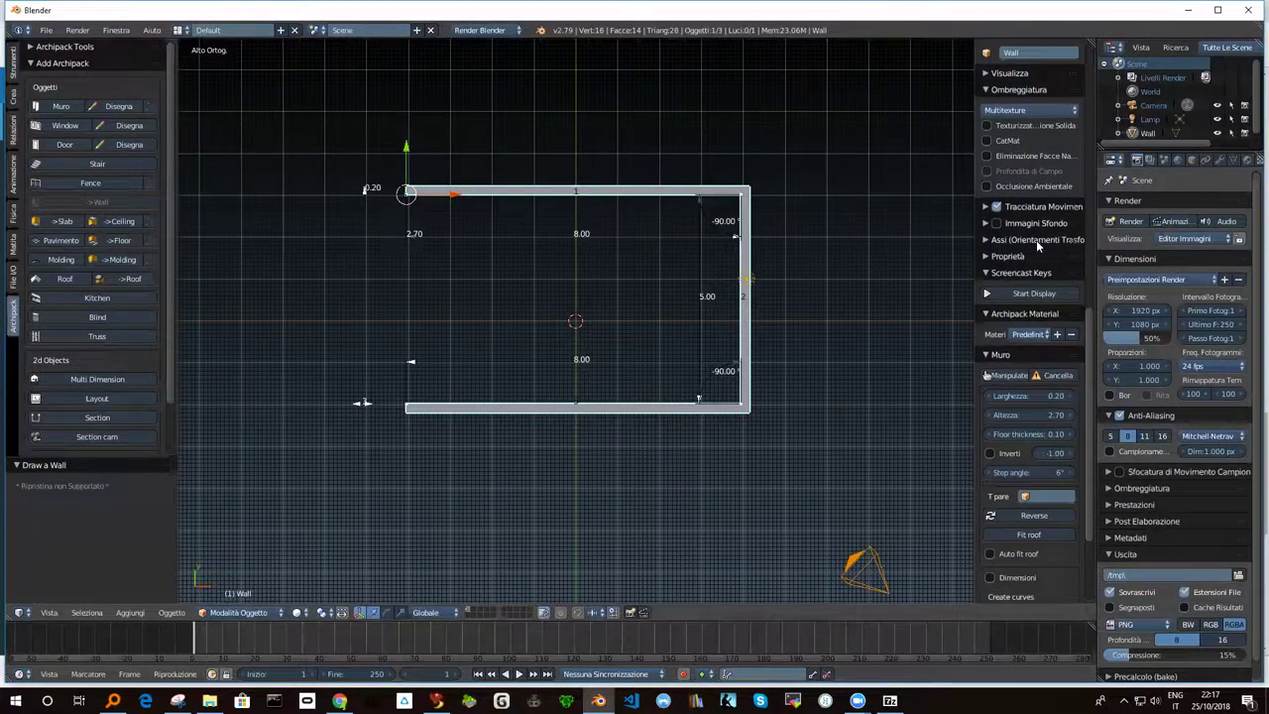
{"action": "scroll", "coordinate": [1054, 413], "scroll_direction": "down", "scroll_amount": 2}
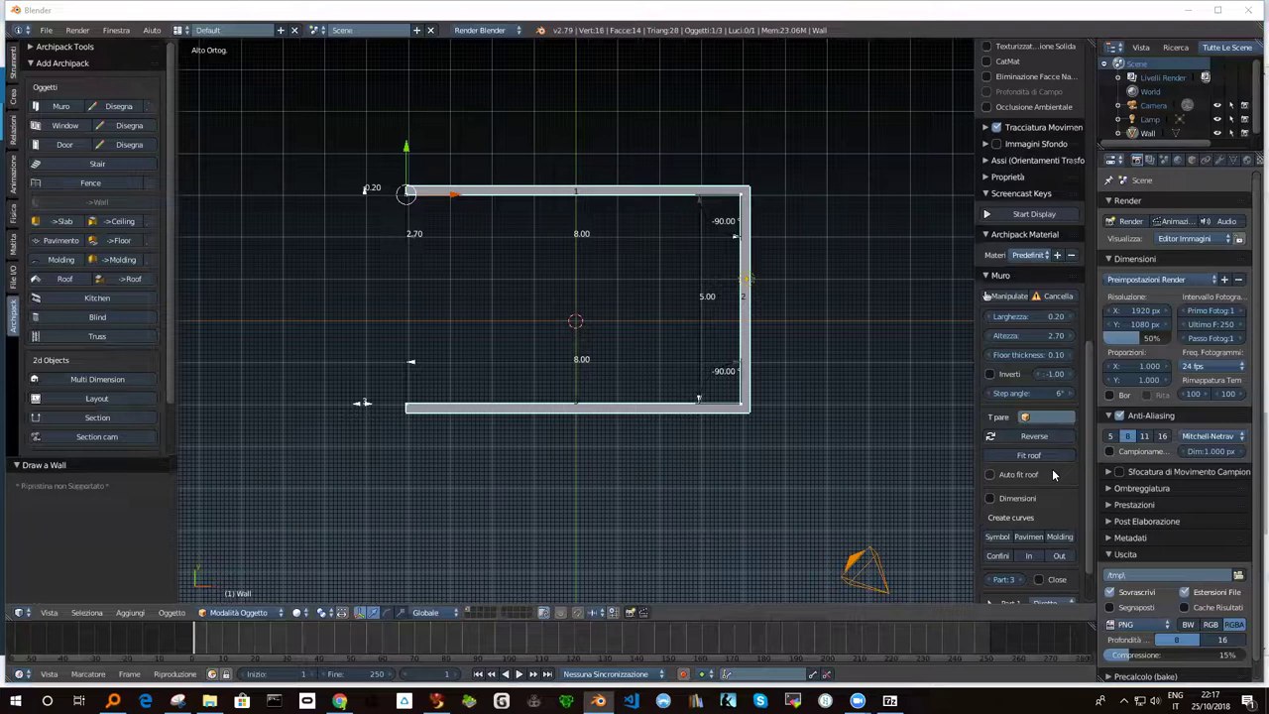
{"action": "left_click", "coordinate": [1037, 578]}
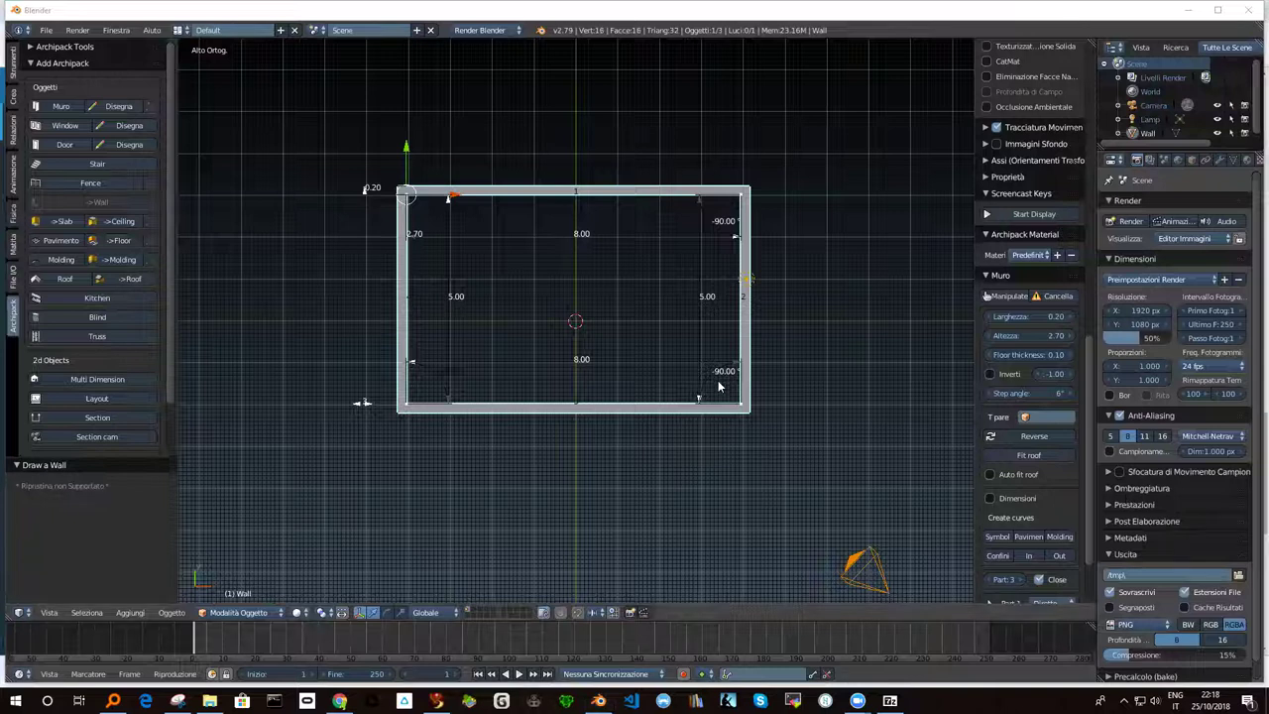
{"action": "left_click", "coordinate": [117, 107]}
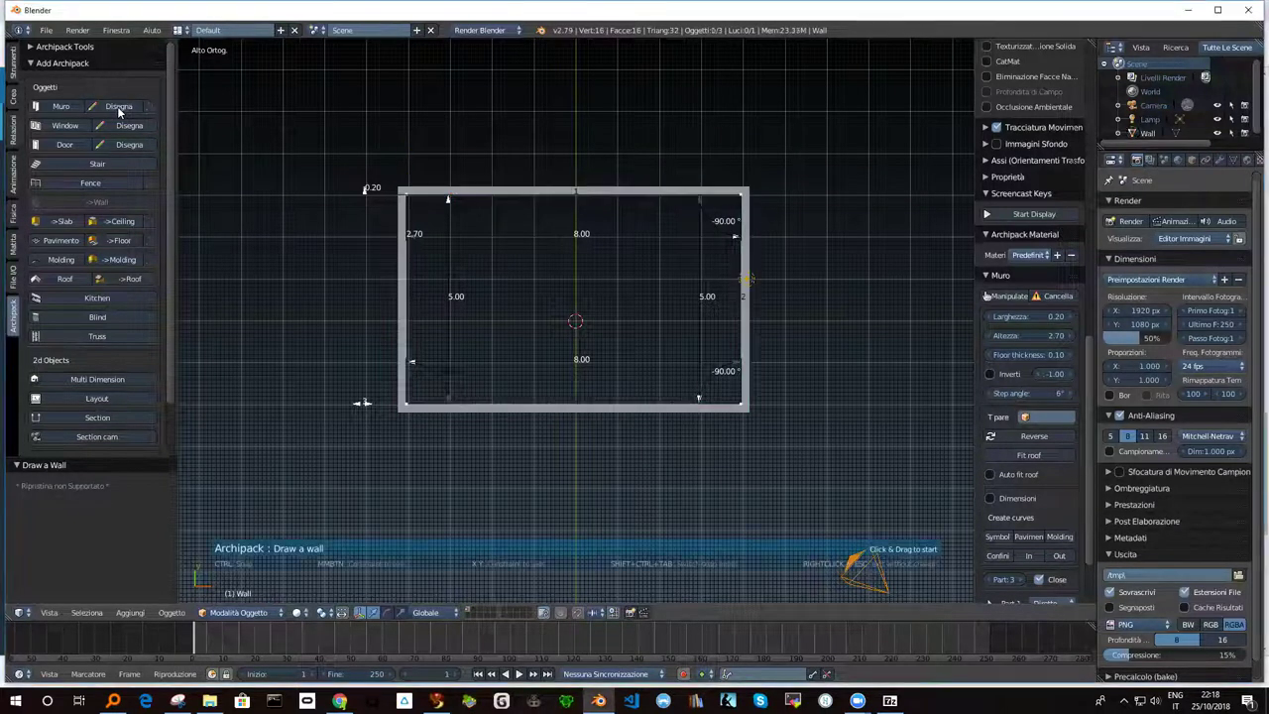
{"action": "left_click_drag", "start_coordinate": [576, 195], "coordinate": [580, 256]}
{"action": "right_click", "coordinate": [574, 315]}
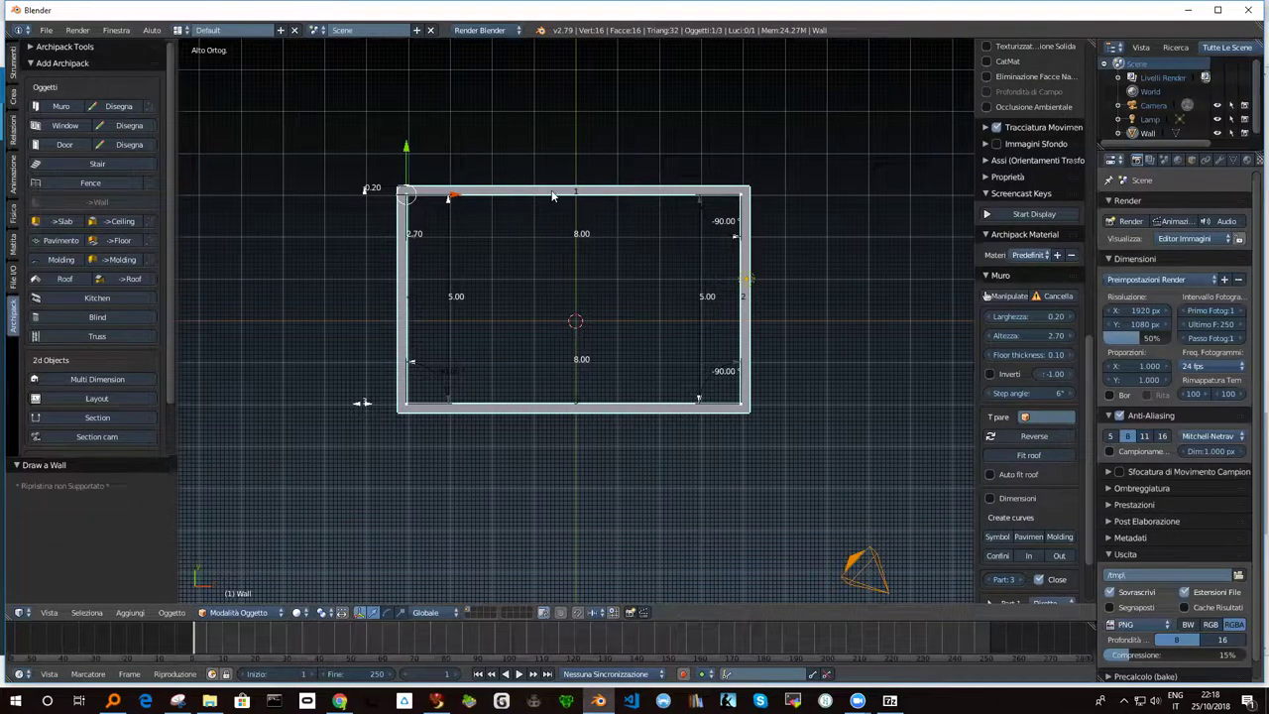
{"action": "key", "text": "Escape"}
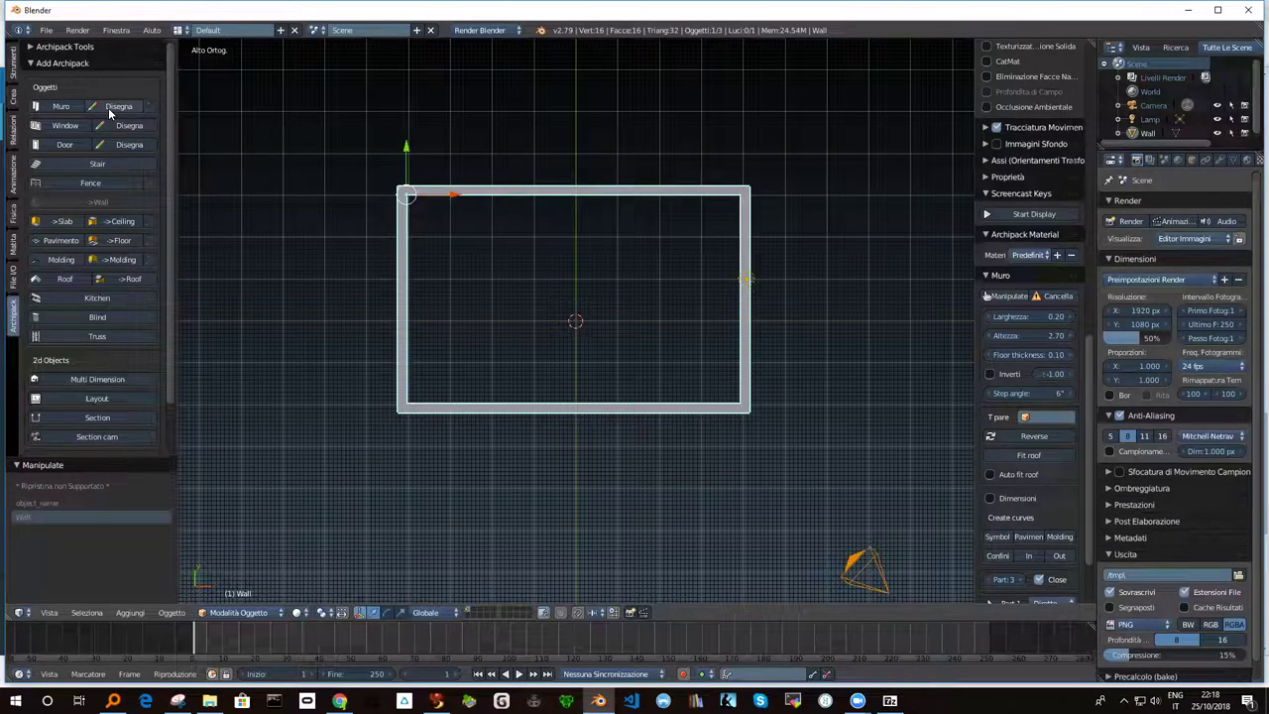
{"action": "left_click", "coordinate": [108, 107]}
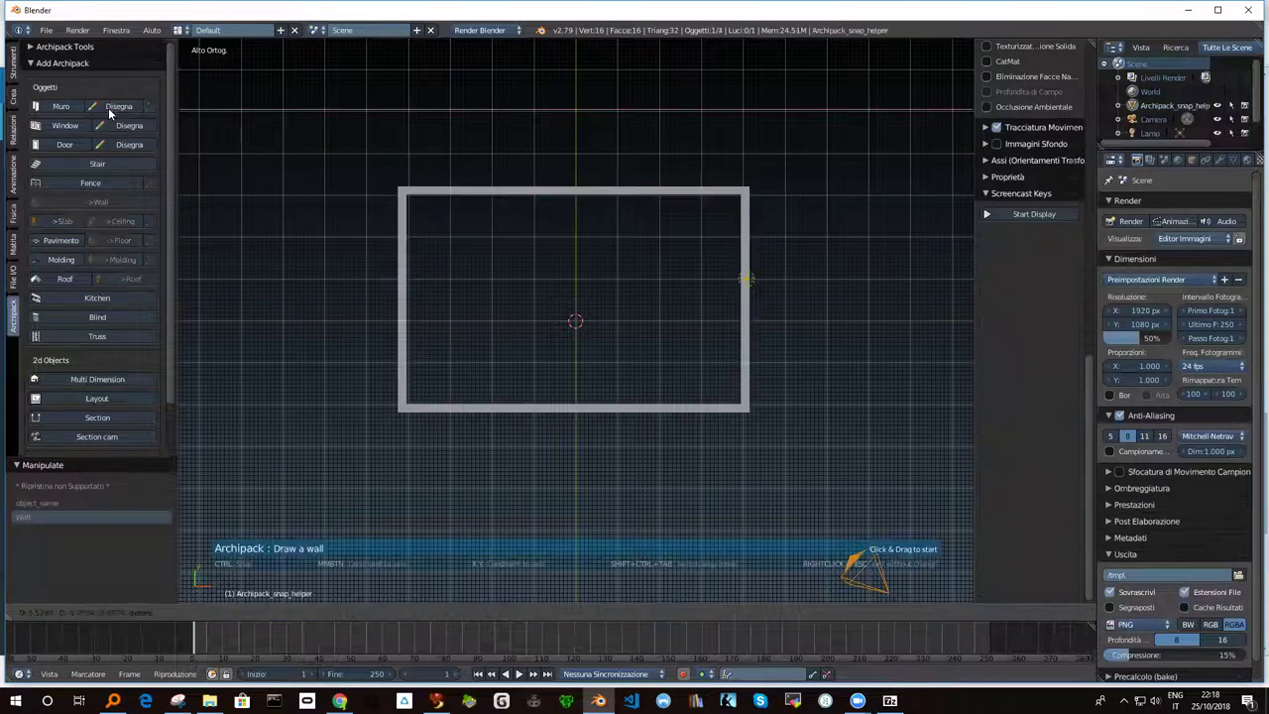
{"action": "left_click", "coordinate": [580, 190]}
{"action": "key", "text": "Escape"}
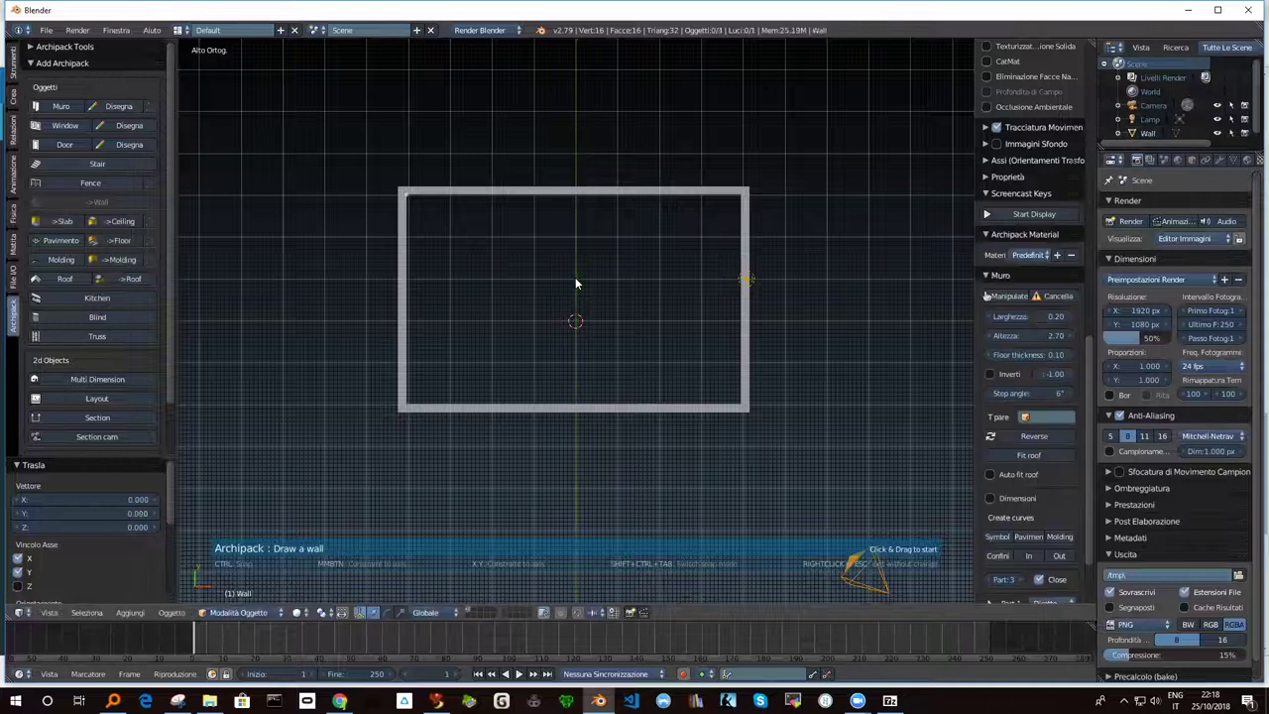
{"action": "left_click", "coordinate": [57, 106]}
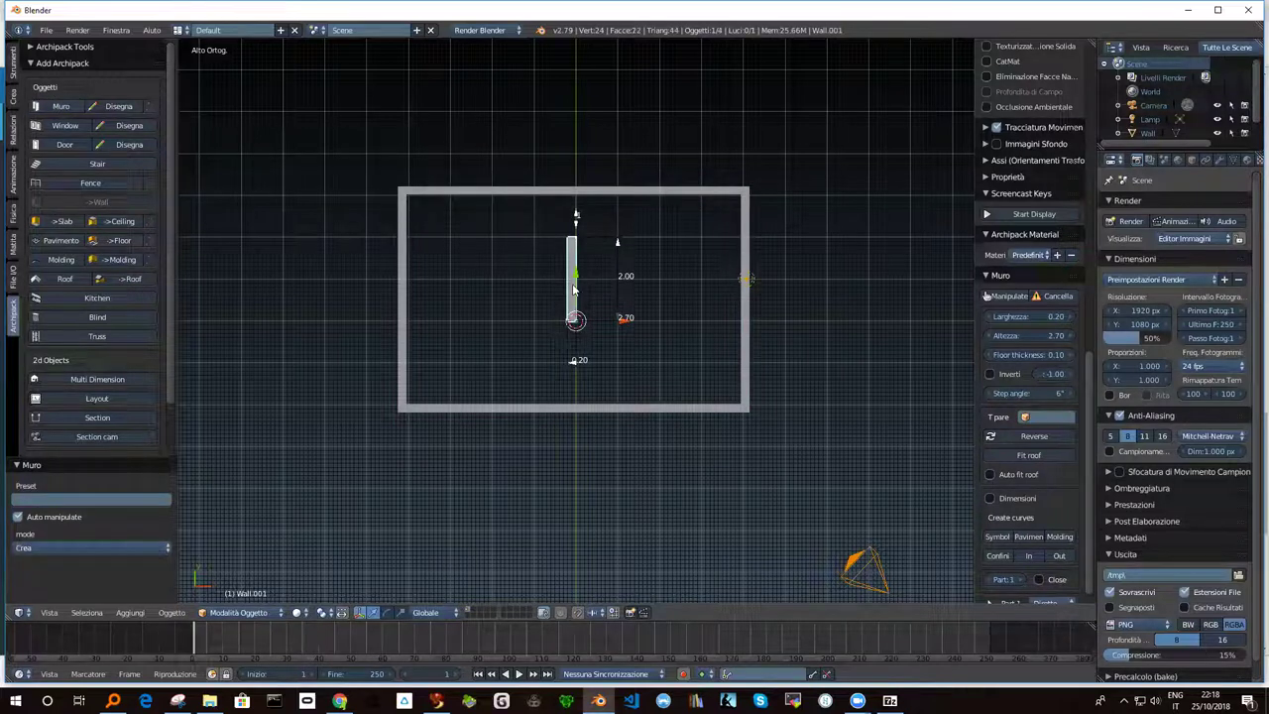
{"action": "key", "text": "x"}
{"action": "left_click", "coordinate": [536, 286]}
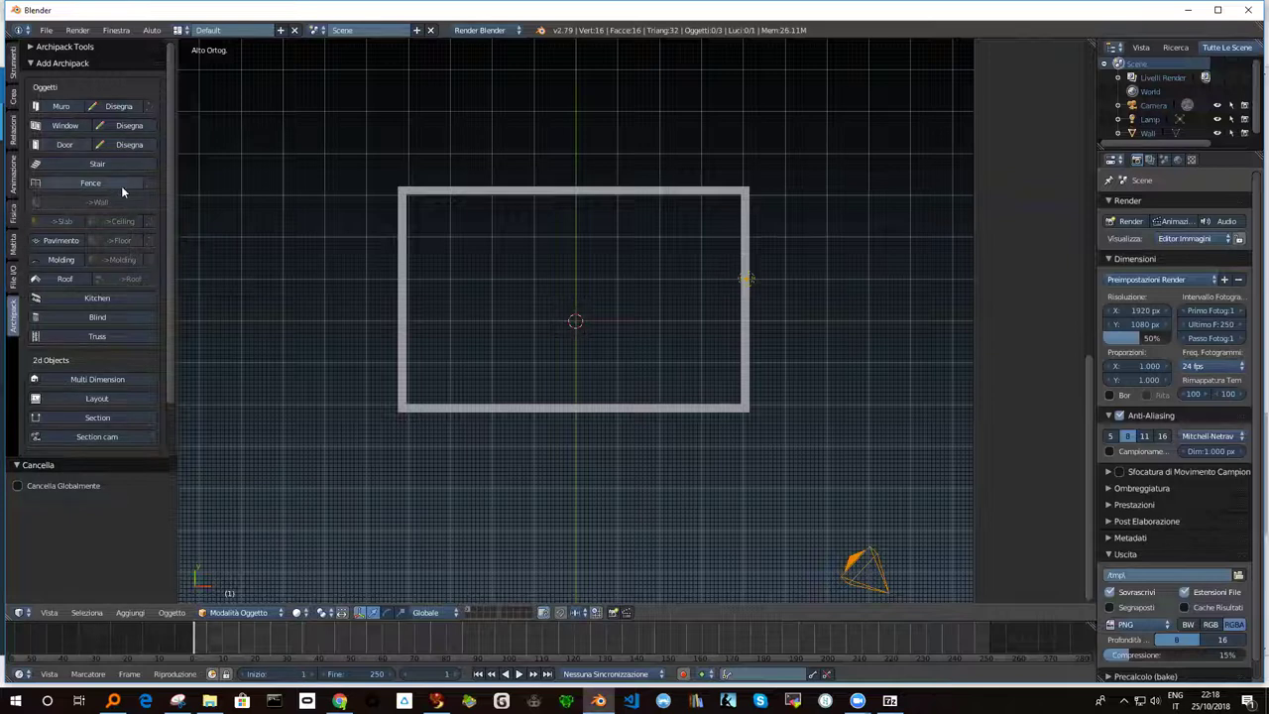
Step: Draw a two-segment partition wall from the back wall inward, constraining the second segment to X
{"action": "middle_click_drag", "start_coordinate": [532, 264], "coordinate": [544, 208]}
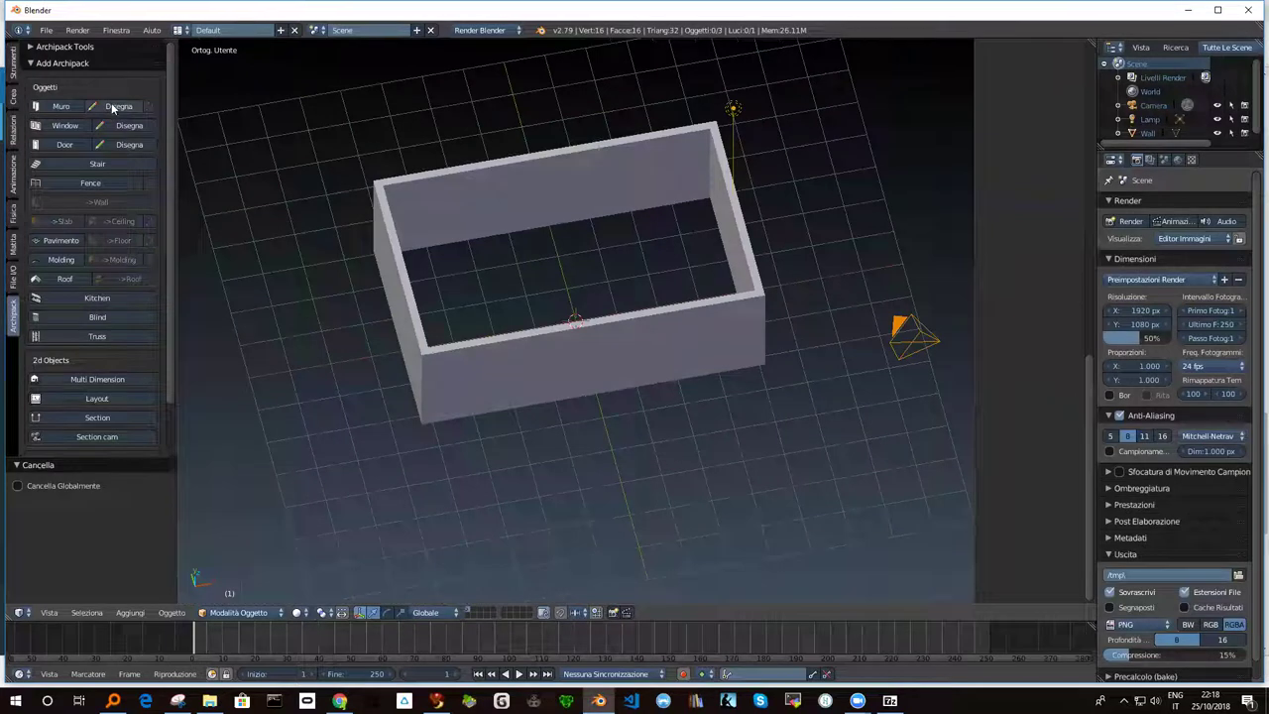
{"action": "right_click", "coordinate": [495, 197]}
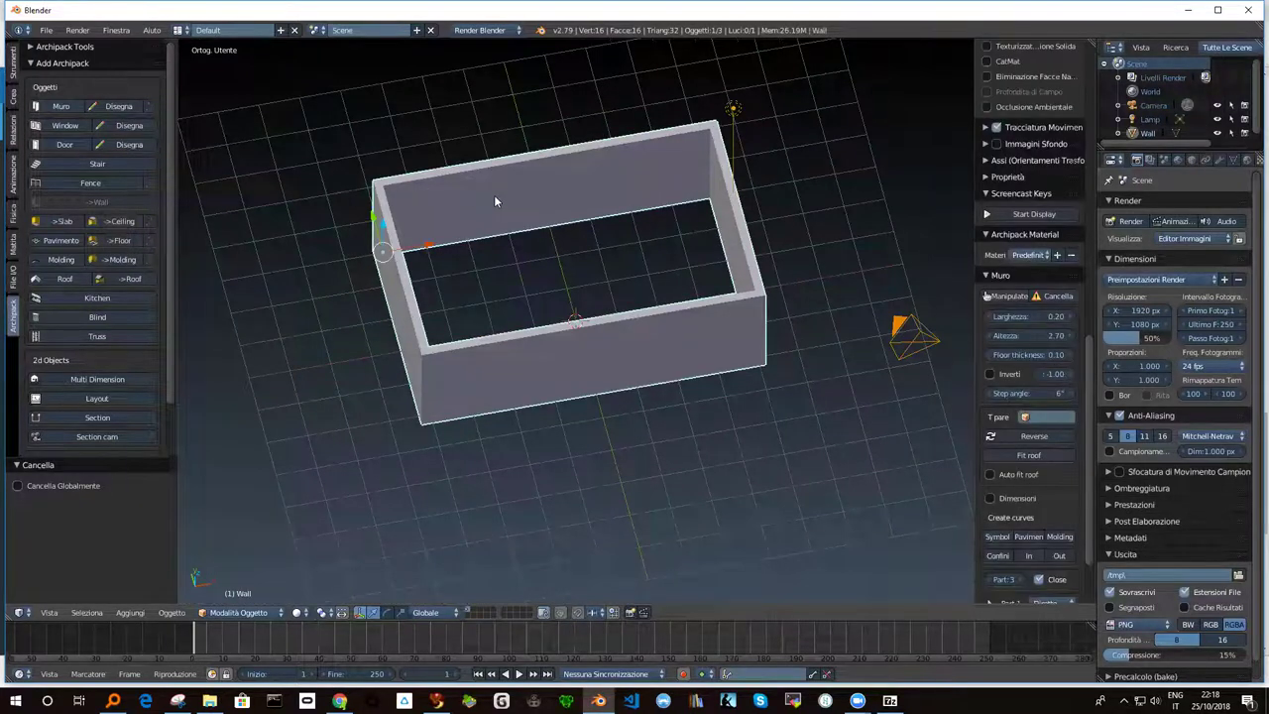
{"action": "left_click", "coordinate": [116, 105]}
{"action": "mouse_move", "coordinate": [539, 200]}
{"action": "left_mouse_down"}
{"action": "mouse_move", "coordinate": [561, 253]}
{"action": "mouse_move", "coordinate": [616, 248]}
{"action": "mouse_move", "coordinate": [572, 253]}
{"action": "mouse_move", "coordinate": [599, 249]}
{"action": "mouse_move", "coordinate": [581, 255]}
{"action": "mouse_move", "coordinate": [594, 254]}
{"action": "mouse_move", "coordinate": [591, 273]}
{"action": "left_mouse_up"}
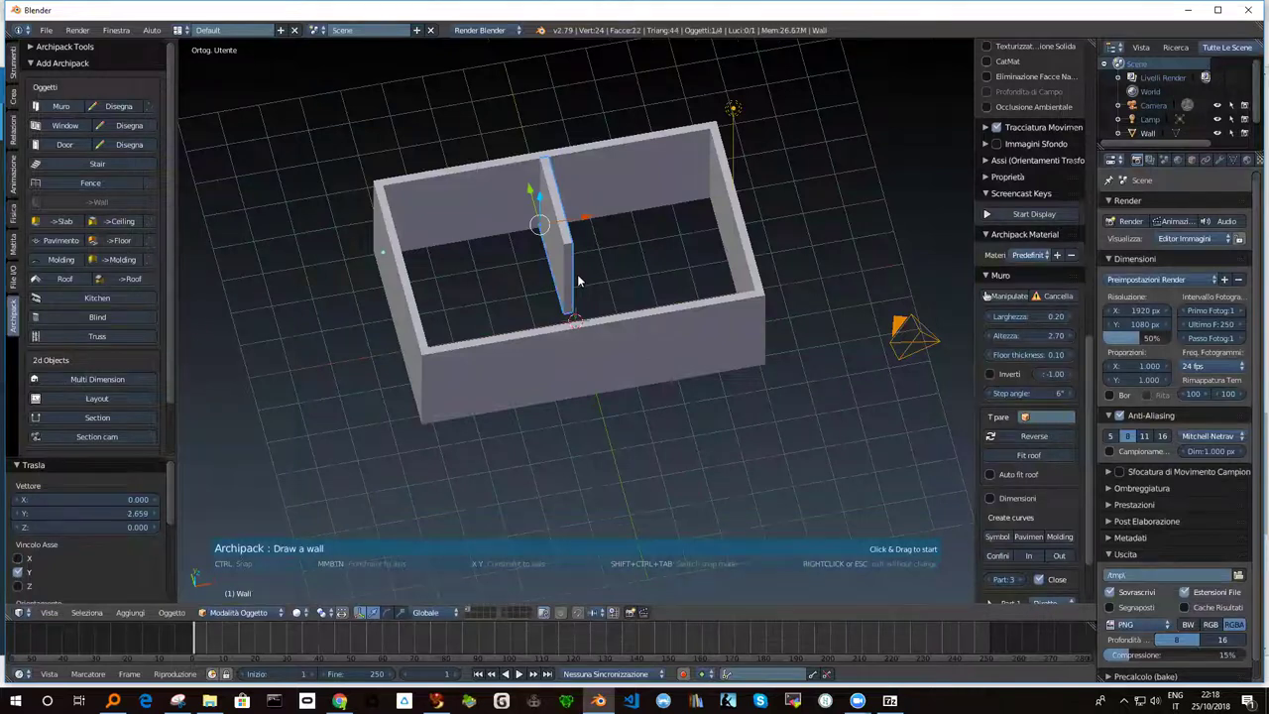
{"action": "middle_click_drag", "start_coordinate": [600, 283], "coordinate": [536, 290]}
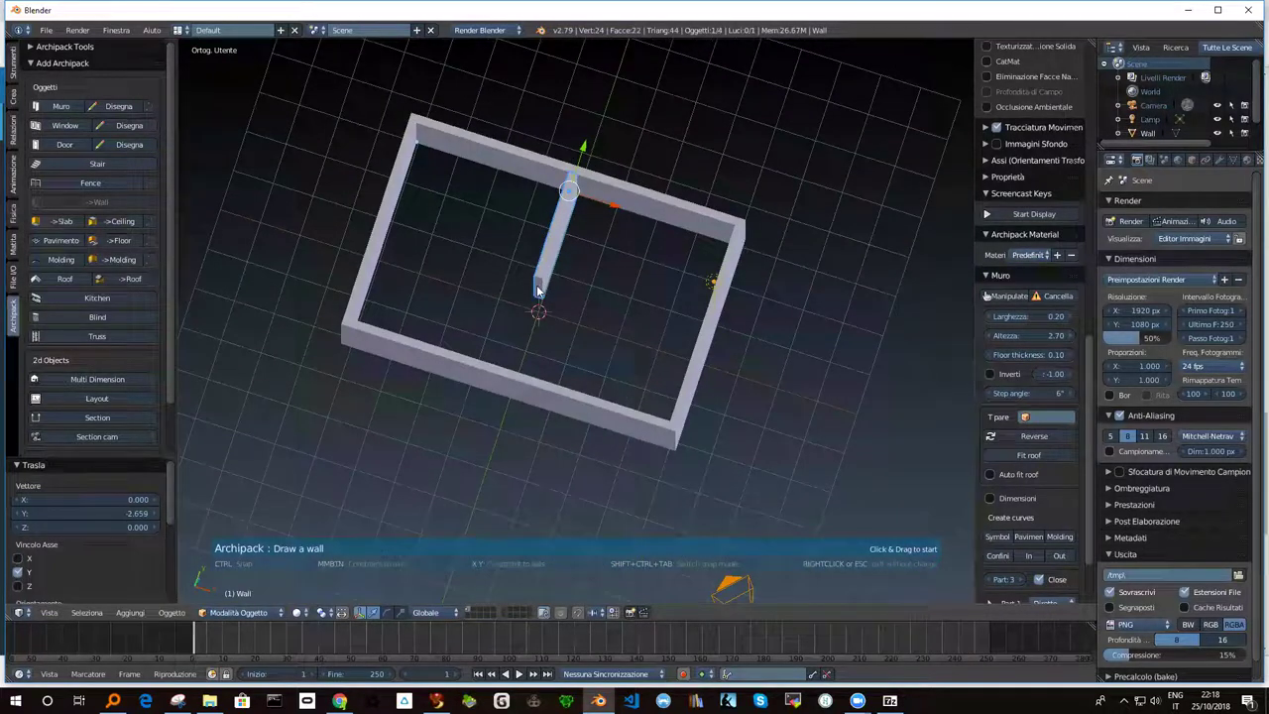
{"action": "mouse_move", "coordinate": [538, 300]}
{"action": "left_mouse_down"}
{"action": "mouse_move", "coordinate": [624, 305]}
{"action": "mouse_move", "coordinate": [648, 330]}
{"action": "left_mouse_up"}
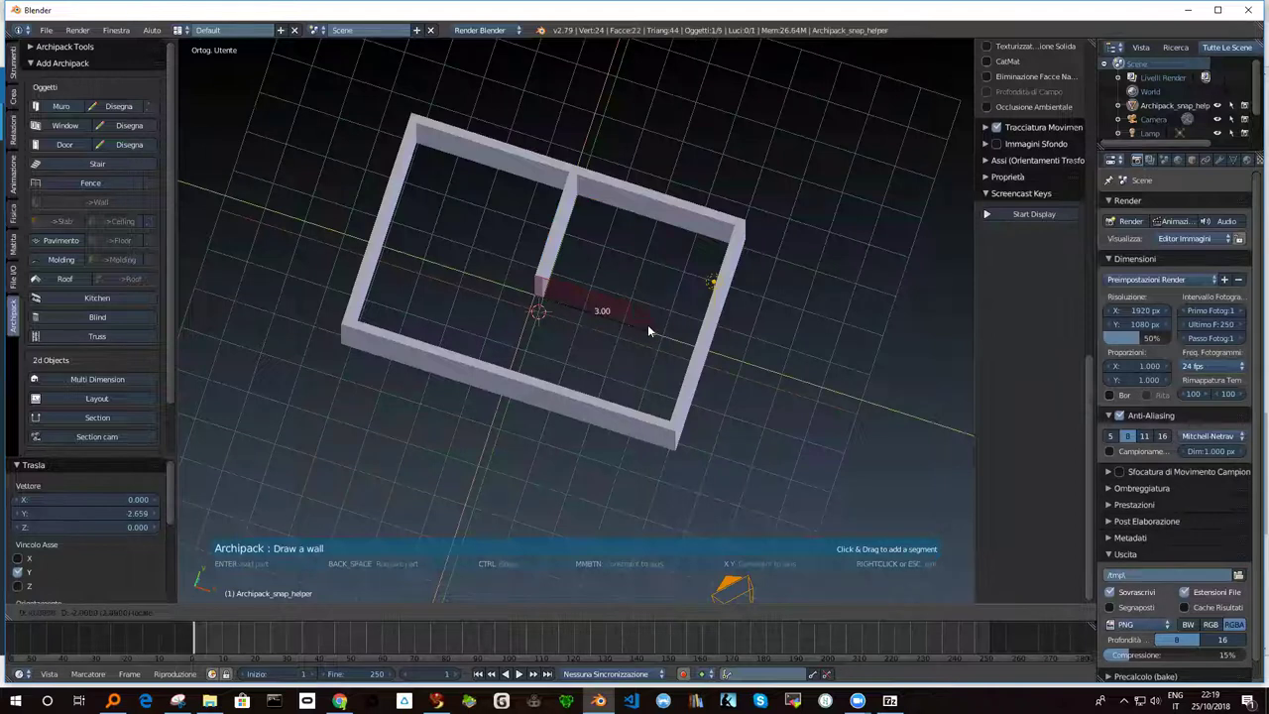
{"action": "key", "text": "y"}
{"action": "key", "text": "x"}
{"action": "mouse_move", "coordinate": [648, 328]}
{"action": "left_mouse_down"}
{"action": "mouse_move", "coordinate": [601, 327]}
{"action": "mouse_move", "coordinate": [640, 325]}
{"action": "left_mouse_up"}
{"action": "mouse_move", "coordinate": [563, 309]}
{"action": "middle_mouse_down"}
{"action": "mouse_move", "coordinate": [525, 272]}
{"action": "mouse_move", "coordinate": [445, 286]}
{"action": "mouse_move", "coordinate": [496, 232]}
{"action": "mouse_move", "coordinate": [615, 247]}
{"action": "mouse_move", "coordinate": [650, 269]}
{"action": "mouse_move", "coordinate": [552, 248]}
{"action": "mouse_move", "coordinate": [527, 275]}
{"action": "mouse_move", "coordinate": [501, 265]}
{"action": "mouse_move", "coordinate": [523, 251]}
{"action": "mouse_move", "coordinate": [548, 263]}
{"action": "middle_mouse_up"}
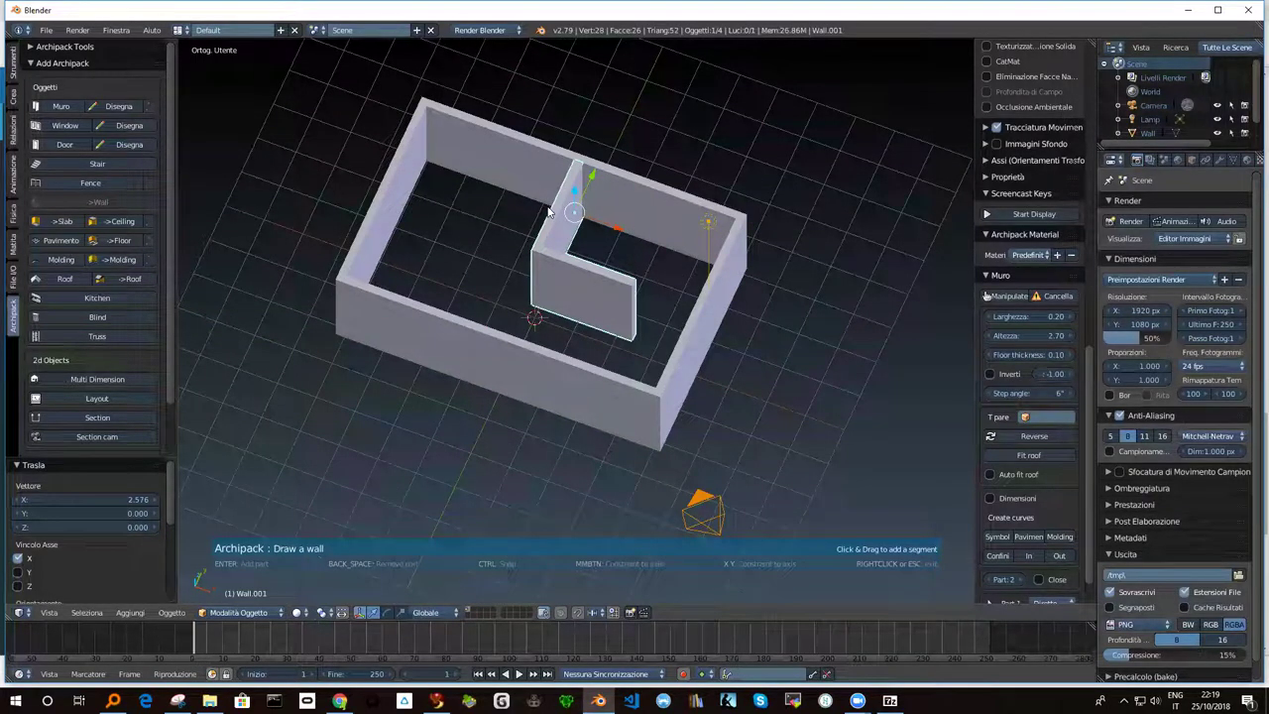
Step: Finish the partition wall, then undo an accidental move of the outer walls
{"action": "right_click", "coordinate": [659, 196]}
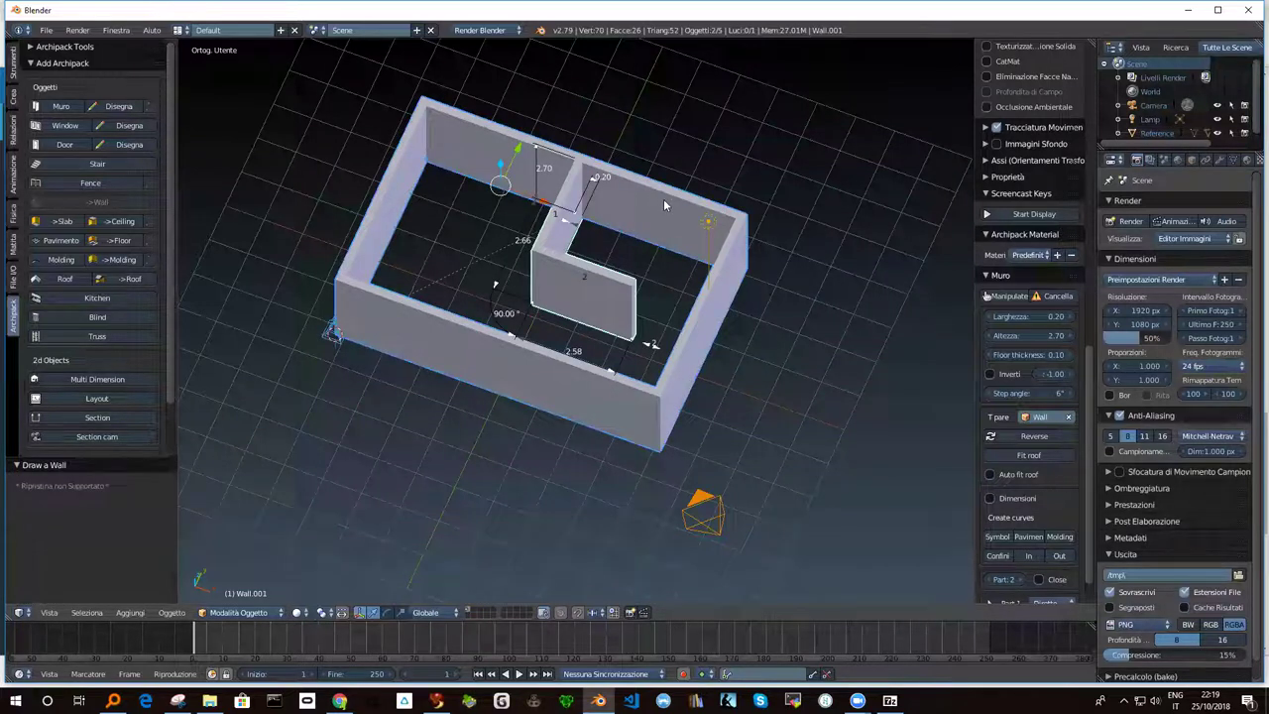
{"action": "right_click", "coordinate": [666, 191]}
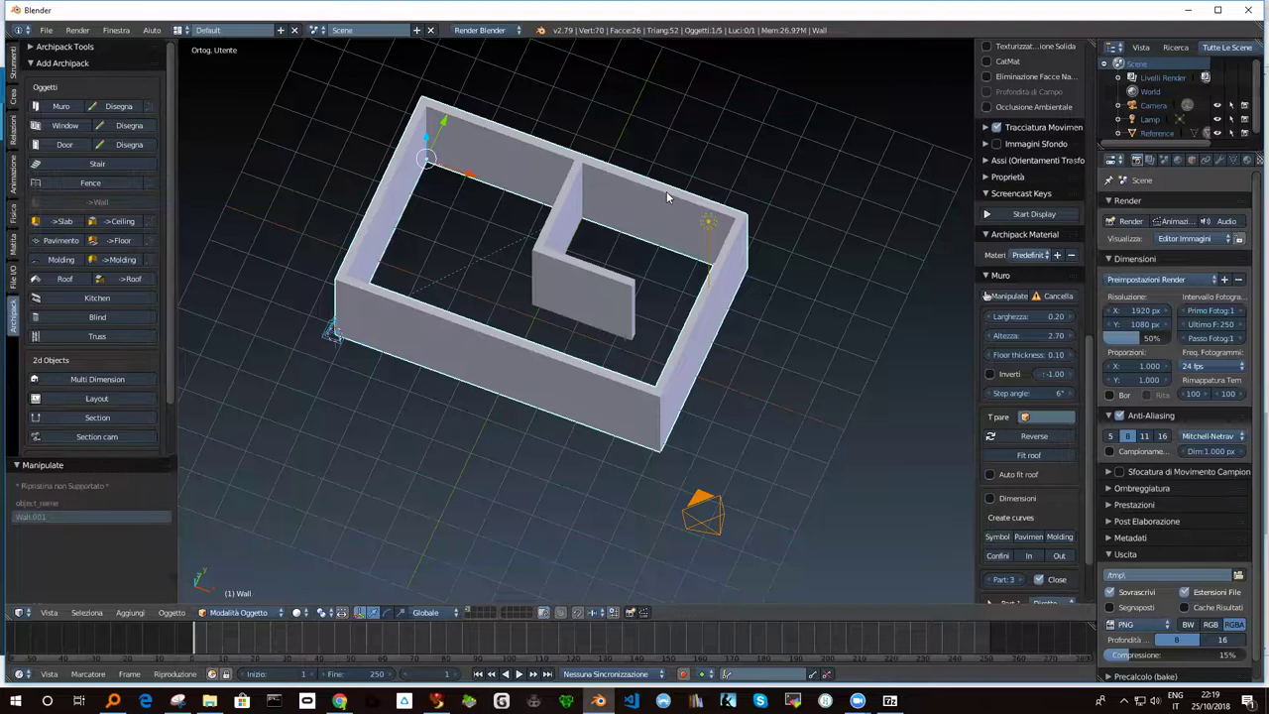
{"action": "mouse_move", "coordinate": [470, 174]}
{"action": "left_mouse_down"}
{"action": "mouse_move", "coordinate": [558, 198]}
{"action": "mouse_move", "coordinate": [493, 181]}
{"action": "left_mouse_up"}
{"action": "key", "text": "ctrl+z"}
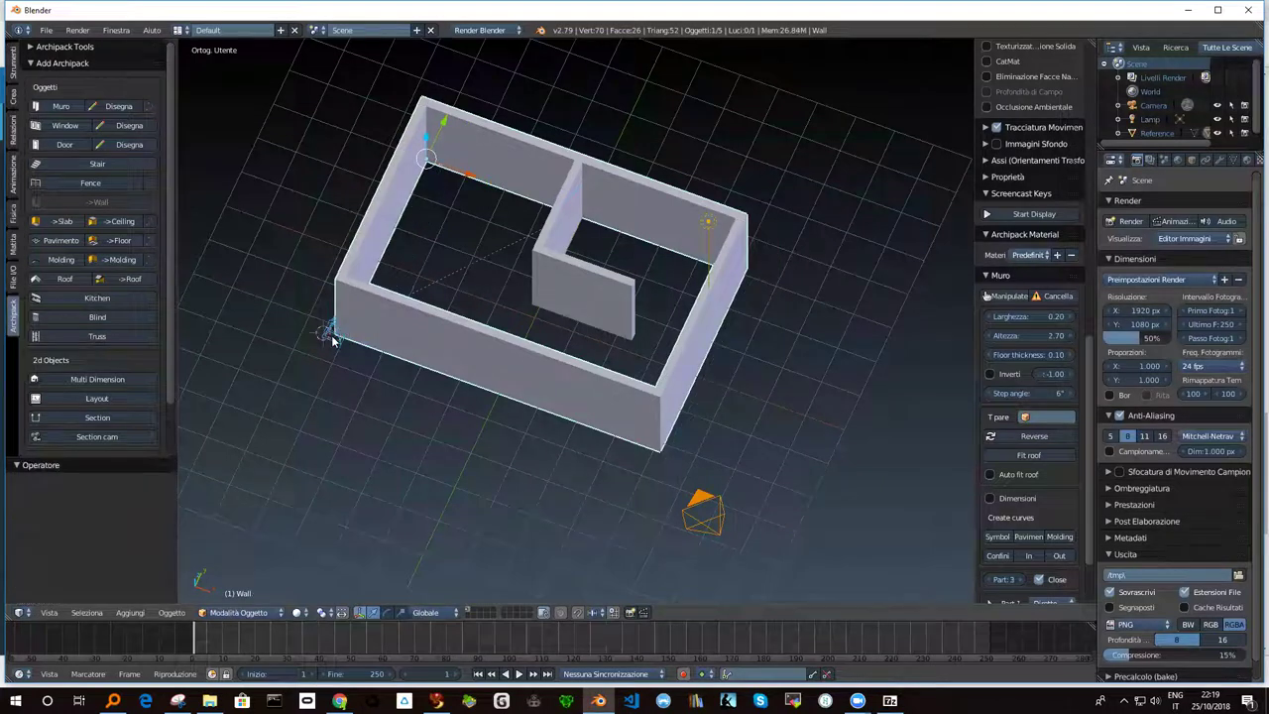
Step: Move the walls by their reference point along X, settling at -1.238, and reselect them
{"action": "right_click", "coordinate": [333, 330]}
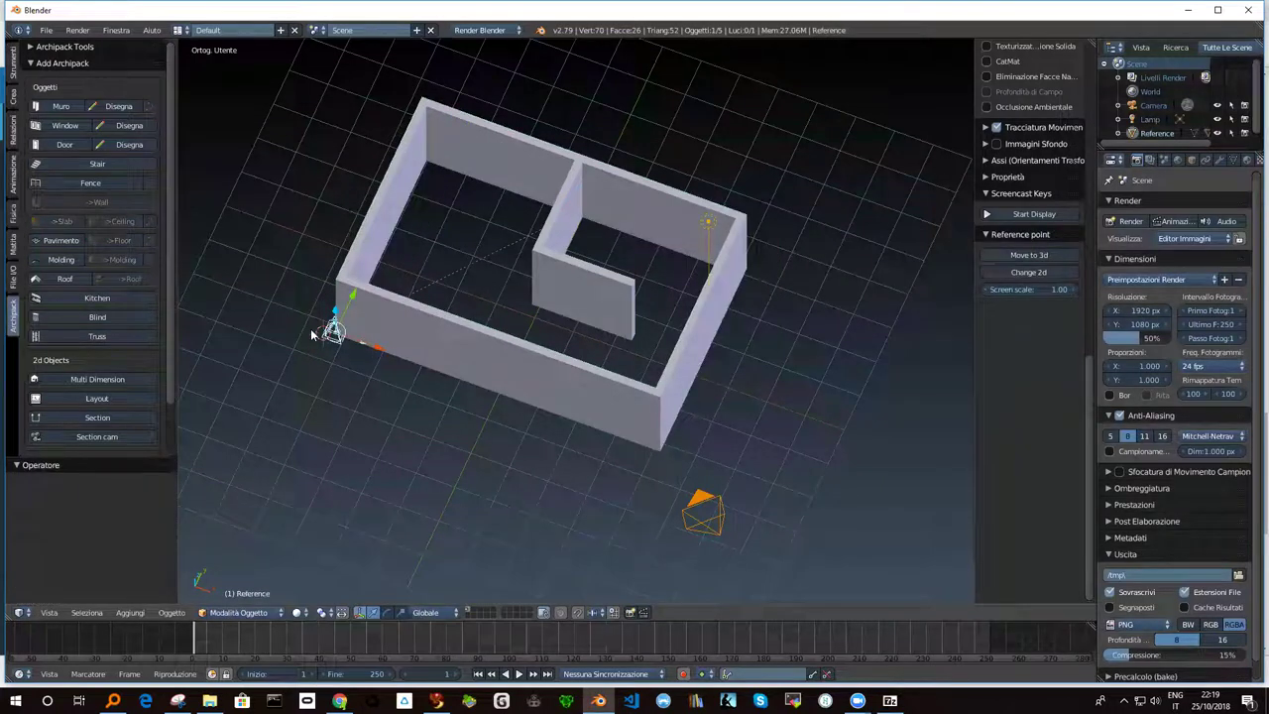
{"action": "key", "text": "g"}
{"action": "key", "text": "x"}
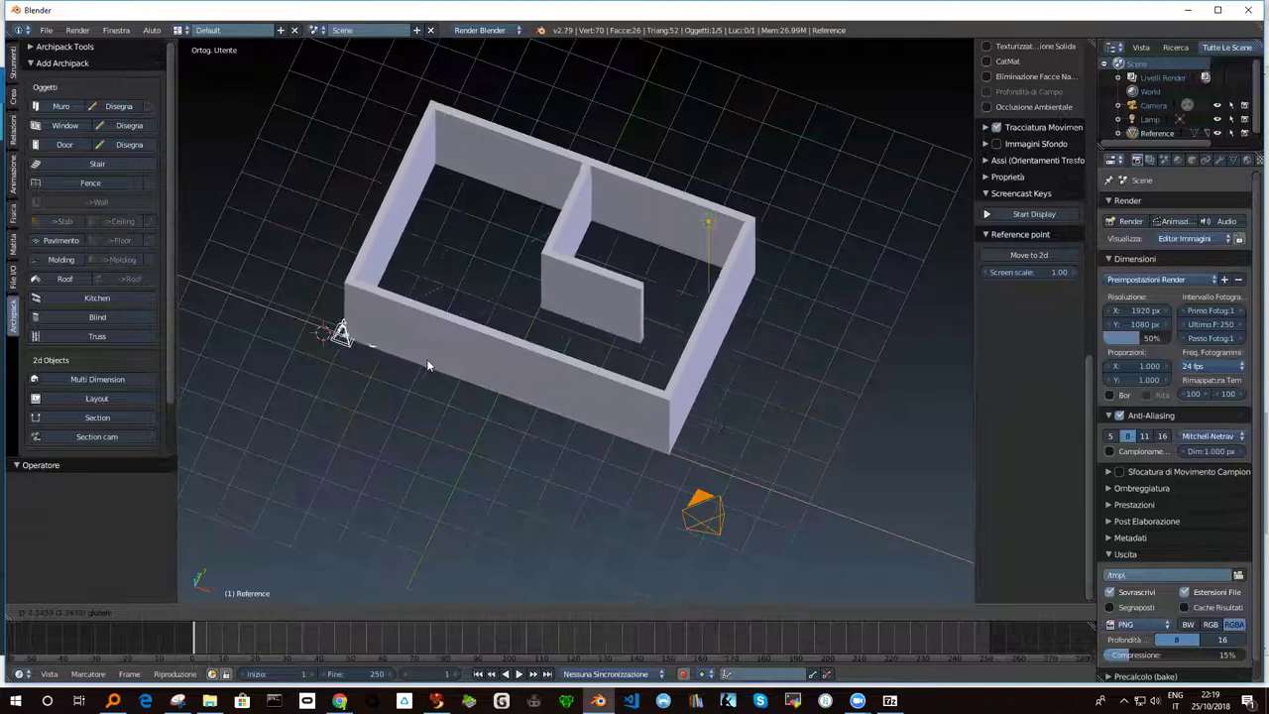
{"action": "key", "text": "Return"}
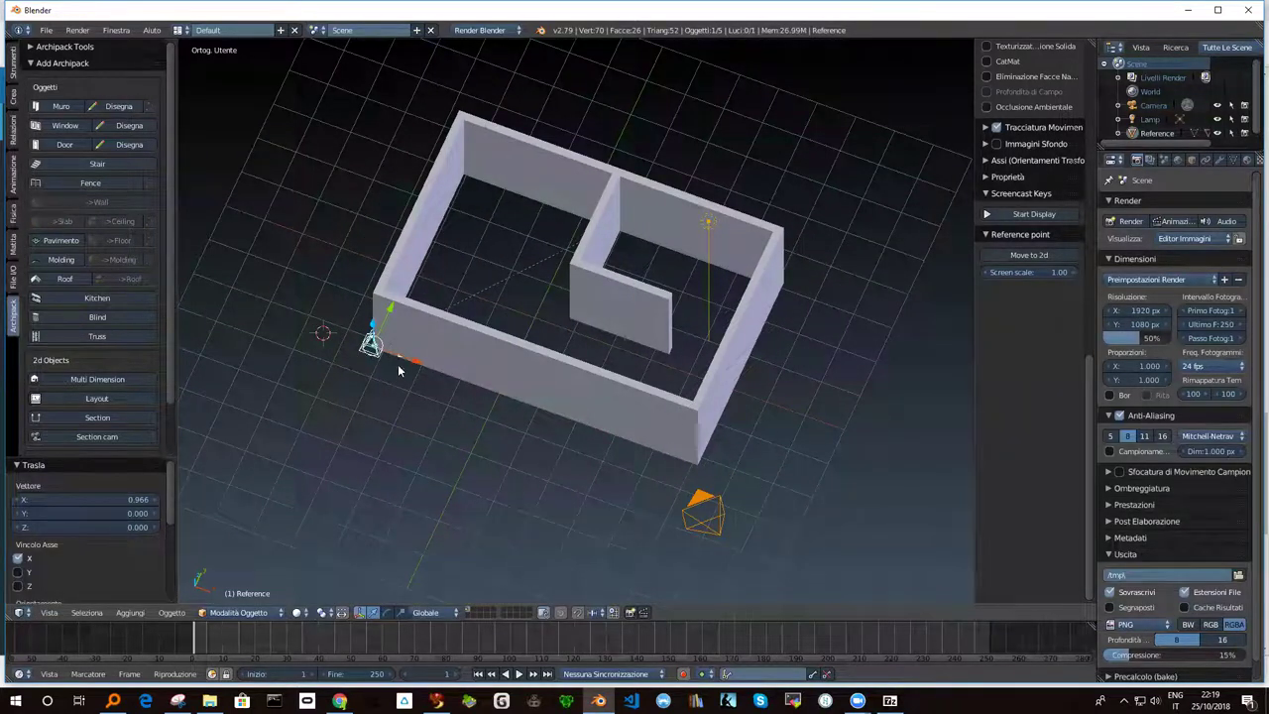
{"action": "key", "text": "g"}
{"action": "key", "text": "x"}
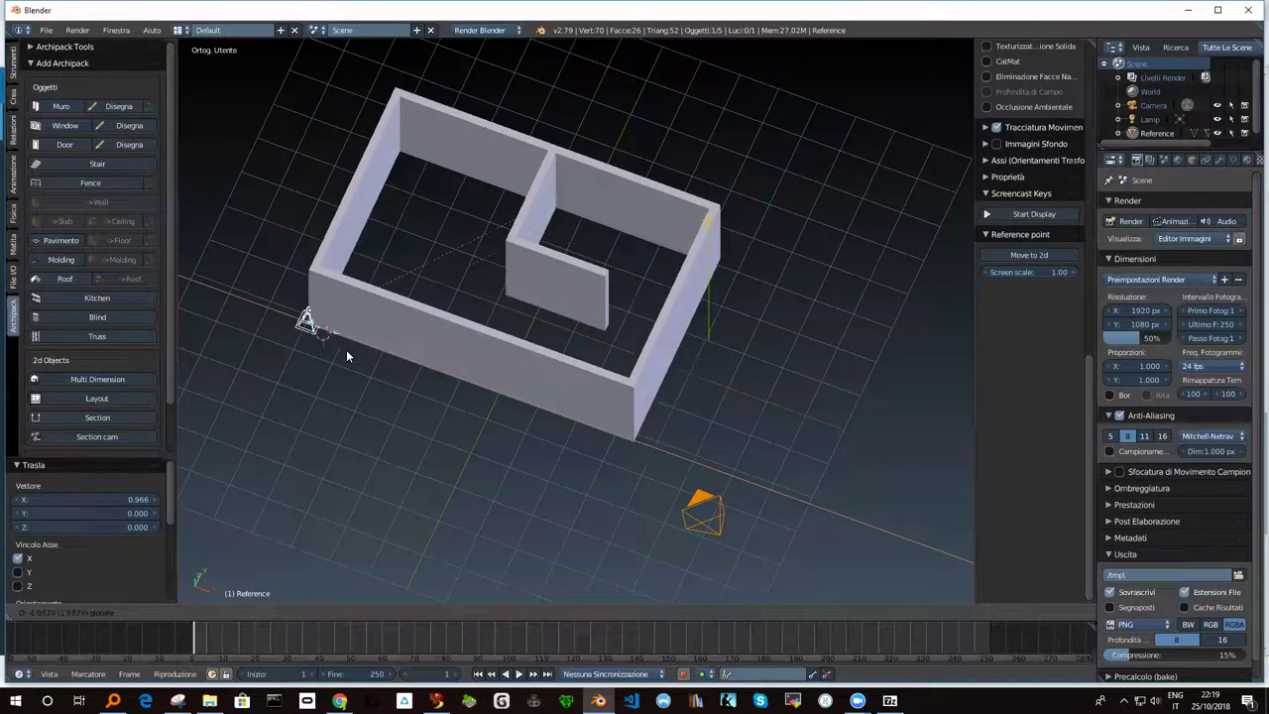
{"action": "left_click", "coordinate": [361, 351]}
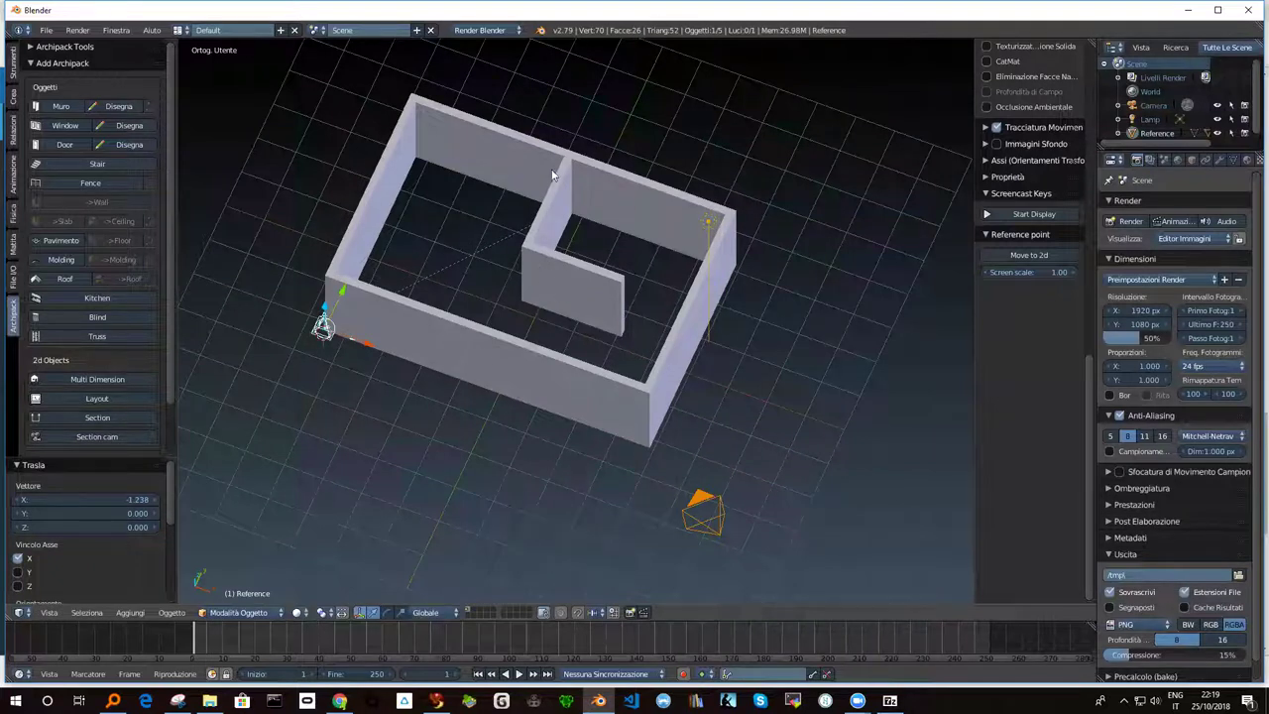
{"action": "mouse_move", "coordinate": [443, 267]}
{"action": "middle_mouse_down"}
{"action": "mouse_move", "coordinate": [433, 192]}
{"action": "mouse_move", "coordinate": [353, 221]}
{"action": "mouse_move", "coordinate": [343, 207]}
{"action": "mouse_move", "coordinate": [344, 238]}
{"action": "mouse_move", "coordinate": [446, 269]}
{"action": "middle_mouse_up"}
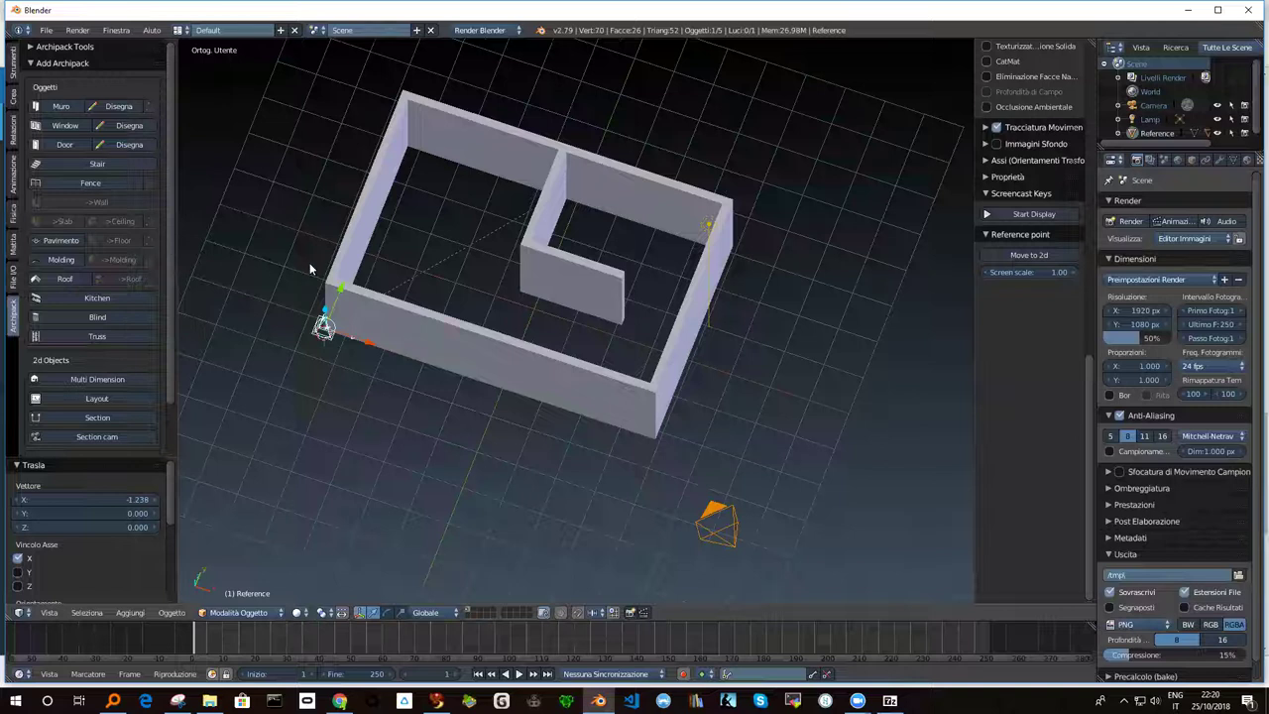
{"action": "right_click", "coordinate": [340, 288]}
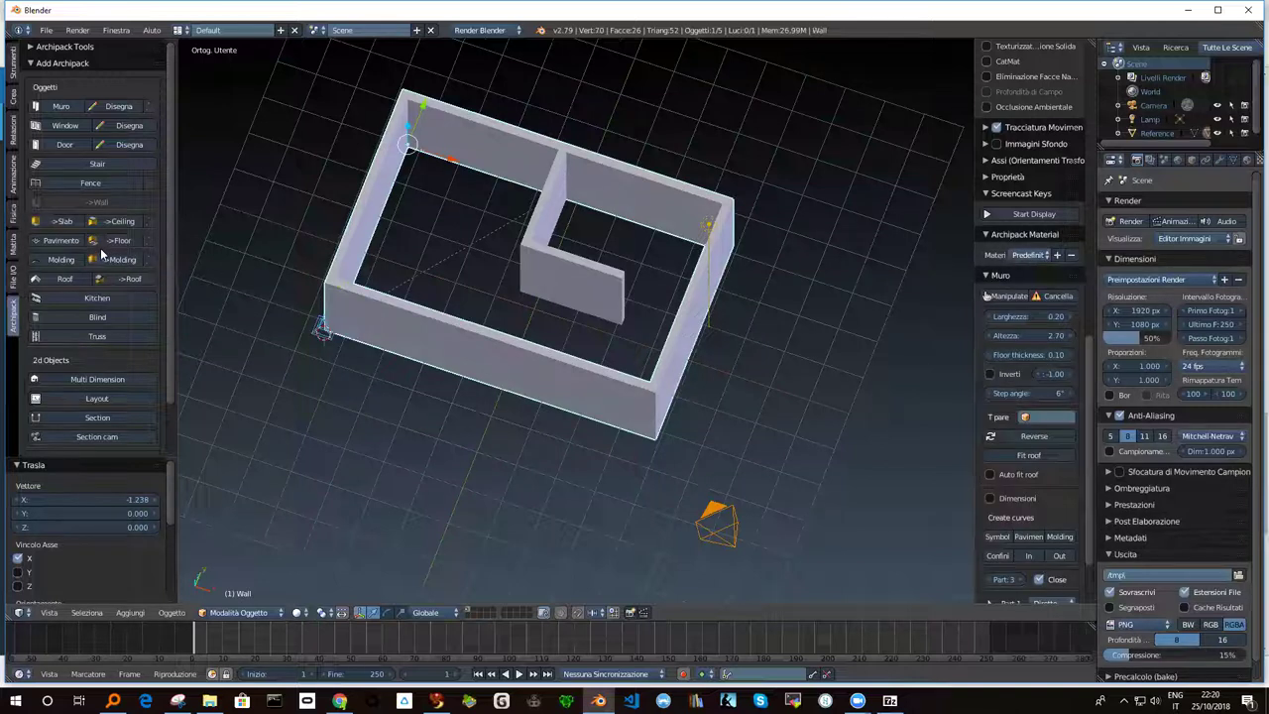
Step: Add a 0.30-thick floor slab under the walls and bring up the door presets
{"action": "left_click", "coordinate": [52, 220]}
{"action": "mouse_move", "coordinate": [304, 181]}
{"action": "middle_mouse_down"}
{"action": "mouse_move", "coordinate": [303, 216]}
{"action": "mouse_move", "coordinate": [417, 205]}
{"action": "mouse_move", "coordinate": [399, 218]}
{"action": "mouse_move", "coordinate": [444, 203]}
{"action": "mouse_move", "coordinate": [429, 226]}
{"action": "mouse_move", "coordinate": [267, 241]}
{"action": "middle_mouse_up"}
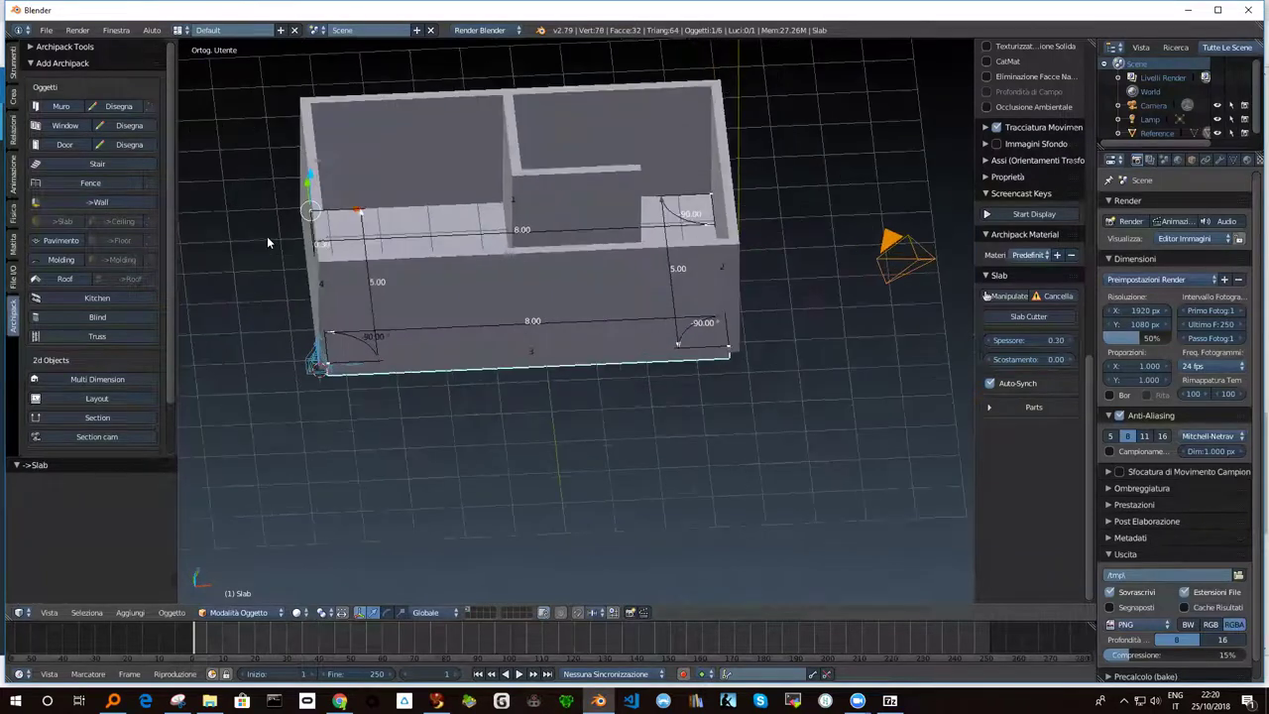
{"action": "left_click", "coordinate": [125, 145]}
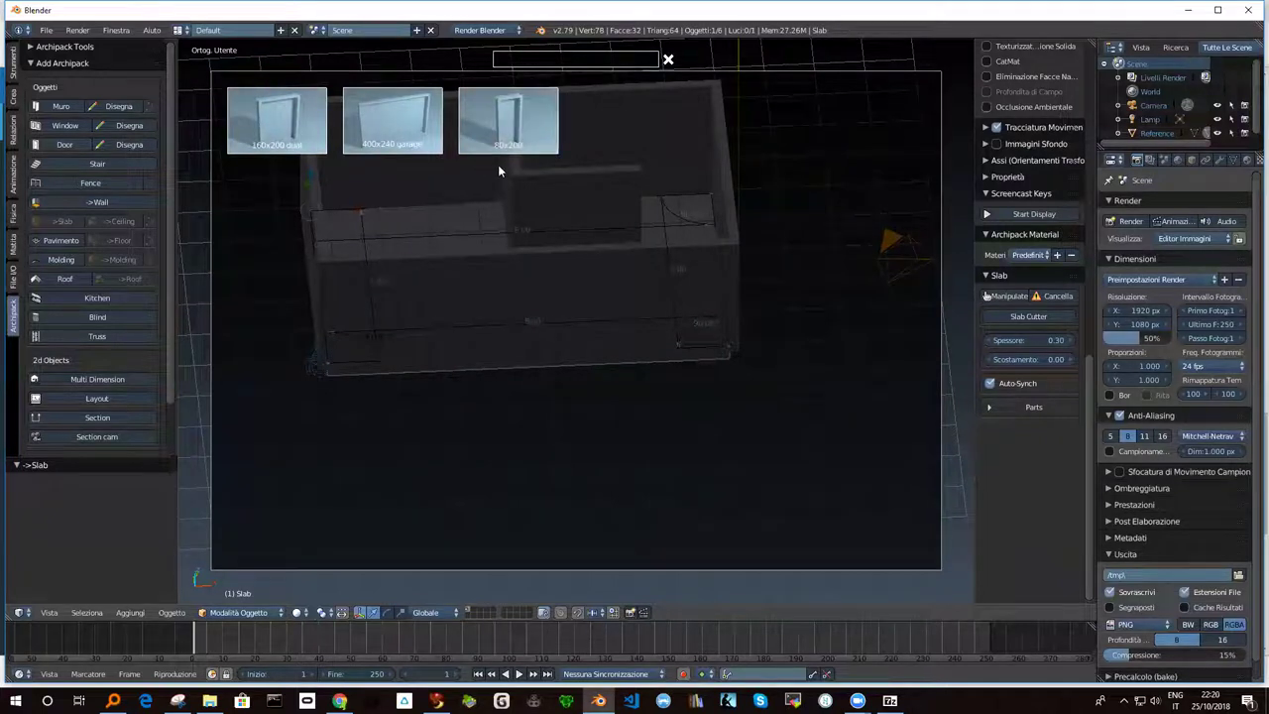
Step: Place a preset door in the long back wall and swing its panel open -83.8°
{"action": "left_click", "coordinate": [522, 156]}
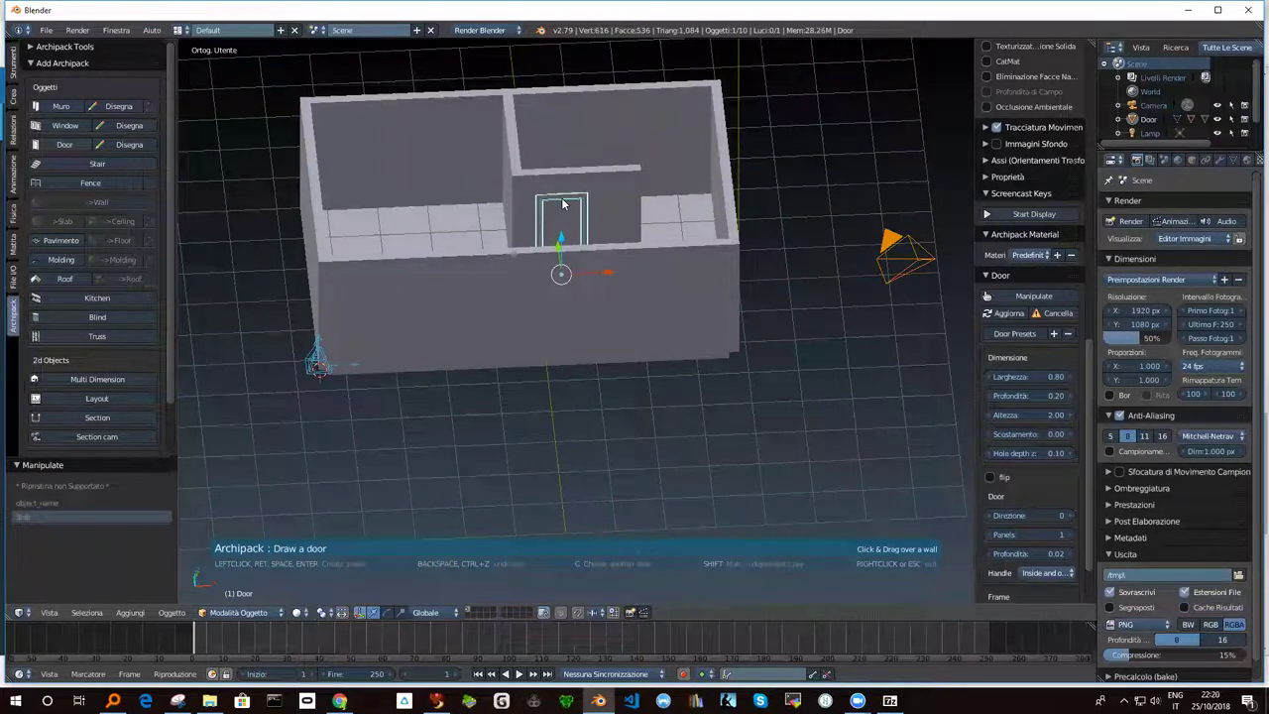
{"action": "left_click", "coordinate": [523, 325]}
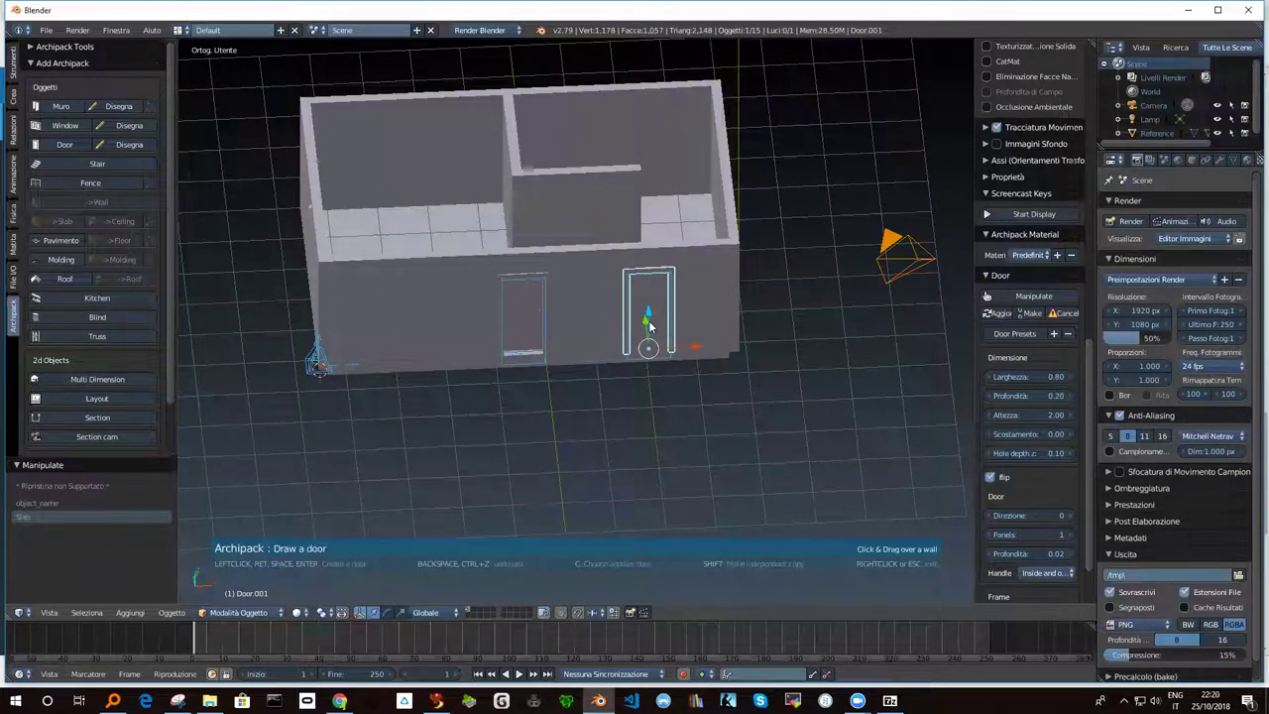
{"action": "key", "text": "Escape"}
{"action": "mouse_move", "coordinate": [577, 303]}
{"action": "middle_mouse_down"}
{"action": "mouse_move", "coordinate": [488, 304]}
{"action": "mouse_move", "coordinate": [471, 334]}
{"action": "mouse_move", "coordinate": [539, 292]}
{"action": "mouse_move", "coordinate": [480, 296]}
{"action": "middle_mouse_up"}
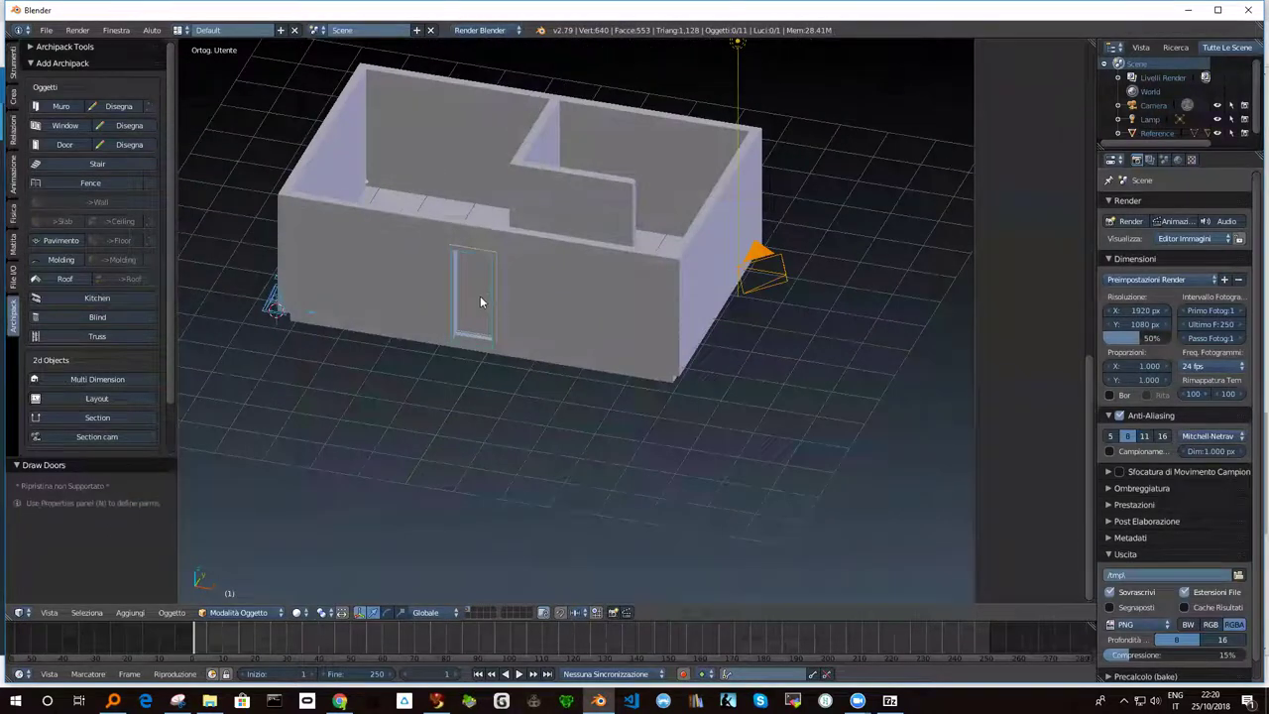
{"action": "right_click", "coordinate": [479, 295]}
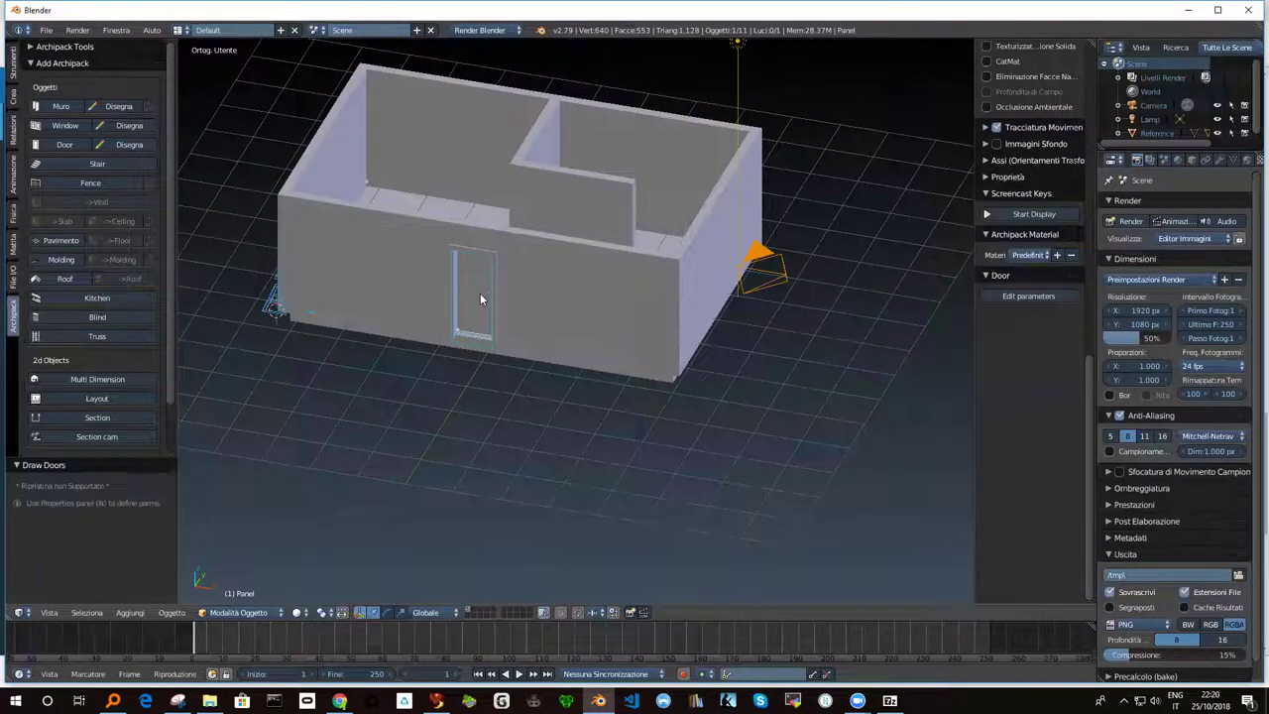
{"action": "left_click", "coordinate": [479, 299]}
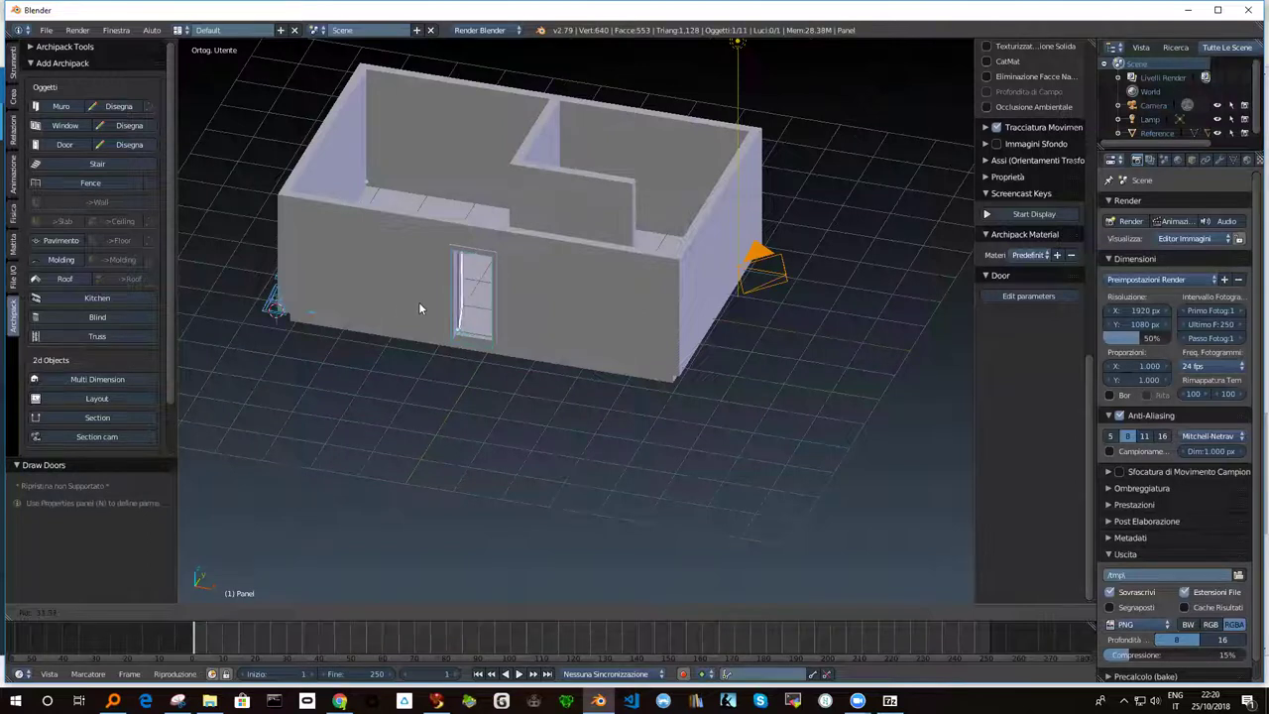
{"action": "mouse_move", "coordinate": [465, 300]}
{"action": "middle_mouse_down"}
{"action": "mouse_move", "coordinate": [583, 292]}
{"action": "mouse_move", "coordinate": [404, 364]}
{"action": "mouse_move", "coordinate": [227, 315]}
{"action": "mouse_move", "coordinate": [893, 296]}
{"action": "mouse_move", "coordinate": [962, 265]}
{"action": "mouse_move", "coordinate": [961, 276]}
{"action": "mouse_move", "coordinate": [228, 316]}
{"action": "mouse_move", "coordinate": [301, 283]}
{"action": "mouse_move", "coordinate": [426, 315]}
{"action": "mouse_move", "coordinate": [388, 302]}
{"action": "mouse_move", "coordinate": [377, 319]}
{"action": "mouse_move", "coordinate": [446, 315]}
{"action": "middle_mouse_up"}
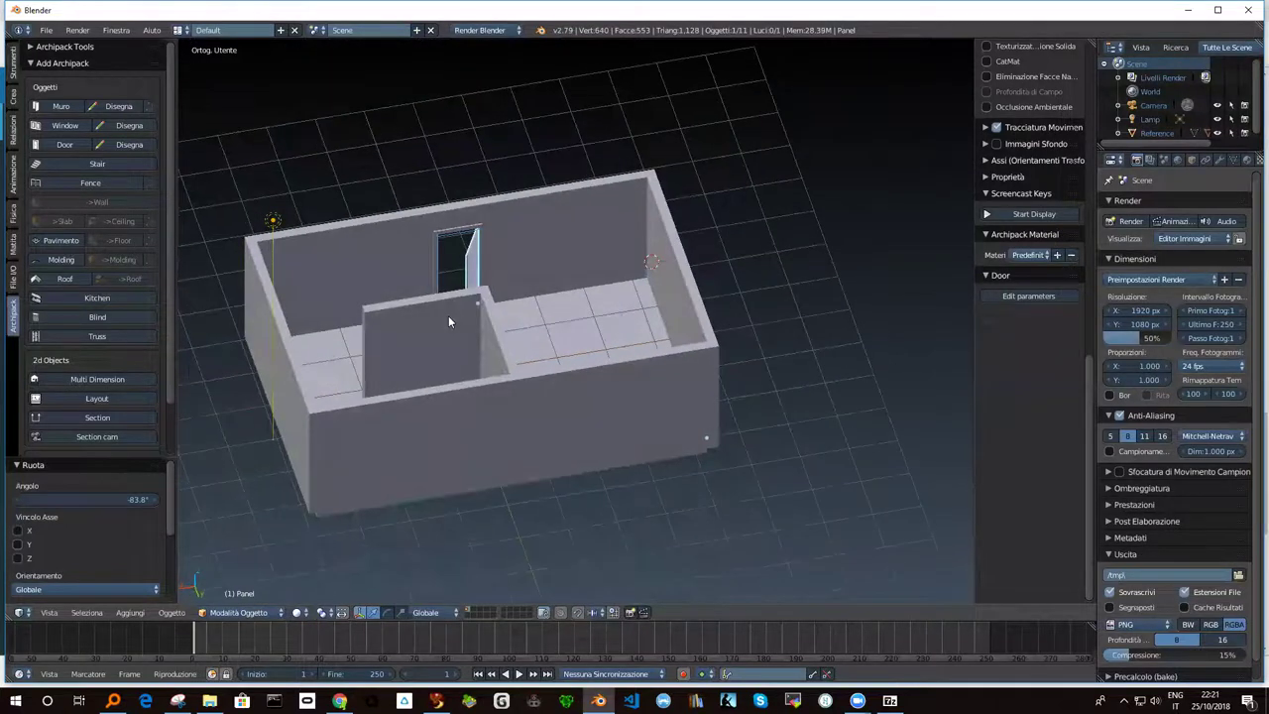
{"action": "scroll", "coordinate": [456, 316], "scroll_direction": "up", "scroll_amount": 1}
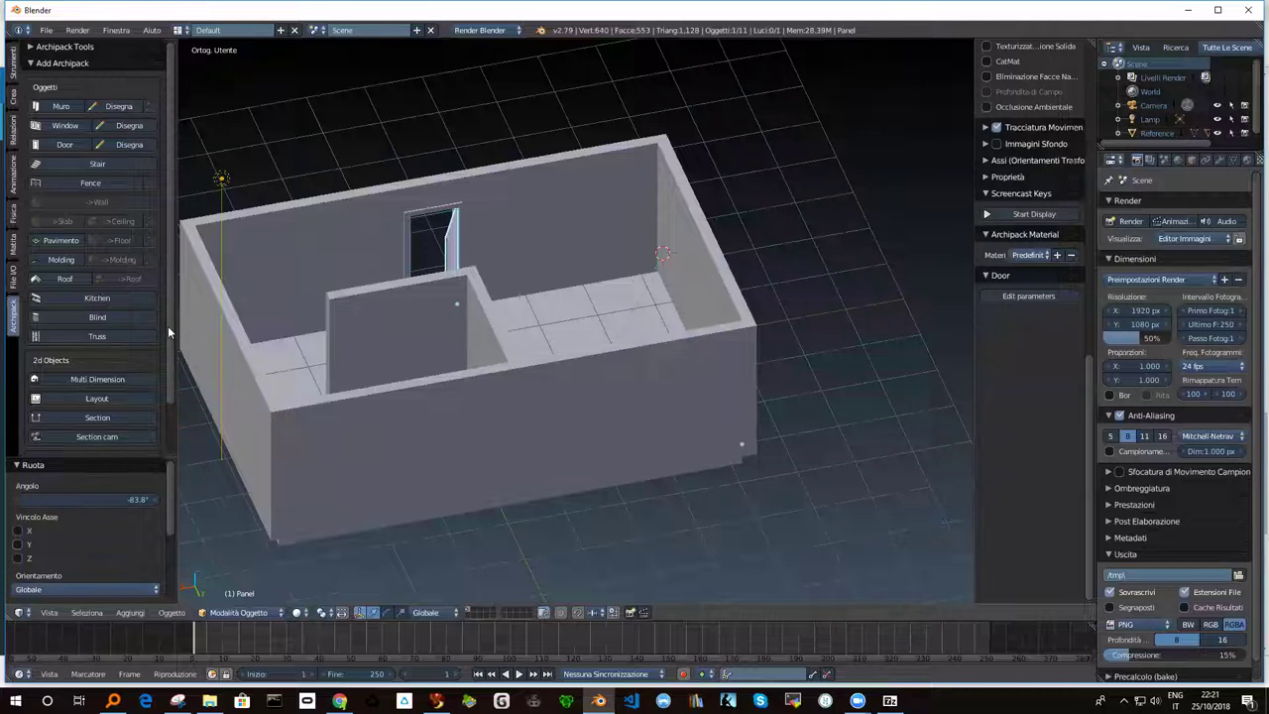
{"action": "middle_click_drag", "start_coordinate": [528, 300], "coordinate": [608, 291], "text": "shift"}
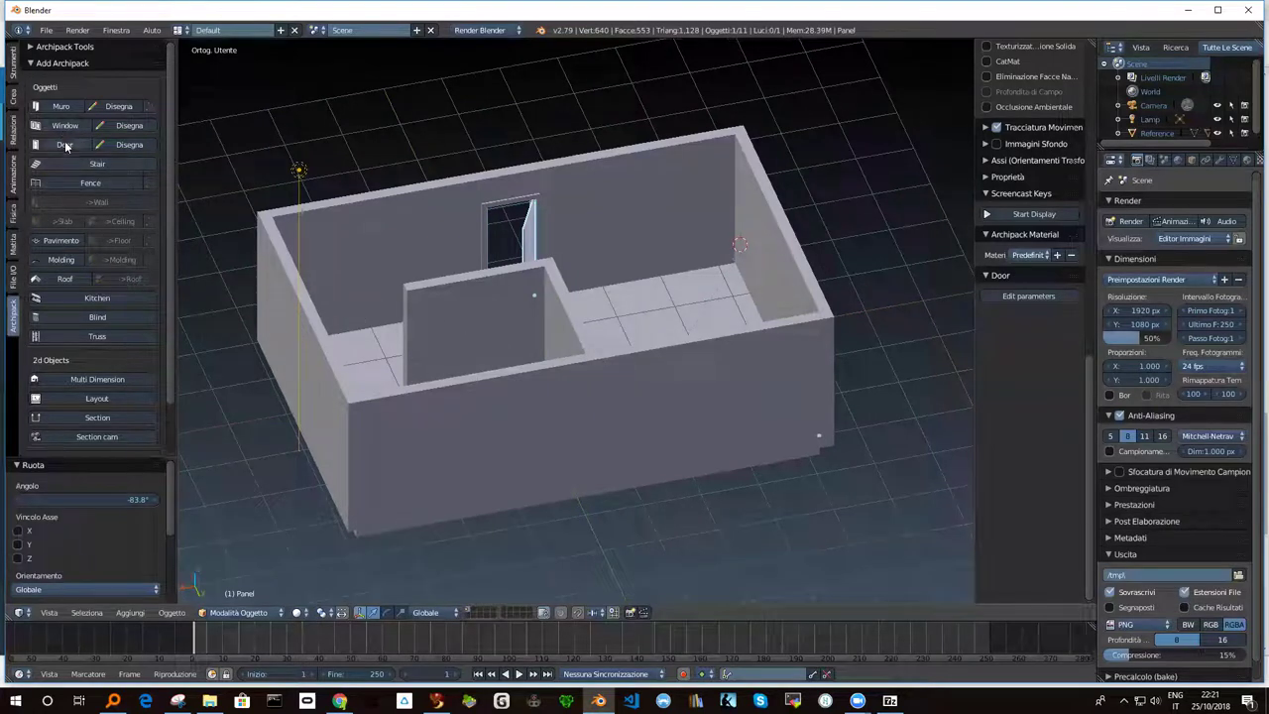
Step: Place an 80x80 flat 1 circle window and a 120x110 flat 2 round window in the back wall
{"action": "left_click", "coordinate": [120, 125]}
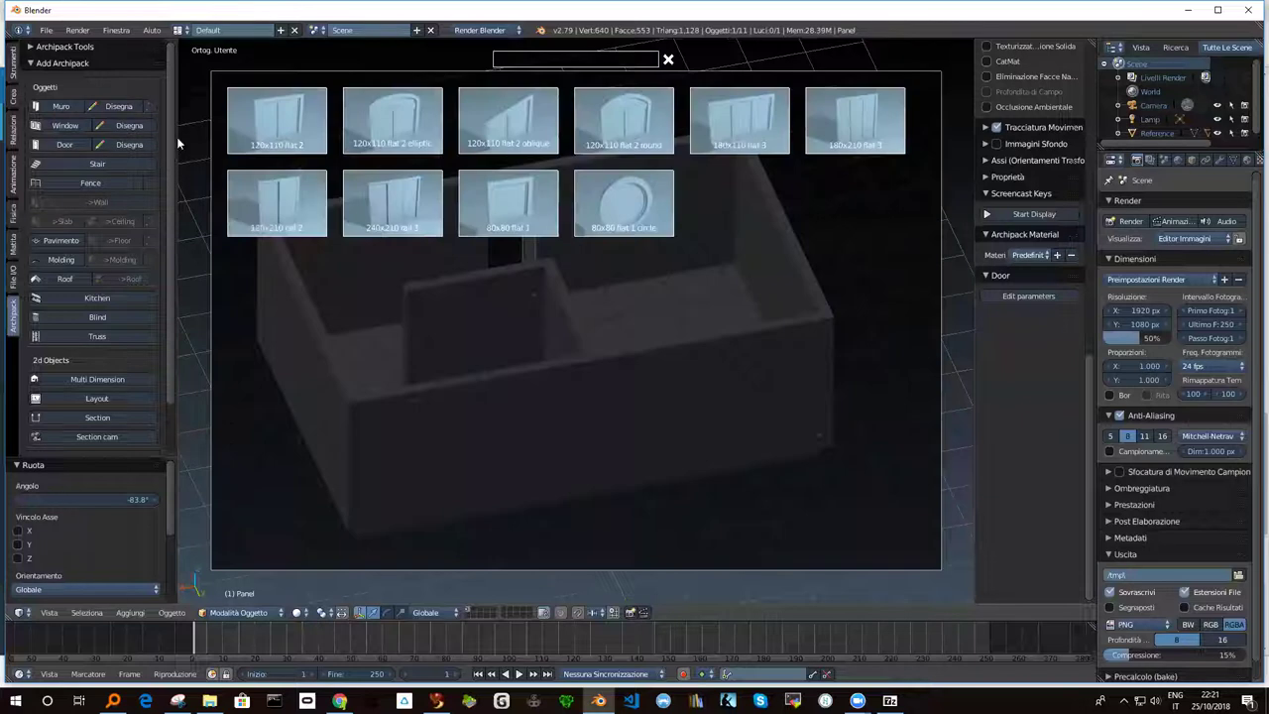
{"action": "left_click", "coordinate": [618, 201]}
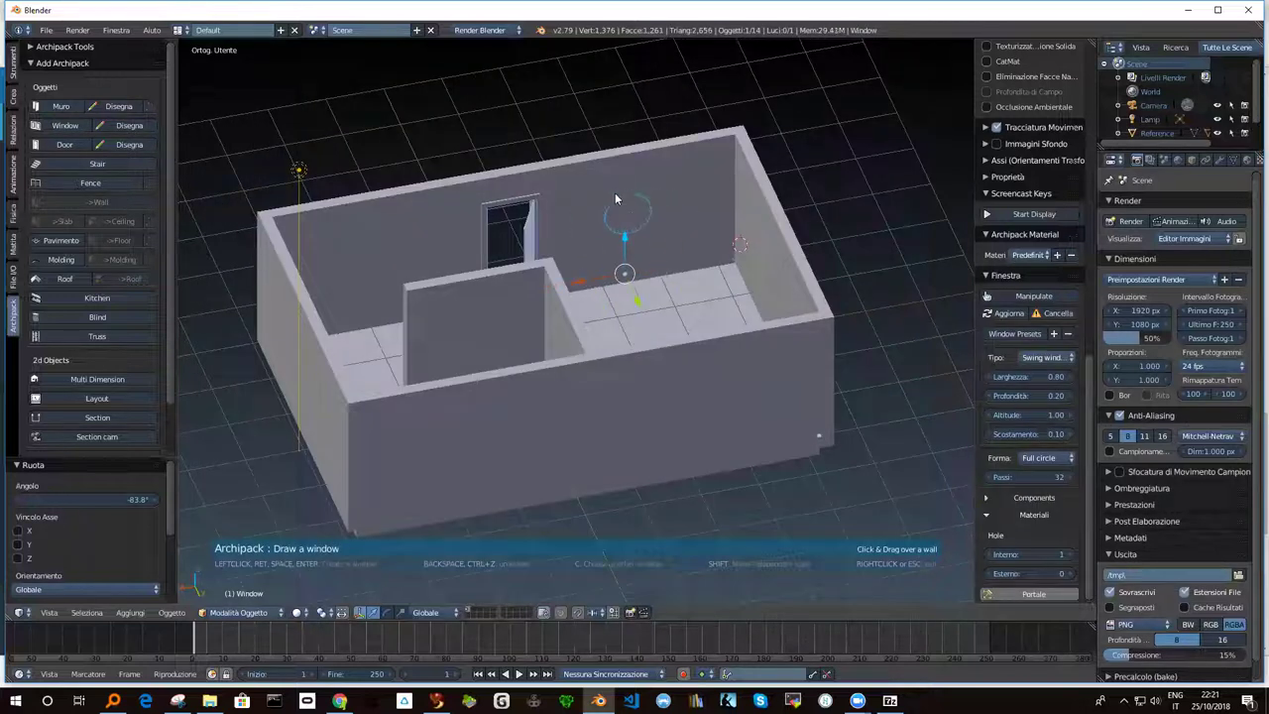
{"action": "left_click", "coordinate": [622, 195]}
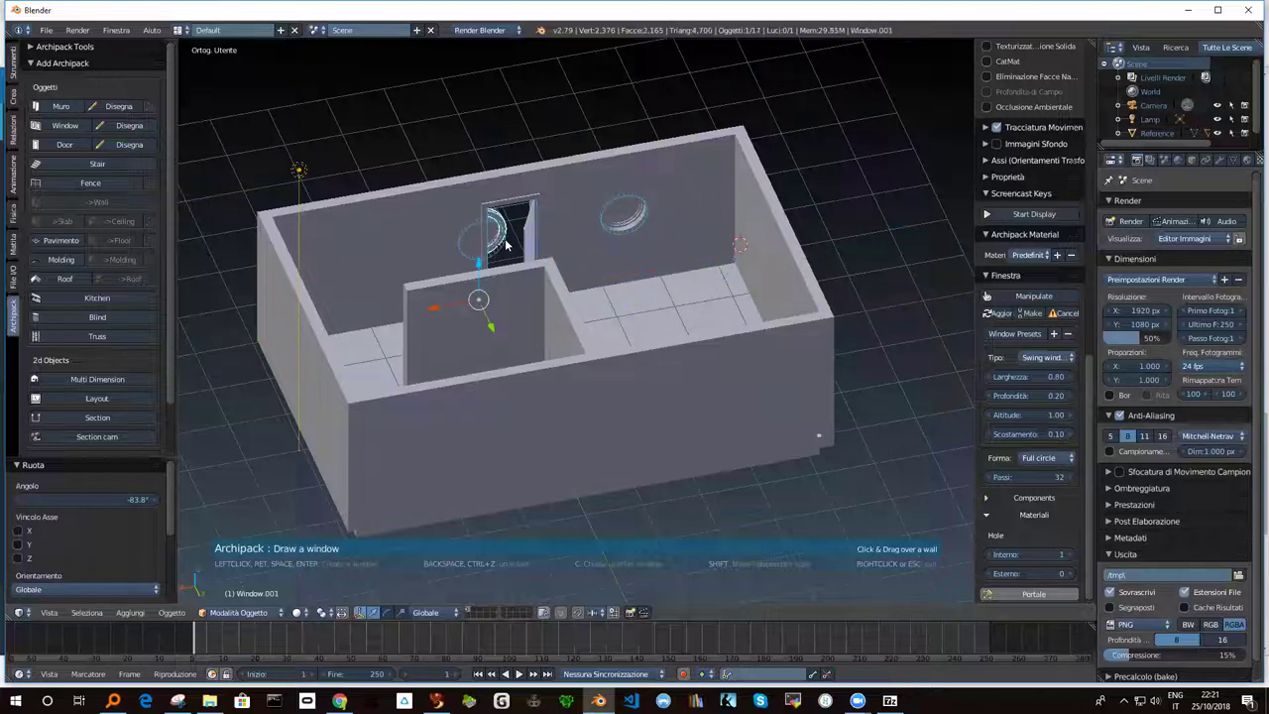
{"action": "key", "text": "Escape"}
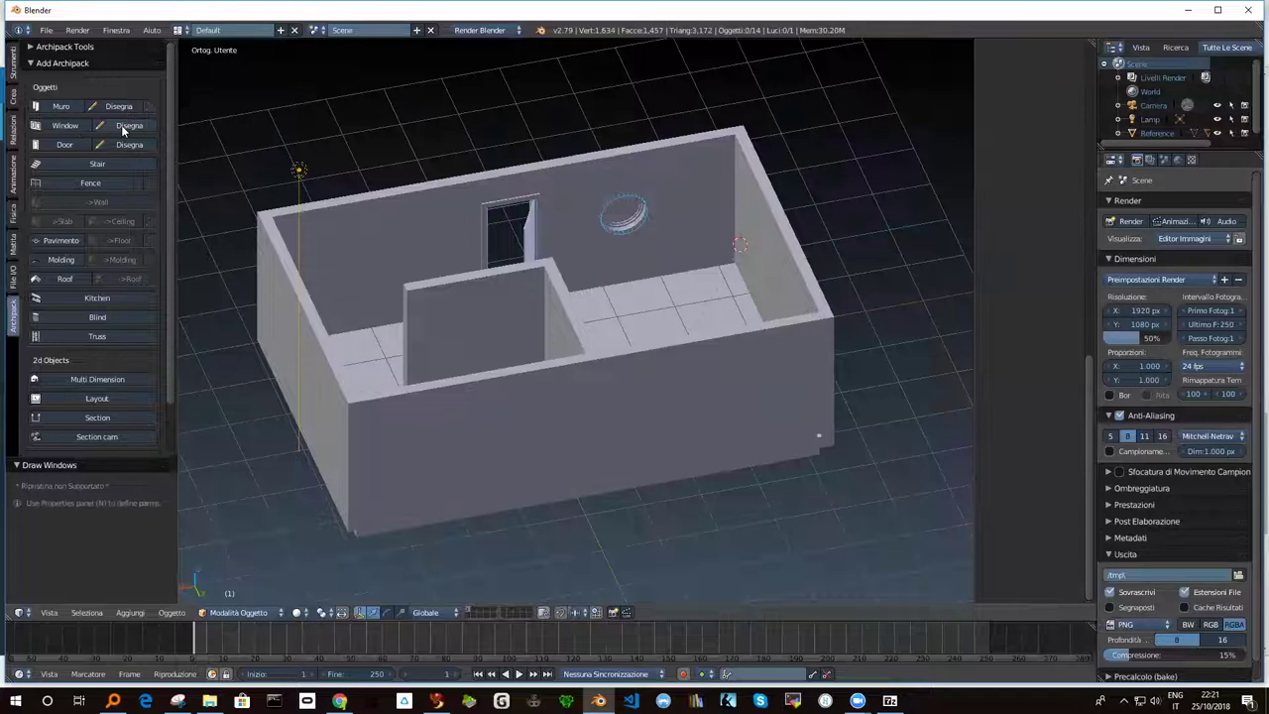
{"action": "left_click", "coordinate": [120, 125]}
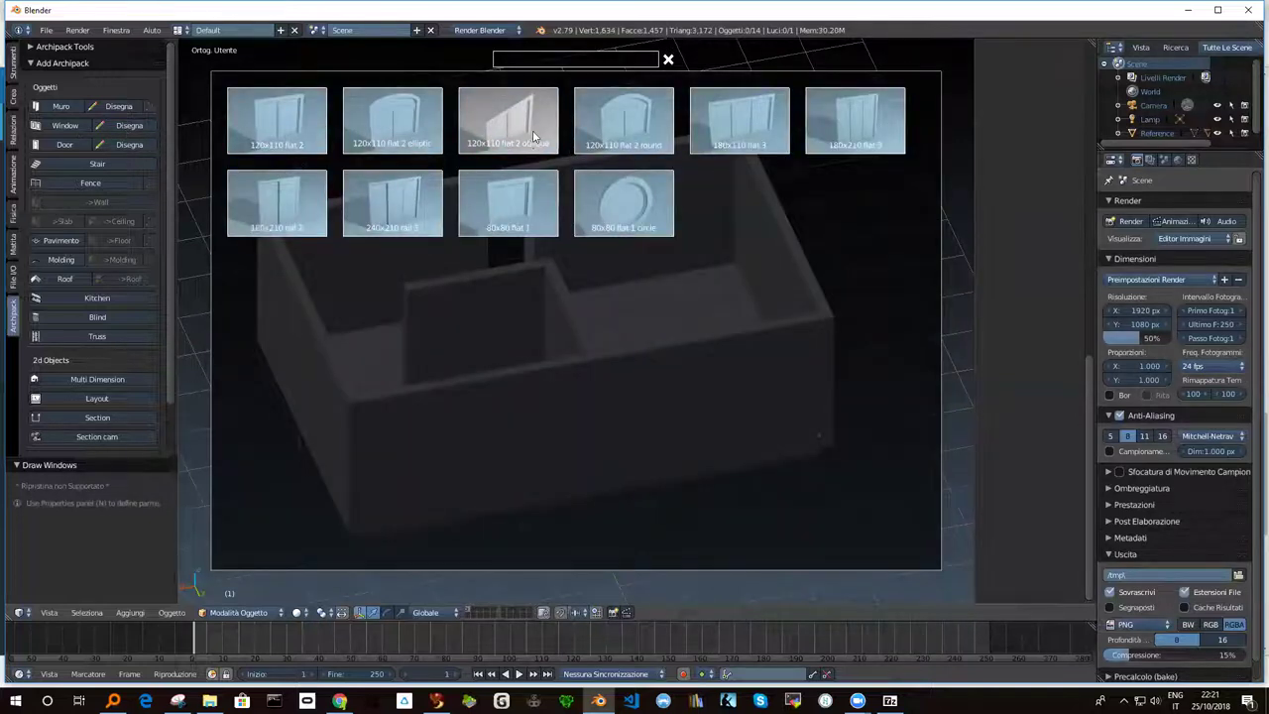
{"action": "left_click", "coordinate": [626, 130]}
{"action": "left_click", "coordinate": [391, 220]}
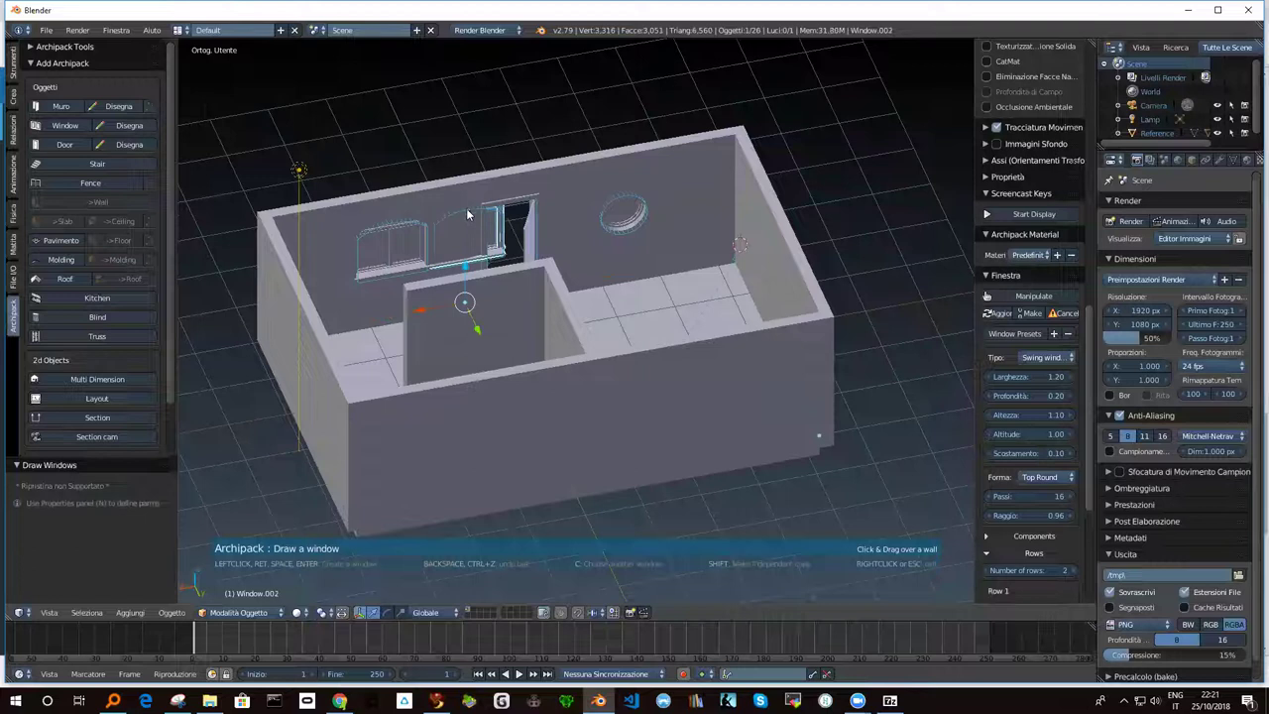
{"action": "right_click", "coordinate": [472, 212]}
{"action": "middle_click_drag", "start_coordinate": [436, 228], "coordinate": [648, 198]}
{"action": "right_click", "coordinate": [603, 265]}
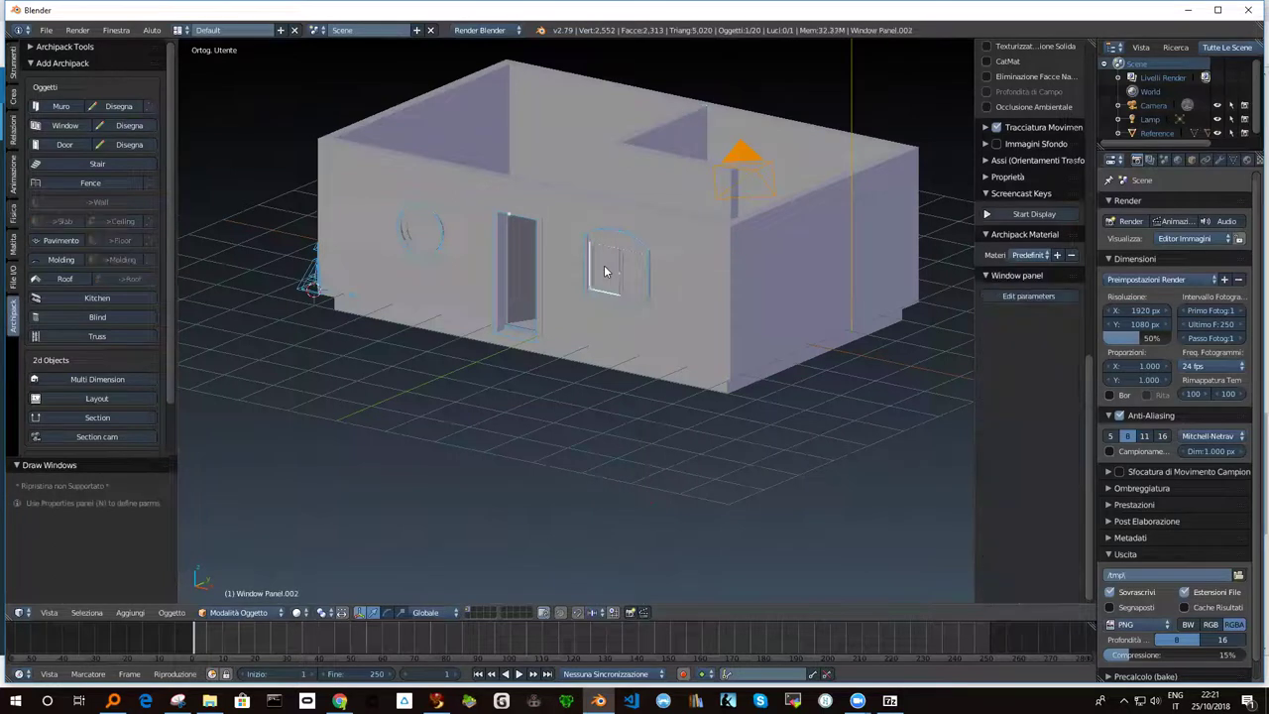
Step: Select the round-topped window's left panel and rotate it 78° around Z
{"action": "key", "text": "r"}
{"action": "left_click", "coordinate": [609, 276]}
{"action": "right_click", "coordinate": [625, 279]}
{"action": "right_click", "coordinate": [616, 285]}
{"action": "key", "text": "z"}
{"action": "key", "text": "z"}
{"action": "key", "text": "r"}
{"action": "key", "text": "z"}
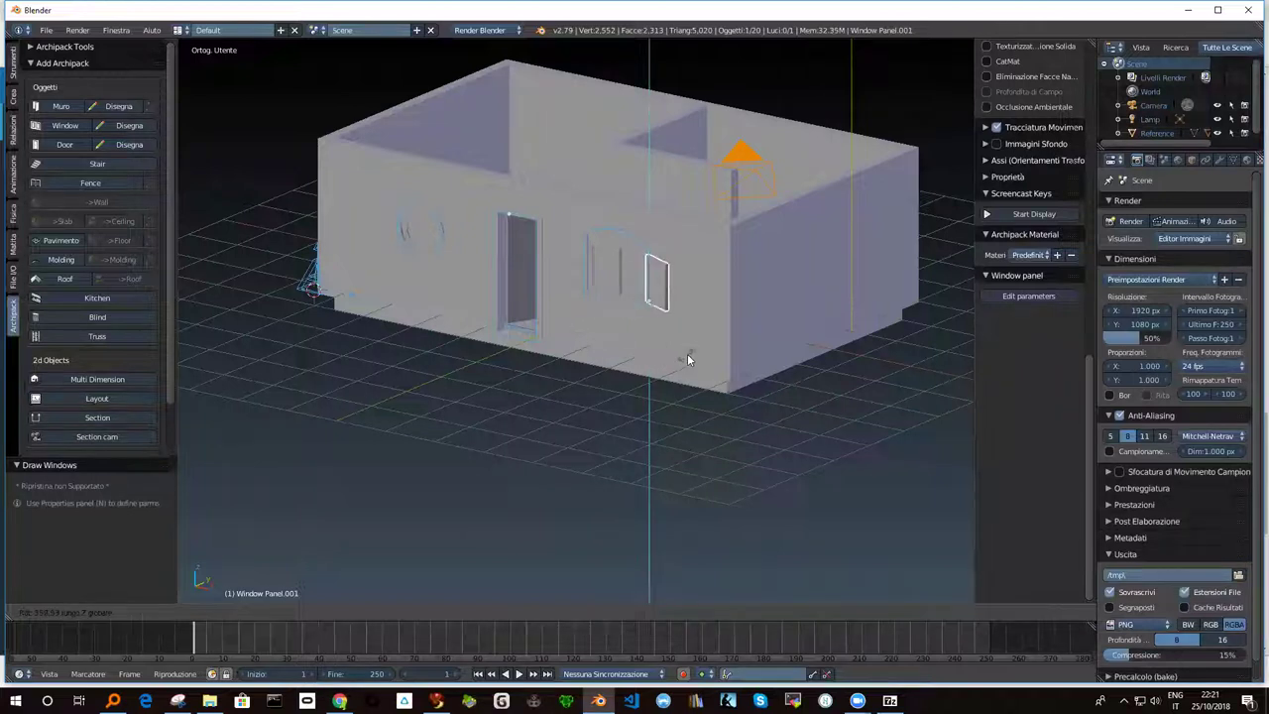
{"action": "left_click", "coordinate": [620, 325]}
Step: Orbit and zoom around the house to inspect the opened window and rooms
{"action": "mouse_move", "coordinate": [571, 284]}
{"action": "middle_mouse_down"}
{"action": "mouse_move", "coordinate": [879, 298]}
{"action": "mouse_move", "coordinate": [666, 312]}
{"action": "mouse_move", "coordinate": [548, 261]}
{"action": "mouse_move", "coordinate": [480, 318]}
{"action": "mouse_move", "coordinate": [711, 306]}
{"action": "mouse_move", "coordinate": [646, 332]}
{"action": "mouse_move", "coordinate": [684, 292]}
{"action": "middle_mouse_up"}
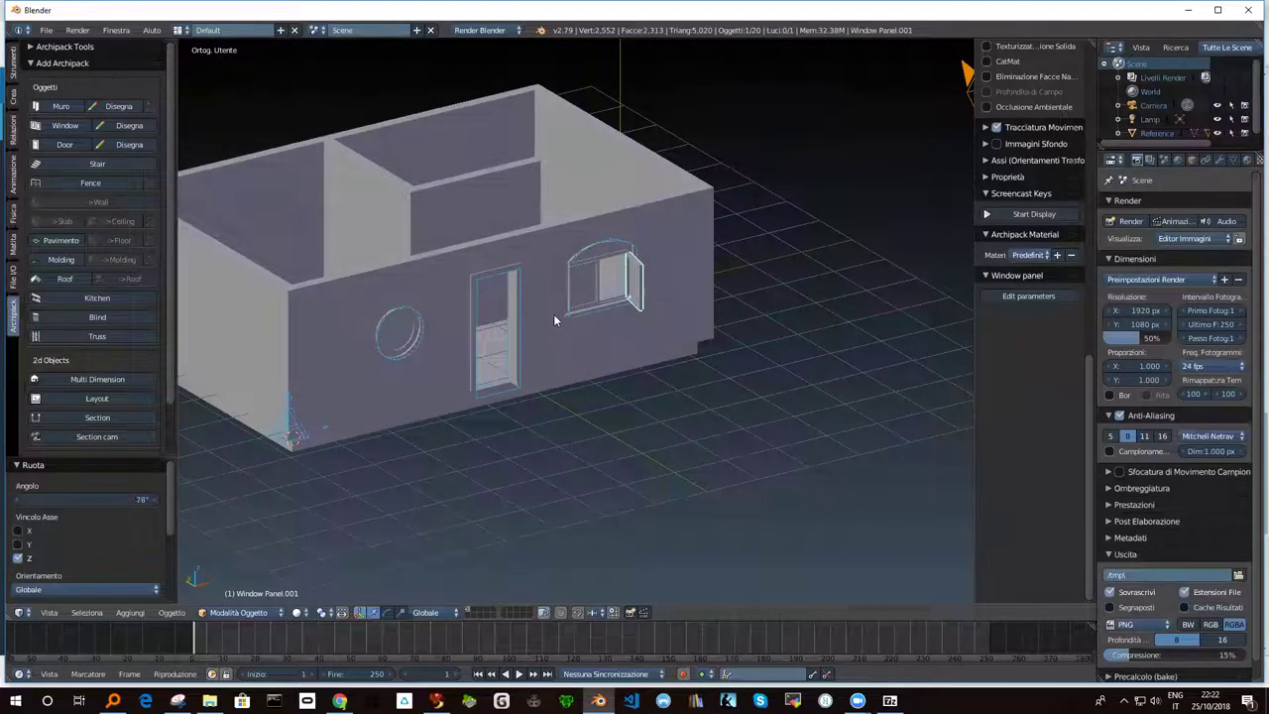
{"action": "mouse_move", "coordinate": [485, 274]}
{"action": "middle_mouse_down"}
{"action": "mouse_move", "coordinate": [593, 303]}
{"action": "mouse_move", "coordinate": [546, 335]}
{"action": "middle_mouse_up"}
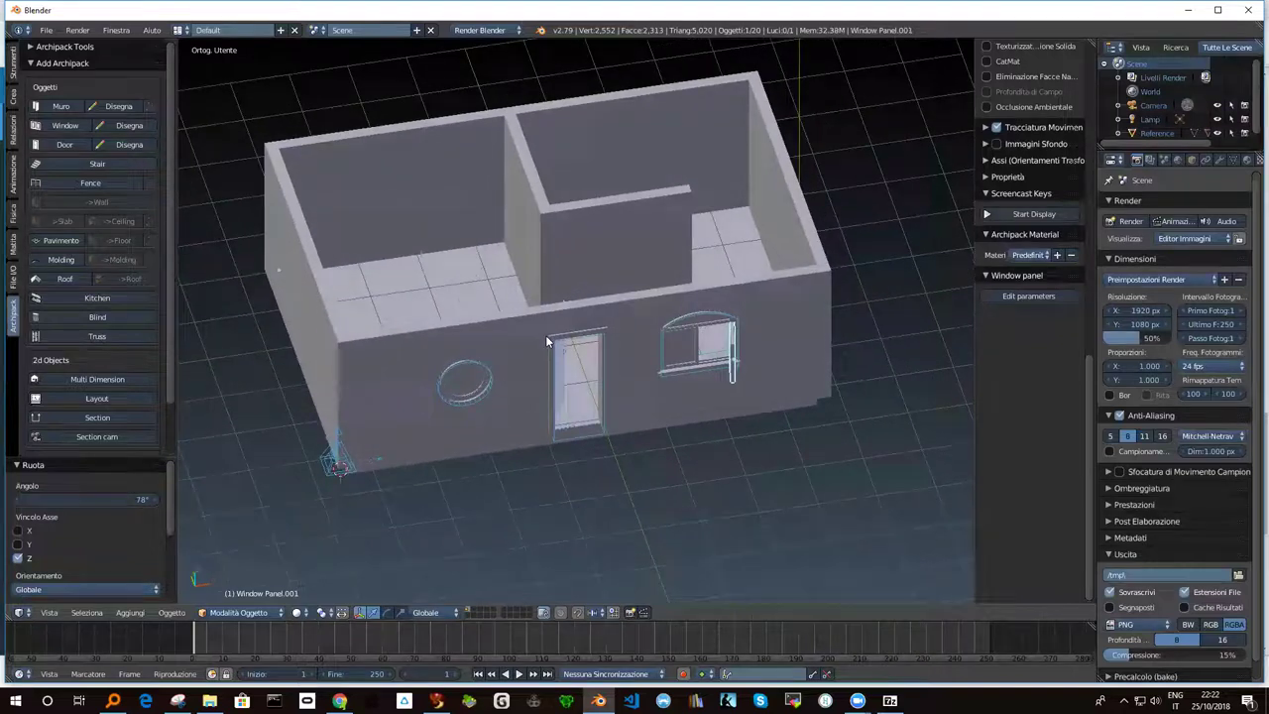
{"action": "scroll", "coordinate": [484, 277], "scroll_direction": "up", "scroll_amount": 2}
{"action": "mouse_move", "coordinate": [576, 288]}
{"action": "middle_mouse_down"}
{"action": "mouse_move", "coordinate": [600, 218]}
{"action": "mouse_move", "coordinate": [622, 249]}
{"action": "mouse_move", "coordinate": [736, 267]}
{"action": "mouse_move", "coordinate": [556, 277]}
{"action": "mouse_move", "coordinate": [562, 246]}
{"action": "mouse_move", "coordinate": [566, 292]}
{"action": "mouse_move", "coordinate": [603, 287]}
{"action": "middle_mouse_up"}
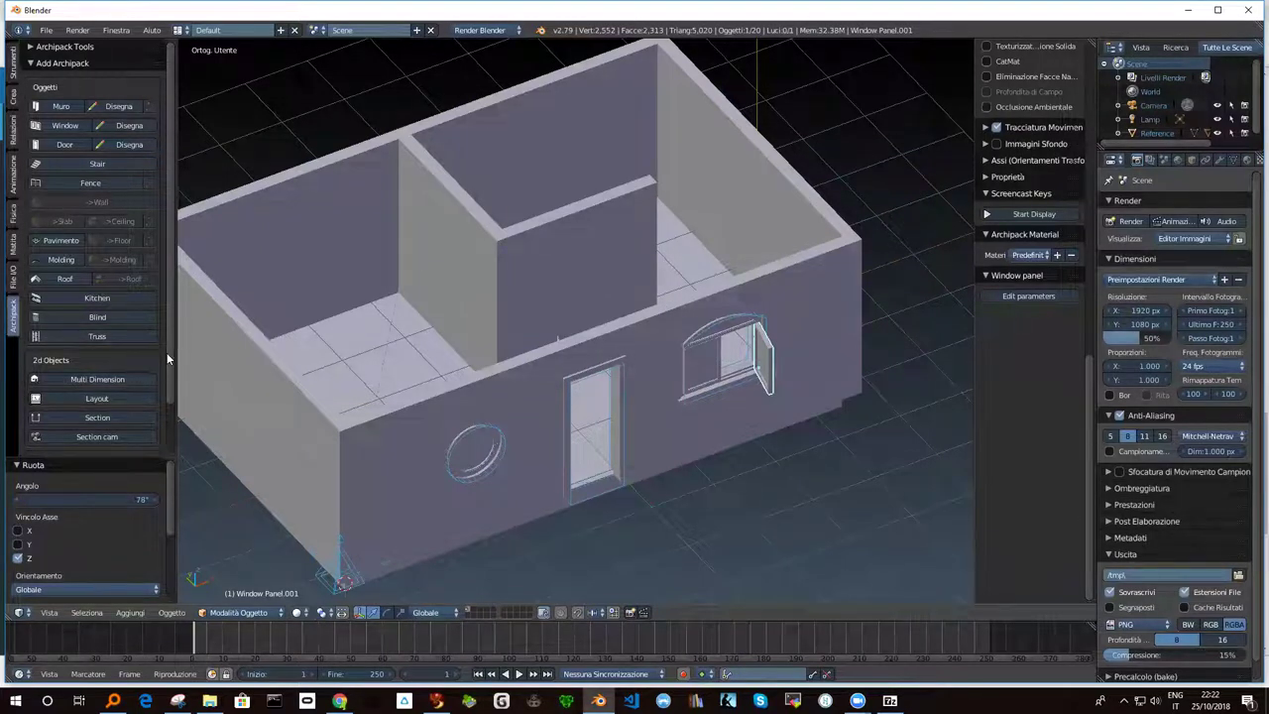
{"action": "scroll", "coordinate": [166, 357], "scroll_direction": "down", "scroll_amount": 2}
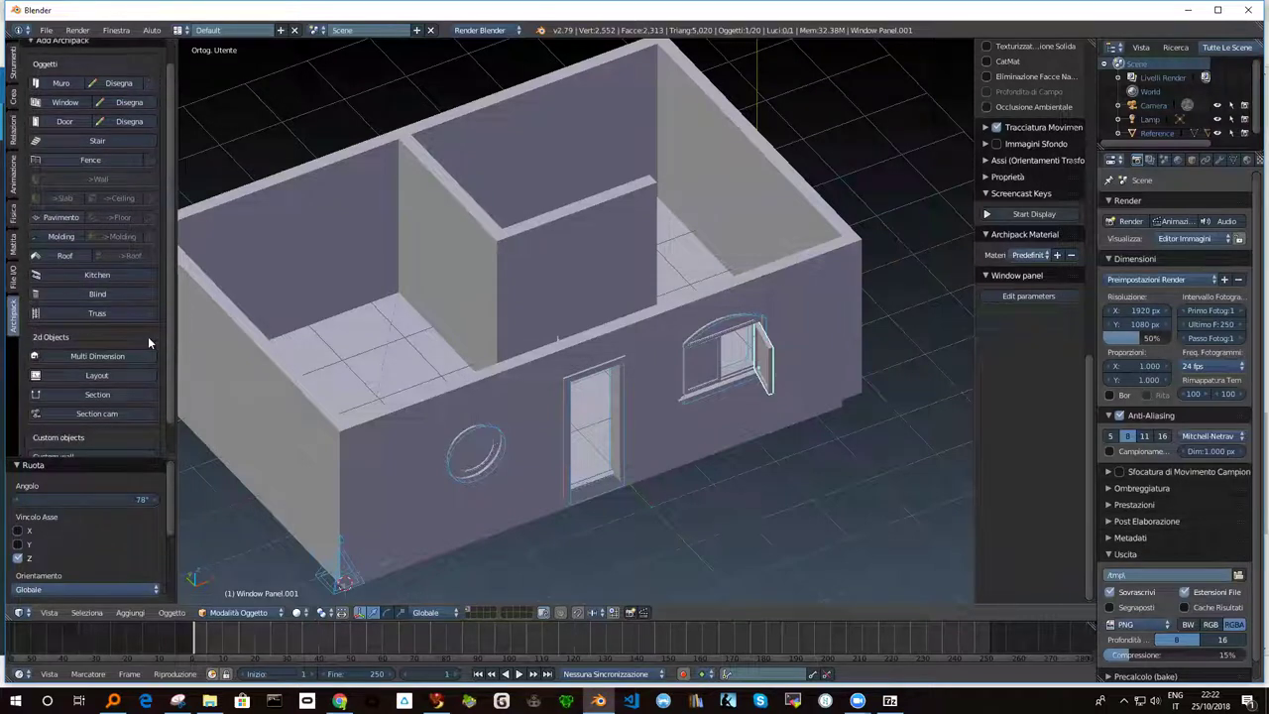
Step: Add a 0.91-high, 0.60-deep kitchen cabinet preset and move it 3.804 along Y
{"action": "left_click", "coordinate": [85, 274]}
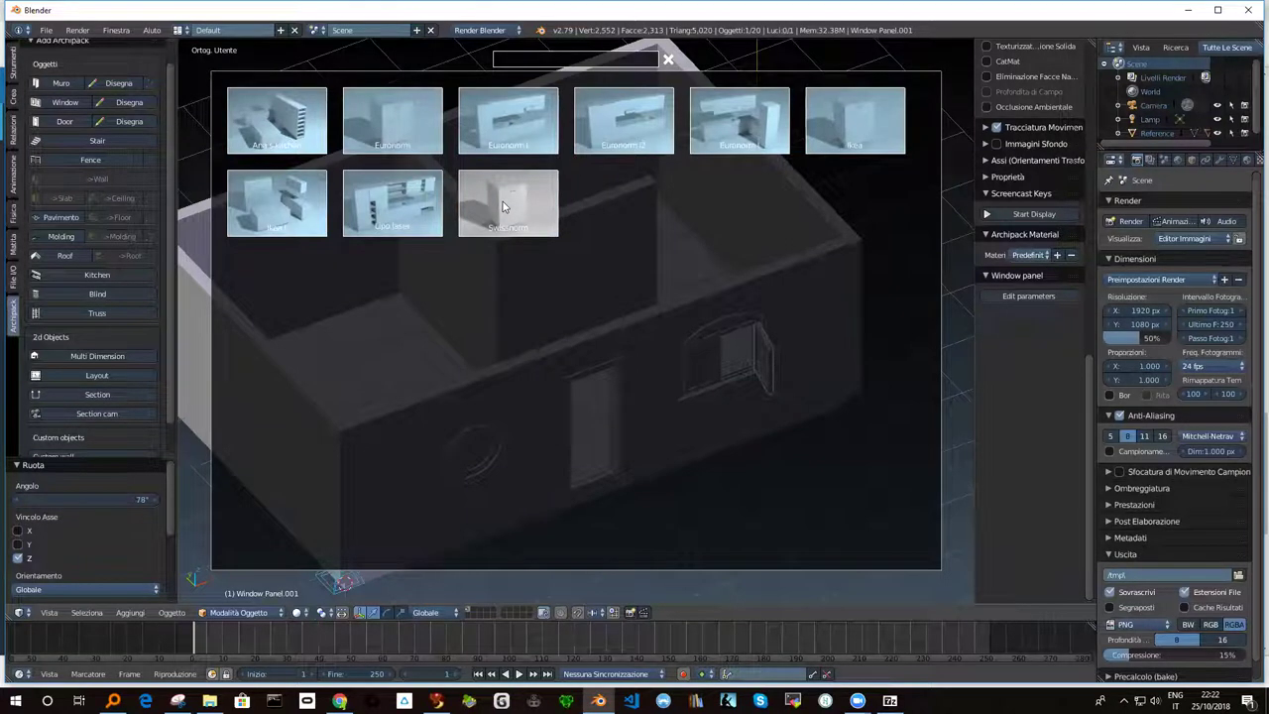
{"action": "left_click", "coordinate": [502, 201]}
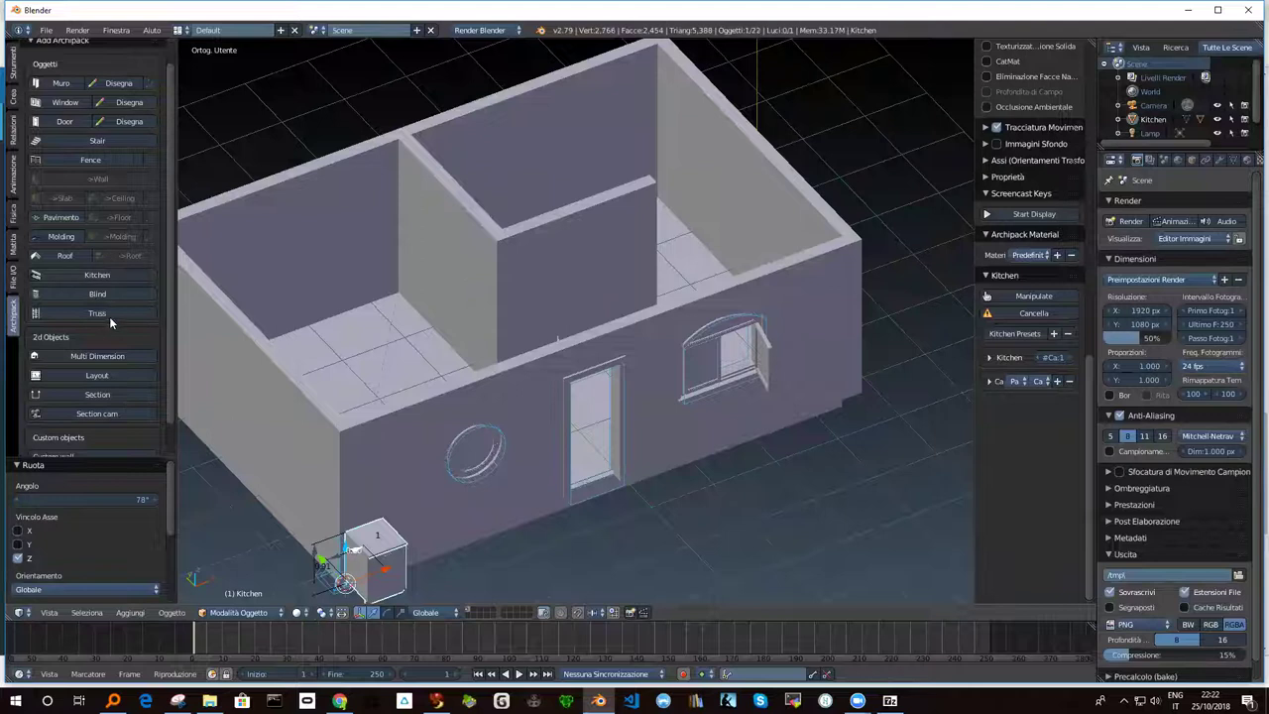
{"action": "mouse_move", "coordinate": [399, 500]}
{"action": "middle_mouse_down"}
{"action": "mouse_move", "coordinate": [427, 419]}
{"action": "mouse_move", "coordinate": [396, 456]}
{"action": "mouse_move", "coordinate": [402, 500]}
{"action": "middle_mouse_up"}
{"action": "mouse_move", "coordinate": [397, 552]}
{"action": "middle_mouse_down"}
{"action": "mouse_move", "coordinate": [460, 511]}
{"action": "mouse_move", "coordinate": [397, 555]}
{"action": "middle_mouse_up"}
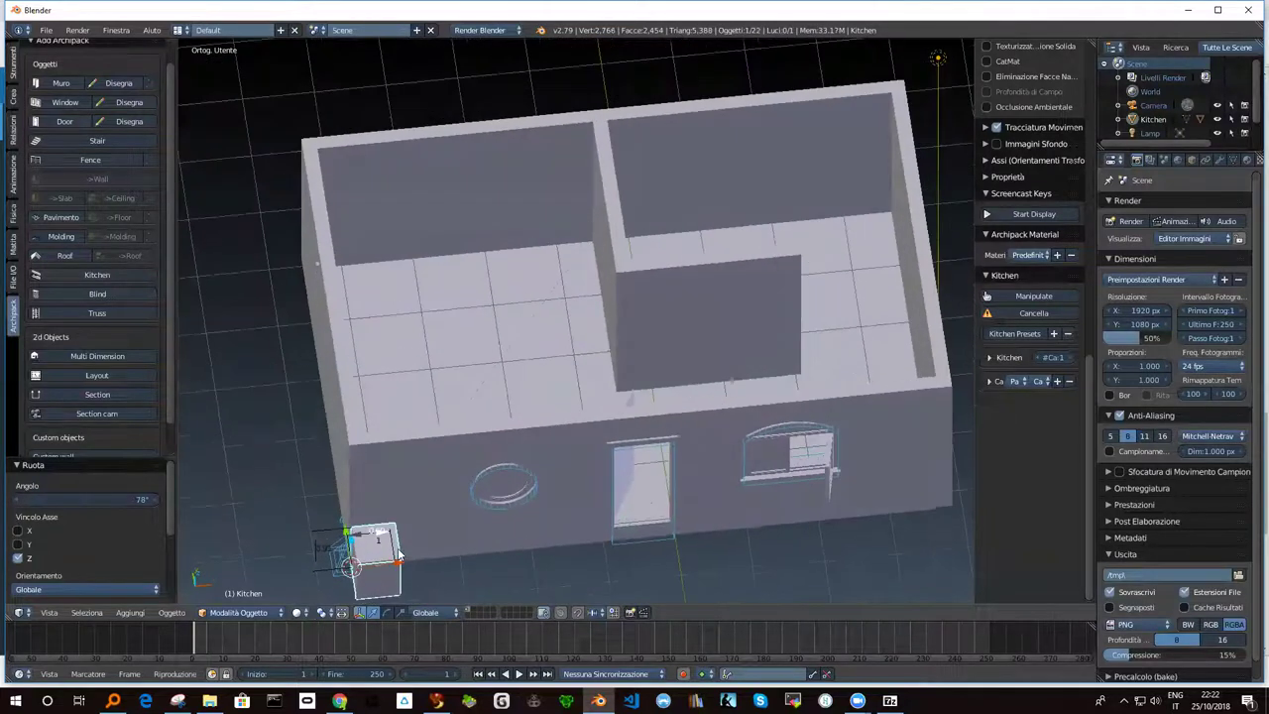
{"action": "mouse_move", "coordinate": [400, 510]}
{"action": "middle_mouse_down"}
{"action": "mouse_move", "coordinate": [246, 486]}
{"action": "mouse_move", "coordinate": [318, 510]}
{"action": "middle_mouse_up"}
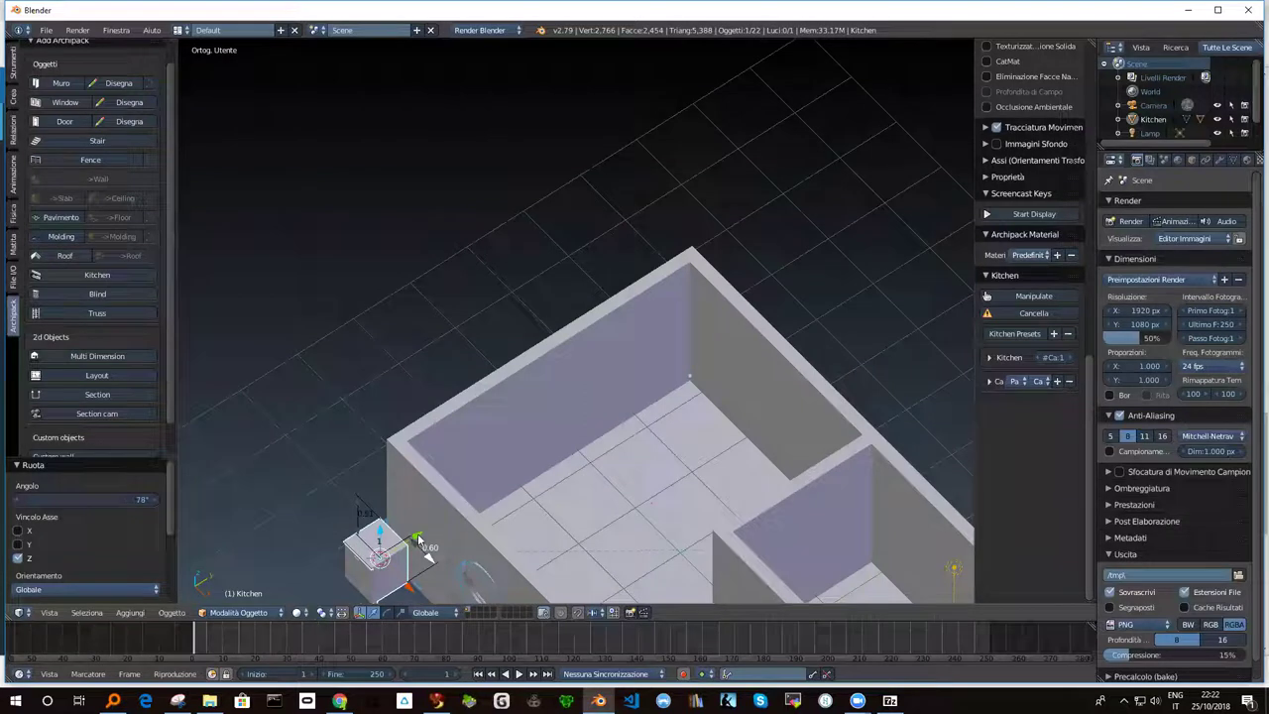
{"action": "mouse_move", "coordinate": [414, 537]}
{"action": "left_mouse_down"}
{"action": "mouse_move", "coordinate": [476, 519]}
{"action": "mouse_move", "coordinate": [635, 425]}
{"action": "mouse_move", "coordinate": [605, 476]}
{"action": "left_mouse_up"}
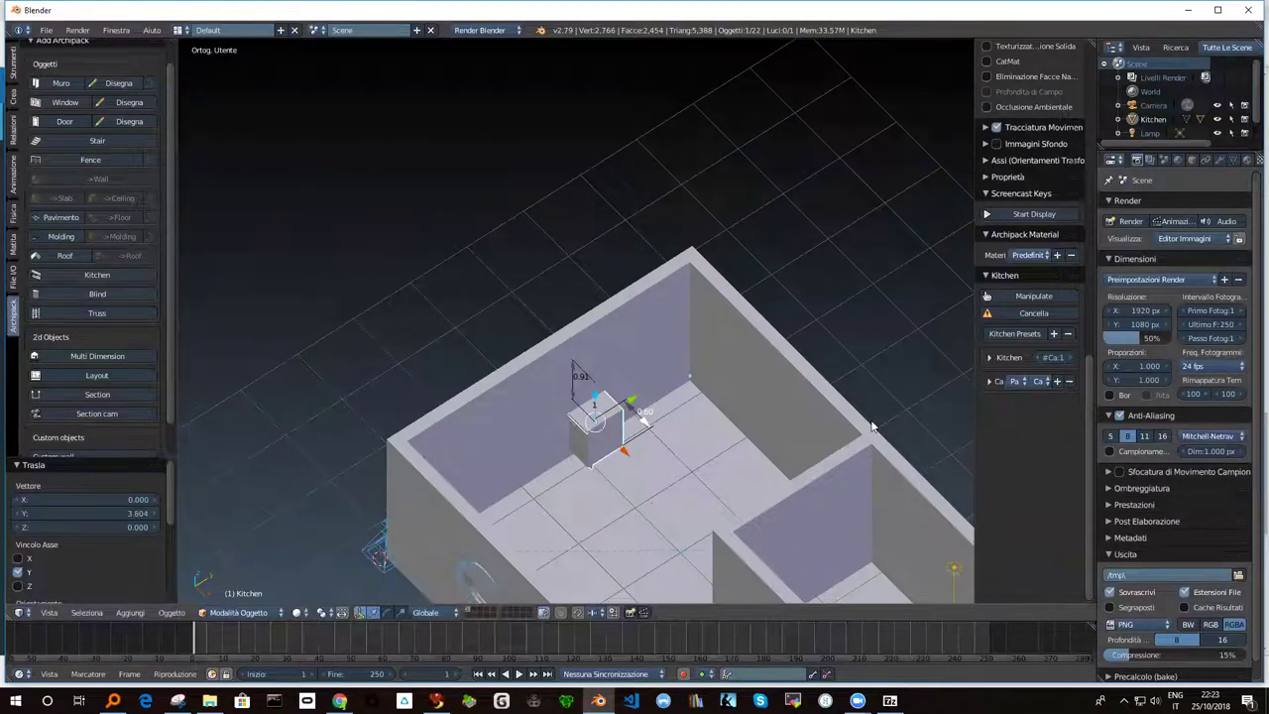
{"action": "right_click", "coordinate": [597, 424]}
{"action": "right_click", "coordinate": [596, 423]}
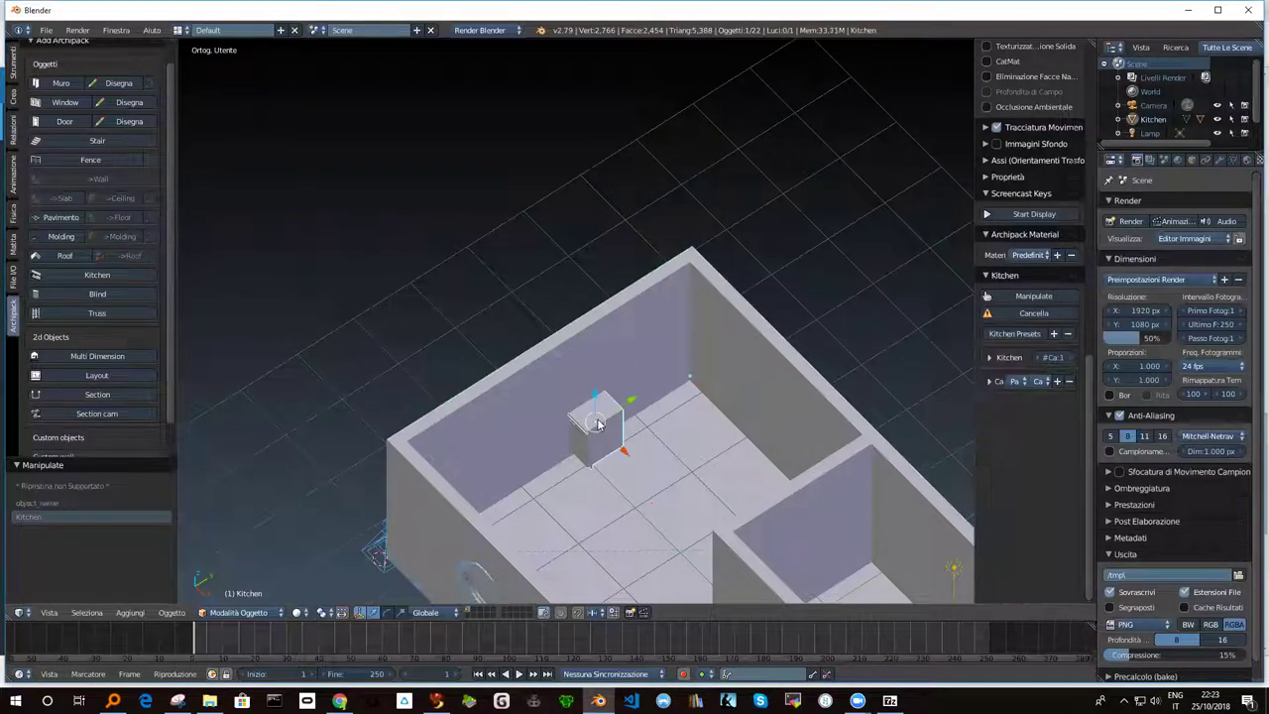
Step: Delete the existing kitchen cabinet and select the wall
{"action": "key", "text": "x"}
{"action": "left_click", "coordinate": [569, 422]}
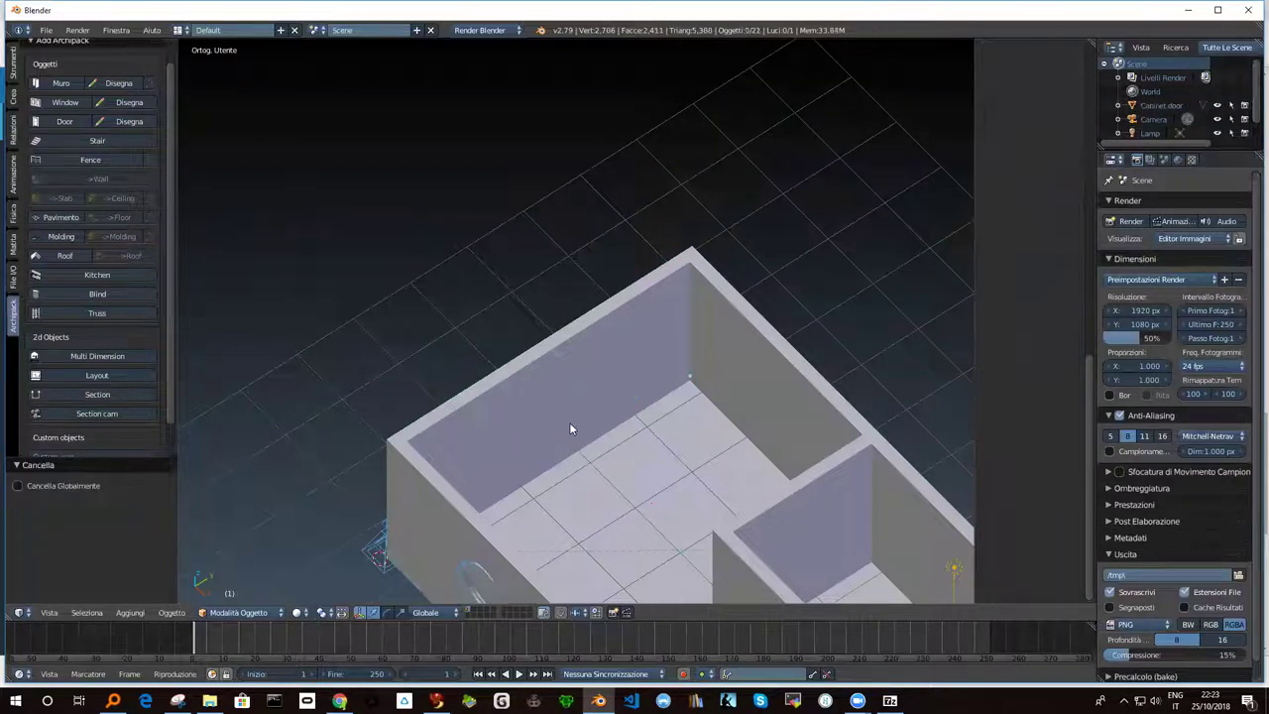
{"action": "mouse_move", "coordinate": [539, 428]}
{"action": "middle_mouse_down"}
{"action": "mouse_move", "coordinate": [529, 397]}
{"action": "mouse_move", "coordinate": [565, 423]}
{"action": "middle_mouse_up"}
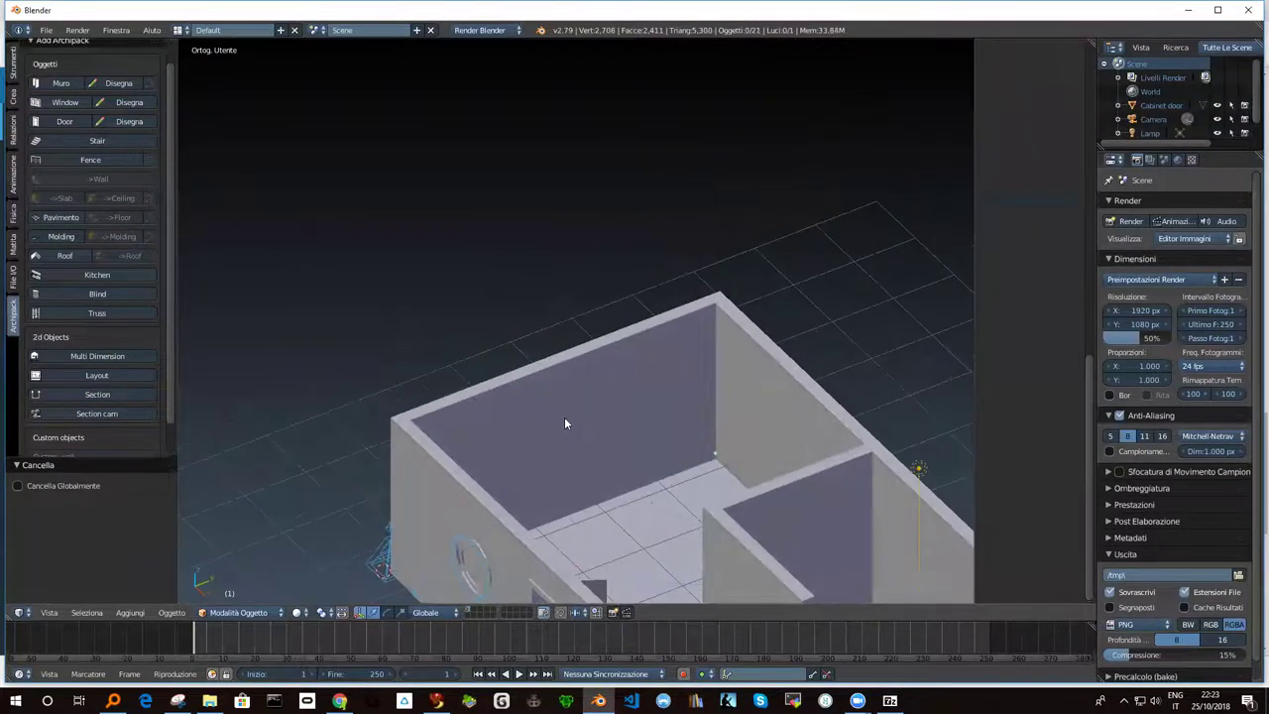
{"action": "right_click", "coordinate": [565, 423]}
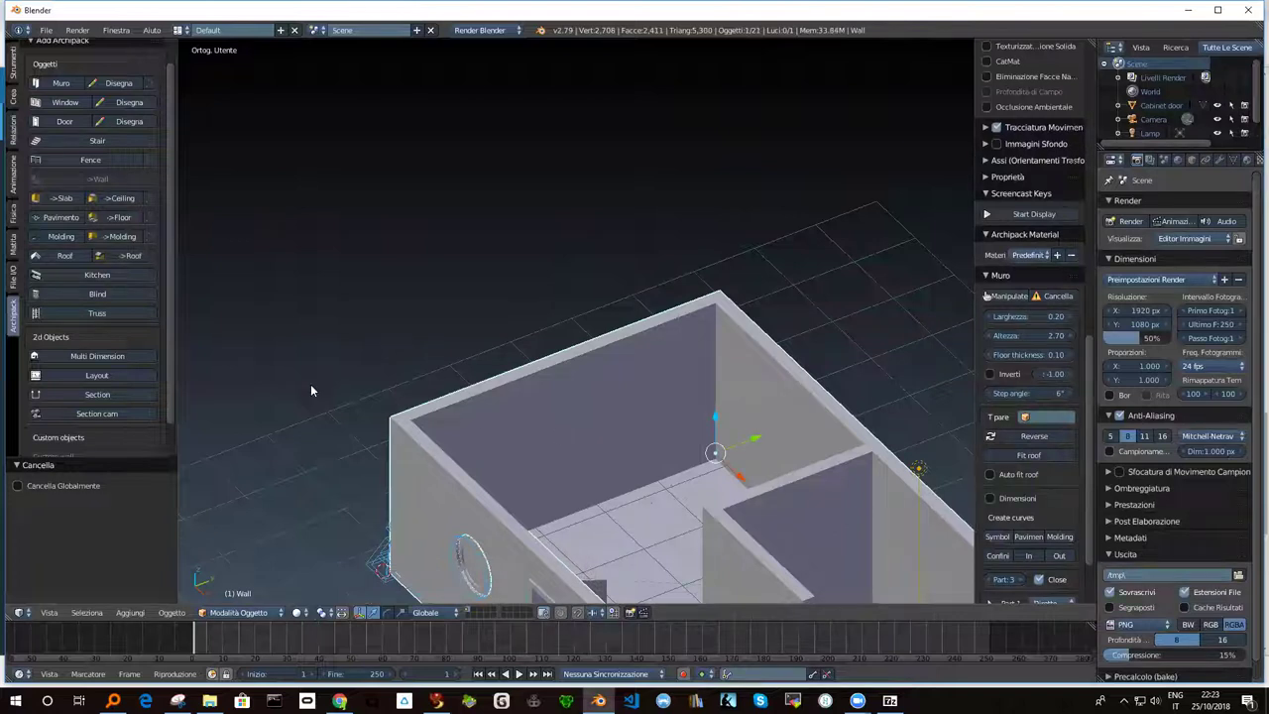
Step: Add a new kitchen cabinet from the presets and place it inside the room
{"action": "left_click", "coordinate": [69, 274]}
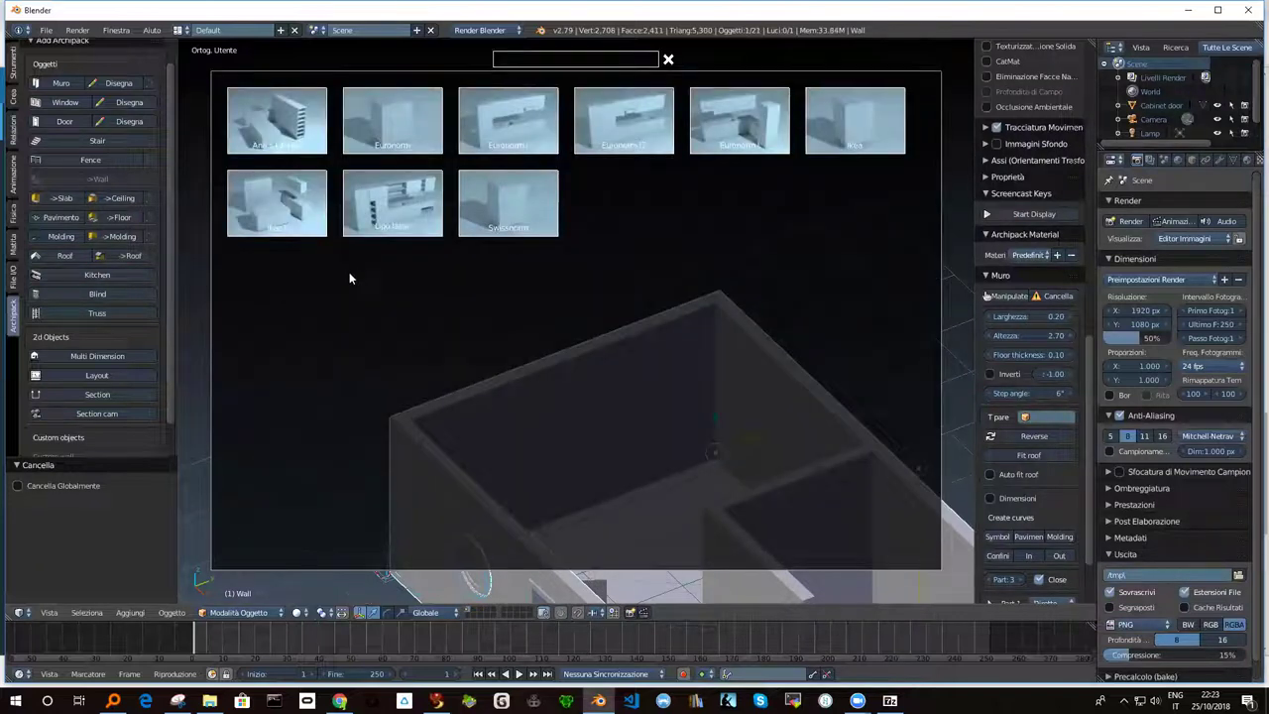
{"action": "left_click", "coordinate": [853, 121]}
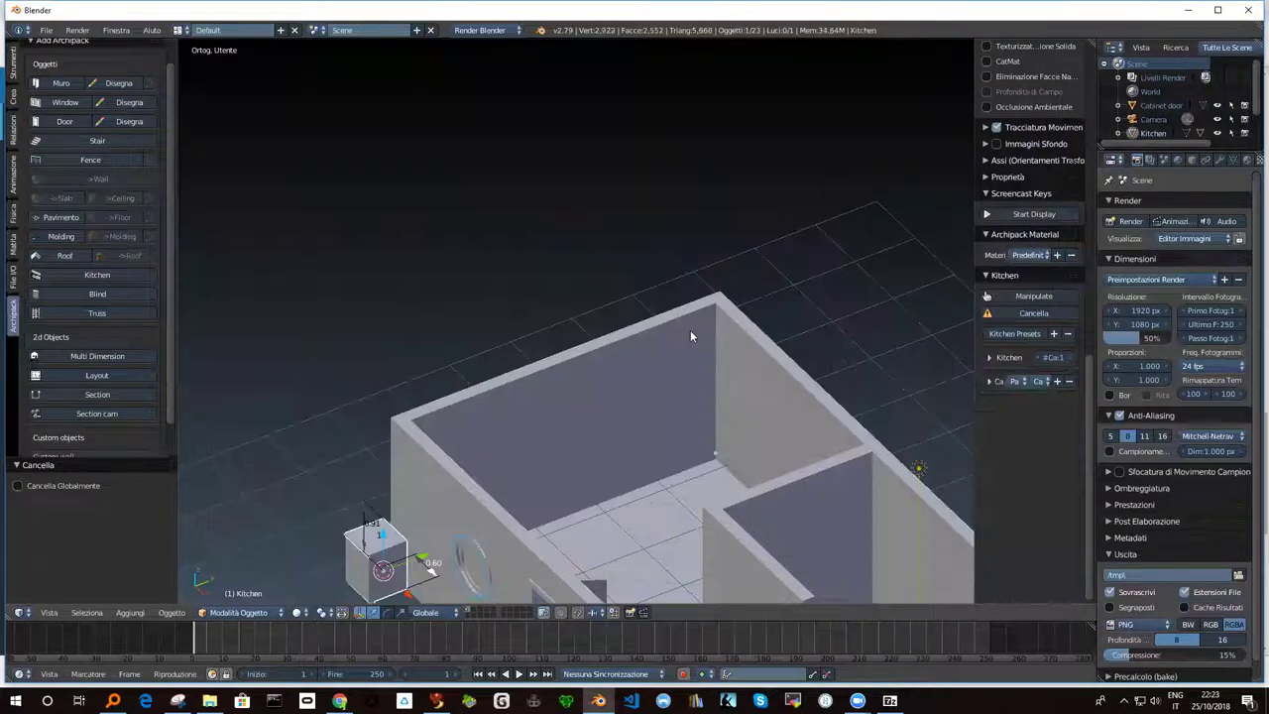
{"action": "left_click", "coordinate": [611, 433]}
{"action": "key", "text": "g"}
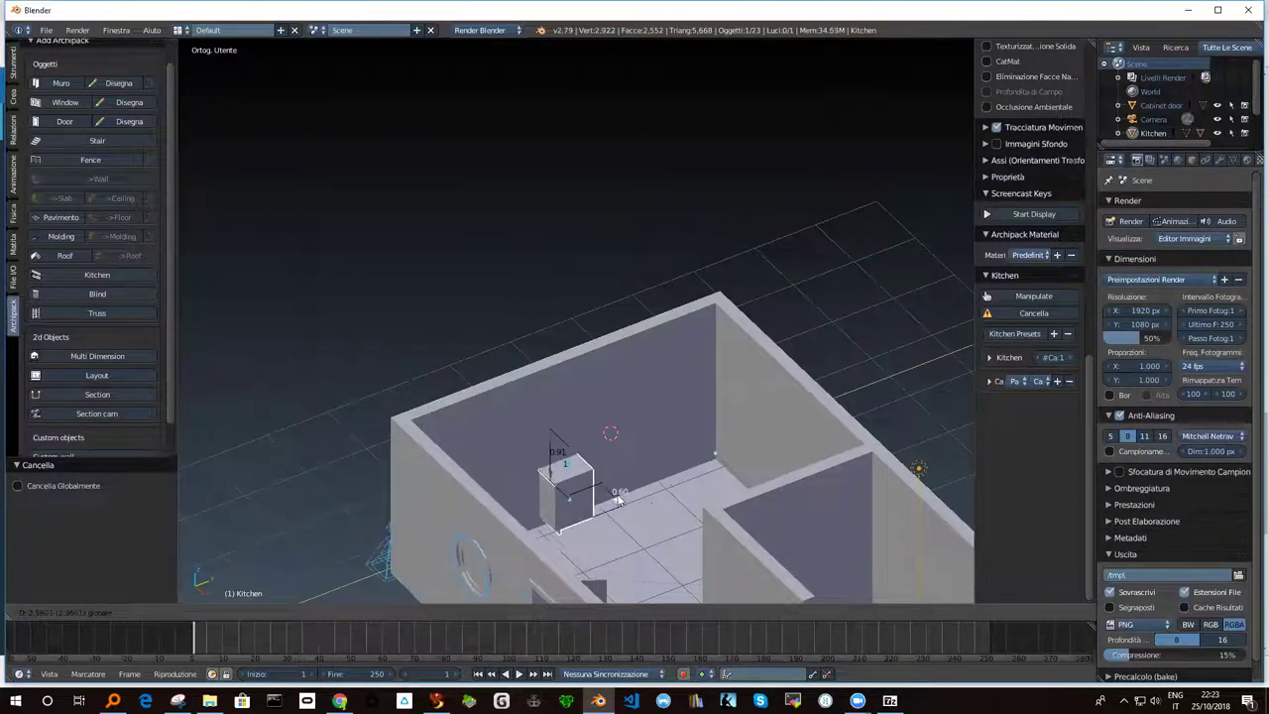
{"action": "left_click", "coordinate": [616, 500]}
{"action": "middle_click_drag", "start_coordinate": [617, 500], "coordinate": [816, 428]}
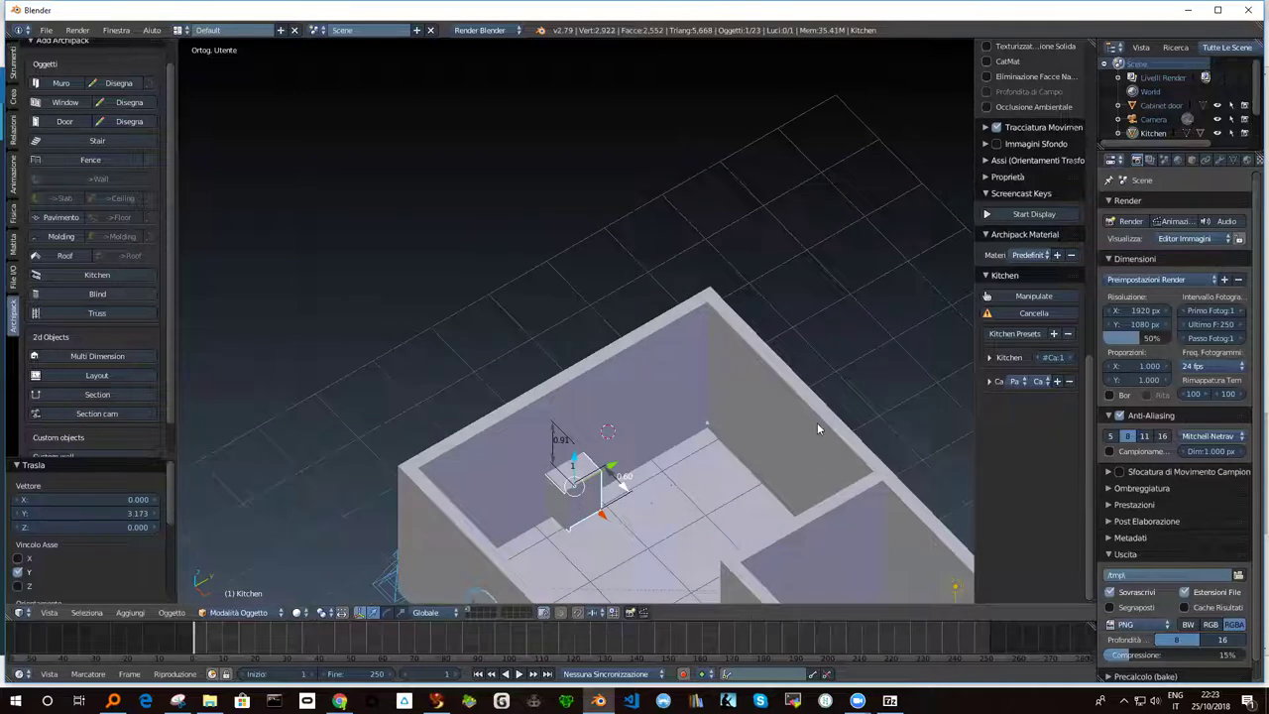
Step: Expand the cabinet's settings and nudge it 0.213 along X
{"action": "left_click", "coordinate": [988, 357]}
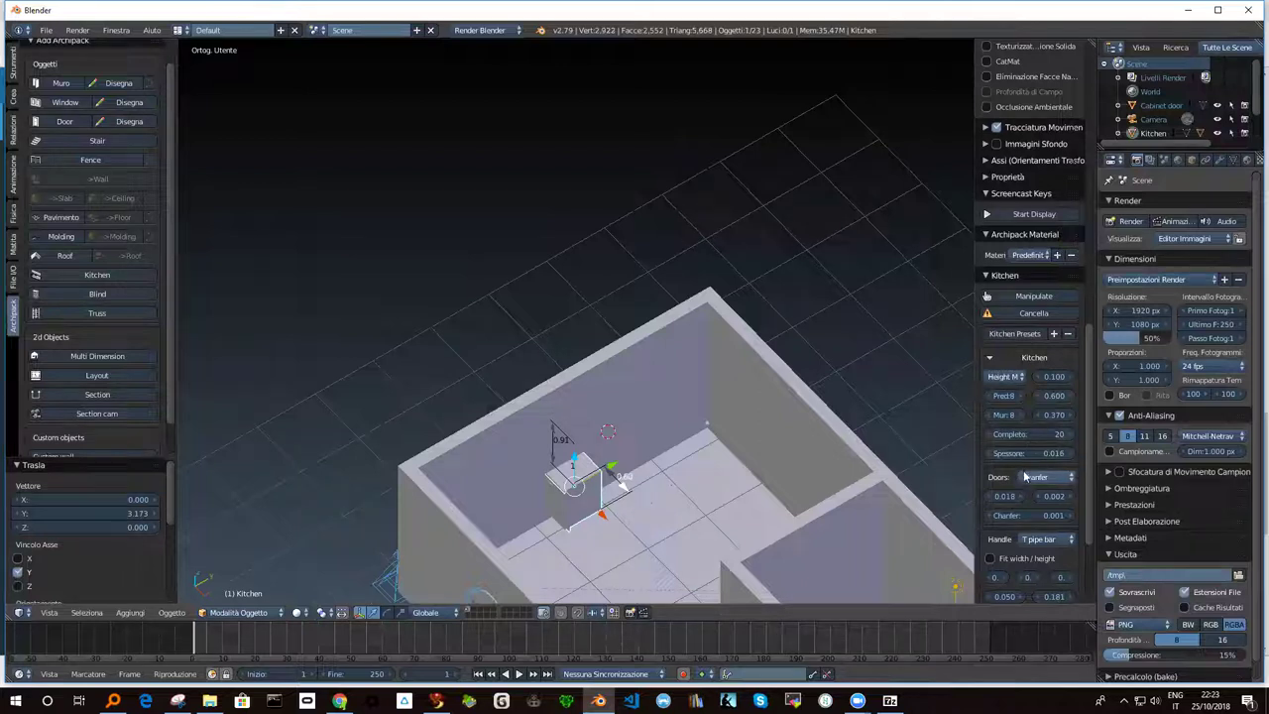
{"action": "middle_click_drag", "start_coordinate": [634, 491], "coordinate": [664, 495]}
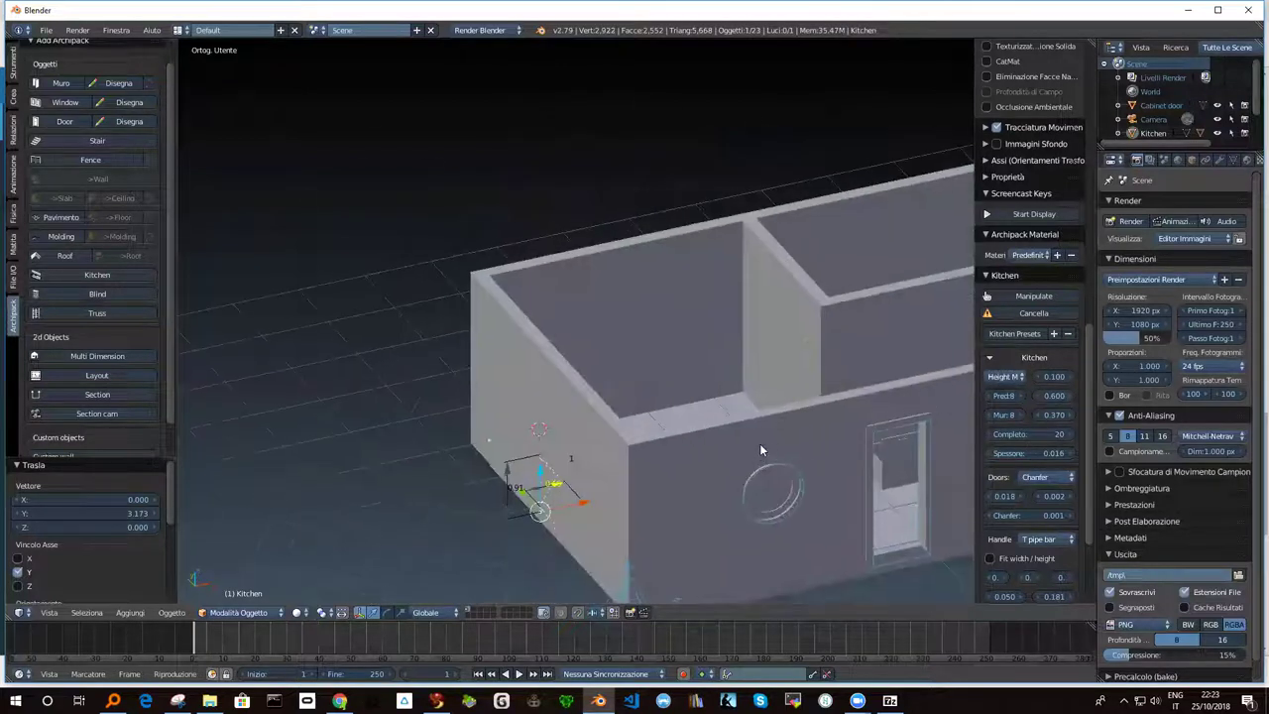
{"action": "key", "text": "g"}
{"action": "key", "text": "x"}
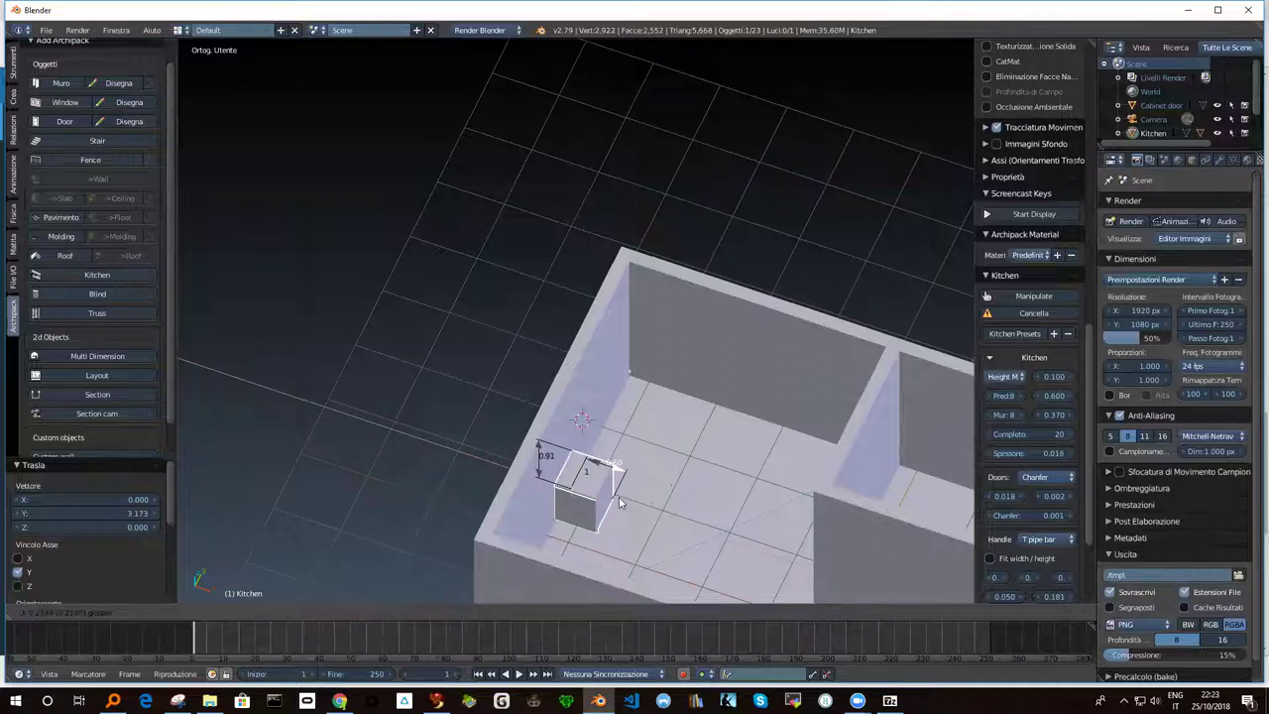
{"action": "left_click", "coordinate": [654, 495]}
{"action": "mouse_move", "coordinate": [694, 486]}
{"action": "middle_mouse_down"}
{"action": "mouse_move", "coordinate": [655, 431]}
{"action": "mouse_move", "coordinate": [616, 448]}
{"action": "mouse_move", "coordinate": [649, 477]}
{"action": "mouse_move", "coordinate": [604, 476]}
{"action": "middle_mouse_up"}
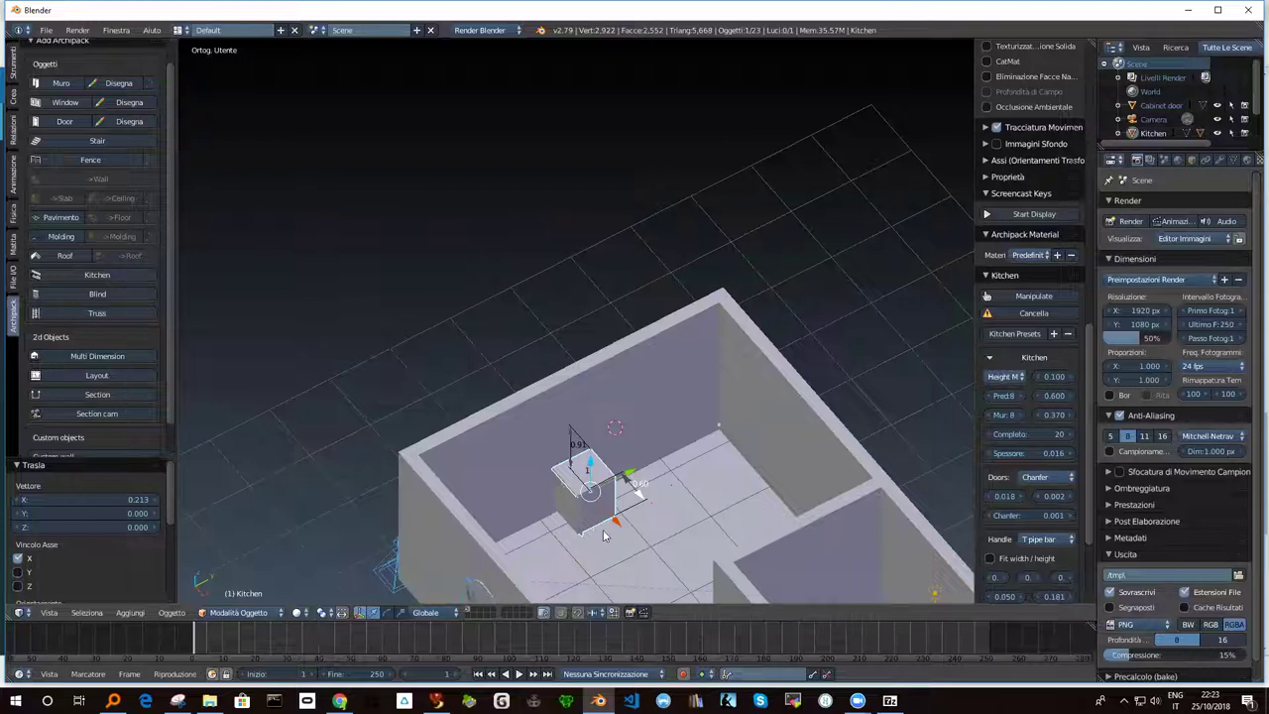
Step: Rotate the cabinet 90° about Z and select its door
{"action": "key", "text": "g"}
{"action": "key", "text": "z"}
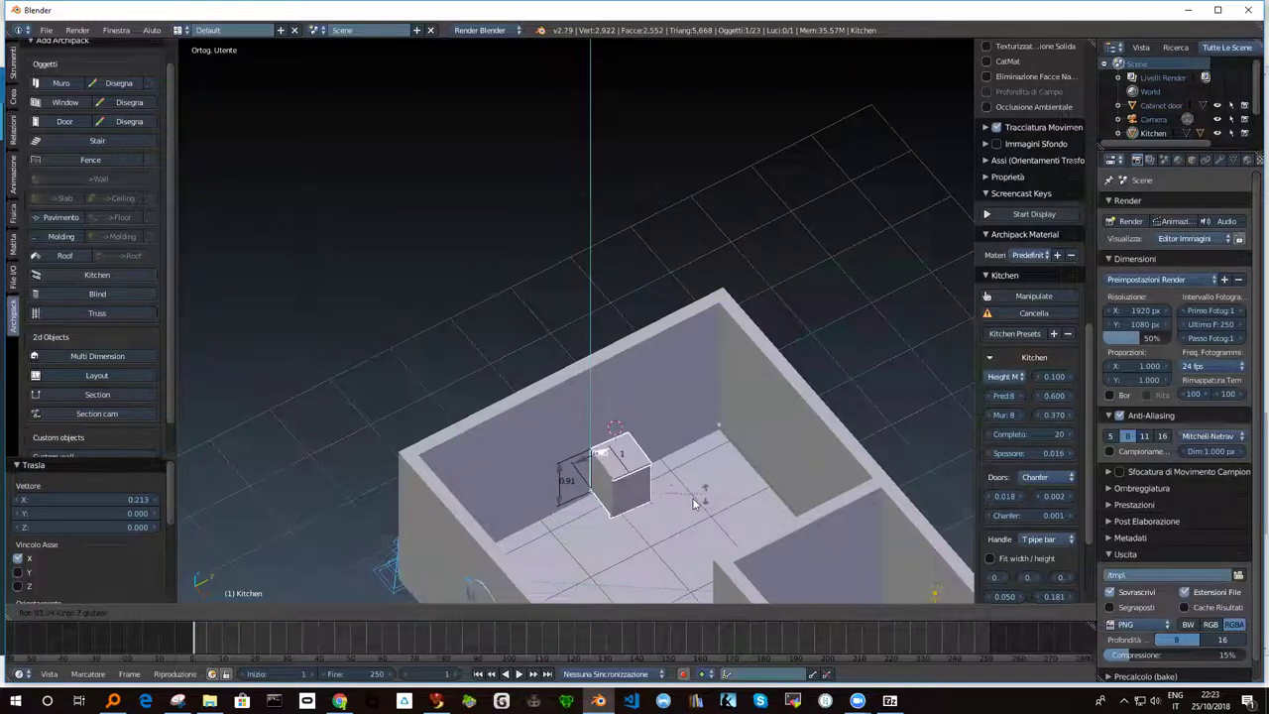
{"action": "type", "text": "90"}
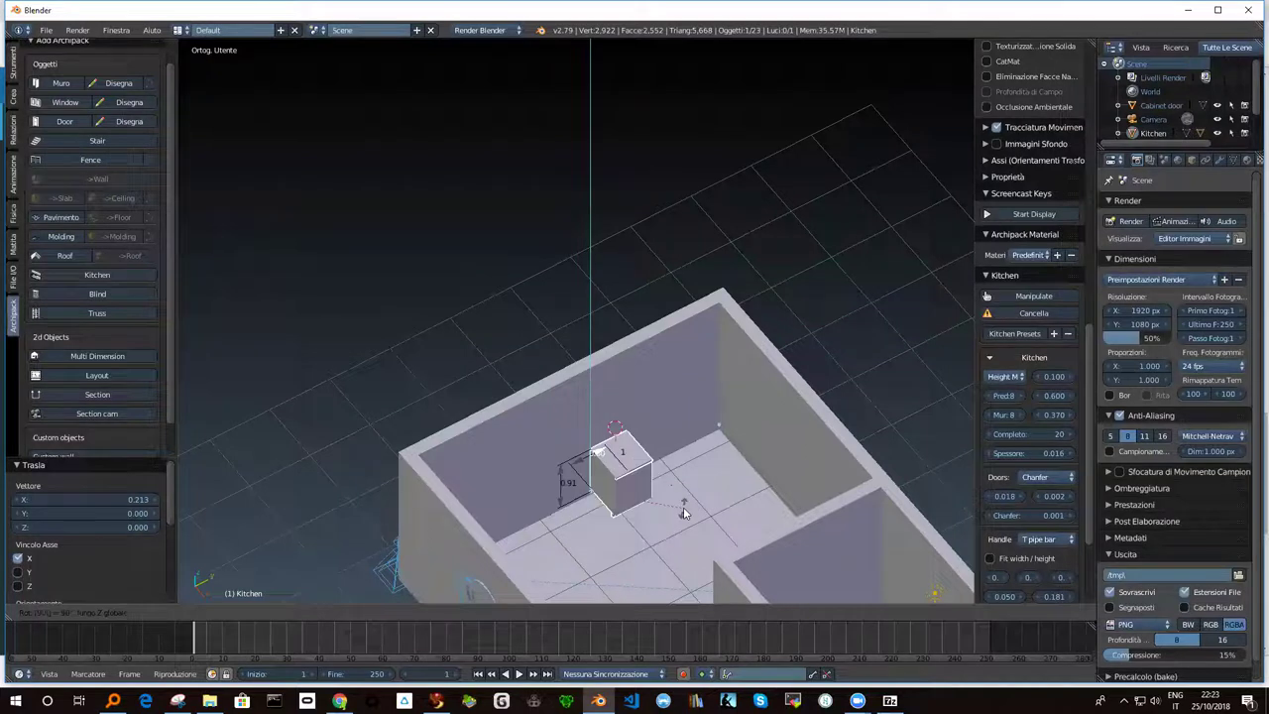
{"action": "key", "text": "Return"}
{"action": "middle_click_drag", "start_coordinate": [631, 490], "coordinate": [632, 489]}
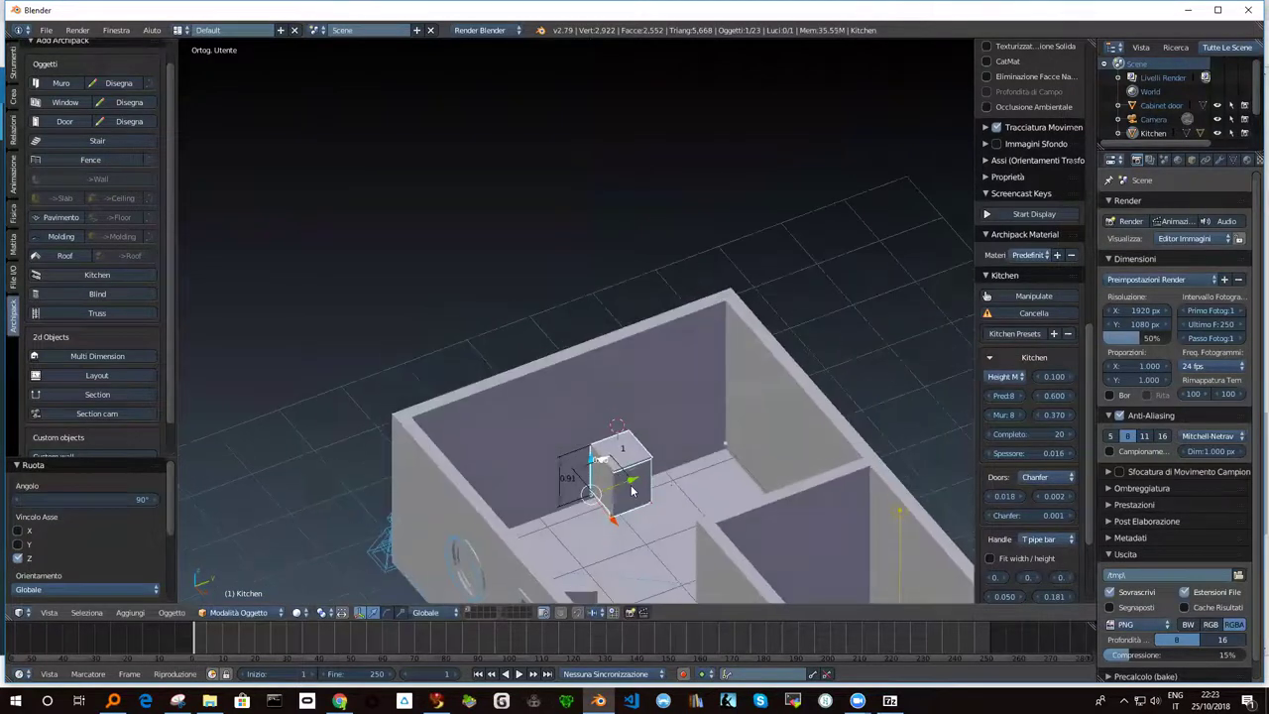
{"action": "right_click", "coordinate": [631, 490]}
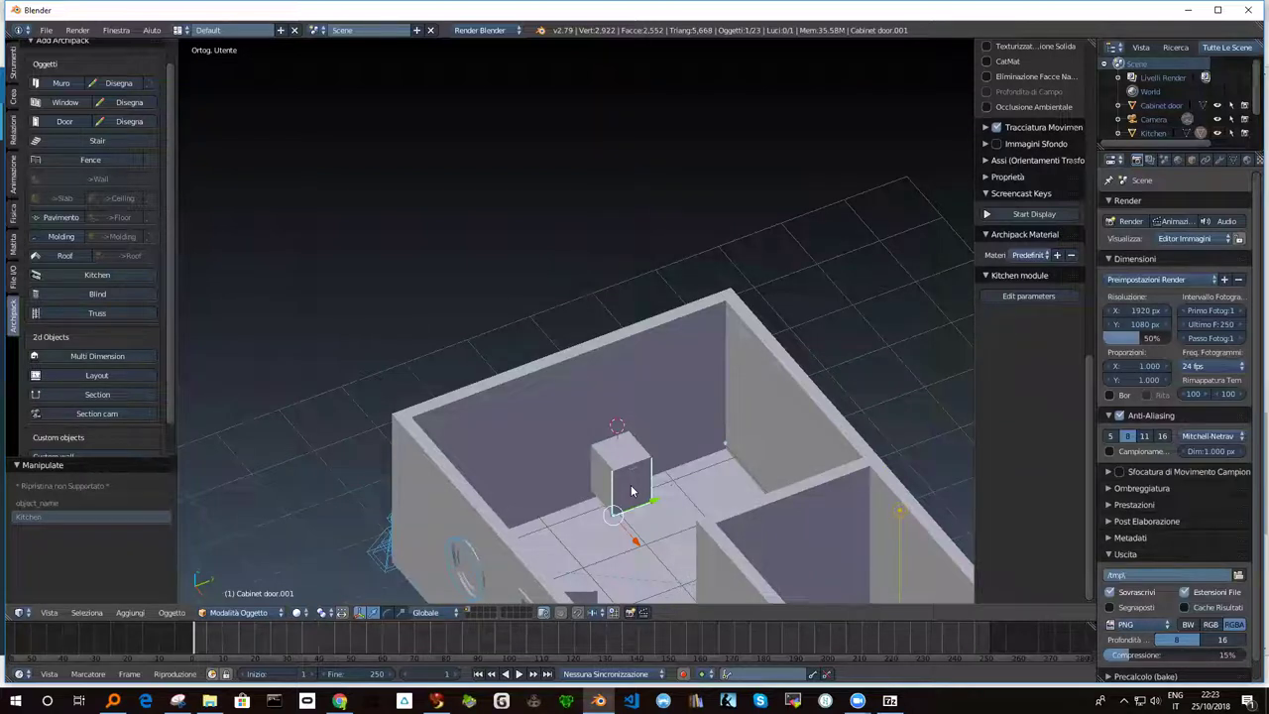
{"action": "key", "text": "r"}
{"action": "key", "text": "y"}
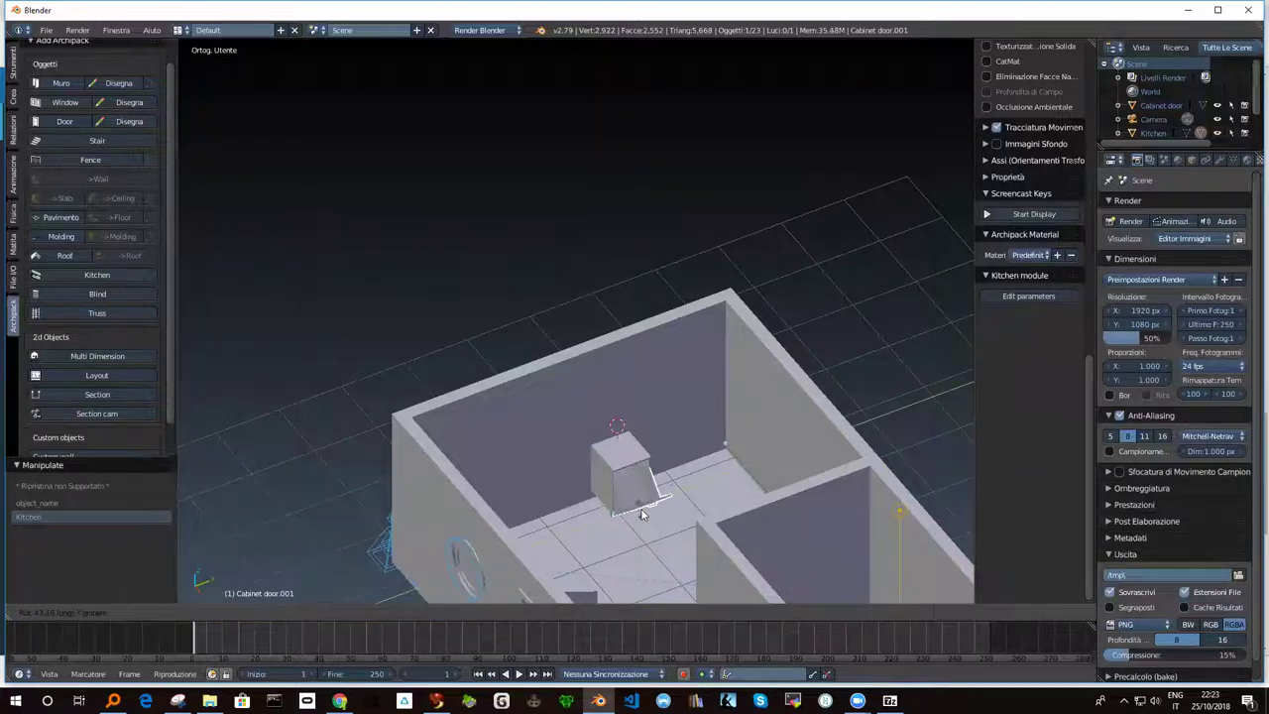
{"action": "key", "text": "Escape"}
{"action": "key", "text": "g"}
{"action": "key", "text": "y"}
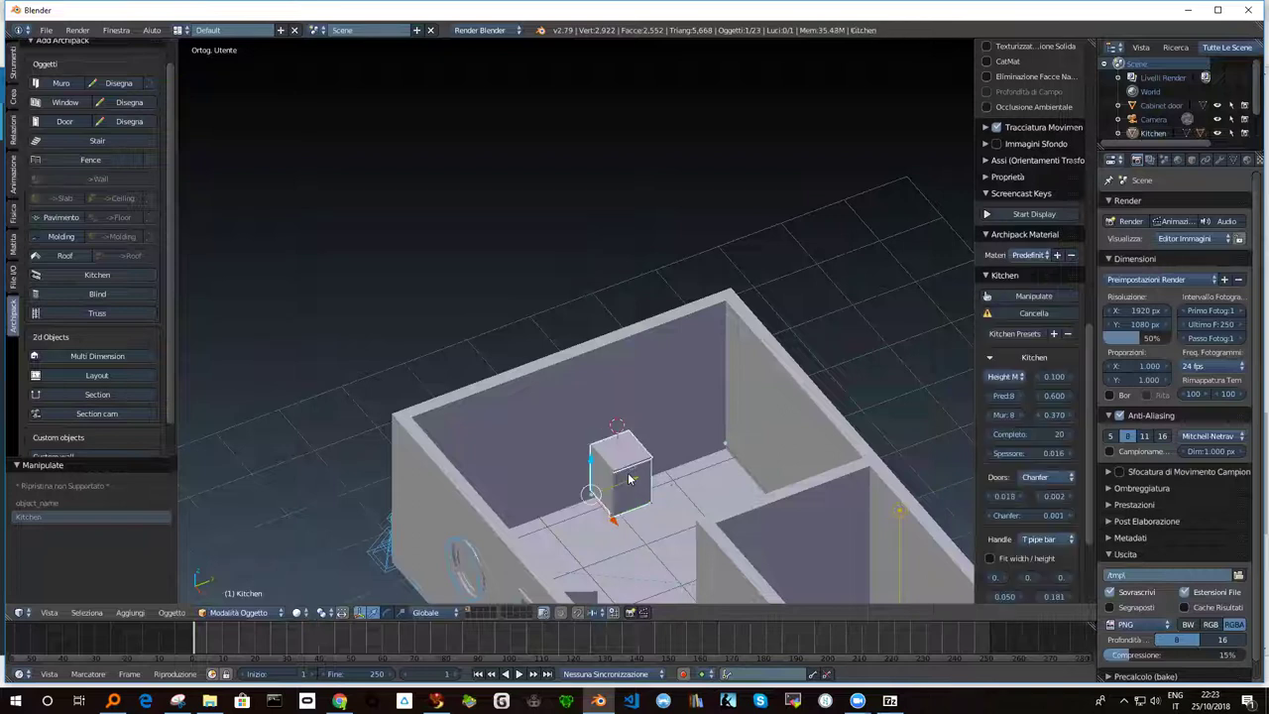
{"action": "left_click", "coordinate": [624, 483]}
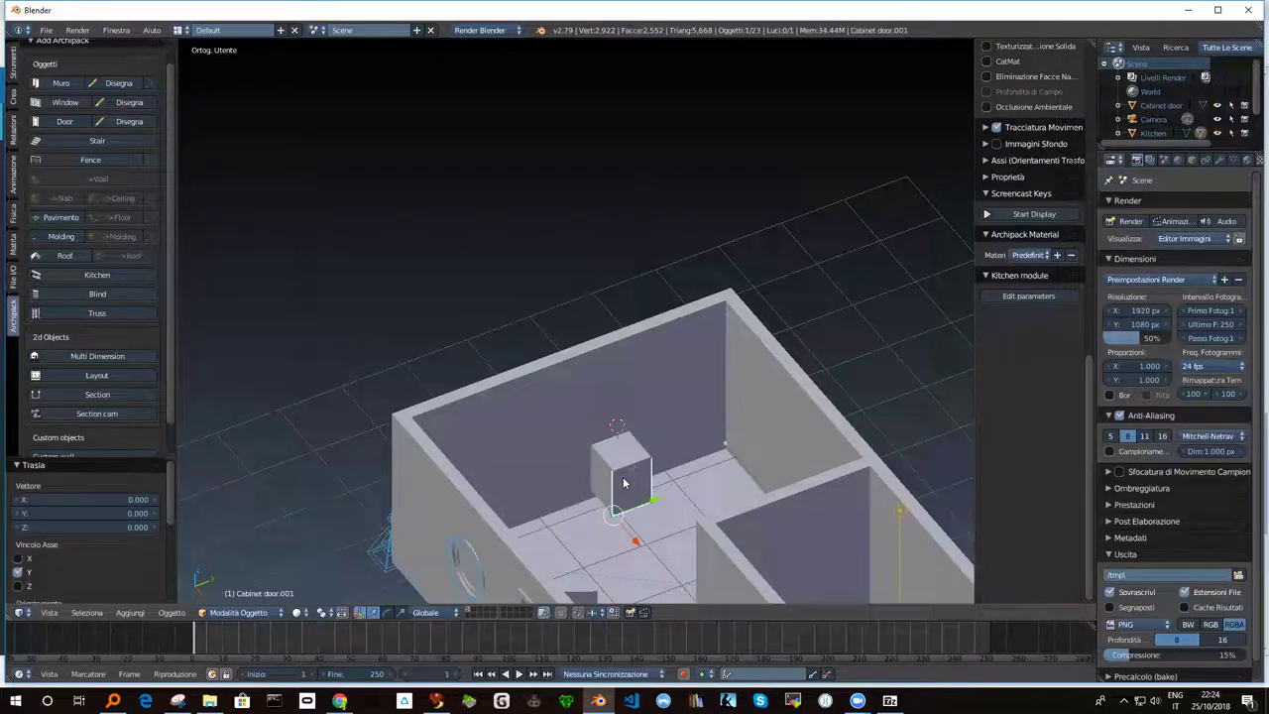
{"action": "key", "text": "r"}
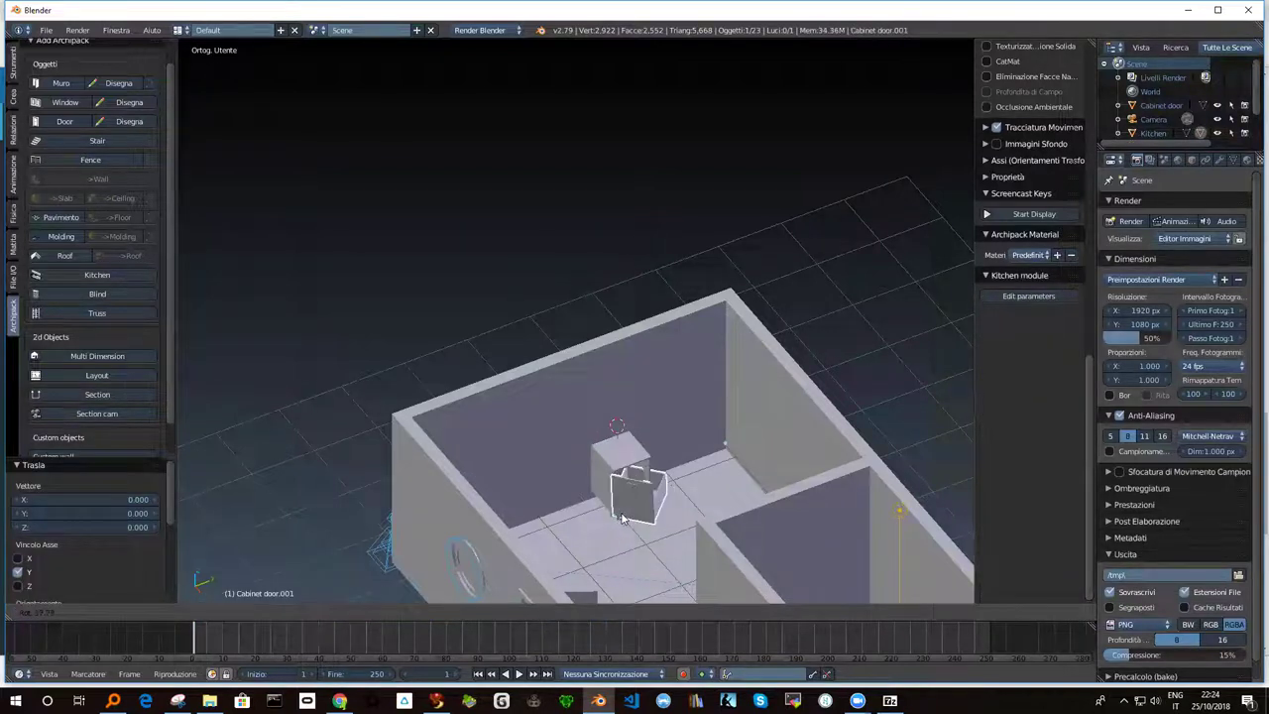
{"action": "left_click", "coordinate": [632, 493]}
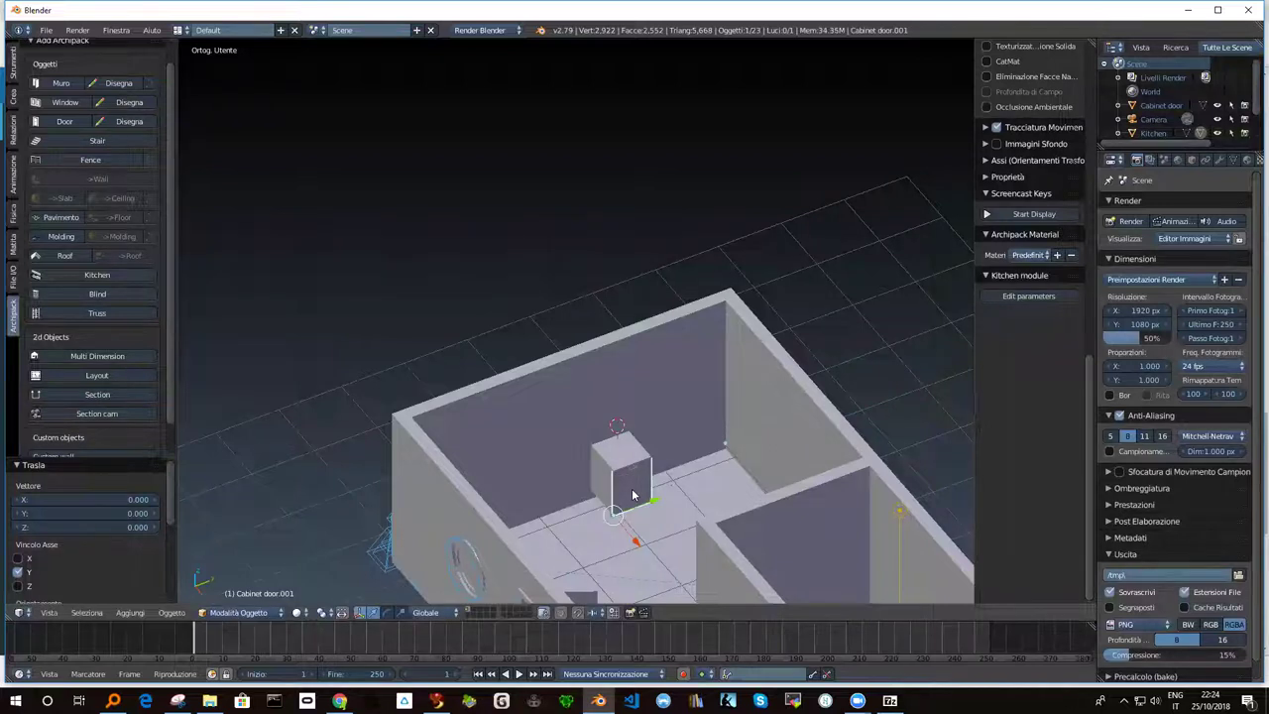
{"action": "mouse_move", "coordinate": [607, 464]}
{"action": "middle_mouse_down"}
{"action": "mouse_move", "coordinate": [757, 449]}
{"action": "mouse_move", "coordinate": [585, 474]}
{"action": "mouse_move", "coordinate": [610, 469]}
{"action": "middle_mouse_up"}
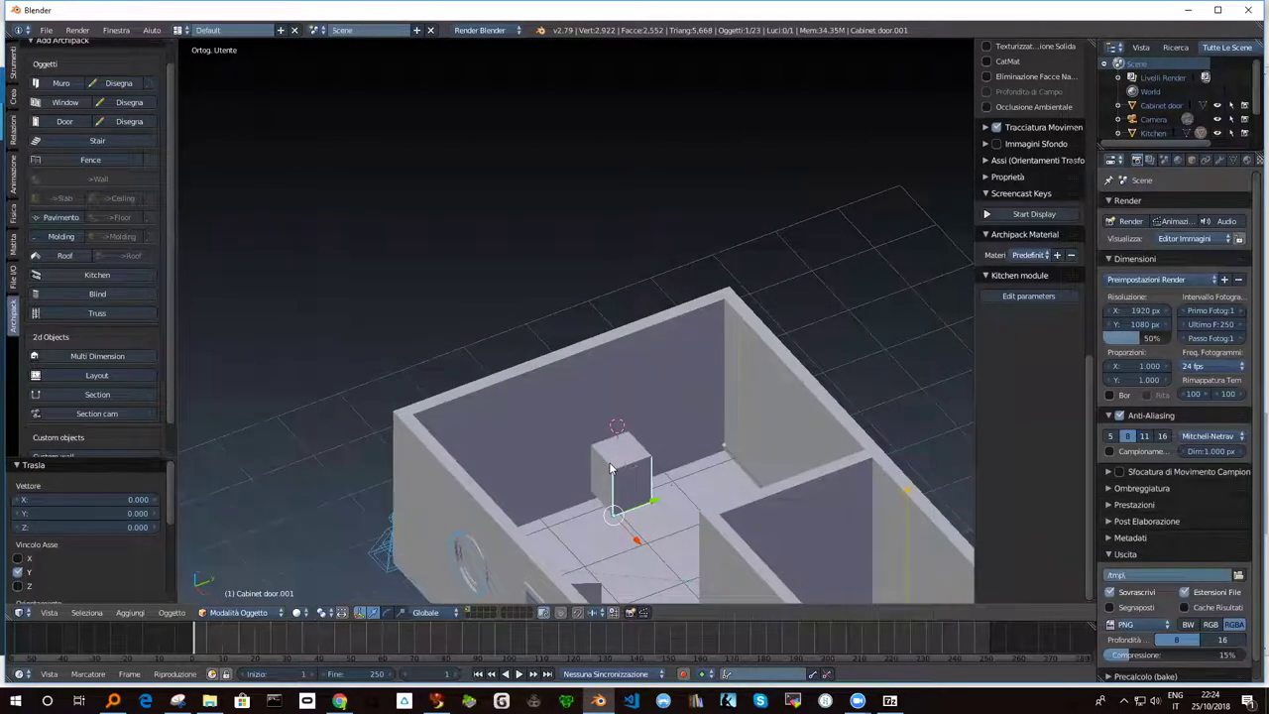
{"action": "mouse_move", "coordinate": [610, 468]}
{"action": "middle_mouse_down"}
{"action": "mouse_move", "coordinate": [516, 464]}
{"action": "mouse_move", "coordinate": [402, 423]}
{"action": "mouse_move", "coordinate": [560, 471]}
{"action": "mouse_move", "coordinate": [645, 467]}
{"action": "mouse_move", "coordinate": [663, 446]}
{"action": "mouse_move", "coordinate": [623, 468]}
{"action": "mouse_move", "coordinate": [661, 448]}
{"action": "middle_mouse_up"}
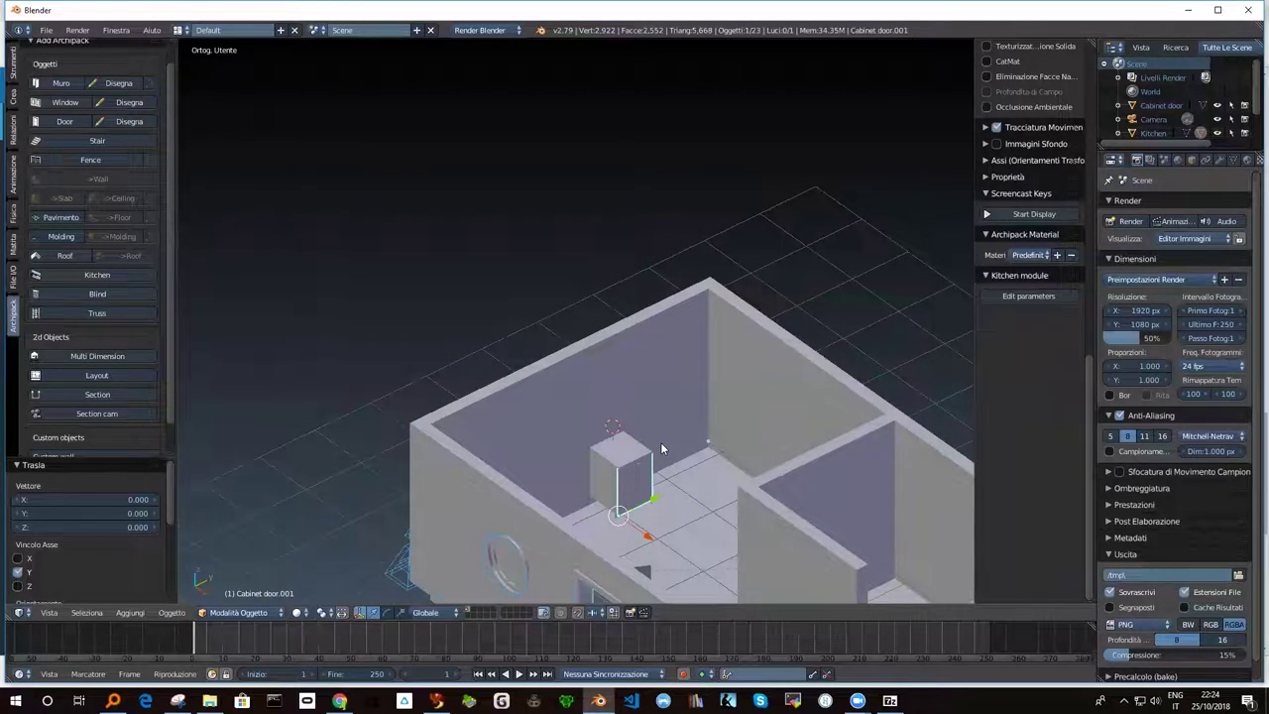
{"action": "scroll", "coordinate": [660, 442], "scroll_direction": "down", "scroll_amount": 2}
{"action": "middle_click_drag", "start_coordinate": [660, 442], "coordinate": [650, 436]}
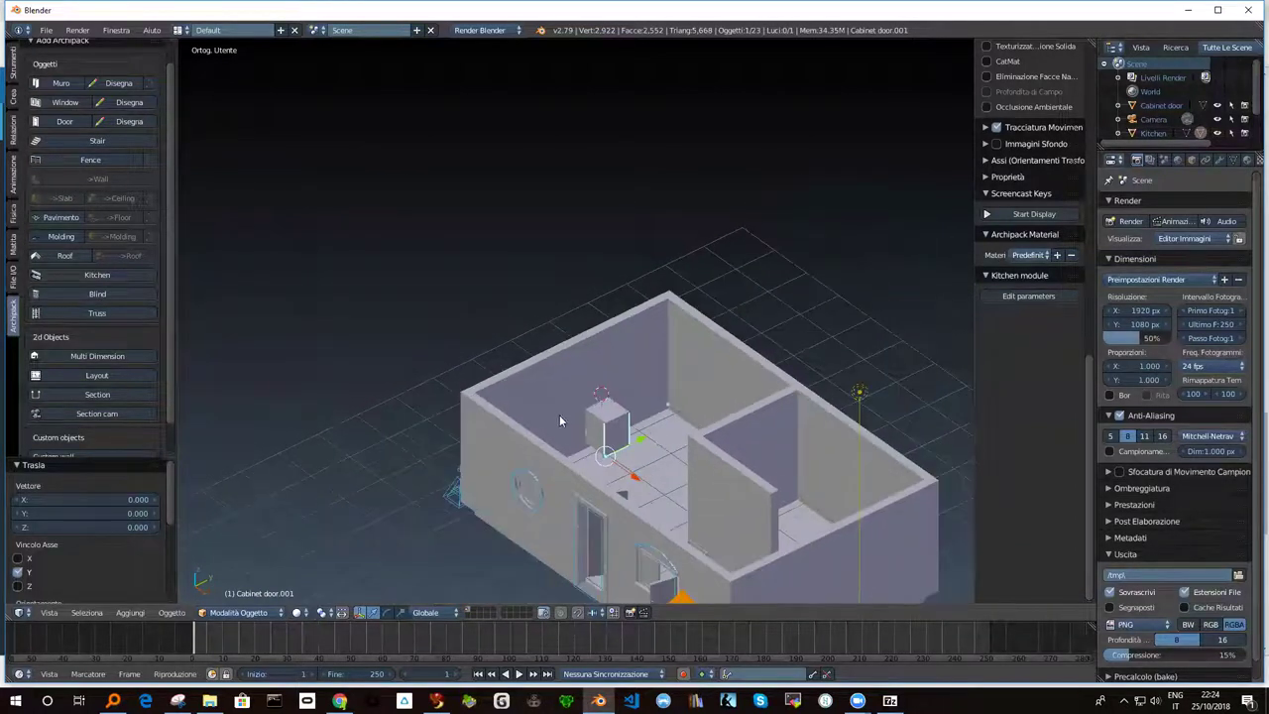
Step: In User Preferences, turn off Add Mesh: Archipack and turn on Add Mesh: Archimesh
{"action": "left_click", "coordinate": [46, 29]}
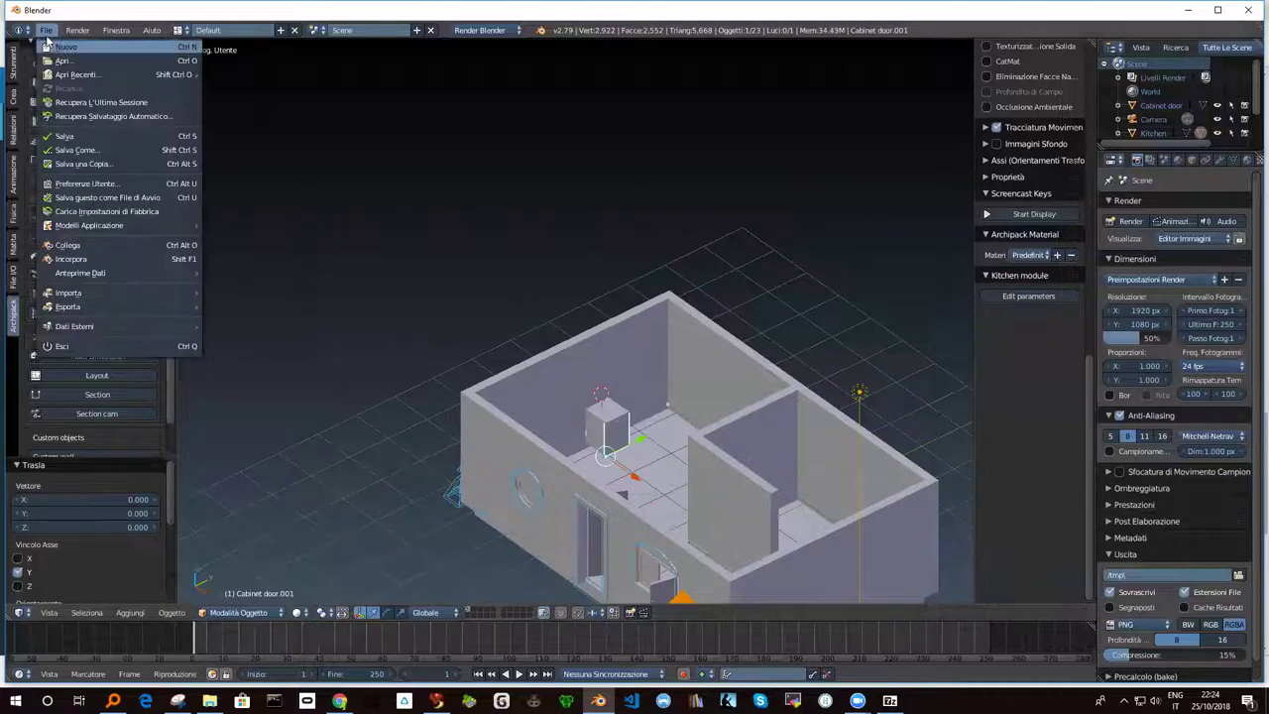
{"action": "left_click", "coordinate": [87, 183]}
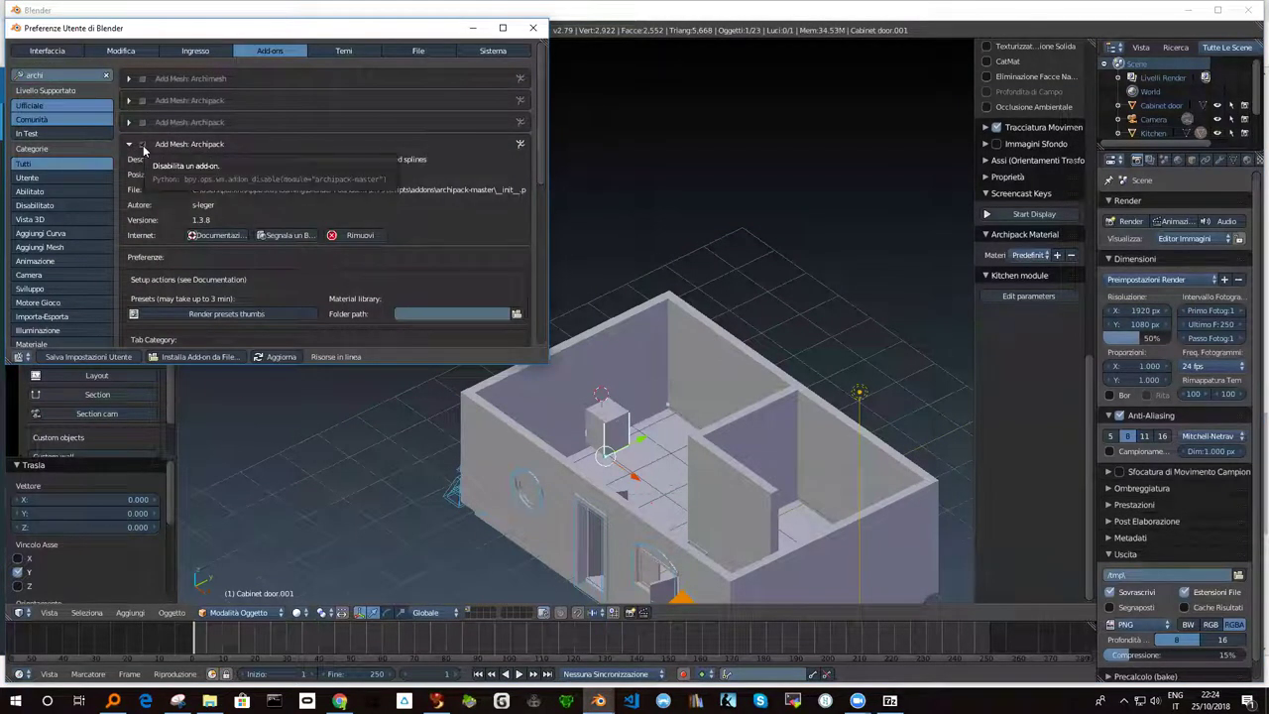
{"action": "left_click", "coordinate": [141, 145]}
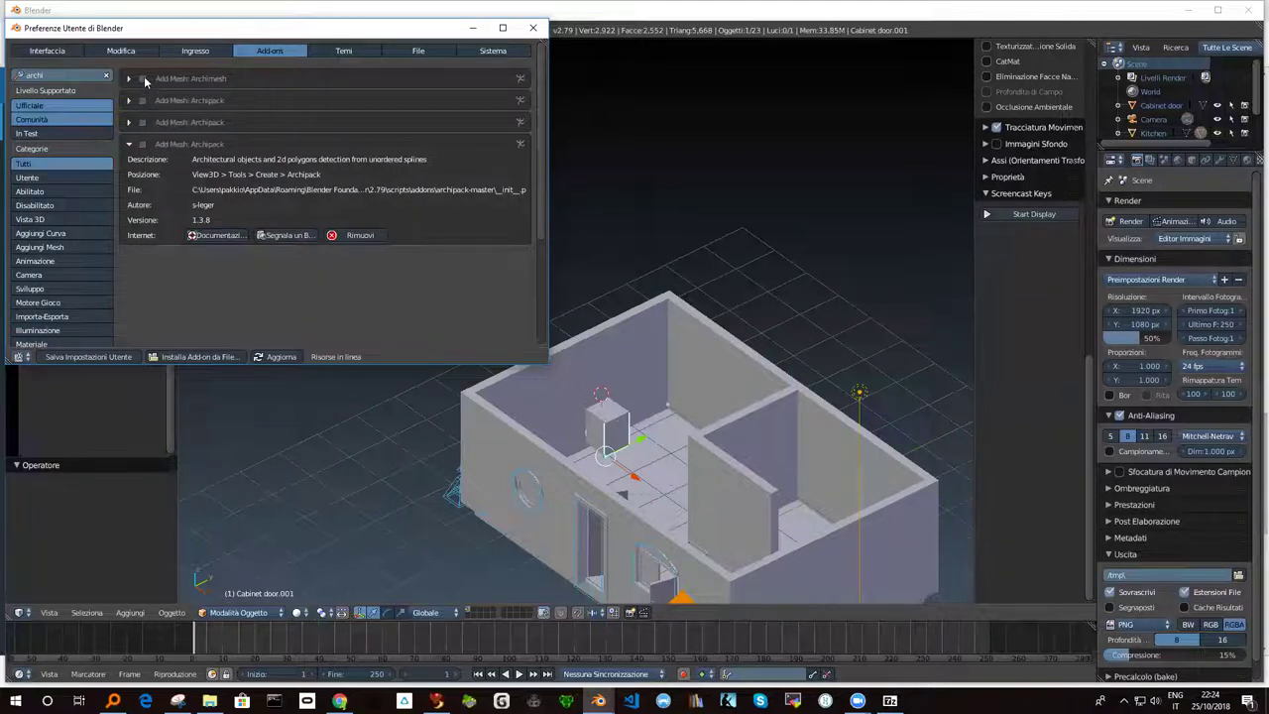
{"action": "left_click", "coordinate": [142, 79]}
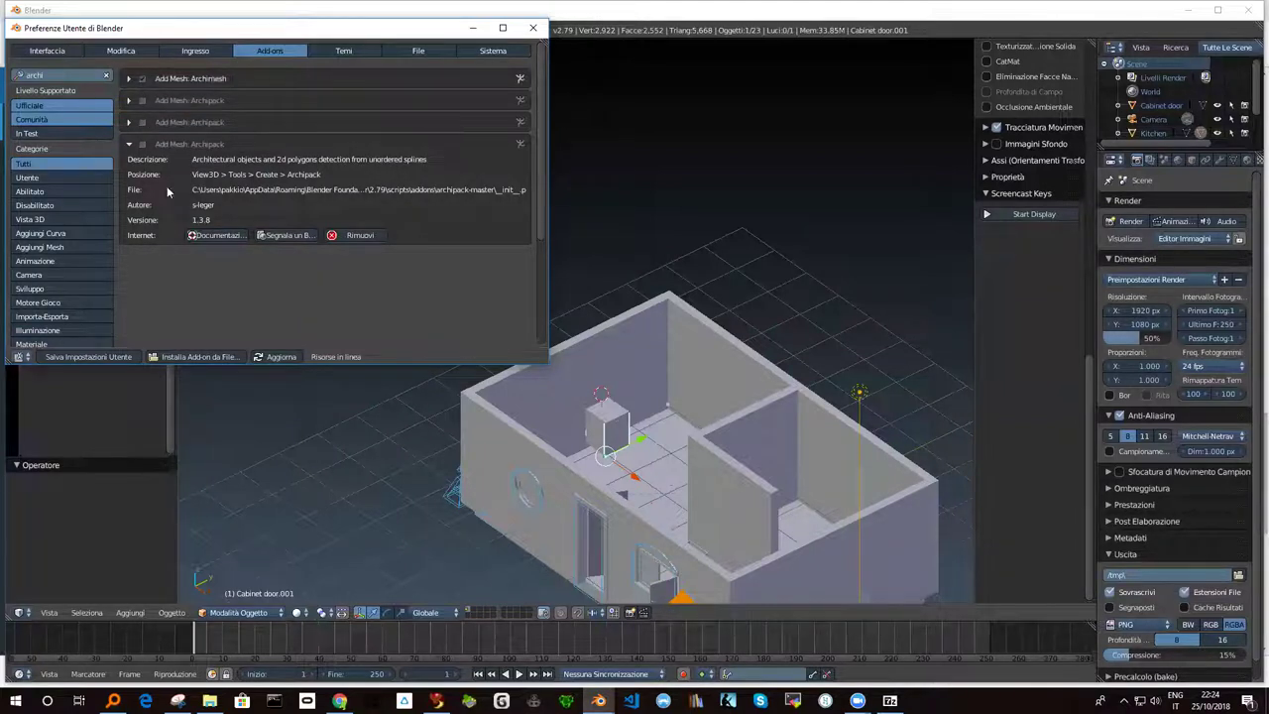
{"action": "left_click", "coordinate": [534, 31]}
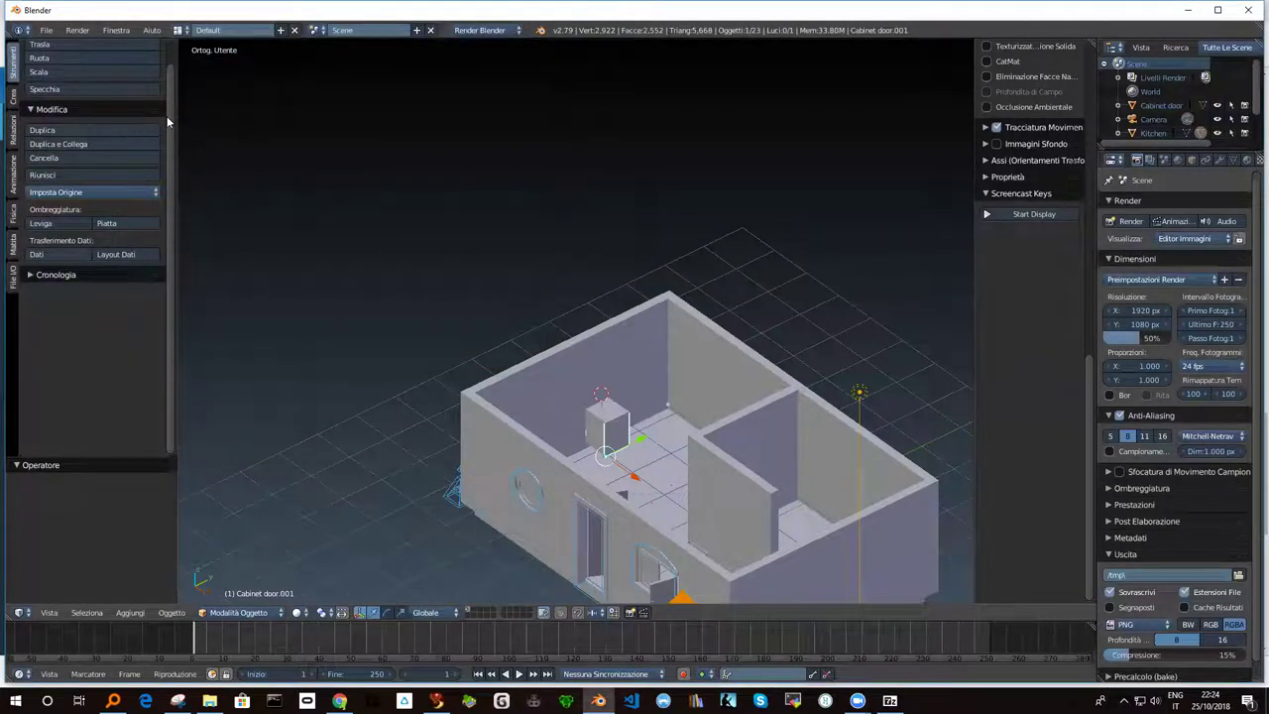
Step: Add an Archimesh cabinet to the room from the creation tools
{"action": "left_click_drag", "start_coordinate": [174, 96], "coordinate": [182, 96]}
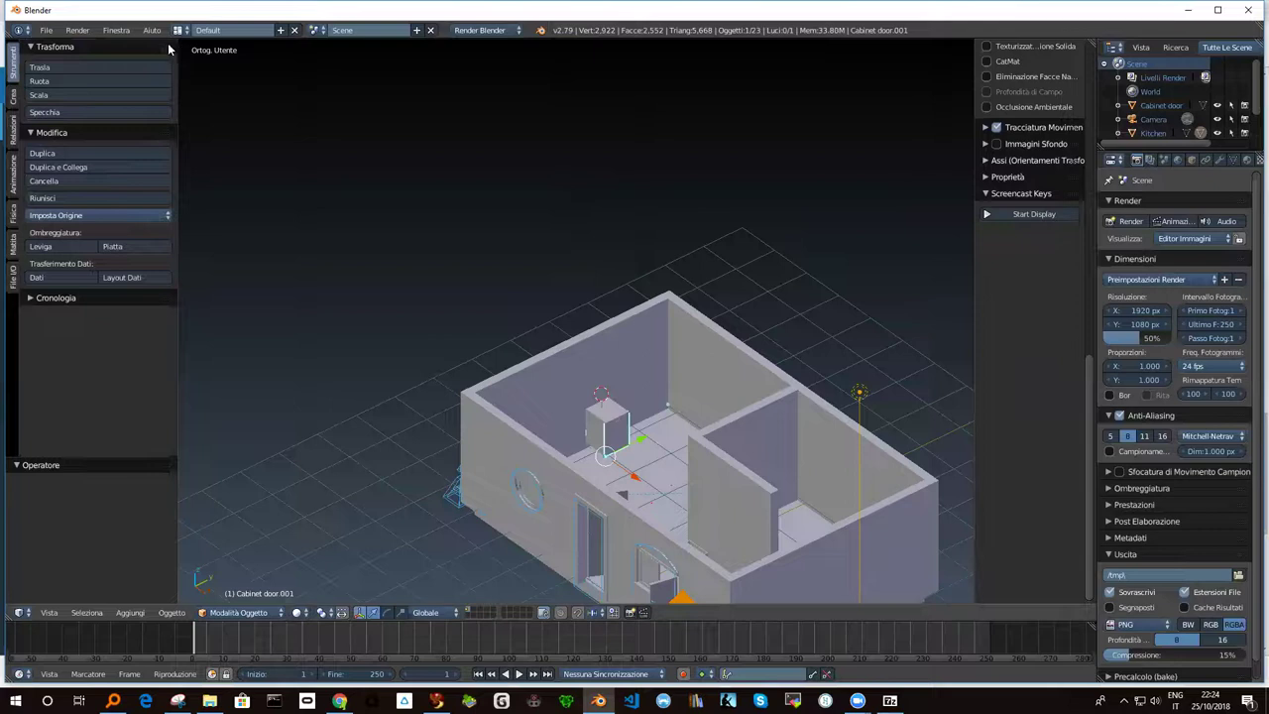
{"action": "left_click", "coordinate": [13, 99]}
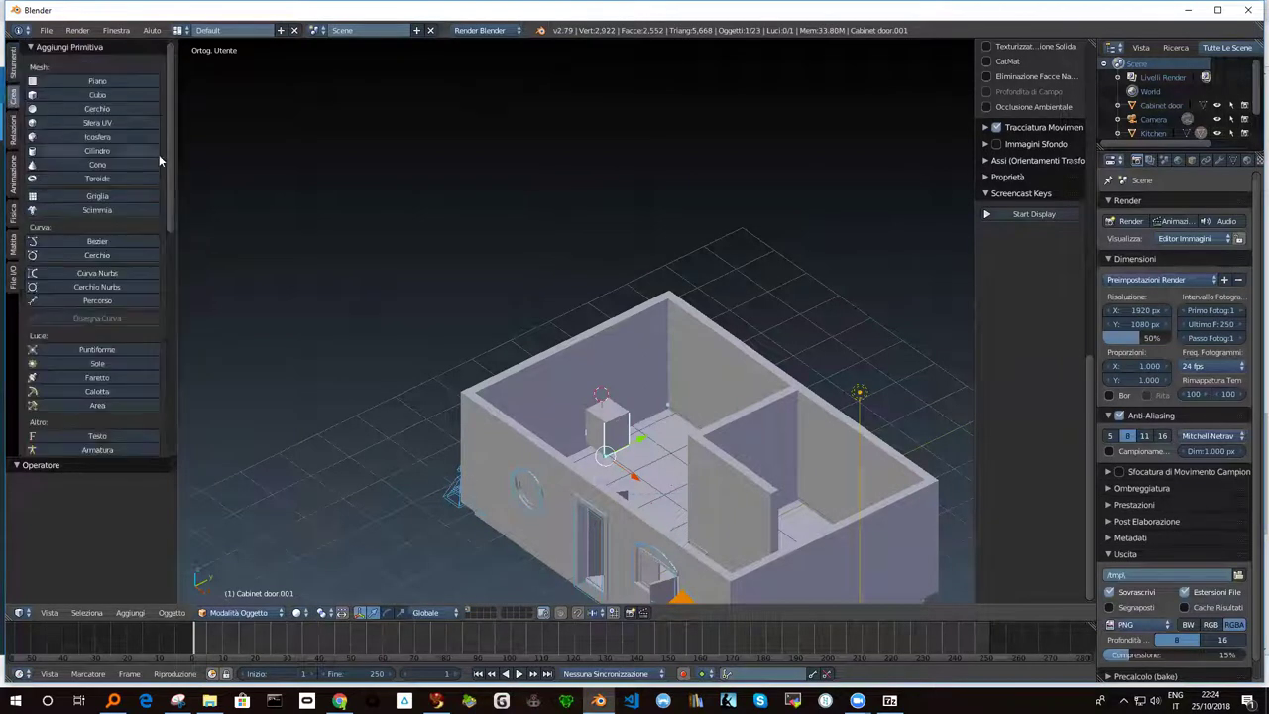
{"action": "left_click_drag", "start_coordinate": [171, 134], "coordinate": [191, 388]}
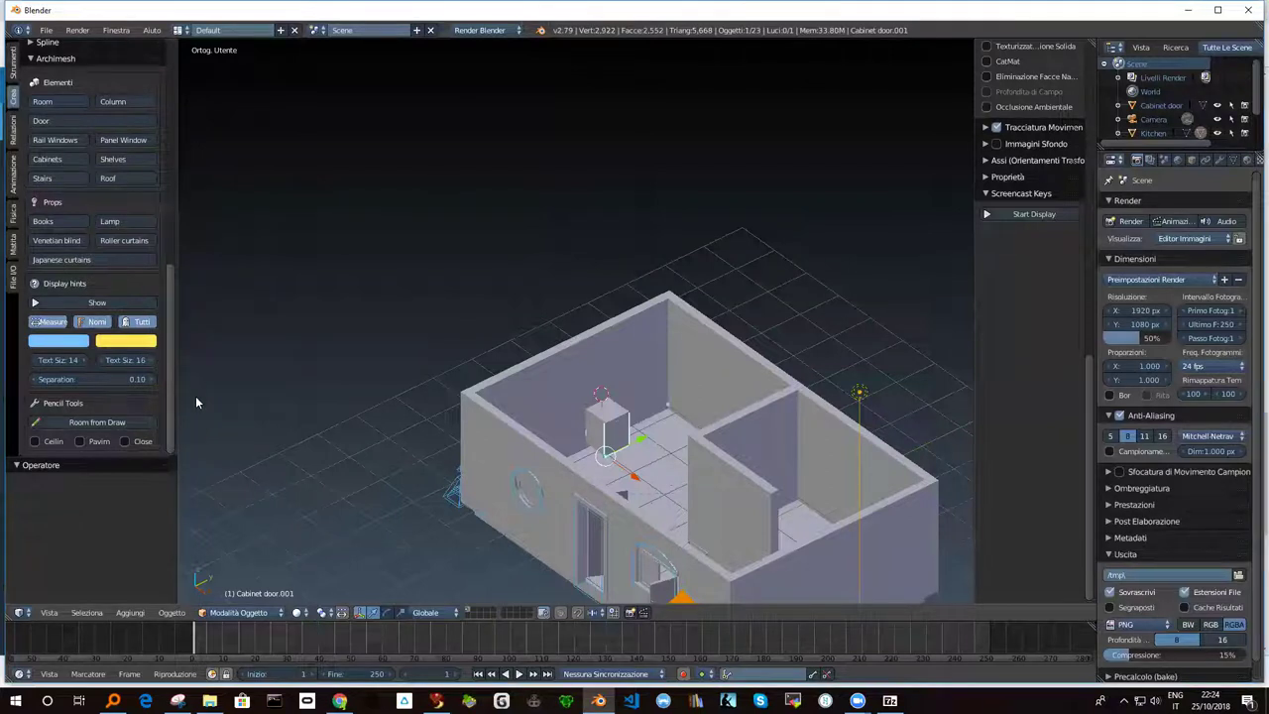
{"action": "left_click", "coordinate": [13, 96]}
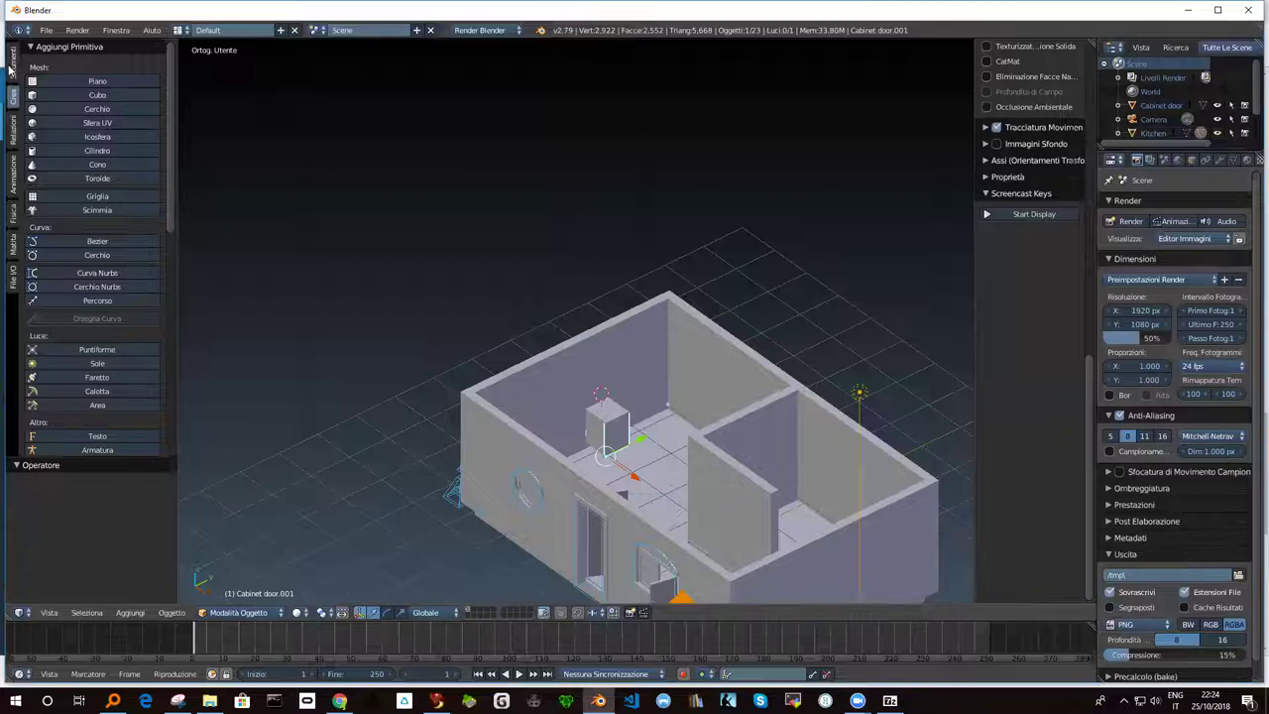
{"action": "scroll", "coordinate": [158, 150], "scroll_direction": "down", "scroll_amount": 3}
{"action": "scroll", "coordinate": [164, 150], "scroll_direction": "down", "scroll_amount": 5}
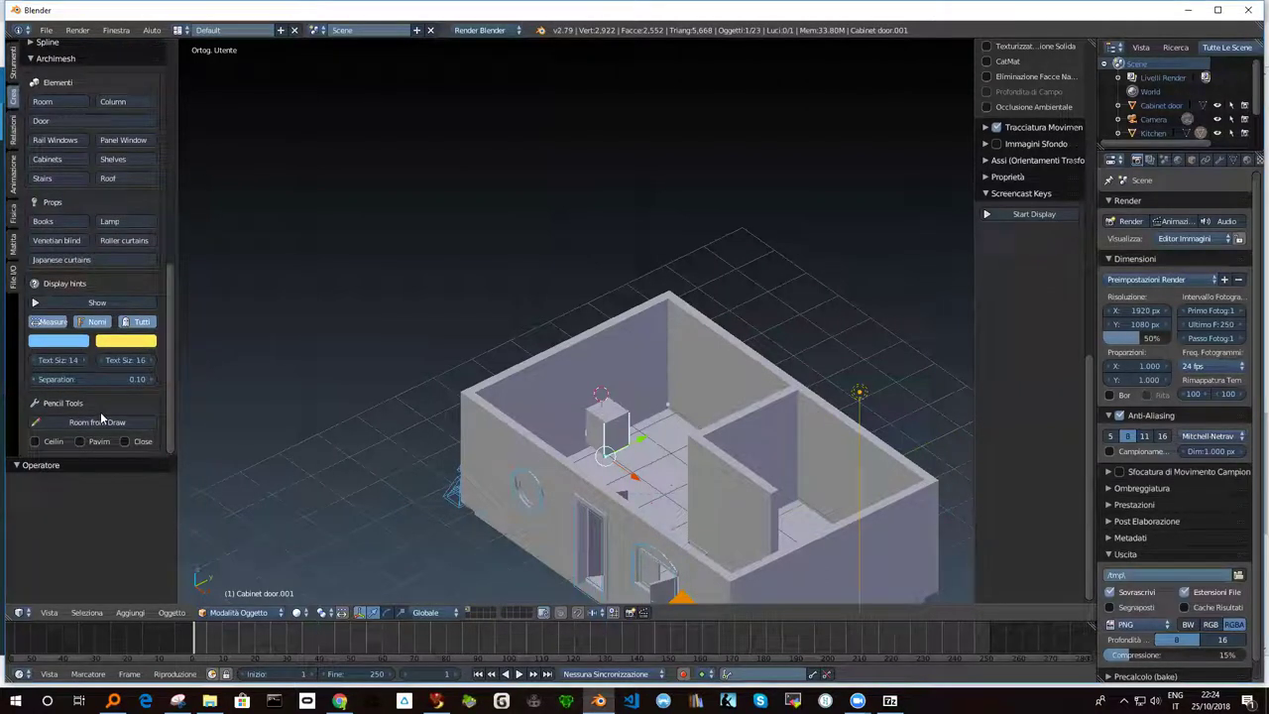
{"action": "left_click", "coordinate": [48, 159]}
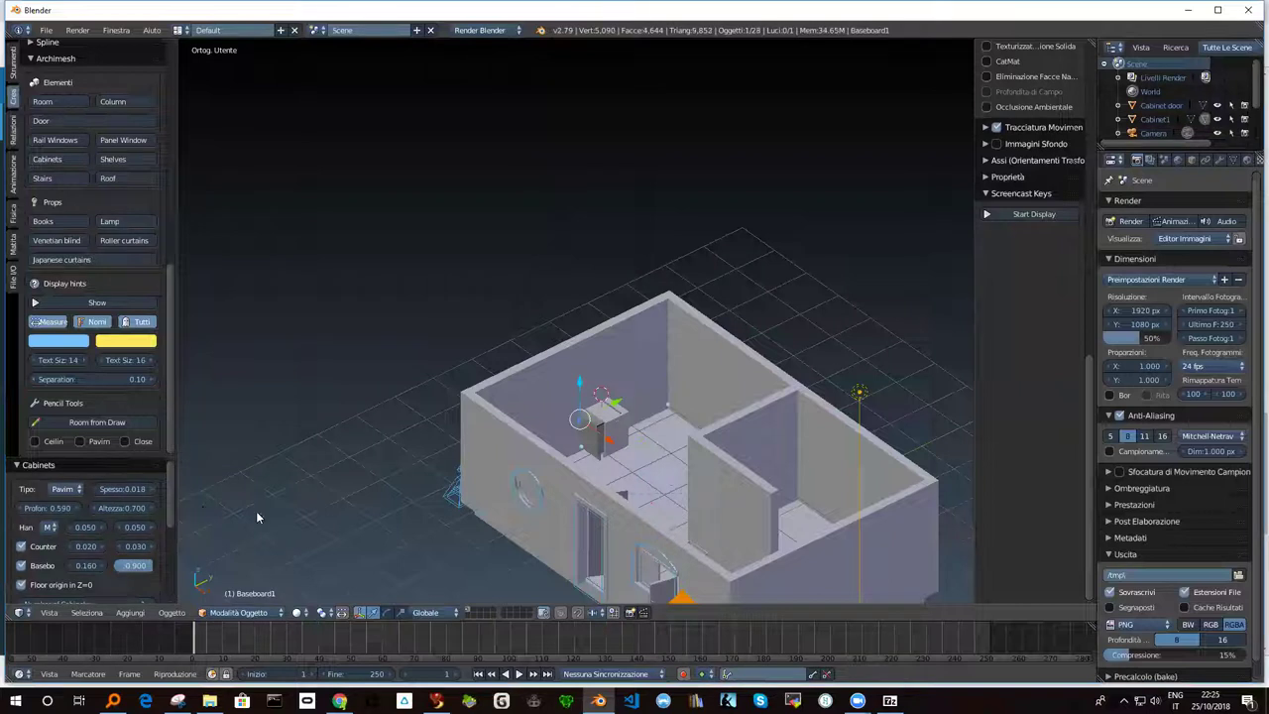
Step: Move the cabinet 0.705 along Y, then select and duplicate its door
{"action": "mouse_move", "coordinate": [620, 432]}
{"action": "middle_mouse_down"}
{"action": "mouse_move", "coordinate": [623, 451]}
{"action": "mouse_move", "coordinate": [604, 452]}
{"action": "mouse_move", "coordinate": [621, 433]}
{"action": "middle_mouse_up"}
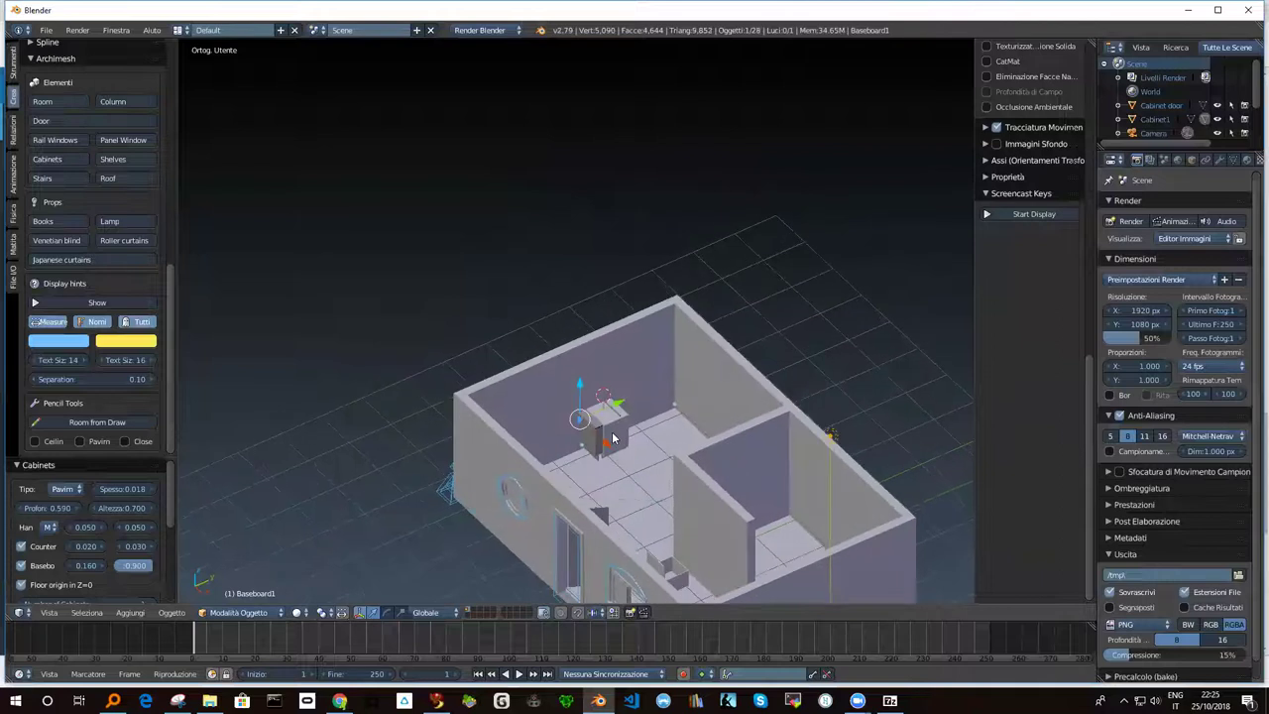
{"action": "left_click_drag", "start_coordinate": [614, 407], "coordinate": [639, 429]}
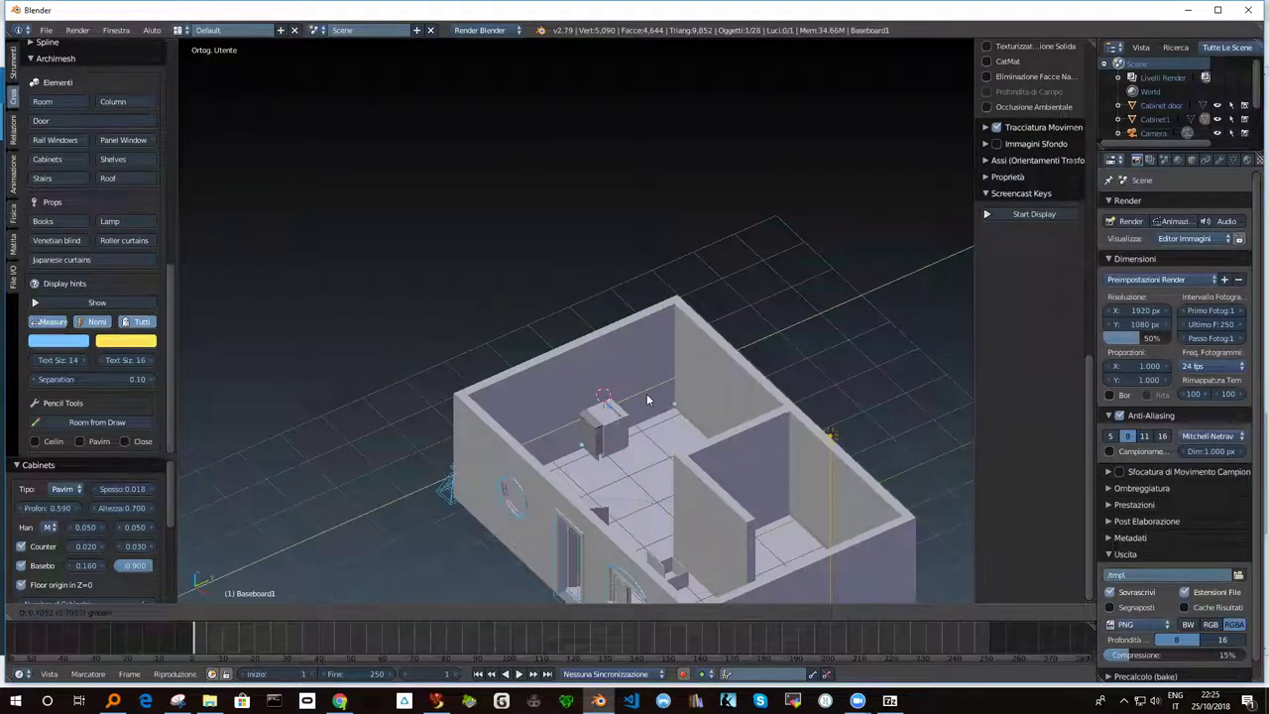
{"action": "middle_click_drag", "start_coordinate": [639, 429], "coordinate": [583, 436]}
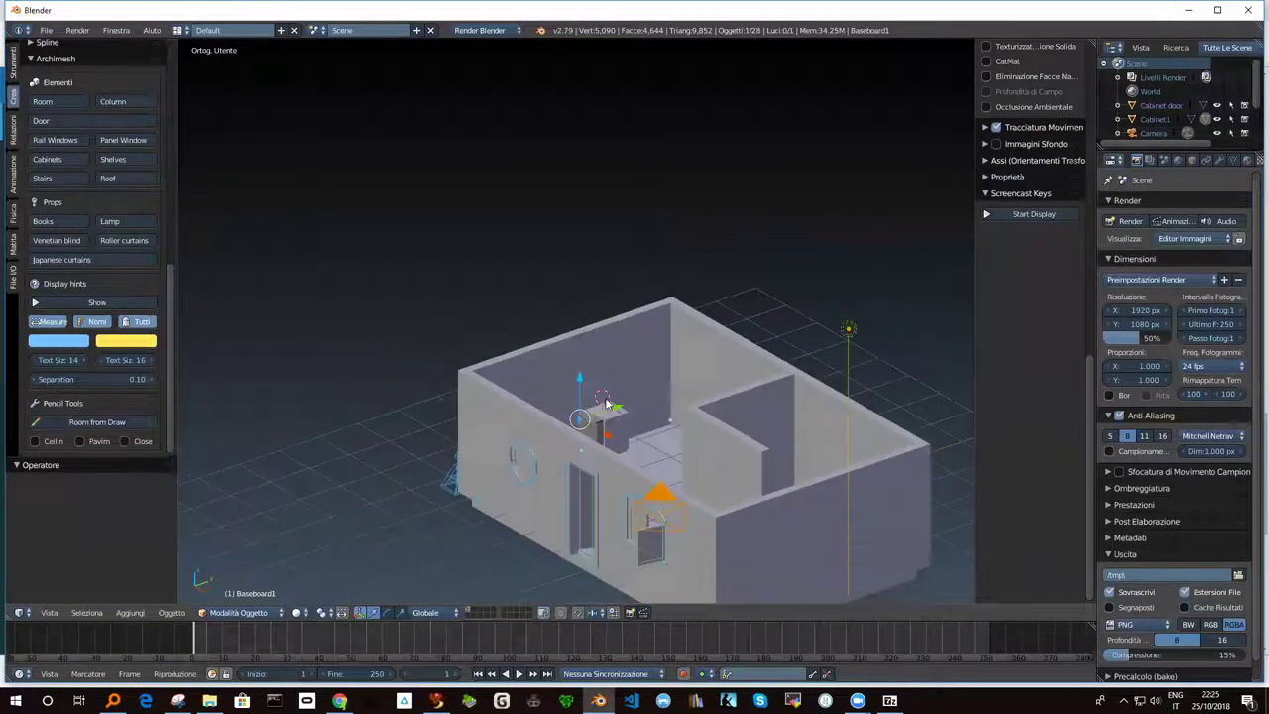
{"action": "right_click", "coordinate": [582, 440]}
{"action": "key", "text": "g"}
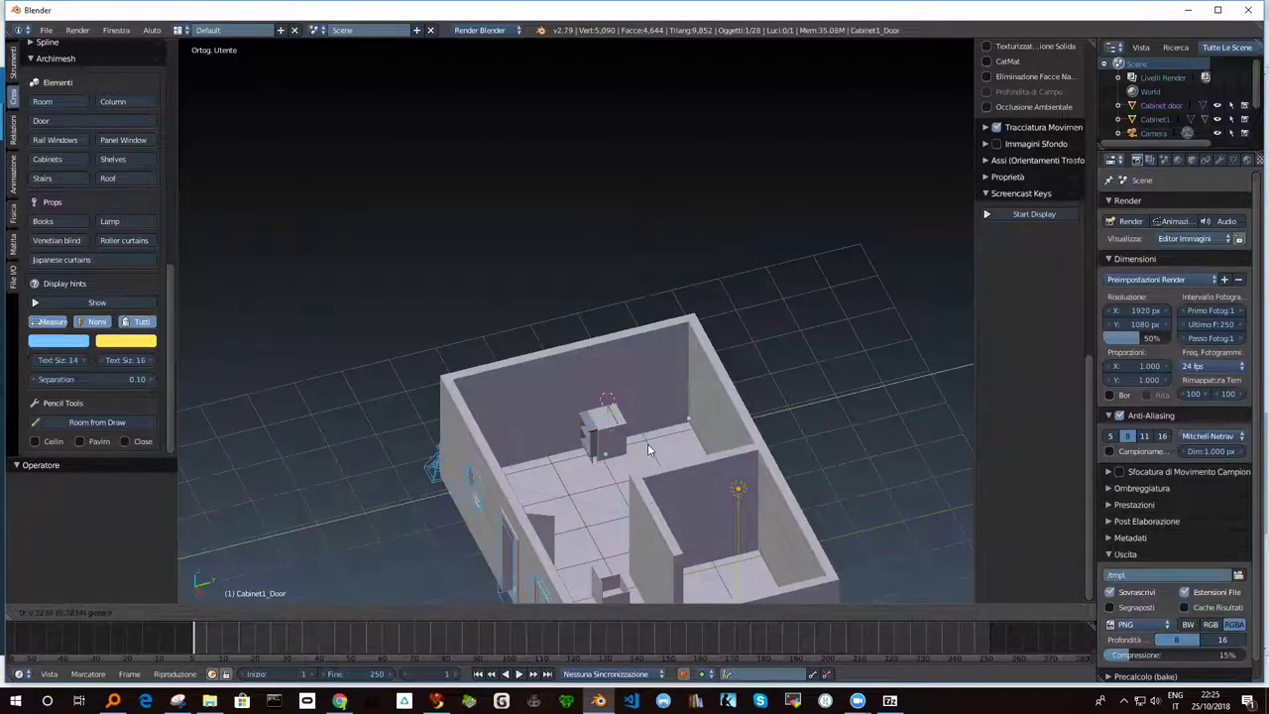
{"action": "right_click", "coordinate": [645, 446]}
{"action": "key", "text": "shift+d"}
Step: Place the duplicated door along Y and relaunch Blender 2.79
{"action": "key", "text": "y"}
{"action": "left_click", "coordinate": [662, 445]}
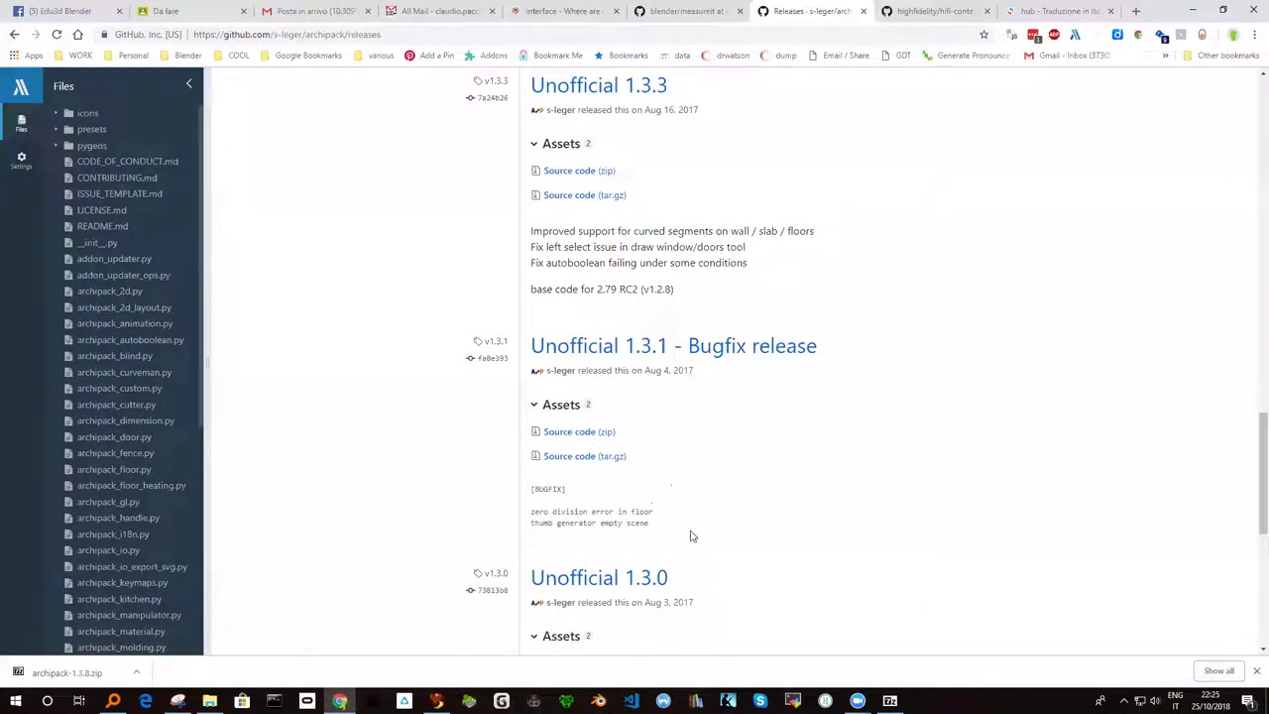
{"action": "left_click", "coordinate": [598, 701]}
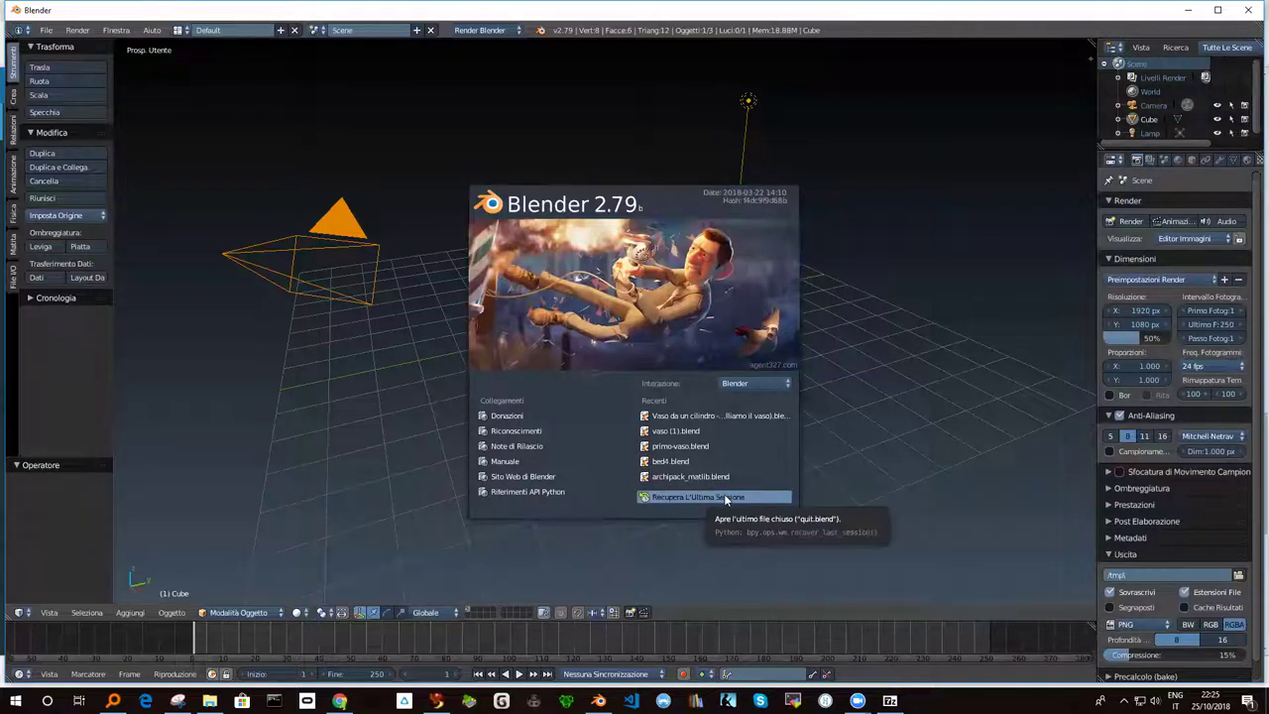
Step: Recover the last session and orbit around the zigzag Wall.002 pieces
{"action": "left_click", "coordinate": [710, 496]}
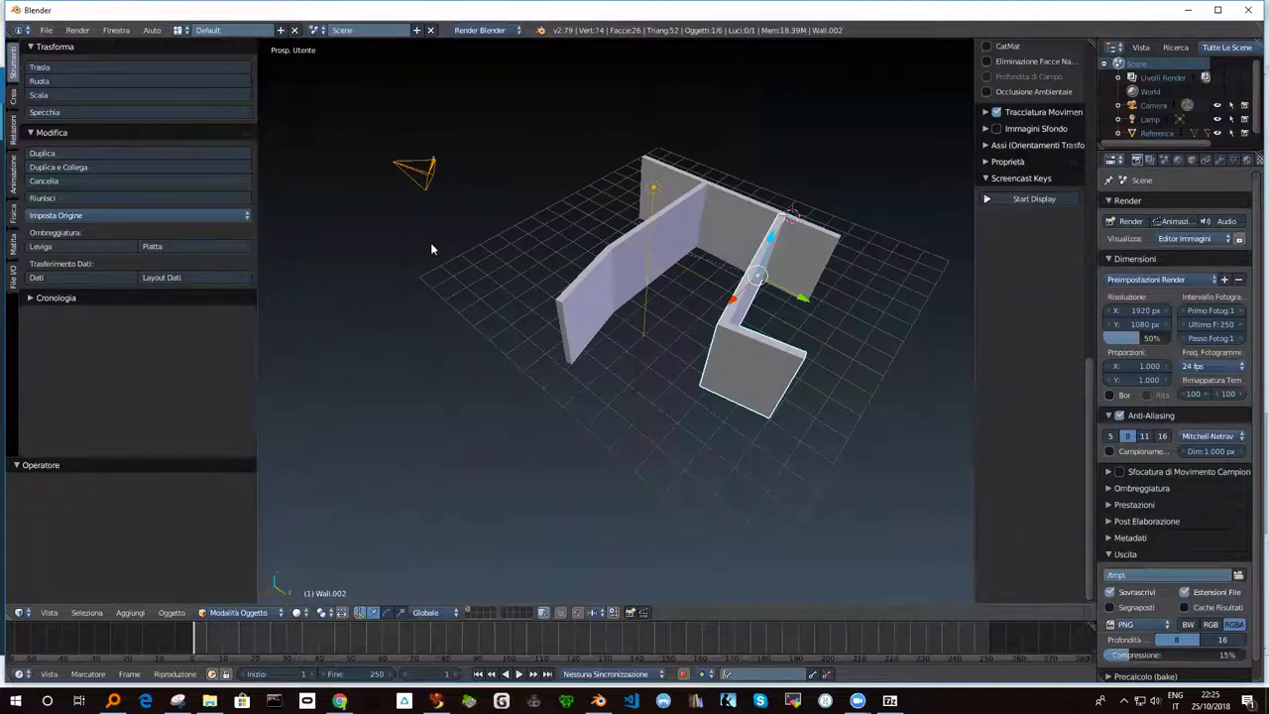
{"action": "left_click", "coordinate": [45, 32]}
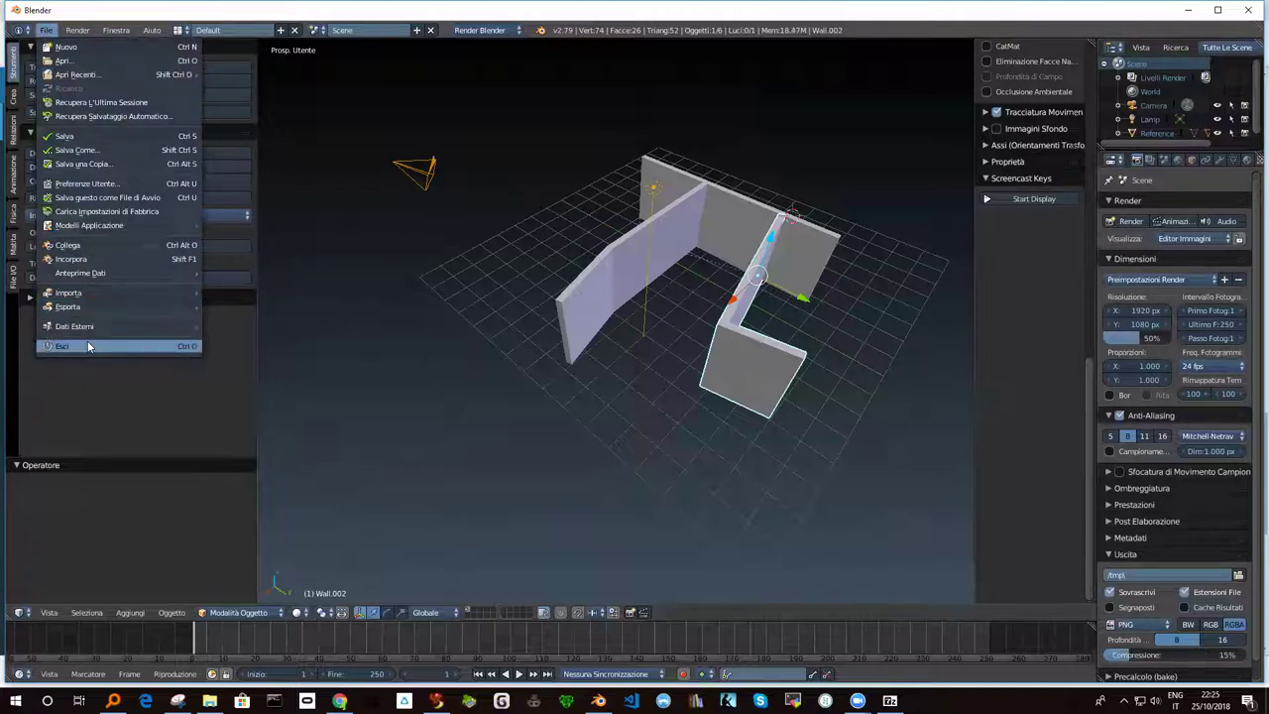
{"action": "mouse_move", "coordinate": [612, 334]}
{"action": "middle_mouse_down"}
{"action": "mouse_move", "coordinate": [645, 294]}
{"action": "mouse_move", "coordinate": [566, 281]}
{"action": "mouse_move", "coordinate": [571, 357]}
{"action": "mouse_move", "coordinate": [674, 292]}
{"action": "mouse_move", "coordinate": [770, 300]}
{"action": "mouse_move", "coordinate": [730, 317]}
{"action": "mouse_move", "coordinate": [632, 277]}
{"action": "mouse_move", "coordinate": [582, 298]}
{"action": "mouse_move", "coordinate": [609, 321]}
{"action": "mouse_move", "coordinate": [758, 305]}
{"action": "mouse_move", "coordinate": [639, 312]}
{"action": "mouse_move", "coordinate": [654, 350]}
{"action": "middle_mouse_up"}
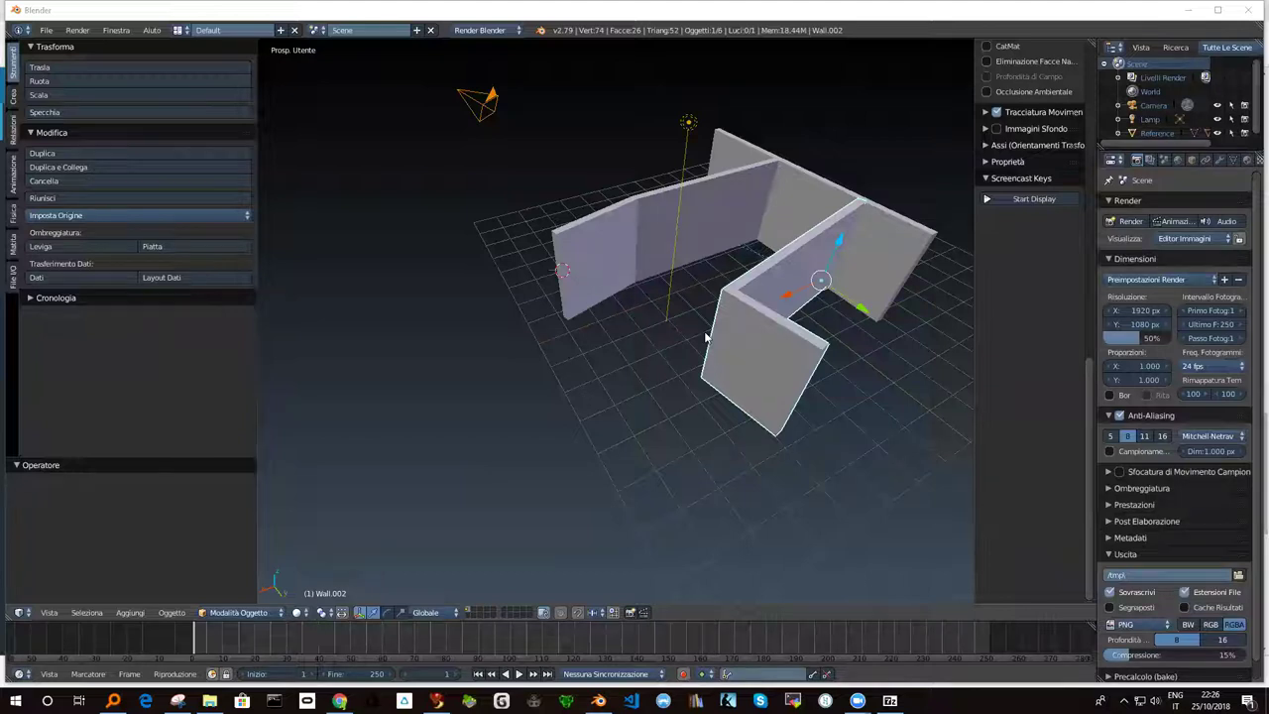
{"action": "middle_click_drag", "start_coordinate": [630, 372], "coordinate": [787, 333]}
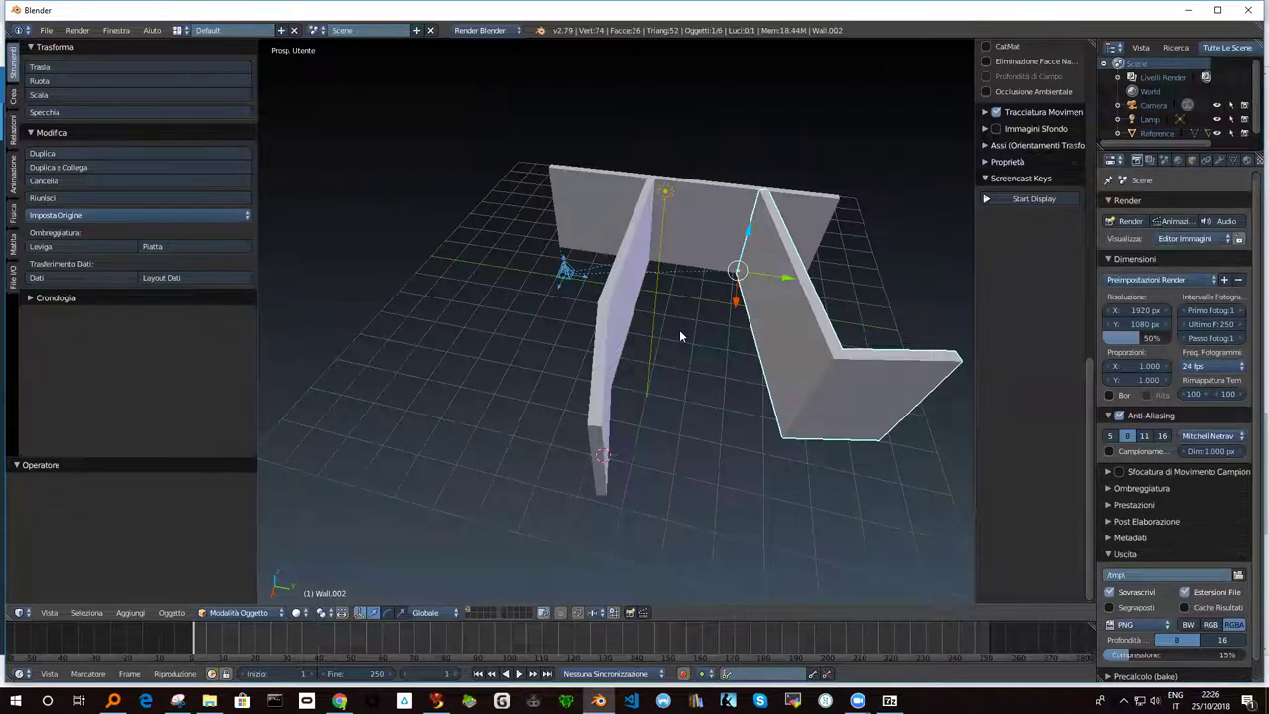
{"action": "mouse_move", "coordinate": [730, 283]}
{"action": "middle_mouse_down"}
{"action": "mouse_move", "coordinate": [706, 242]}
{"action": "mouse_move", "coordinate": [603, 245]}
{"action": "mouse_move", "coordinate": [665, 264]}
{"action": "middle_mouse_up"}
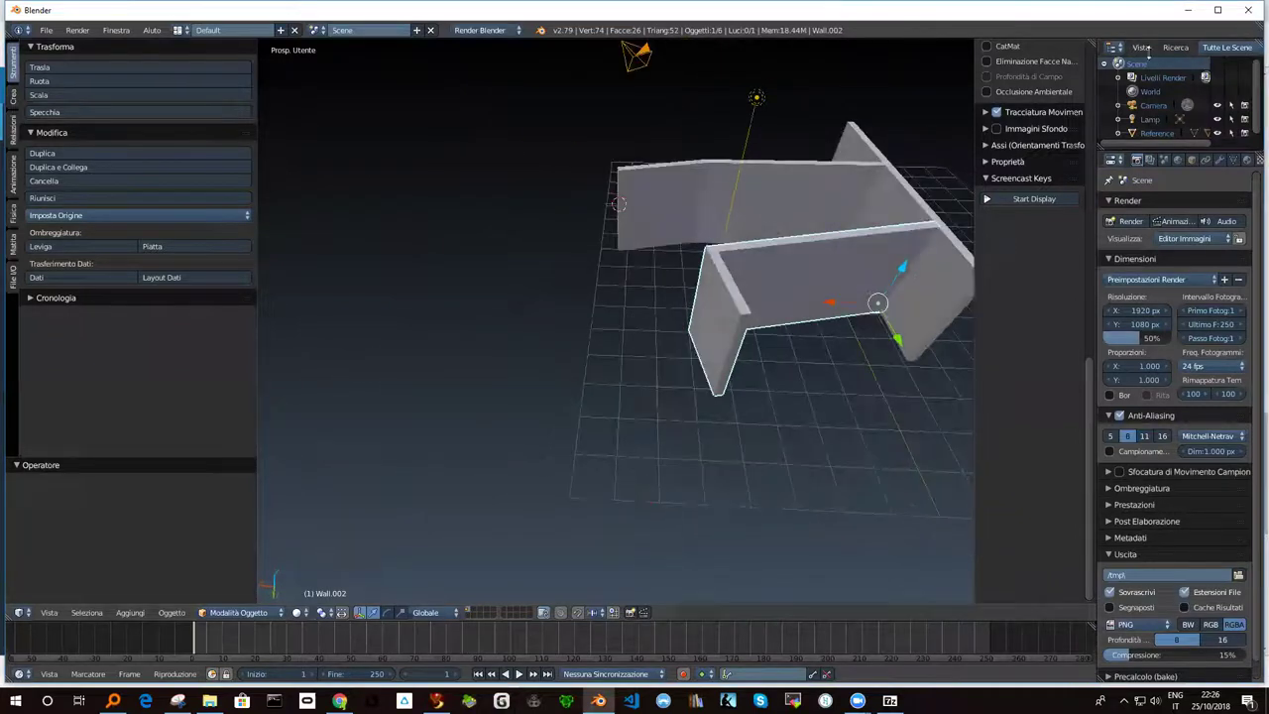
Step: Switch to Firestorm and close the World Map showing Archiland
{"action": "left_click", "coordinate": [1188, 10]}
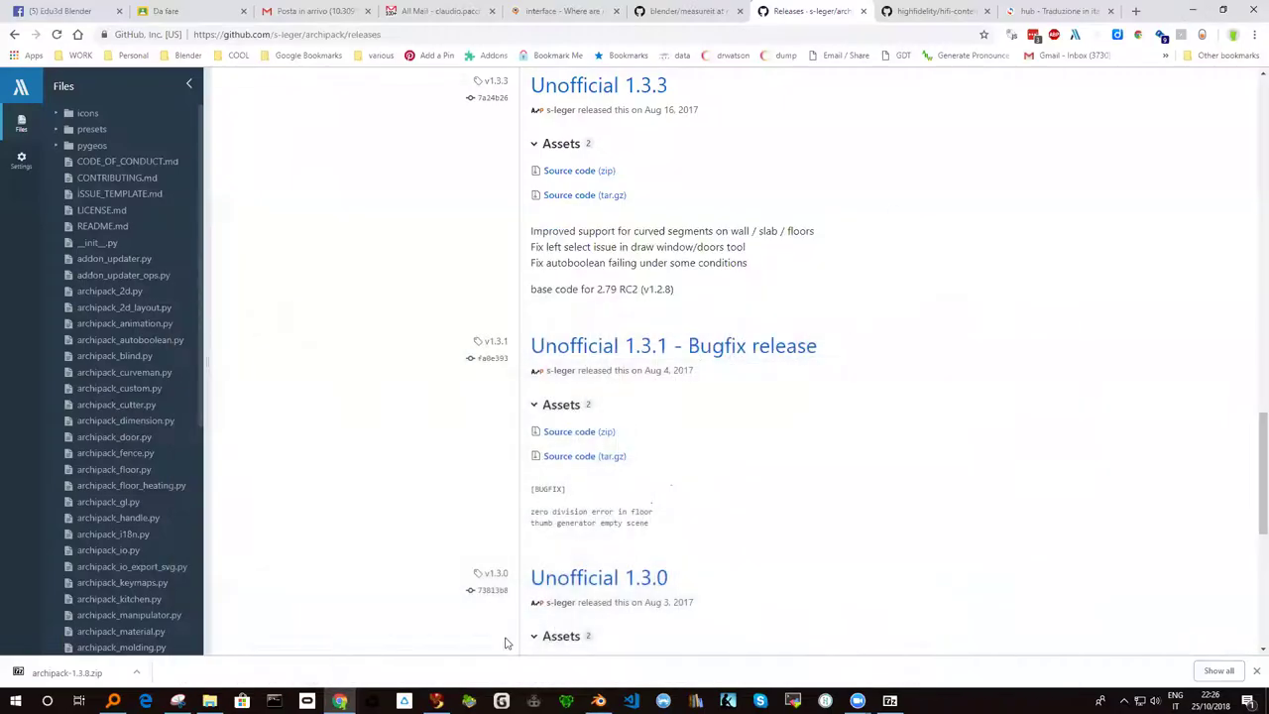
{"action": "left_click", "coordinate": [436, 701]}
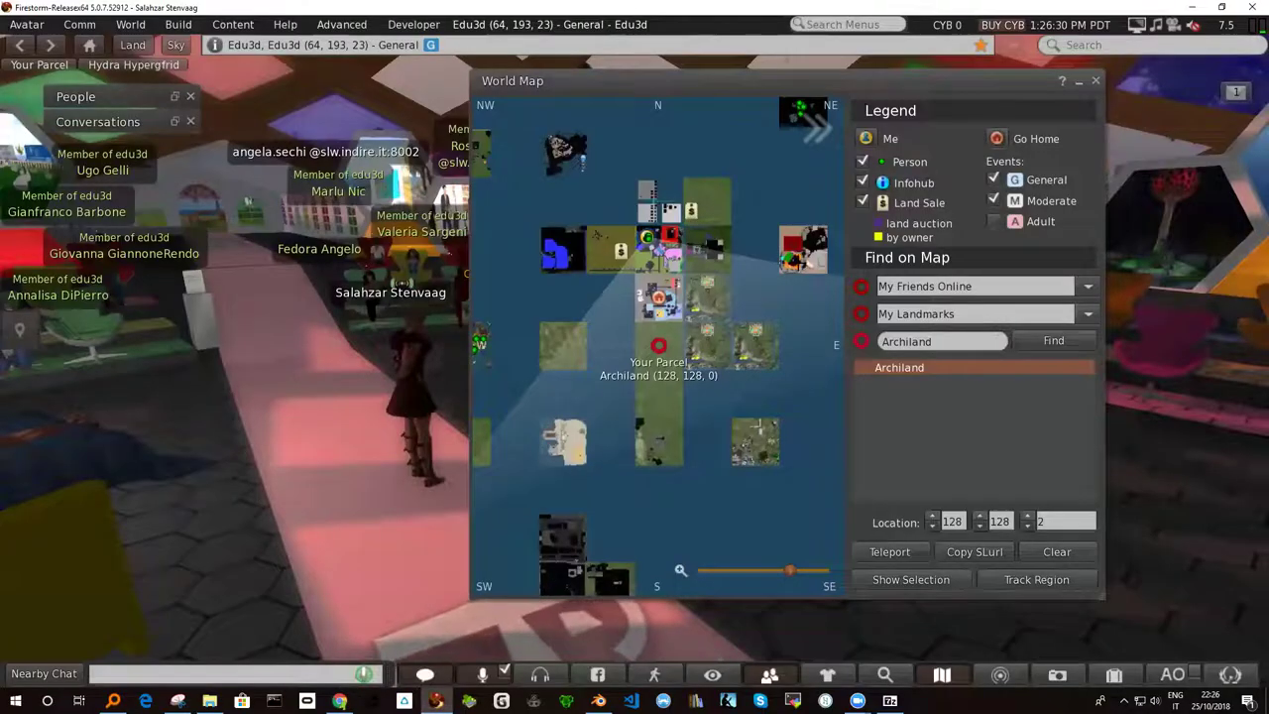
{"action": "mouse_move", "coordinate": [934, 83]}
{"action": "left_mouse_down"}
{"action": "mouse_move", "coordinate": [876, 126]}
{"action": "mouse_move", "coordinate": [873, 105]}
{"action": "left_mouse_up"}
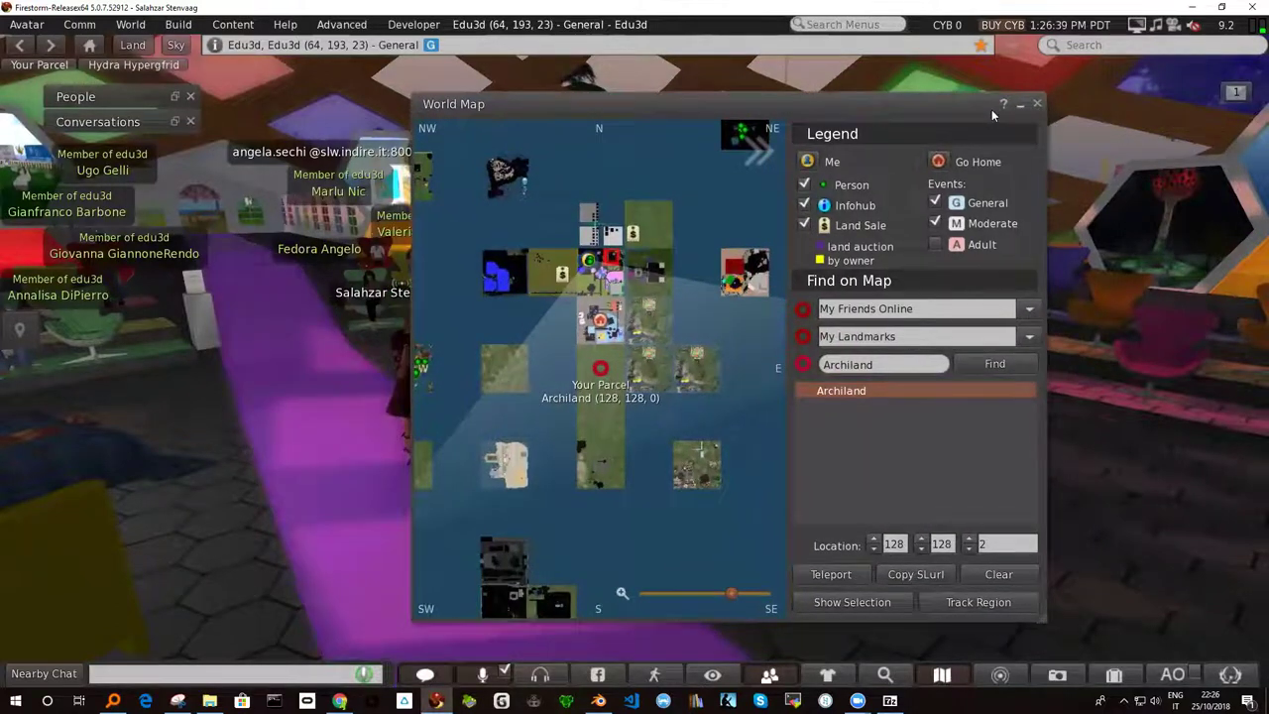
{"action": "left_click", "coordinate": [1037, 103]}
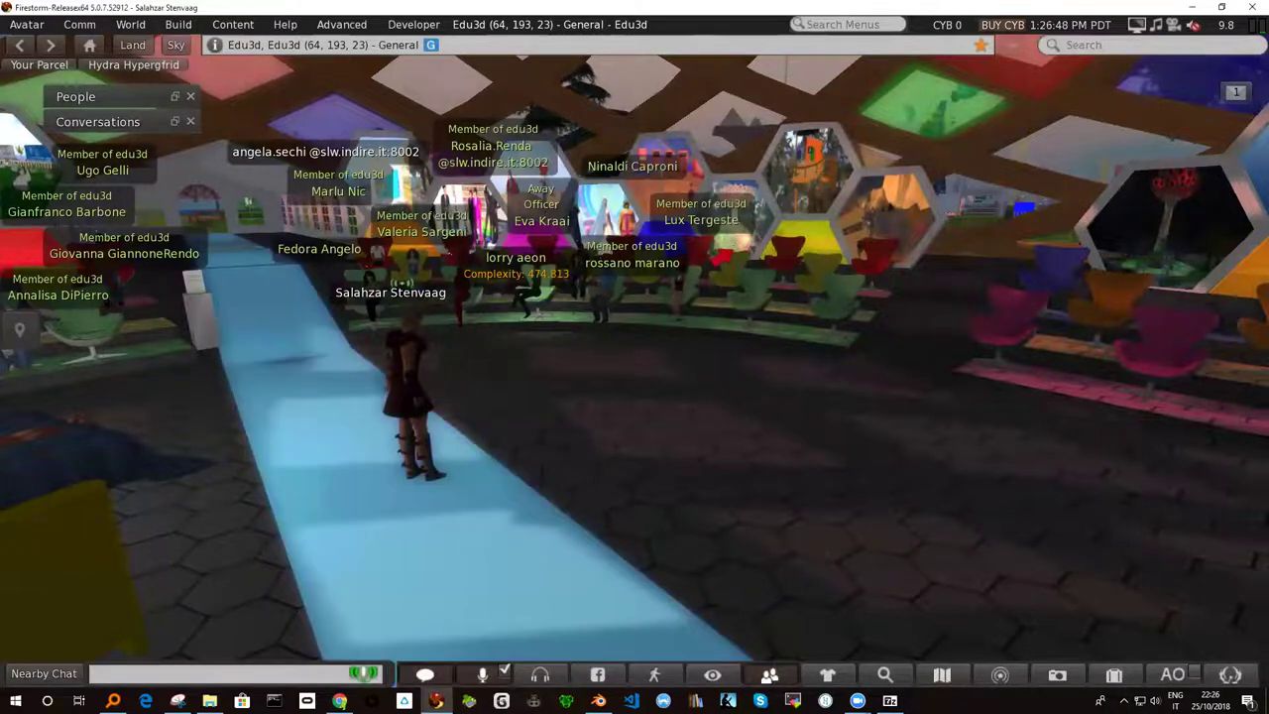
Step: Swing the camera behind the avatar to look down the walkway
{"action": "key", "text": "Escape"}
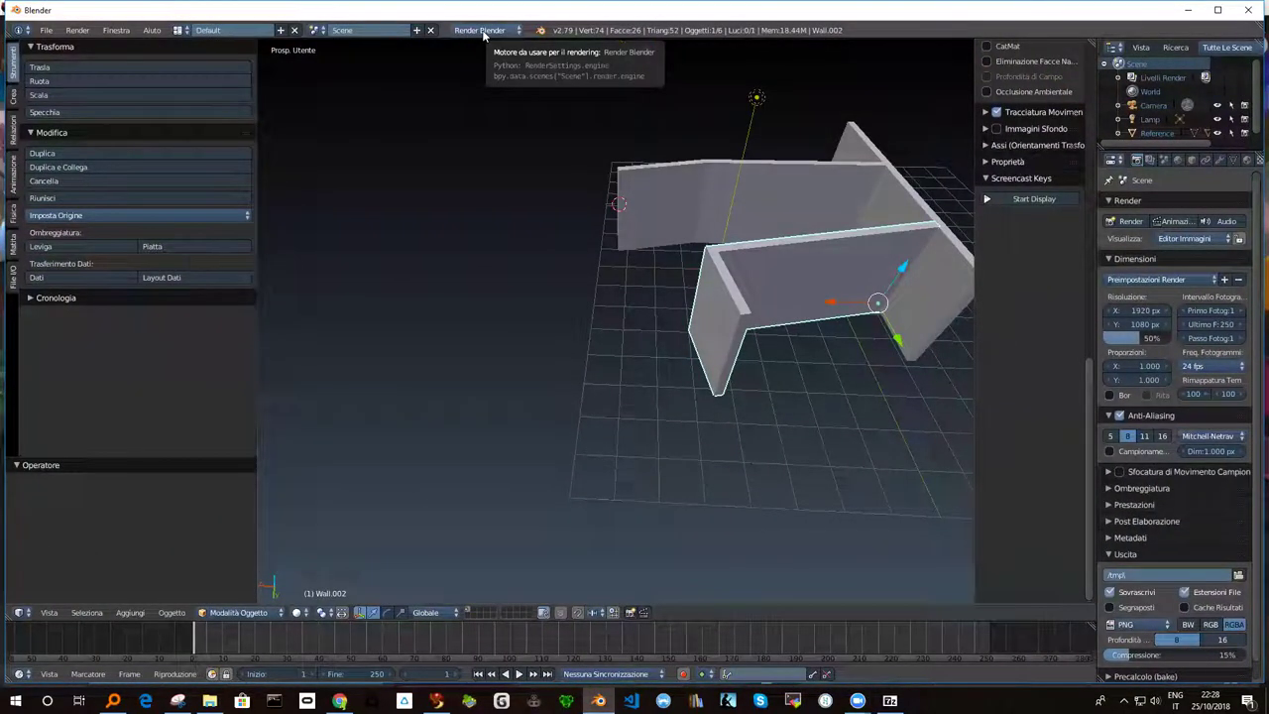
Step: Leave the render engine on Render Blender and open the Start menu
{"action": "left_click", "coordinate": [517, 31]}
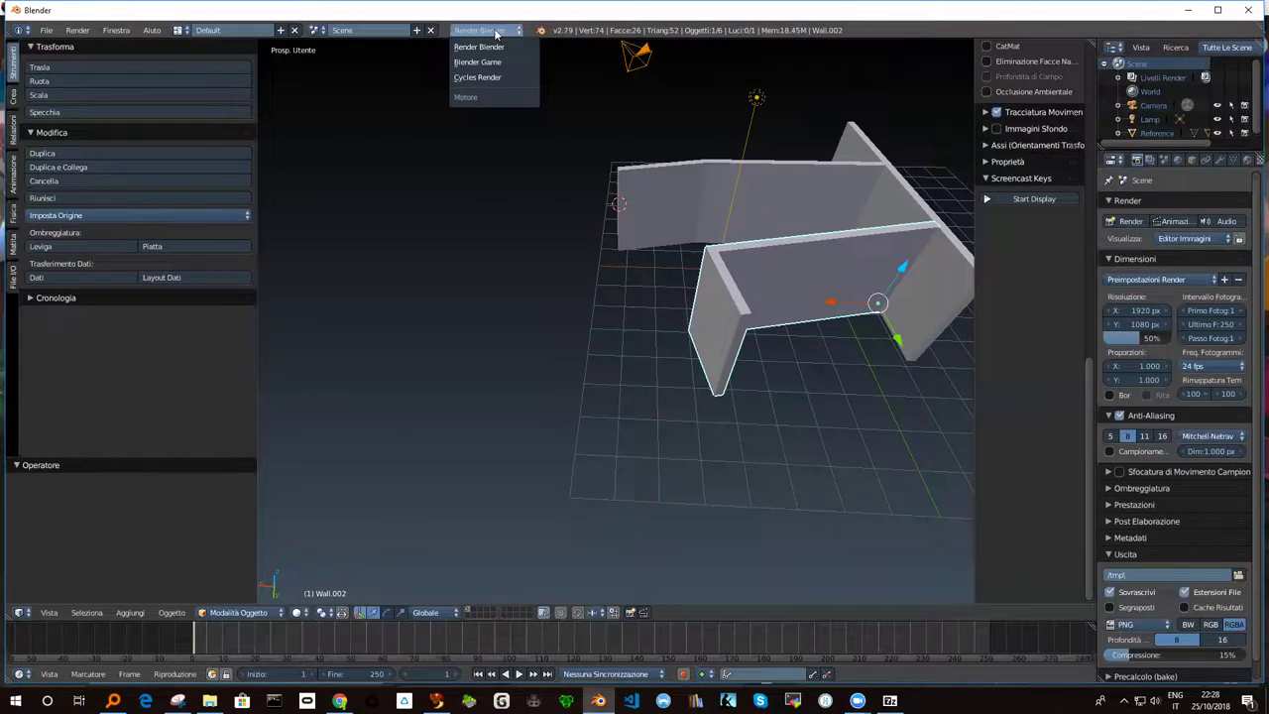
{"action": "left_click", "coordinate": [479, 47]}
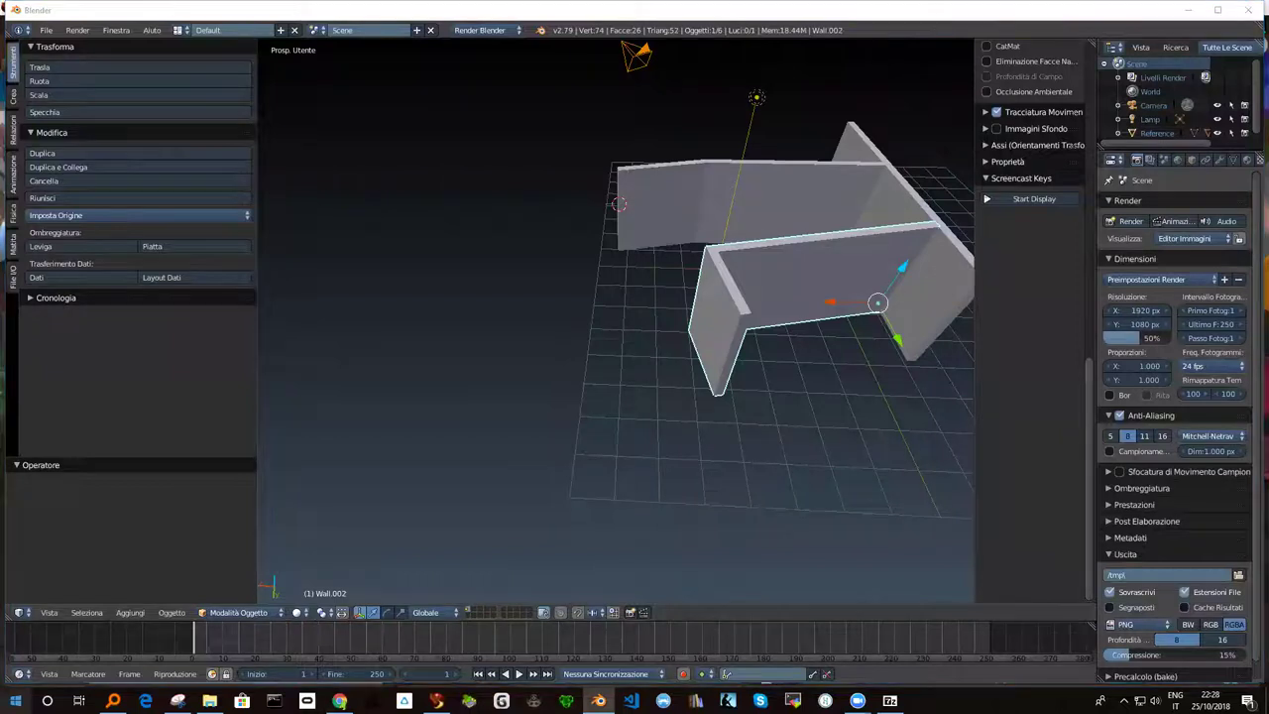
{"action": "left_click", "coordinate": [15, 701]}
Step: Search Everything for blender.exe, sort by Ultima modifica, and run the newest 2.80 build
{"action": "left_click", "coordinate": [112, 701]}
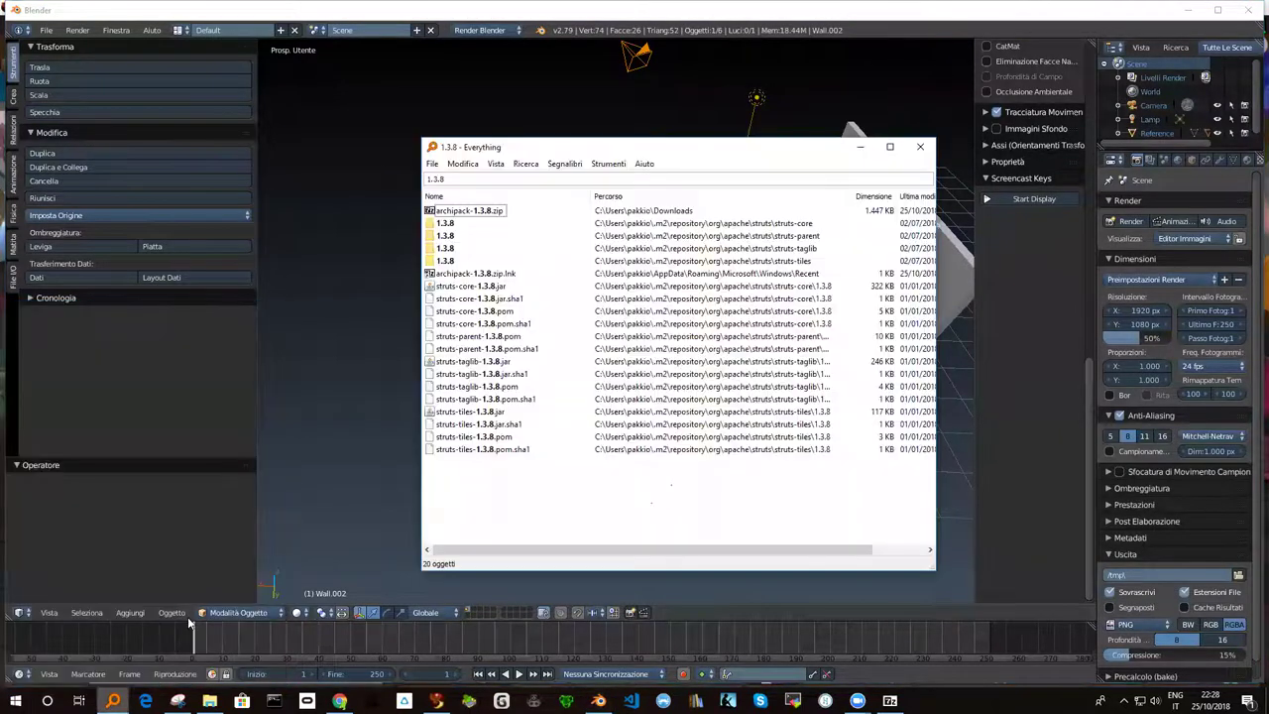
{"action": "double_click", "coordinate": [459, 178]}
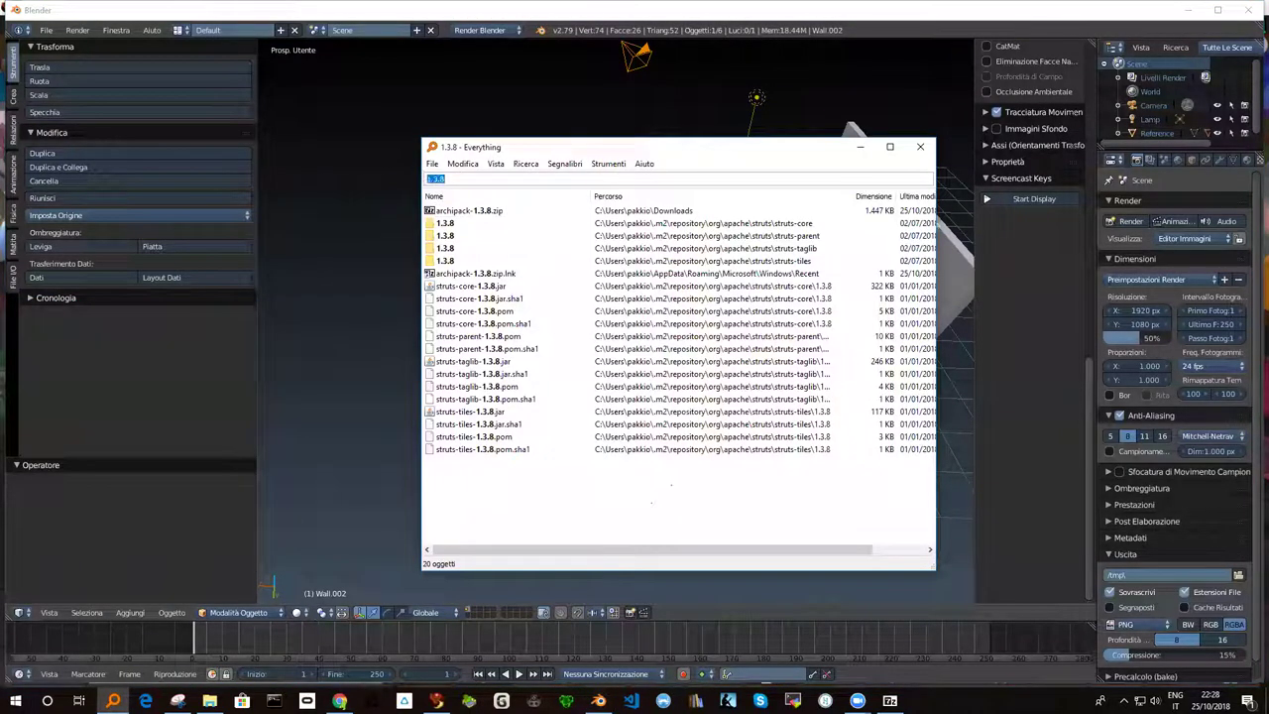
{"action": "type", "text": "blender"}
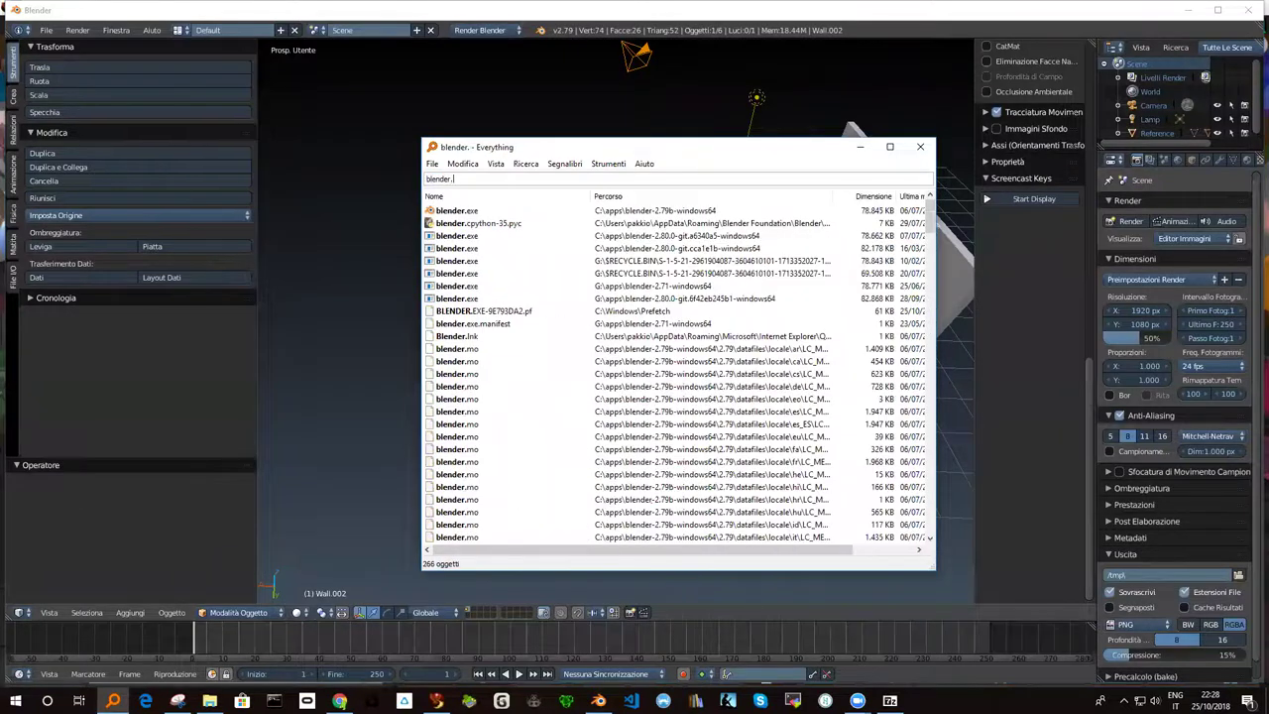
{"action": "type", "text": ".exe"}
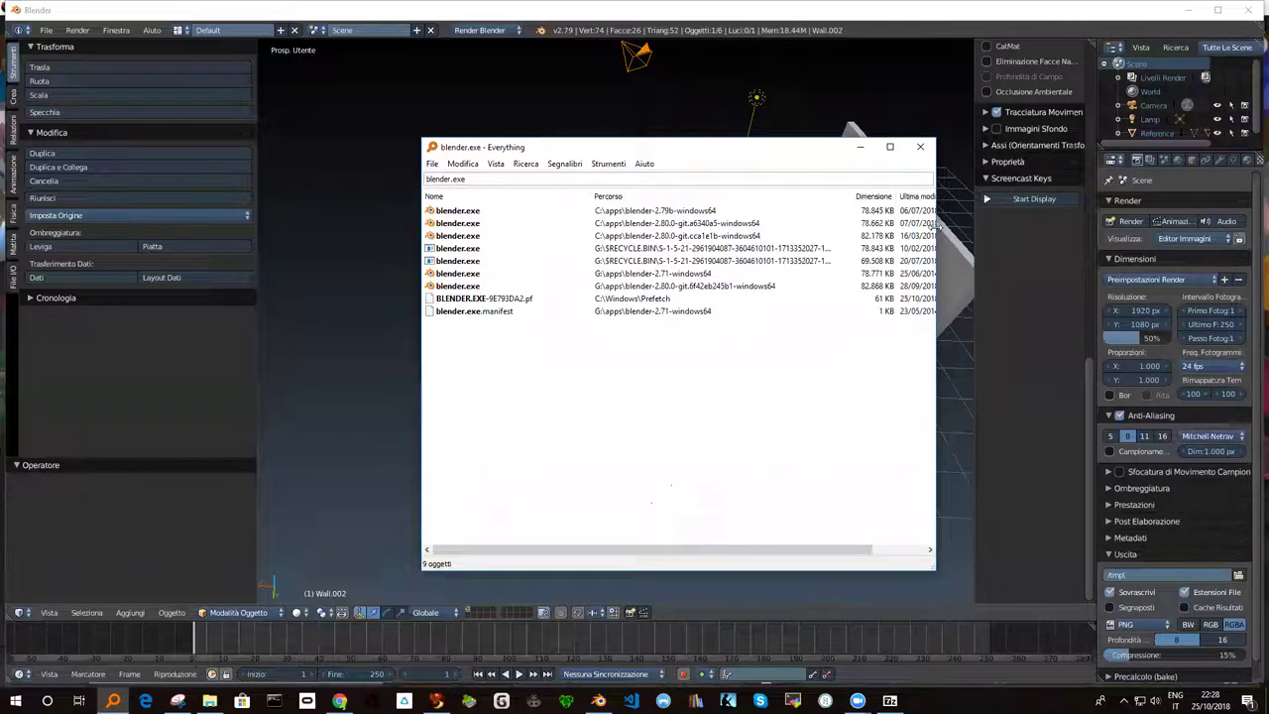
{"action": "left_click_drag", "start_coordinate": [935, 226], "coordinate": [1092, 228]}
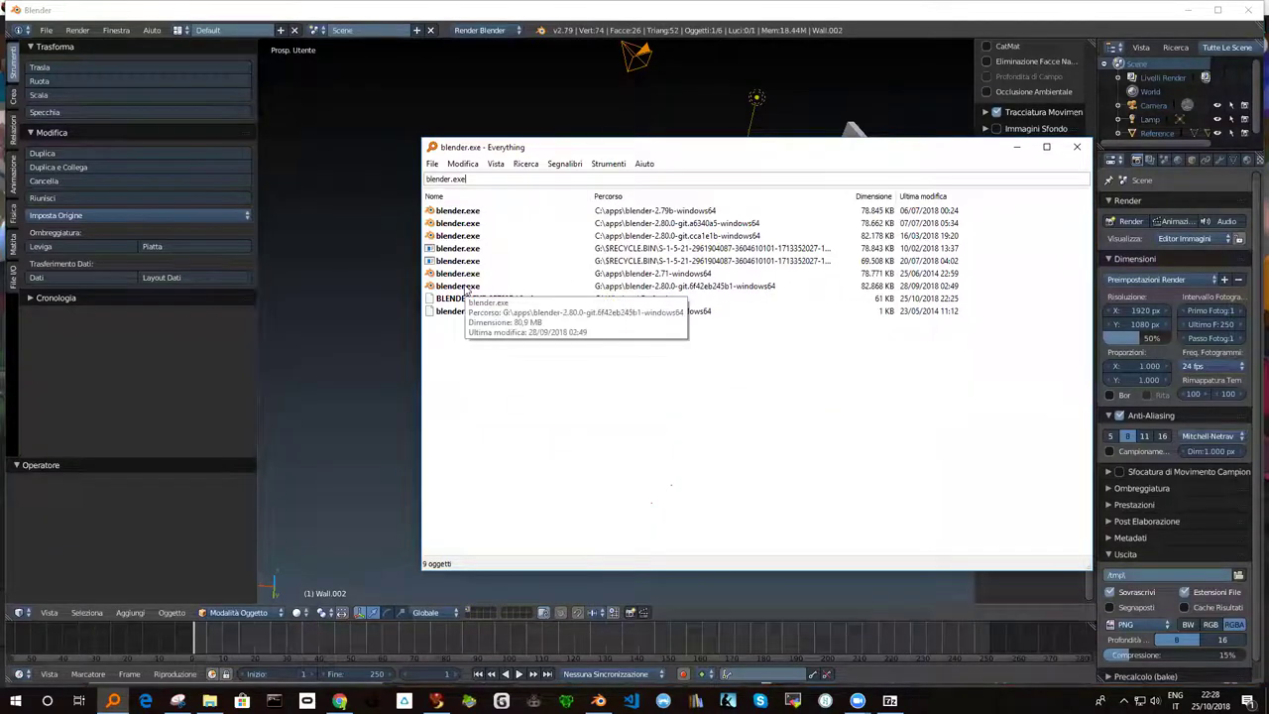
{"action": "left_click", "coordinate": [920, 196]}
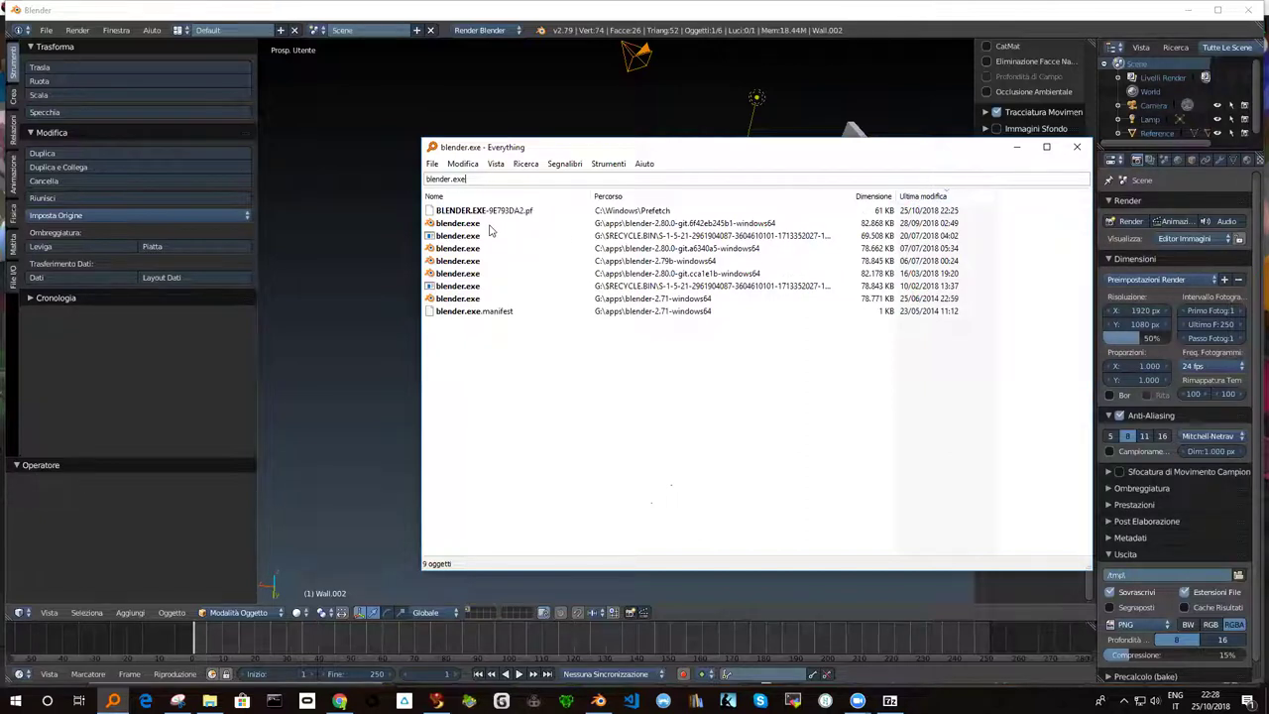
{"action": "left_click", "coordinate": [457, 226]}
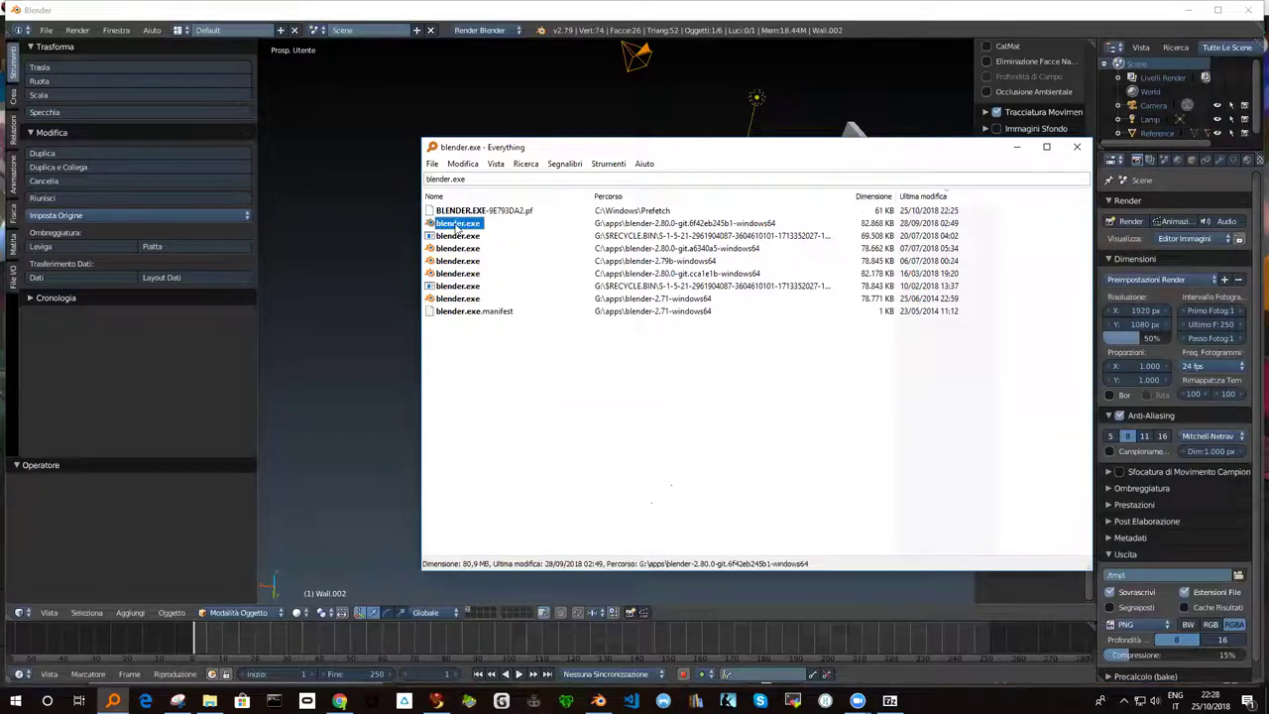
{"action": "double_click", "coordinate": [449, 227]}
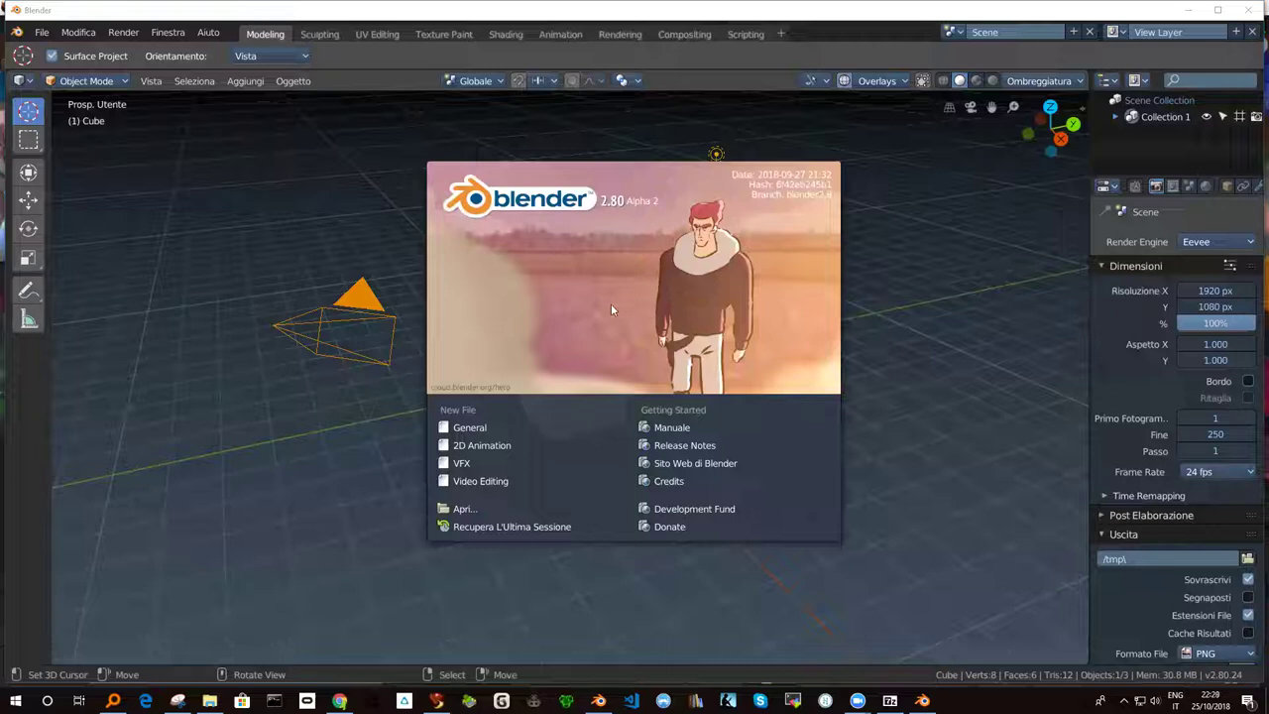
Step: Dismiss the splash, make the default cube active, and enter Edit Mode
{"action": "left_click", "coordinate": [620, 347]}
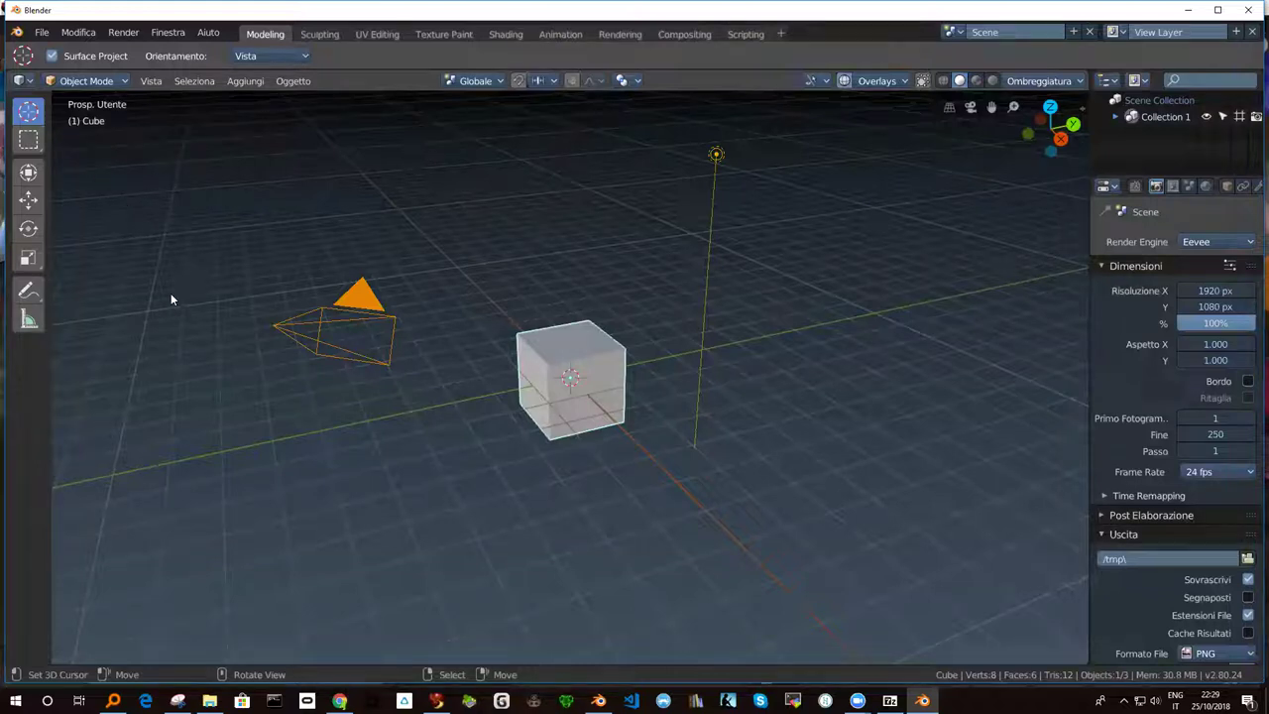
{"action": "left_click", "coordinate": [366, 300]}
{"action": "left_click", "coordinate": [715, 156], "text": "shift"}
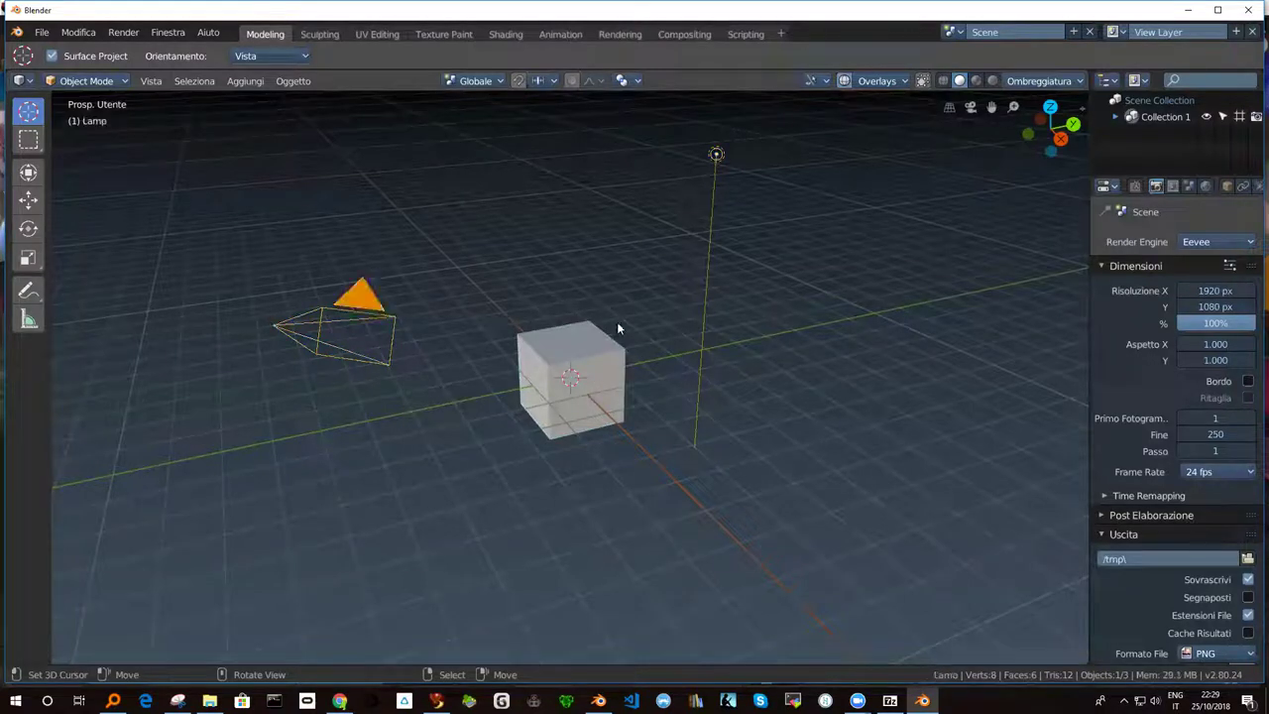
{"action": "left_click", "coordinate": [600, 365], "text": "shift"}
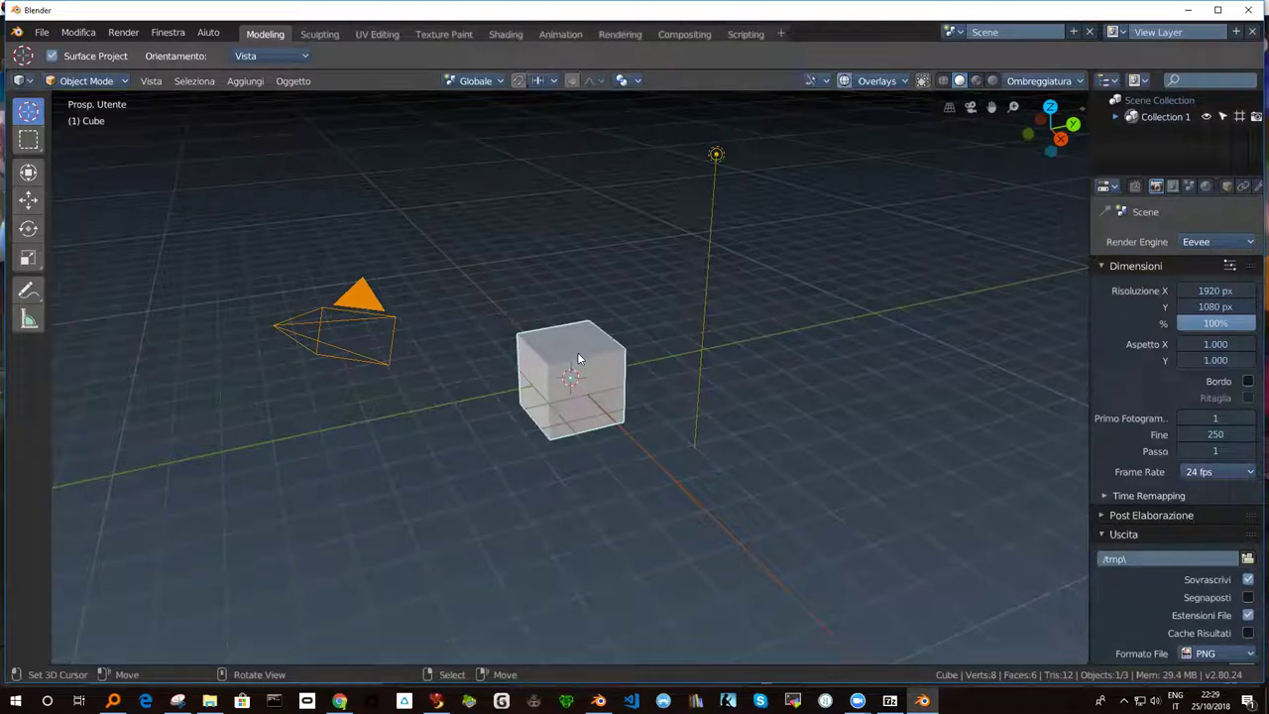
{"action": "key", "text": "Tab"}
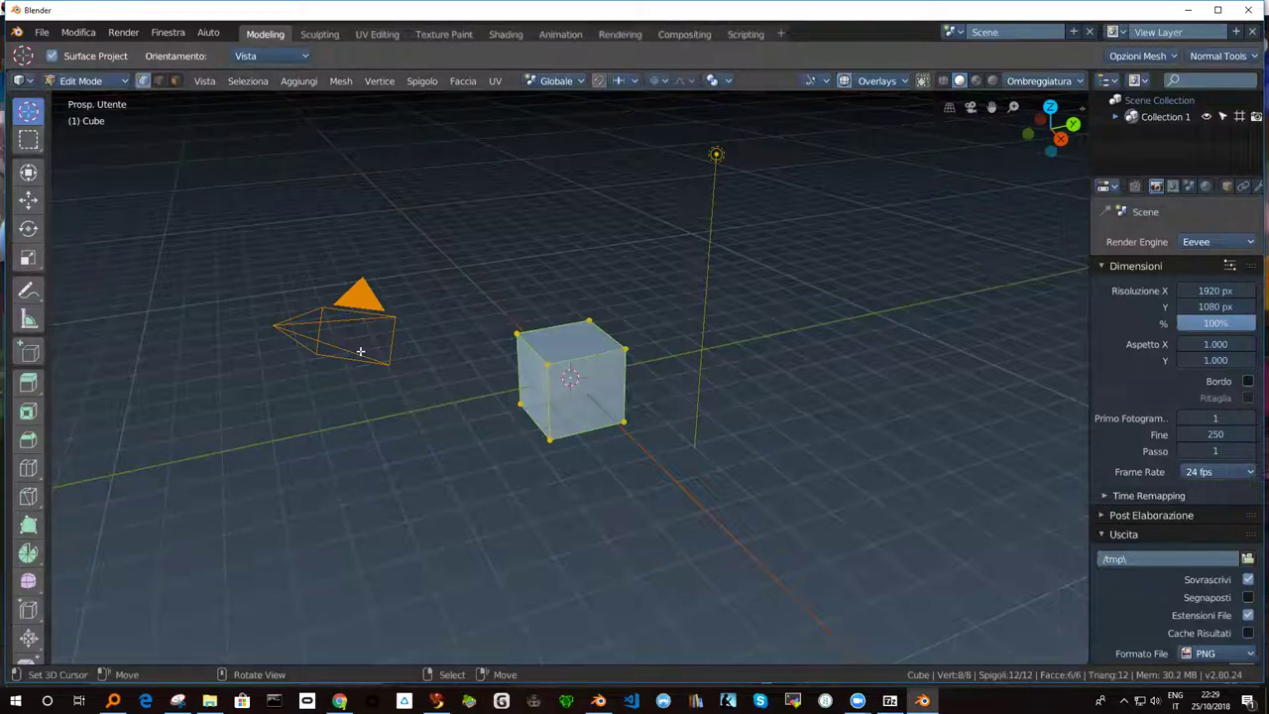
Step: Raise one top corner vertex of the cube 1.71 m along Z into a slanted peak
{"action": "left_click", "coordinate": [625, 348]}
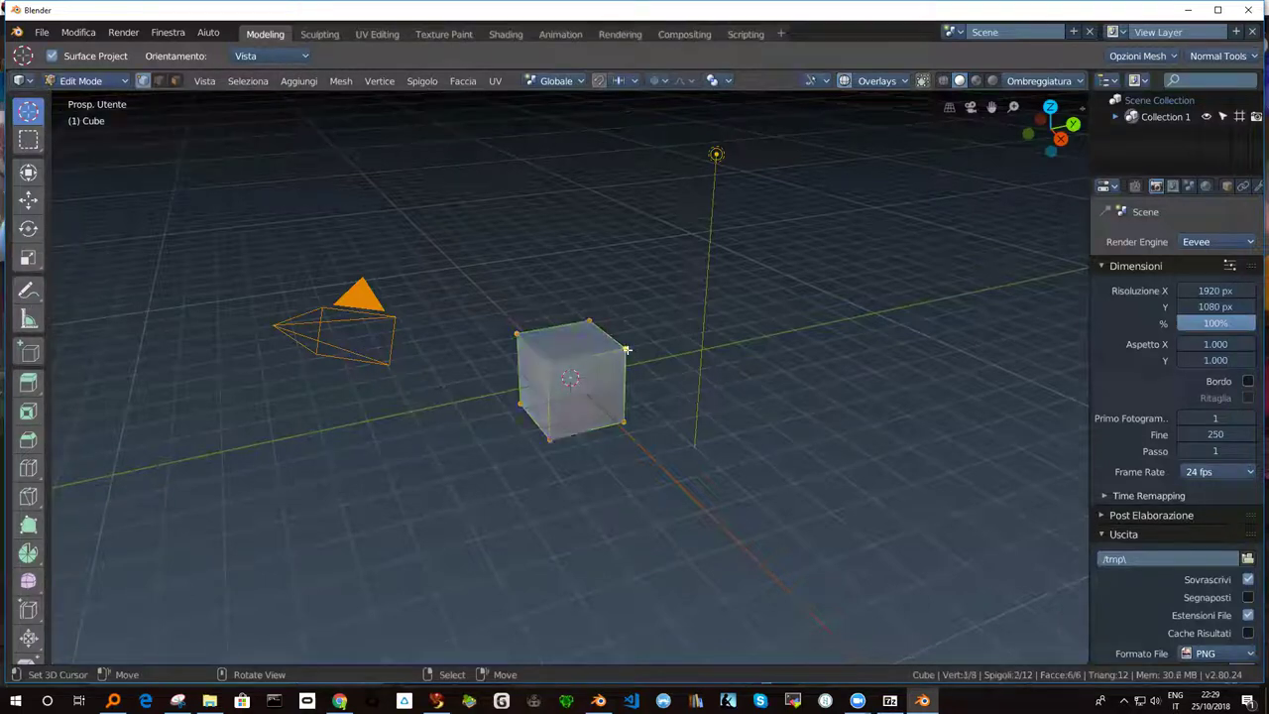
{"action": "key", "text": "g"}
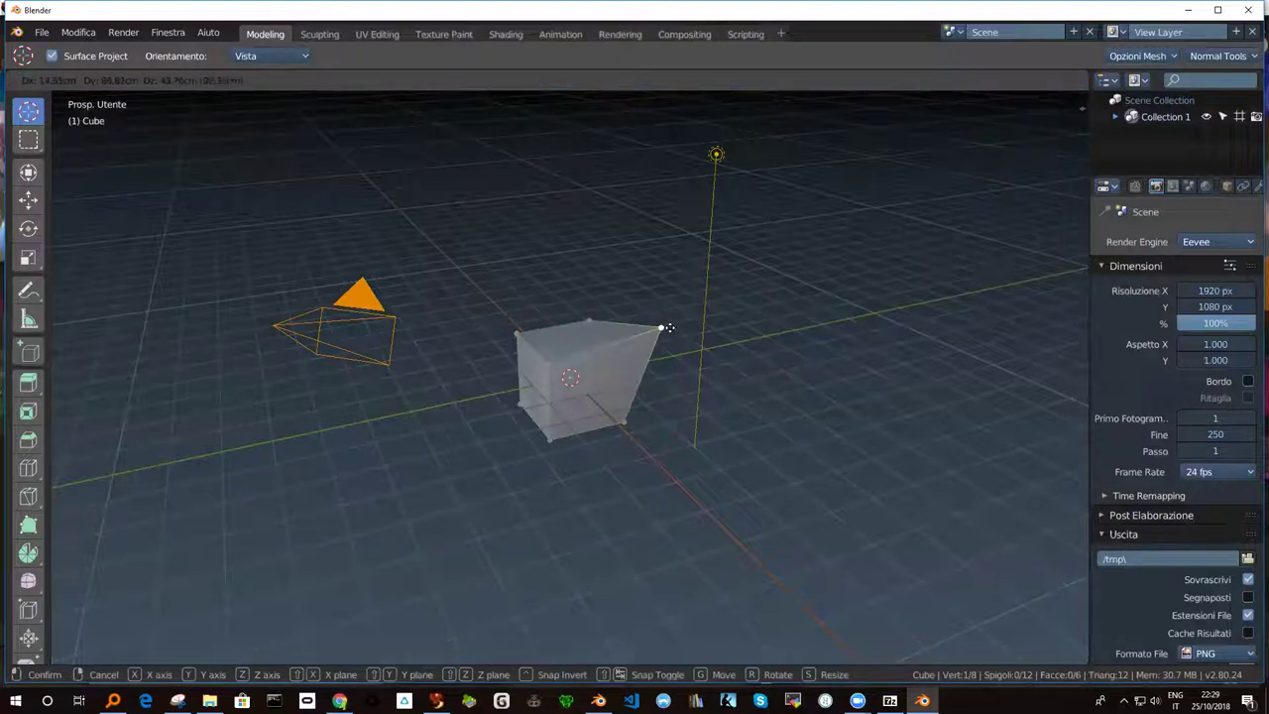
{"action": "key", "text": "Escape"}
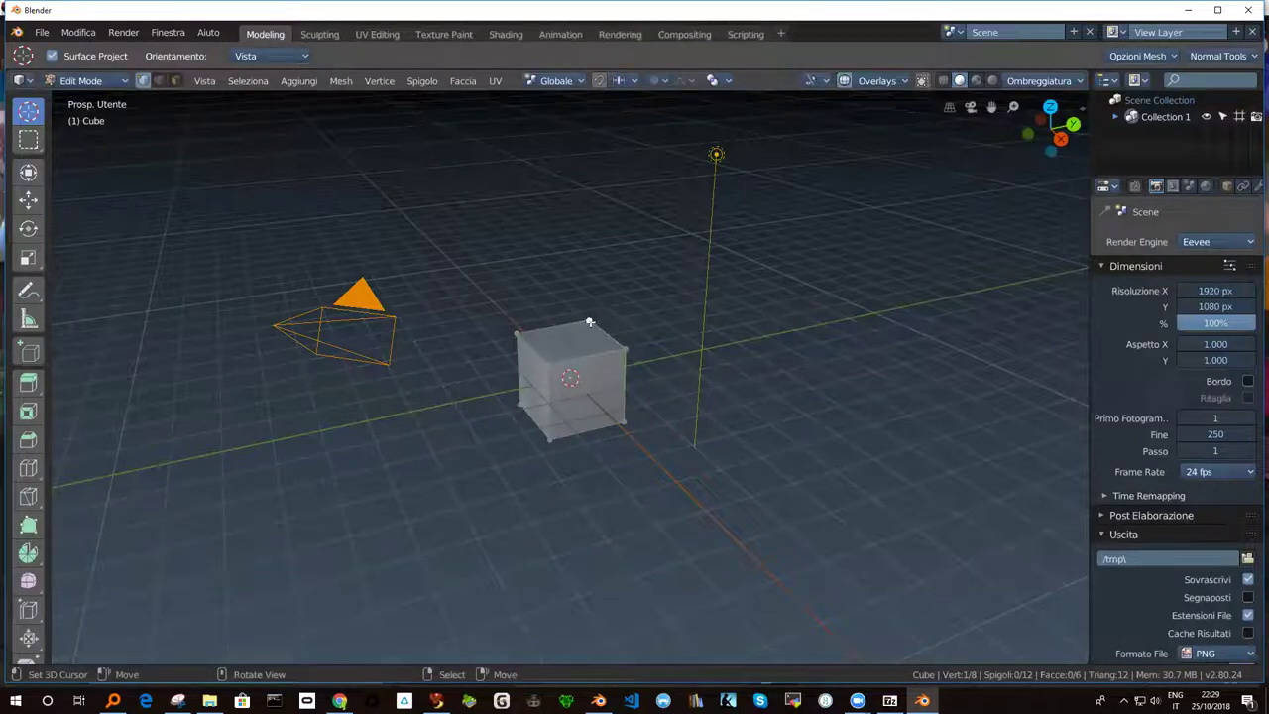
{"action": "key", "text": "z"}
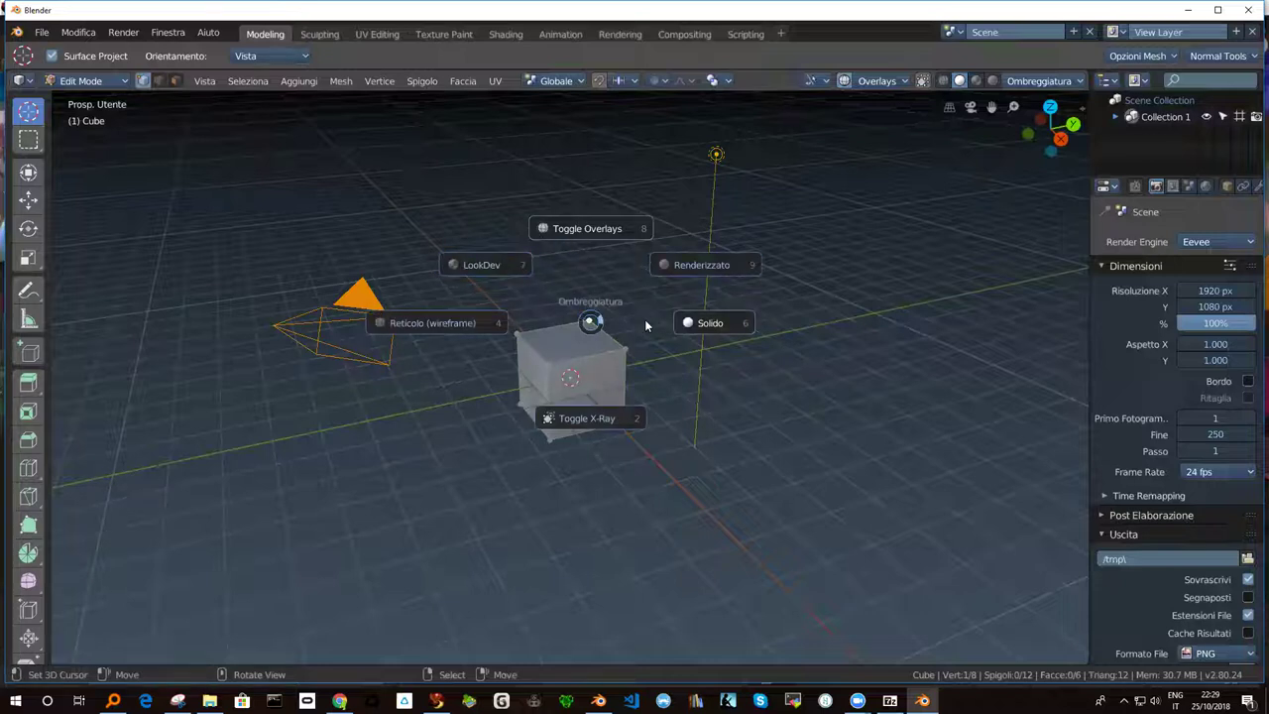
{"action": "left_click", "coordinate": [698, 325]}
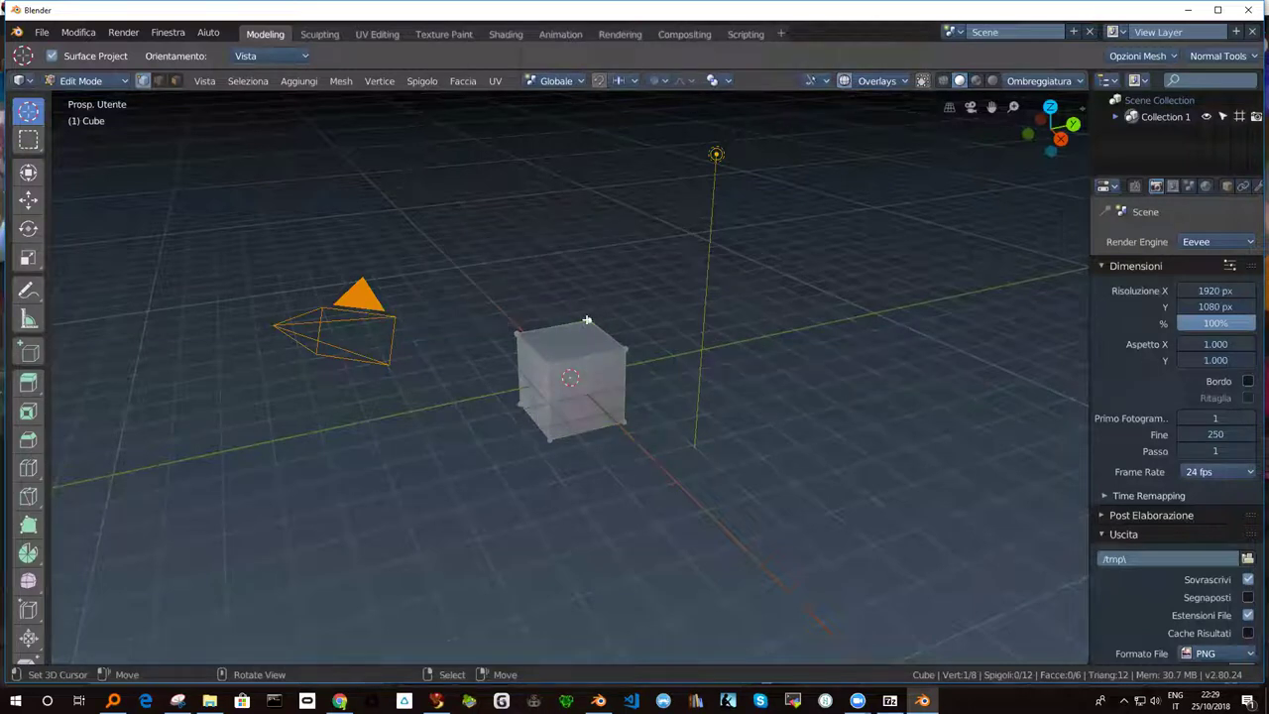
{"action": "key", "text": "g"}
{"action": "key", "text": "z"}
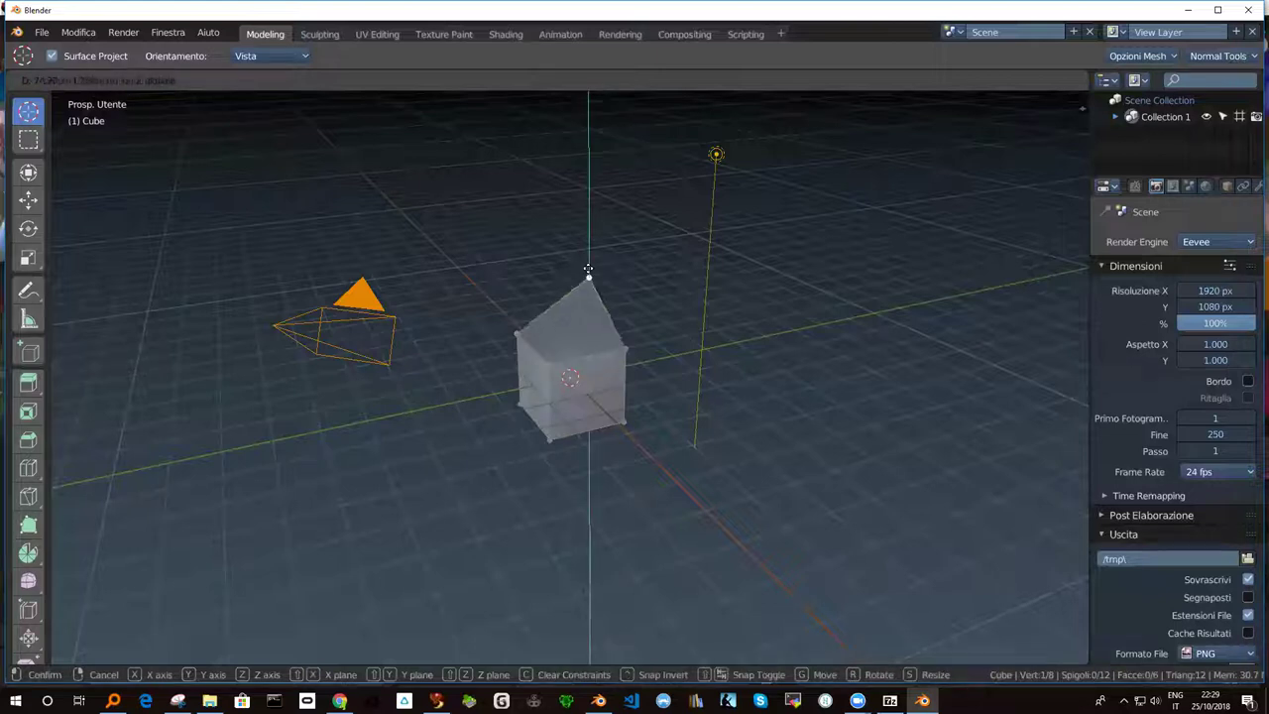
{"action": "left_click", "coordinate": [594, 265]}
{"action": "mouse_move", "coordinate": [594, 265]}
{"action": "middle_mouse_down"}
{"action": "mouse_move", "coordinate": [589, 320]}
{"action": "mouse_move", "coordinate": [510, 348]}
{"action": "middle_mouse_up"}
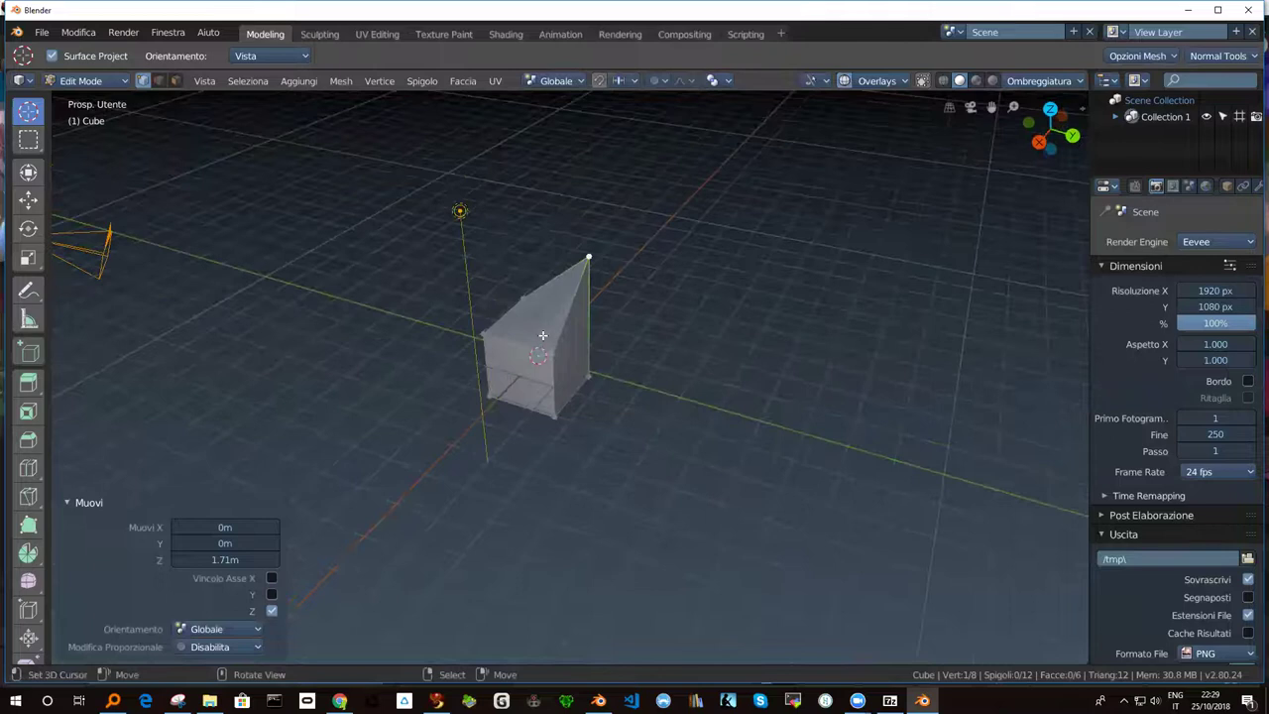
{"action": "right_click", "coordinate": [542, 338]}
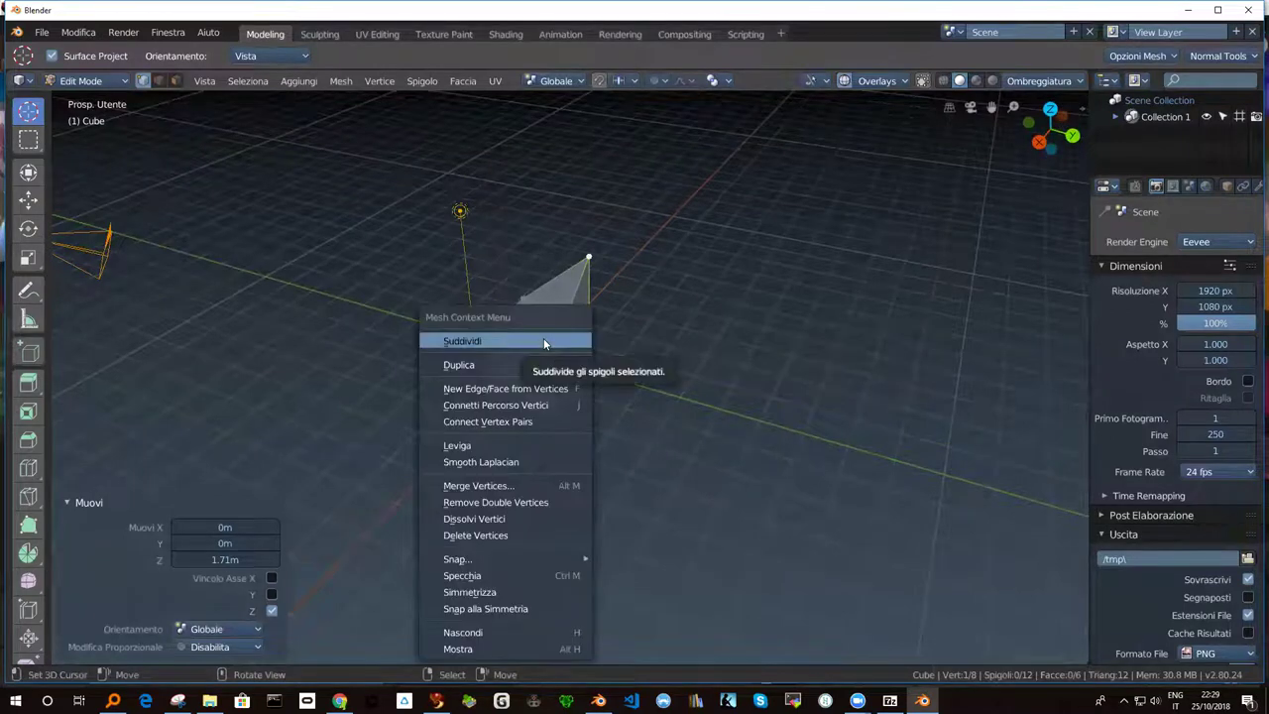
Step: Subdivide the selected mesh with 4 cuts, leaving smoothness at 0
{"action": "left_click", "coordinate": [505, 340]}
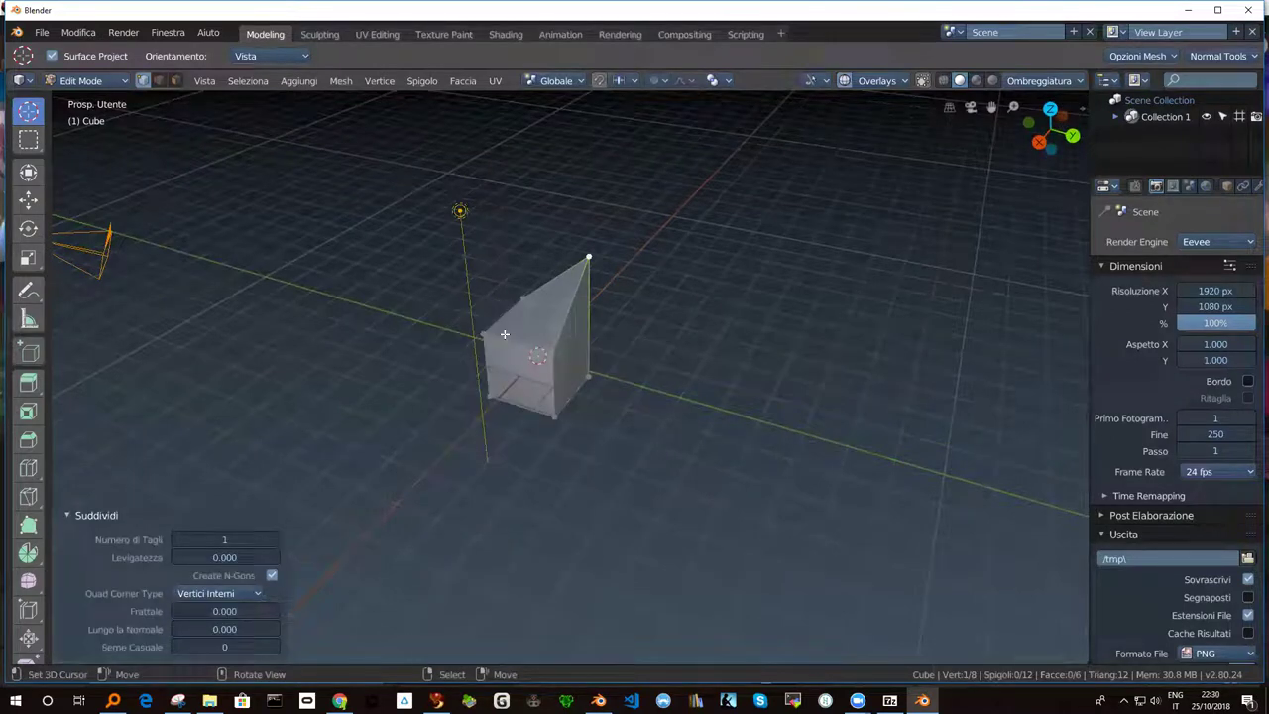
{"action": "left_click", "coordinate": [235, 539]}
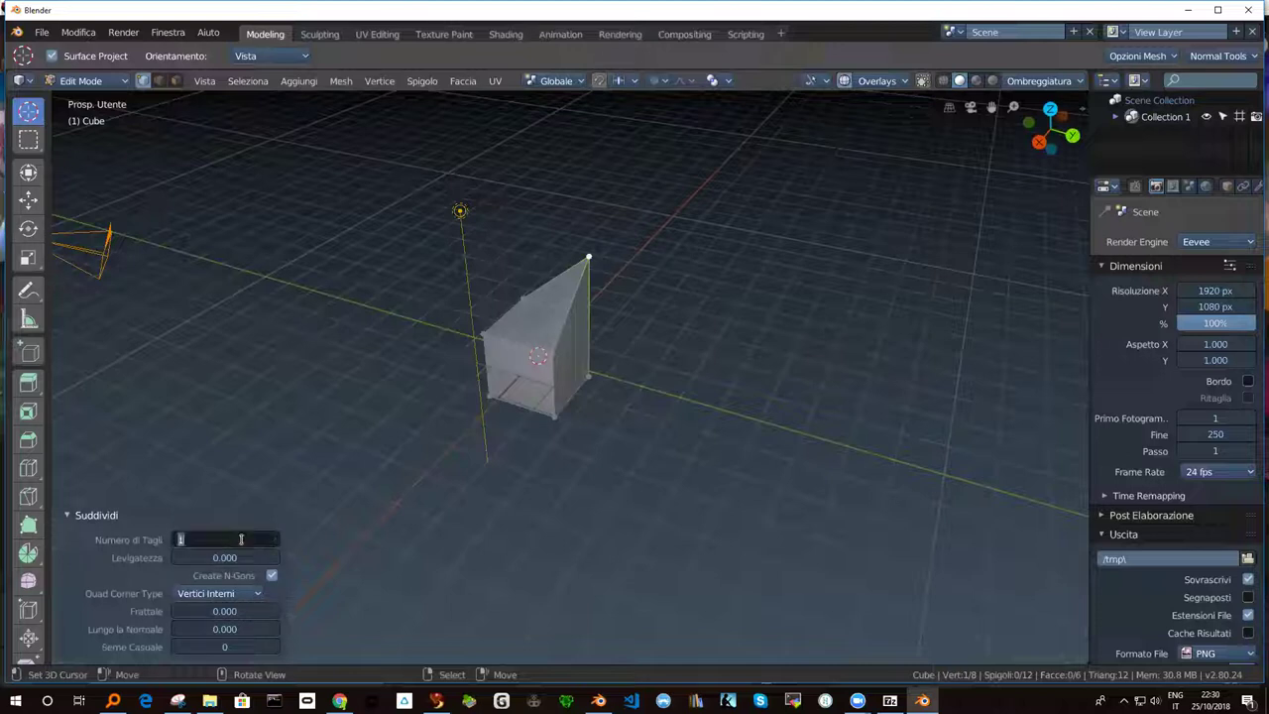
{"action": "type", "text": "4"}
{"action": "key", "text": "Tab"}
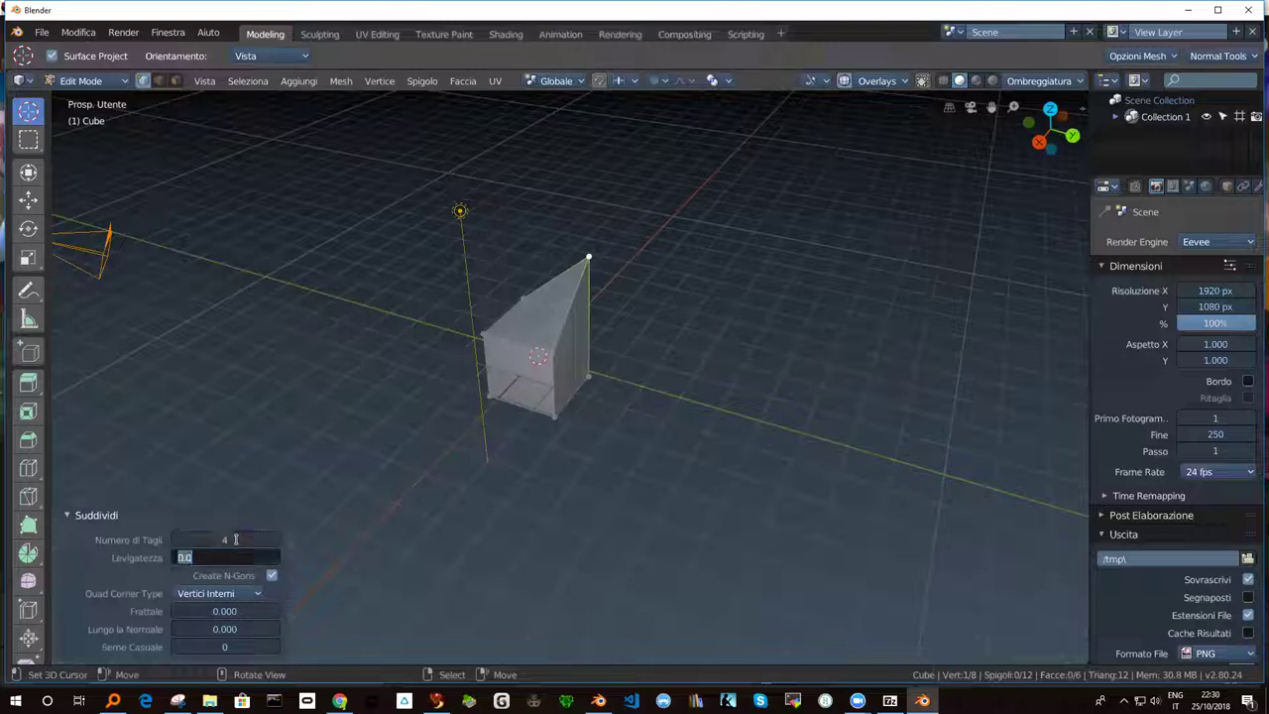
{"action": "key", "text": "Tab"}
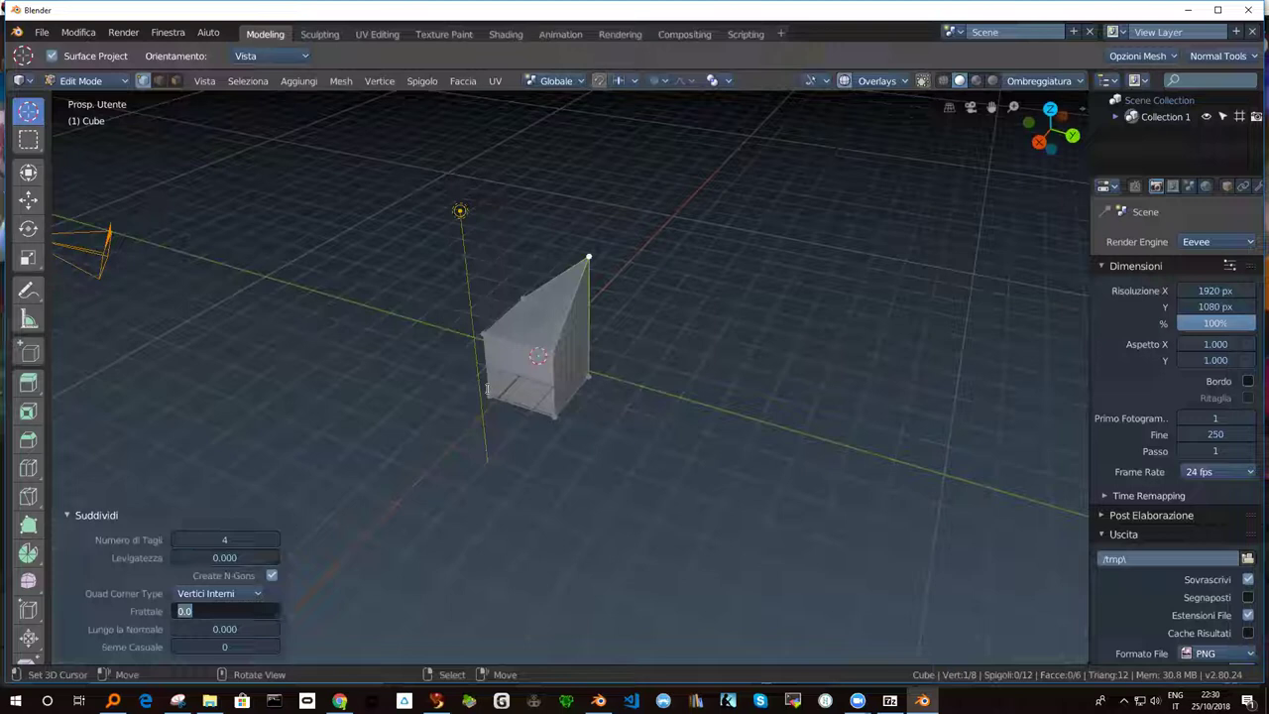
{"action": "type", "text": "aa"}
{"action": "key", "text": "Tab"}
{"action": "key", "text": "Return"}
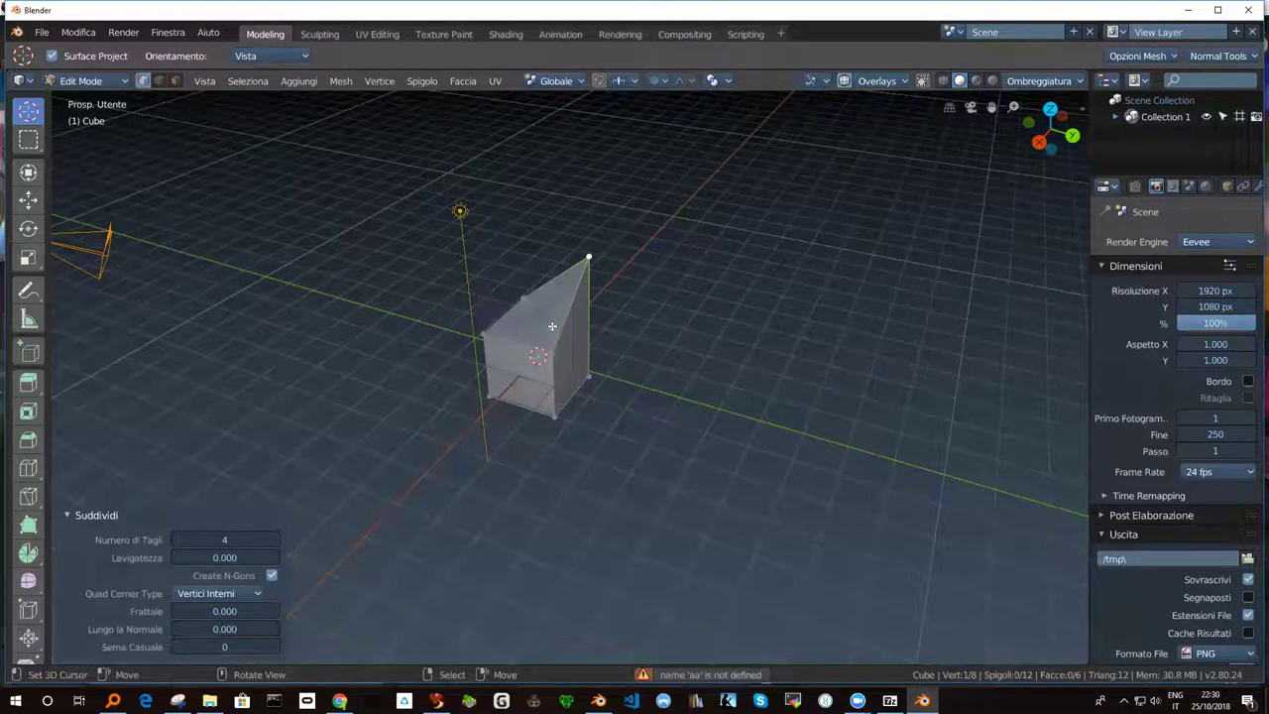
Step: Orbit around the cube, select its top vertices, then return to the archipack releases page
{"action": "mouse_move", "coordinate": [553, 327]}
{"action": "middle_mouse_down"}
{"action": "mouse_move", "coordinate": [463, 304]}
{"action": "mouse_move", "coordinate": [453, 340]}
{"action": "mouse_move", "coordinate": [385, 373]}
{"action": "middle_mouse_up"}
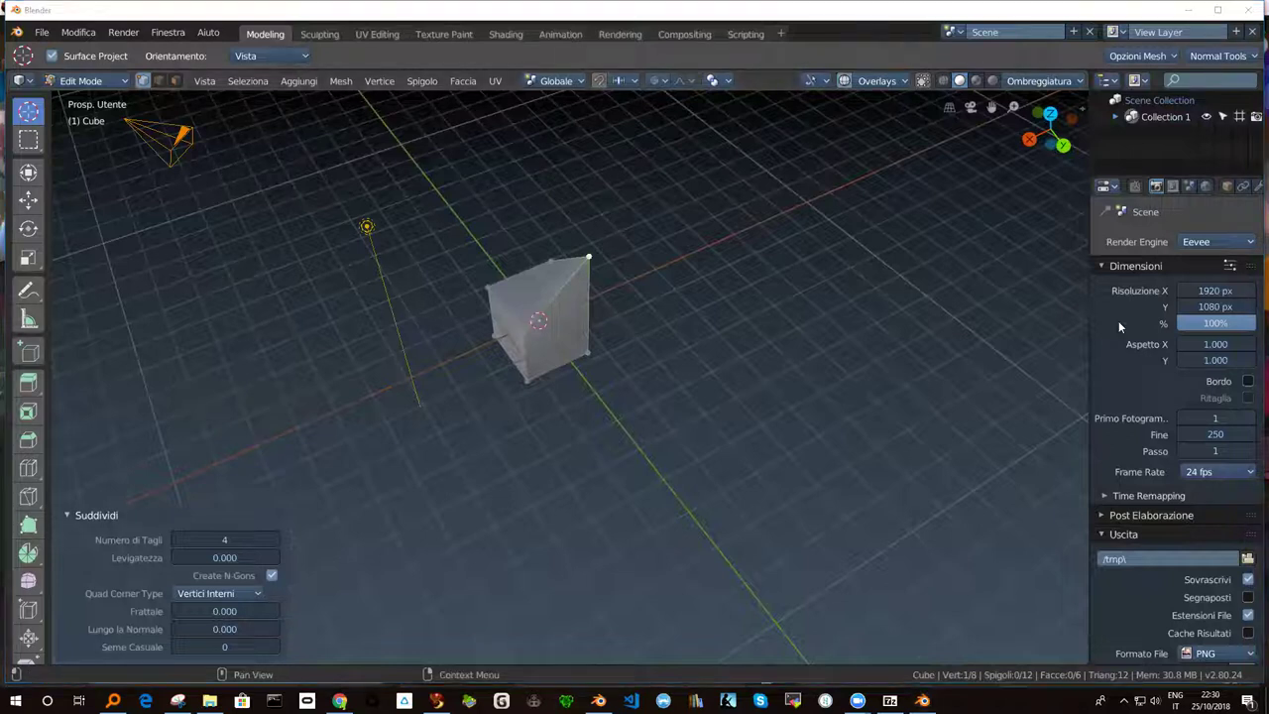
{"action": "left_click", "coordinate": [552, 263]}
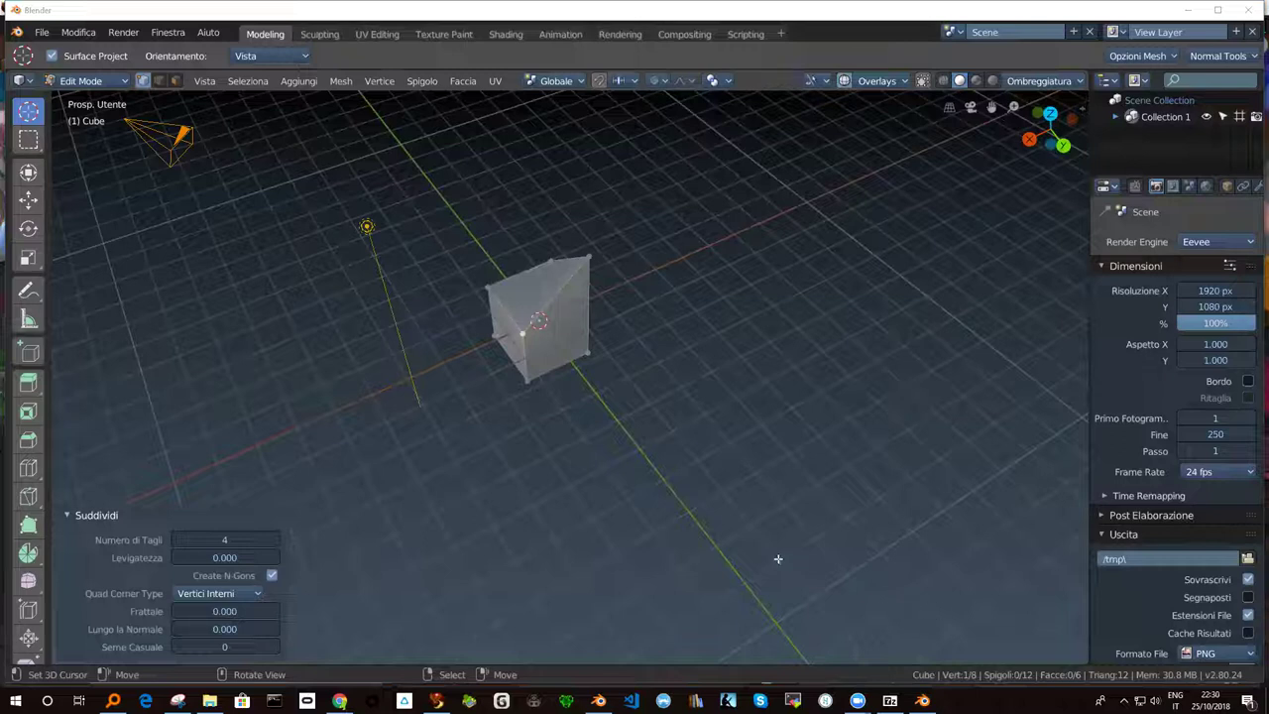
{"action": "left_click", "coordinate": [486, 287]}
{"action": "left_click", "coordinate": [553, 262]}
{"action": "left_click", "coordinate": [587, 257]}
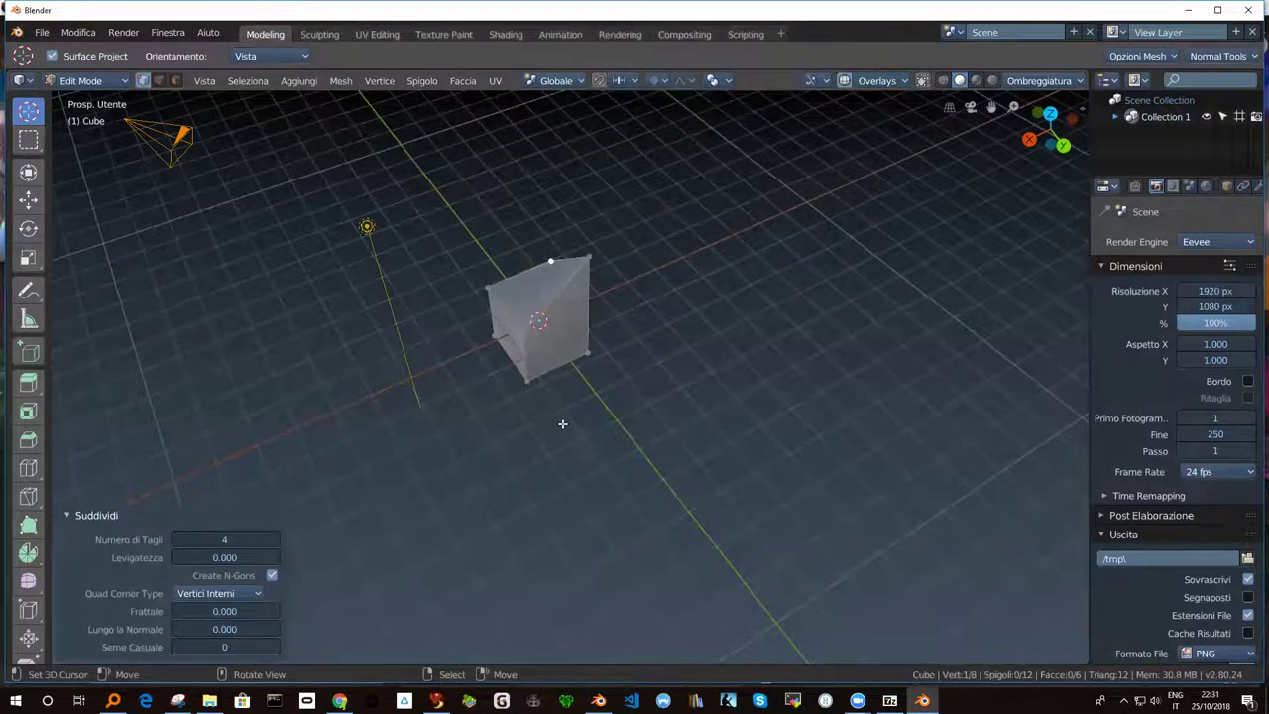
{"action": "left_click", "coordinate": [339, 701]}
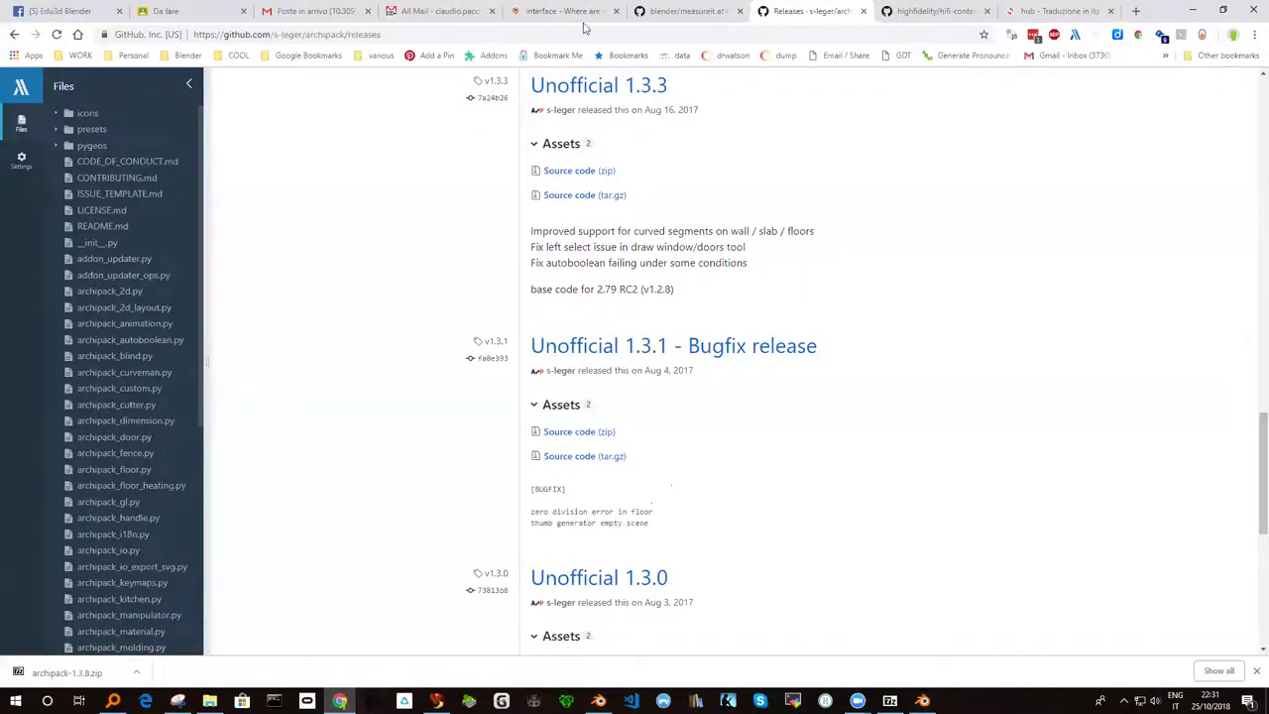
Step: In a new tab, search videos for 'blender 2.49 video' and open the Italian 'visuali e telecamere' tutorial
{"action": "left_click", "coordinate": [1136, 11]}
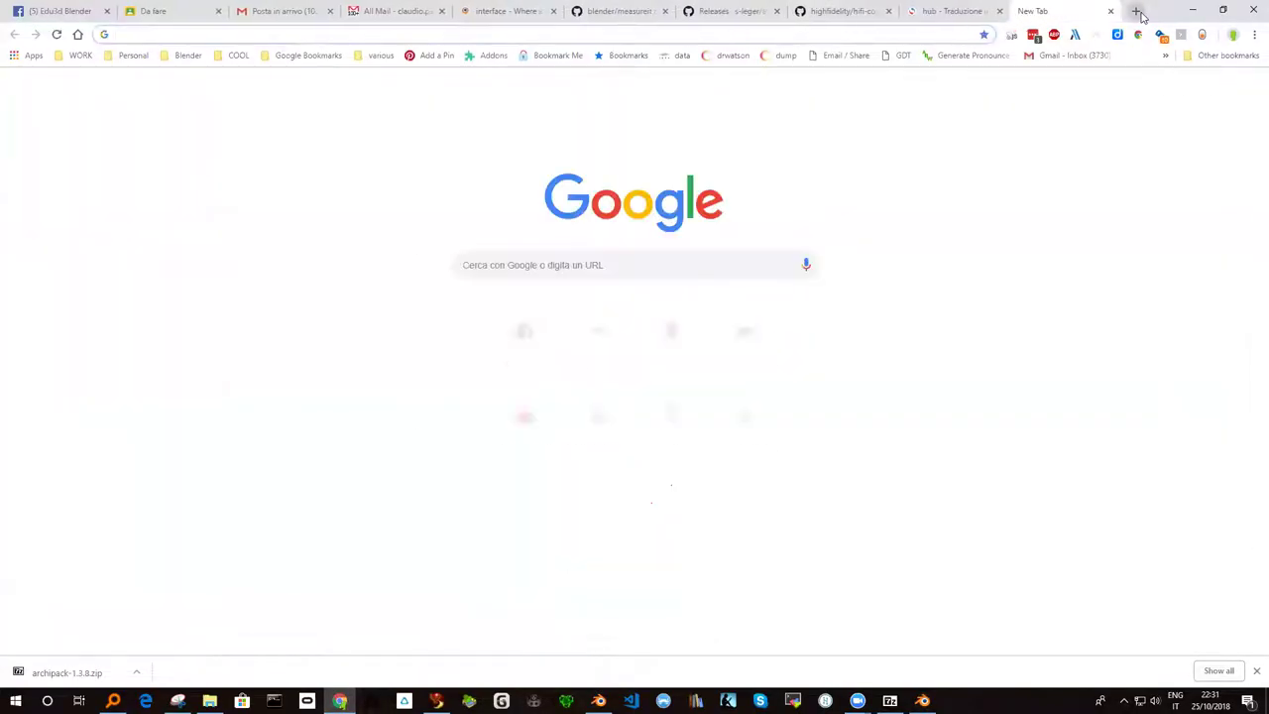
{"action": "type", "text": "blender 2.49"}
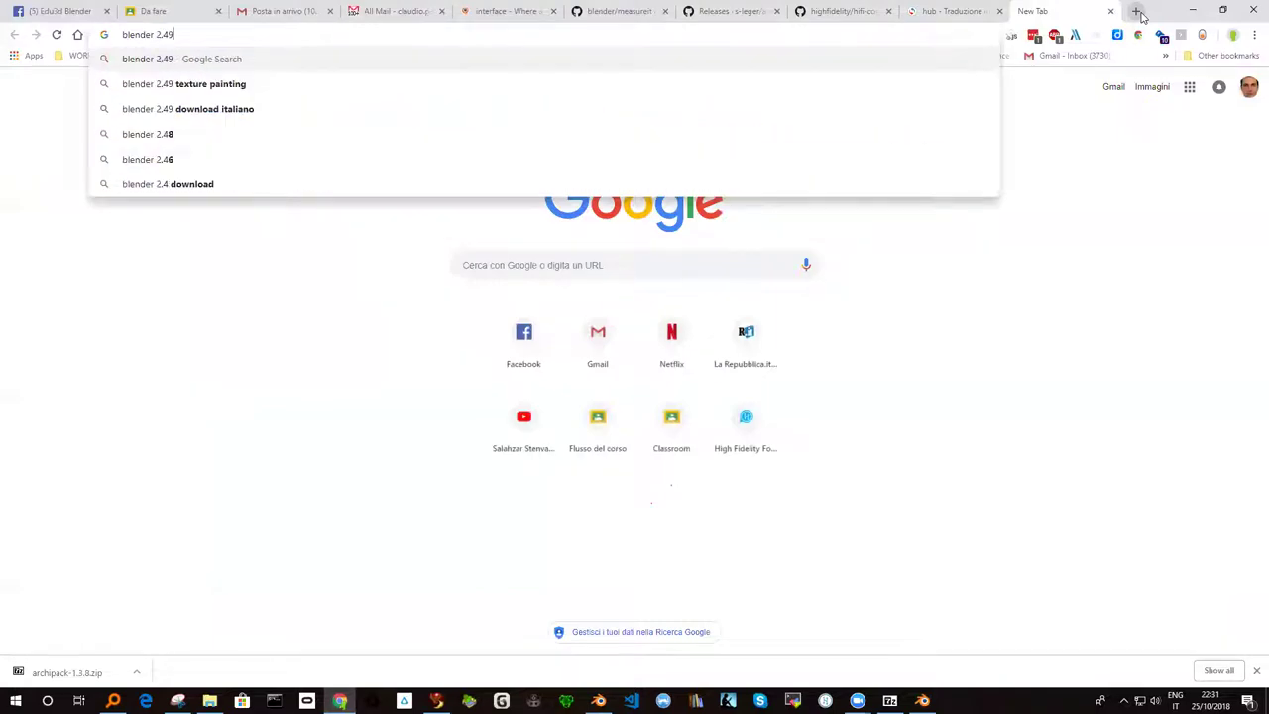
{"action": "key", "text": "Return"}
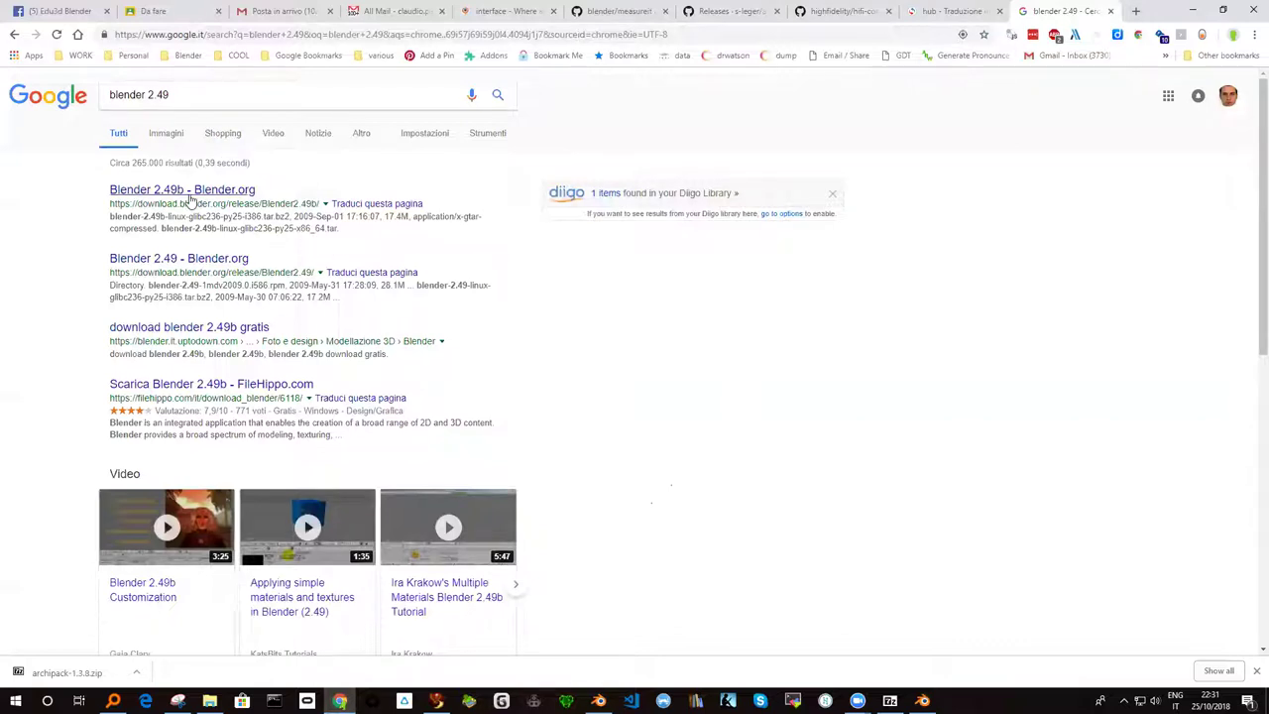
{"action": "left_click", "coordinate": [212, 94]}
{"action": "type", "text": "video"}
{"action": "key", "text": "Return"}
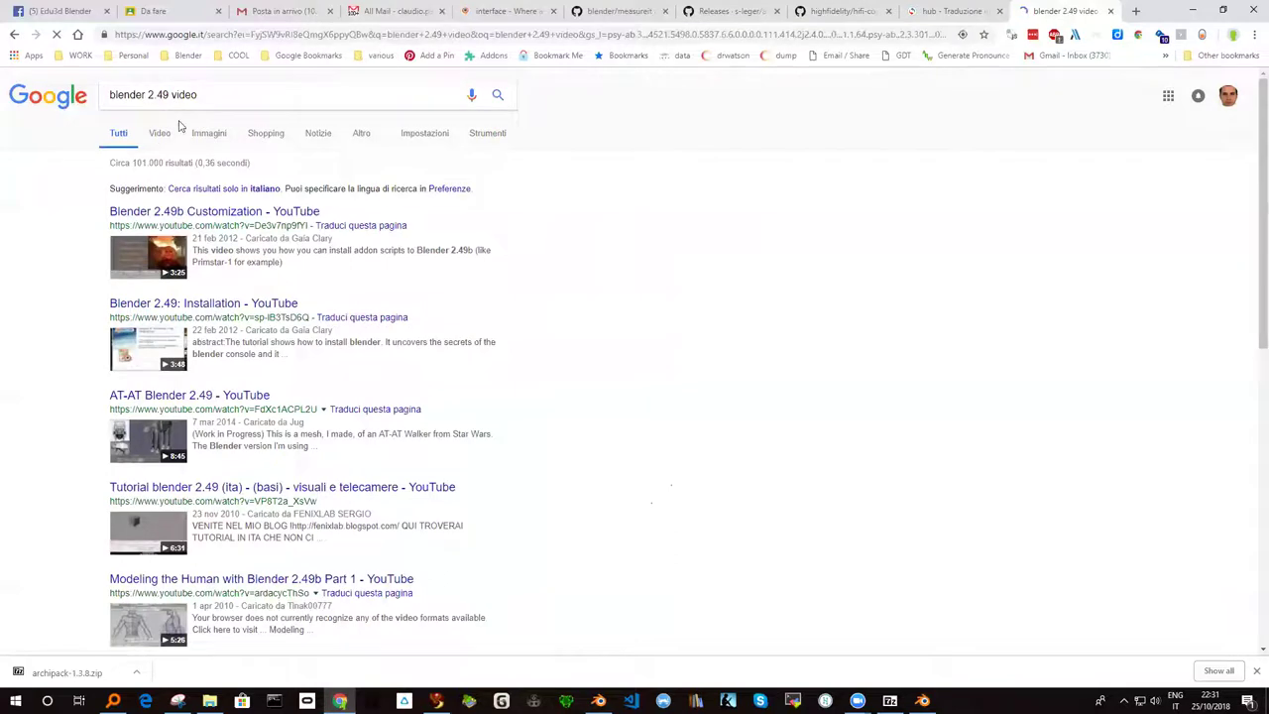
{"action": "left_click", "coordinate": [158, 133]}
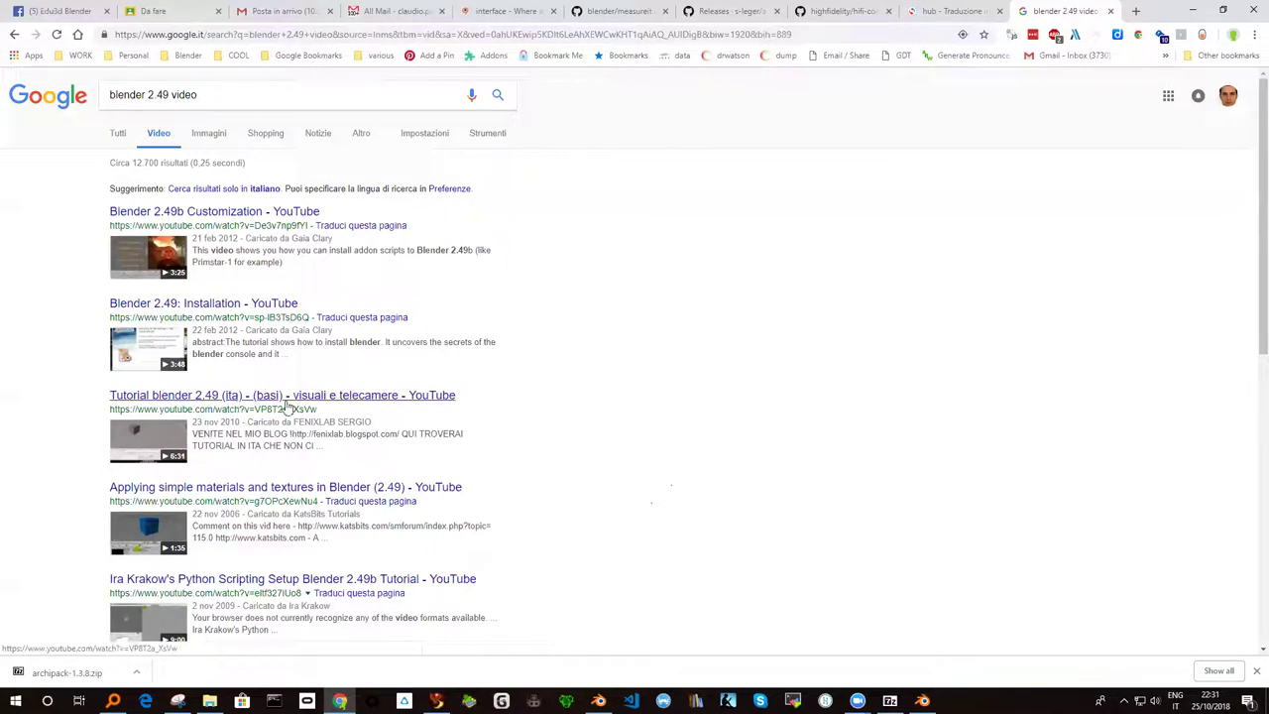
{"action": "left_click", "coordinate": [259, 397]}
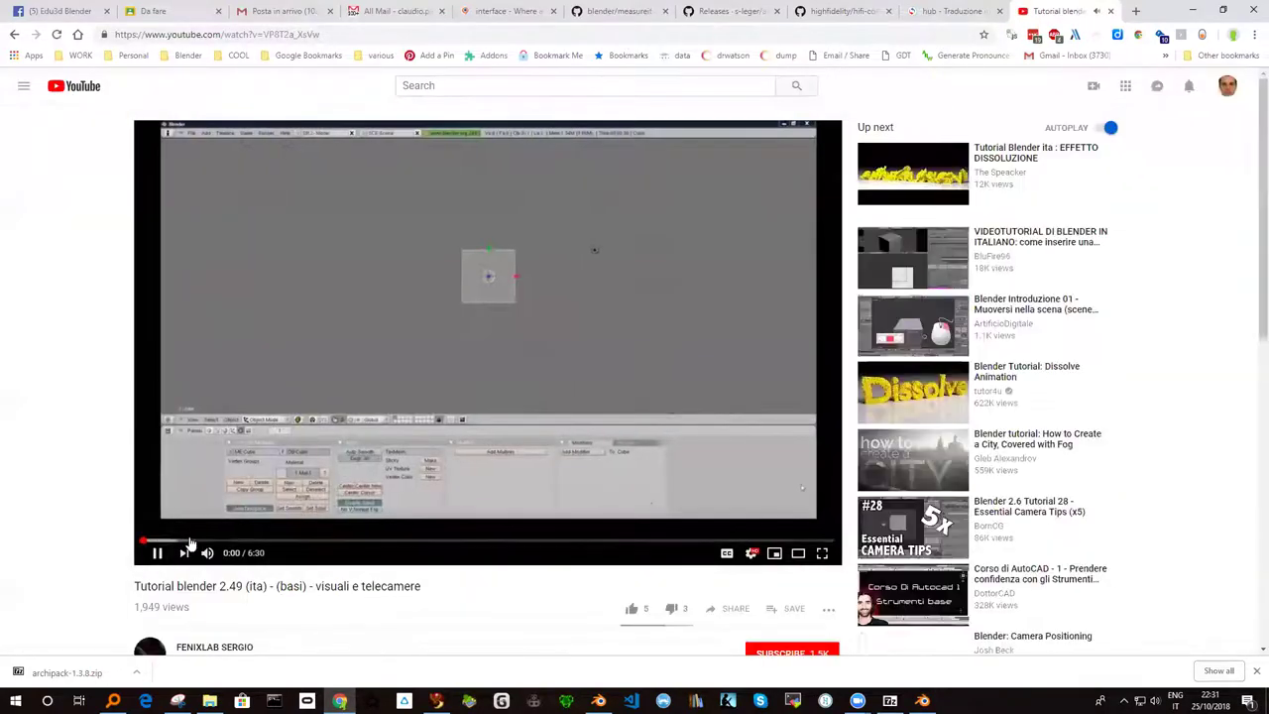
Step: Pause the tutorial, skim it to 0:51 then 2:17, and switch back to Blender
{"action": "left_click", "coordinate": [397, 357]}
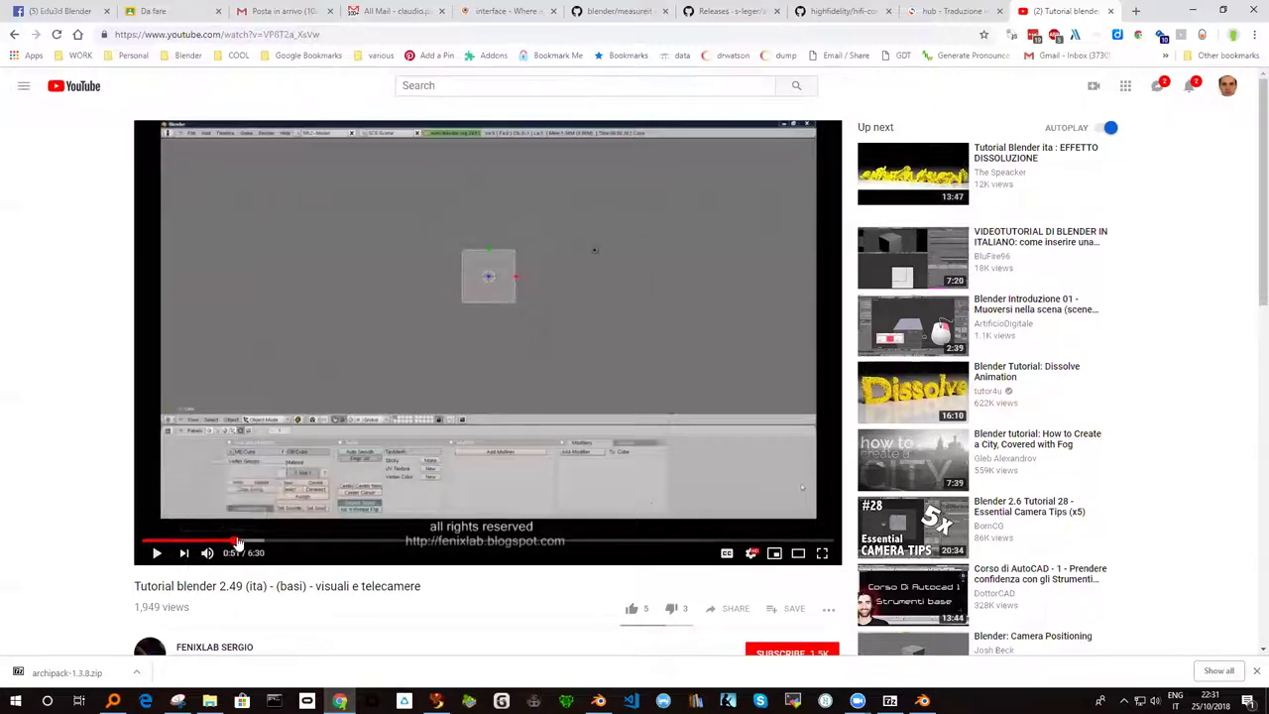
{"action": "left_click", "coordinate": [233, 541]}
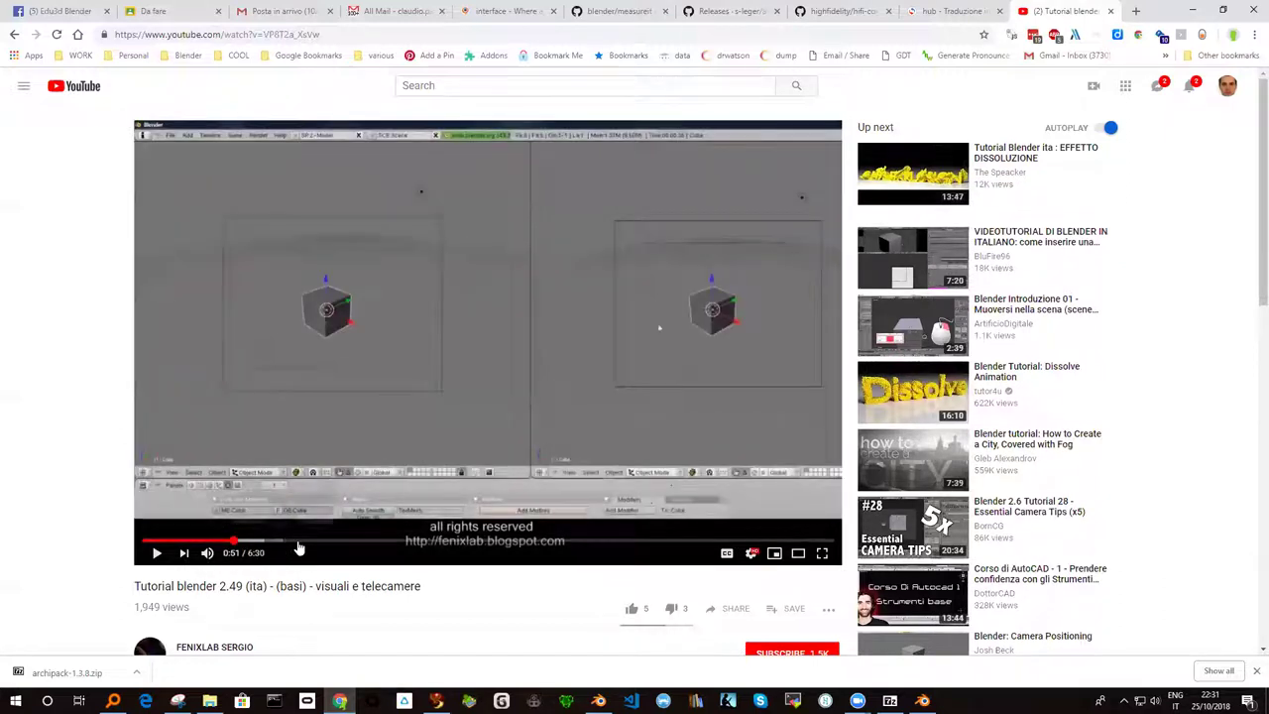
{"action": "left_click", "coordinate": [384, 541]}
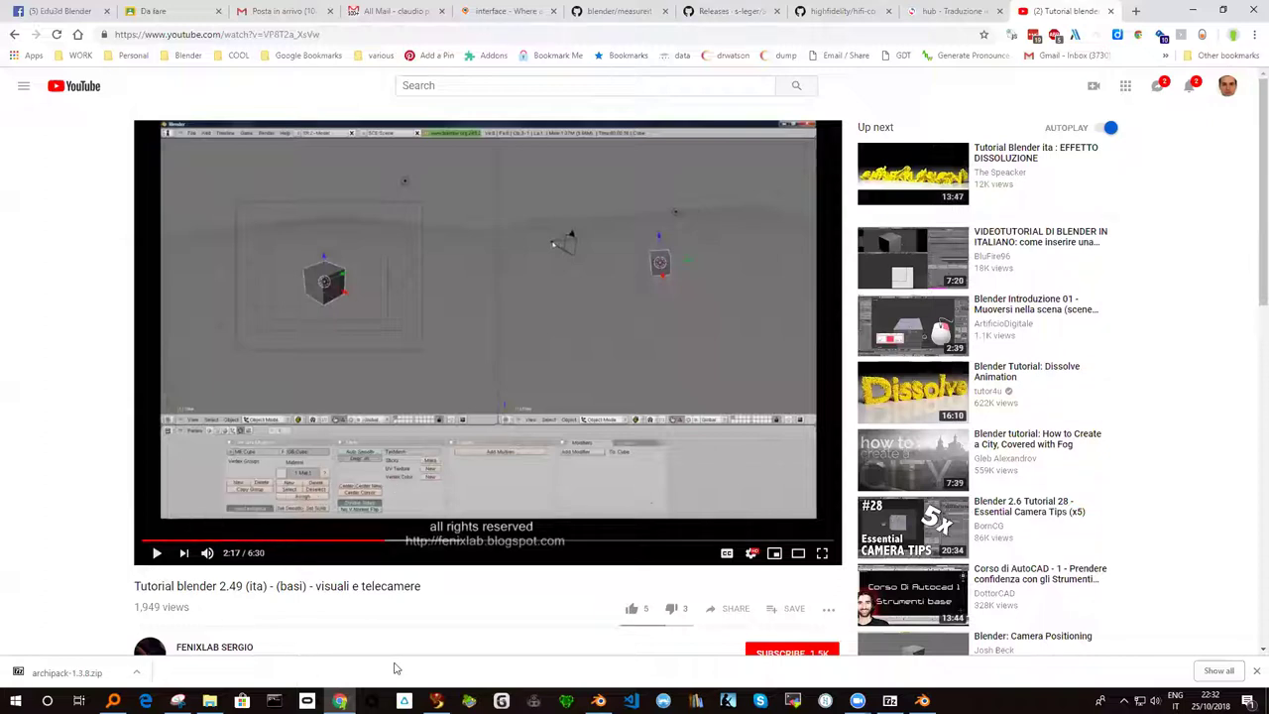
{"action": "left_click", "coordinate": [597, 700]}
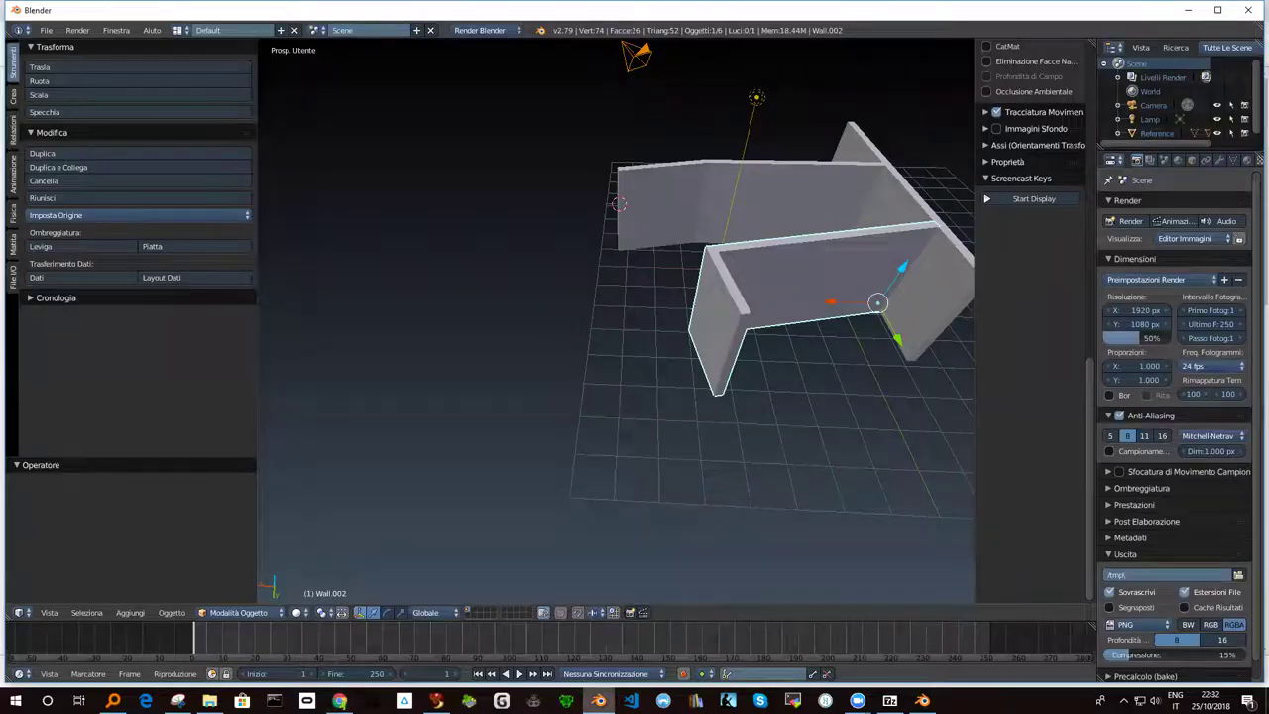
Step: Narrow the tool shelf, show the Sketchfab export options under File I/O, then minimize Blender
{"action": "left_click", "coordinate": [14, 103]}
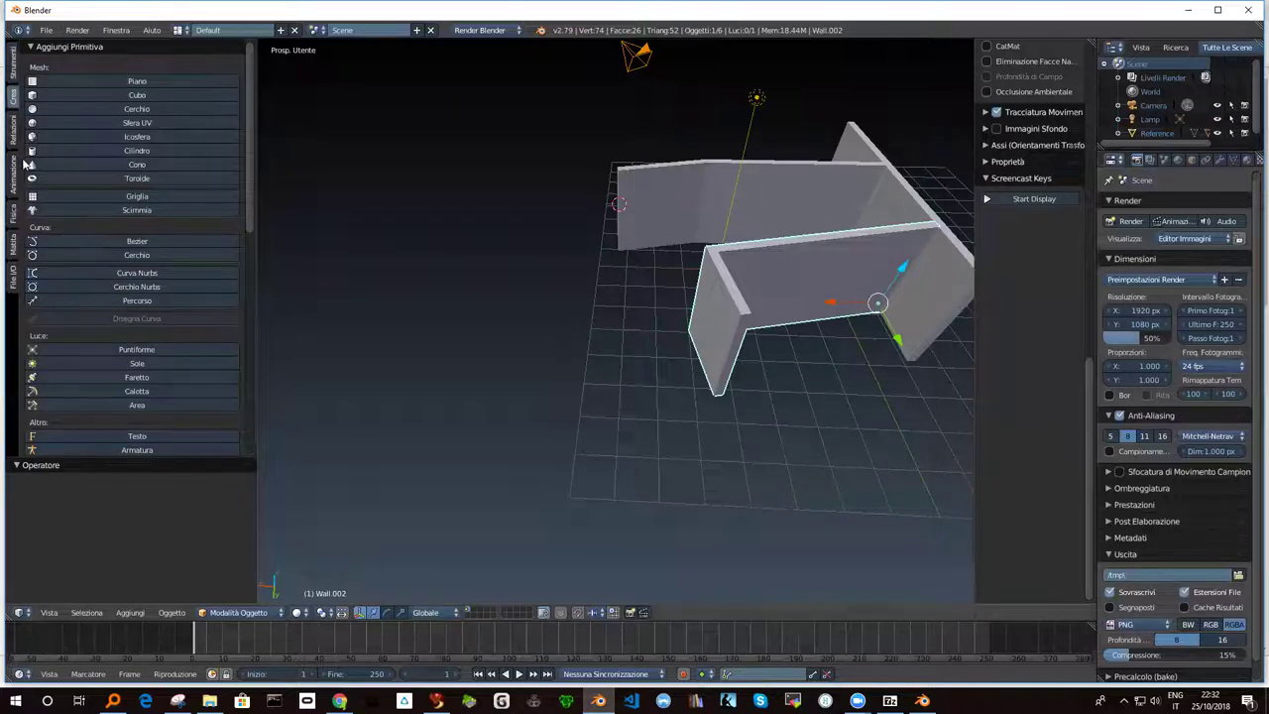
{"action": "left_click_drag", "start_coordinate": [252, 161], "coordinate": [165, 159]}
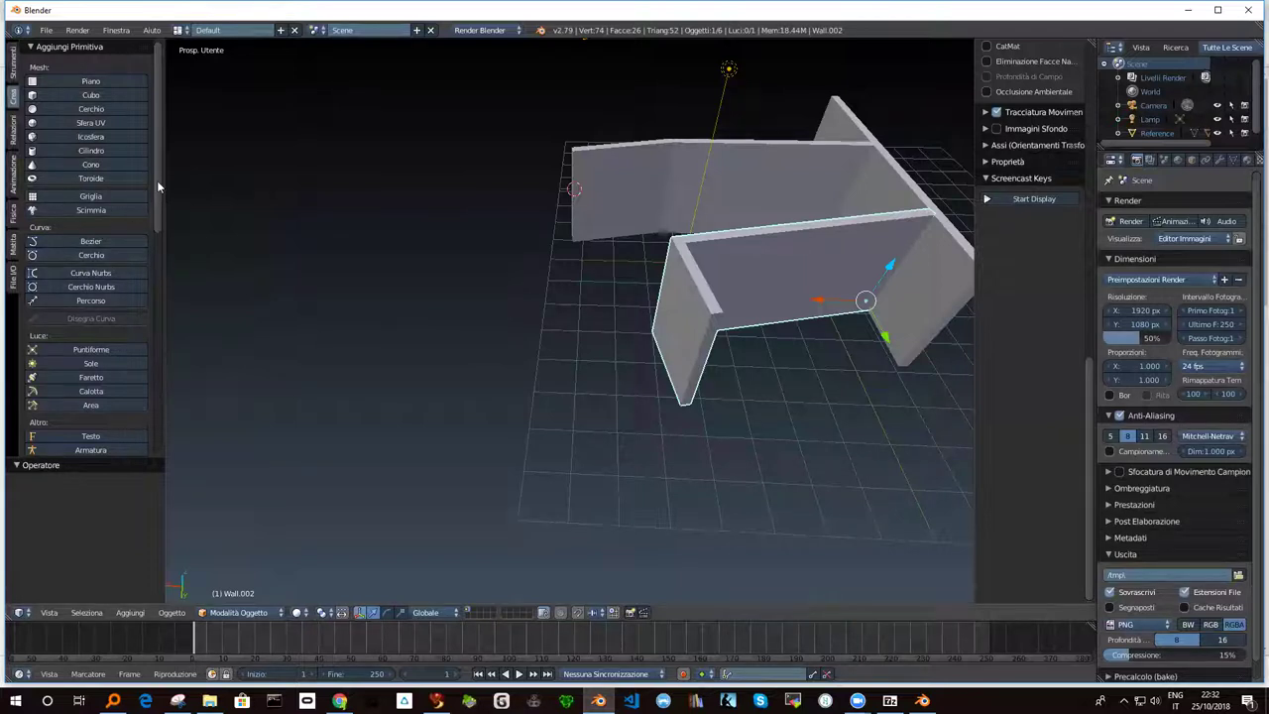
{"action": "left_click_drag", "start_coordinate": [156, 180], "coordinate": [145, 404]}
{"action": "scroll", "coordinate": [145, 404], "scroll_direction": "down", "scroll_amount": 2}
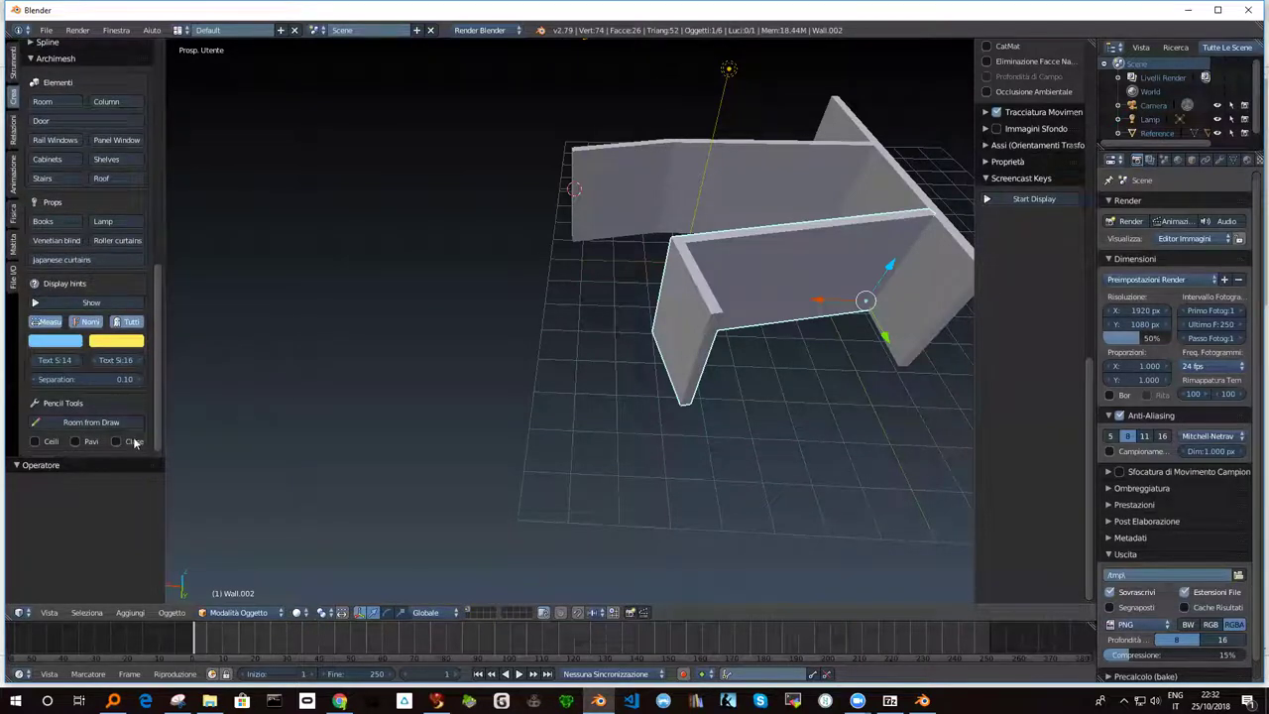
{"action": "left_click", "coordinate": [14, 282]}
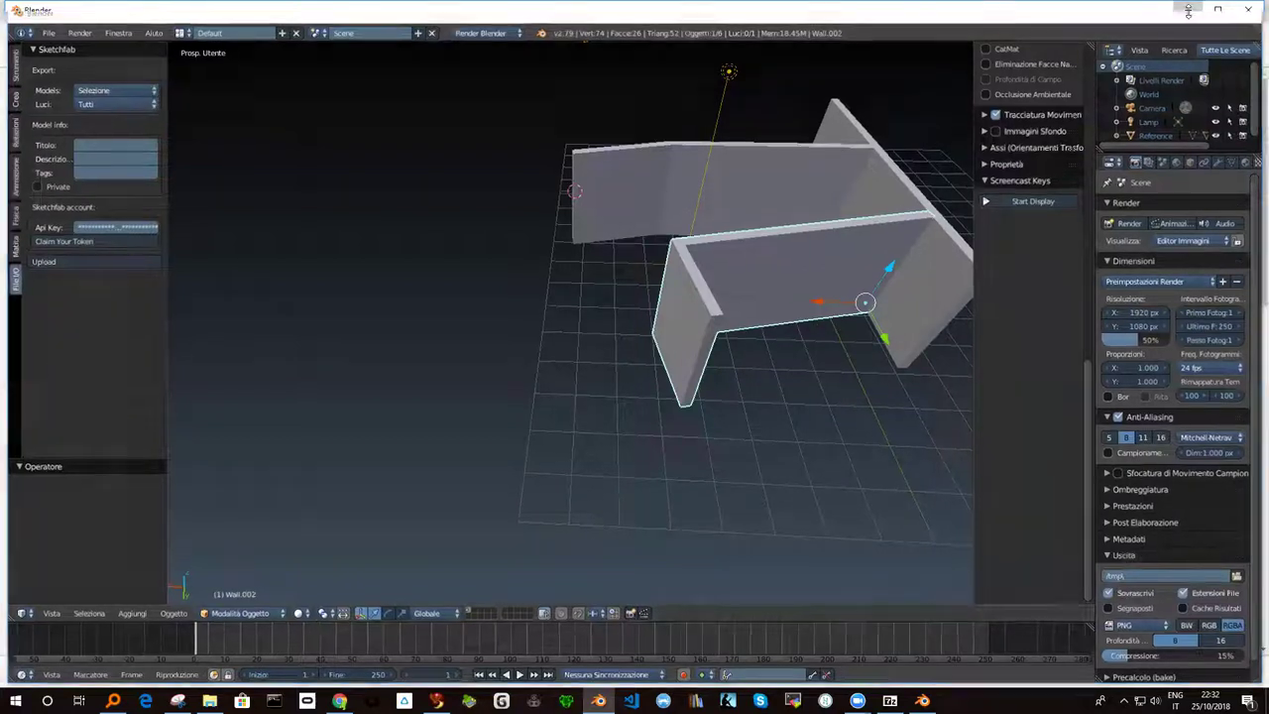
{"action": "left_click", "coordinate": [1189, 11]}
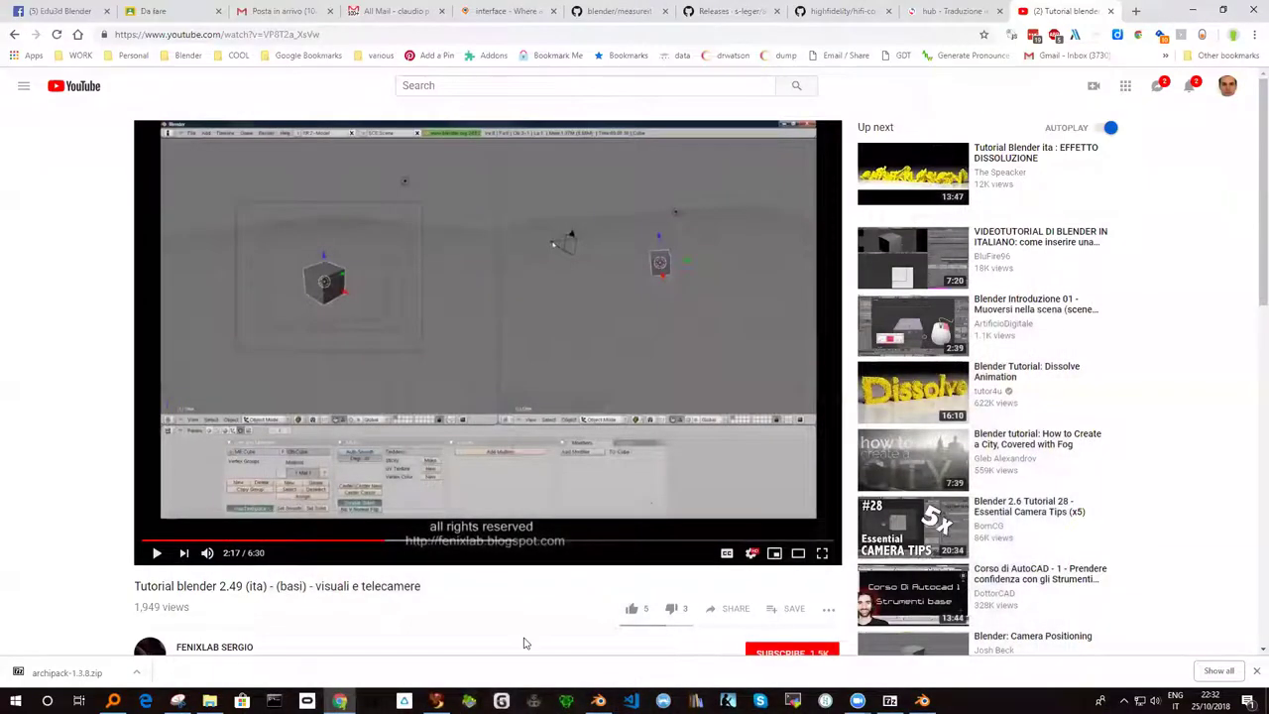
Step: Bring the Firestorm Viewer, standing in the Edu3d region, to the front
{"action": "left_click", "coordinate": [436, 700]}
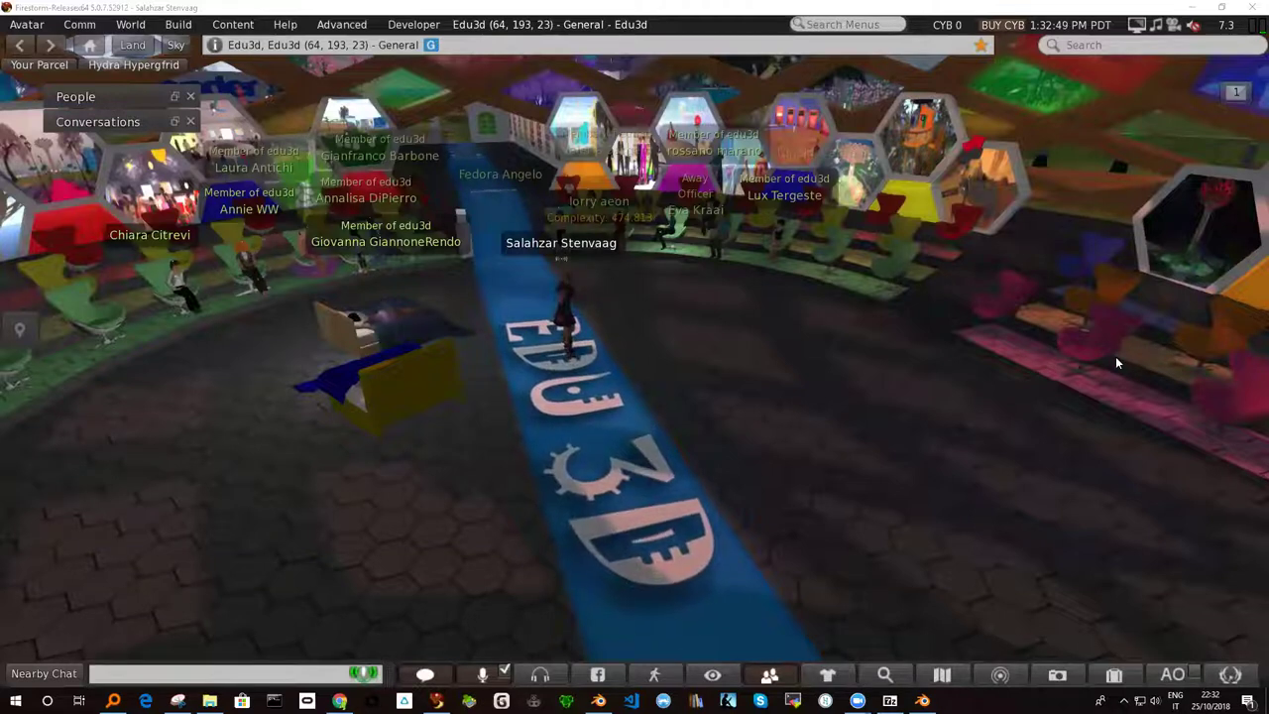
Step: Open the World Map and mark the Edu3d, LowPoly and Archiland regions
{"action": "left_click", "coordinate": [942, 675]}
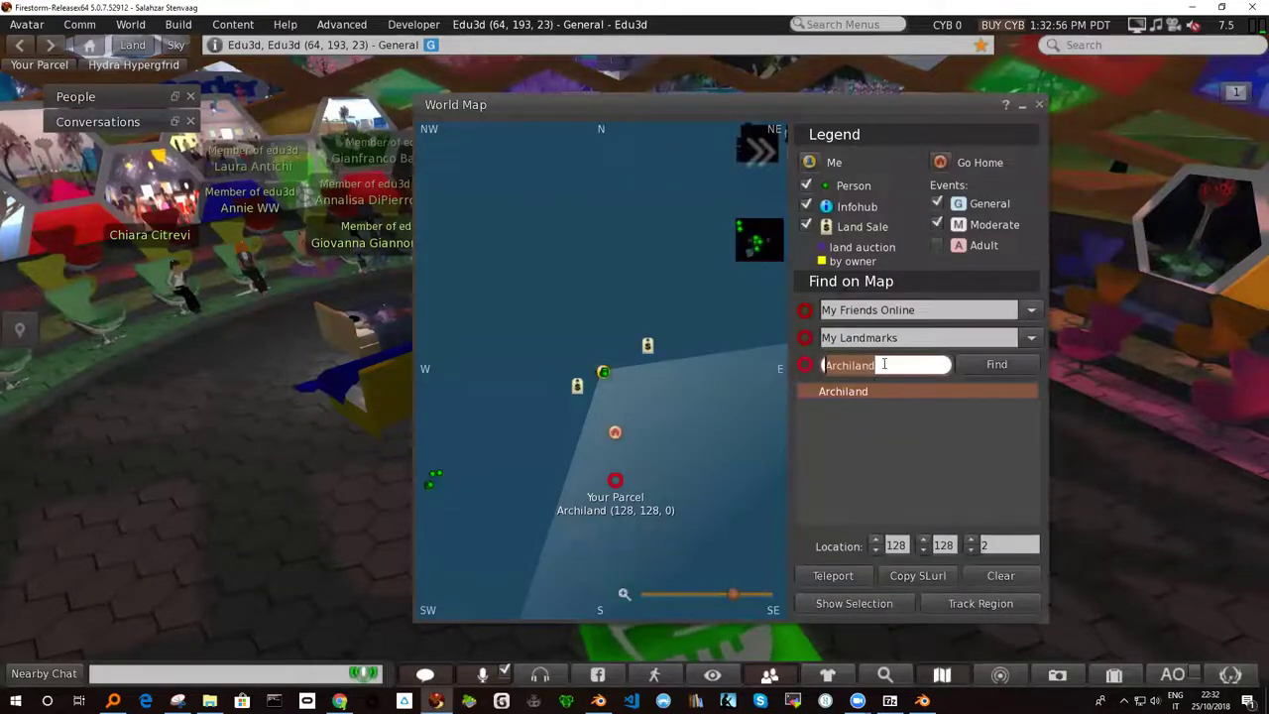
{"action": "scroll", "coordinate": [606, 361], "scroll_direction": "down", "scroll_amount": 2}
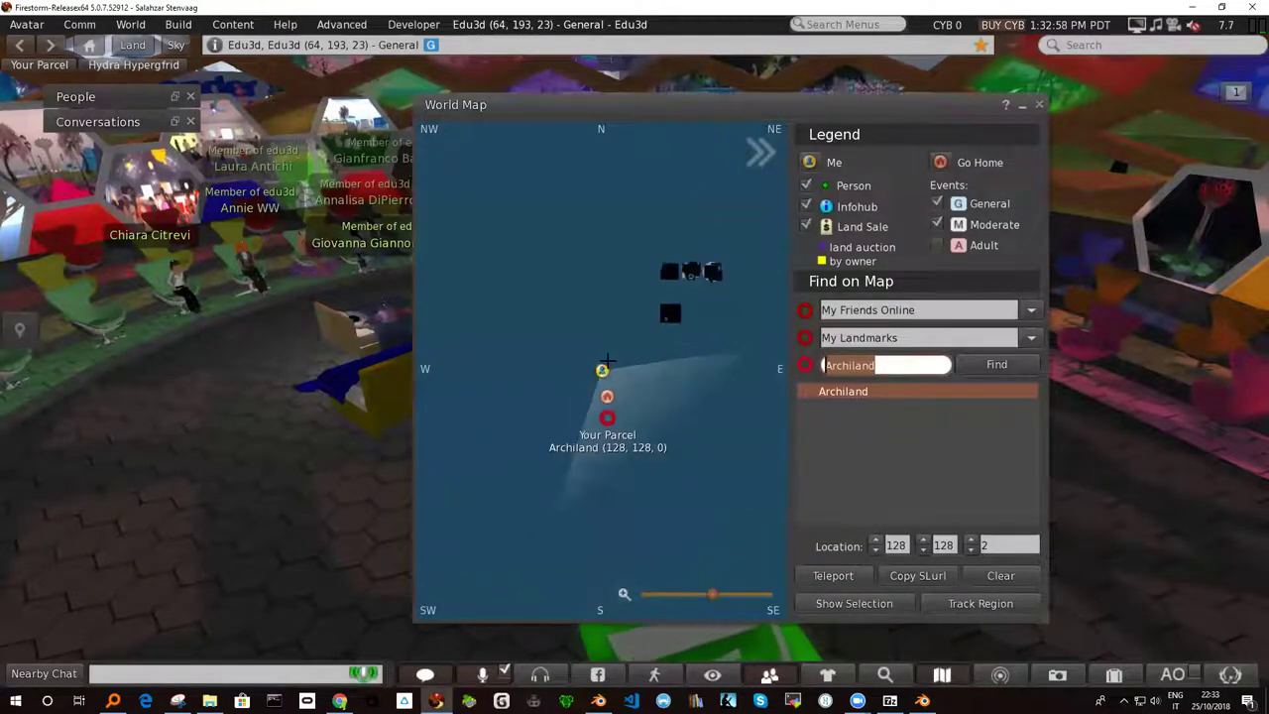
{"action": "scroll", "coordinate": [606, 361], "scroll_direction": "up", "scroll_amount": 2}
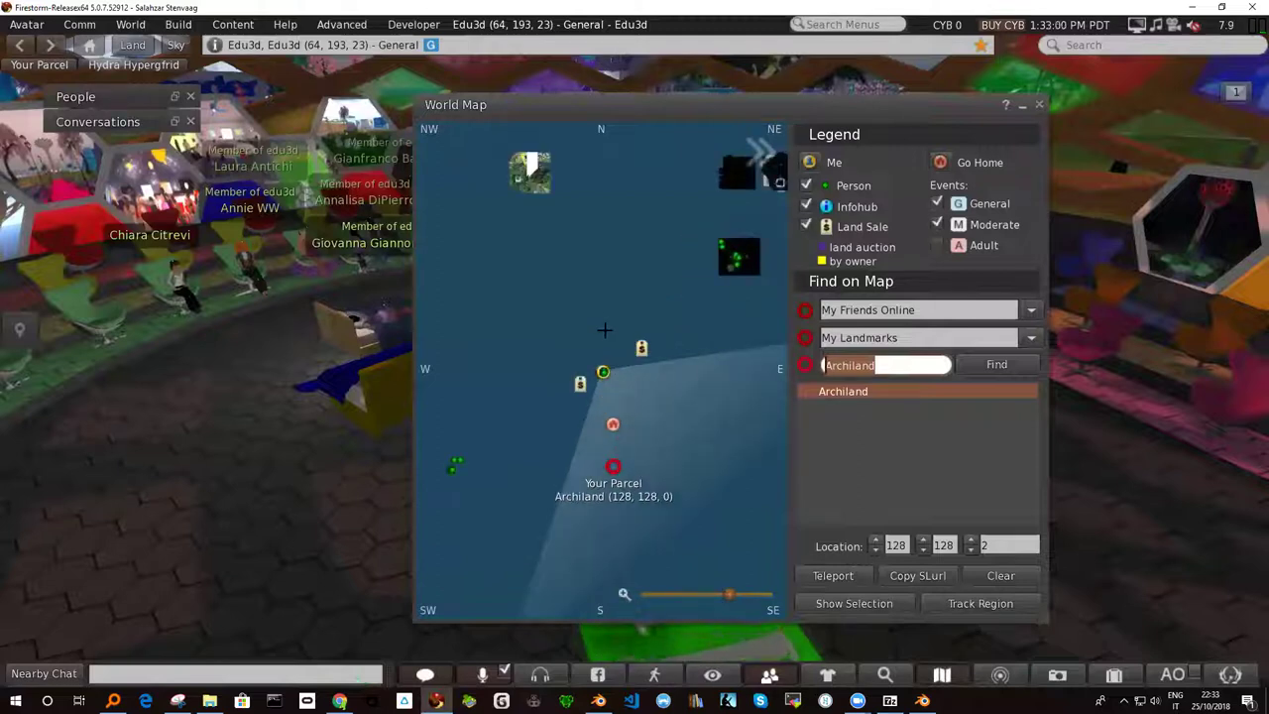
{"action": "scroll", "coordinate": [598, 317], "scroll_direction": "up", "scroll_amount": 2}
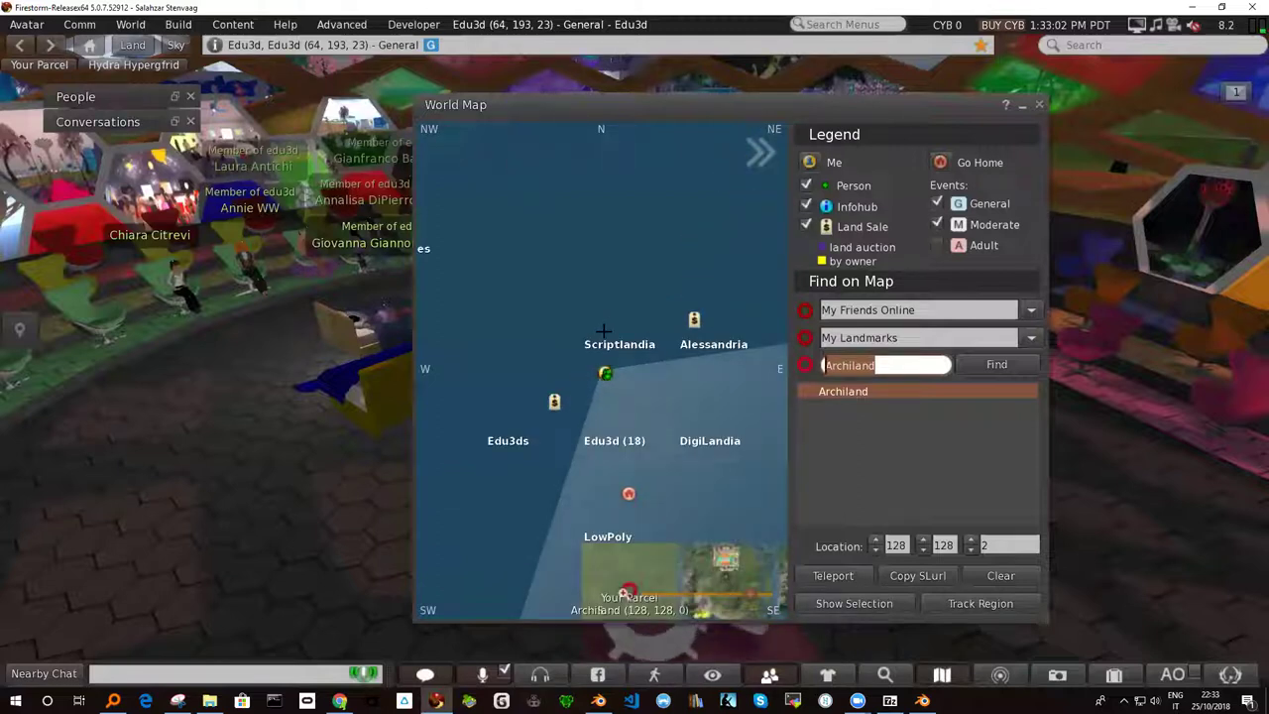
{"action": "scroll", "coordinate": [626, 397], "scroll_direction": "down", "scroll_amount": 2}
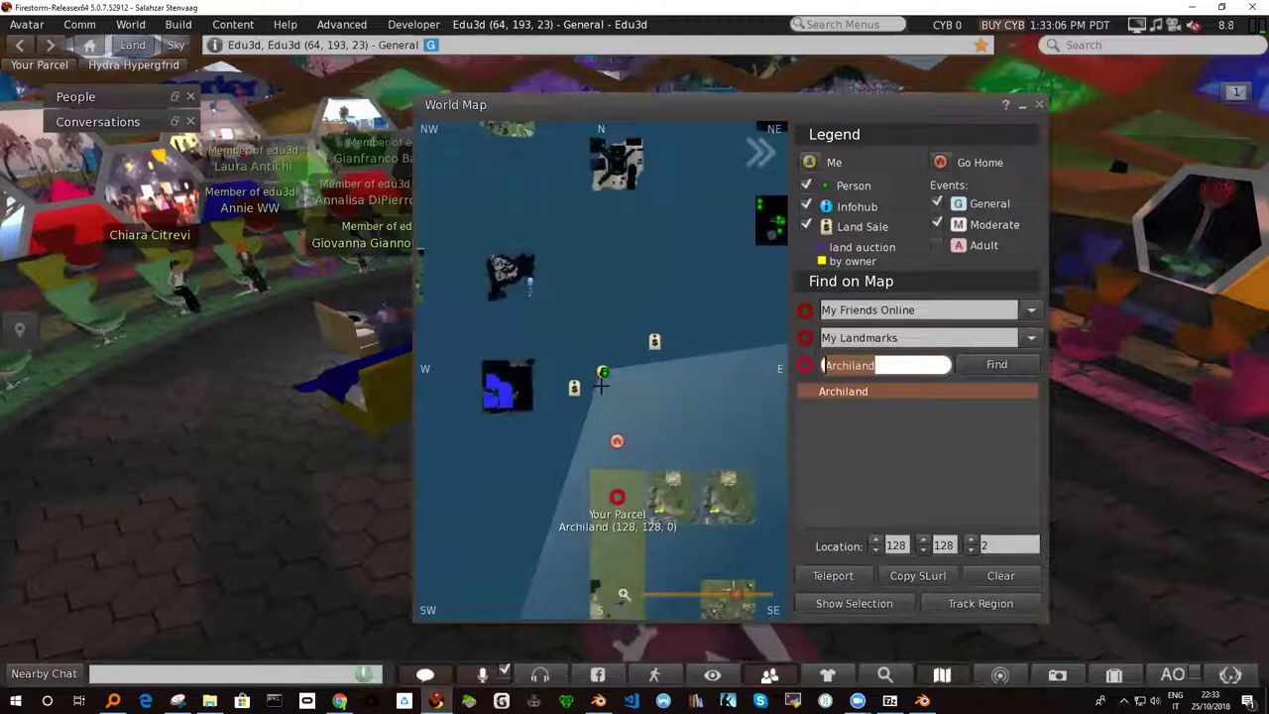
{"action": "left_click", "coordinate": [615, 378]}
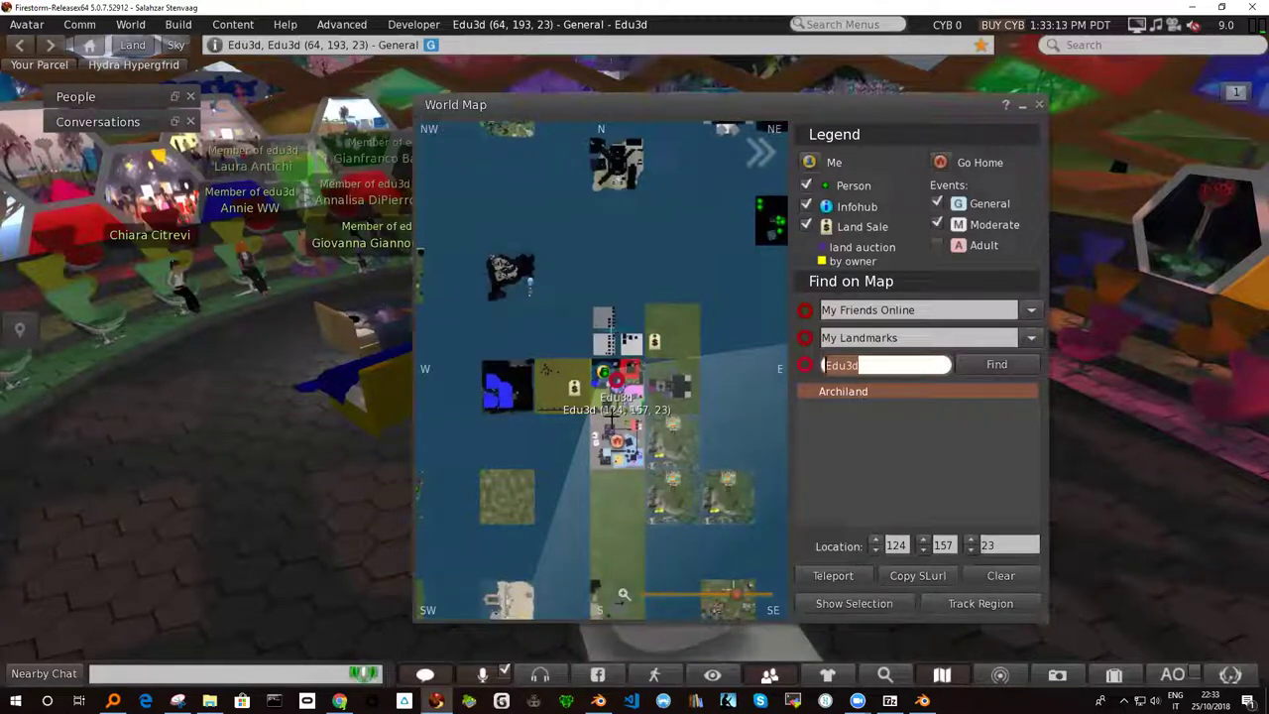
{"action": "left_click", "coordinate": [608, 432]}
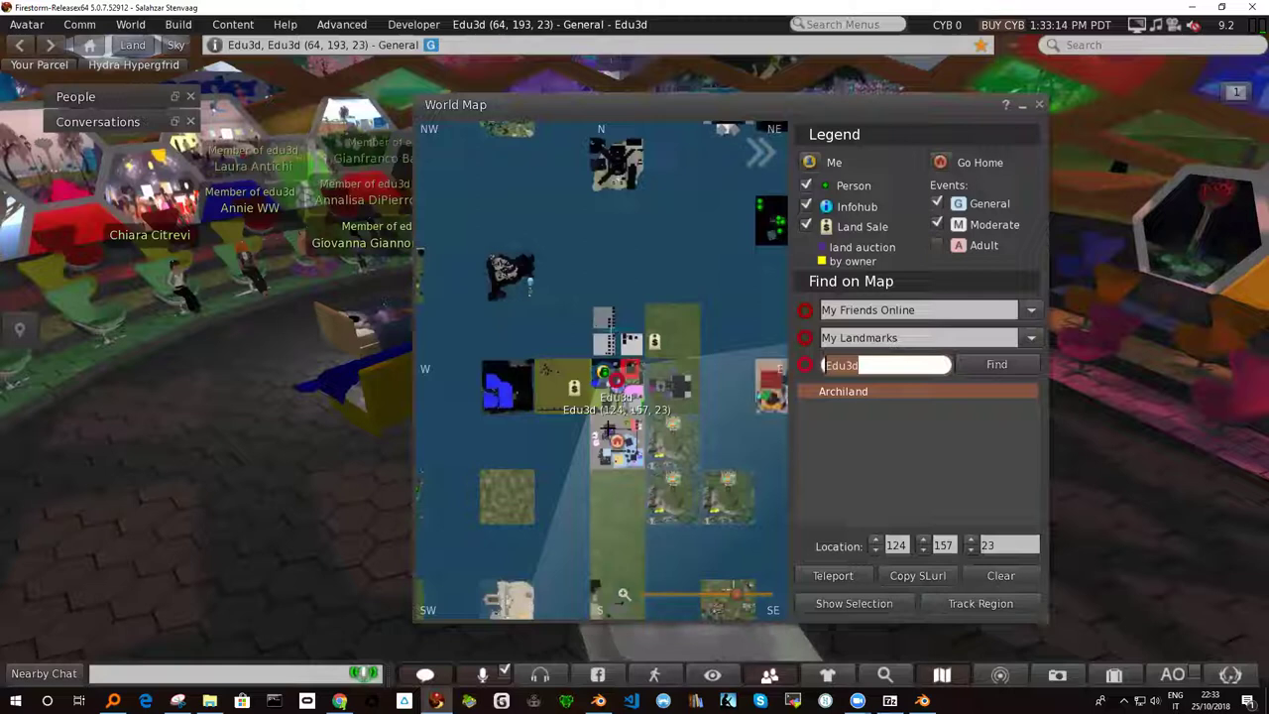
{"action": "left_click", "coordinate": [617, 492]}
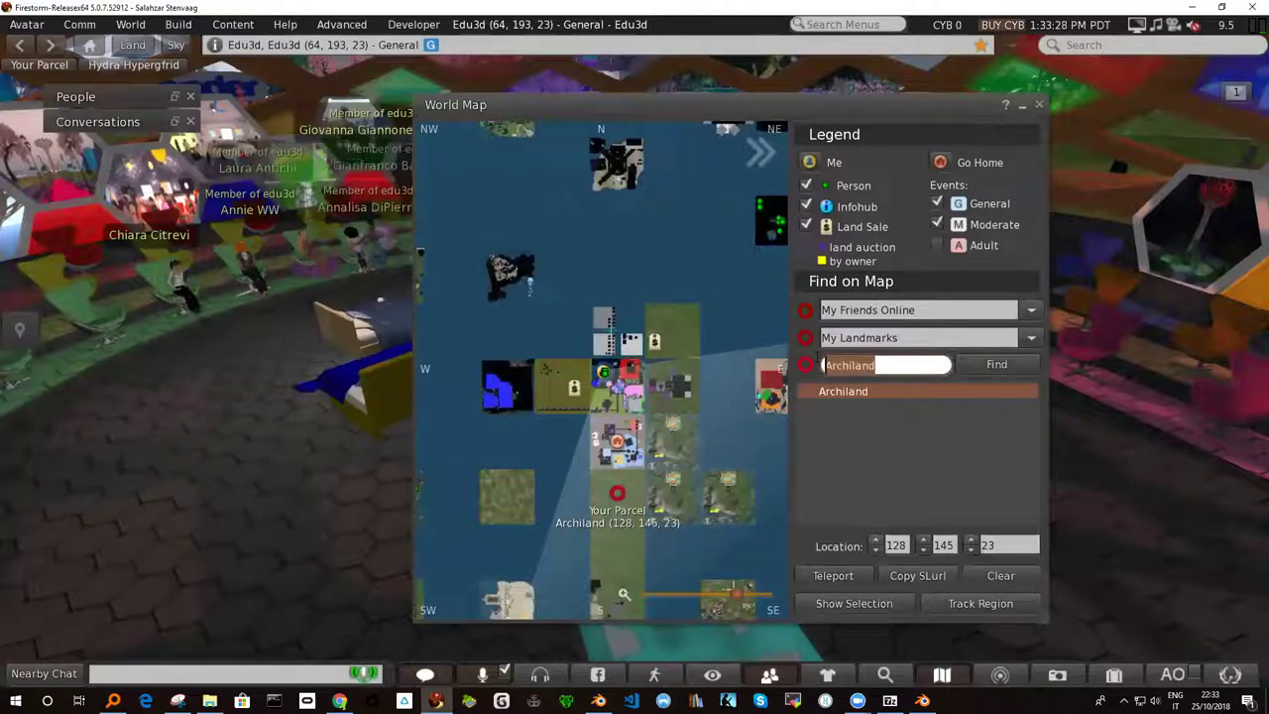
Step: Search the map for Archiland, locating it at 128, 128, 2
{"action": "type", "text": "Archiland"}
{"action": "key", "text": "Return"}
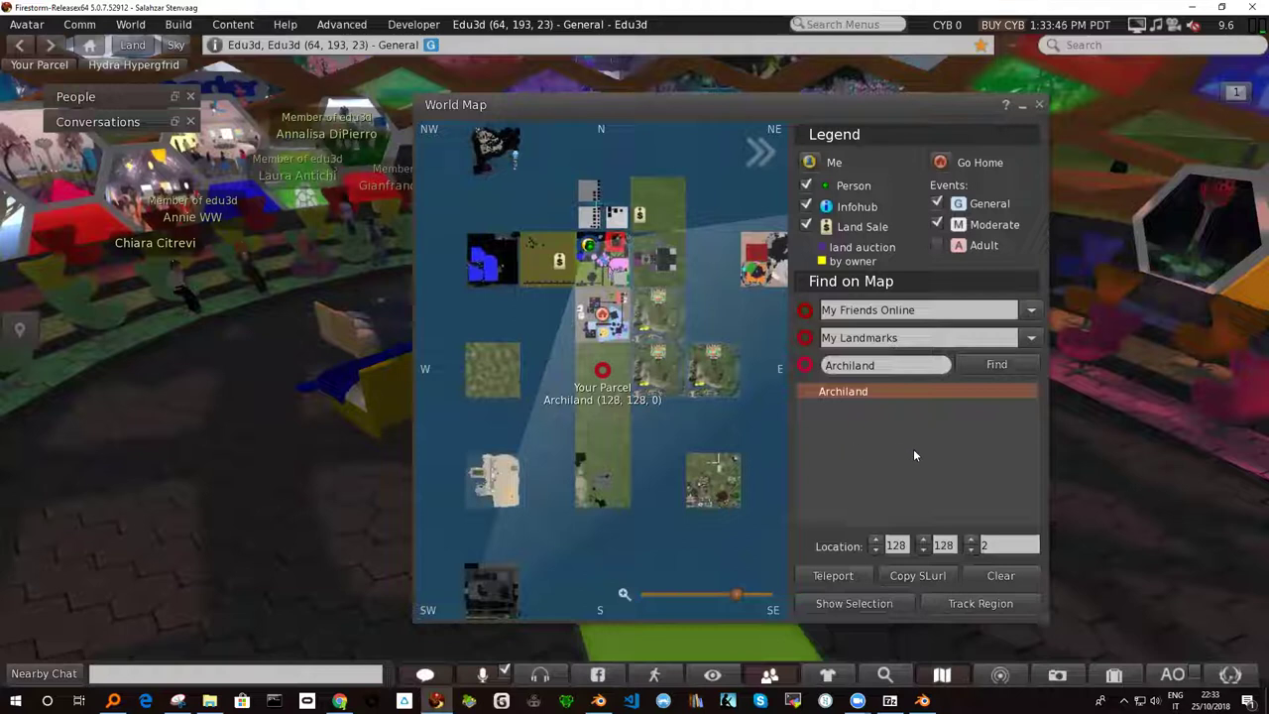
{"action": "left_click", "coordinate": [885, 372]}
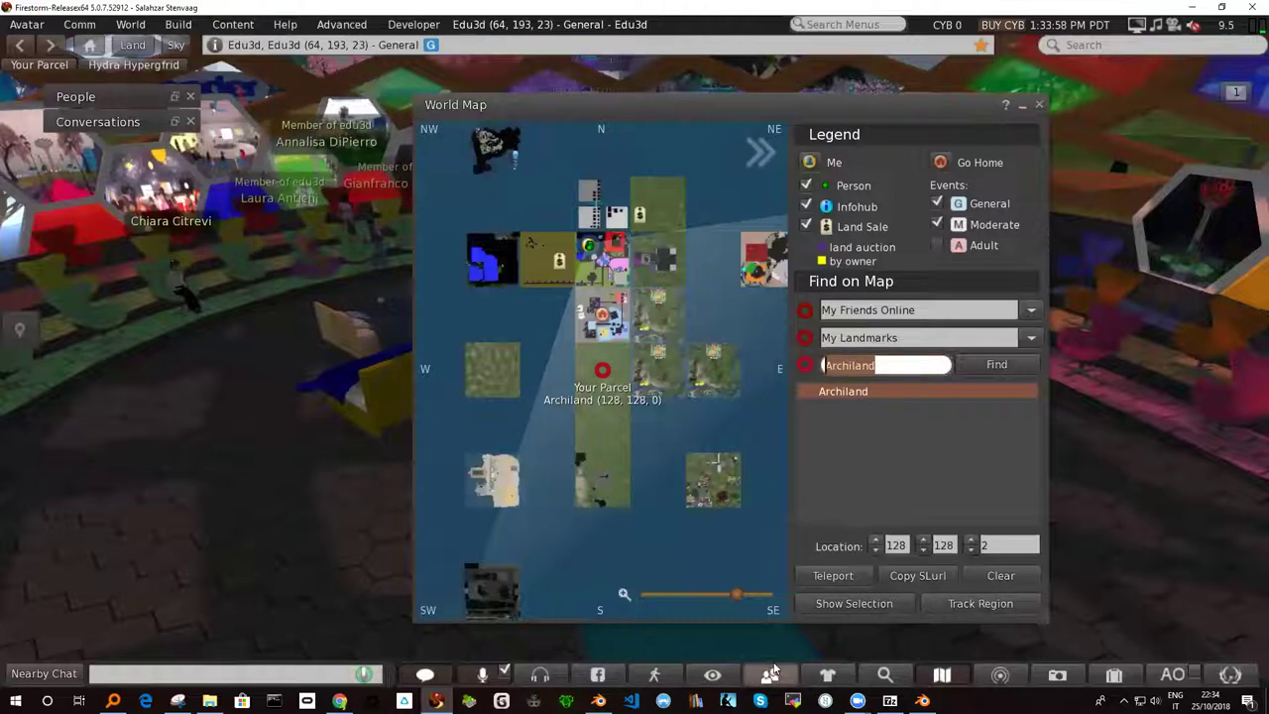
Step: Dismiss the nearby people list and teleport the avatar to Archiland from the World Map
{"action": "left_click", "coordinate": [770, 673]}
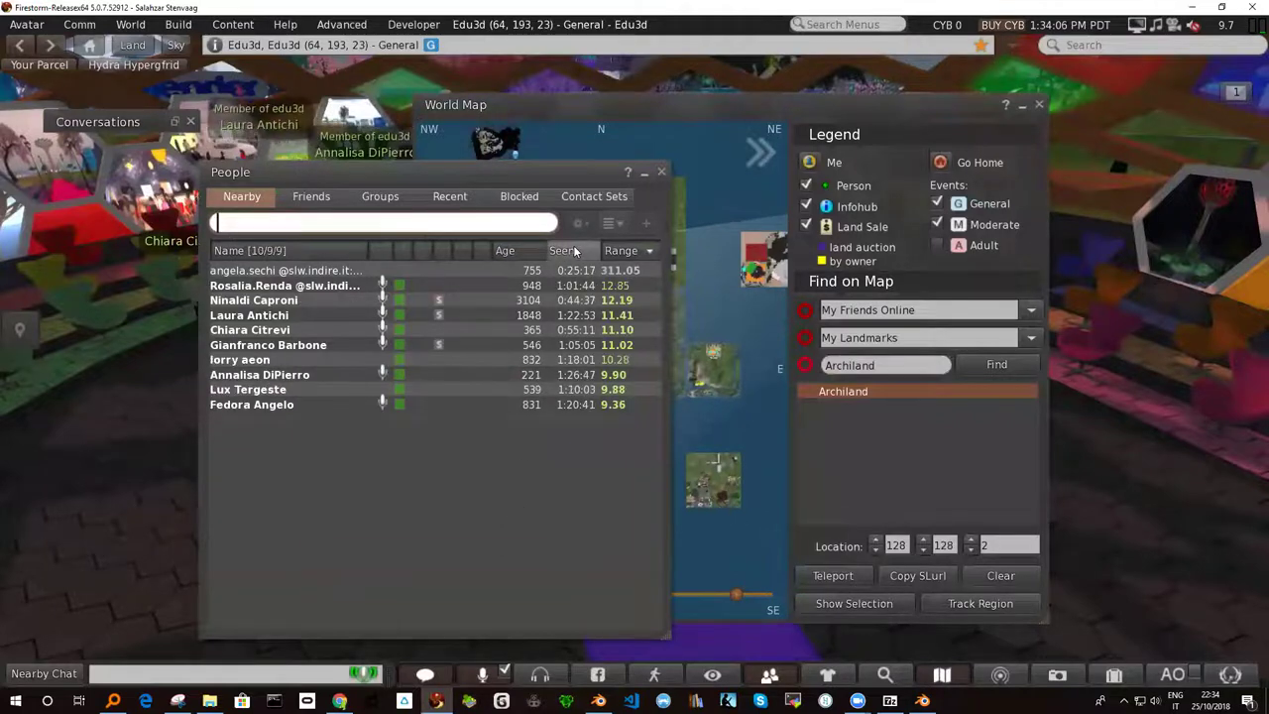
{"action": "left_click", "coordinate": [646, 174]}
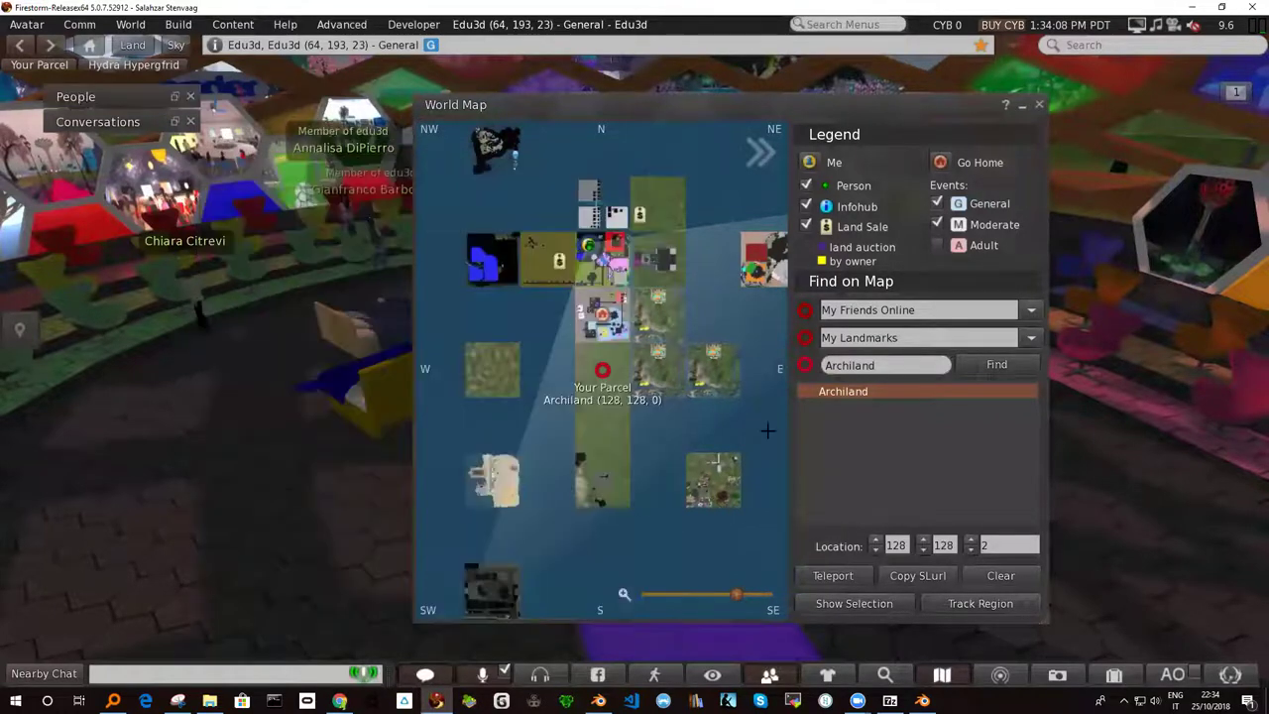
{"action": "left_click", "coordinate": [832, 575]}
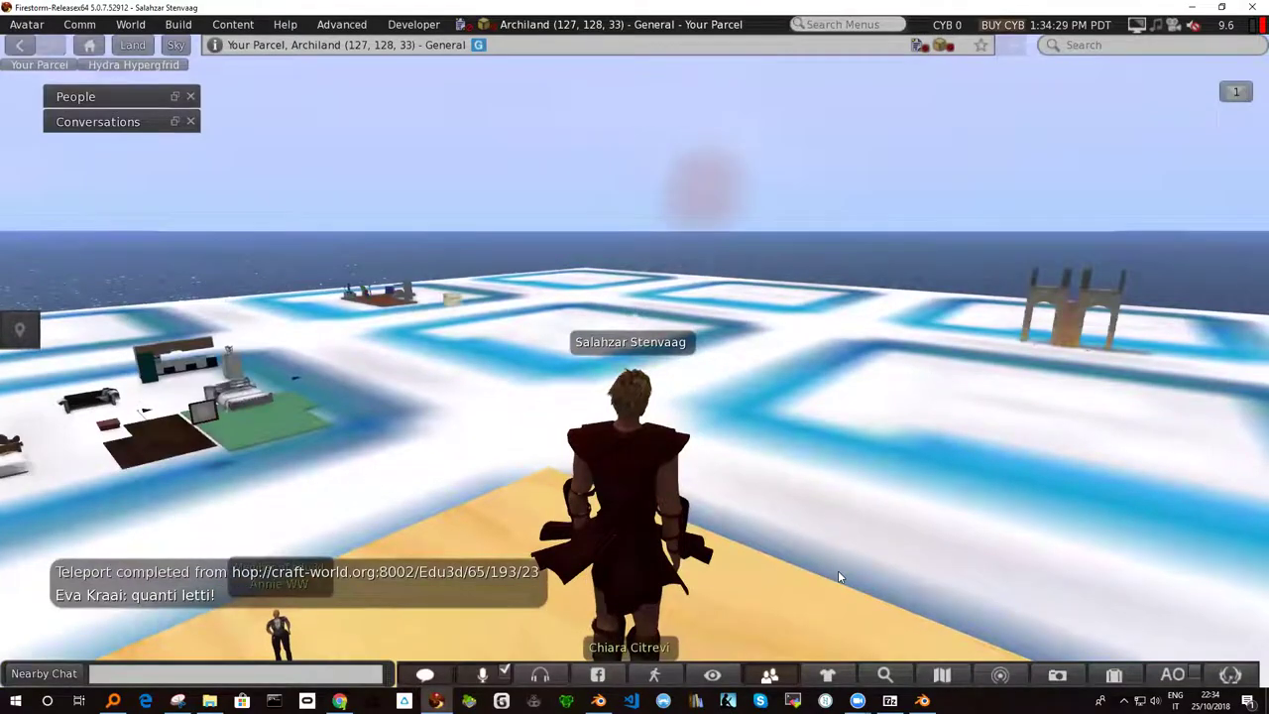
Step: Switch to the browser and load the craft-world.org home page
{"action": "key", "text": "alt+Tab"}
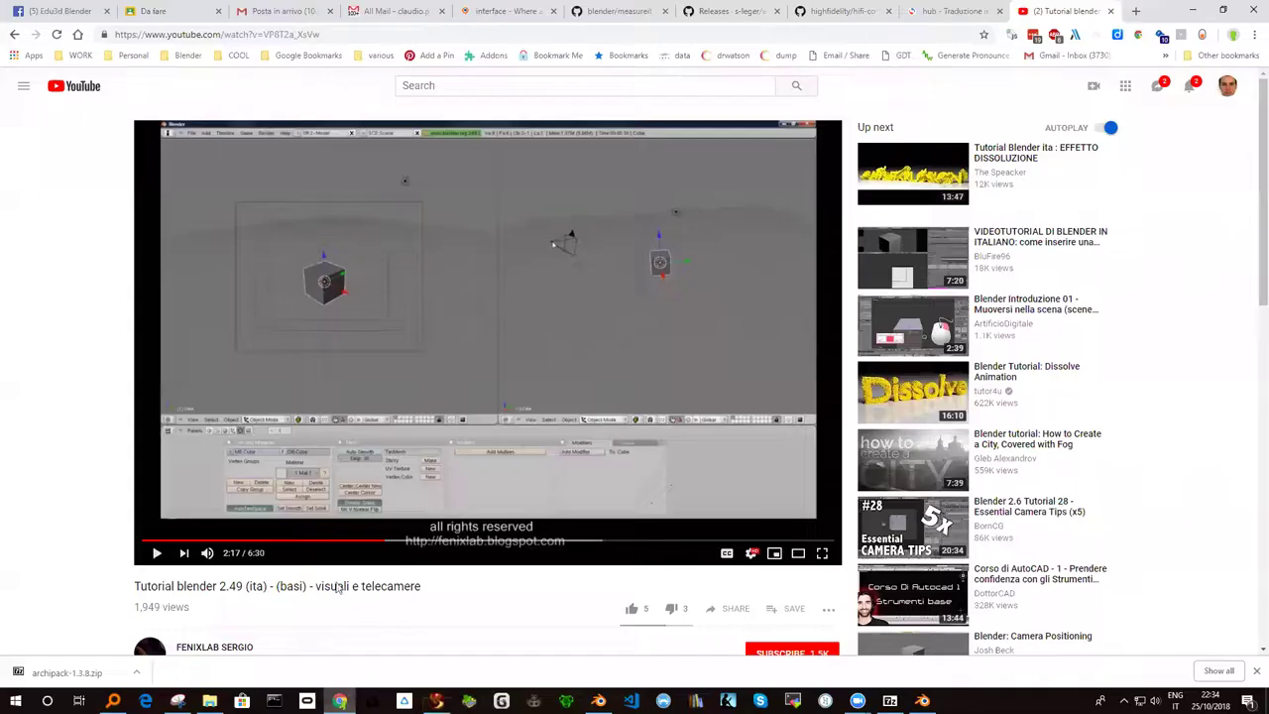
{"action": "left_click", "coordinate": [334, 37]}
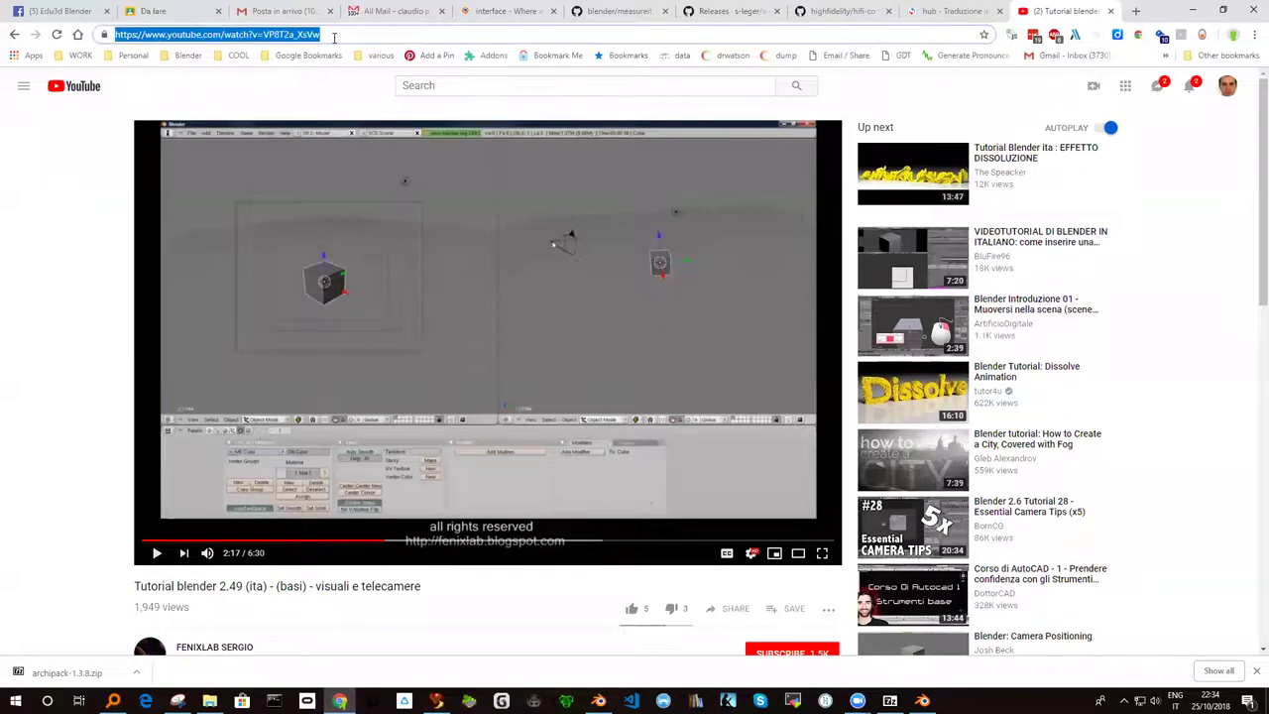
{"action": "type", "text": "craft-world.org"}
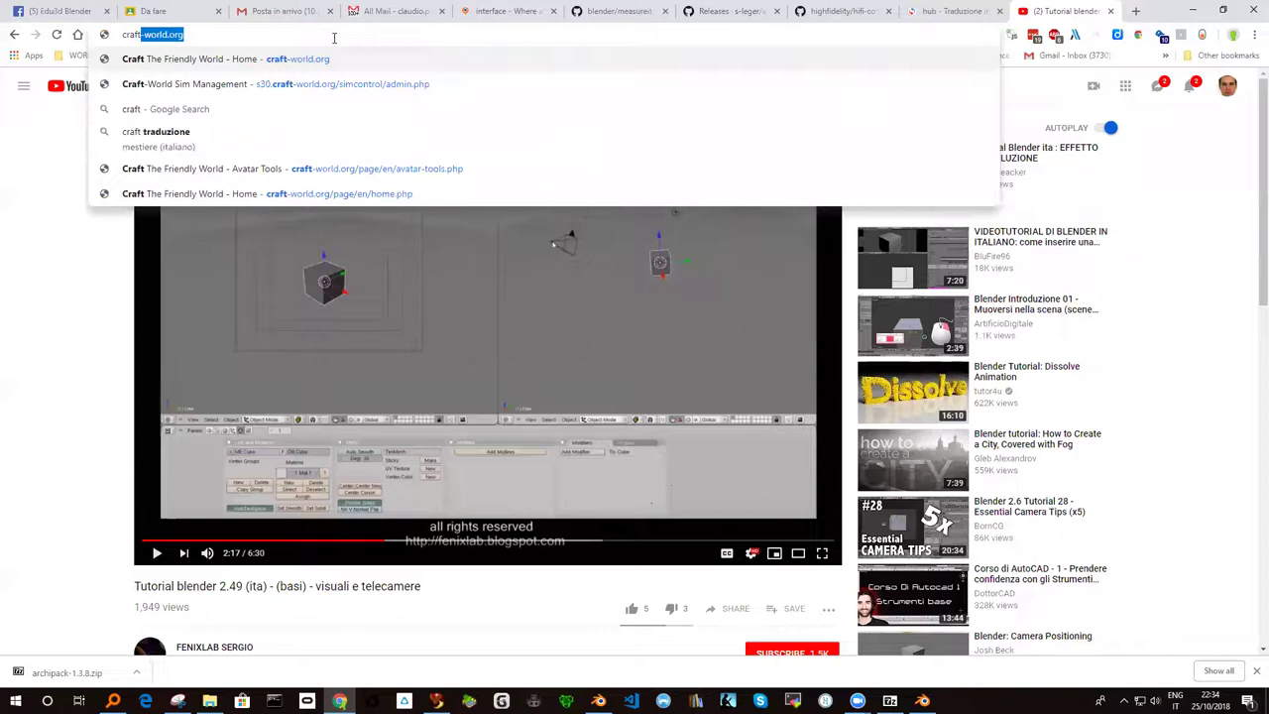
{"action": "key", "text": "Down"}
{"action": "key", "text": "Up"}
{"action": "key", "text": "Return"}
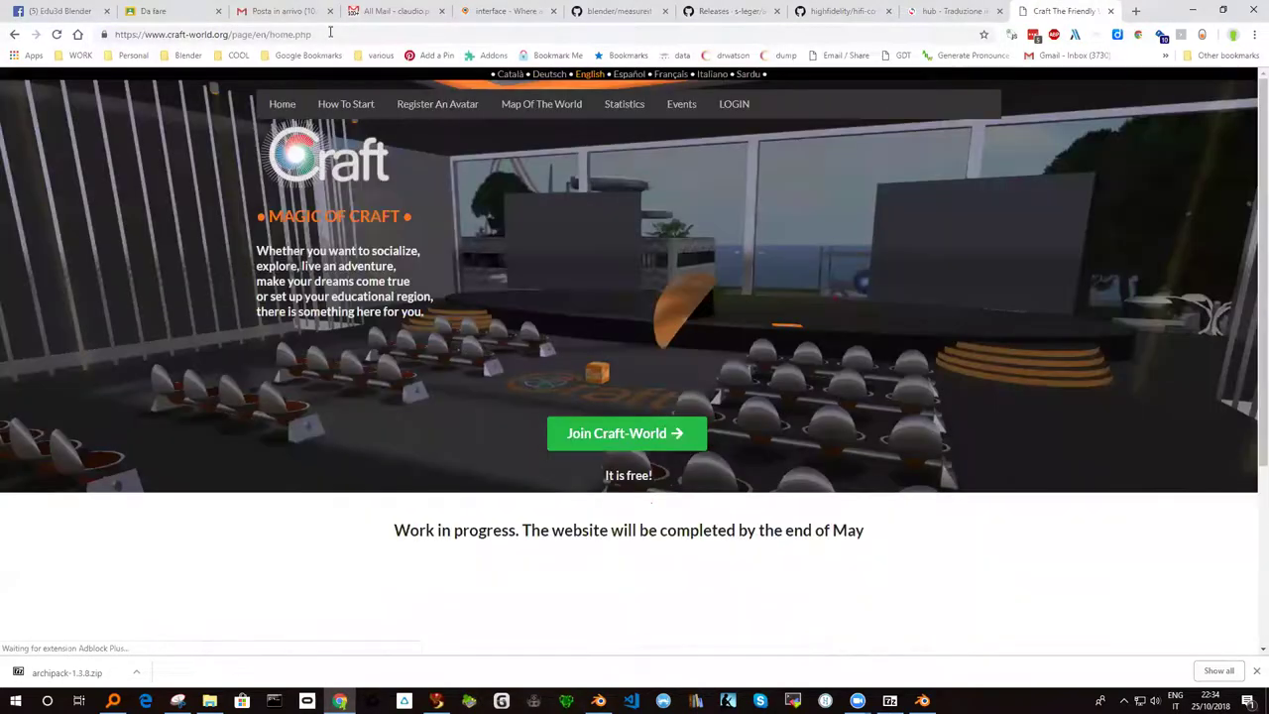
{"action": "left_click", "coordinate": [280, 37]}
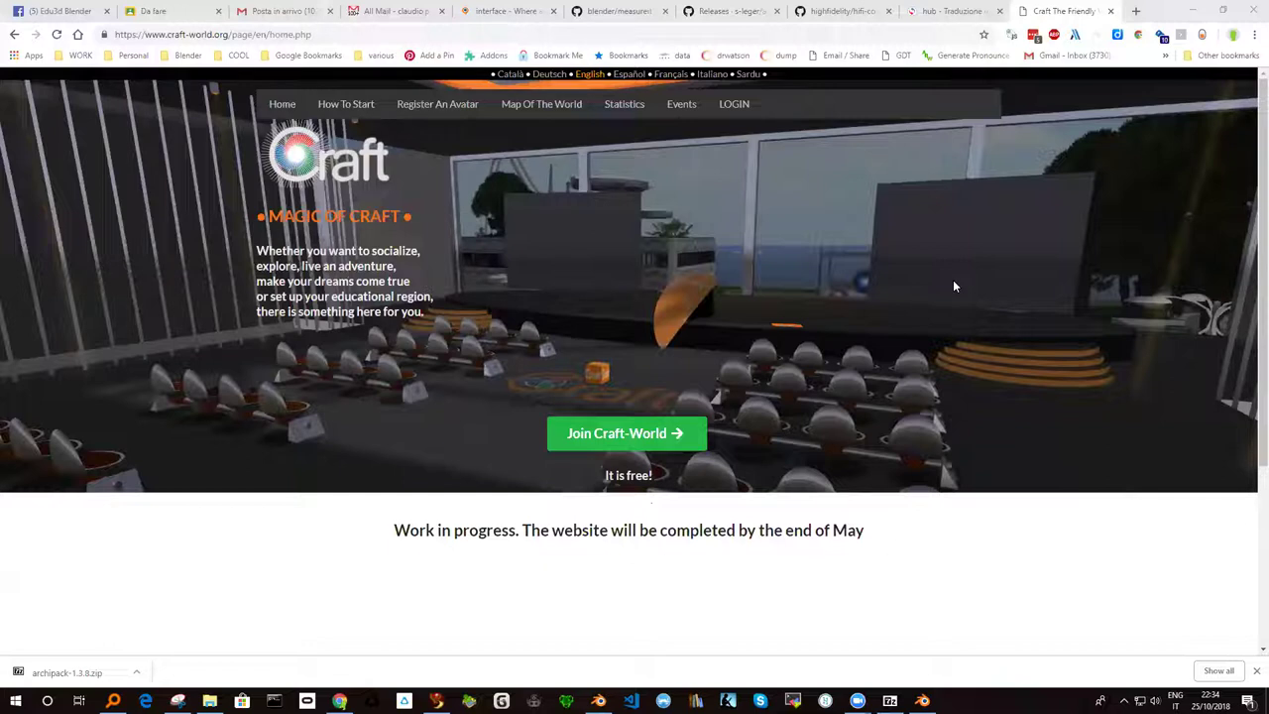
Step: Go through LOGIN to the Register An Avatar form and scroll down it
{"action": "left_click", "coordinate": [738, 109]}
{"action": "left_click", "coordinate": [464, 104]}
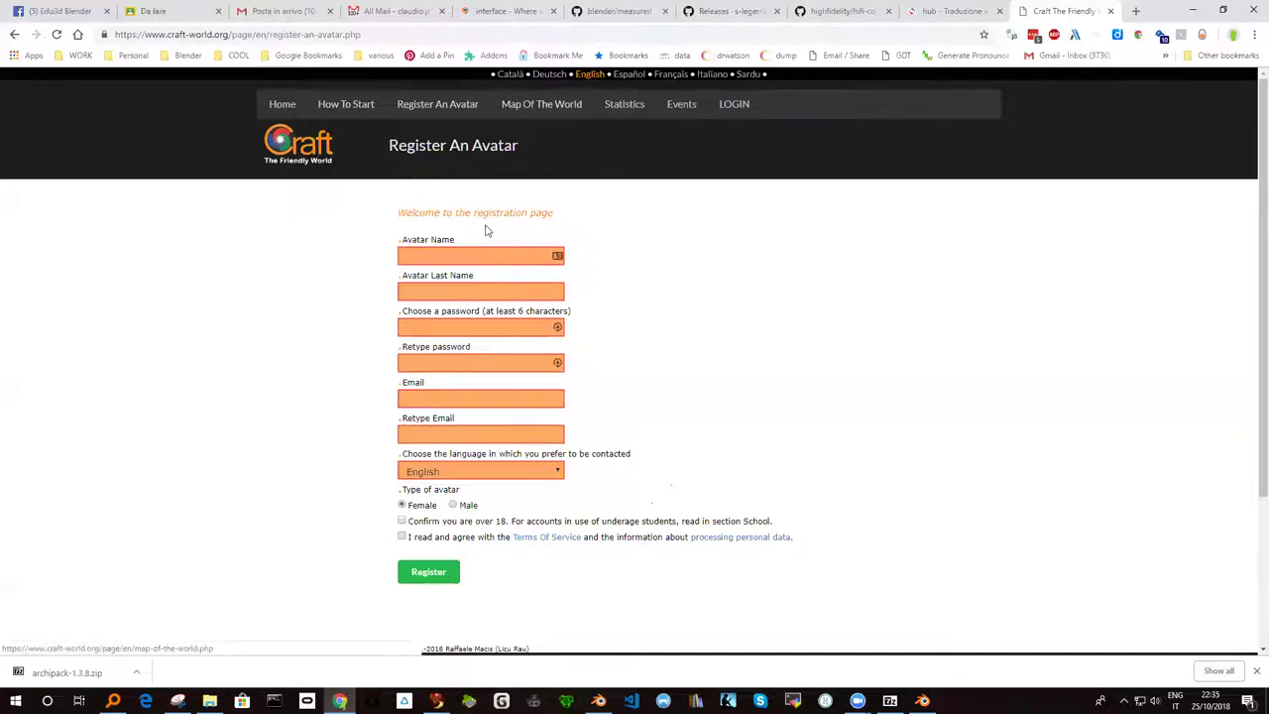
{"action": "scroll", "coordinate": [422, 454], "scroll_direction": "down", "scroll_amount": 2}
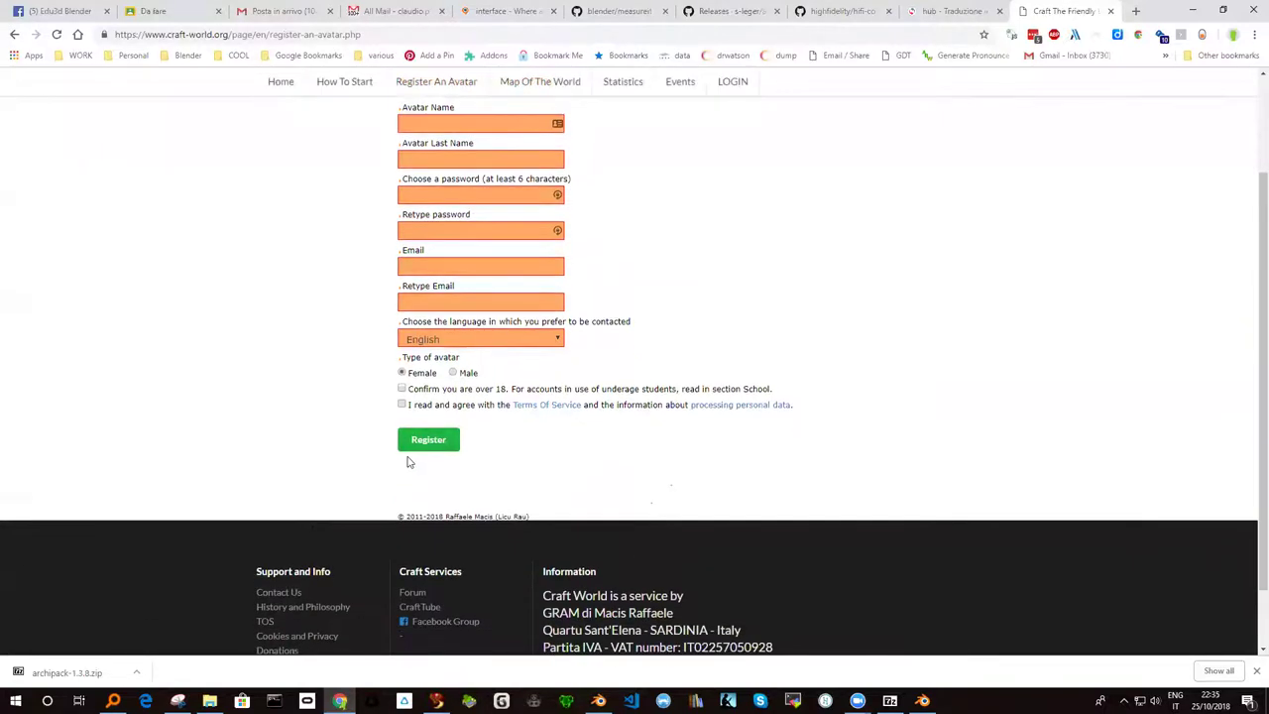
{"action": "left_click", "coordinate": [348, 37]}
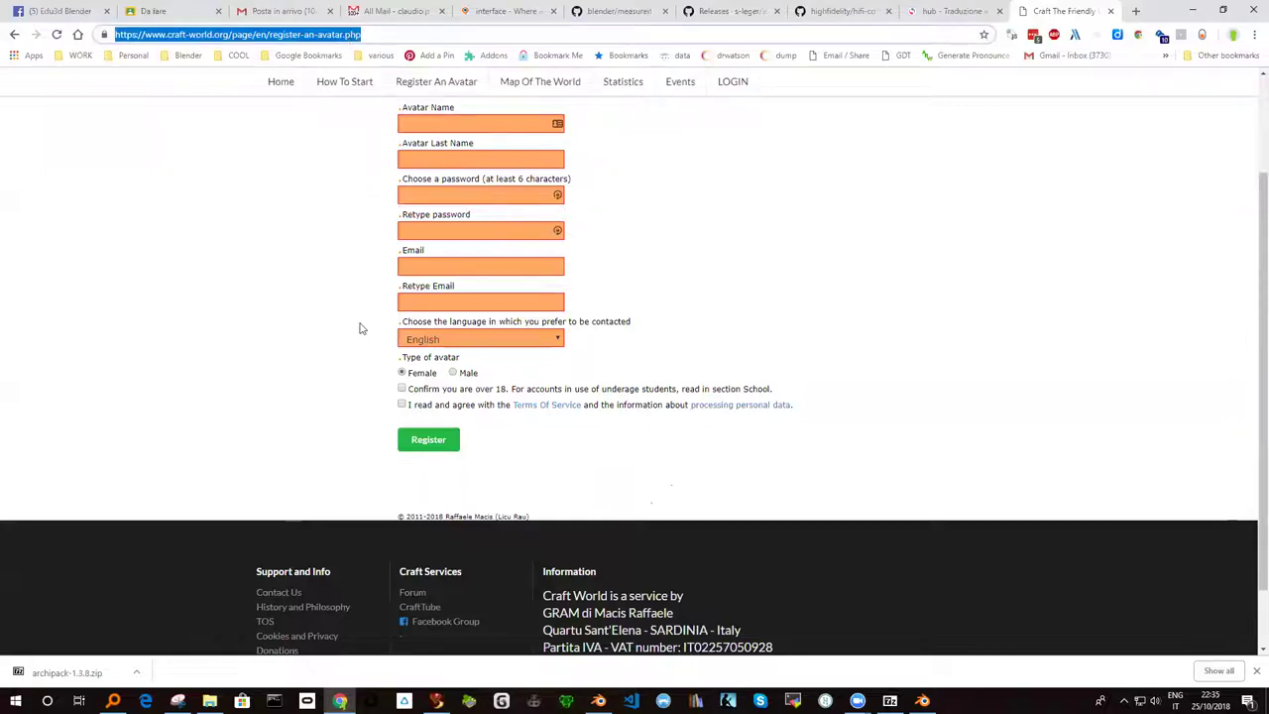
Step: Search the web for 'firestorm' and open the first result
{"action": "type", "text": "fire"}
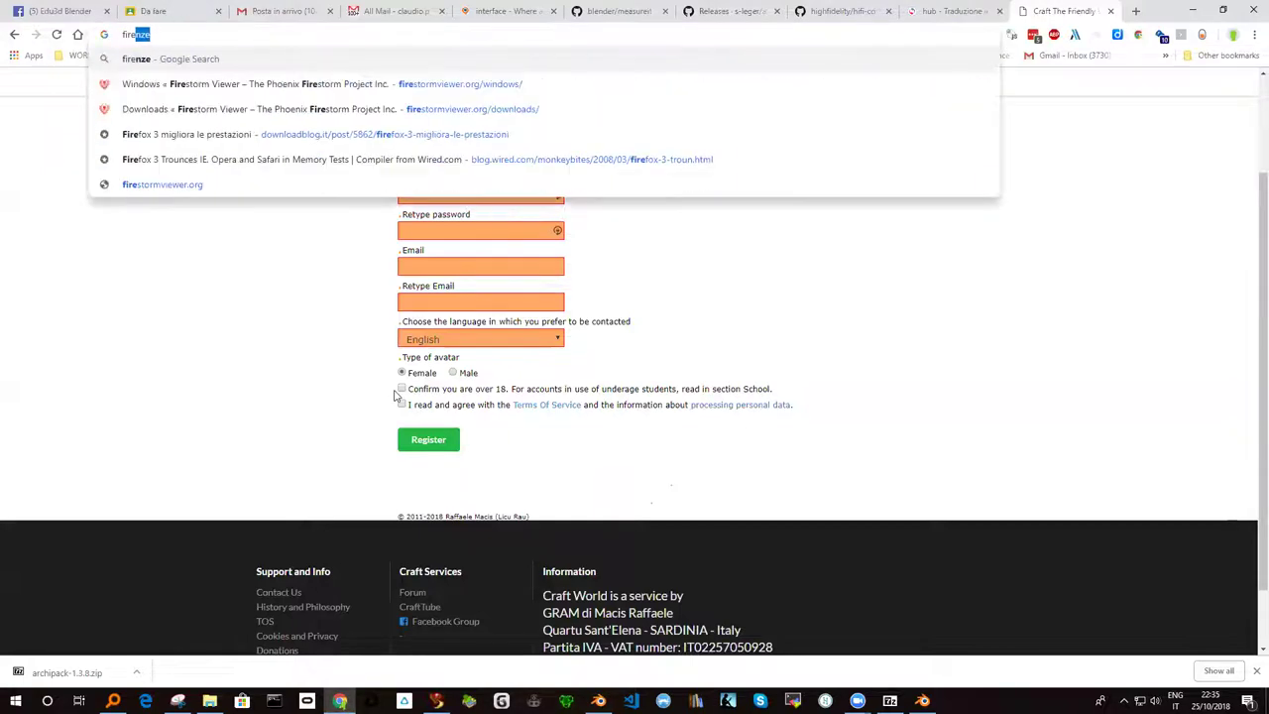
{"action": "type", "text": "f"}
{"action": "key", "text": "BackSpace"}
{"action": "key", "text": "BackSpace"}
{"action": "type", "text": "storm"}
{"action": "key", "text": "Return"}
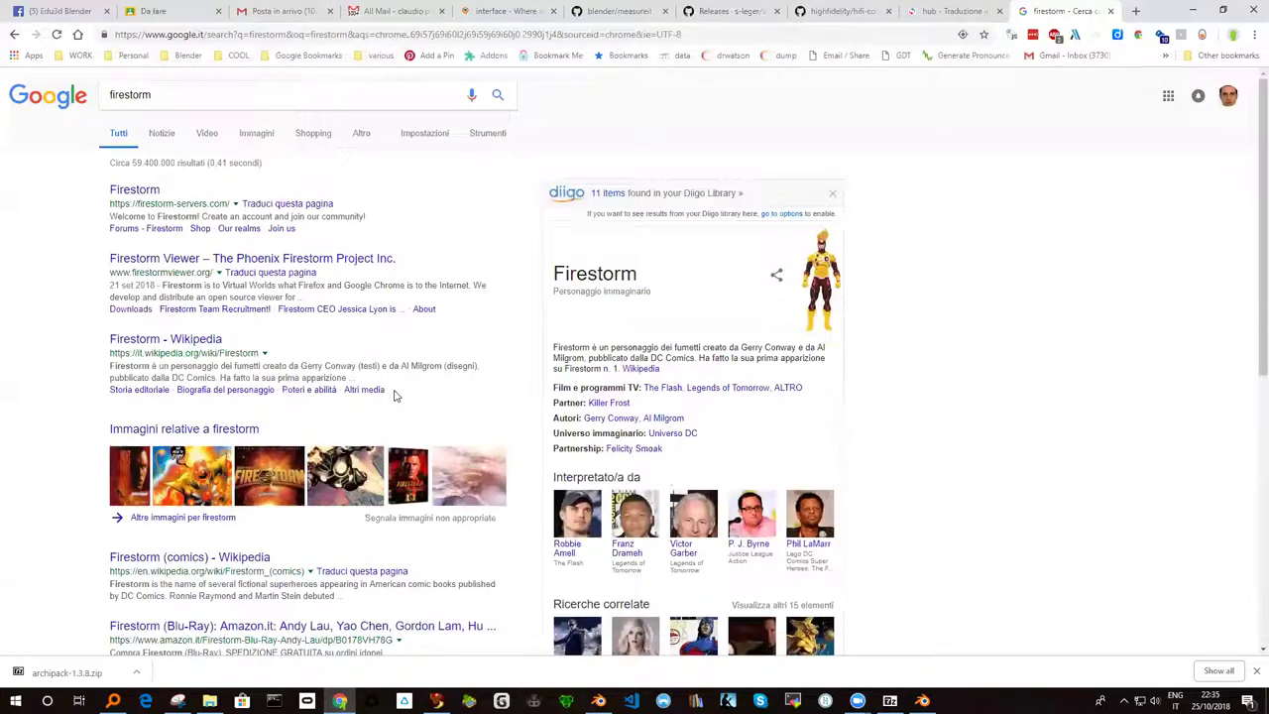
{"action": "left_click", "coordinate": [143, 190]}
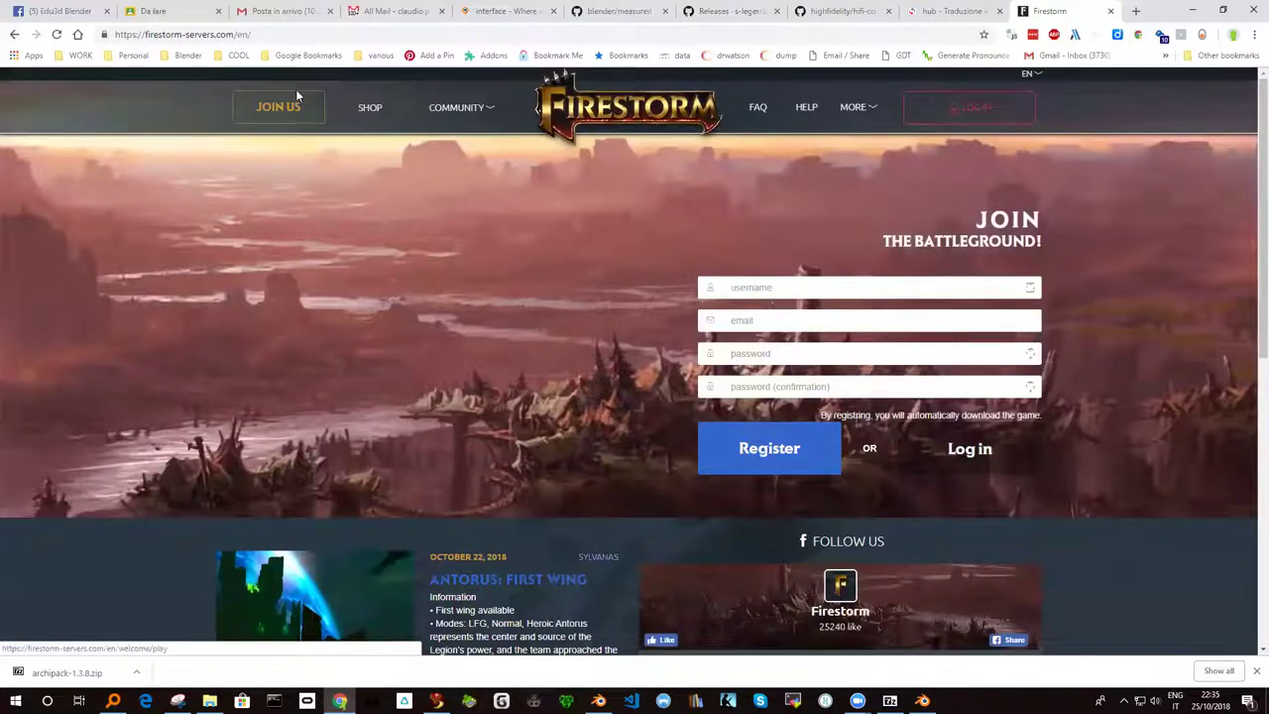
Step: Search 'firestorm viewer', open its Downloads page, then return to the Firestorm viewer
{"action": "left_click", "coordinate": [274, 35]}
{"action": "type", "text": "fi"}
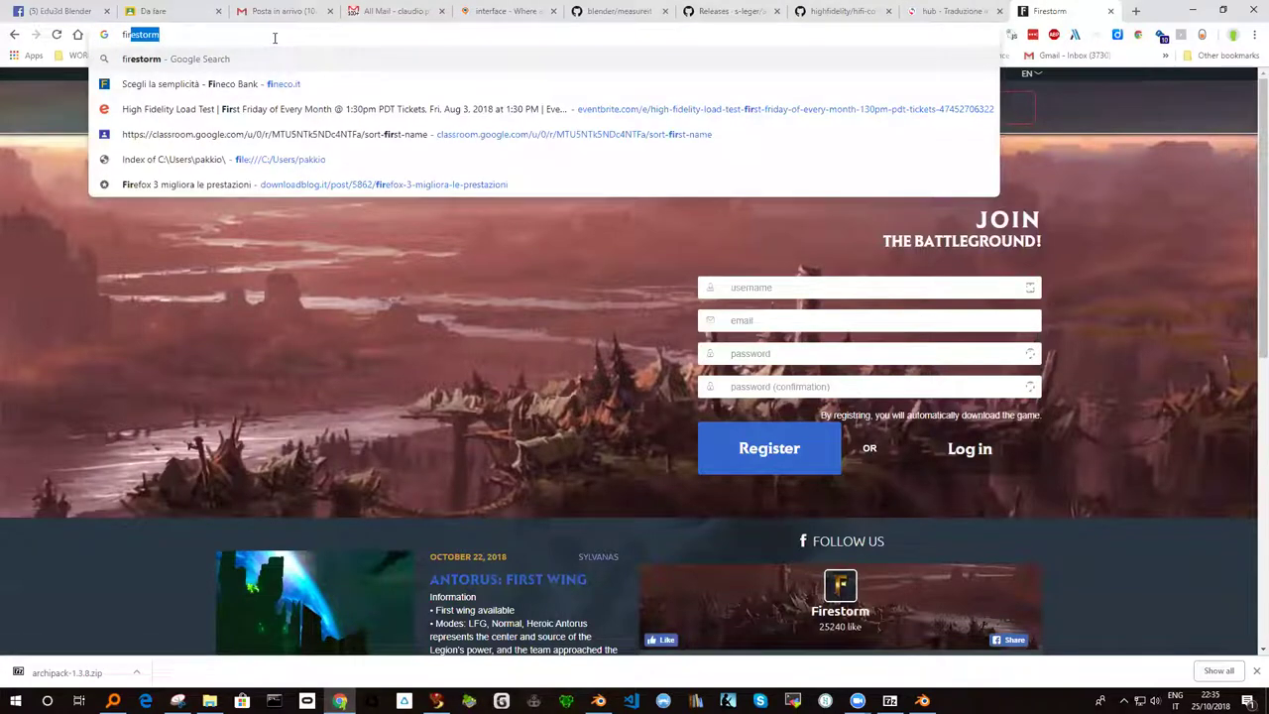
{"action": "type", "text": "restorm viewer"}
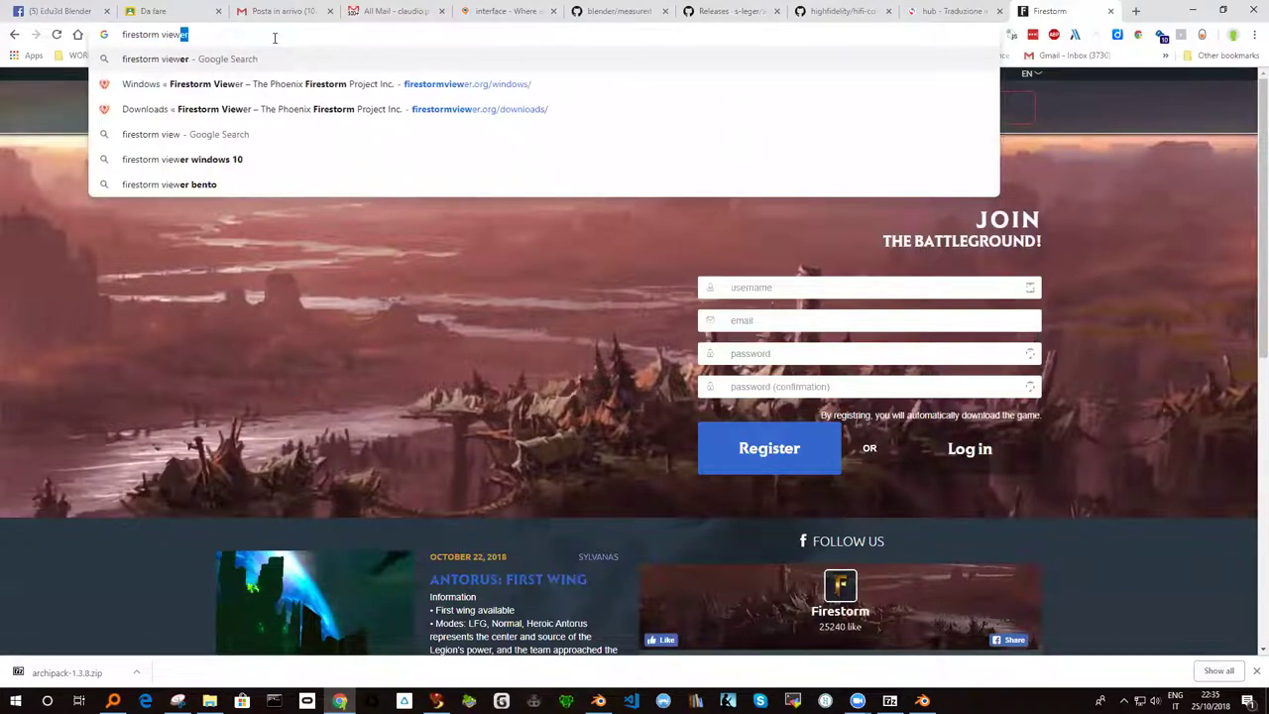
{"action": "key", "text": "Return"}
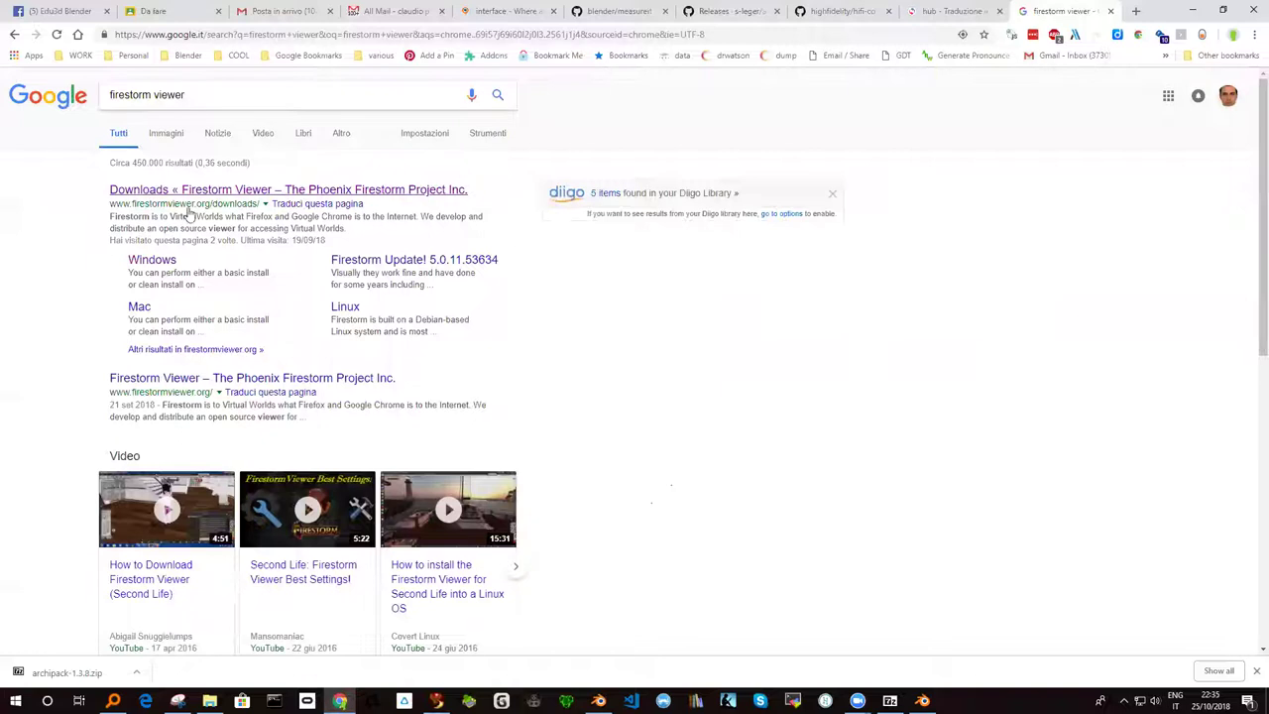
{"action": "left_click", "coordinate": [199, 190]}
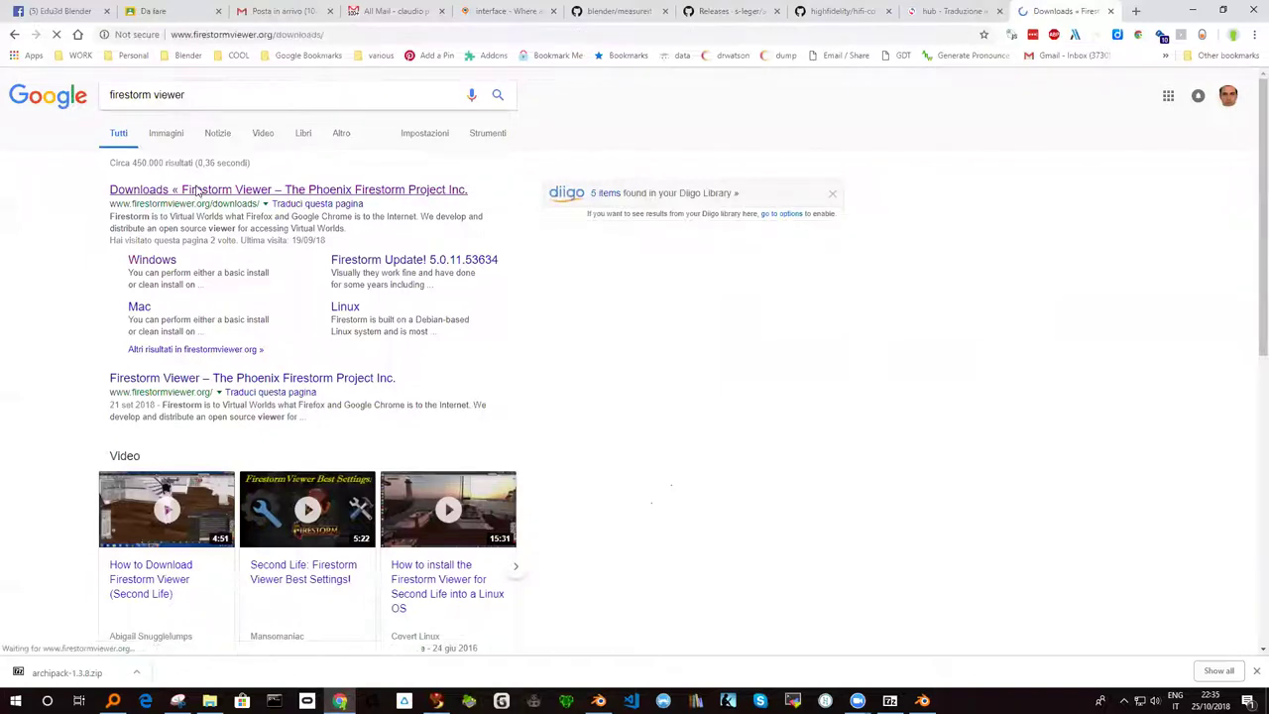
{"action": "left_click", "coordinate": [283, 35]}
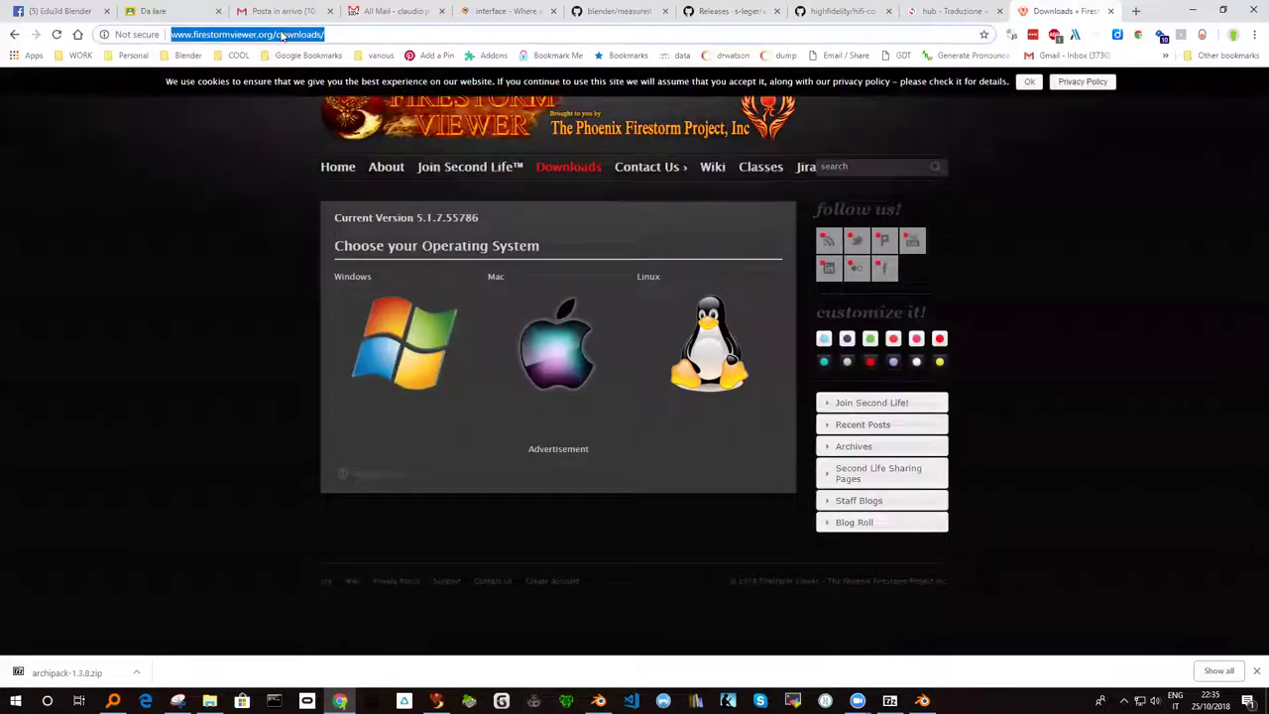
{"action": "left_click", "coordinate": [958, 417]}
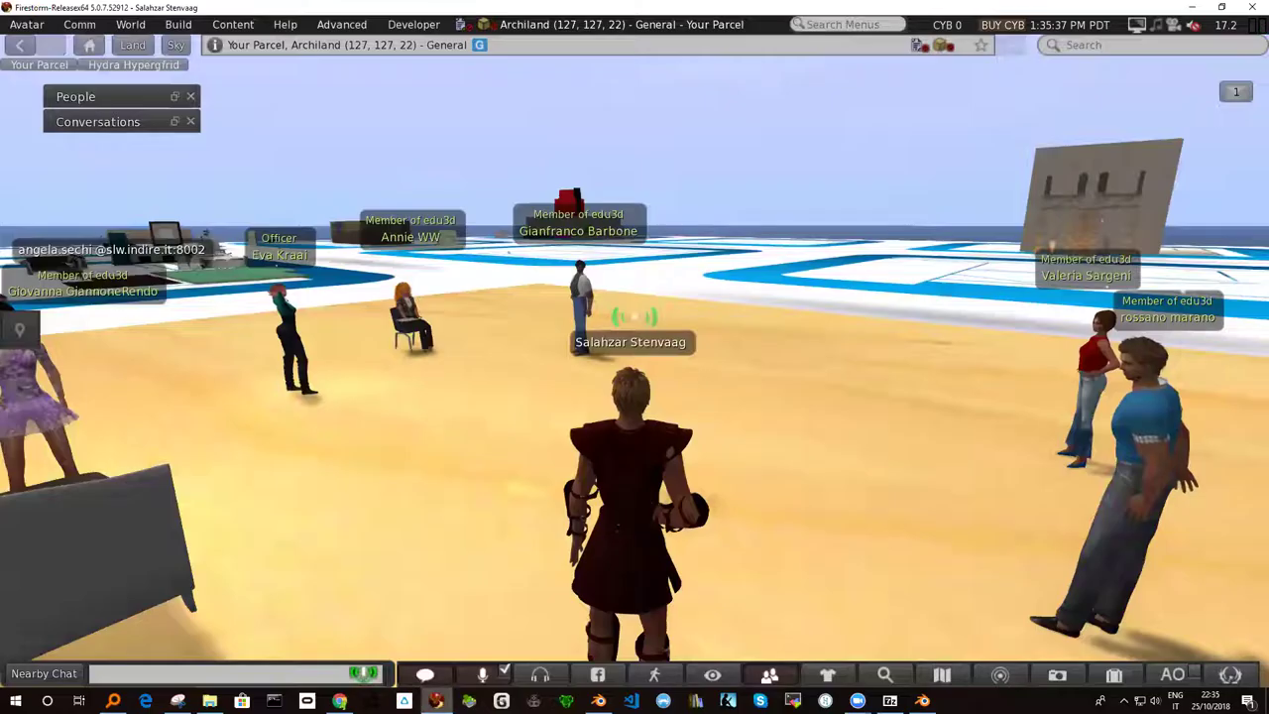
{"action": "left_click", "coordinate": [437, 701]}
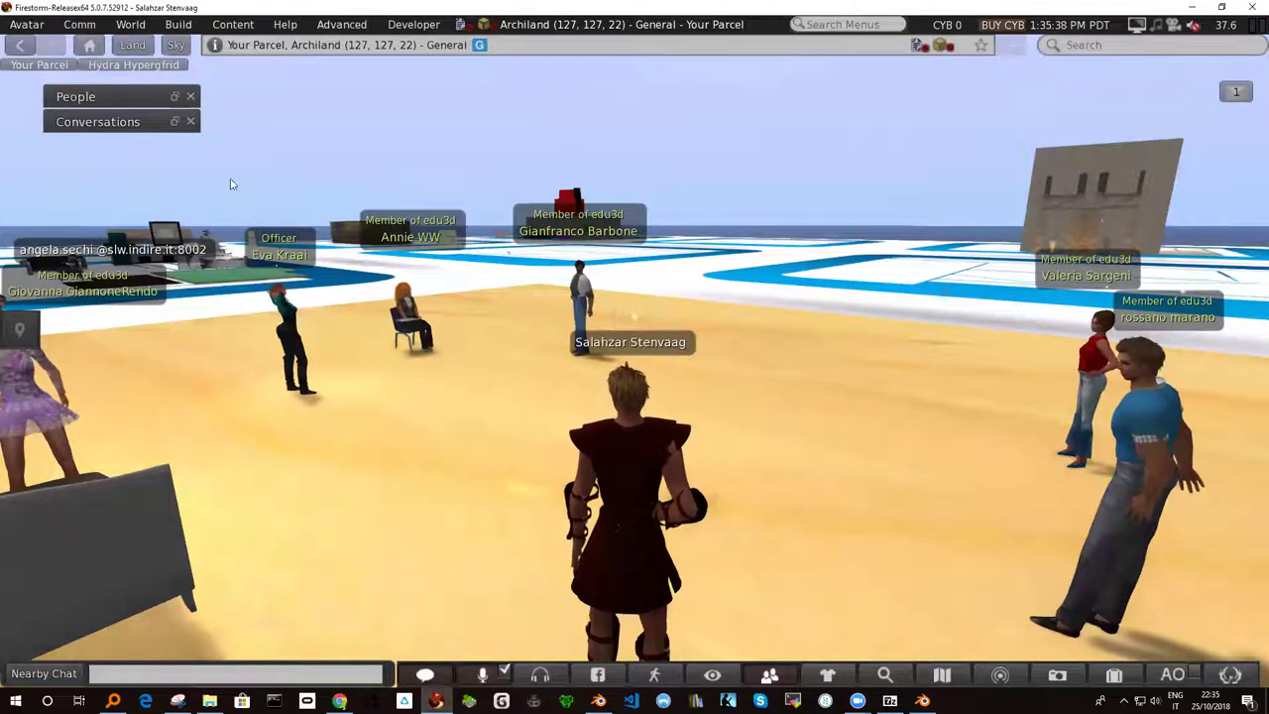
Step: Exit Firestorm from the Avatar menu and confirm Quit in the dialog
{"action": "left_click", "coordinate": [27, 24]}
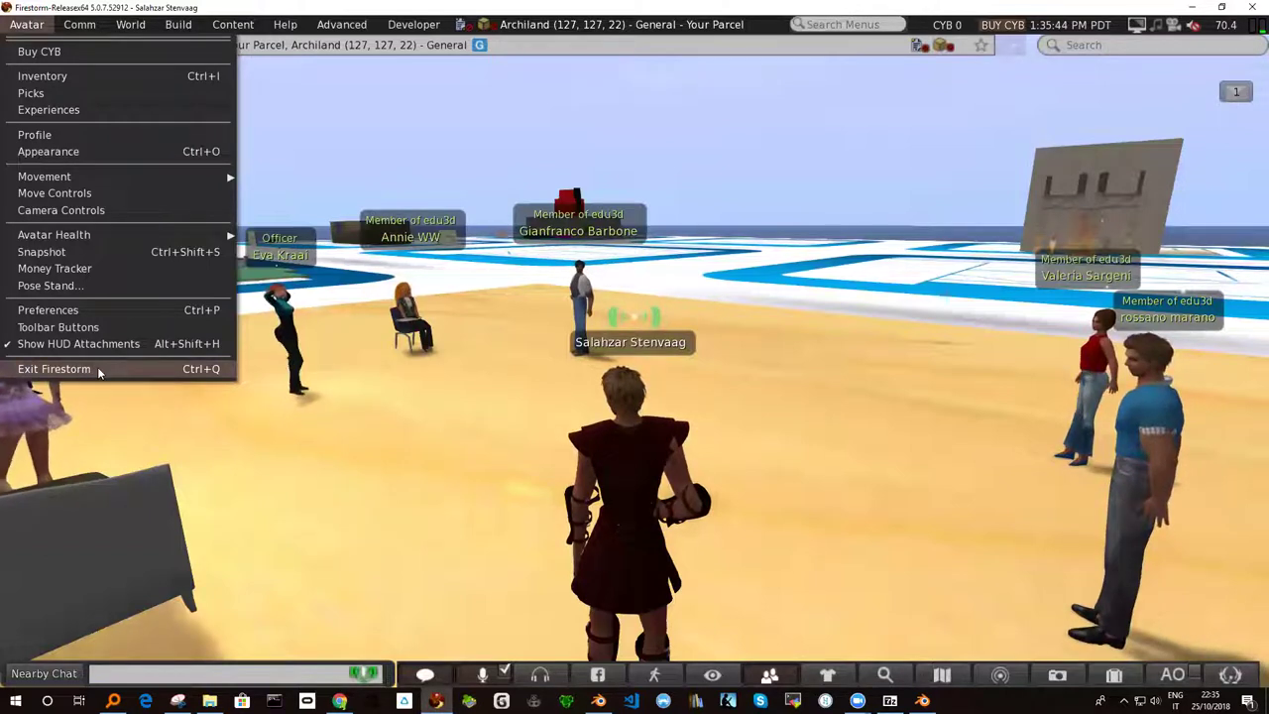
{"action": "left_click", "coordinate": [95, 371]}
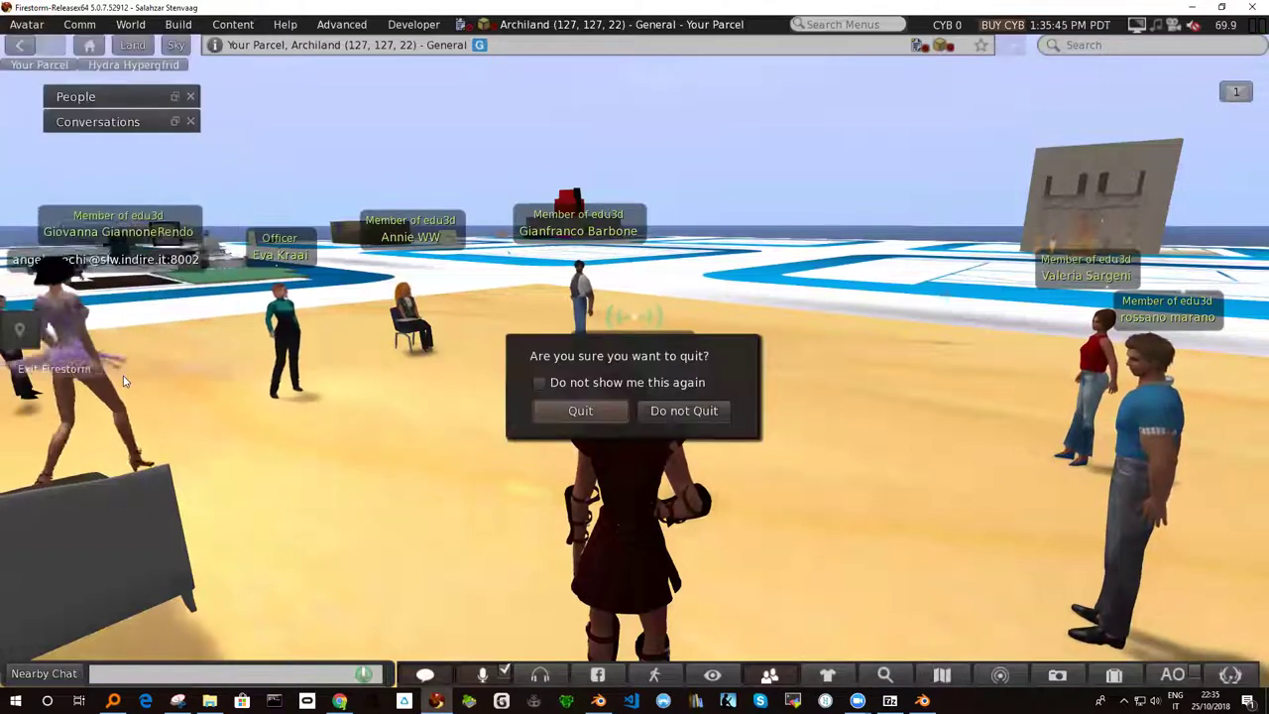
{"action": "left_click", "coordinate": [608, 411]}
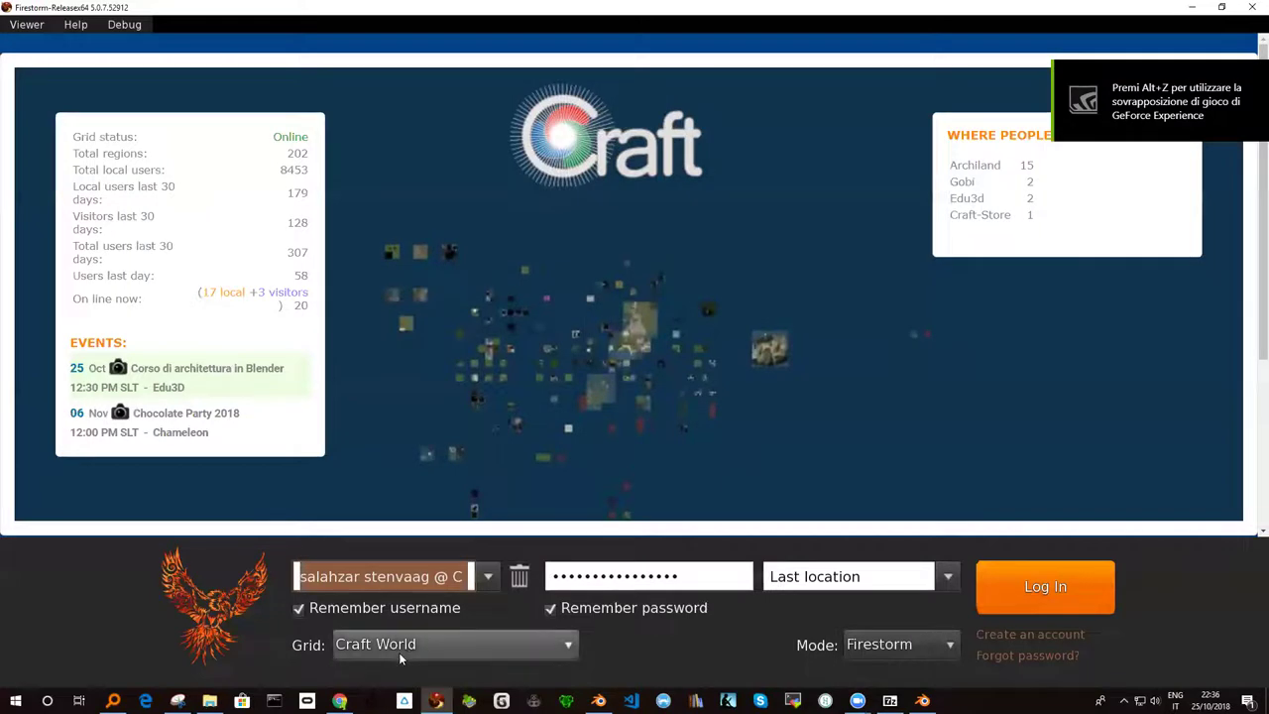
Step: Keep Craft World as the grid and set the start location to 'archiland'
{"action": "left_click", "coordinate": [531, 646]}
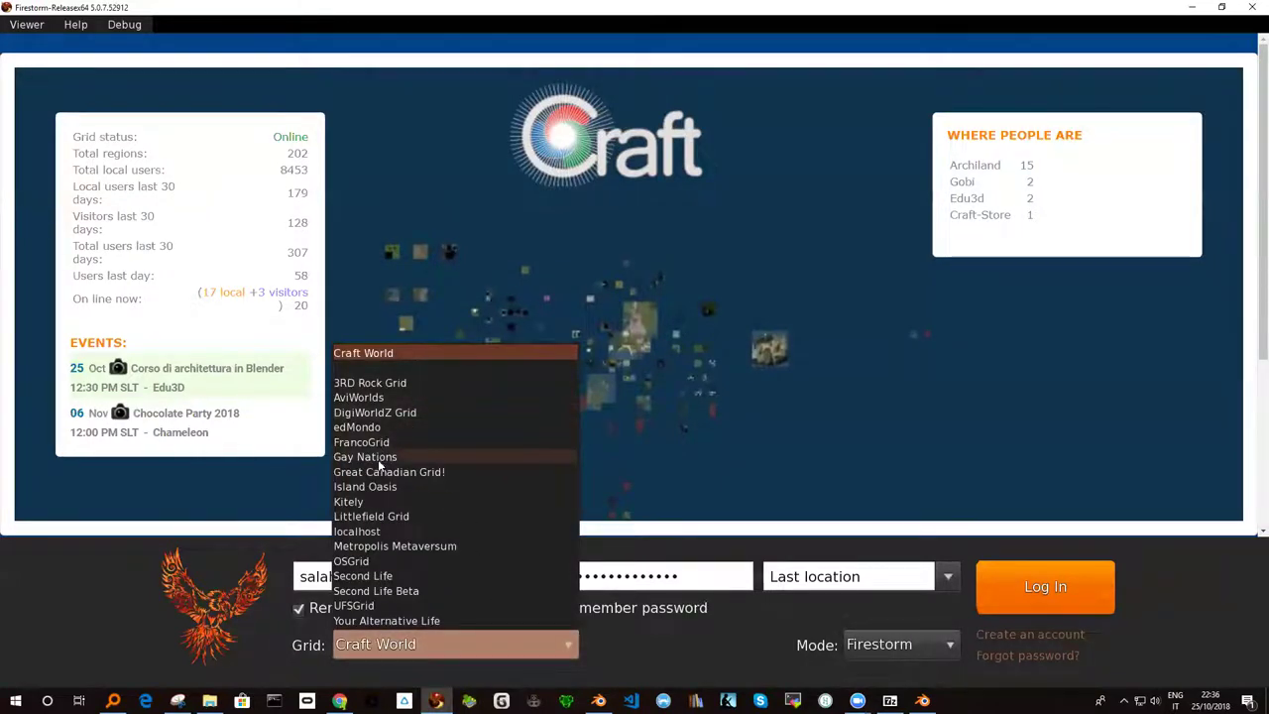
{"action": "left_click", "coordinate": [399, 645]}
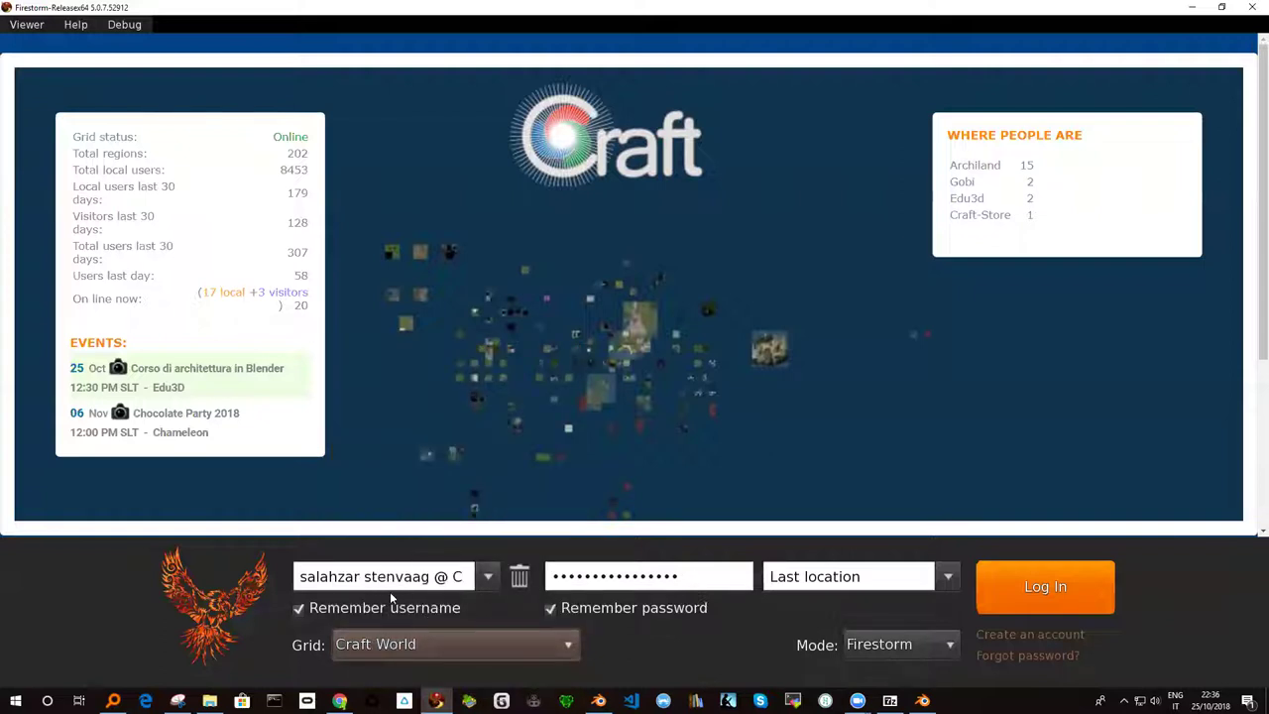
{"action": "left_click", "coordinate": [814, 583]}
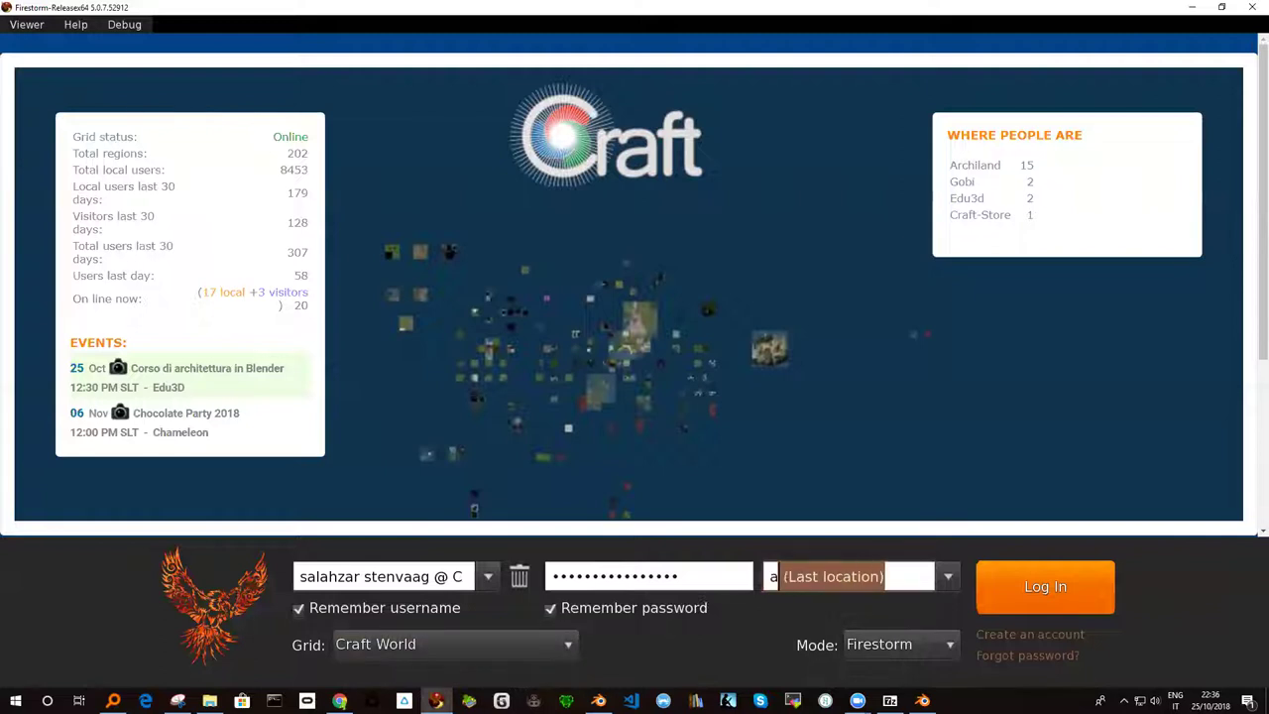
{"action": "type", "text": "archiland"}
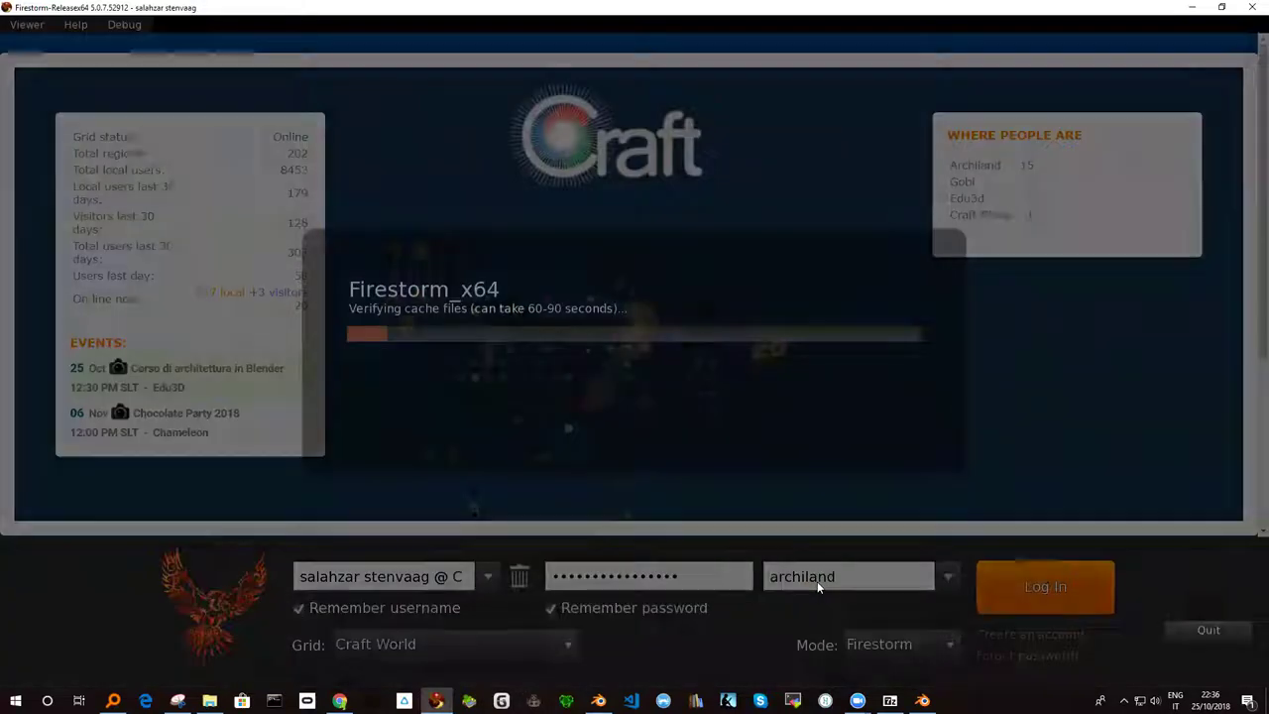
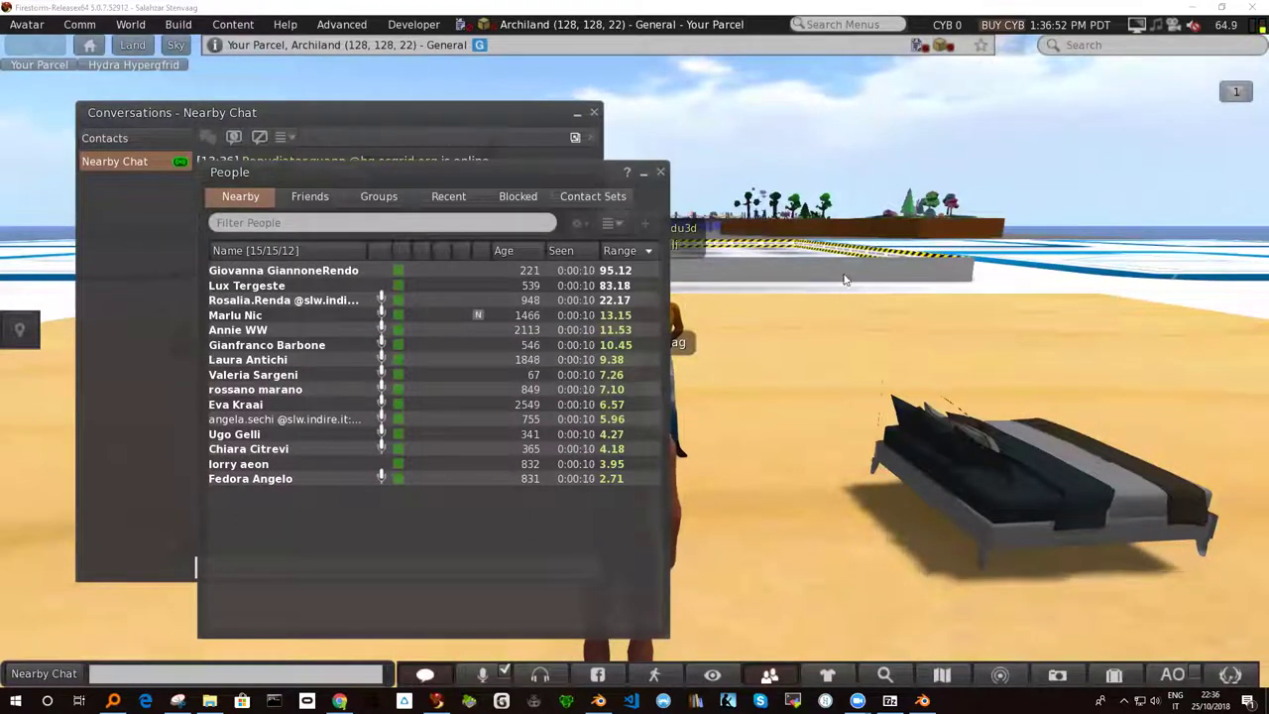
Step: Close the People list and Nearby Chat, then survey the parcel from above
{"action": "left_click", "coordinate": [659, 175]}
{"action": "left_click", "coordinate": [579, 112]}
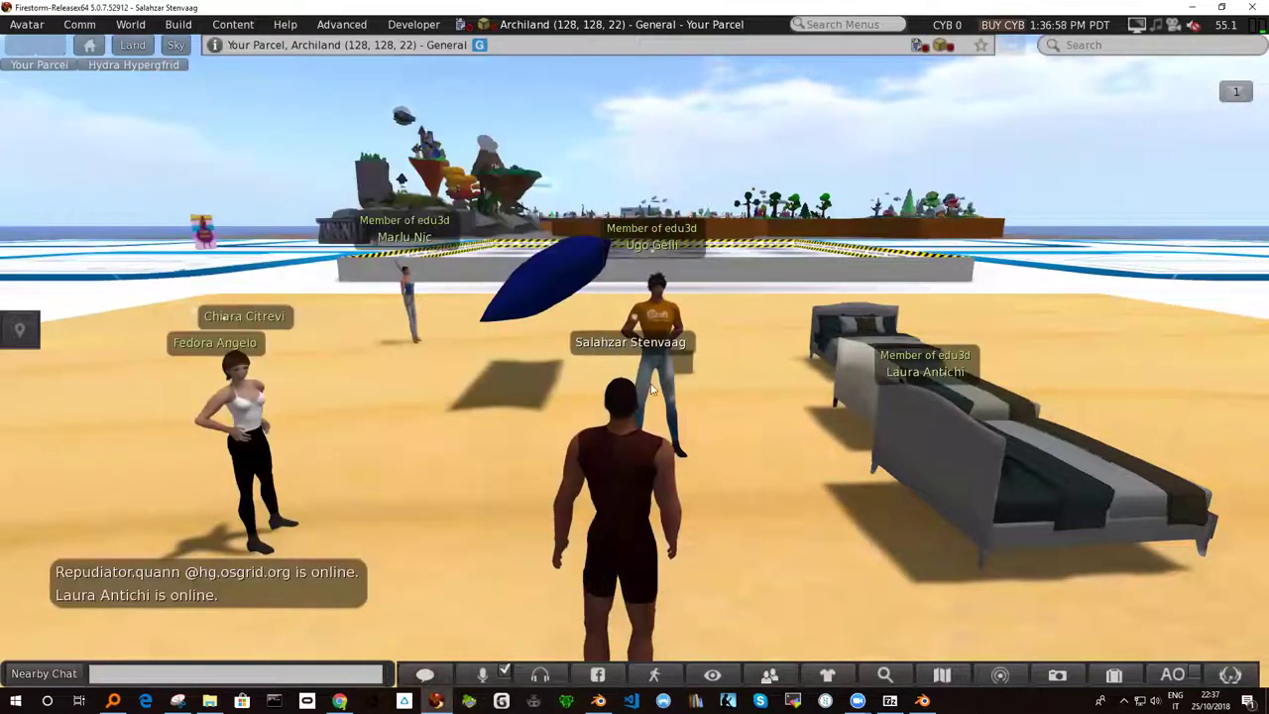
{"action": "mouse_move", "coordinate": [731, 305]}
{"action": "left_mouse_down", "text": "alt"}
{"action": "mouse_move", "coordinate": [731, 446]}
{"action": "mouse_move", "coordinate": [446, 446]}
{"action": "left_mouse_up", "text": "alt"}
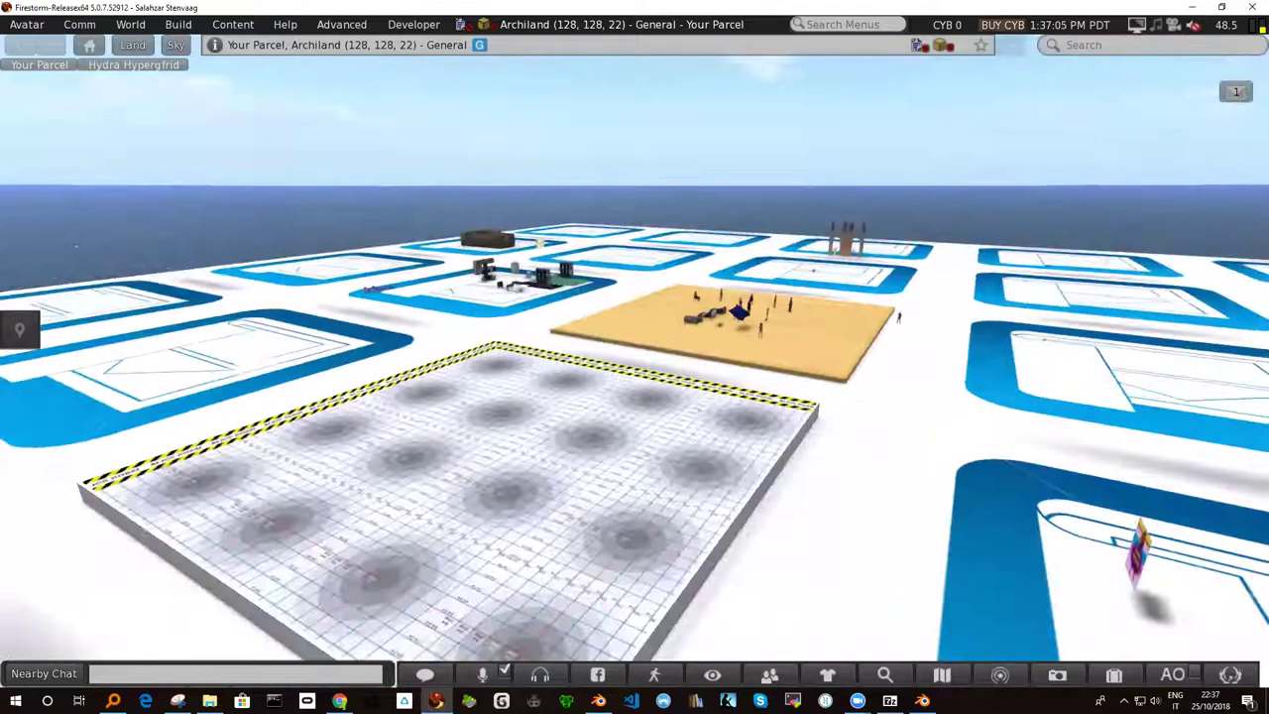
{"action": "left_click_drag", "start_coordinate": [650, 367], "coordinate": [650, 397], "text": "alt"}
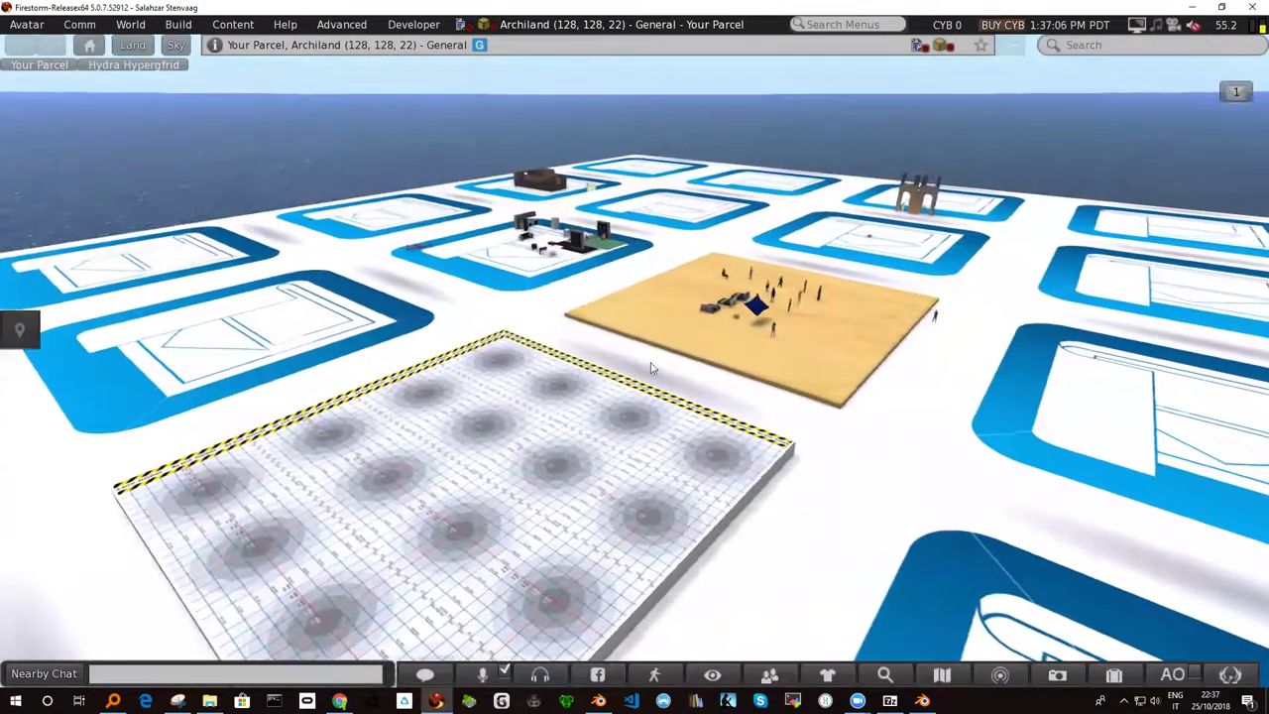
{"action": "key", "text": "Escape"}
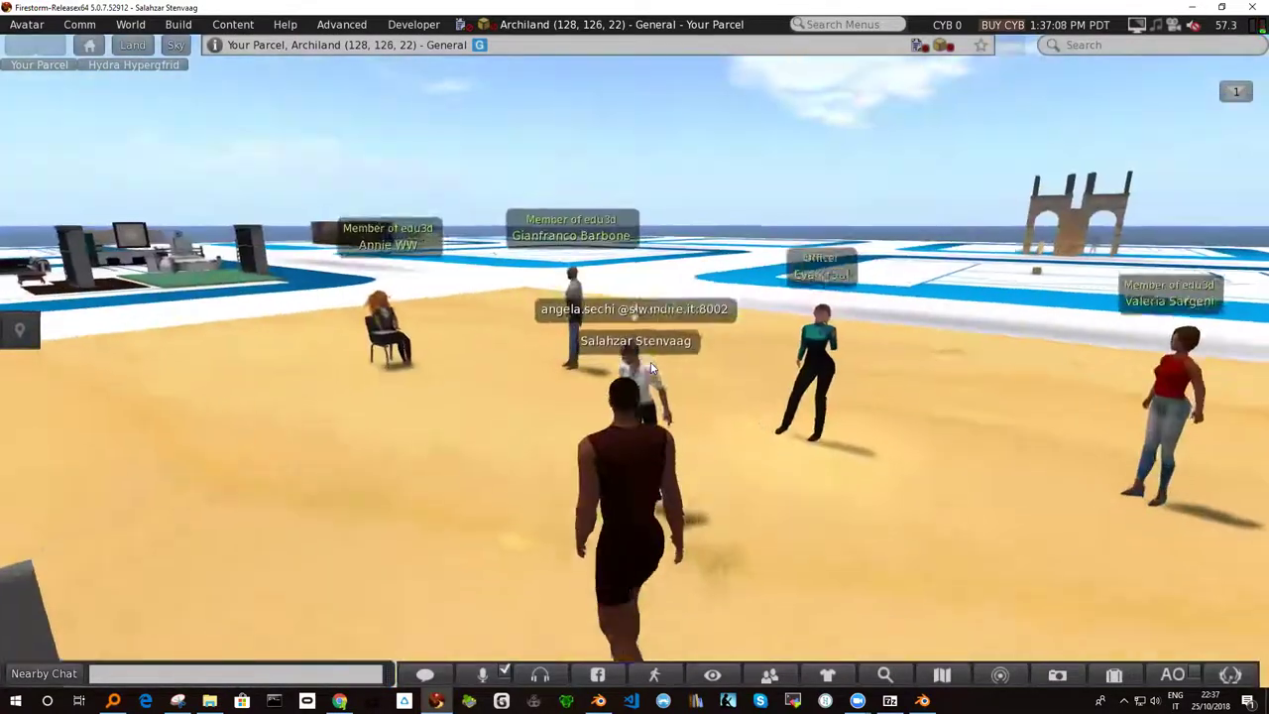
Step: Walk the avatar across the plaza and turn toward the gathered group
{"action": "key", "text": "Right"}
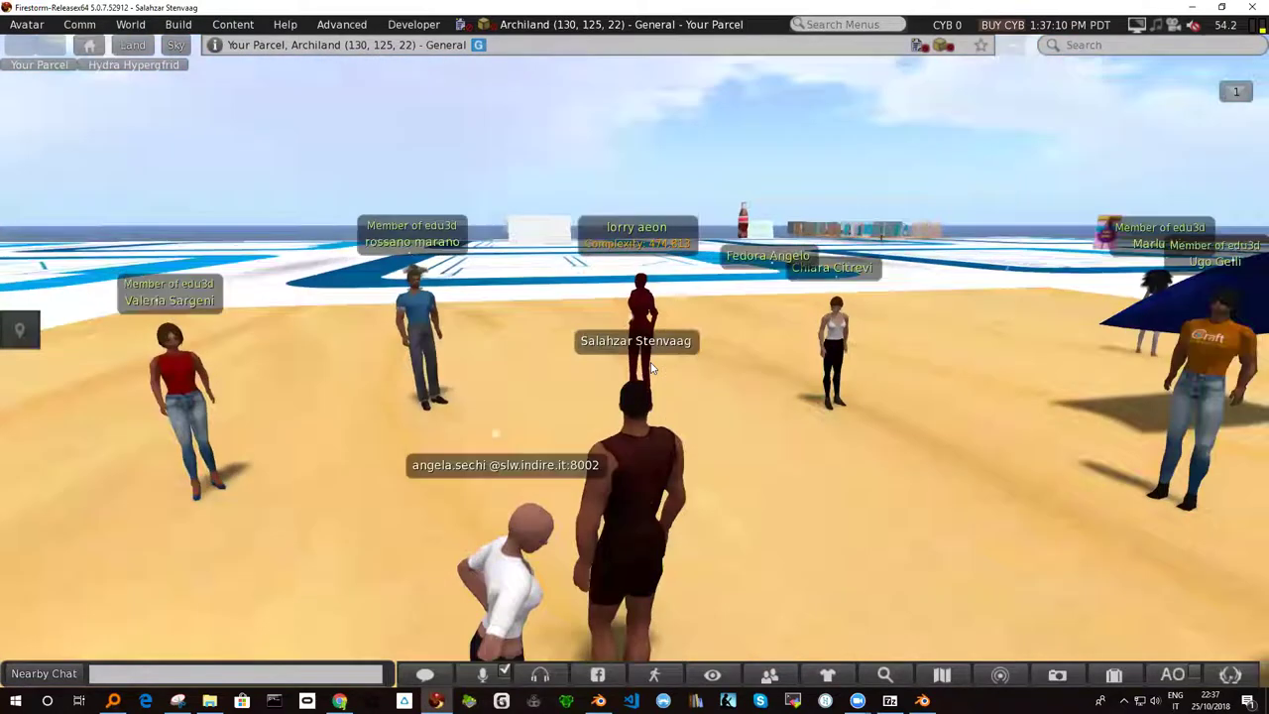
{"action": "key", "text": "Up"}
{"action": "key", "text": "Up"}
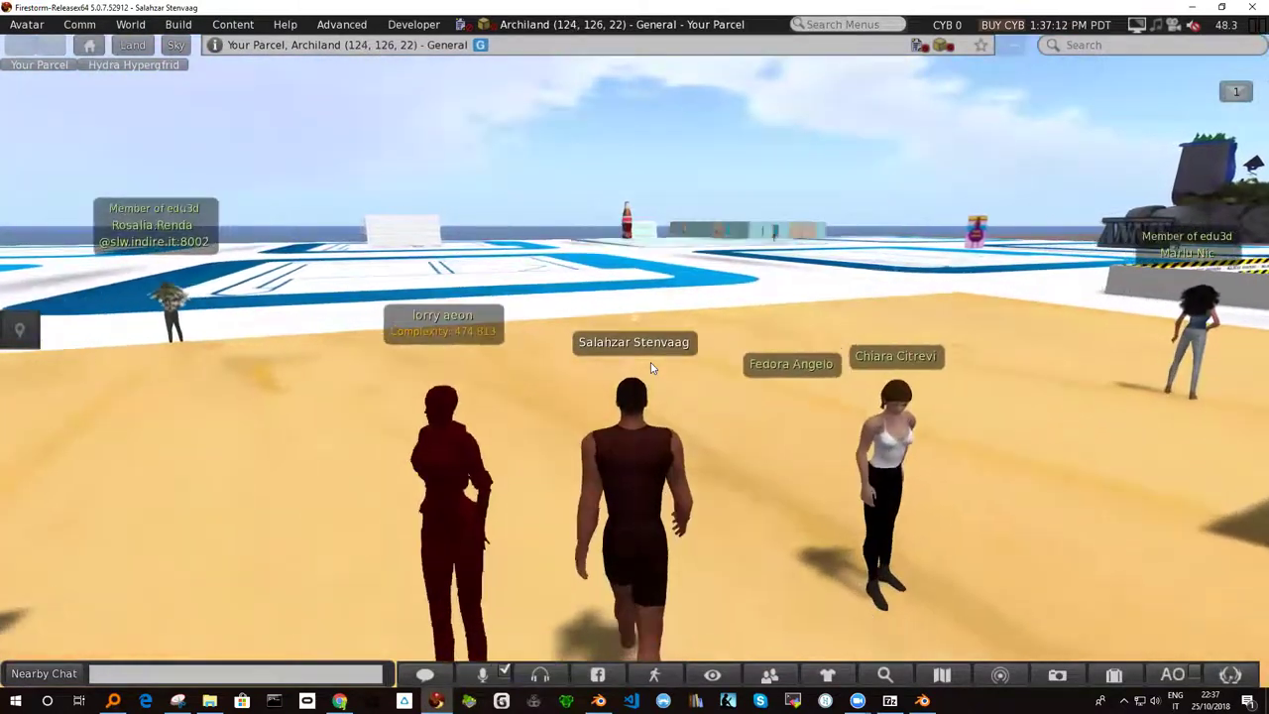
{"action": "key", "text": "Left"}
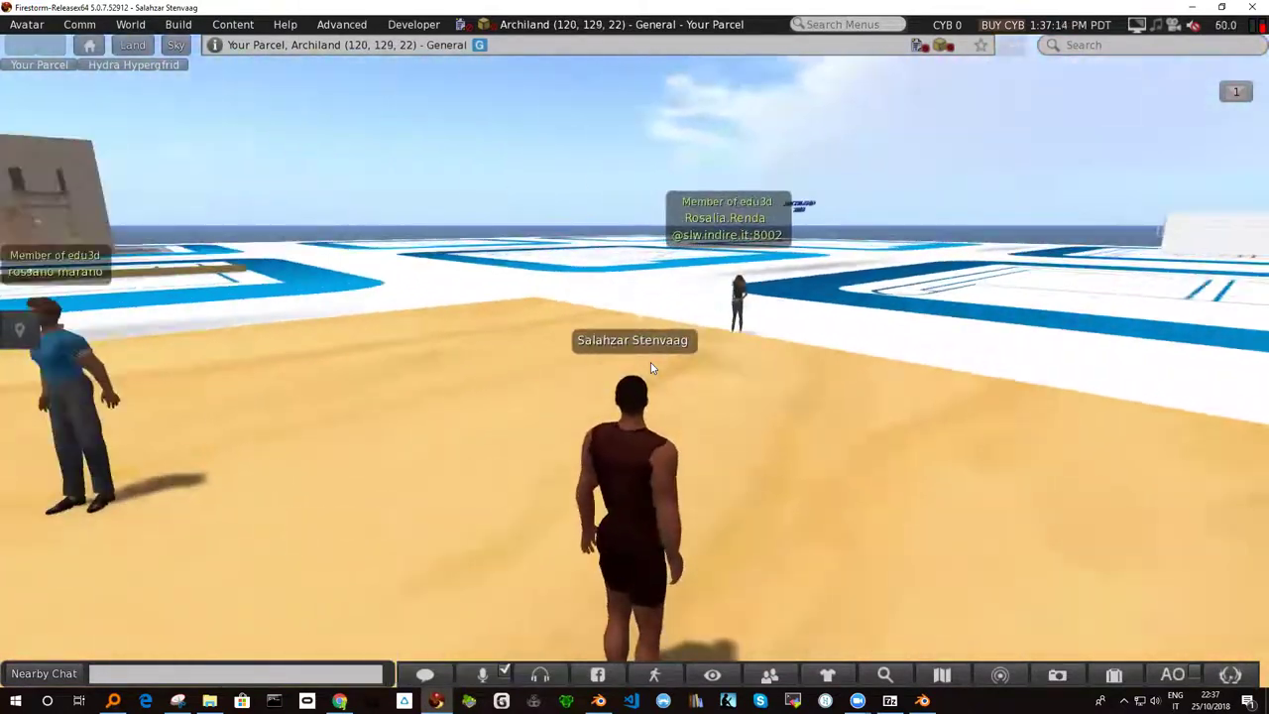
{"action": "key", "text": "Left"}
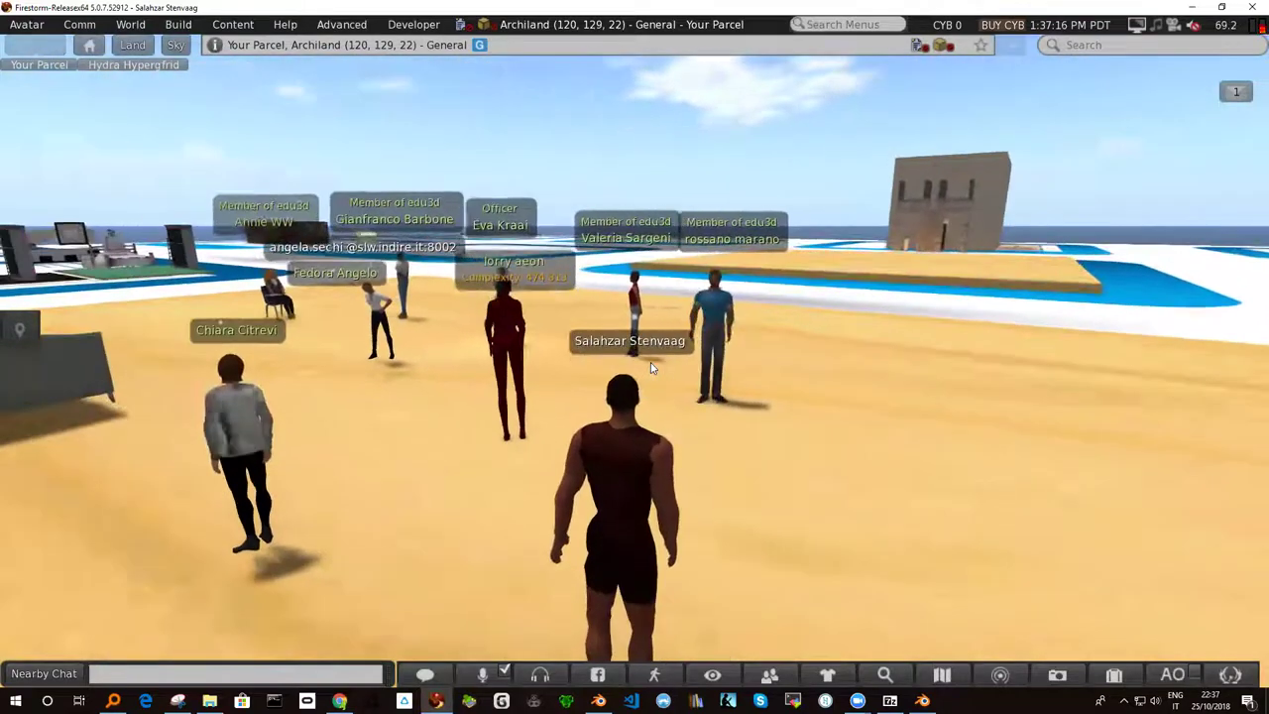
Step: Orbit the camera high over the avatars to show the horizon and sea
{"action": "left_click_drag", "start_coordinate": [796, 349], "coordinate": [455, 360], "text": "alt"}
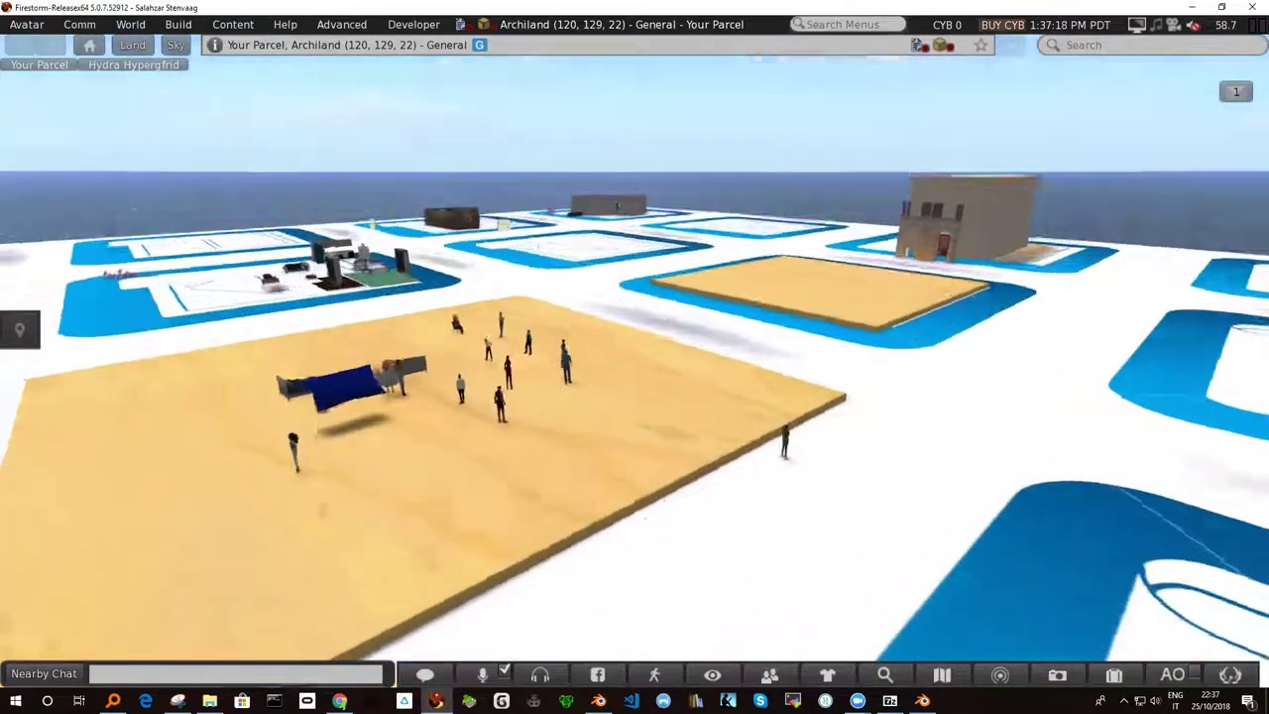
{"action": "mouse_move", "coordinate": [437, 308]}
{"action": "left_mouse_down", "text": "alt"}
{"action": "mouse_move", "coordinate": [84, 80]}
{"action": "mouse_move", "coordinate": [40, 85]}
{"action": "mouse_move", "coordinate": [645, 359]}
{"action": "left_mouse_up", "text": "alt"}
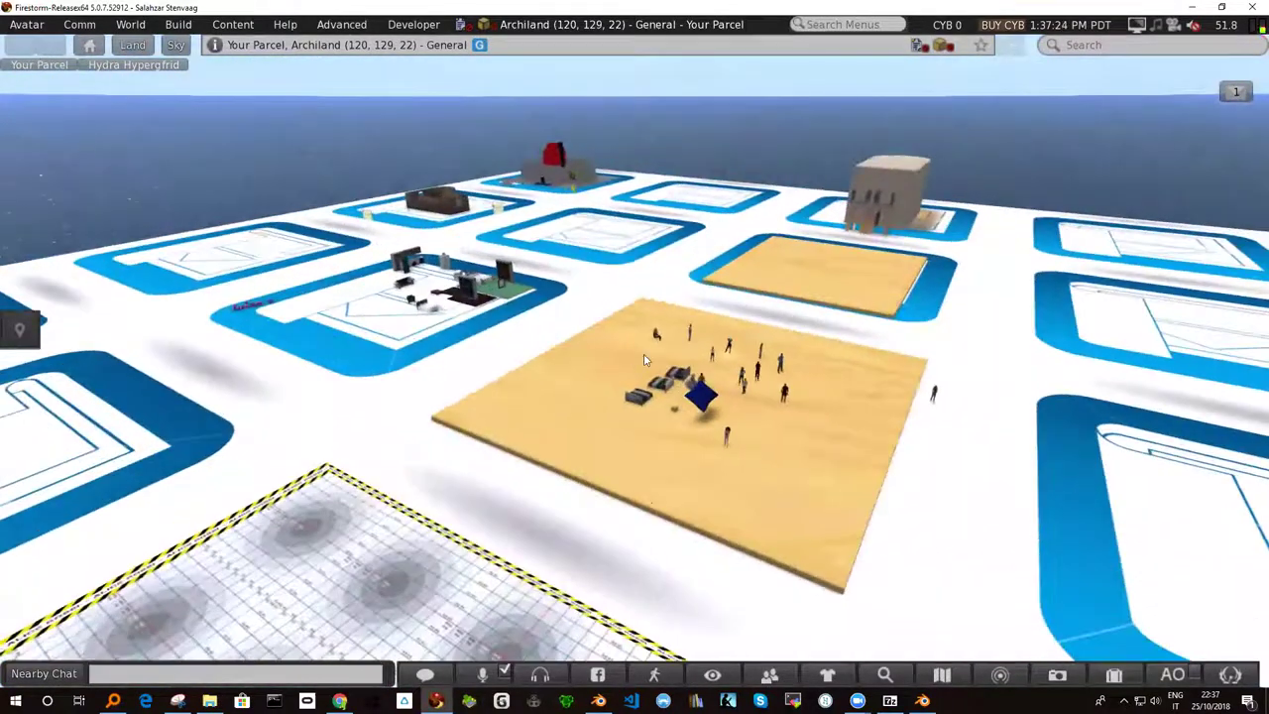
{"action": "key", "text": "Escape"}
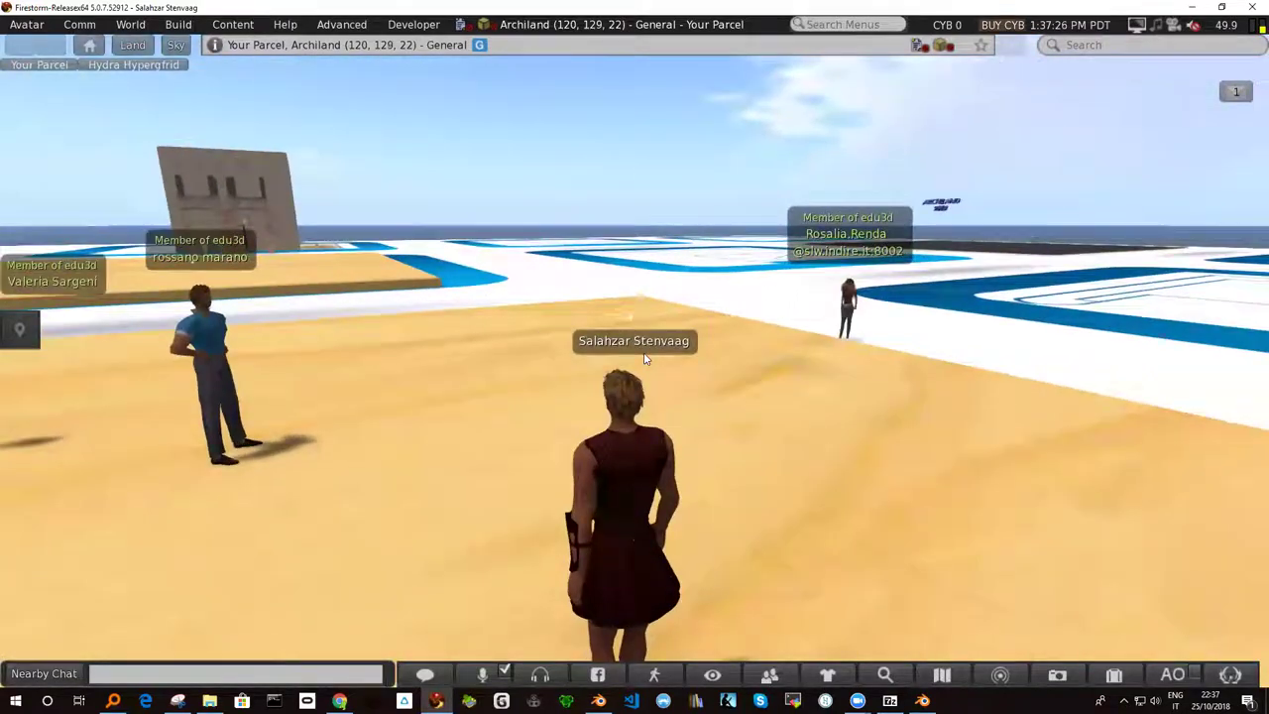
Step: Turn toward the stone building and walk to the sand platform
{"action": "key", "text": "Left"}
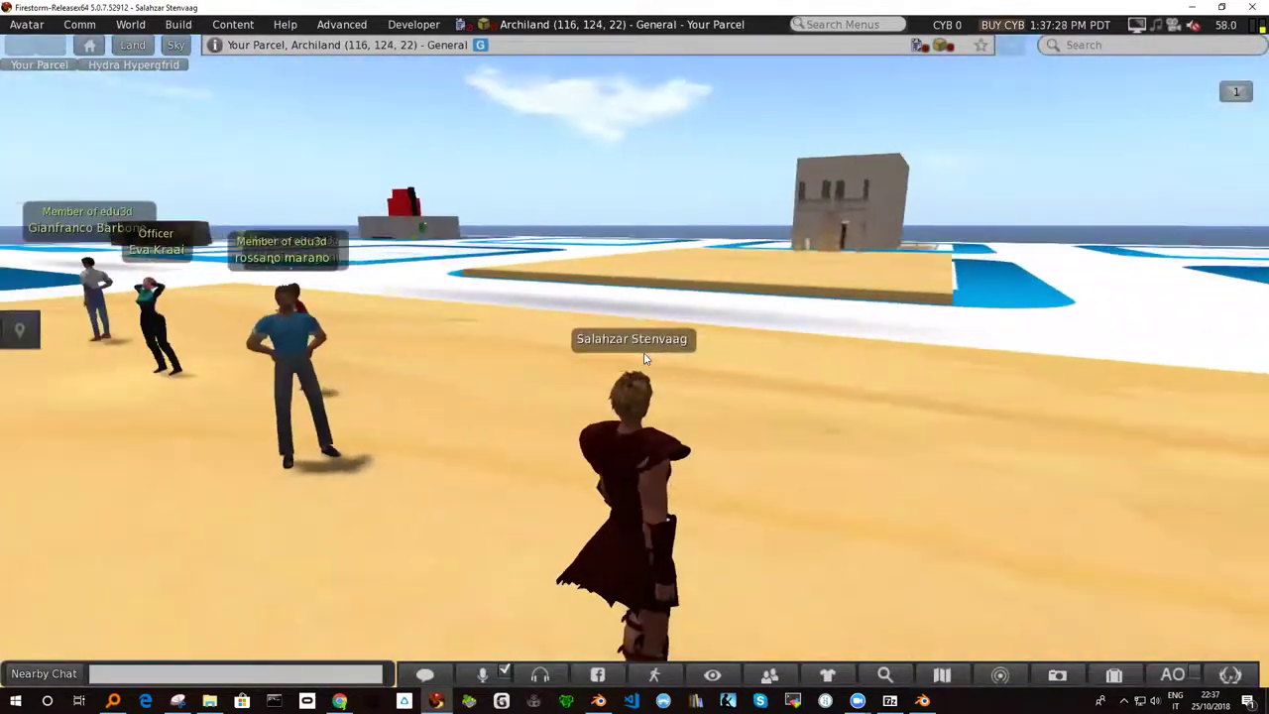
{"action": "key", "text": "Up"}
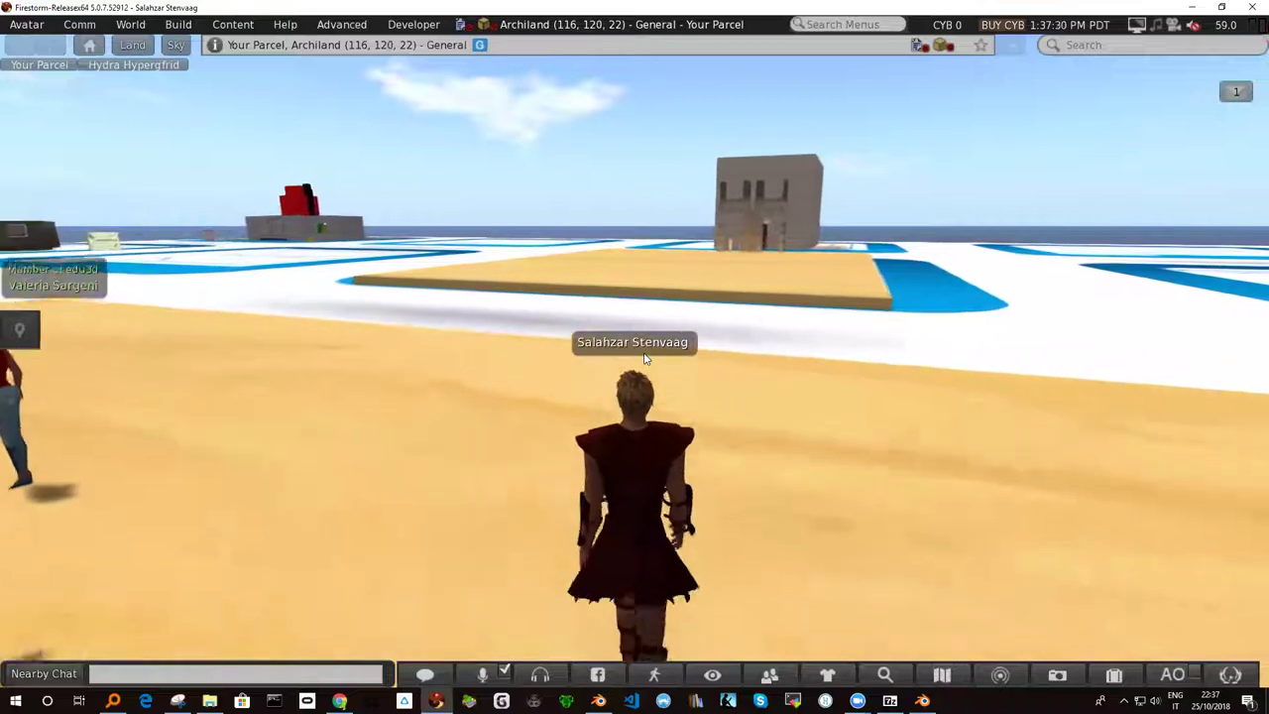
{"action": "key", "text": "Up"}
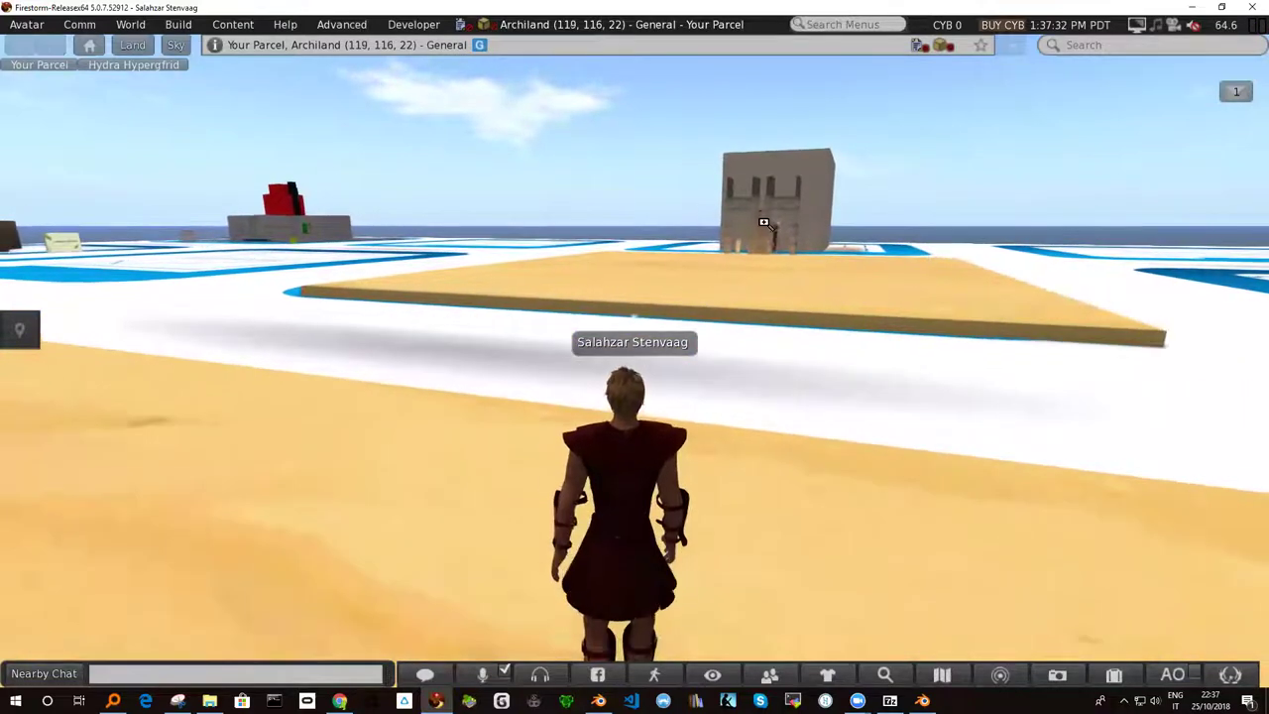
Step: Focus on the stone building and inspect its object properties in Edit
{"action": "left_click", "coordinate": [763, 222], "text": "alt"}
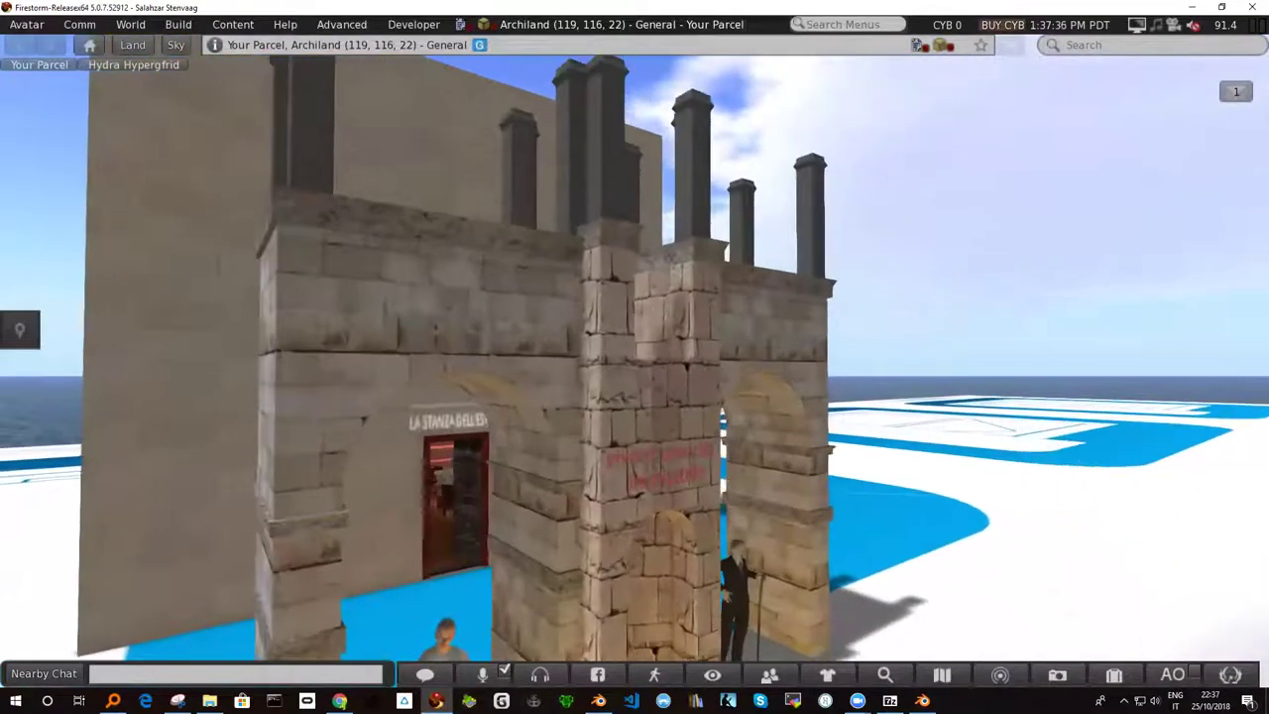
{"action": "left_click_drag", "start_coordinate": [636, 368], "coordinate": [636, 368], "text": "alt"}
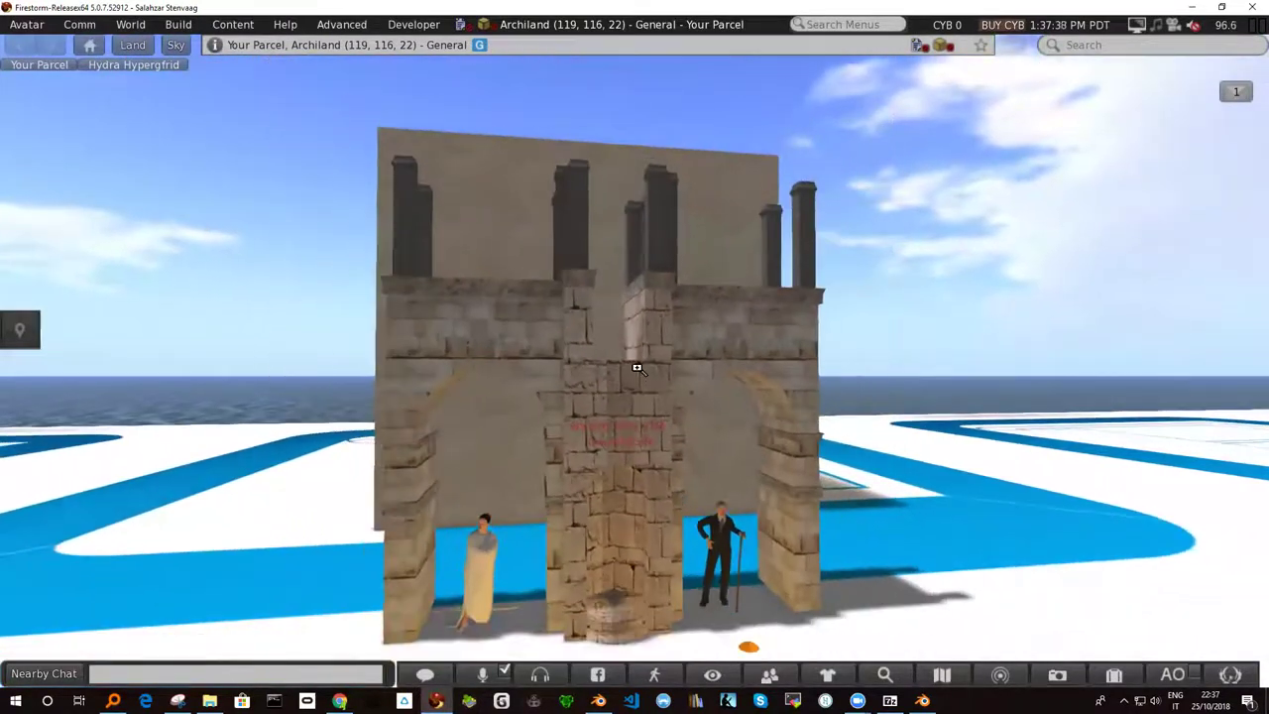
{"action": "right_click", "coordinate": [631, 404]}
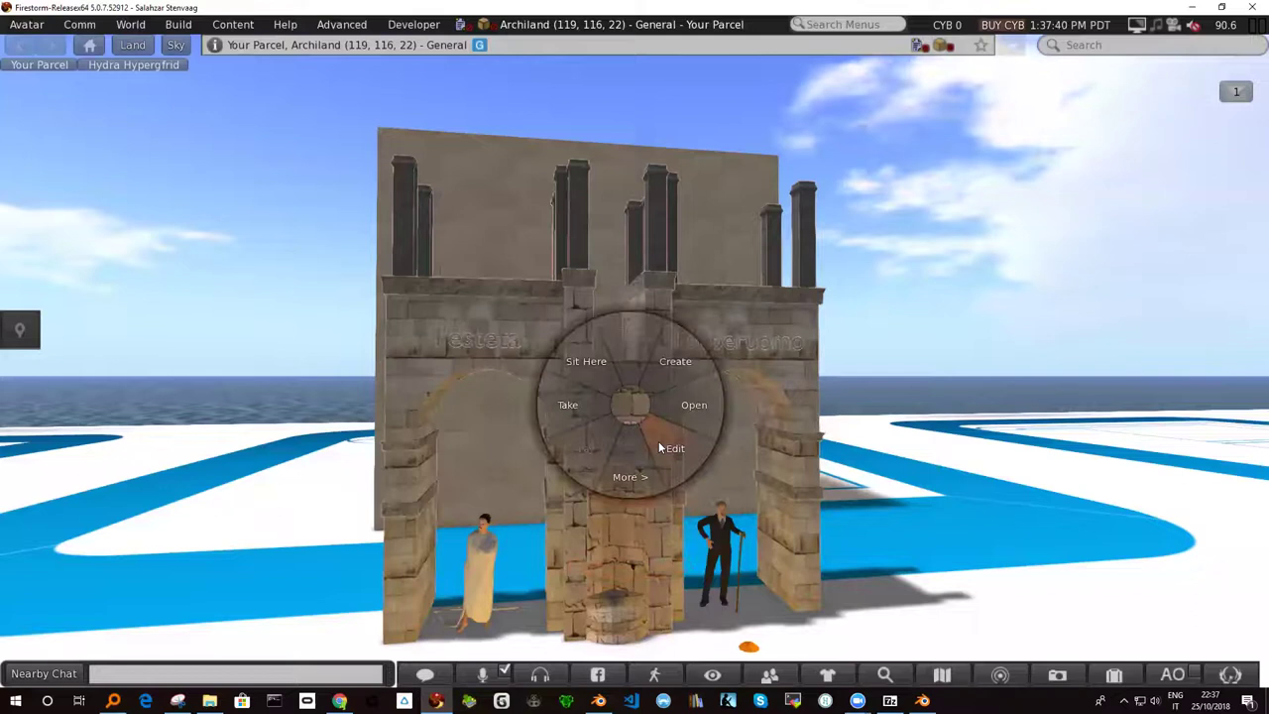
{"action": "left_click", "coordinate": [658, 441]}
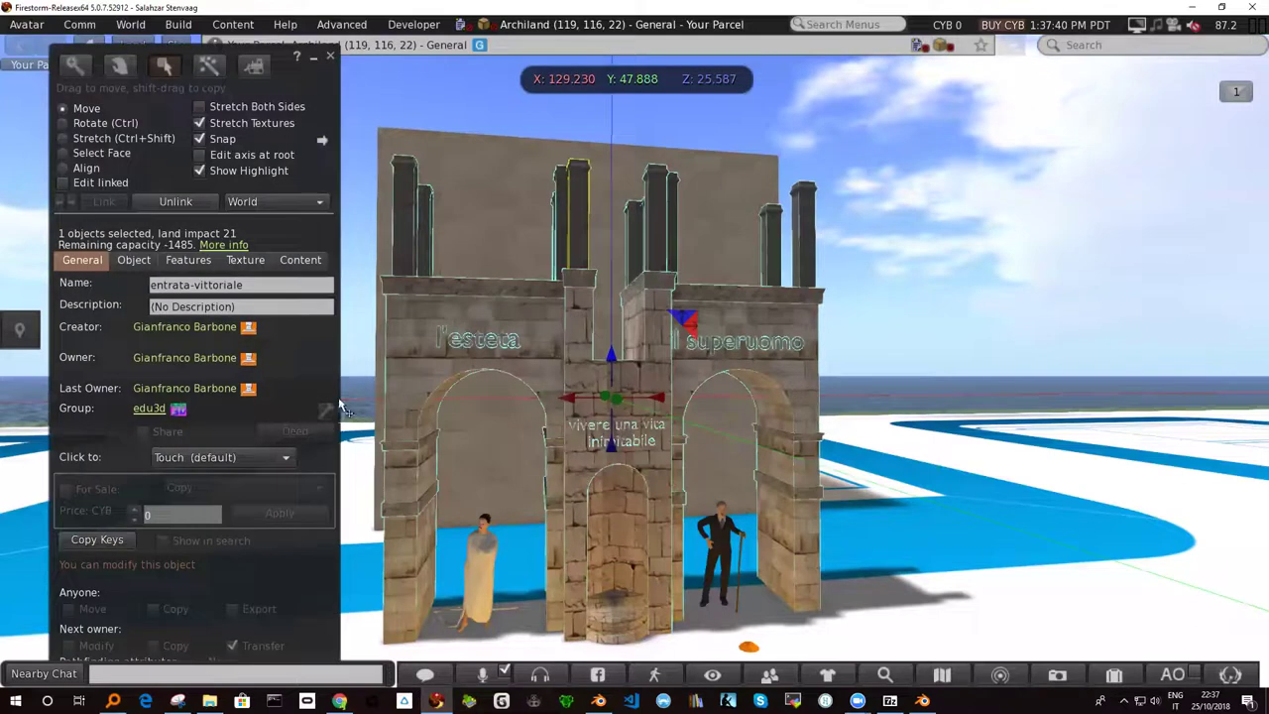
{"action": "left_click", "coordinate": [328, 58]}
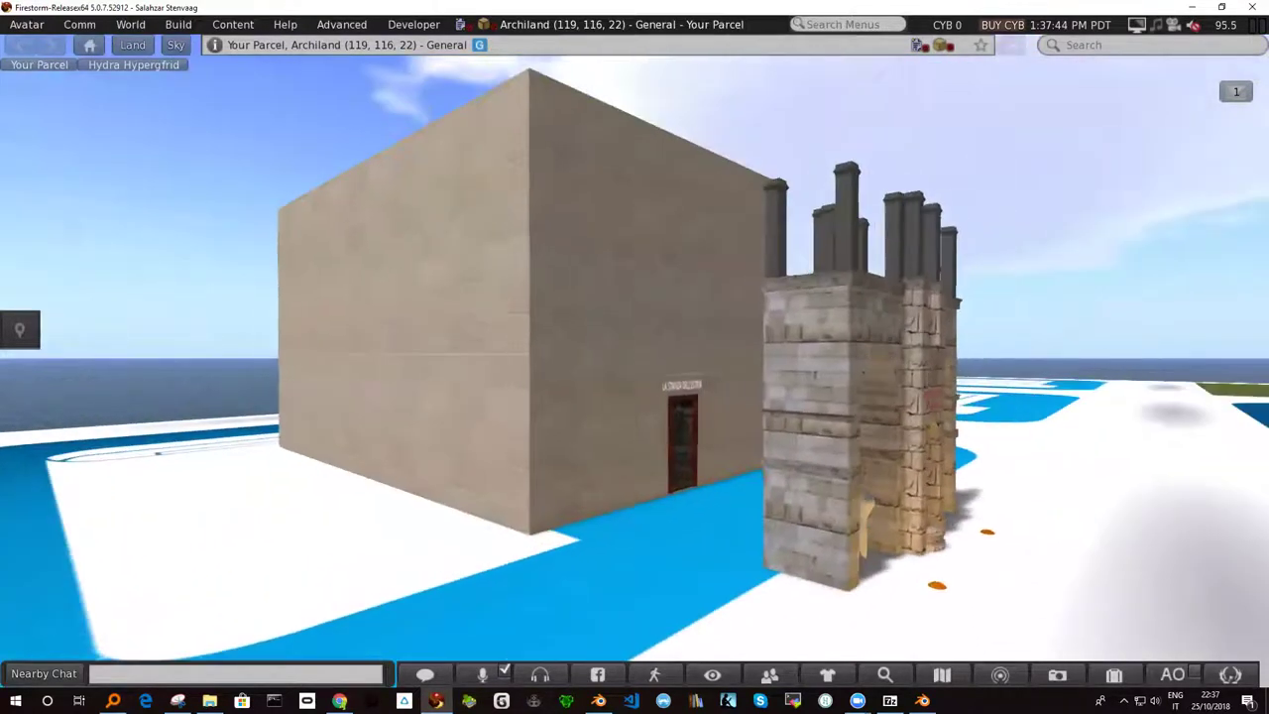
Step: Walk through the red doorway and look around the room's paintings
{"action": "key", "text": "Up"}
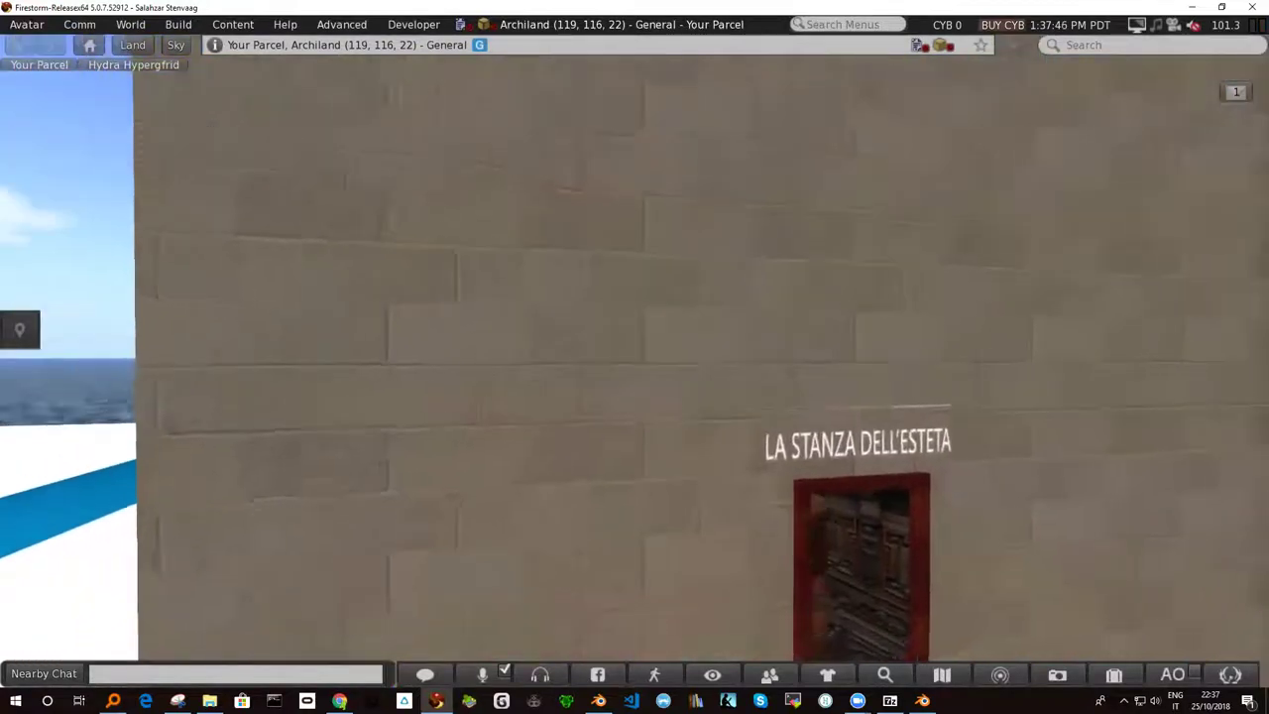
{"action": "key", "text": "Up"}
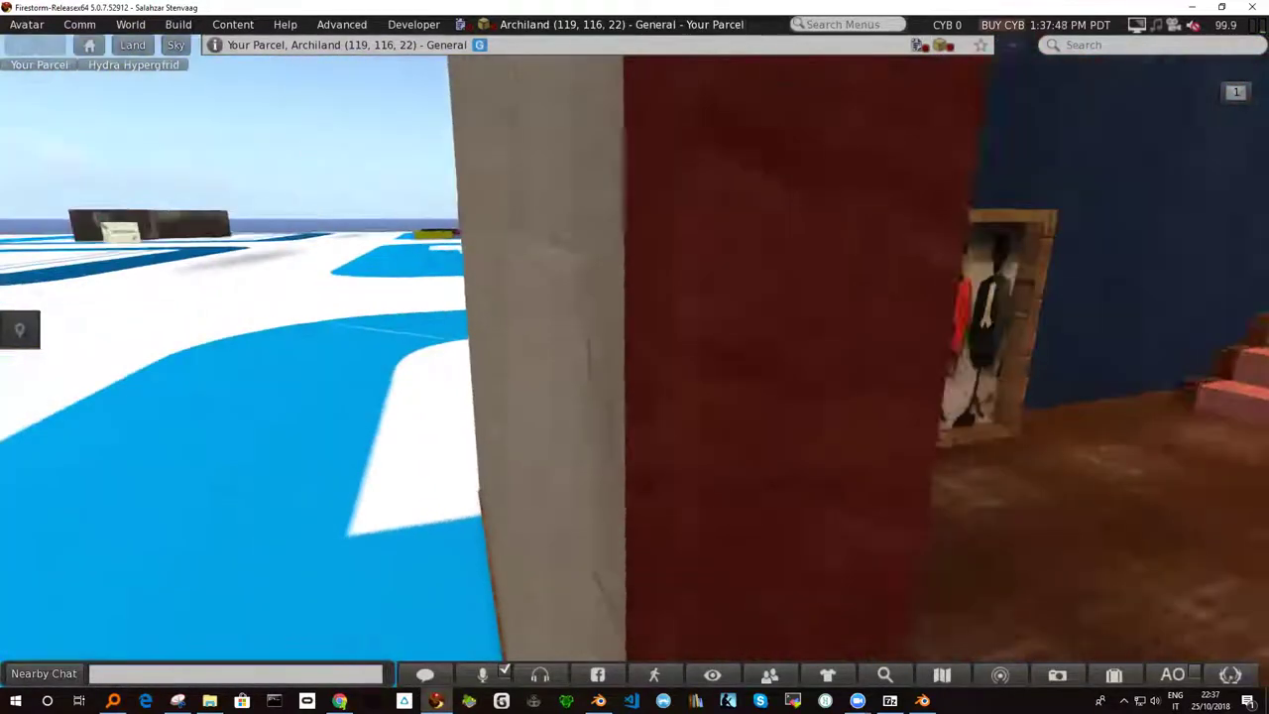
{"action": "key", "text": "Left"}
{"action": "key", "text": "Left"}
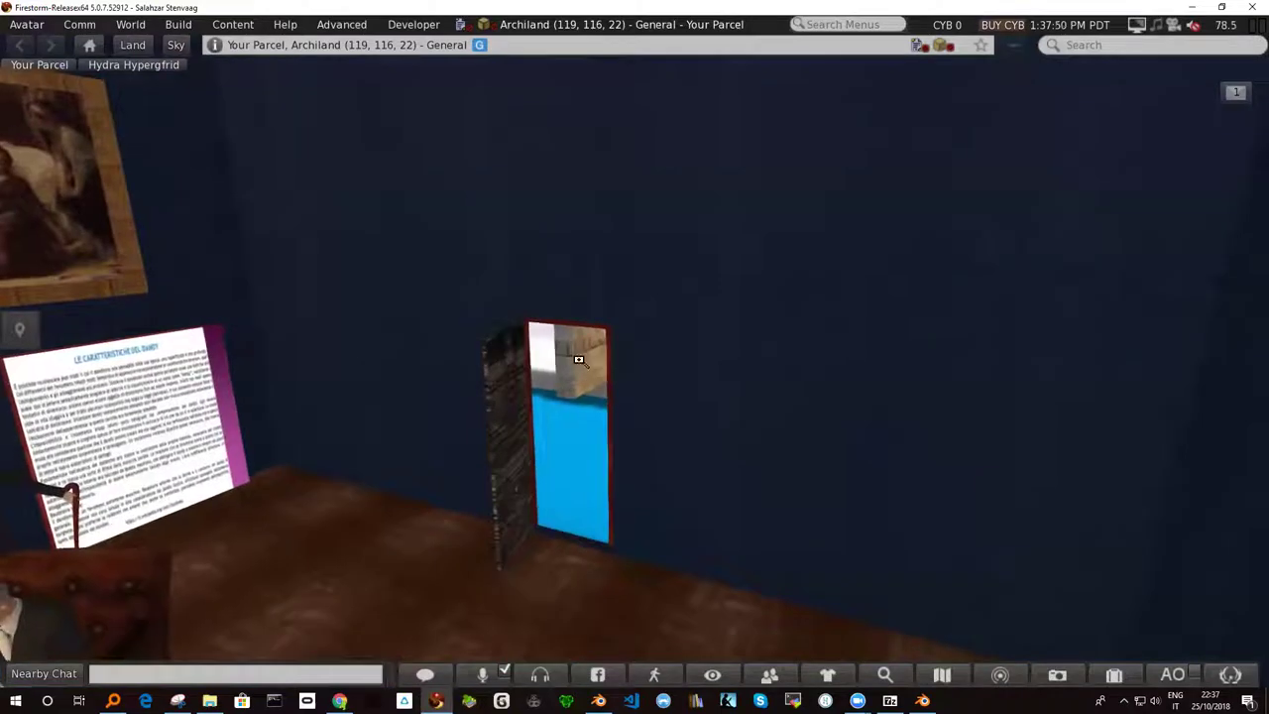
{"action": "left_click_drag", "start_coordinate": [314, 424], "coordinate": [636, 366], "text": "alt"}
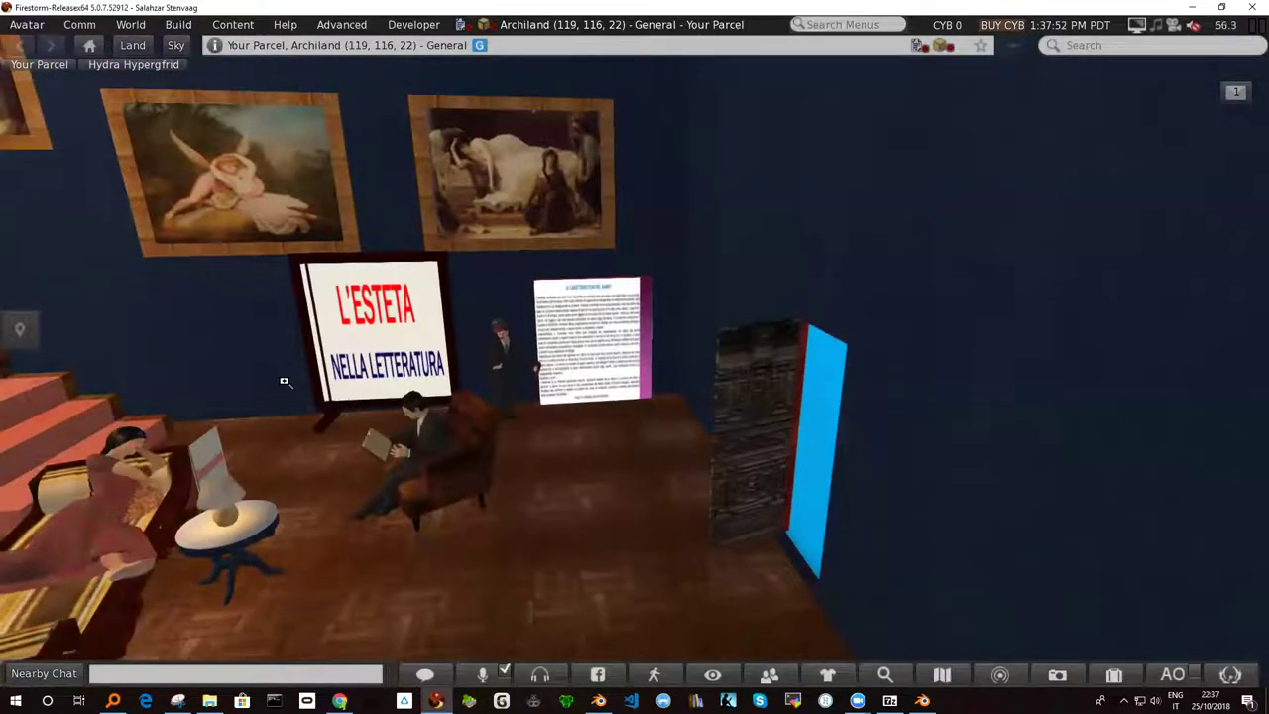
{"action": "left_click_drag", "start_coordinate": [283, 380], "coordinate": [531, 351], "text": "alt"}
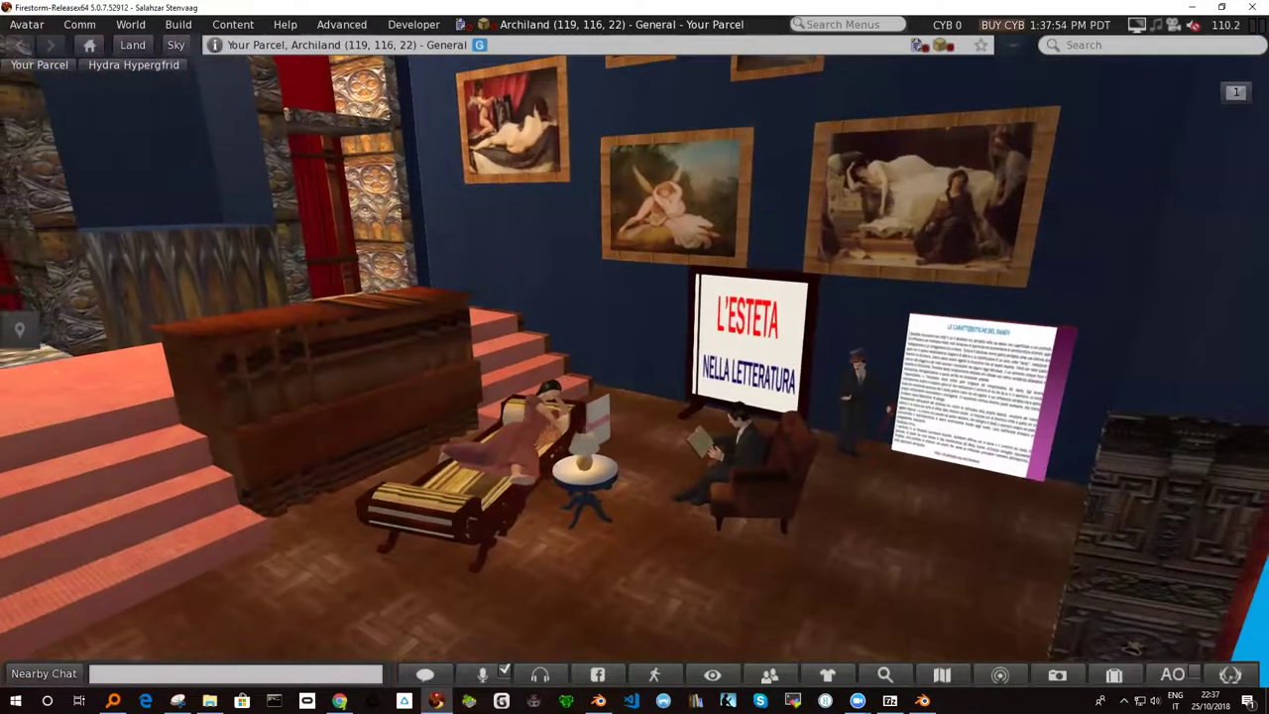
{"action": "key", "text": "Escape"}
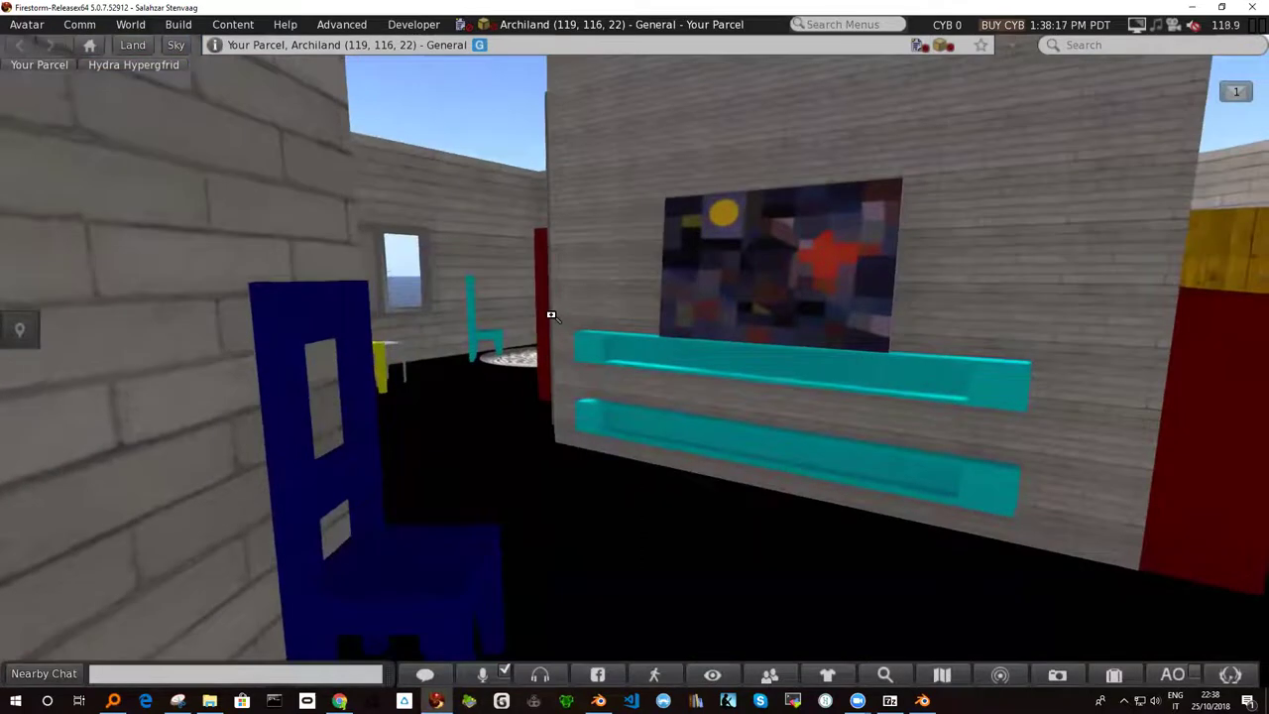
Step: Look through the red doorway, toggle the nearby people list, and view down the corridor
{"action": "left_click_drag", "start_coordinate": [552, 315], "coordinate": [552, 315], "text": "alt"}
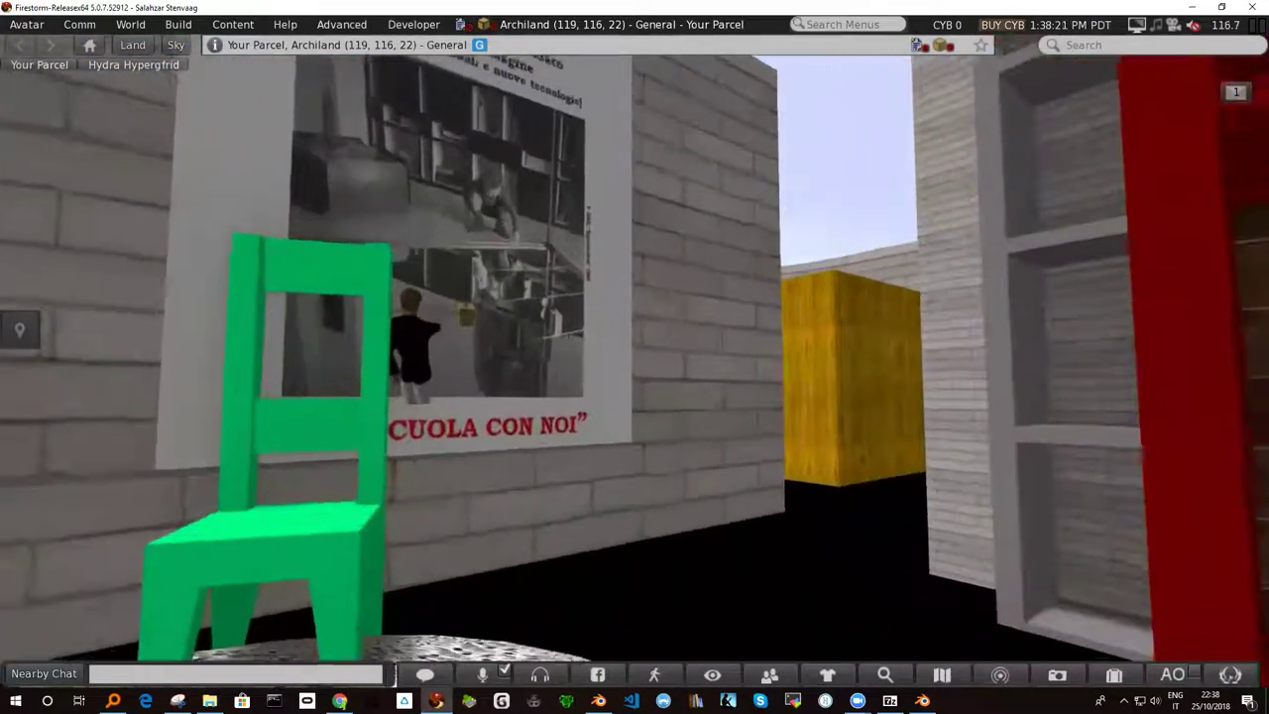
{"action": "left_click_drag", "start_coordinate": [823, 407], "coordinate": [823, 406], "text": "alt"}
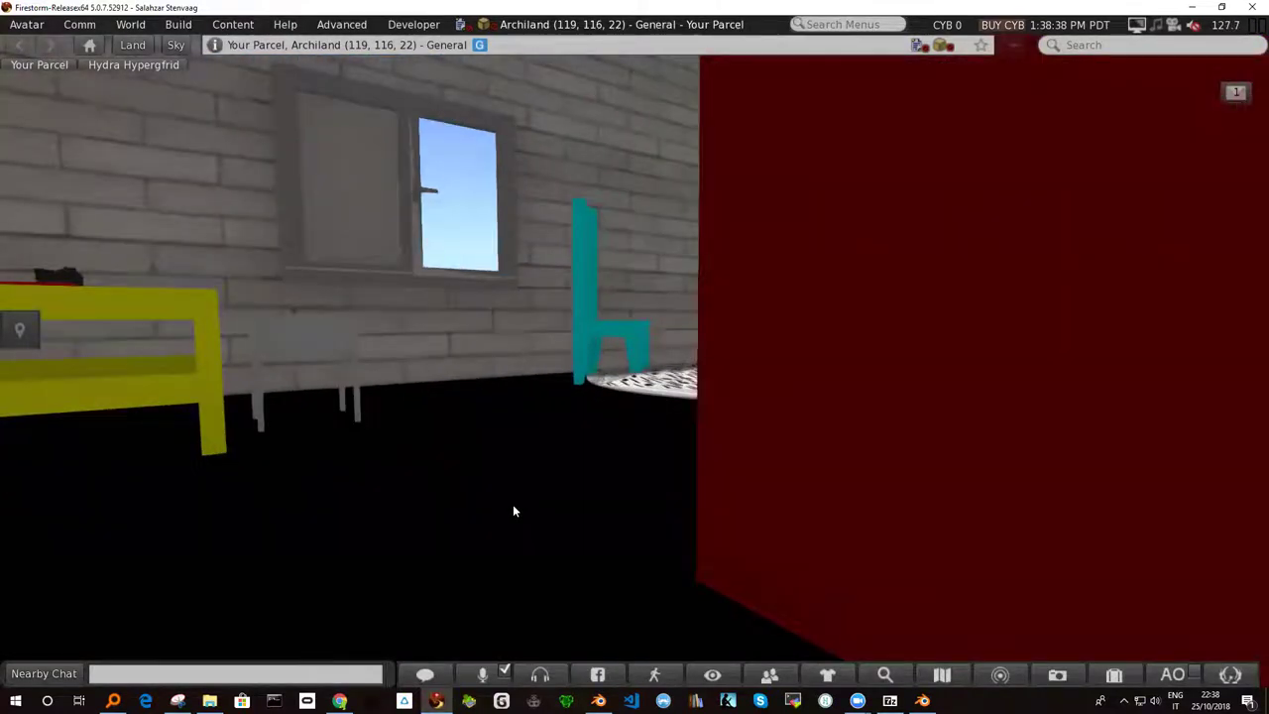
{"action": "key", "text": "ctrl+shift+a"}
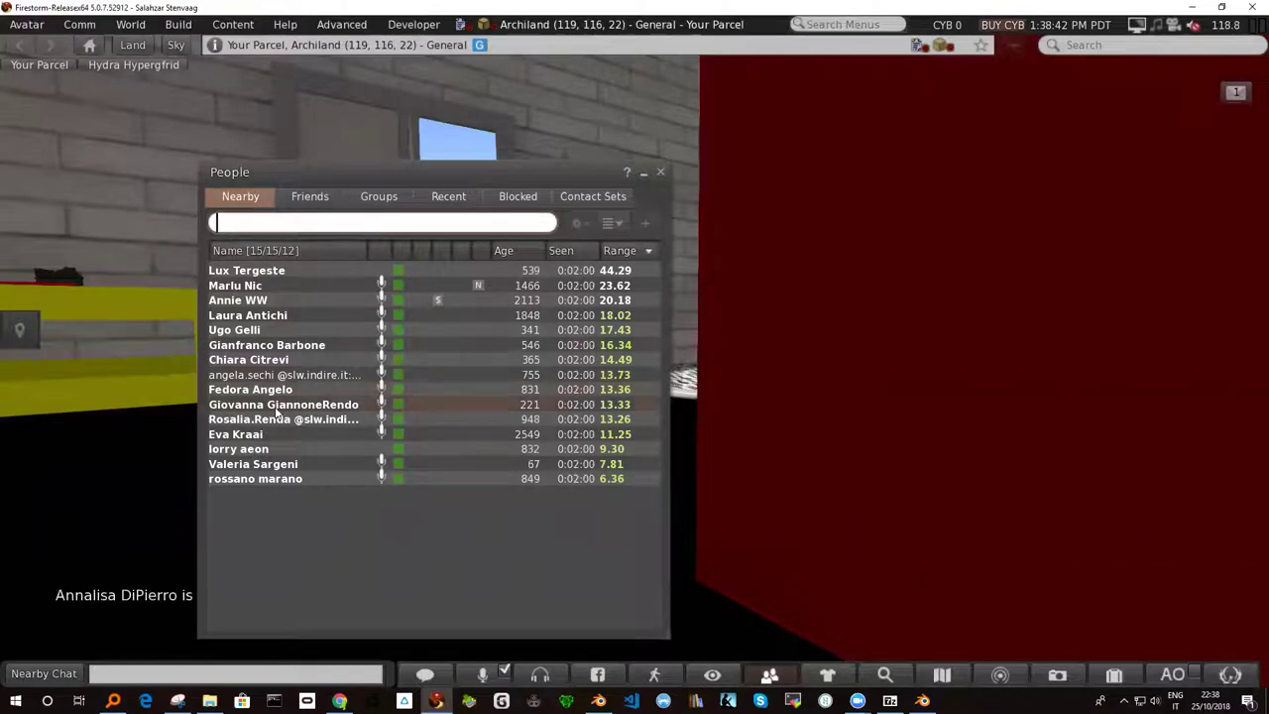
{"action": "left_click", "coordinate": [646, 173]}
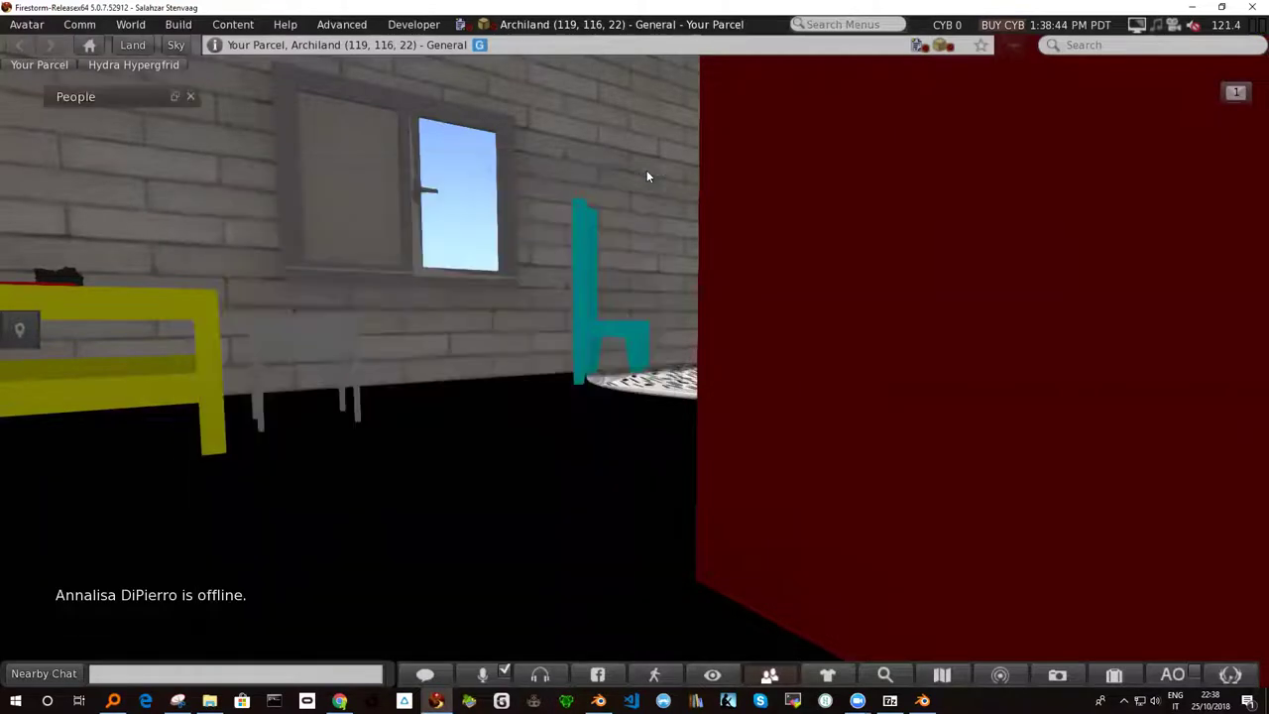
{"action": "mouse_move", "coordinate": [514, 305]}
{"action": "left_mouse_down", "text": "alt"}
{"action": "mouse_move", "coordinate": [611, 379]}
{"action": "mouse_move", "coordinate": [467, 339]}
{"action": "left_mouse_up", "text": "alt"}
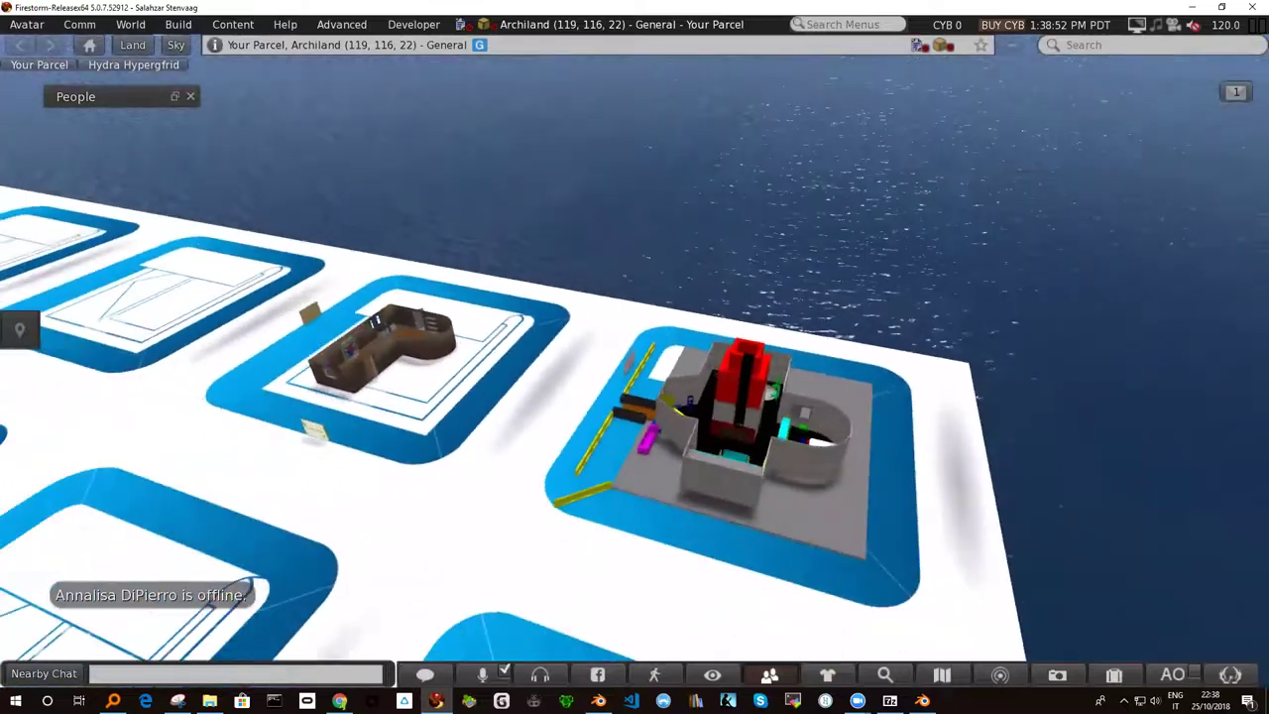
Step: Focus on the brown L-shaped building and inspect the casa_archimesh properties
{"action": "left_click", "coordinate": [467, 339], "text": "alt"}
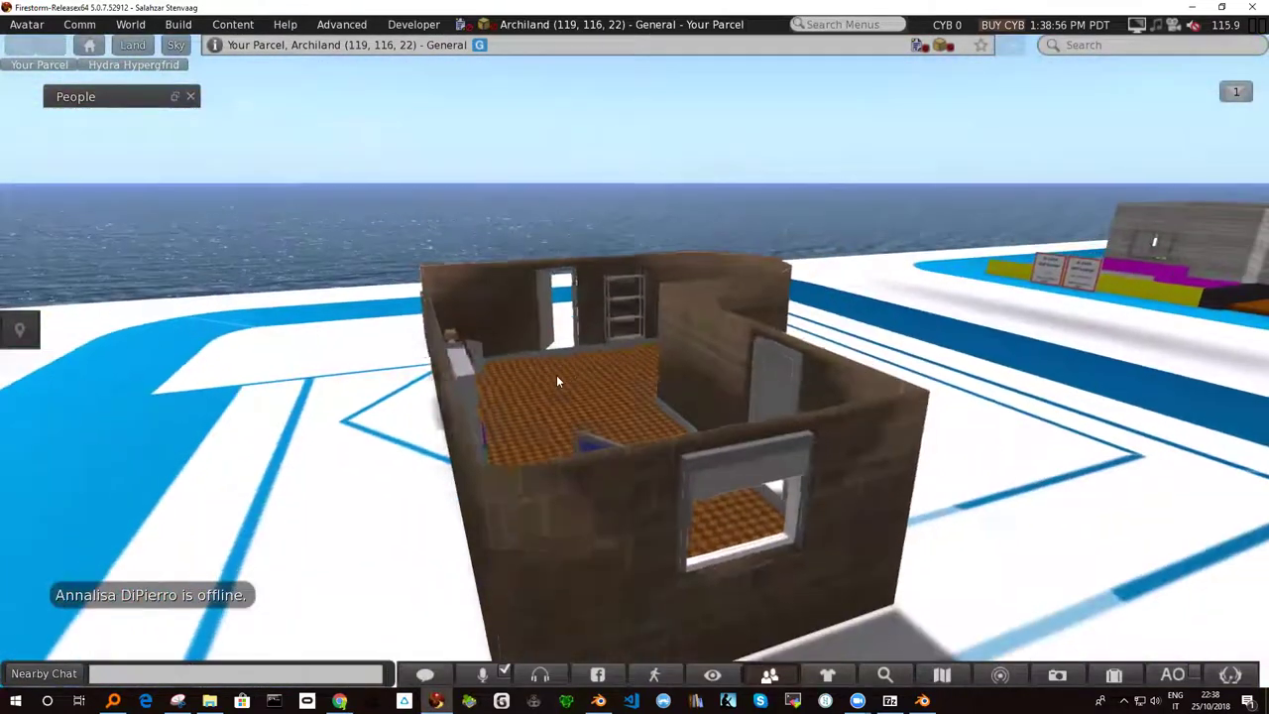
{"action": "right_click", "coordinate": [556, 375]}
{"action": "left_click", "coordinate": [593, 414]}
{"action": "right_click", "coordinate": [584, 404]}
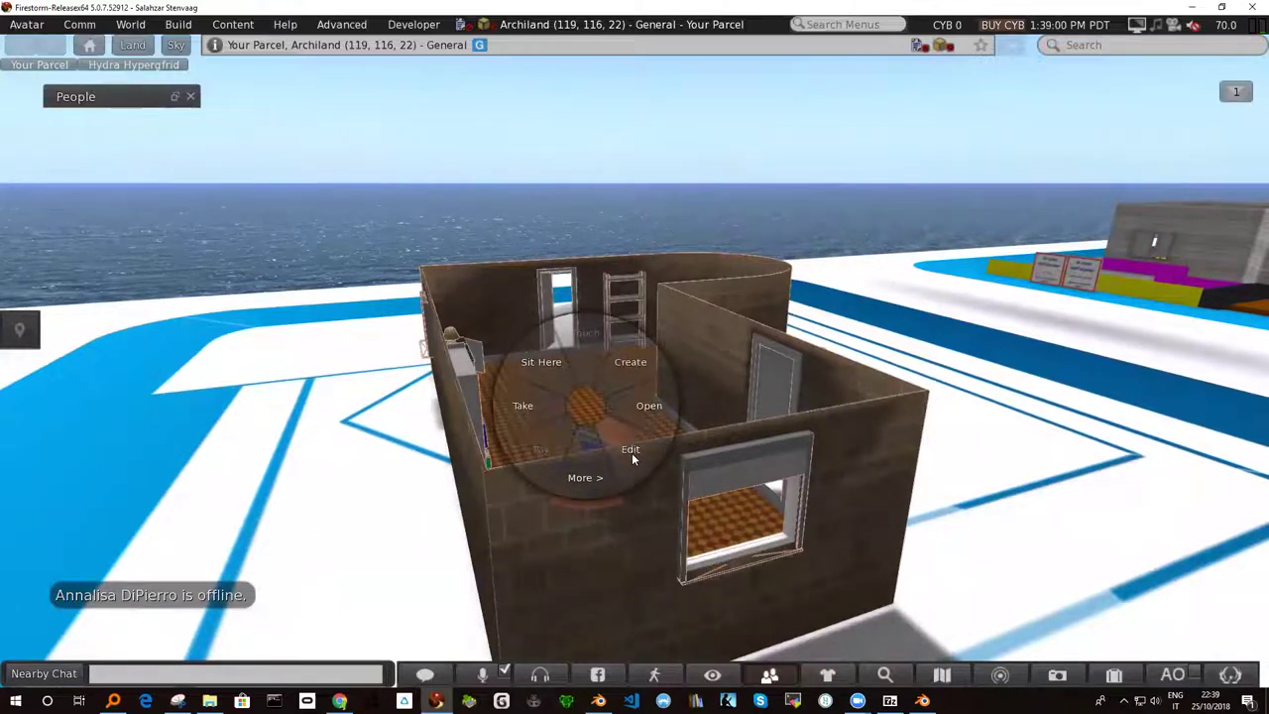
{"action": "left_click", "coordinate": [520, 435]}
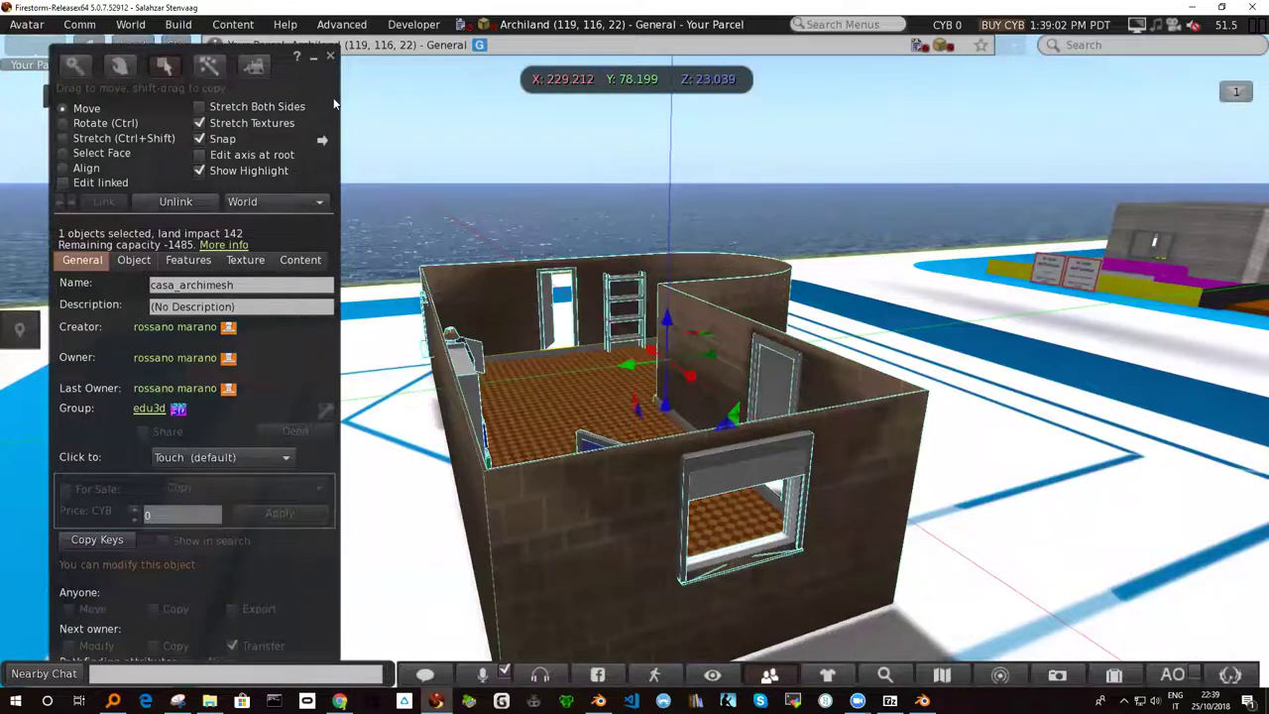
{"action": "left_click", "coordinate": [331, 56]}
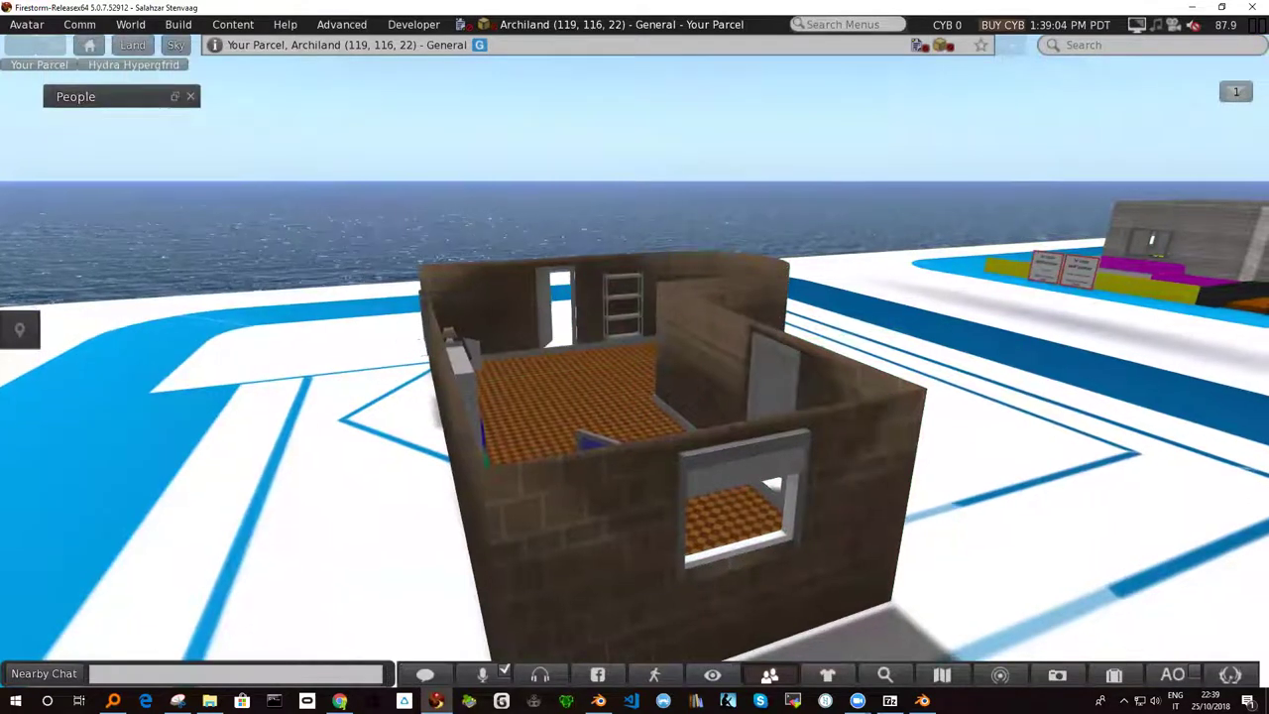
{"action": "key", "text": "Escape"}
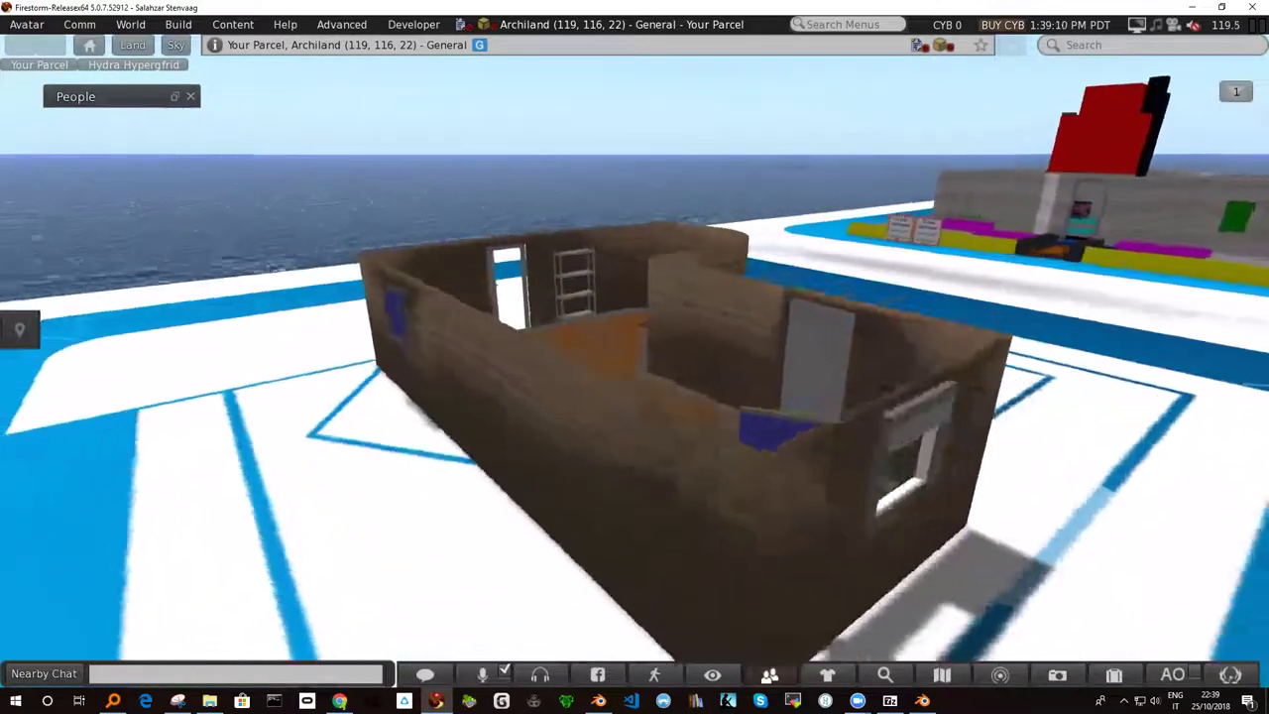
Step: Orbit the interior, zooming in on the cabinet, lamp and bookshelf
{"action": "left_click_drag", "start_coordinate": [507, 302], "coordinate": [506, 303], "text": "alt"}
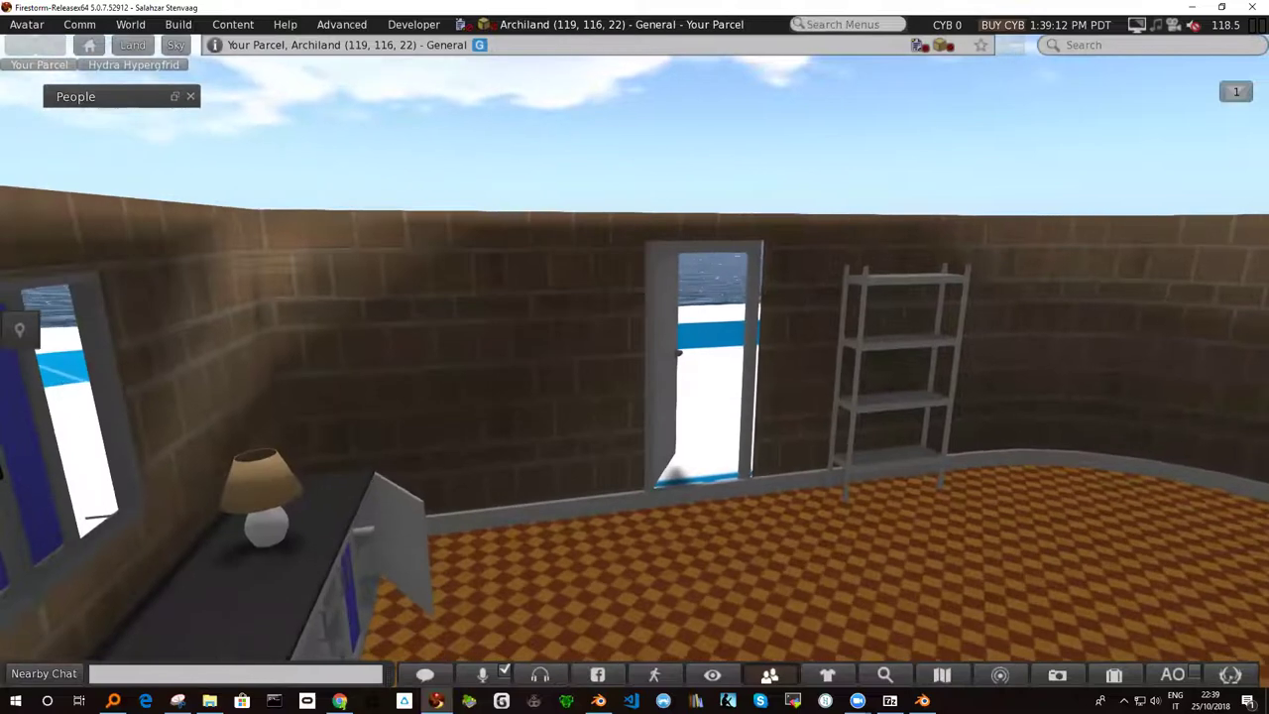
{"action": "left_click", "coordinate": [339, 578], "text": "alt"}
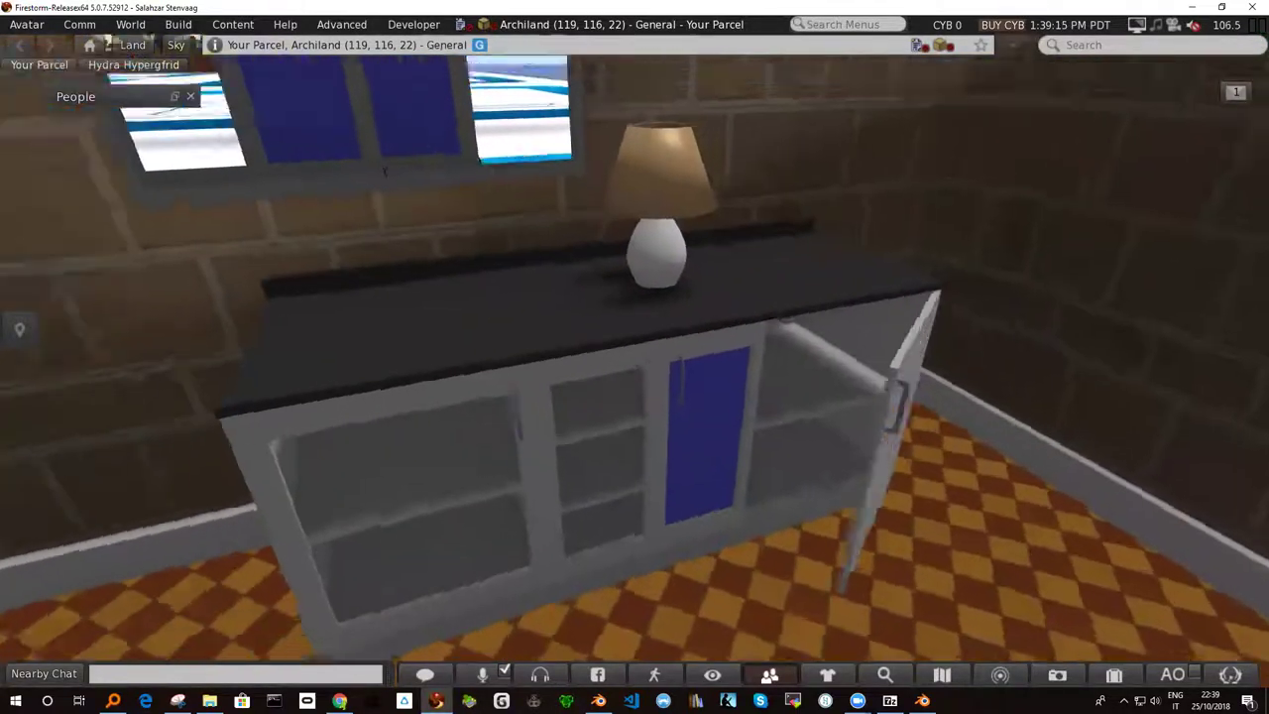
{"action": "left_click_drag", "start_coordinate": [525, 341], "coordinate": [526, 341], "text": "alt"}
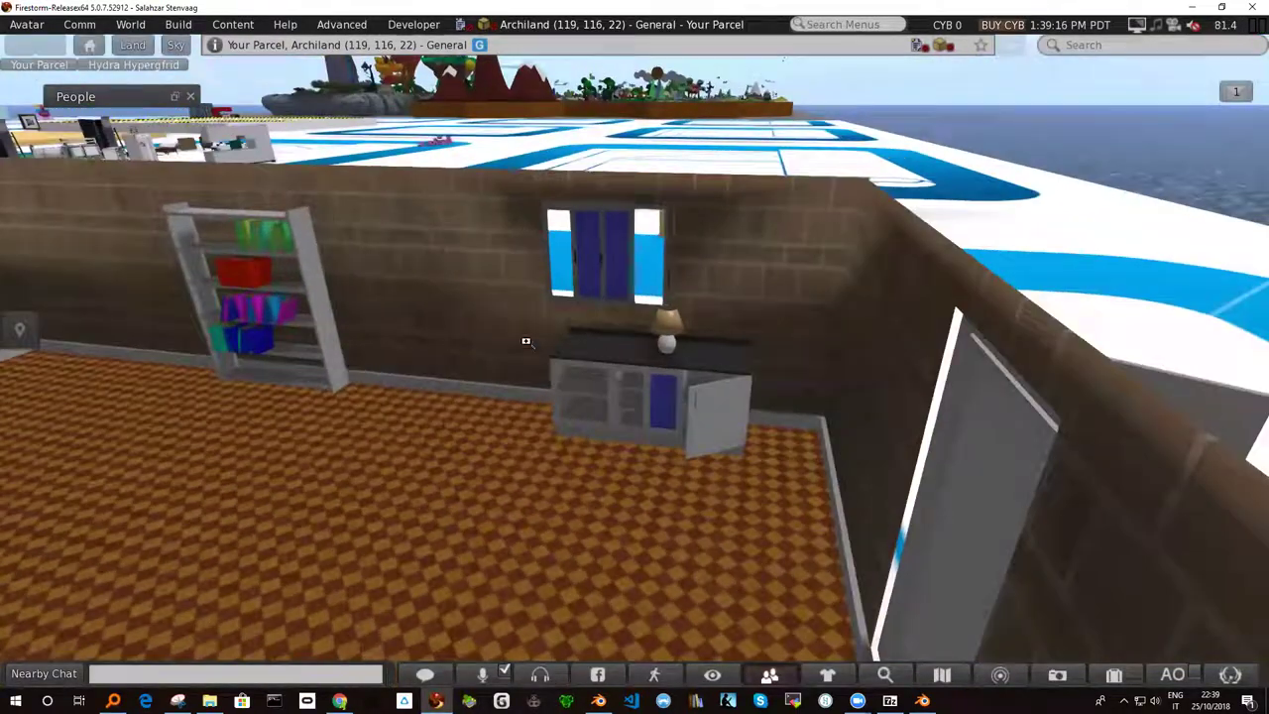
{"action": "left_click", "coordinate": [252, 288], "text": "alt"}
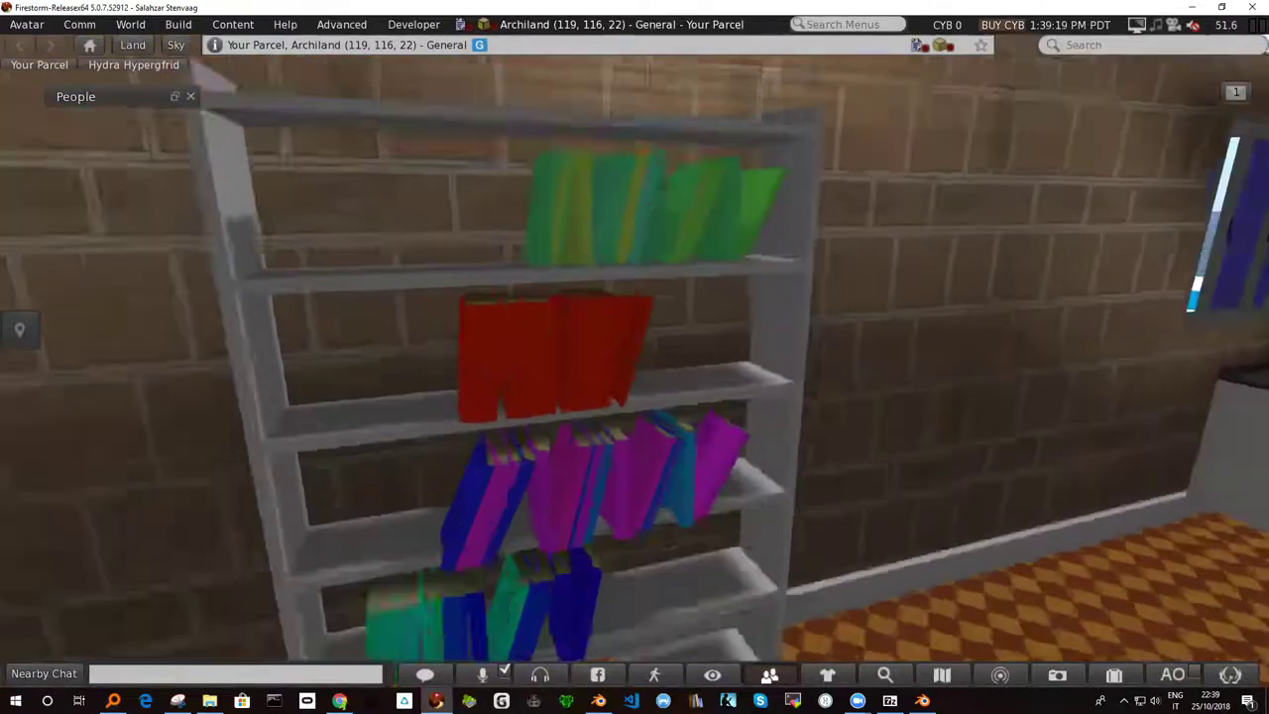
{"action": "left_click_drag", "start_coordinate": [597, 359], "coordinate": [596, 359], "text": "alt"}
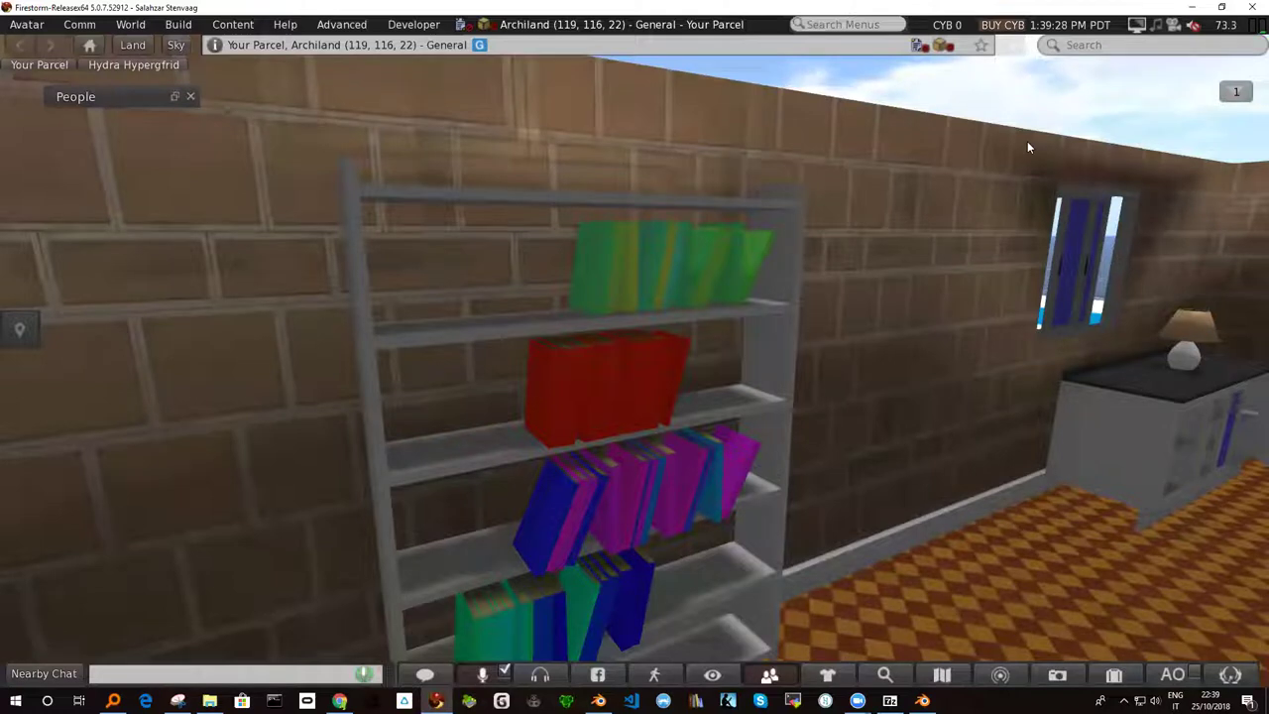
{"action": "key", "text": "Escape"}
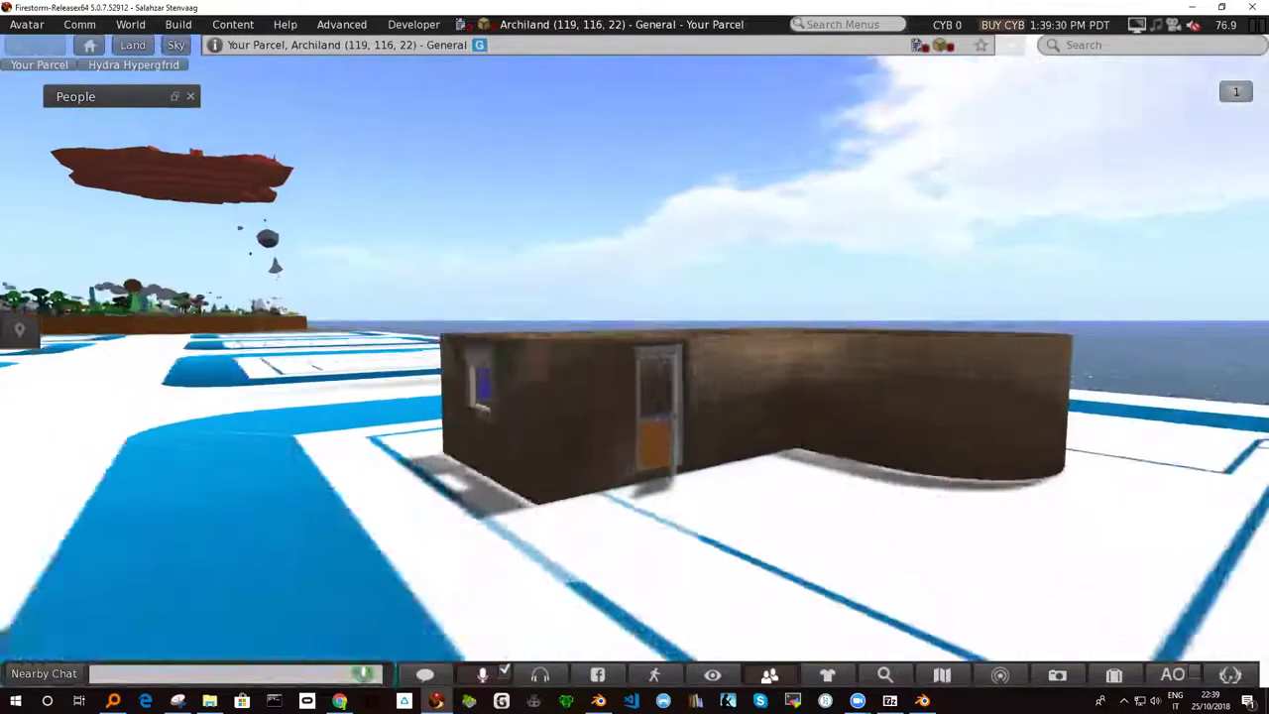
Step: Walk the avatar back toward the sign, shelves and bed
{"action": "key", "text": "Down"}
{"action": "key", "text": "Left"}
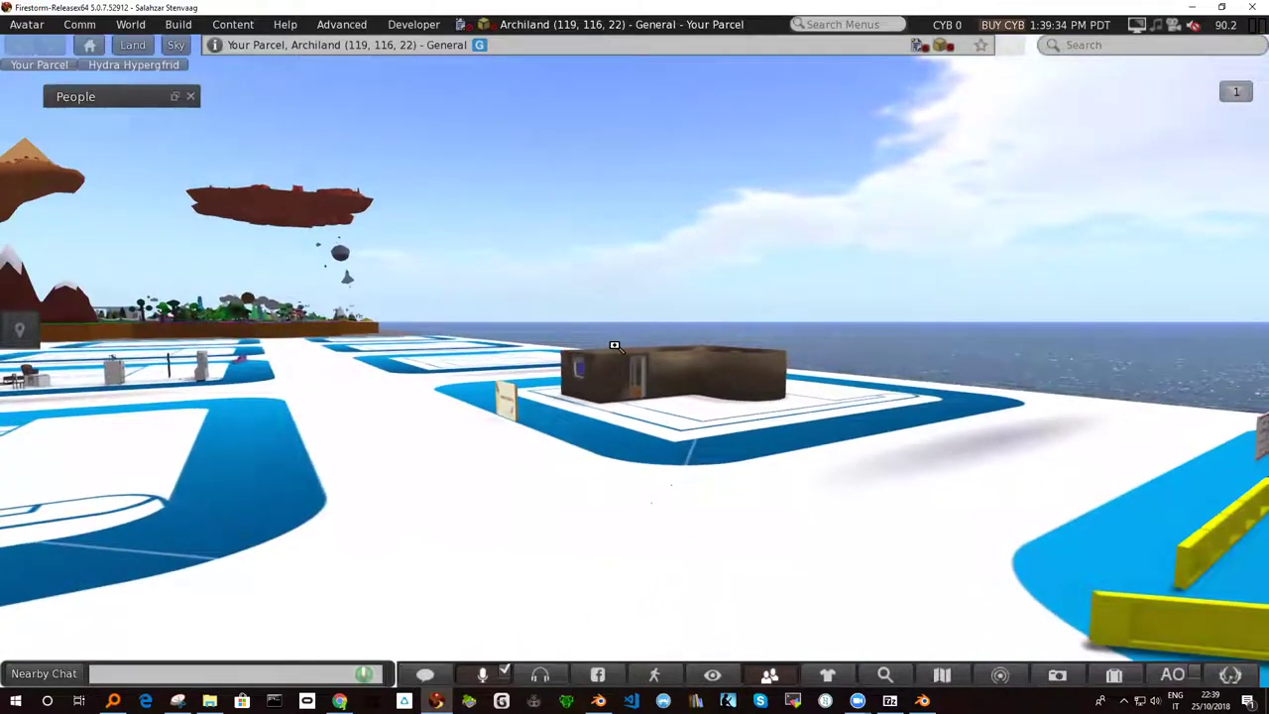
{"action": "key", "text": "Left"}
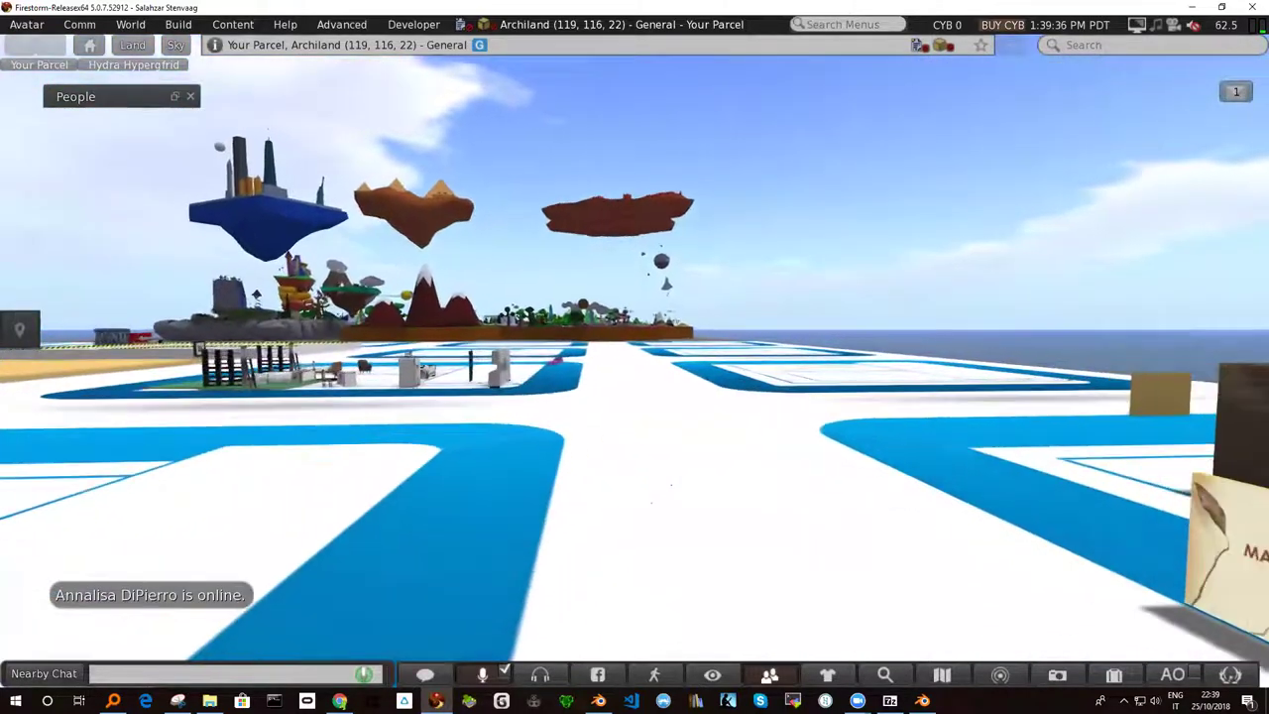
{"action": "key", "text": "Up"}
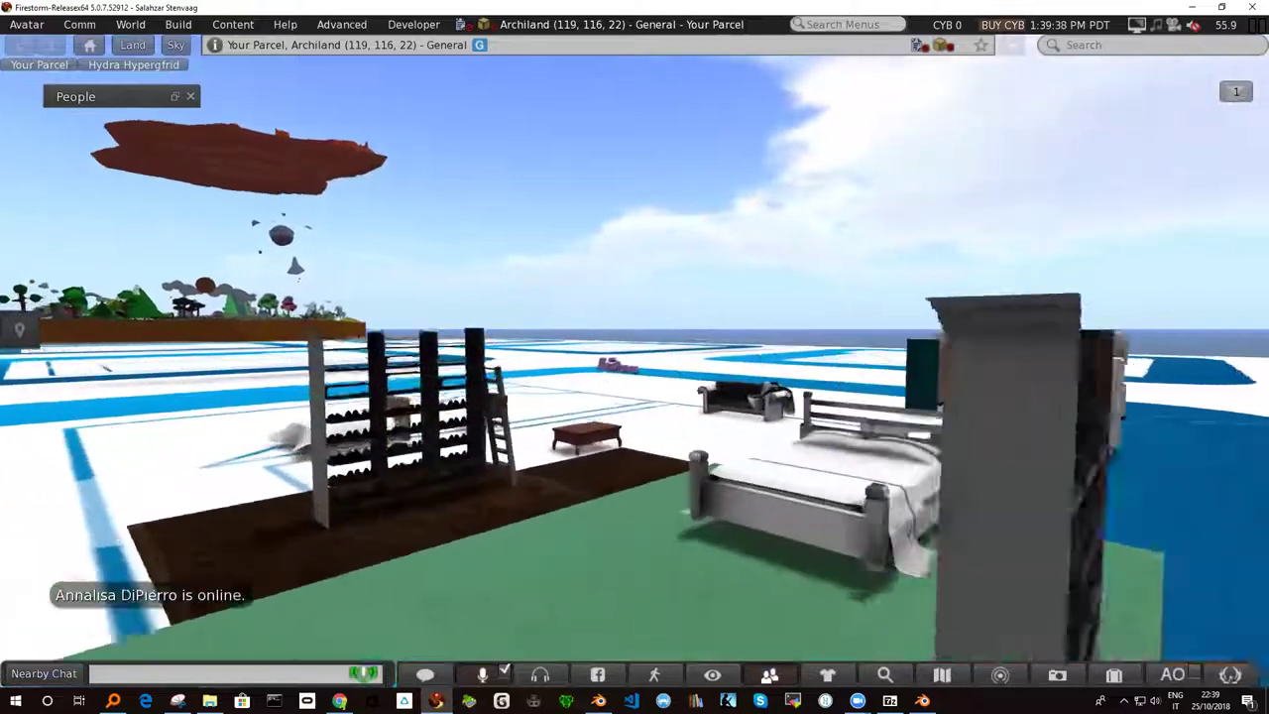
Step: Inspect the CLOSET - MEN object's properties and orbit close to its shoe shelving
{"action": "key", "text": "Down"}
{"action": "key", "text": "Right"}
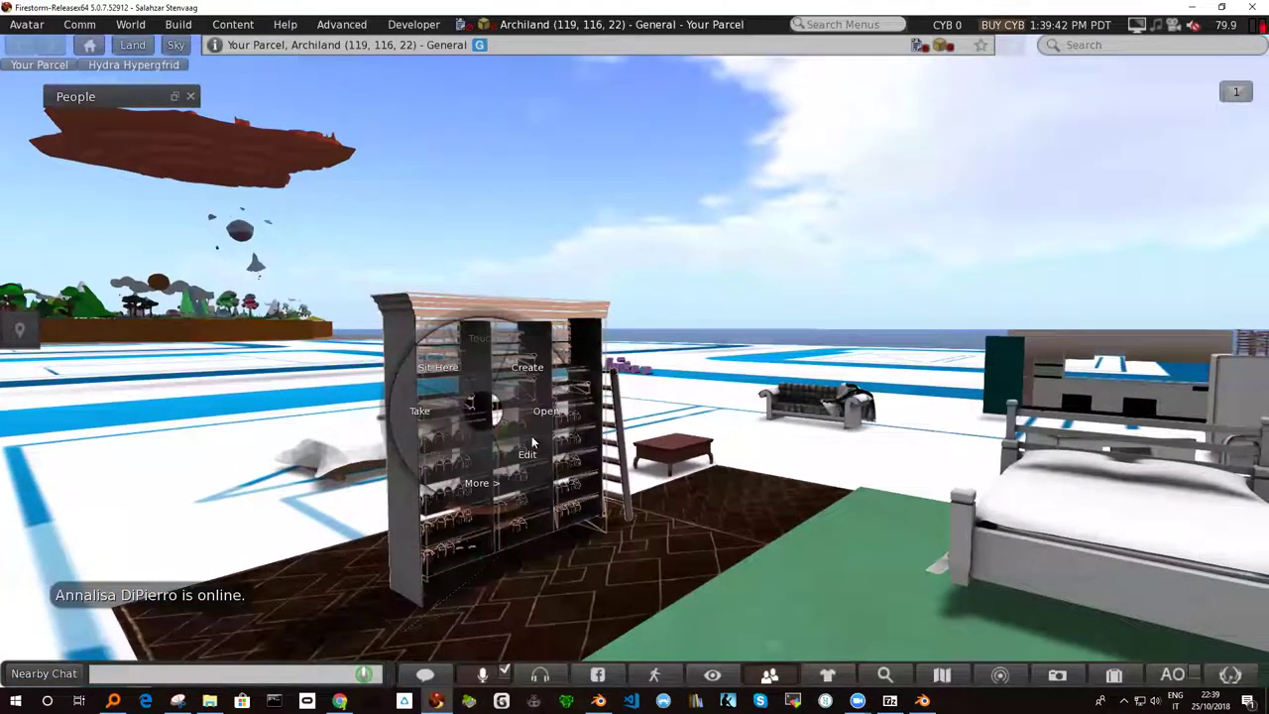
{"action": "left_click", "coordinate": [525, 454]}
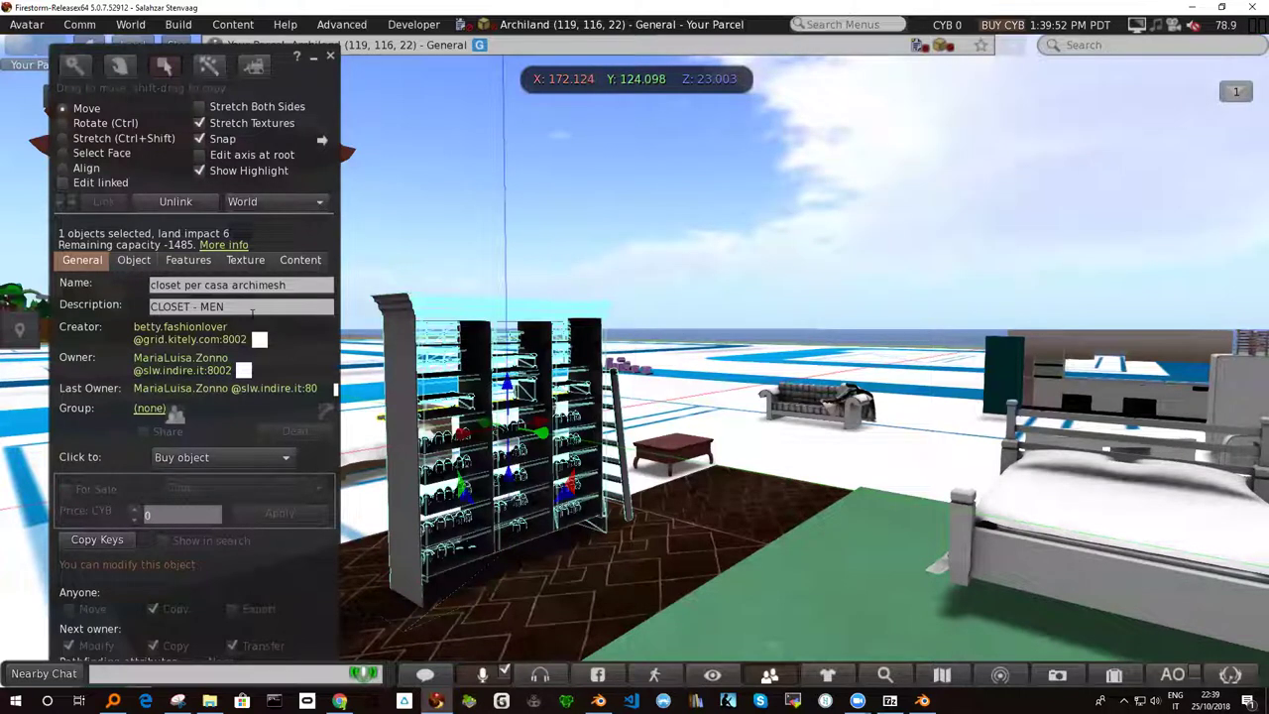
{"action": "left_click", "coordinate": [330, 62]}
{"action": "mouse_move", "coordinate": [506, 436]}
{"action": "left_mouse_down", "text": "alt"}
{"action": "mouse_move", "coordinate": [694, 377]}
{"action": "mouse_move", "coordinate": [417, 406]}
{"action": "mouse_move", "coordinate": [638, 360]}
{"action": "left_mouse_up", "text": "alt"}
Step: Orbit around the closet and bed, then pull far back over the parcels
{"action": "left_click_drag", "start_coordinate": [747, 307], "coordinate": [585, 377], "text": "alt"}
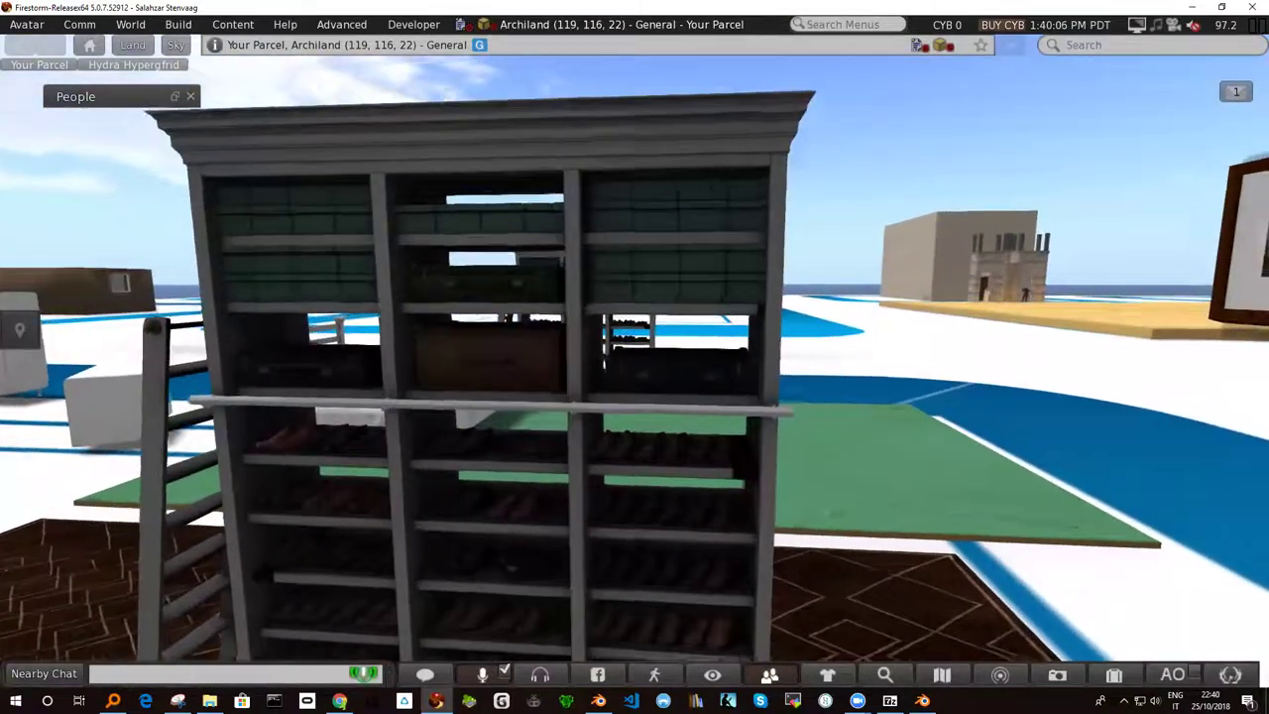
{"action": "left_click_drag", "start_coordinate": [399, 360], "coordinate": [623, 361], "text": "alt"}
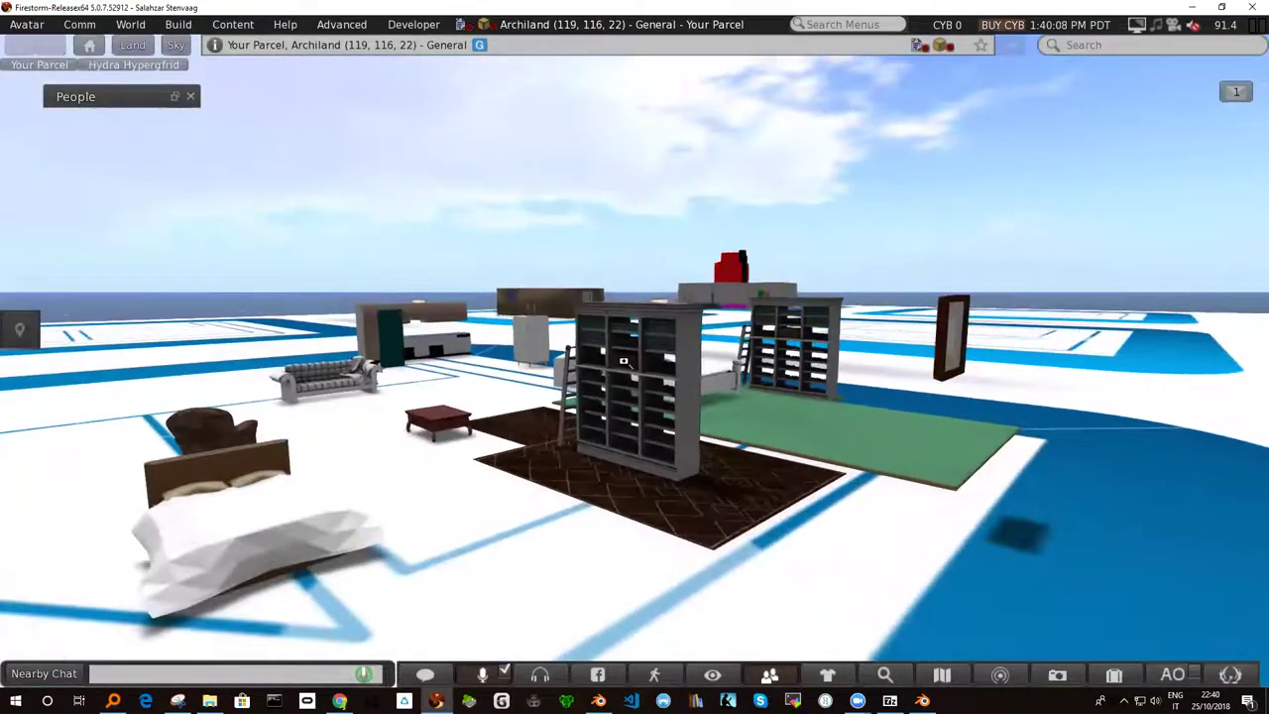
{"action": "left_click_drag", "start_coordinate": [445, 413], "coordinate": [634, 360], "text": "alt"}
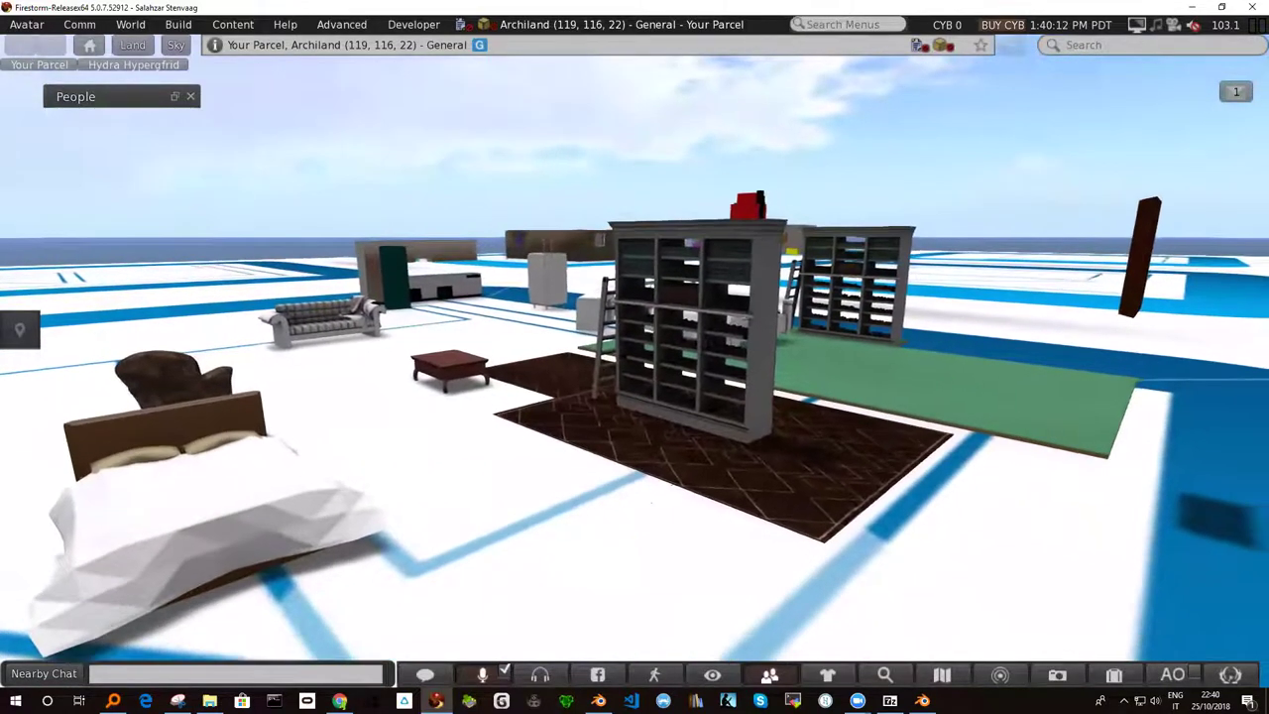
{"action": "left_click_drag", "start_coordinate": [651, 503], "coordinate": [476, 495], "text": "alt"}
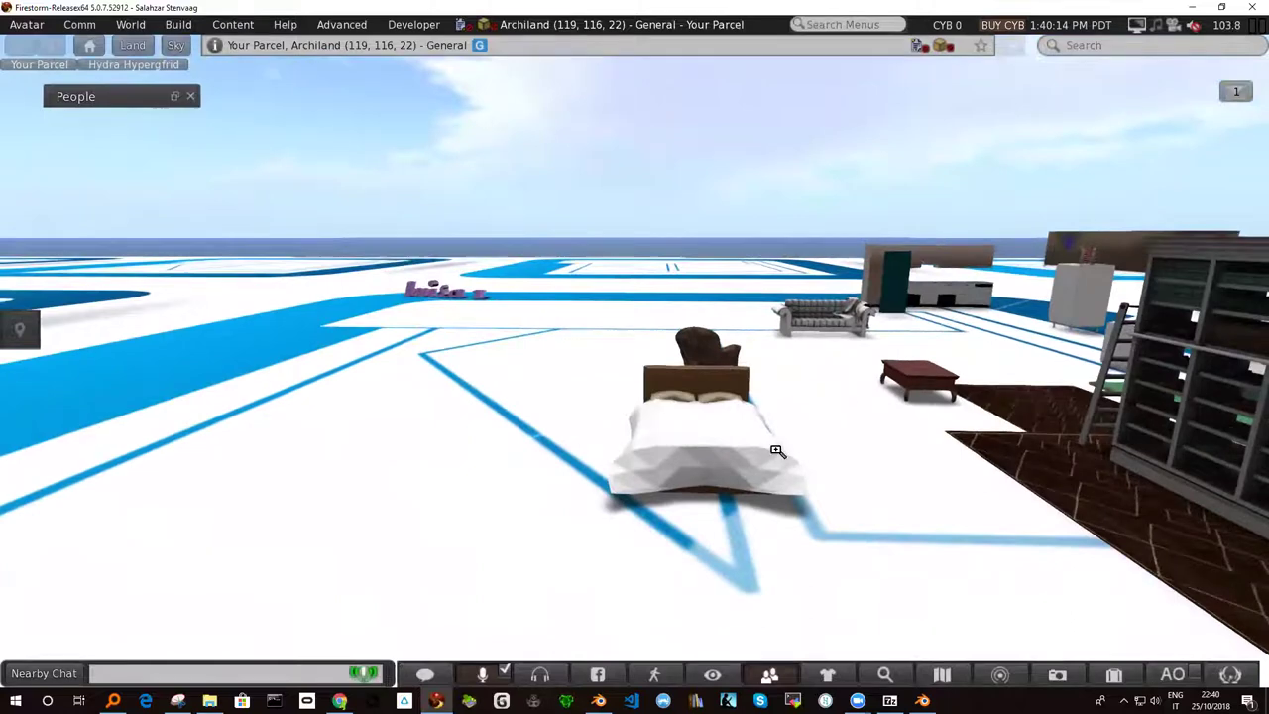
{"action": "left_click_drag", "start_coordinate": [777, 451], "coordinate": [754, 614], "text": "alt"}
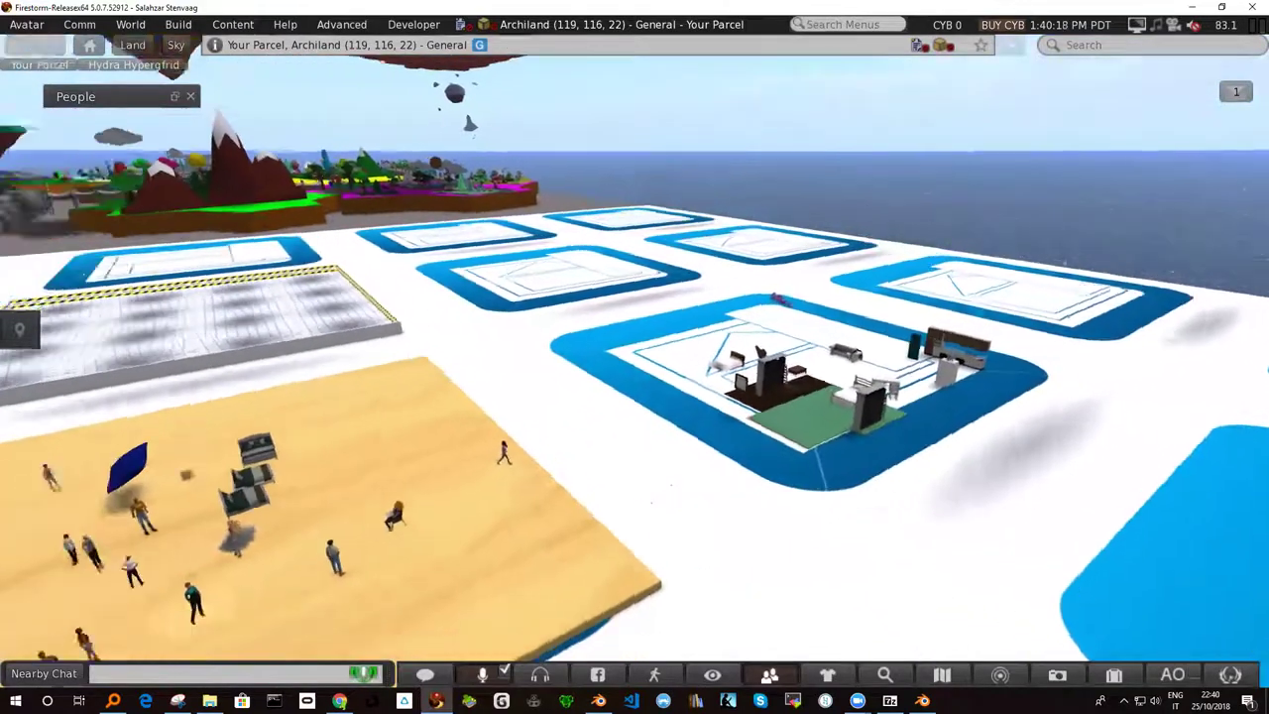
{"action": "left_click_drag", "start_coordinate": [652, 503], "coordinate": [383, 646], "text": "alt"}
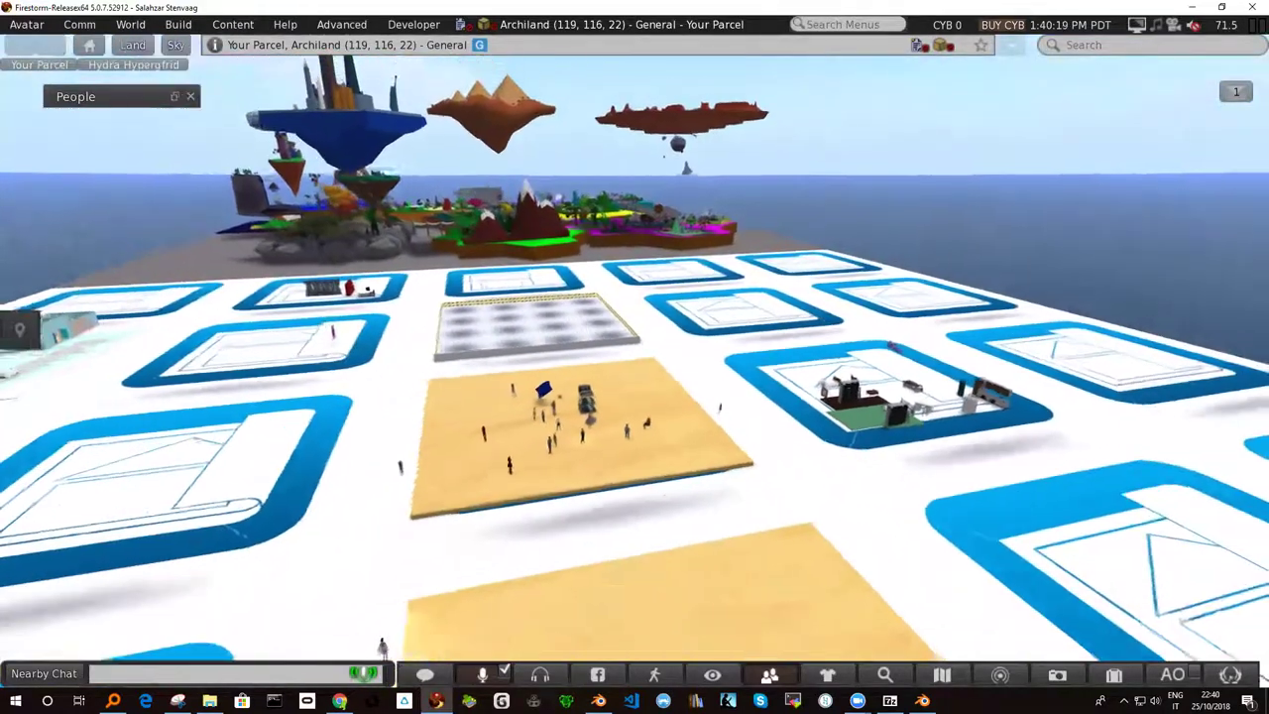
Step: Reset the camera, view the parcel grid, and frame the grey-walled house
{"action": "key", "text": "Escape"}
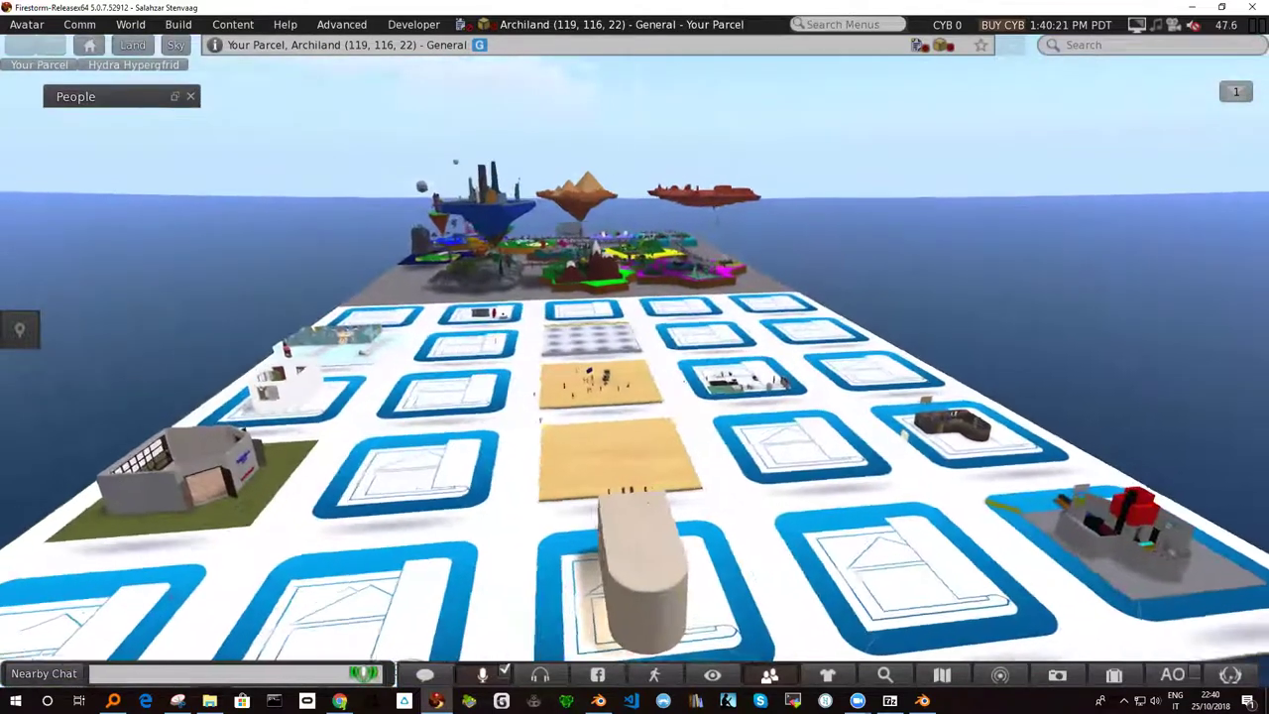
{"action": "left_click_drag", "start_coordinate": [701, 502], "coordinate": [555, 501], "text": "alt"}
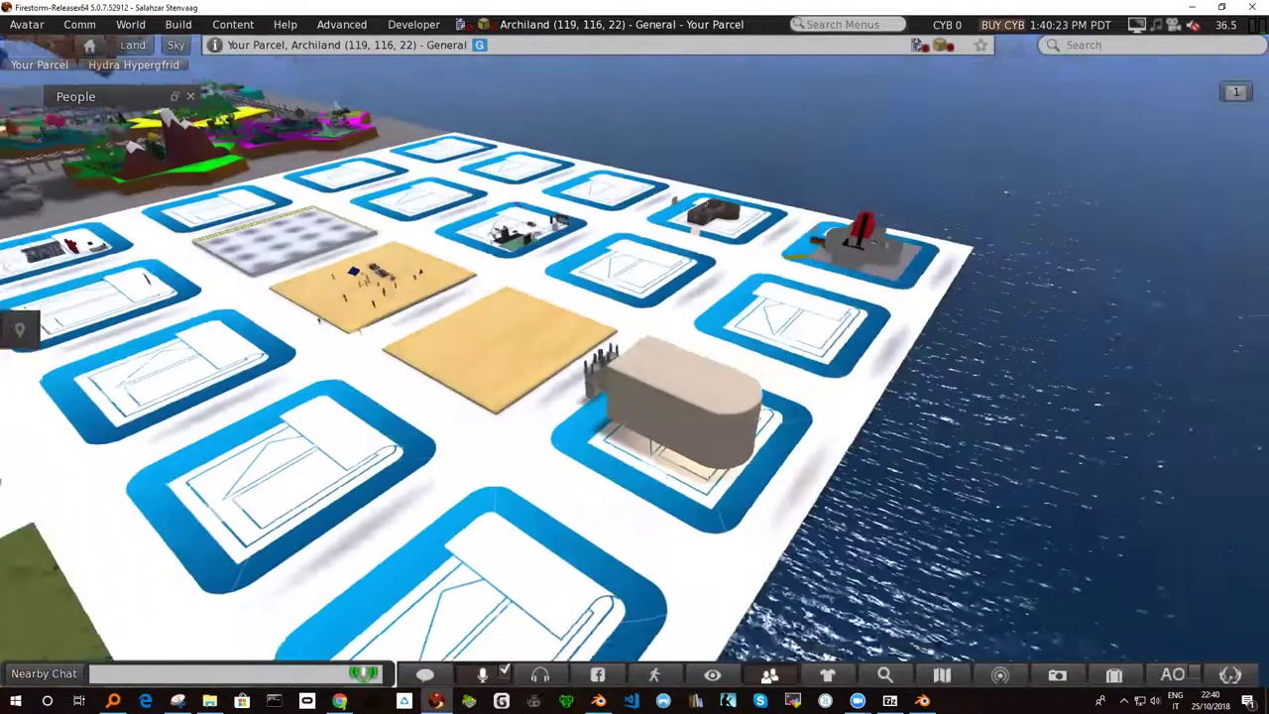
{"action": "left_click_drag", "start_coordinate": [444, 319], "coordinate": [516, 357], "text": "alt"}
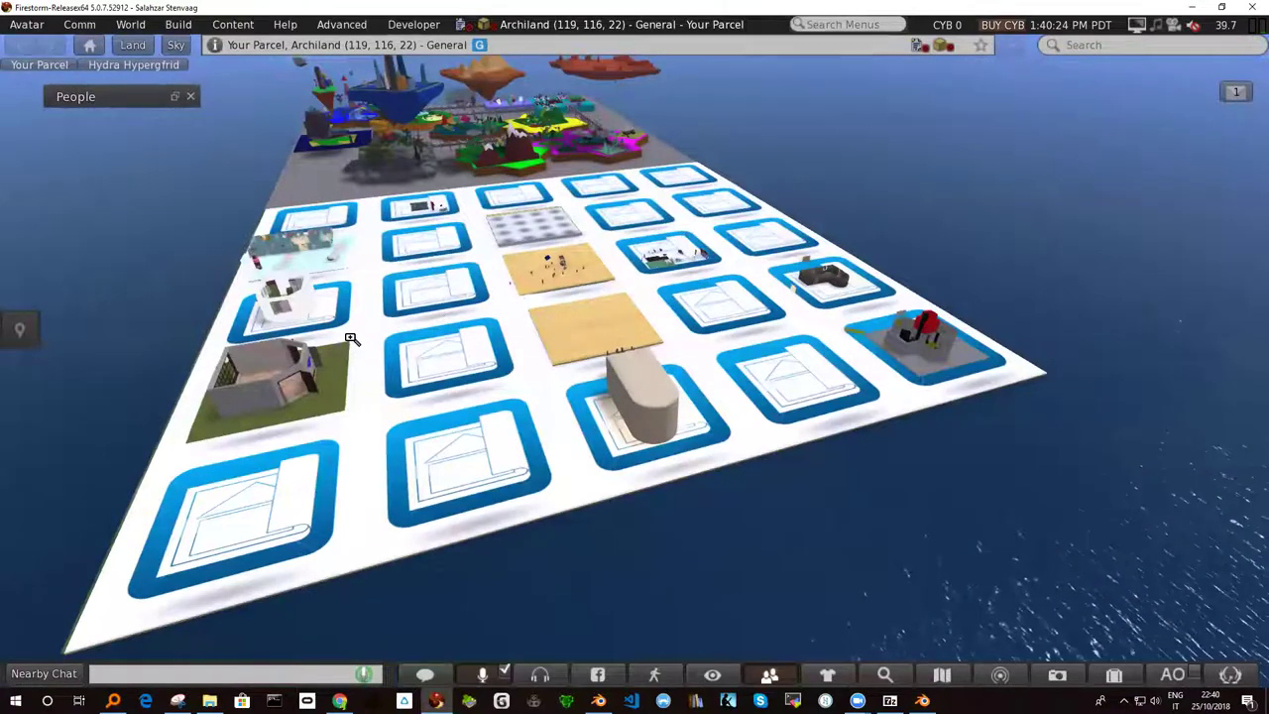
{"action": "left_click", "coordinate": [316, 327], "text": "alt"}
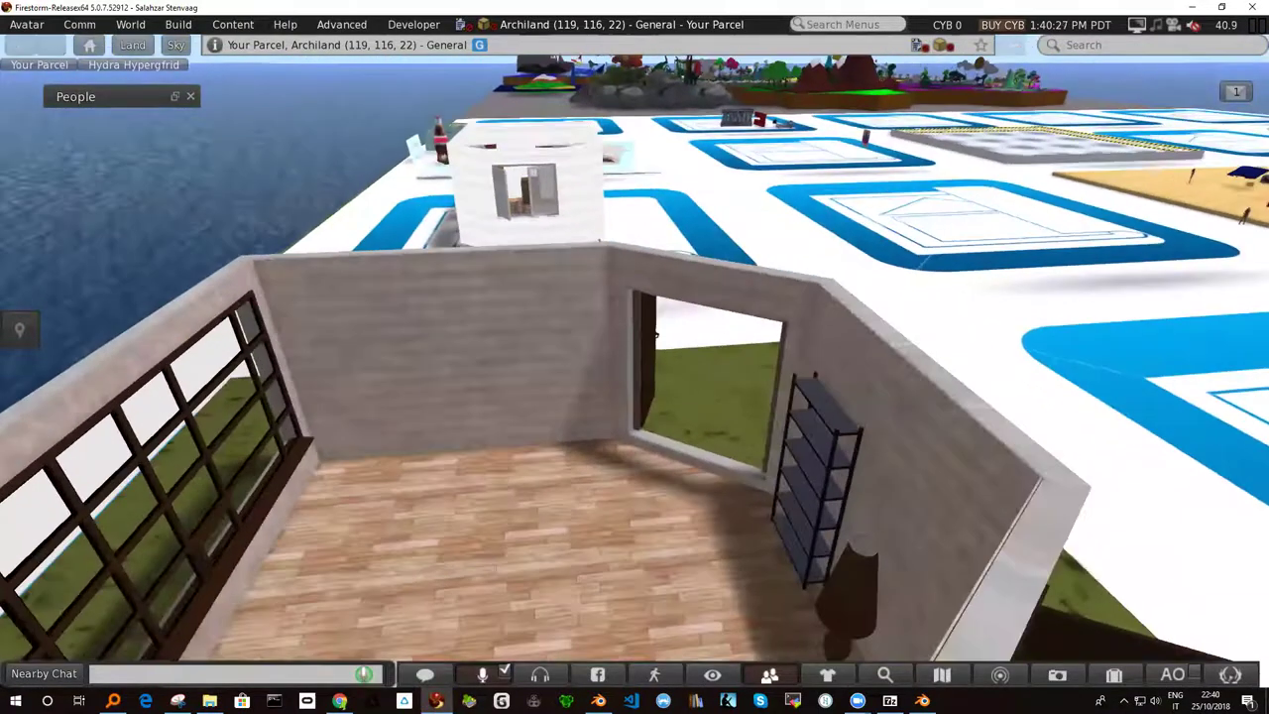
{"action": "left_click_drag", "start_coordinate": [655, 335], "coordinate": [628, 361], "text": "alt"}
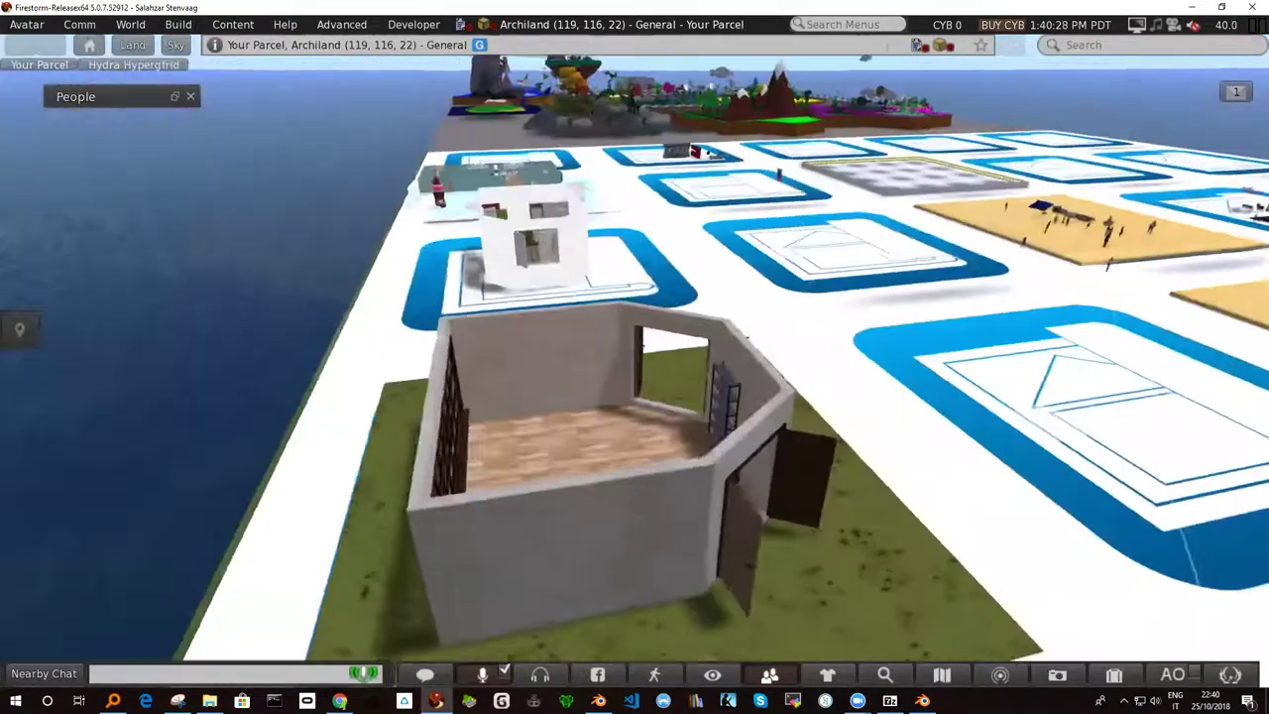
Step: Edit the grey house's door, then view the whole house
{"action": "right_click", "coordinate": [566, 375]}
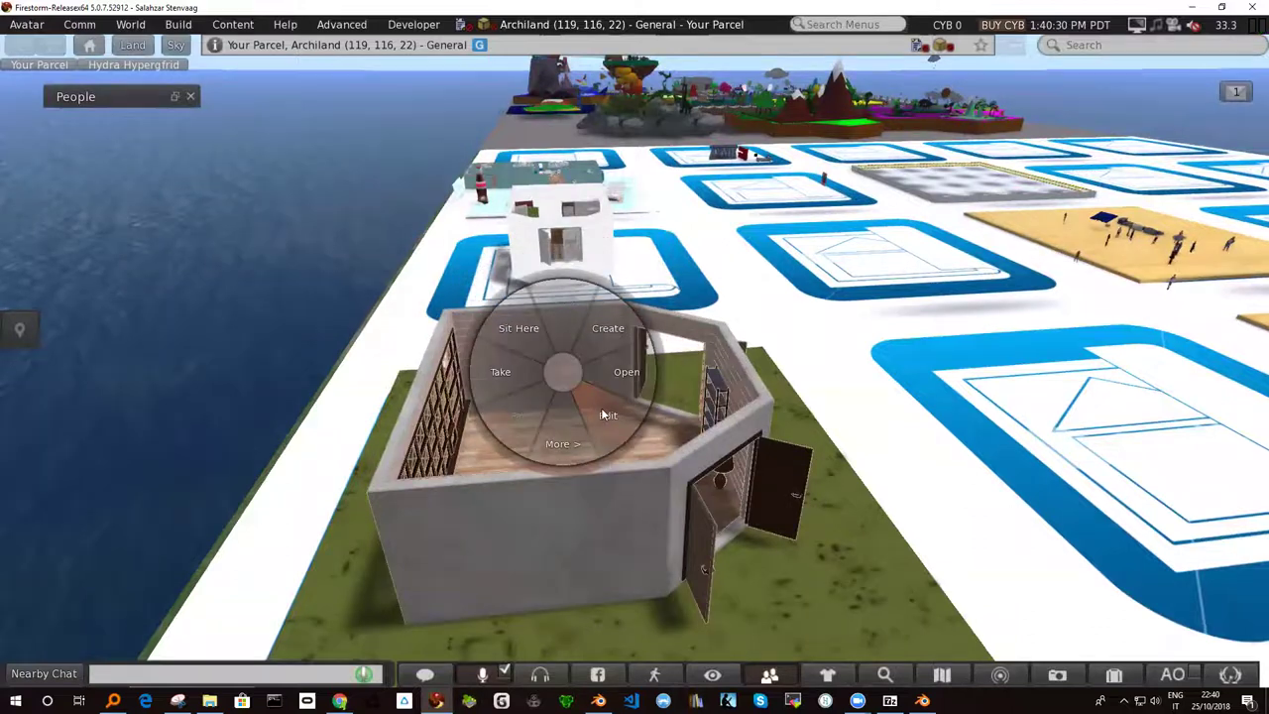
{"action": "left_click", "coordinate": [601, 408]}
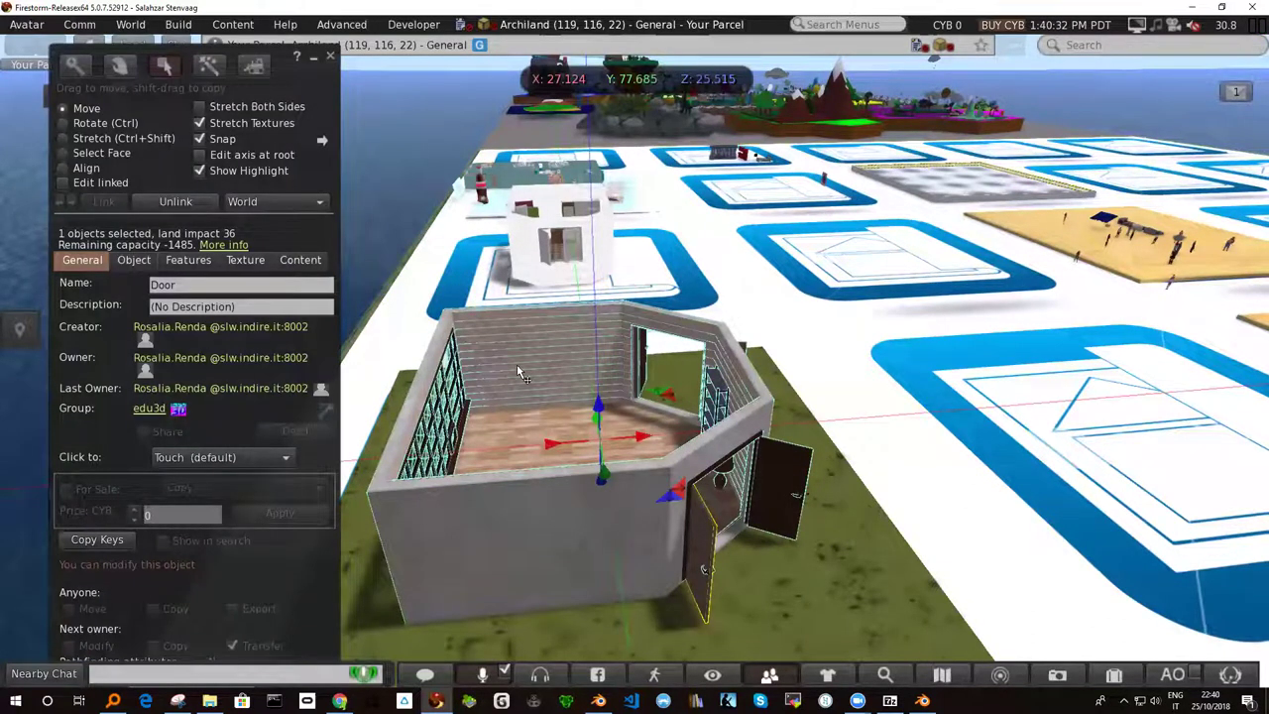
{"action": "key", "text": "Escape"}
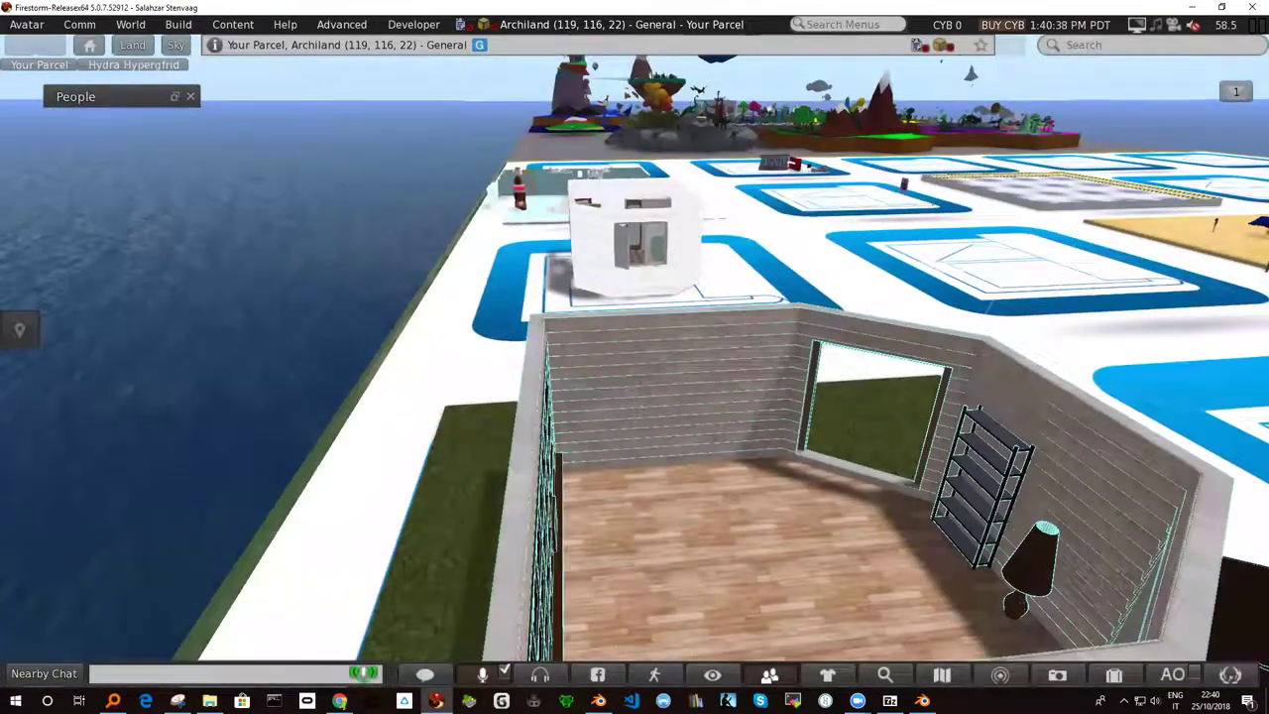
{"action": "key", "text": "ctrl+1"}
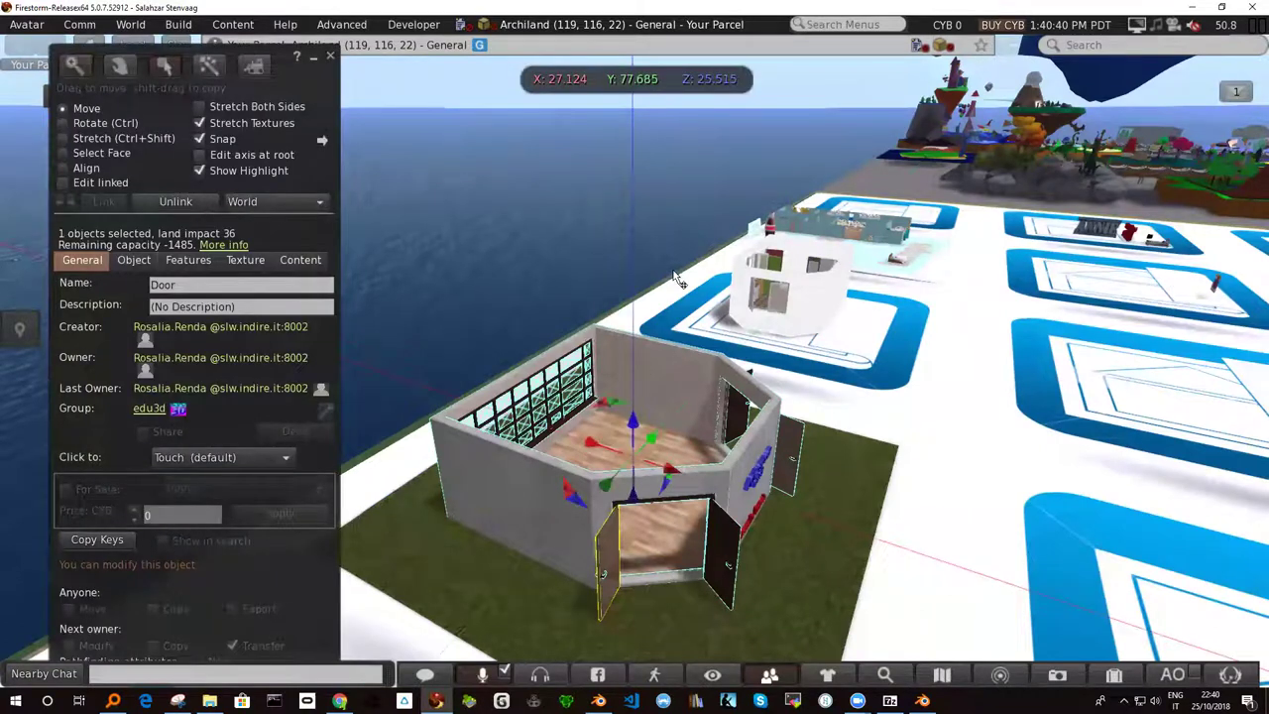
Step: Focus the camera on the white building and bring up its actions
{"action": "left_click", "coordinate": [676, 279], "text": "alt"}
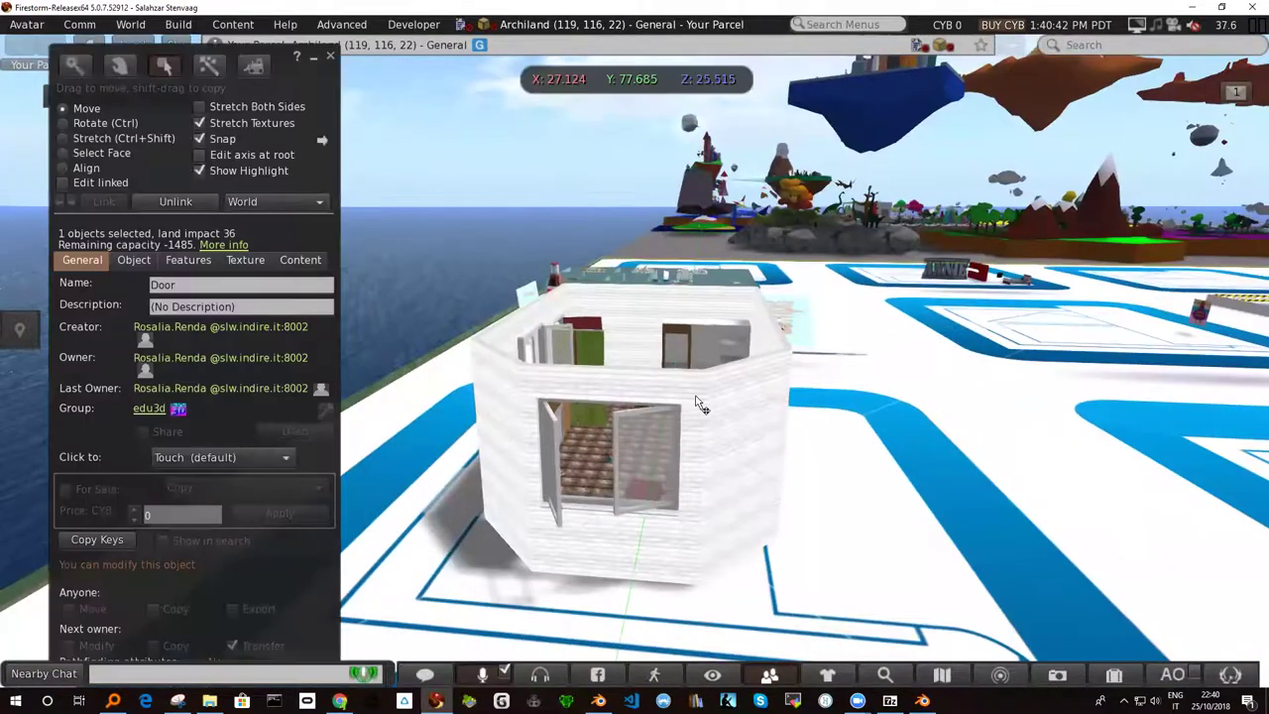
{"action": "right_click", "coordinate": [697, 401]}
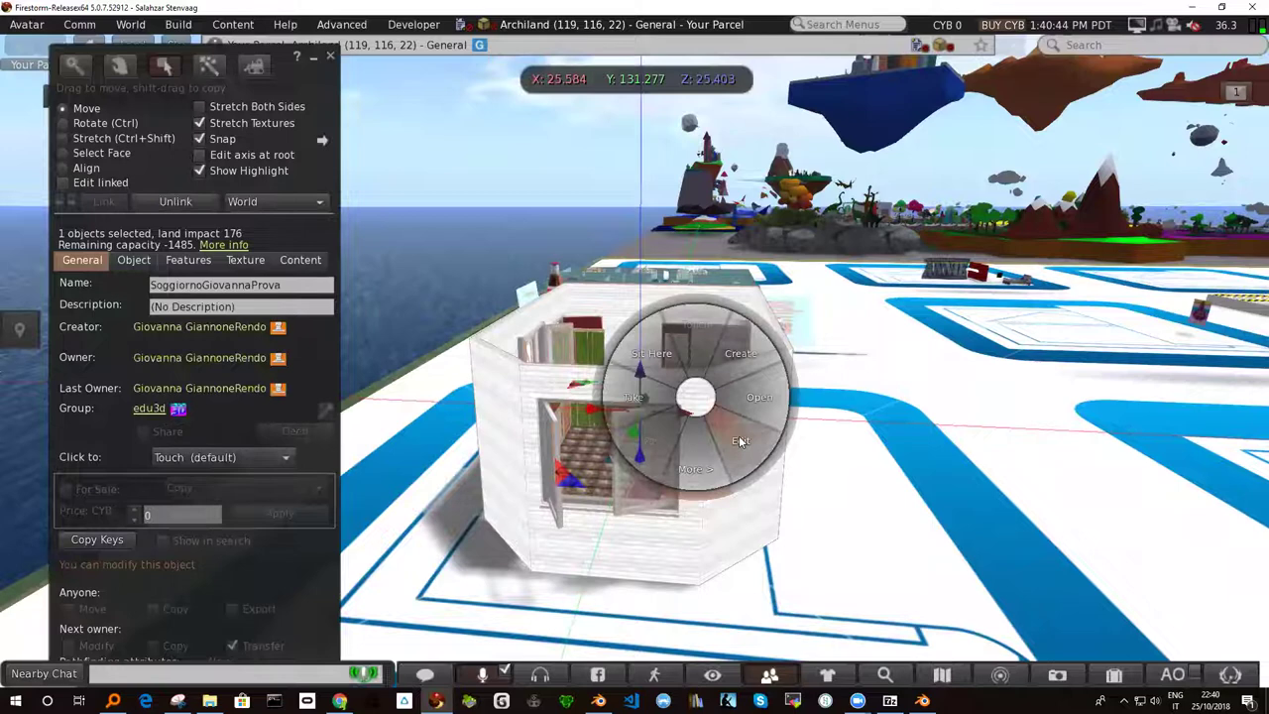
{"action": "key", "text": "Escape"}
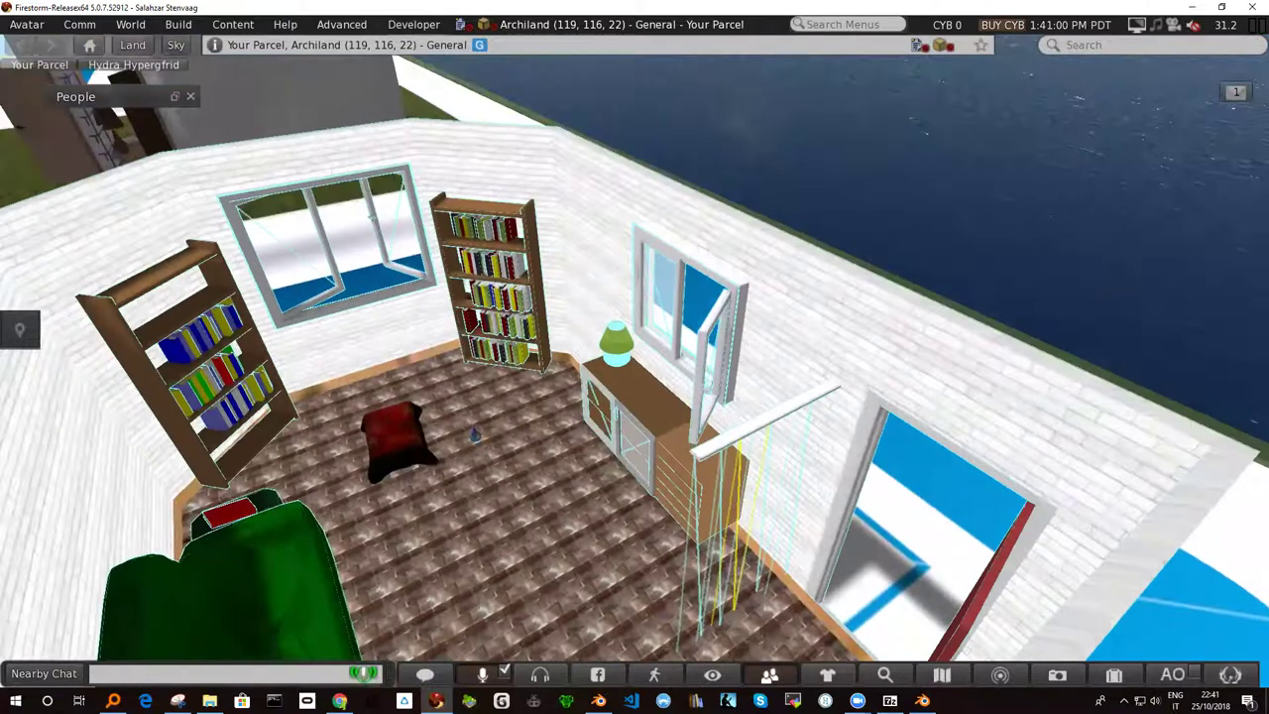
Step: Check the white building's edit details, then zoom in on the cabinet by the window
{"action": "key", "text": "ctrl+3"}
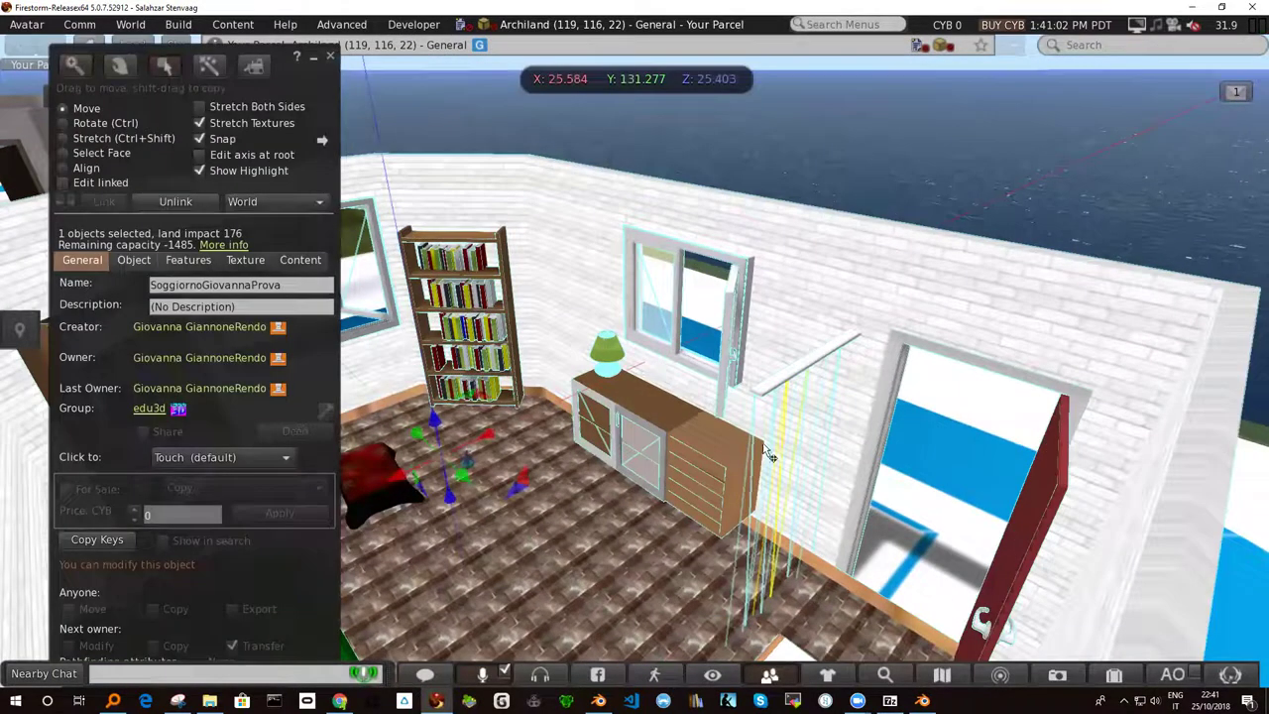
{"action": "left_click", "coordinate": [332, 57]}
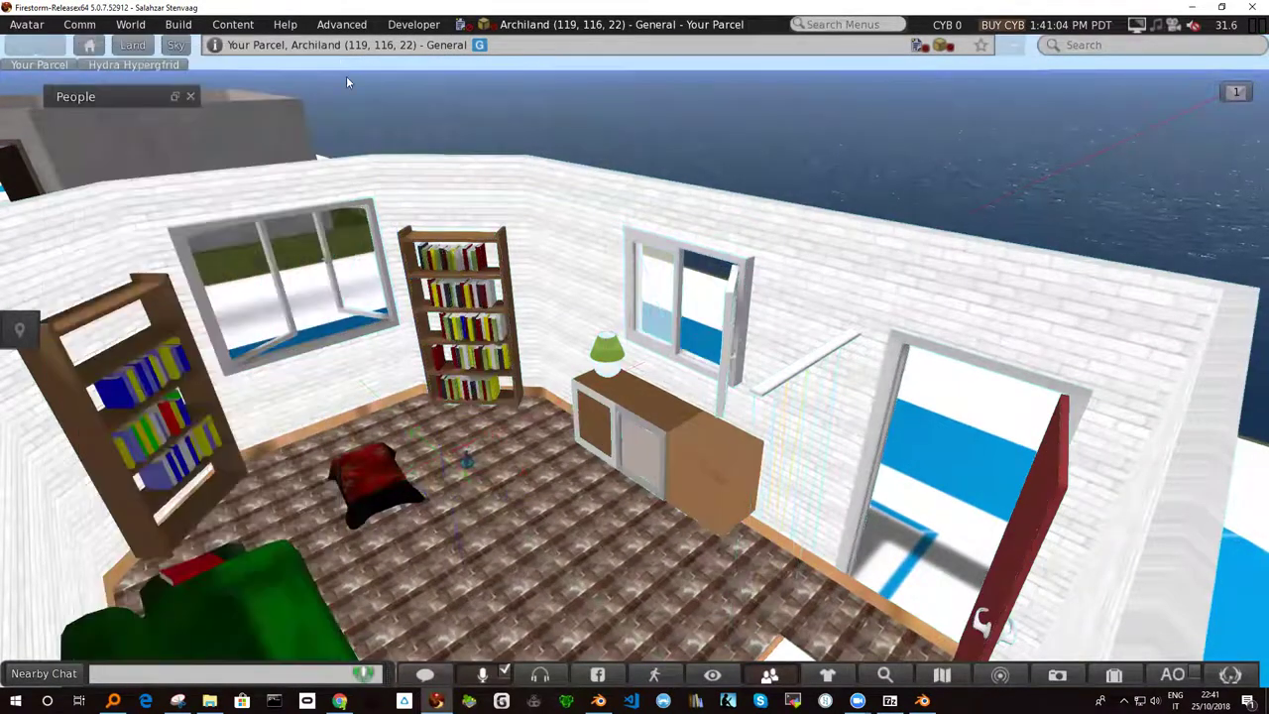
{"action": "left_click", "coordinate": [723, 420], "text": "alt"}
{"action": "scroll", "coordinate": [723, 421], "scroll_direction": "up", "scroll_amount": 3}
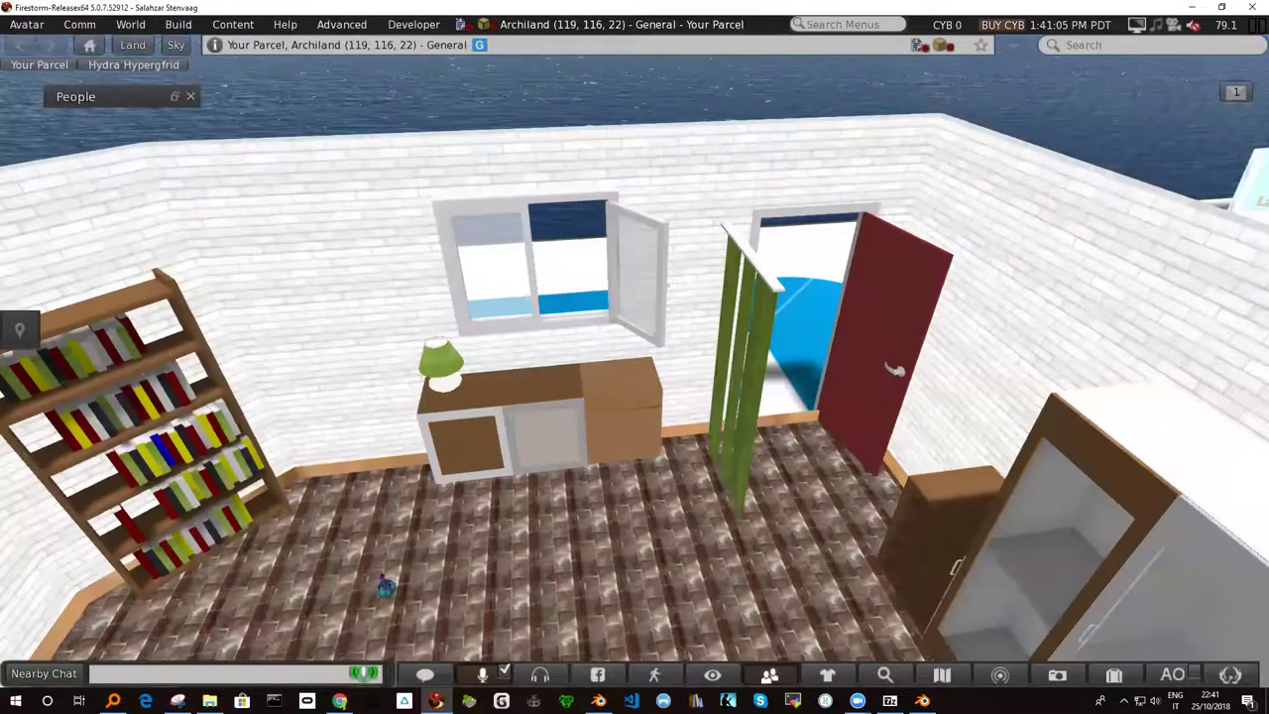
{"action": "scroll", "coordinate": [723, 420], "scroll_direction": "up", "scroll_amount": 3}
{"action": "scroll", "coordinate": [634, 357], "scroll_direction": "down", "scroll_amount": 3}
{"action": "scroll", "coordinate": [634, 357], "scroll_direction": "down", "scroll_amount": 3}
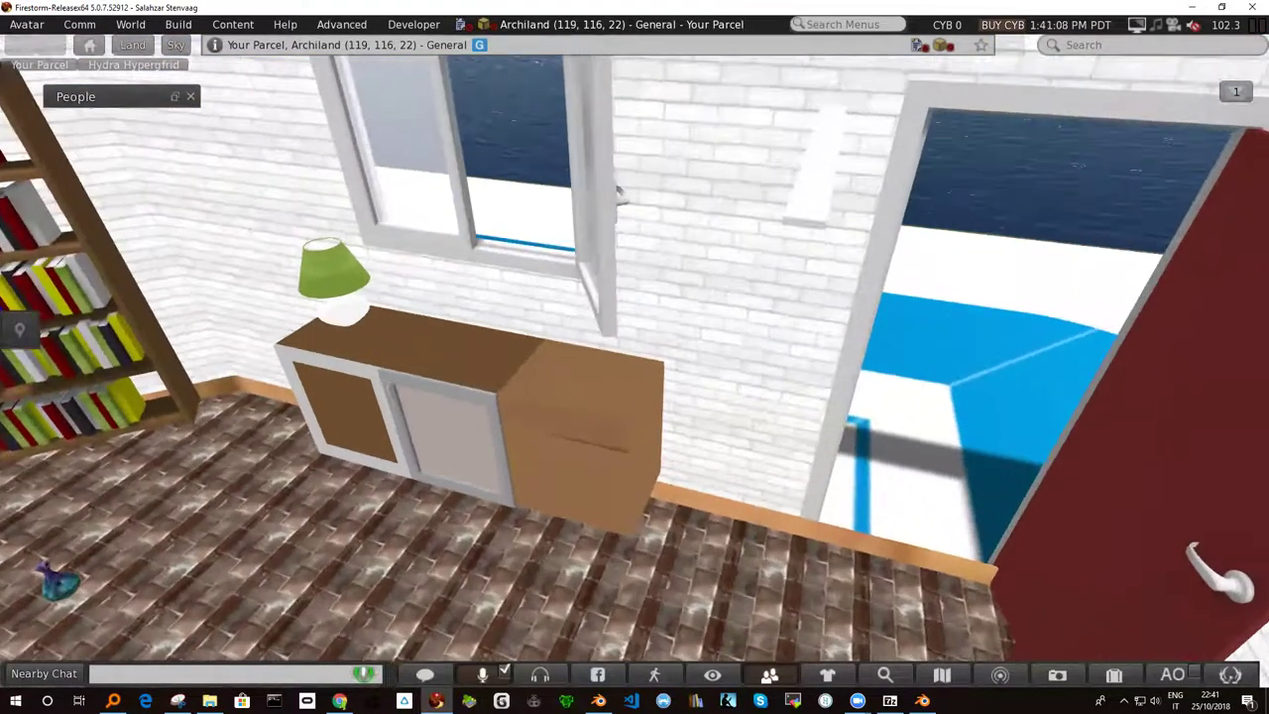
{"action": "scroll", "coordinate": [635, 357], "scroll_direction": "up", "scroll_amount": 3}
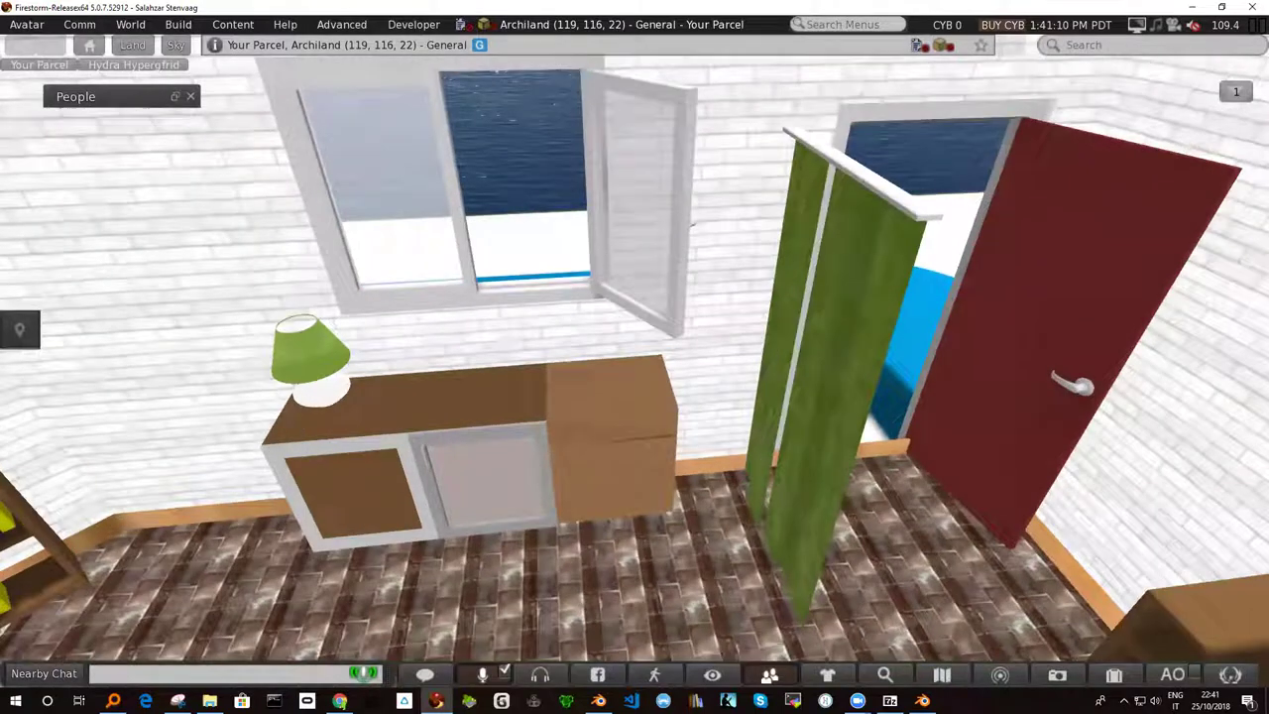
Step: Zoom out and orbit to a wide aerial view of the Archiland plots and islands
{"action": "scroll", "coordinate": [635, 357], "scroll_direction": "down", "scroll_amount": 2}
{"action": "scroll", "coordinate": [635, 356], "scroll_direction": "down", "scroll_amount": 1}
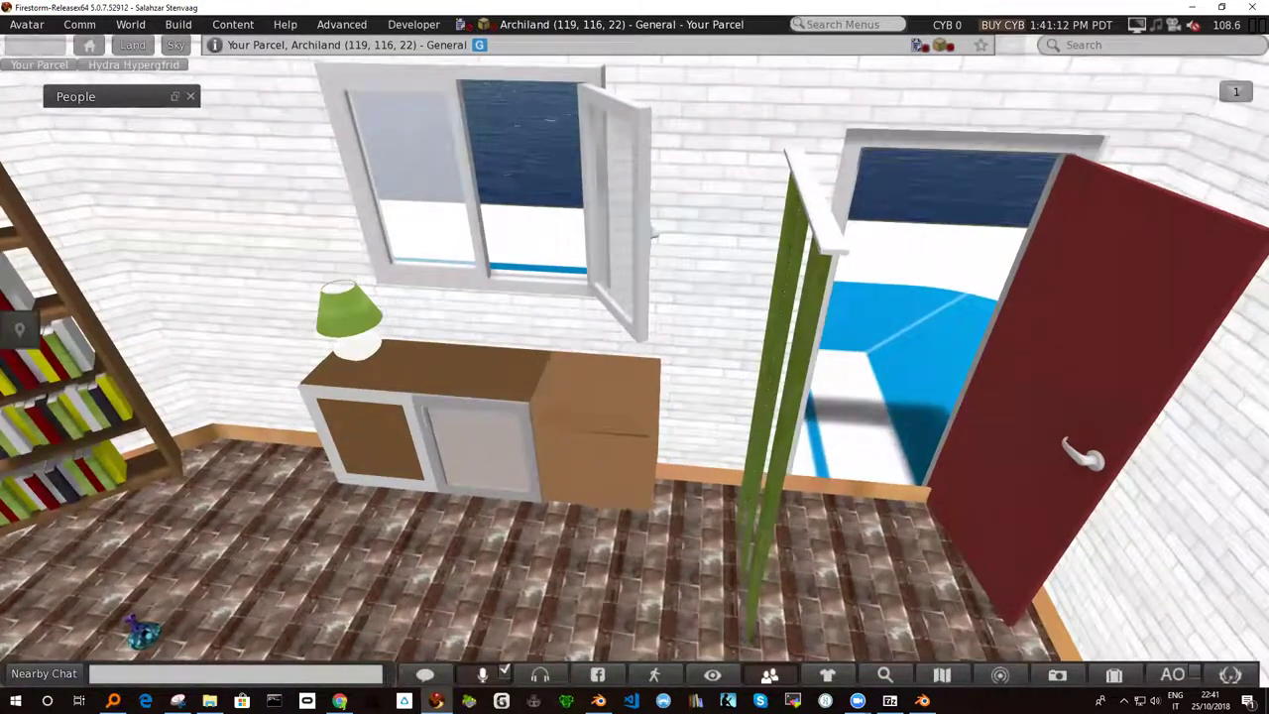
{"action": "scroll", "coordinate": [634, 357], "scroll_direction": "down", "scroll_amount": 1}
{"action": "scroll", "coordinate": [634, 357], "scroll_direction": "down", "scroll_amount": 3}
{"action": "scroll", "coordinate": [634, 357], "scroll_direction": "down", "scroll_amount": 3}
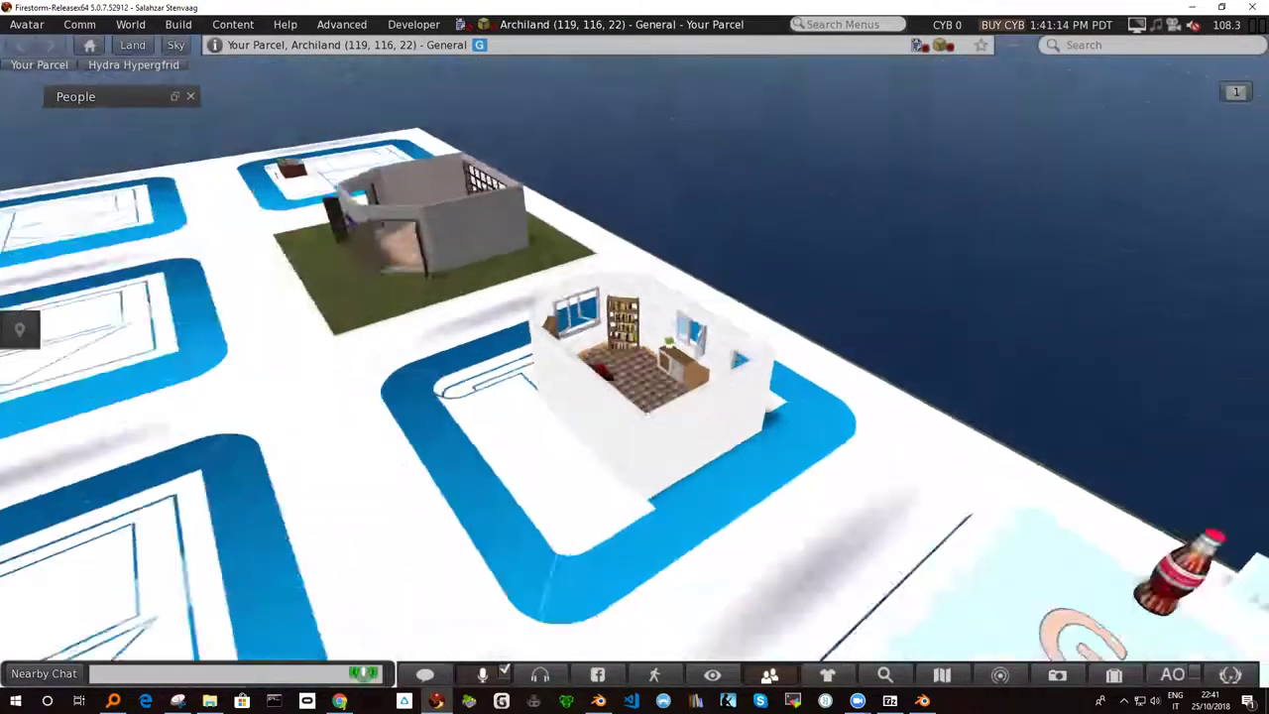
{"action": "scroll", "coordinate": [694, 414], "scroll_direction": "down", "scroll_amount": 4}
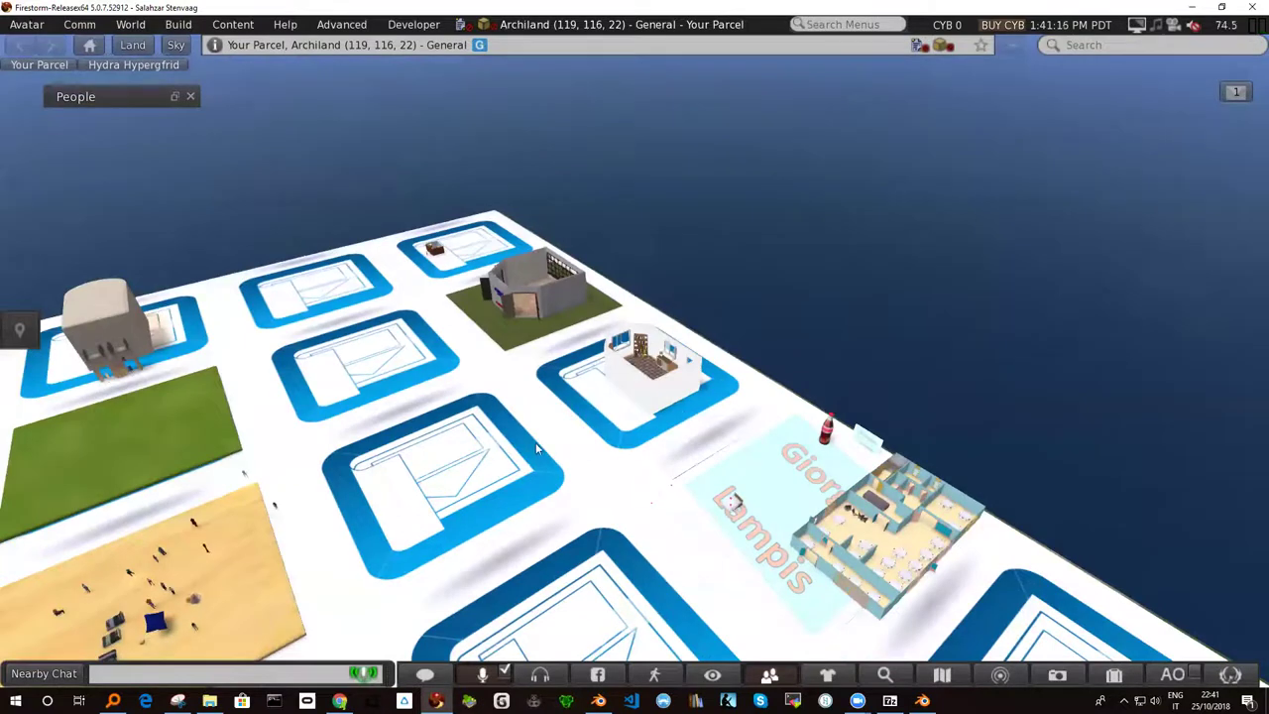
{"action": "left_click_drag", "start_coordinate": [560, 459], "coordinate": [726, 210], "text": "alt"}
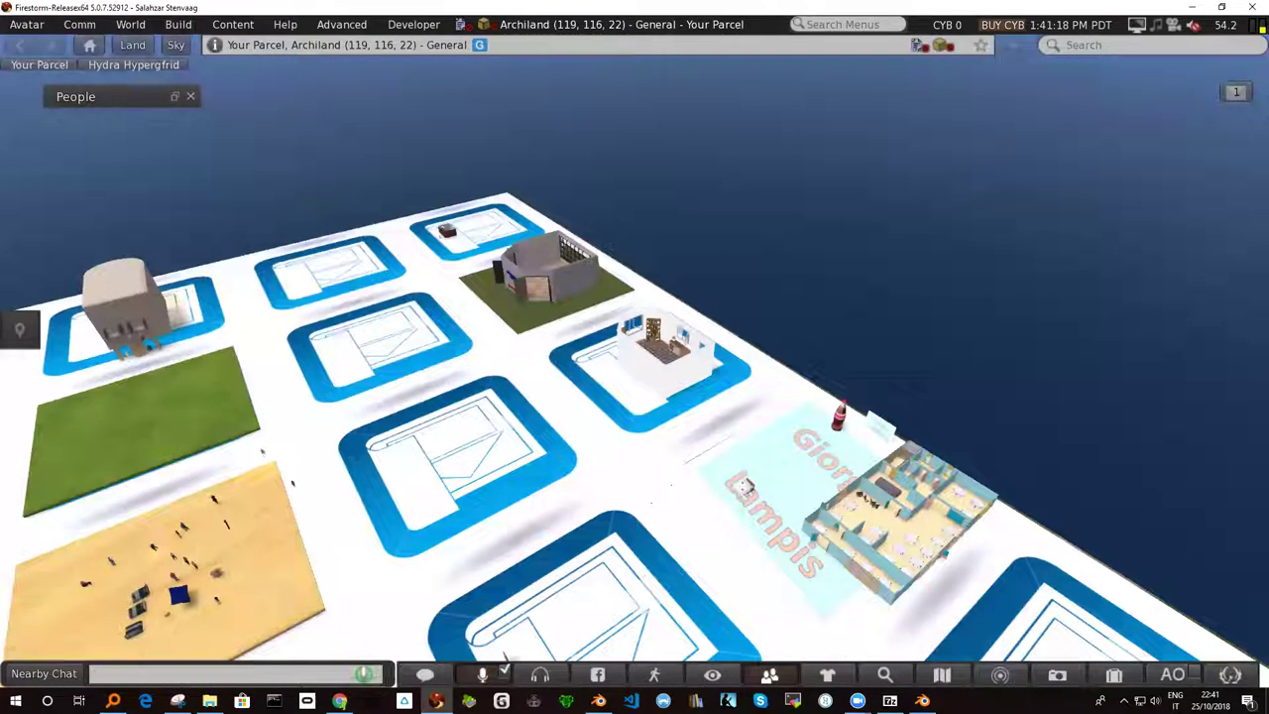
{"action": "scroll", "coordinate": [634, 357], "scroll_direction": "down", "scroll_amount": 2}
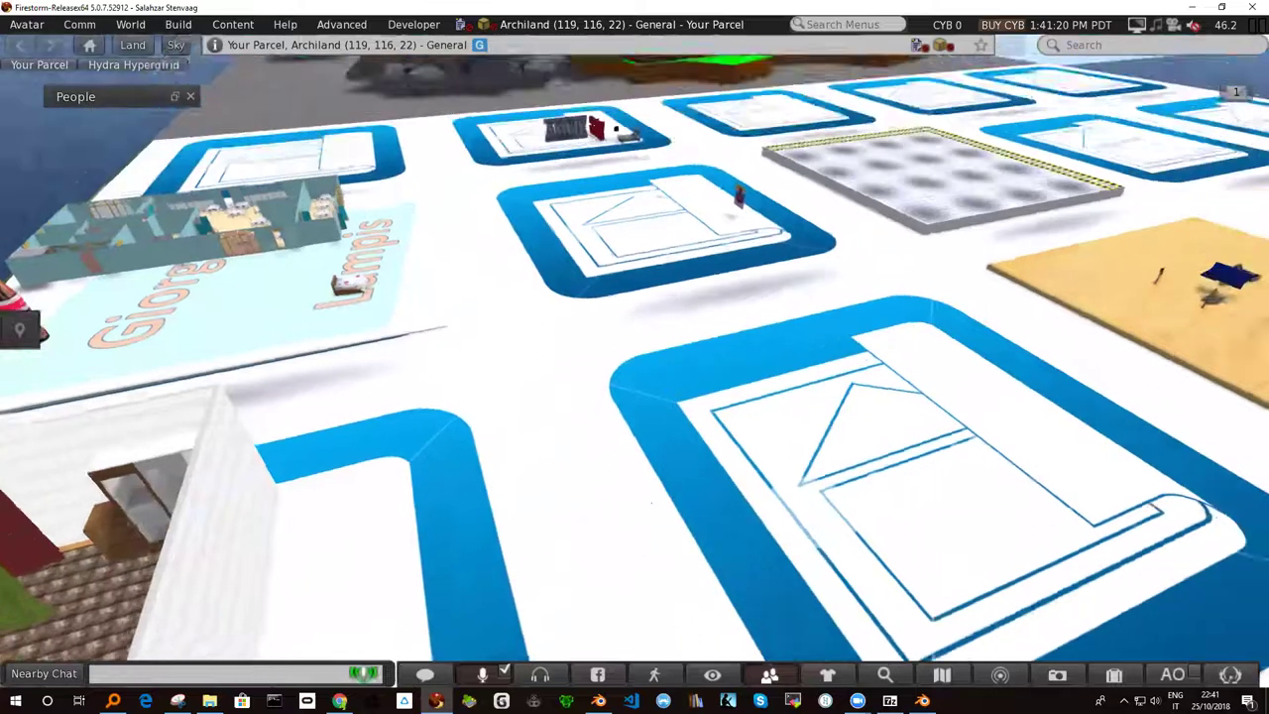
{"action": "scroll", "coordinate": [634, 357], "scroll_direction": "down", "scroll_amount": 2}
{"action": "scroll", "coordinate": [640, 363], "scroll_direction": "down", "scroll_amount": 2}
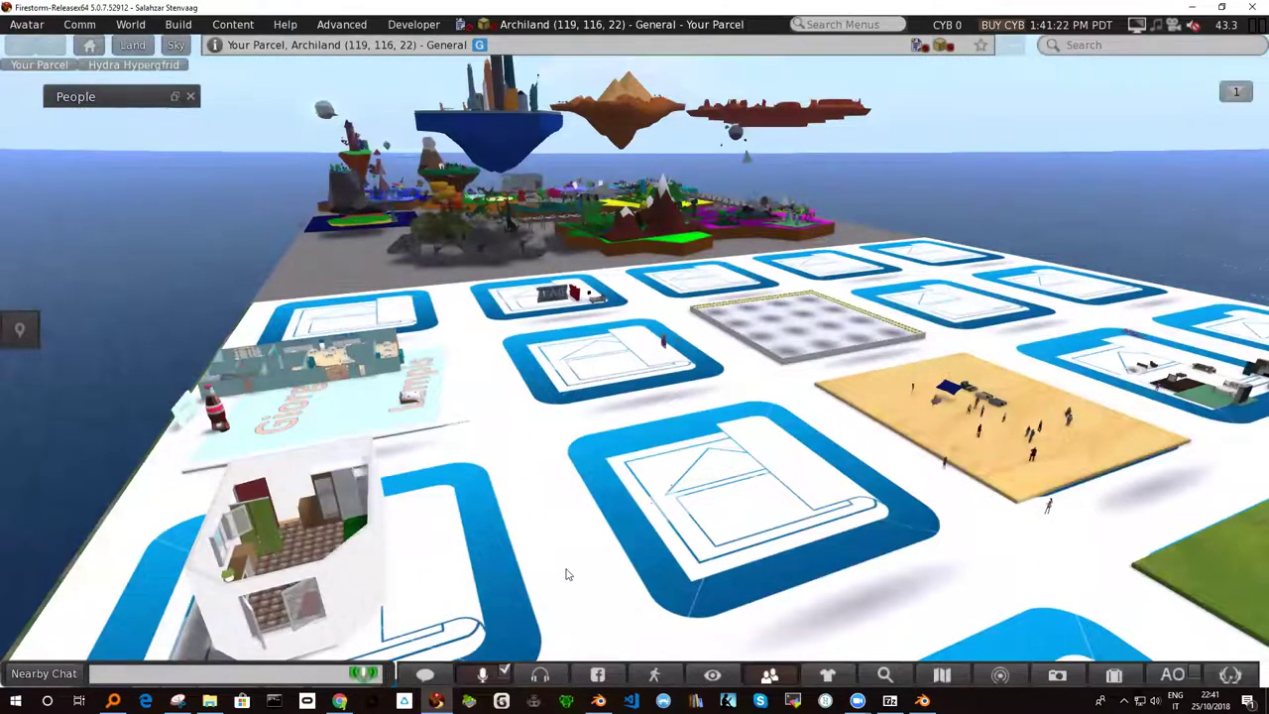
{"action": "key", "text": "ctrl+h"}
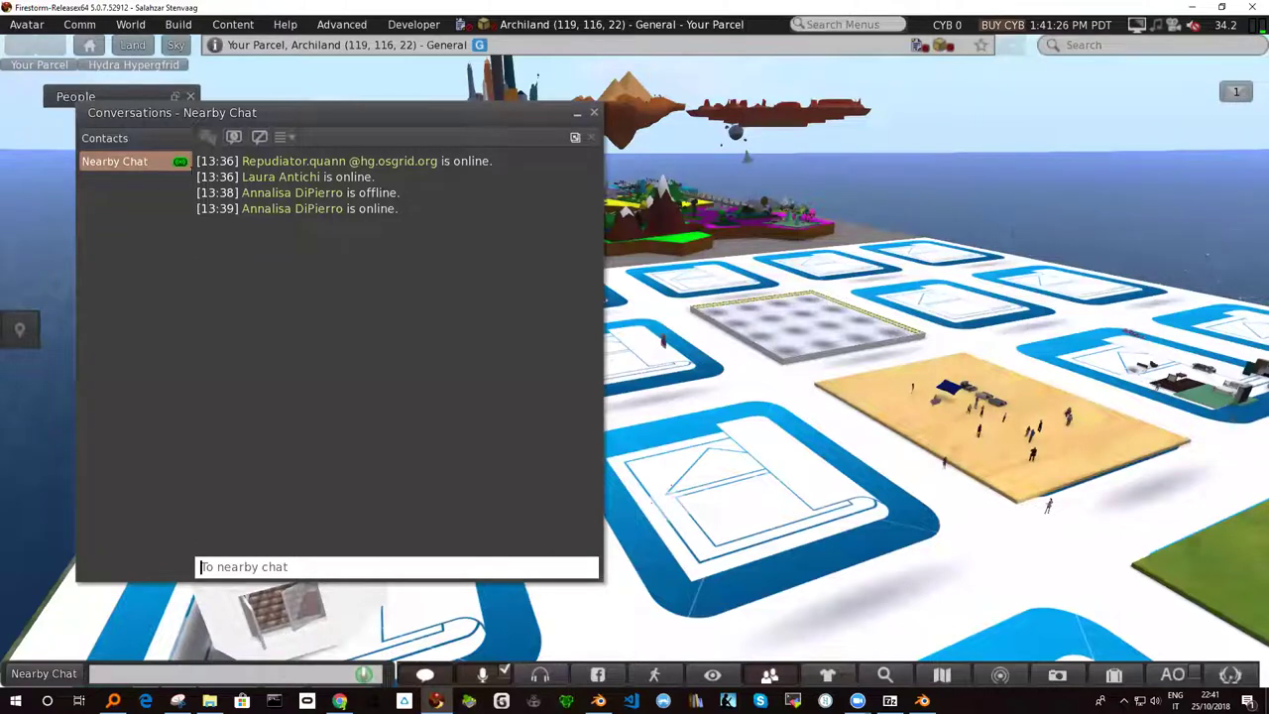
{"action": "left_click", "coordinate": [148, 135]}
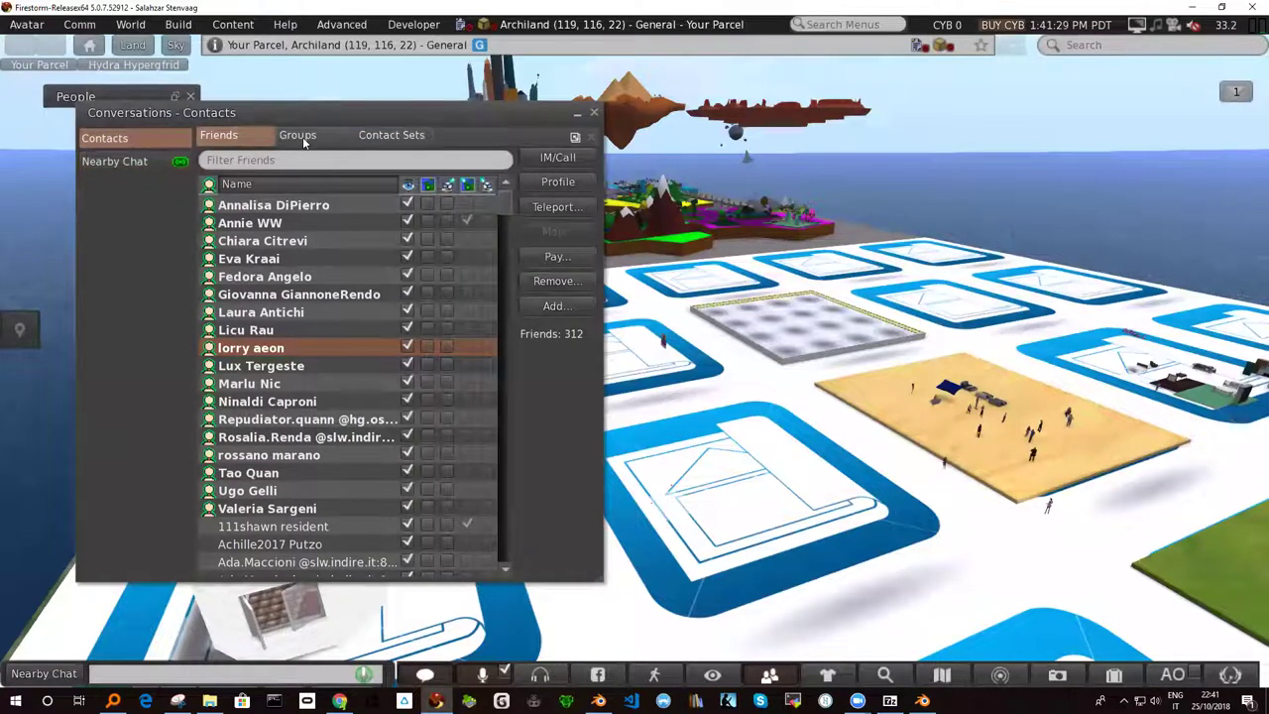
{"action": "left_click", "coordinate": [300, 135]}
{"action": "left_click", "coordinate": [556, 316]}
{"action": "type", "text": "edu3d"}
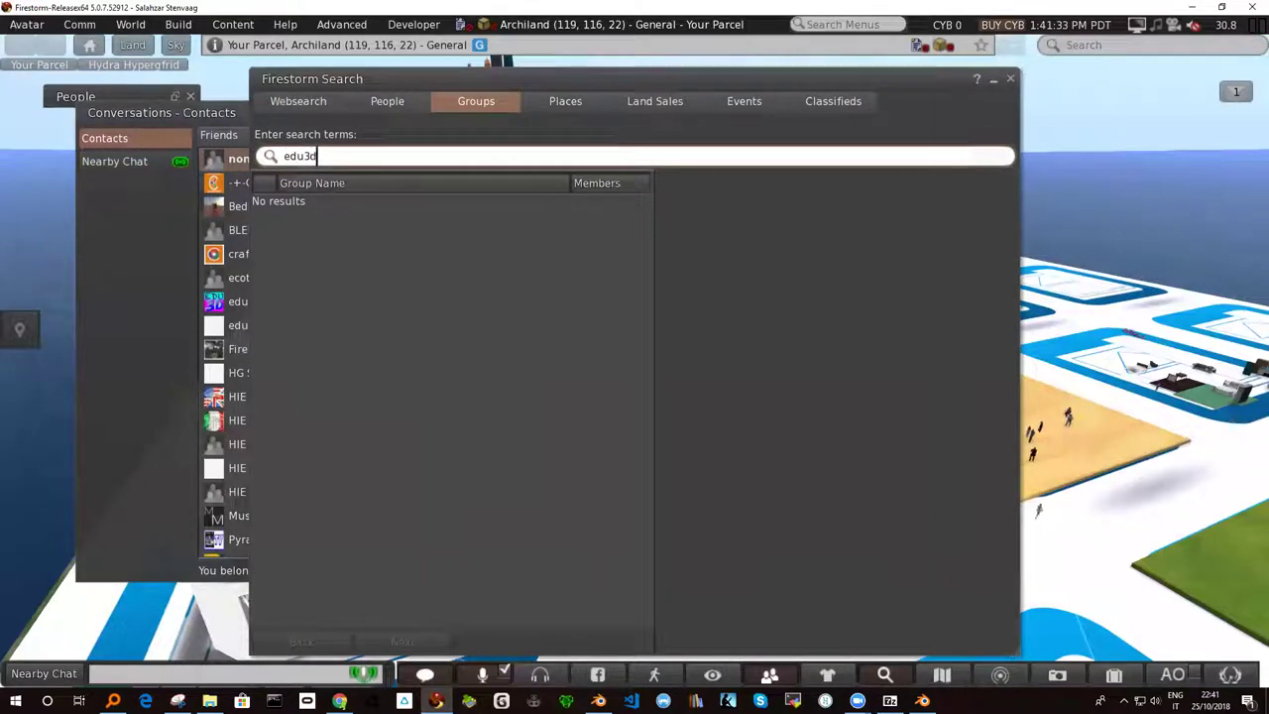
{"action": "key", "text": "Return"}
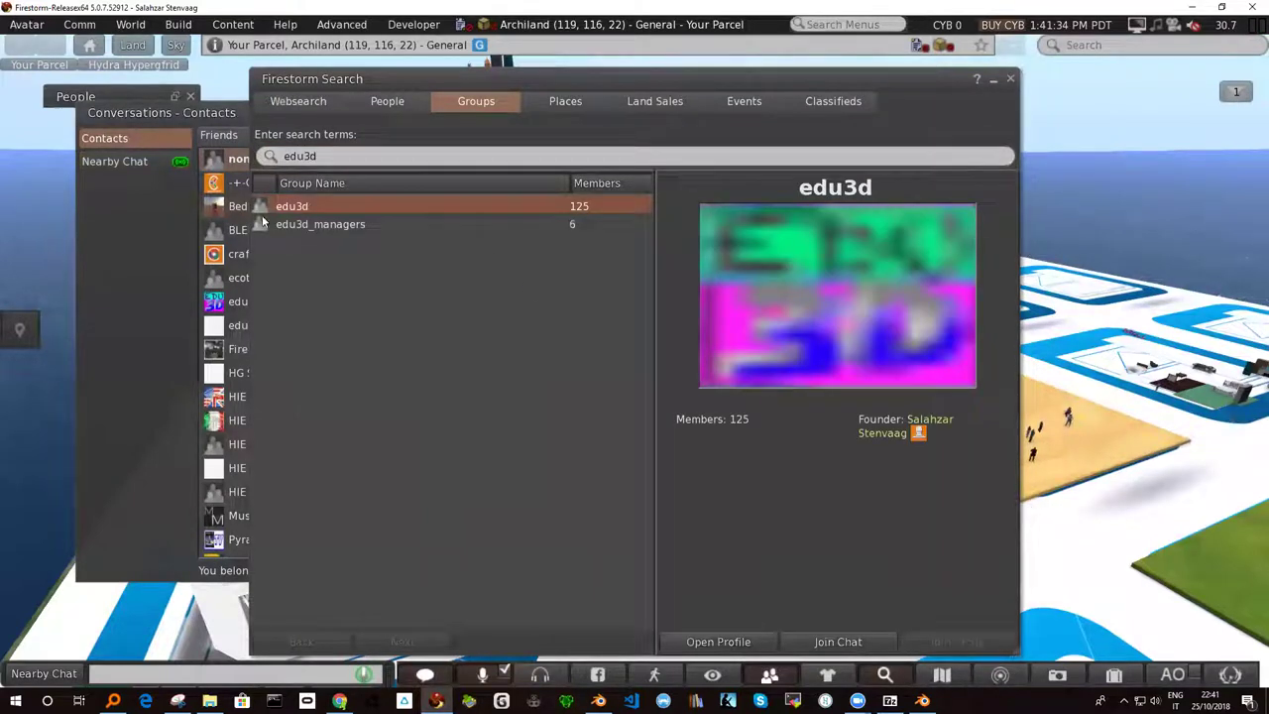
{"action": "mouse_move", "coordinate": [388, 70]}
{"action": "left_mouse_down"}
{"action": "mouse_move", "coordinate": [707, 58]}
{"action": "mouse_move", "coordinate": [663, 54]}
{"action": "left_mouse_up"}
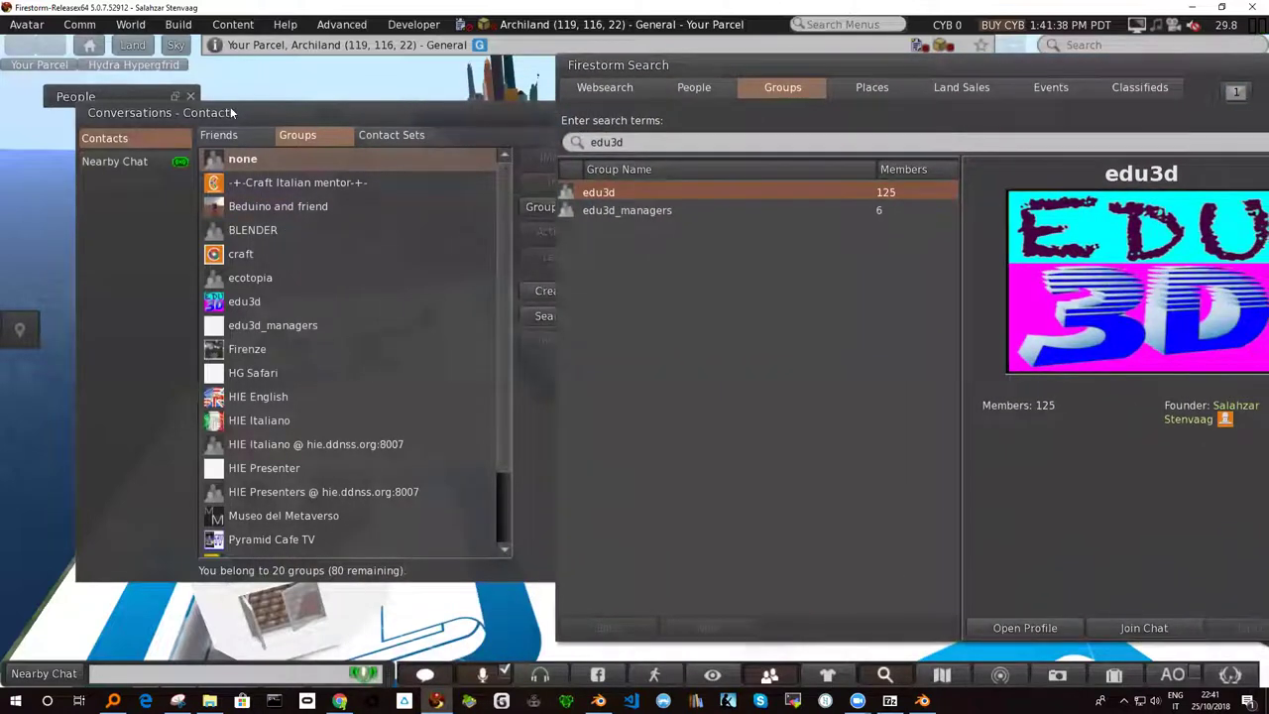
{"action": "left_click_drag", "start_coordinate": [231, 112], "coordinate": [183, 127]}
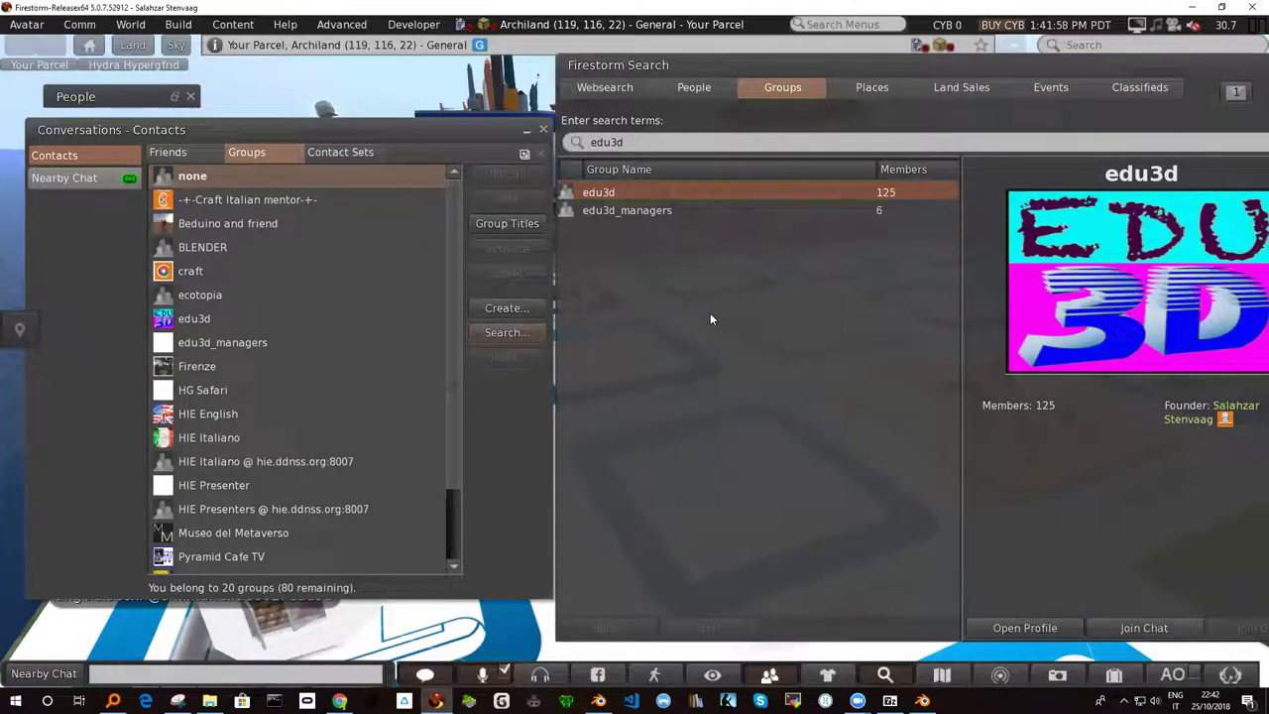
{"action": "left_click", "coordinate": [543, 130]}
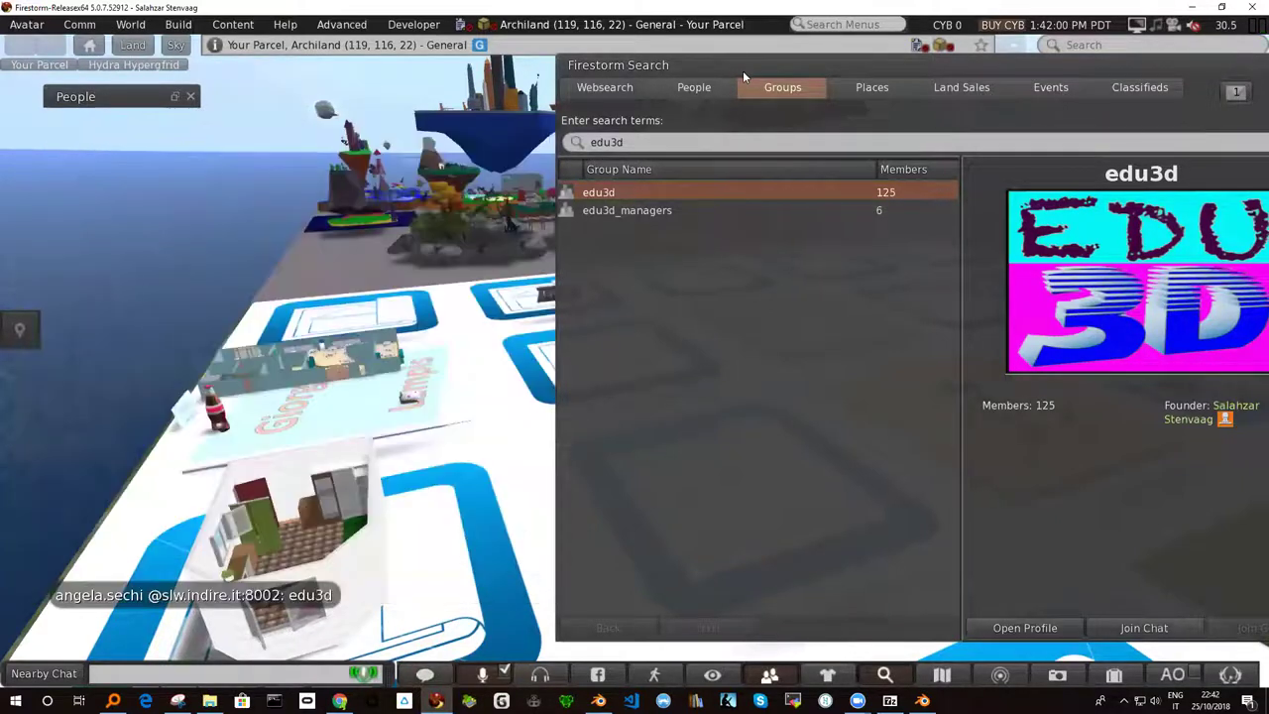
{"action": "mouse_move", "coordinate": [745, 68]}
{"action": "left_mouse_down"}
{"action": "mouse_move", "coordinate": [634, 112]}
{"action": "mouse_move", "coordinate": [257, 144]}
{"action": "left_mouse_up"}
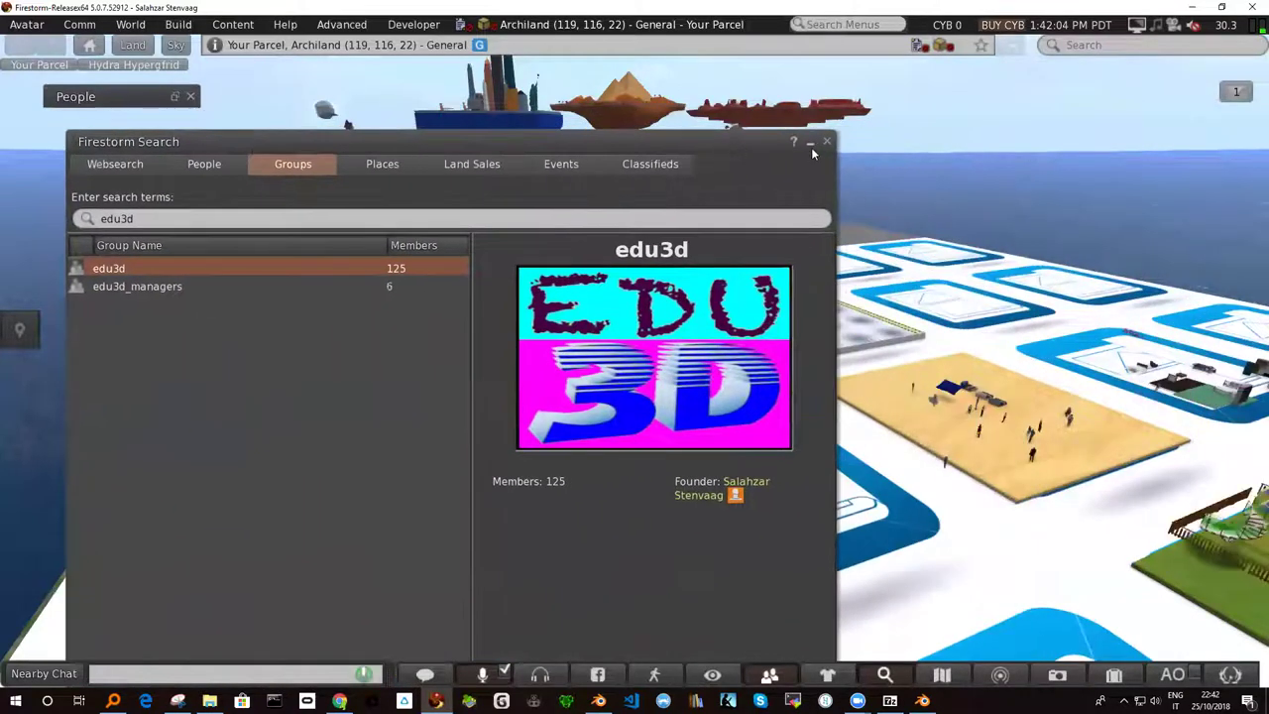
{"action": "left_click", "coordinate": [826, 142]}
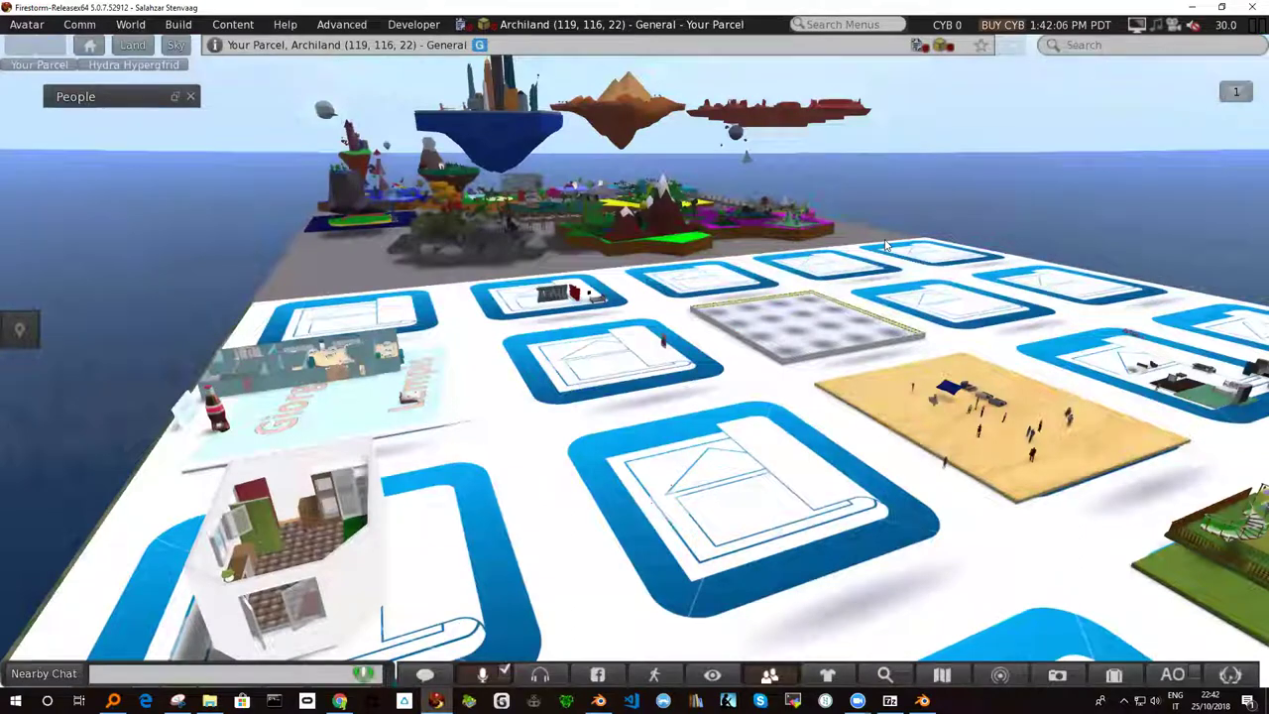
Step: Turn the avatar right toward the crowd, then left until it faces the white parcels
{"action": "key", "text": "Escape"}
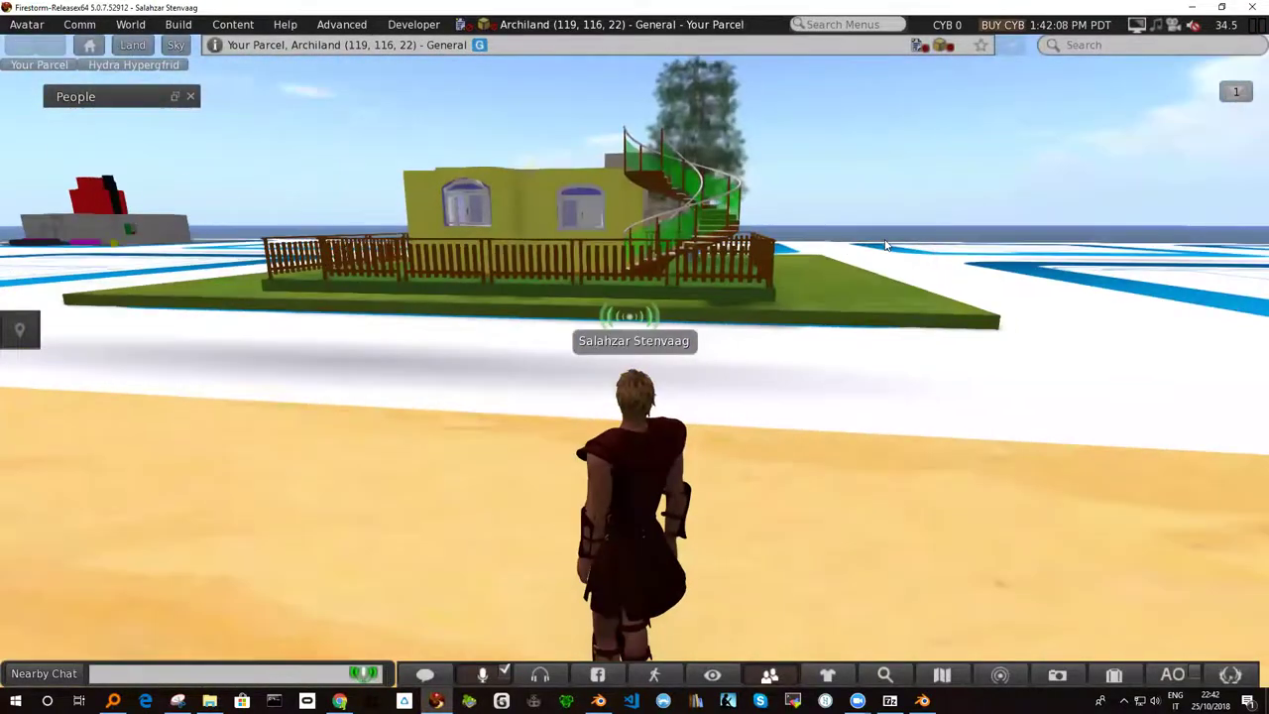
{"action": "key", "text": "Right"}
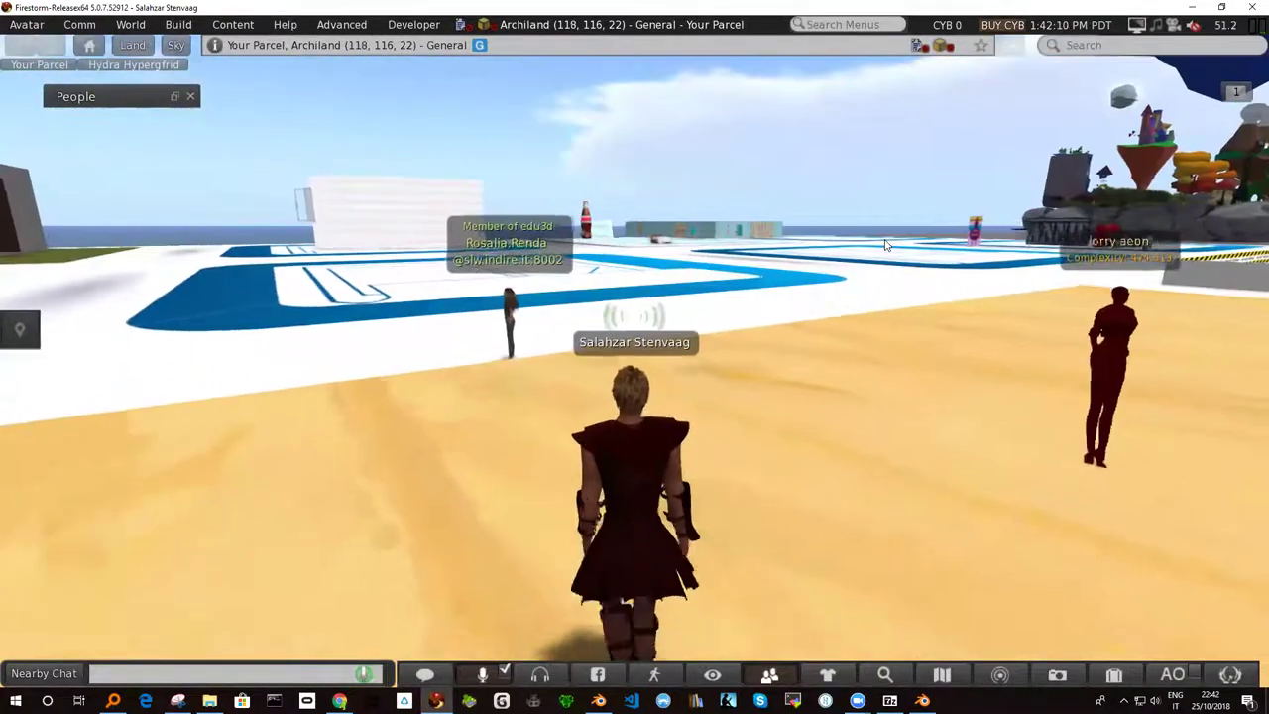
{"action": "key", "text": "Right"}
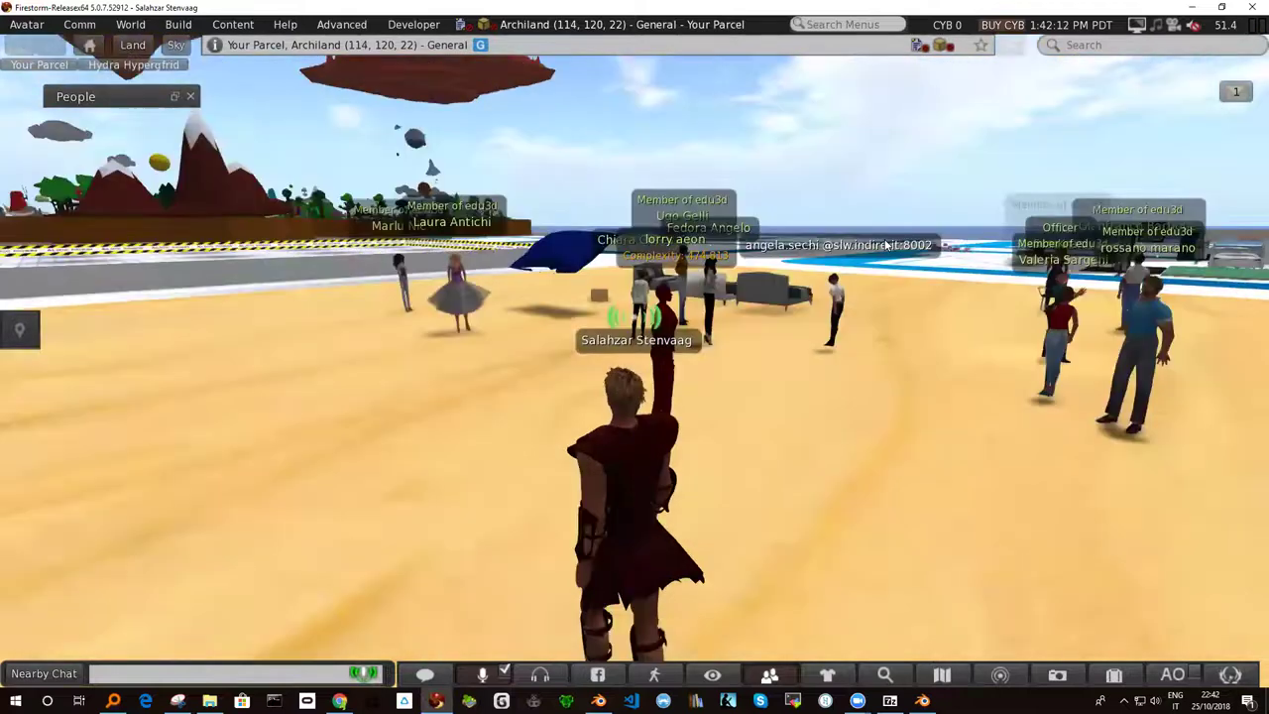
{"action": "key", "text": "Left"}
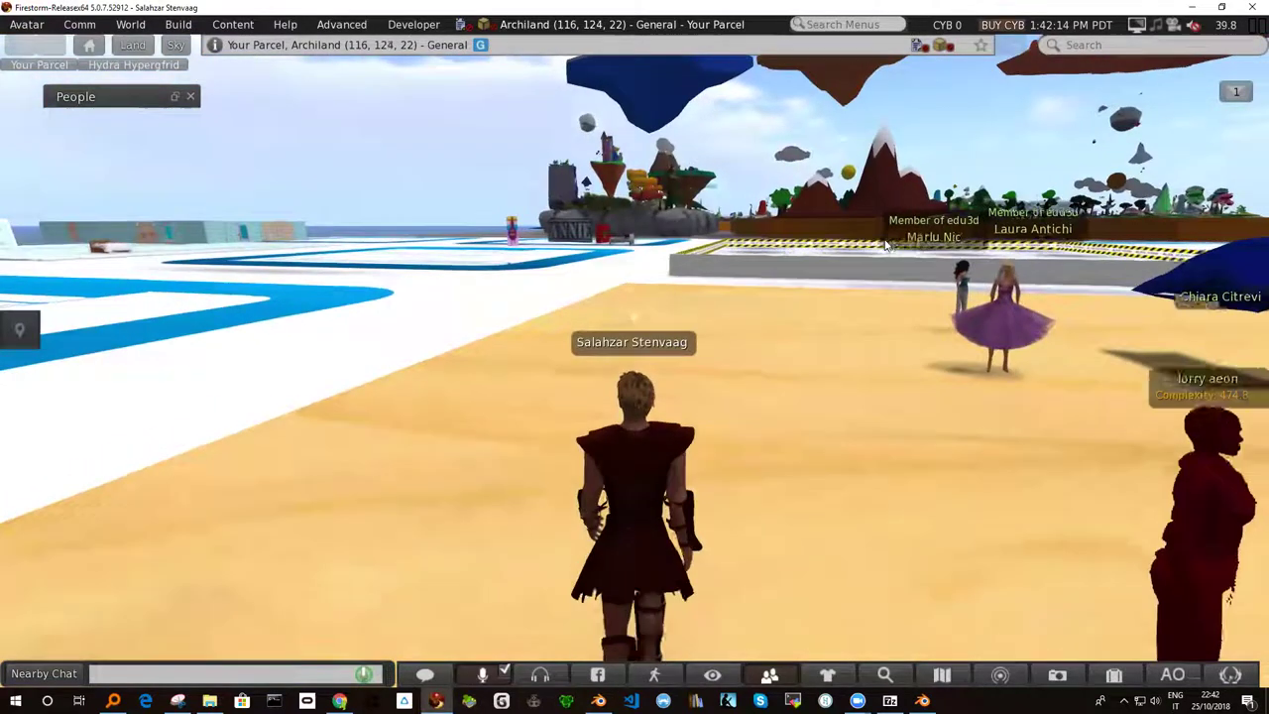
{"action": "key", "text": "Left"}
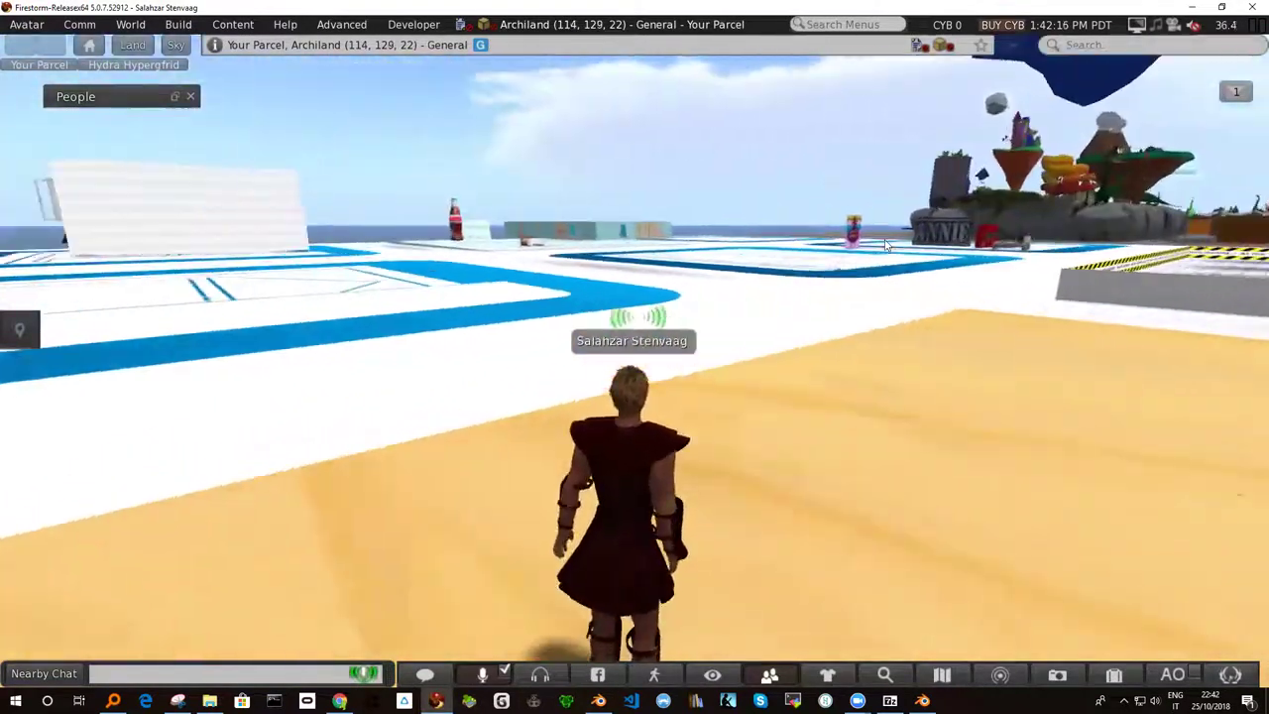
{"action": "key", "text": "Left"}
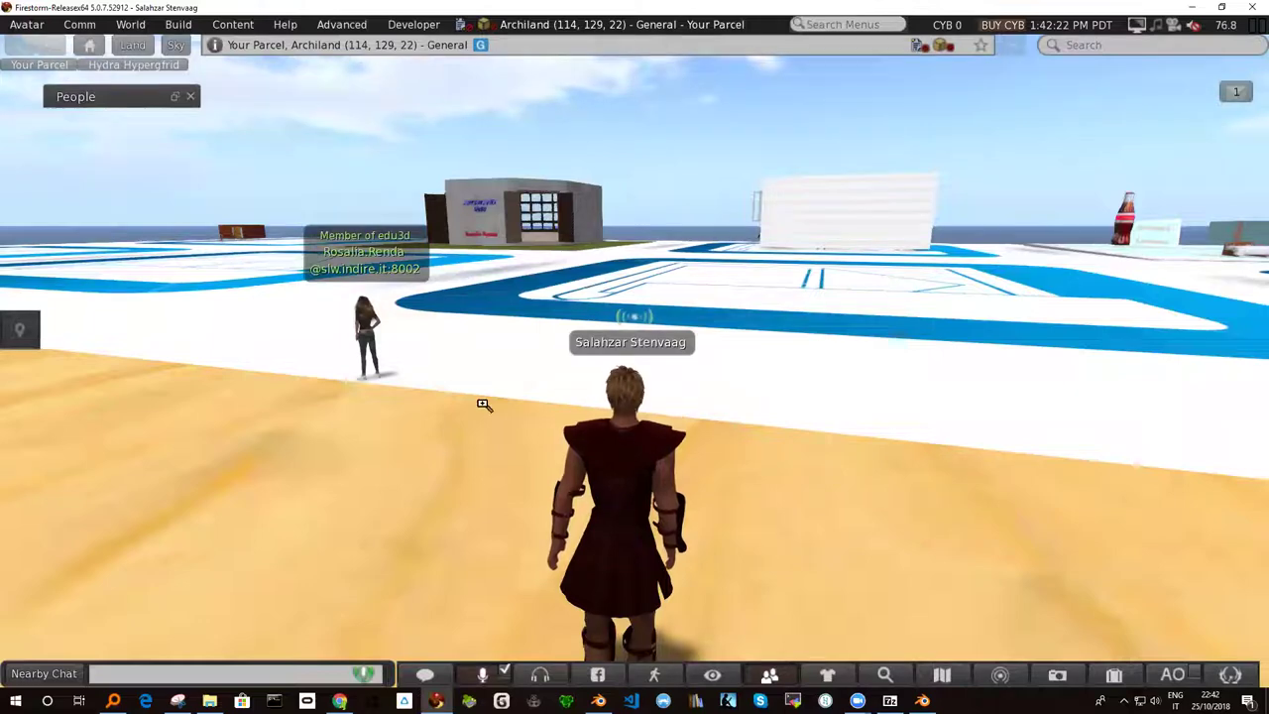
Step: Orbit far out over the sim, then focus the camera back on the sand plot
{"action": "left_click_drag", "start_coordinate": [334, 427], "coordinate": [606, 349], "text": "alt"}
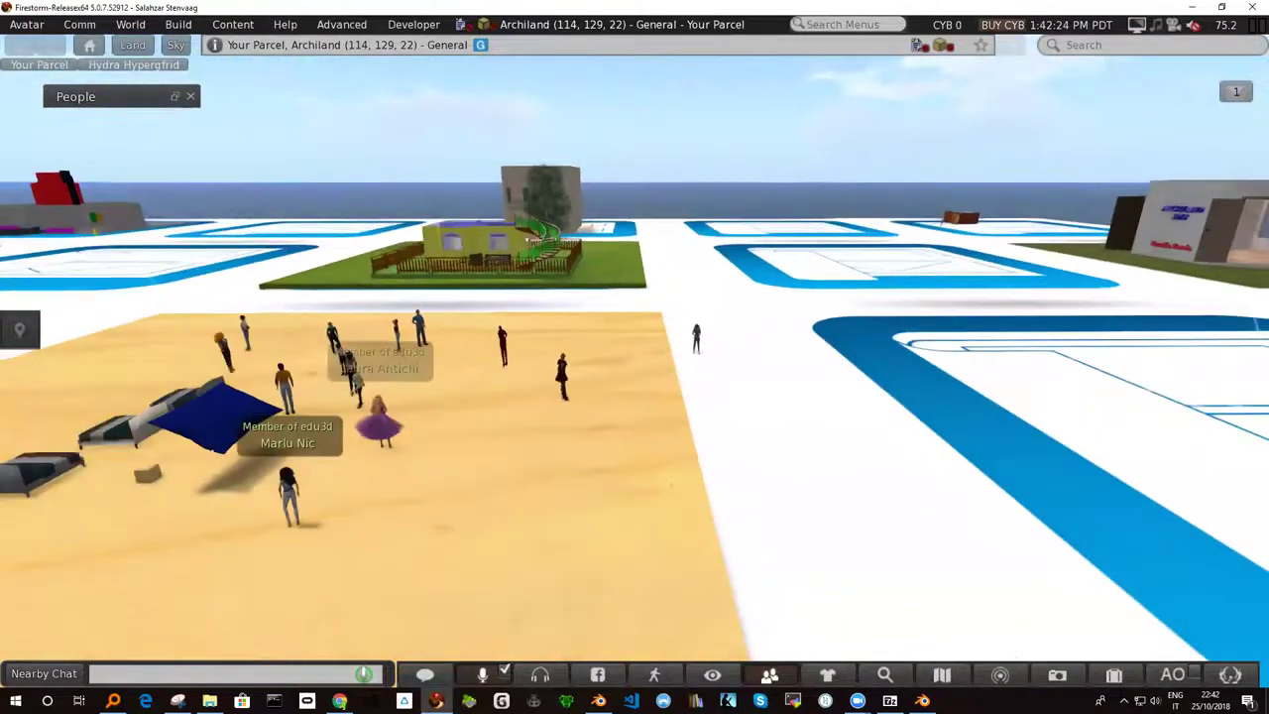
{"action": "left_click_drag", "start_coordinate": [433, 362], "coordinate": [433, 362], "text": "alt"}
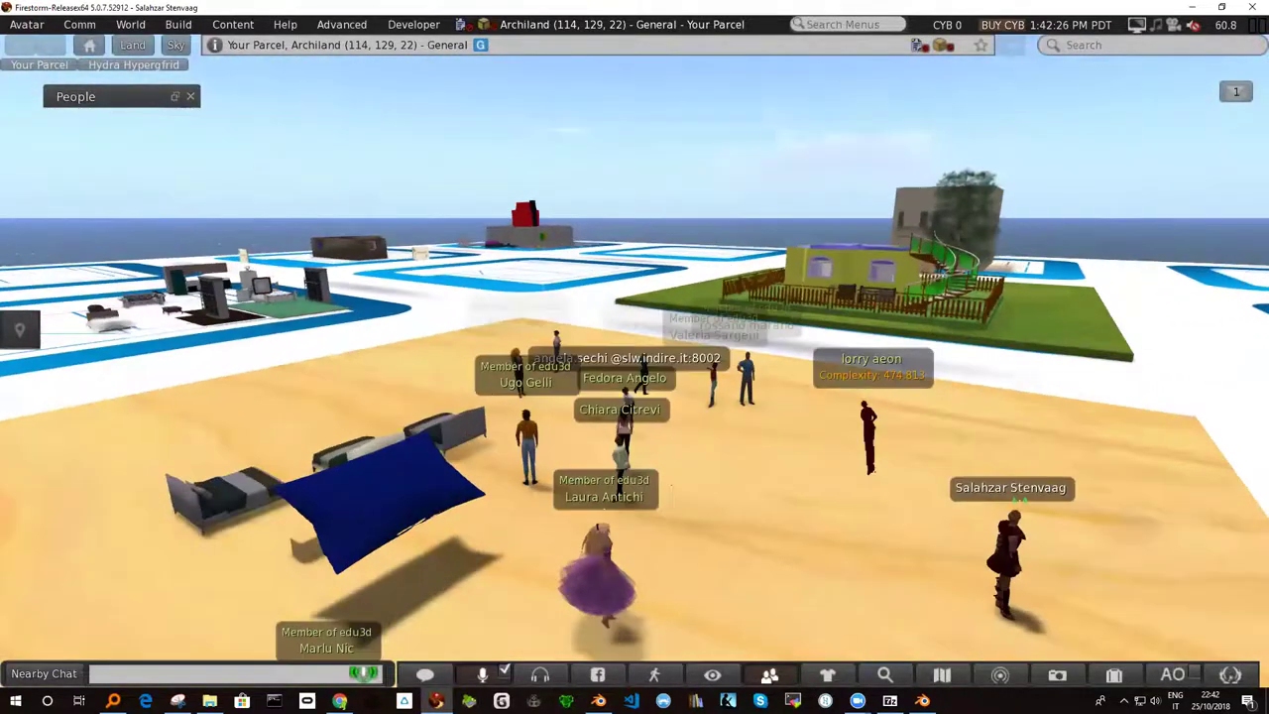
{"action": "scroll", "coordinate": [638, 364], "scroll_direction": "down", "scroll_amount": 5}
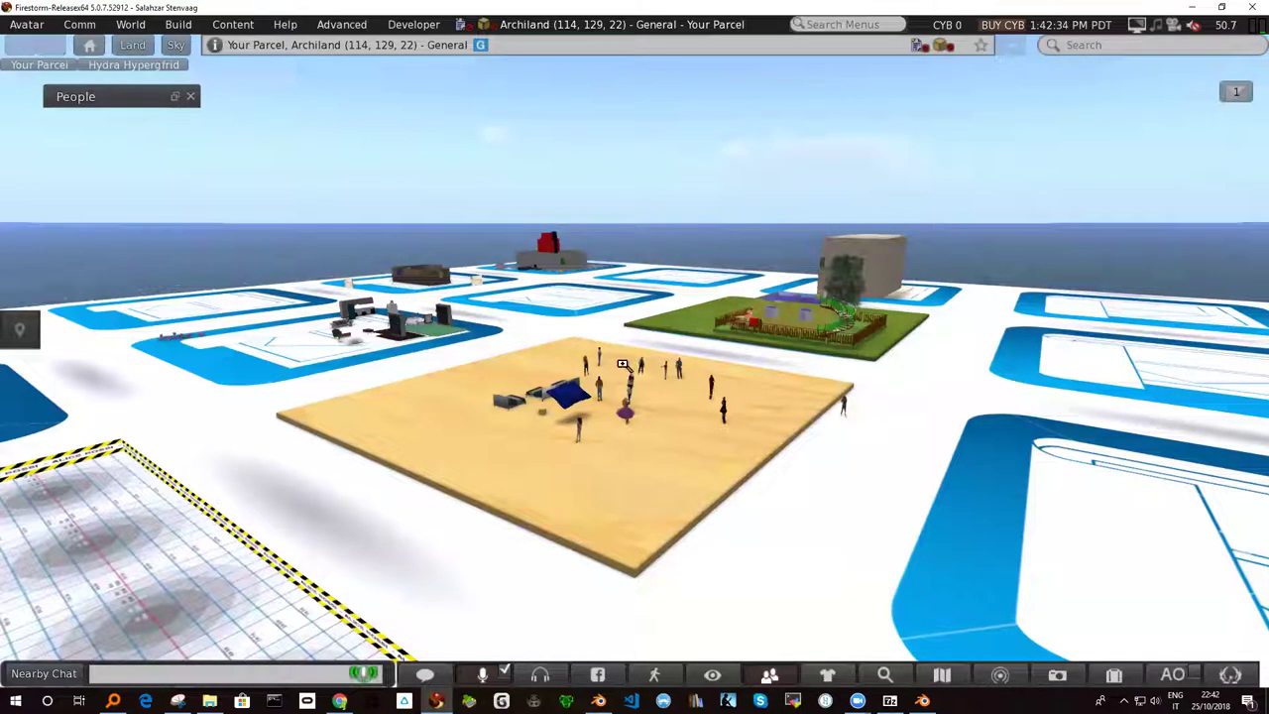
{"action": "left_click", "coordinate": [616, 394], "text": "alt"}
{"action": "scroll", "coordinate": [634, 360], "scroll_direction": "down", "scroll_amount": 3}
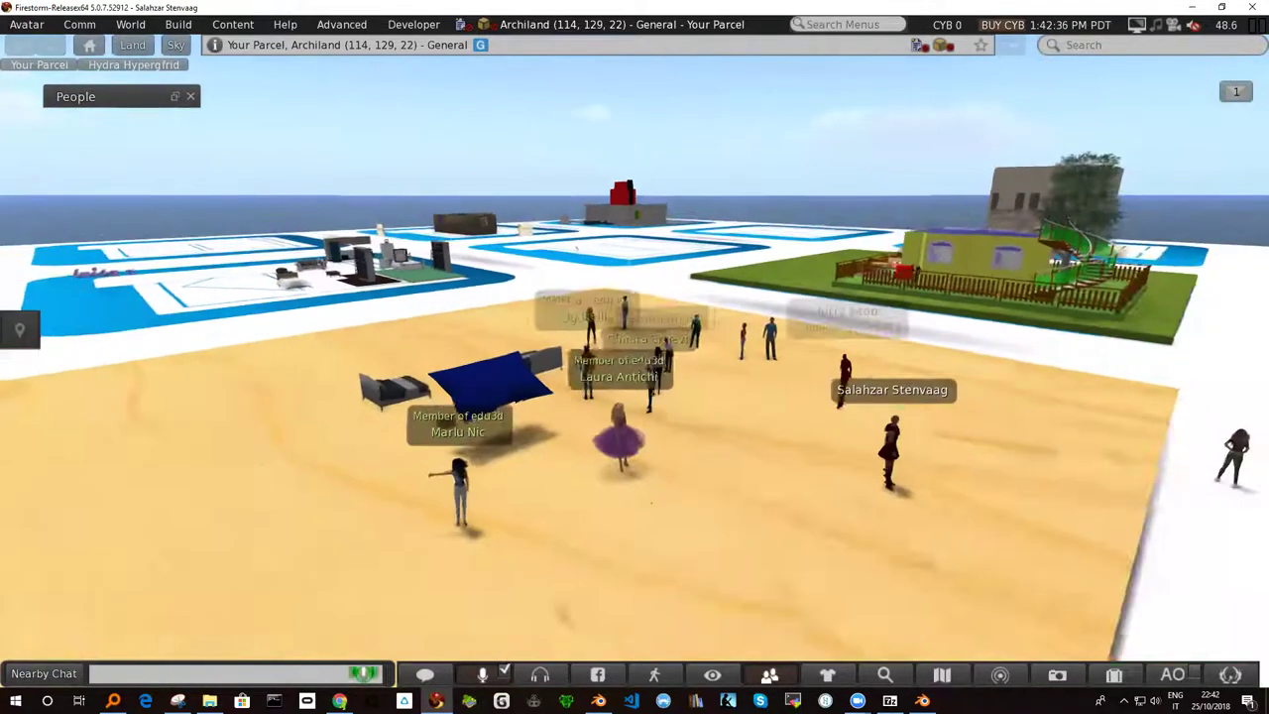
Step: Reset the camera behind the avatar, then turn to centre the purple-dressed avatar by the blue canopy
{"action": "key", "text": "Escape"}
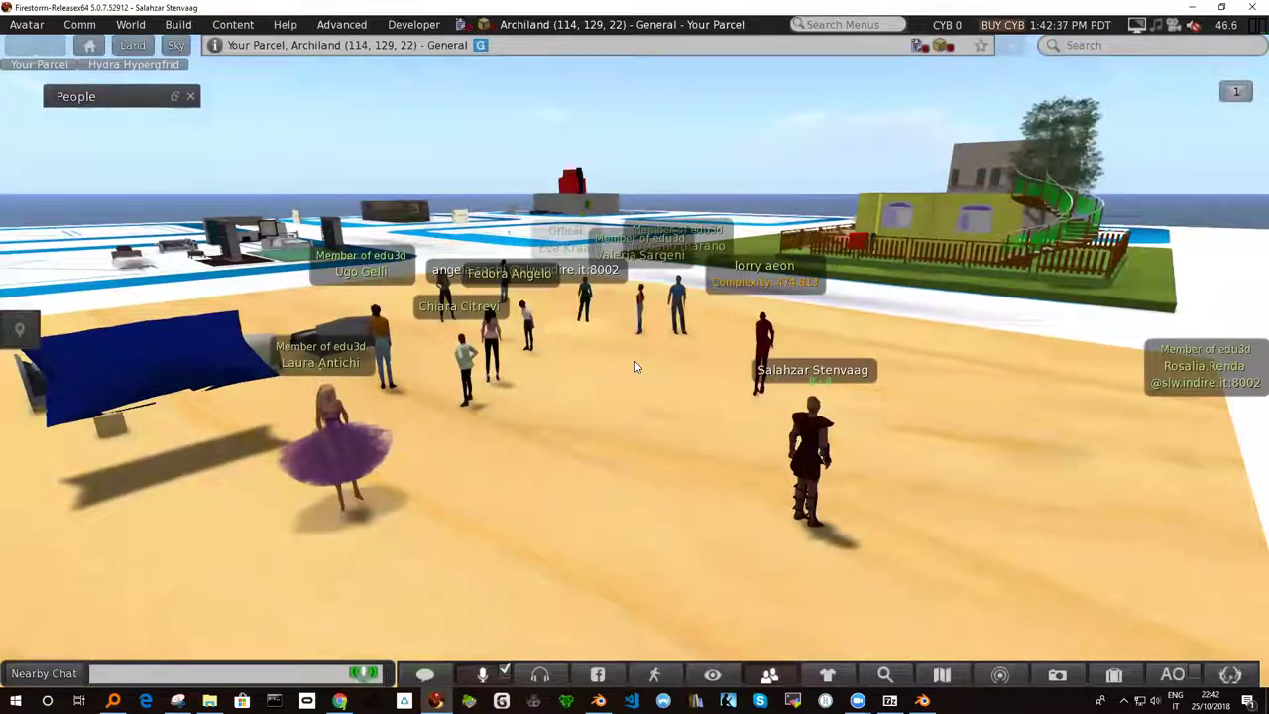
{"action": "key", "text": "Left"}
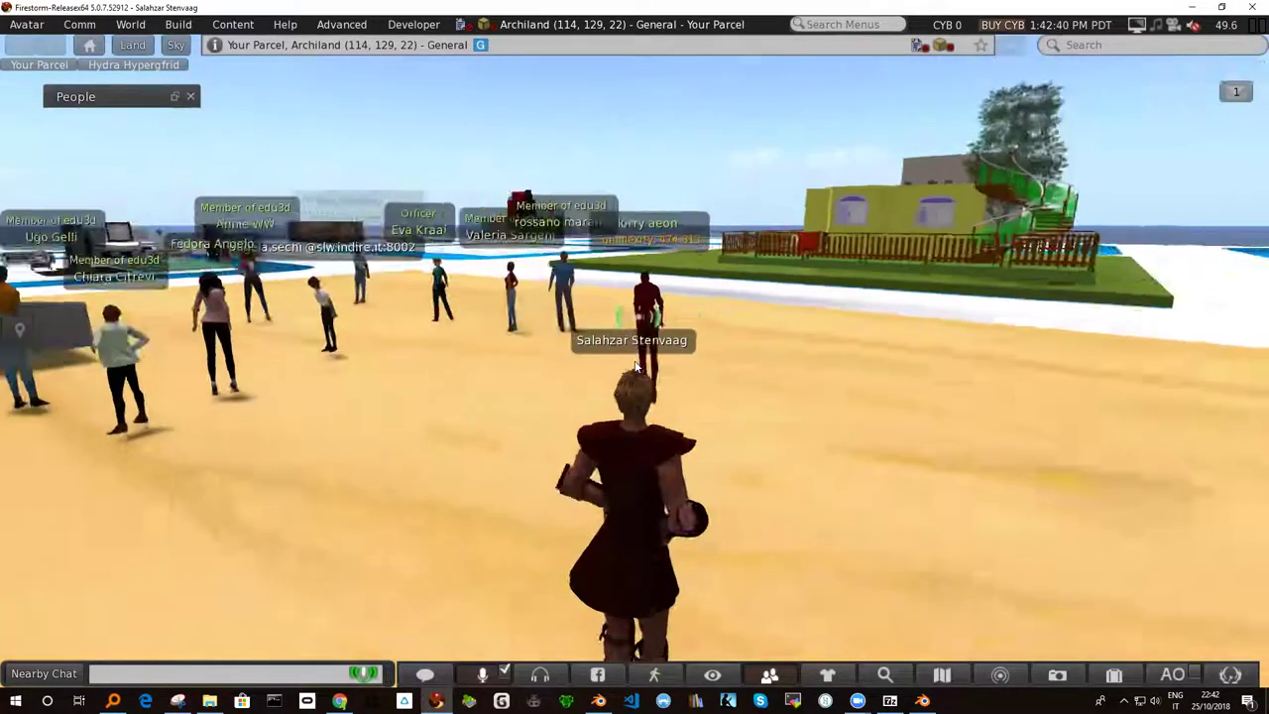
{"action": "key", "text": "Right"}
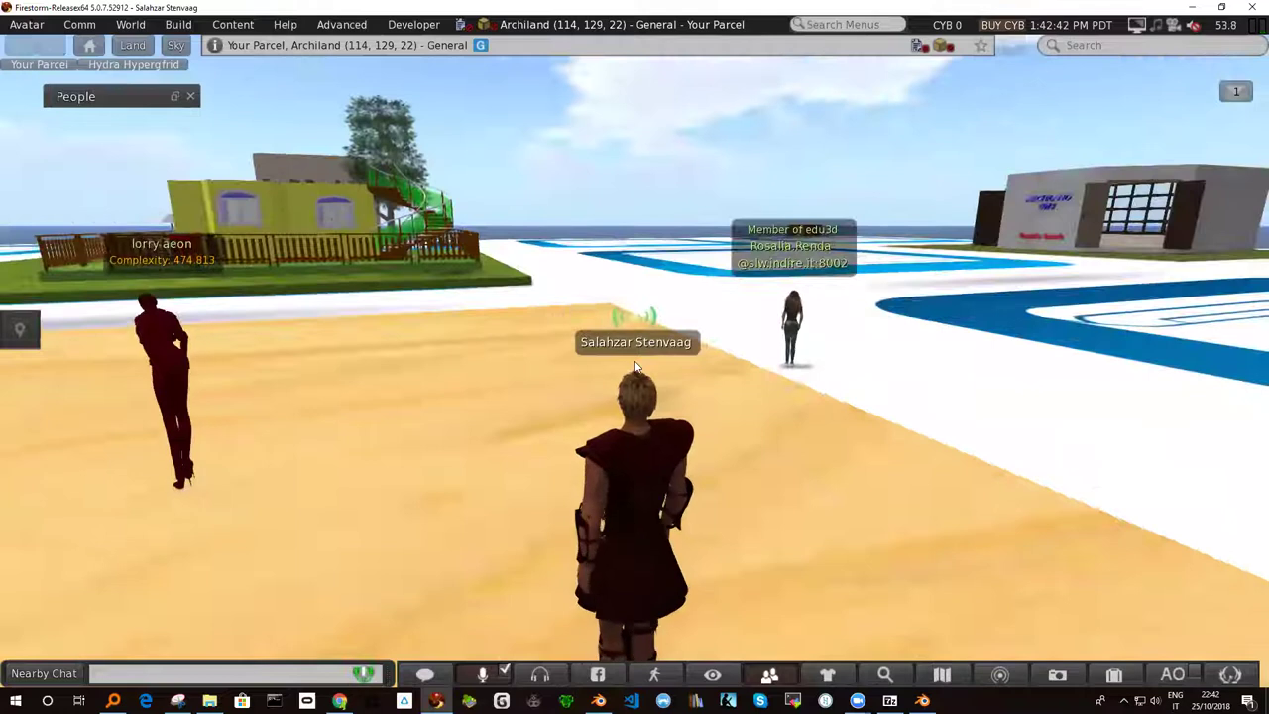
{"action": "key", "text": "Right"}
{"action": "key", "text": "Right"}
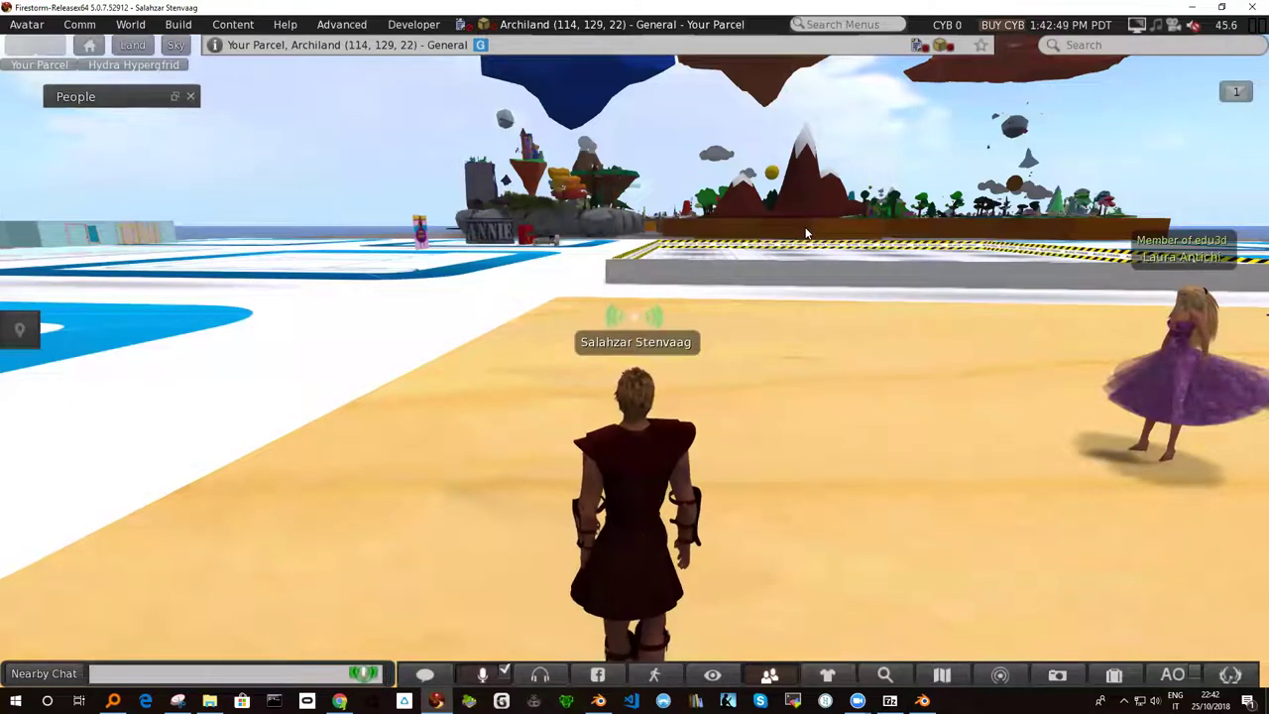
{"action": "key", "text": "Right"}
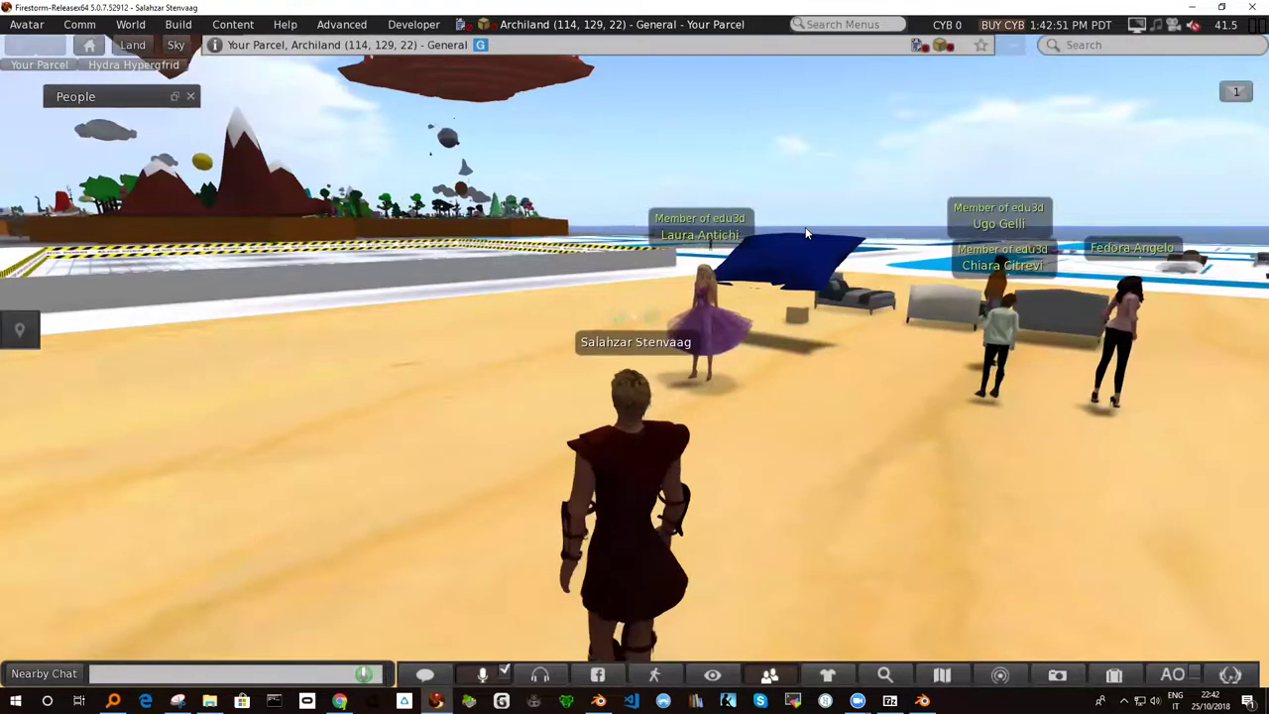
{"action": "key", "text": "Left"}
{"action": "key", "text": "Right"}
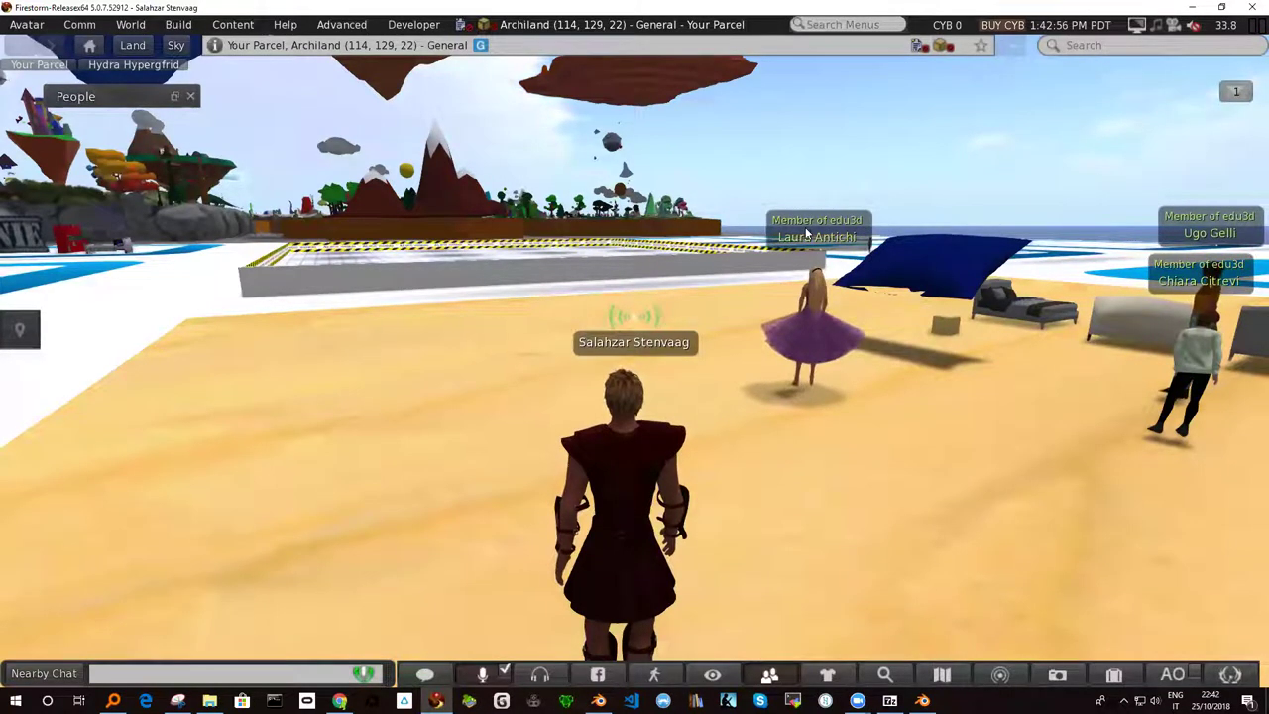
{"action": "key", "text": "Left"}
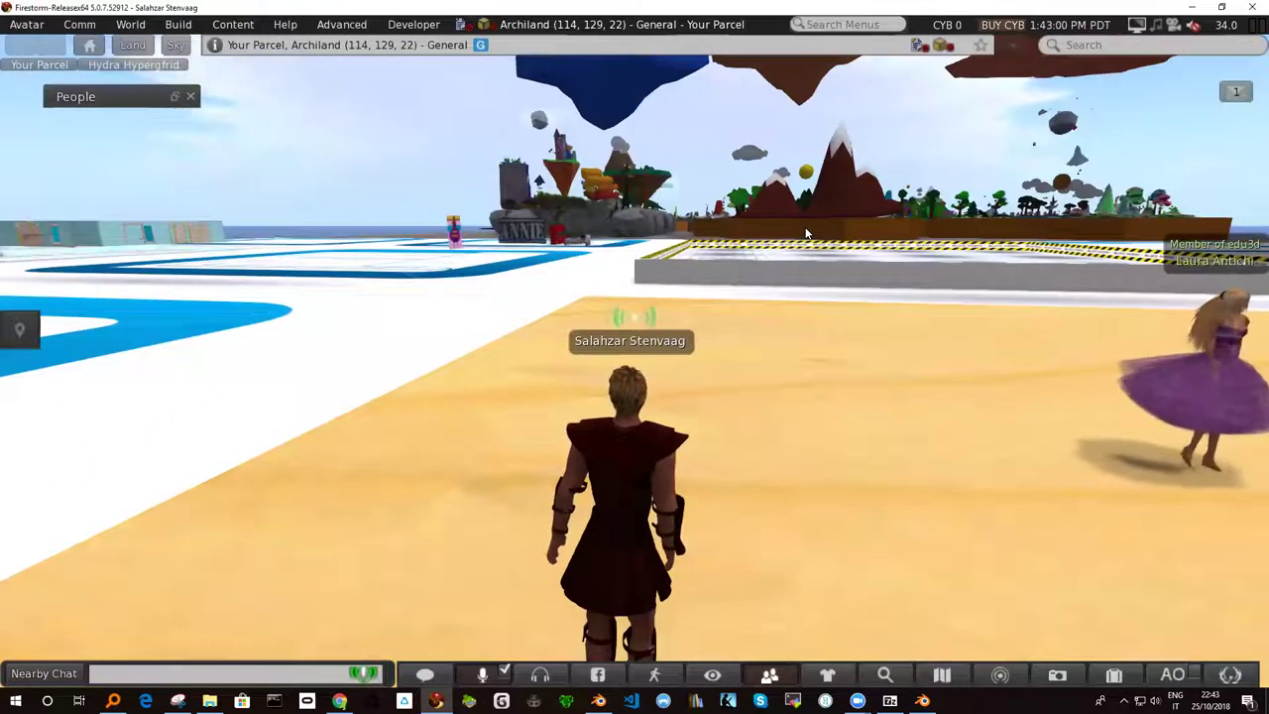
{"action": "key", "text": "Right"}
{"action": "key", "text": "Right"}
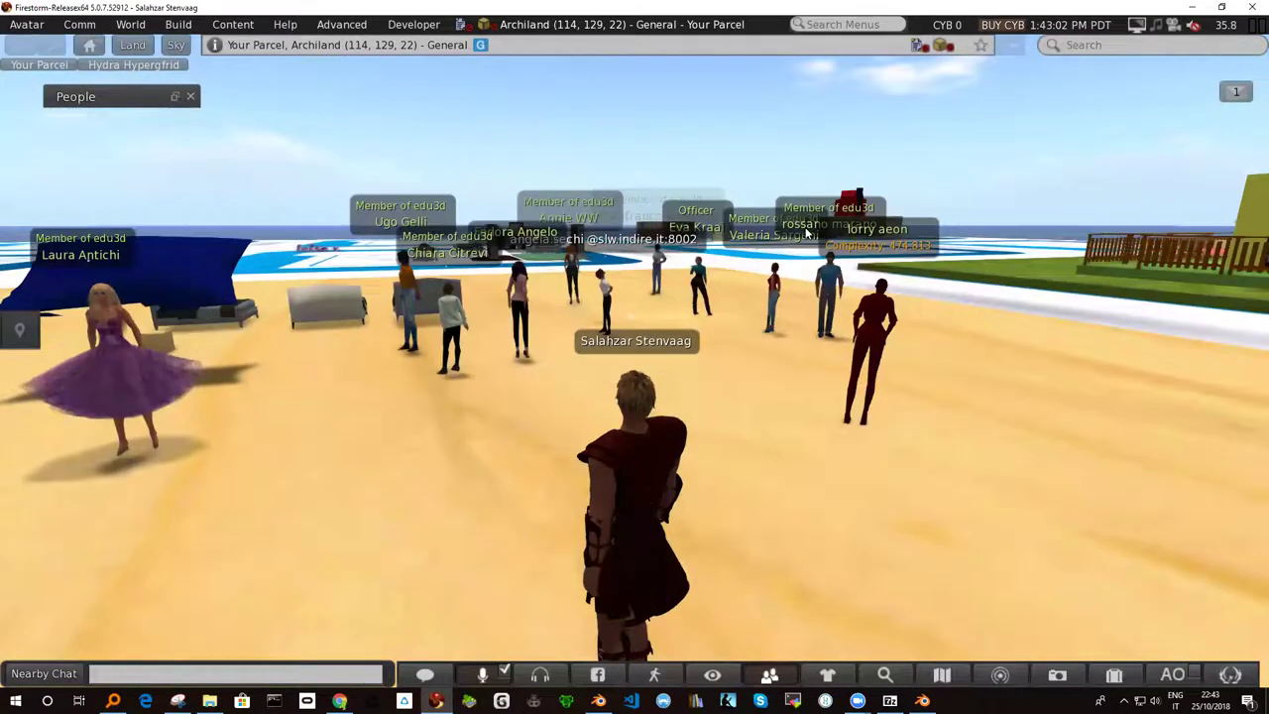
Step: Walk across the plaza to (114, 120, 22) and turn to bring the crowd centre
{"action": "key", "text": "Up"}
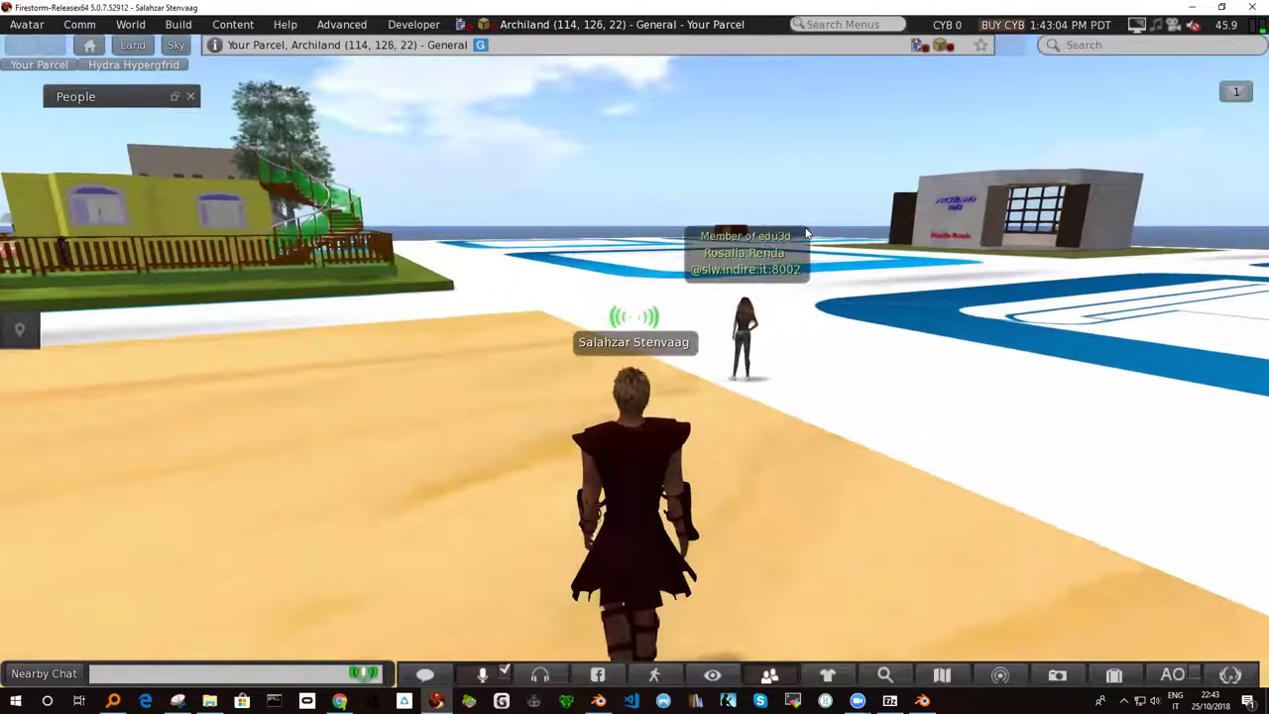
{"action": "key", "text": "Left"}
{"action": "key", "text": "Up"}
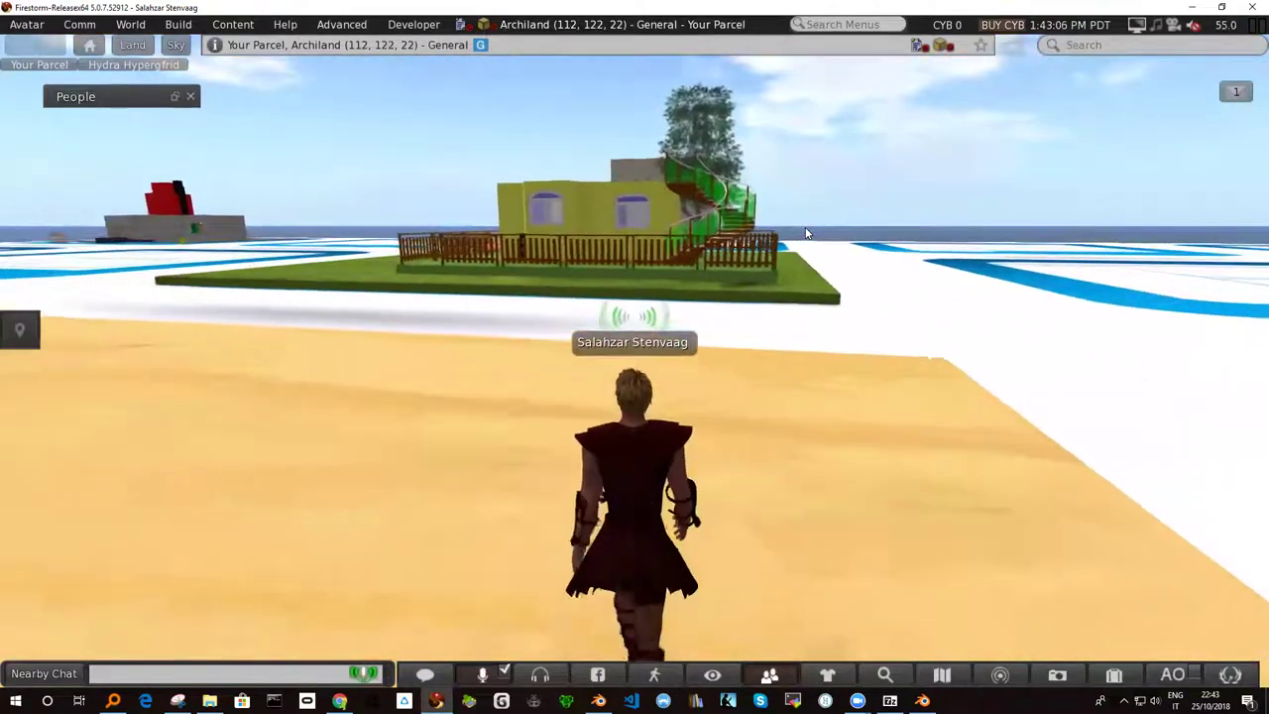
{"action": "key", "text": "Left"}
{"action": "key", "text": "Left"}
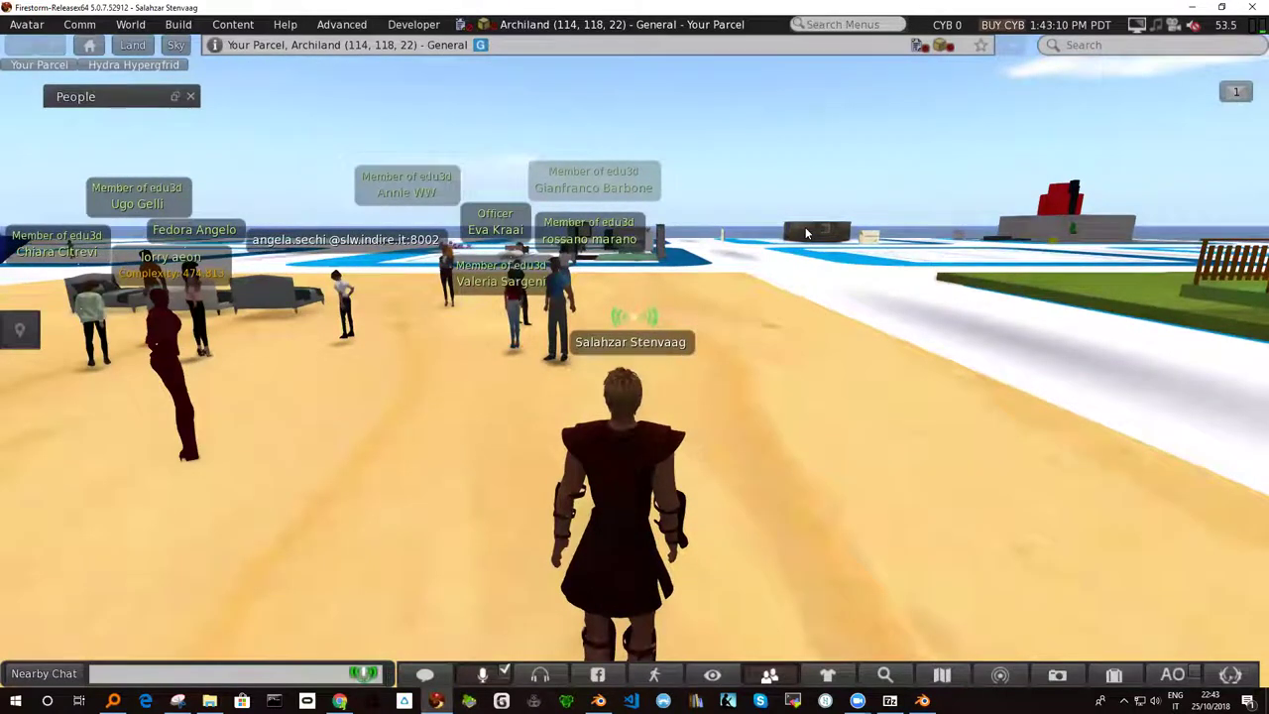
{"action": "key", "text": "Left"}
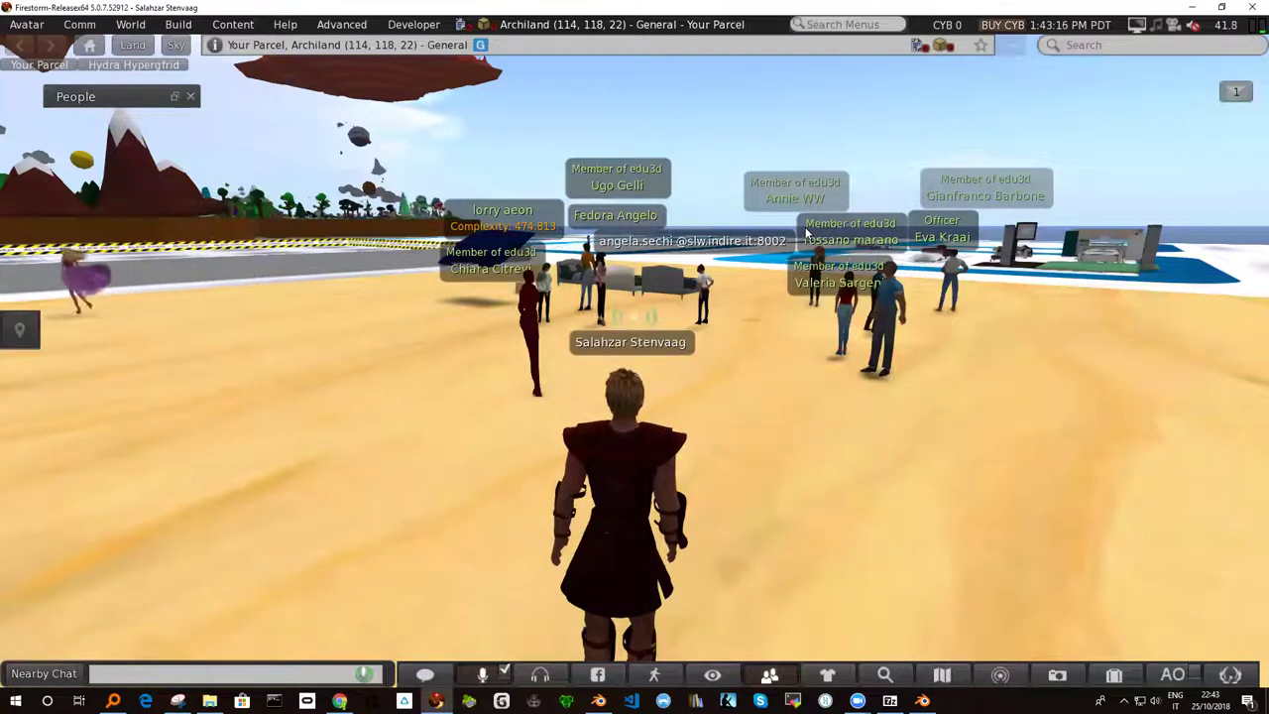
{"action": "key", "text": "Right"}
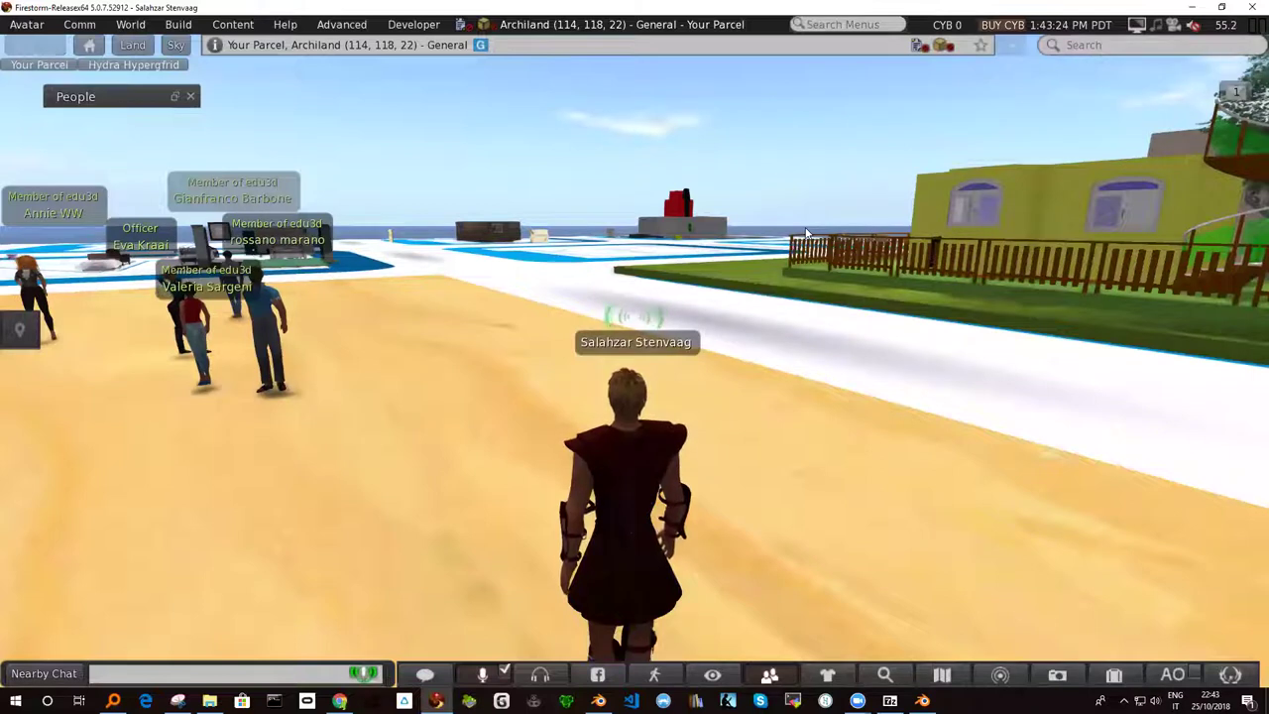
{"action": "key", "text": "Left"}
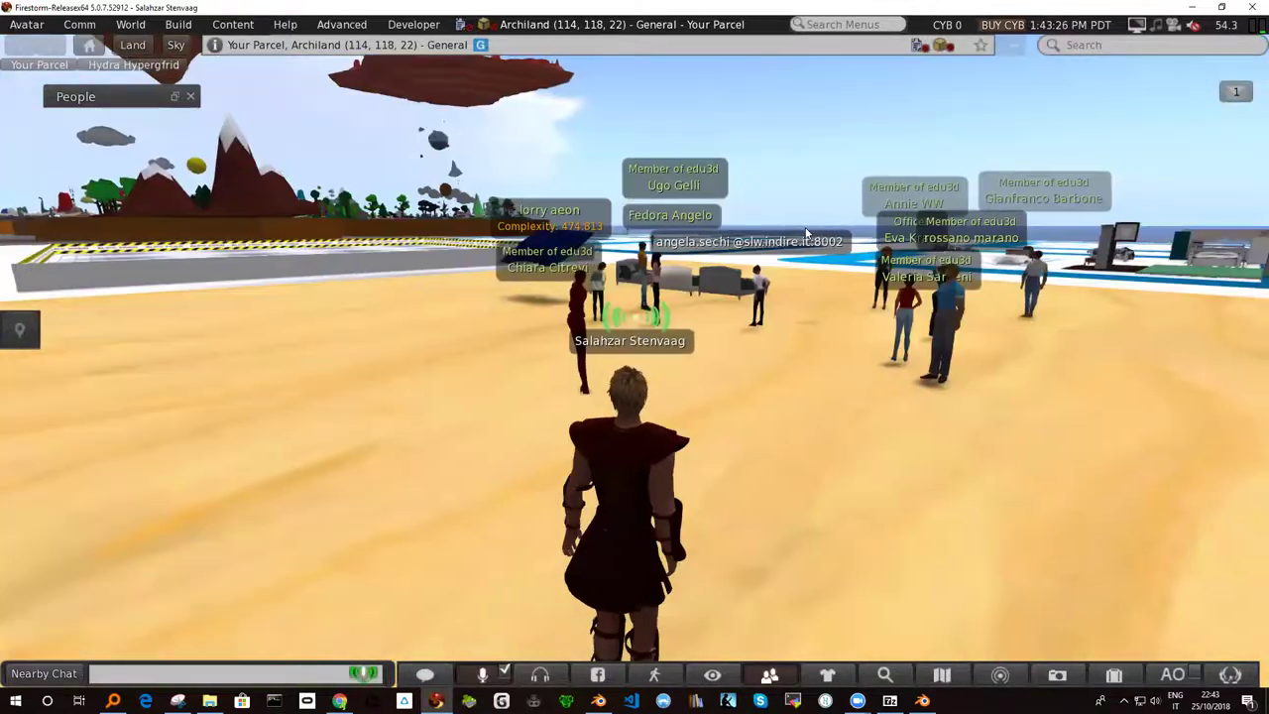
{"action": "key", "text": "Right"}
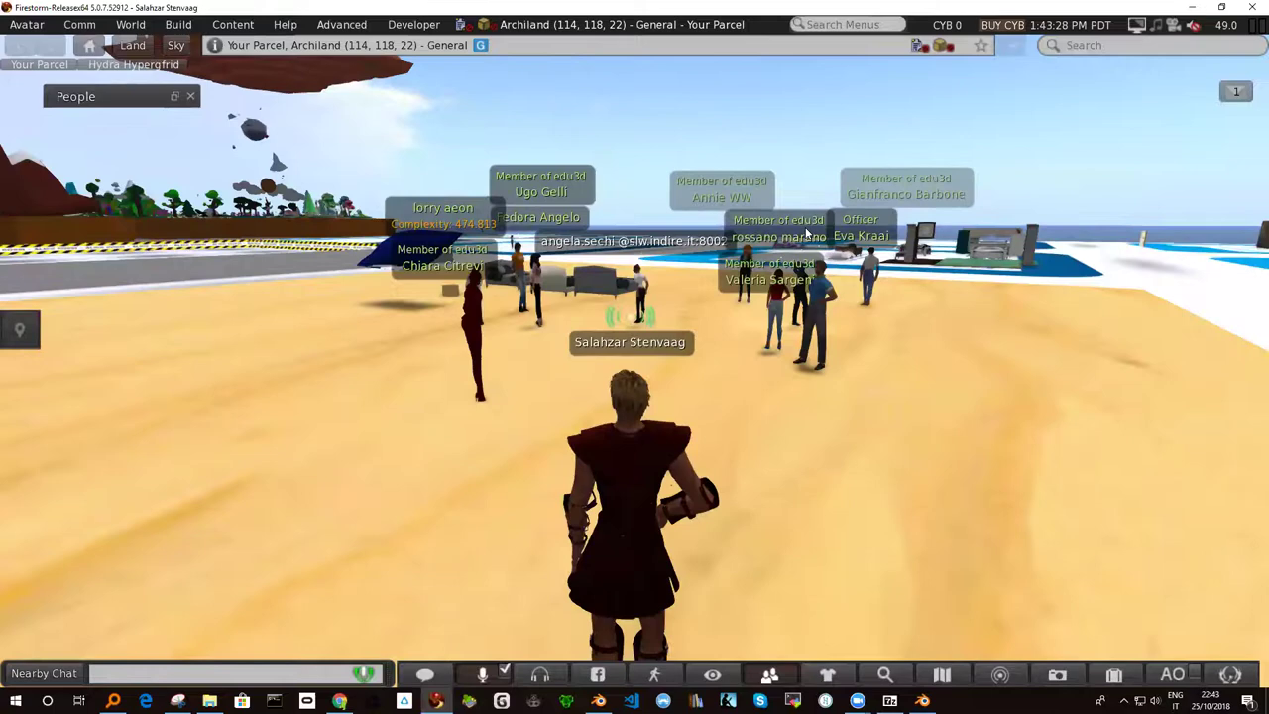
{"action": "key", "text": "Left"}
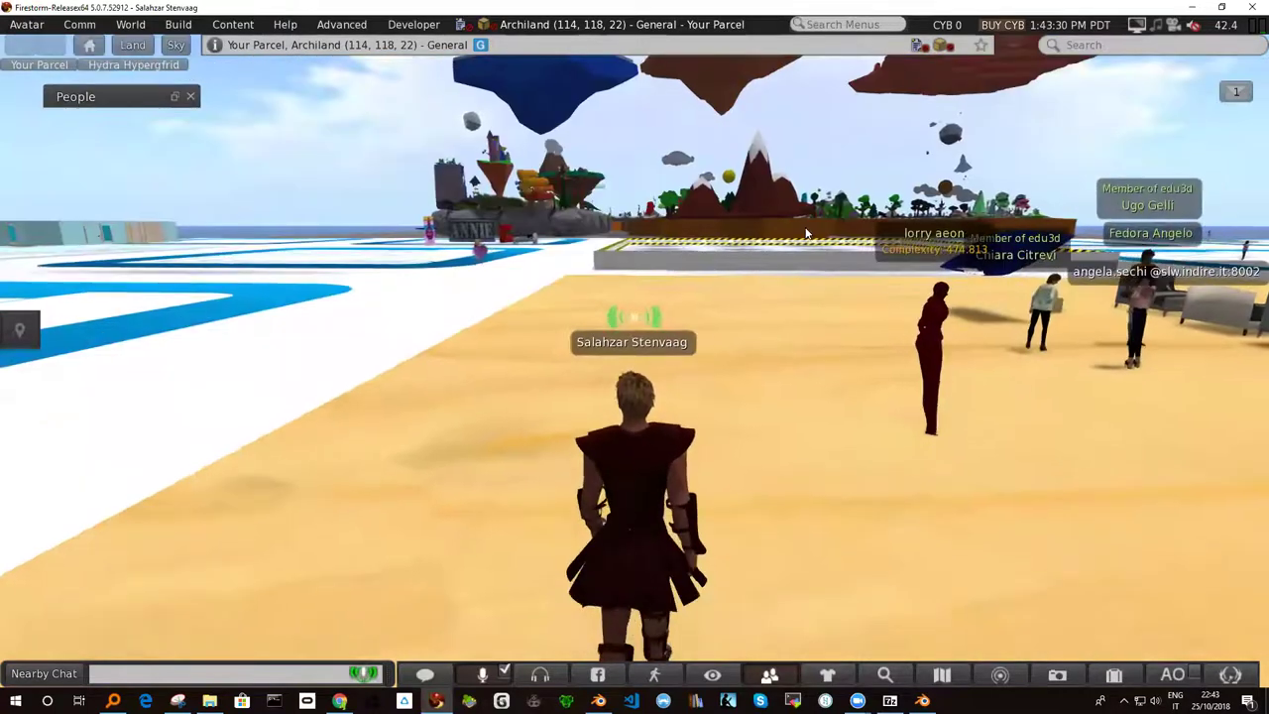
{"action": "key", "text": "Right"}
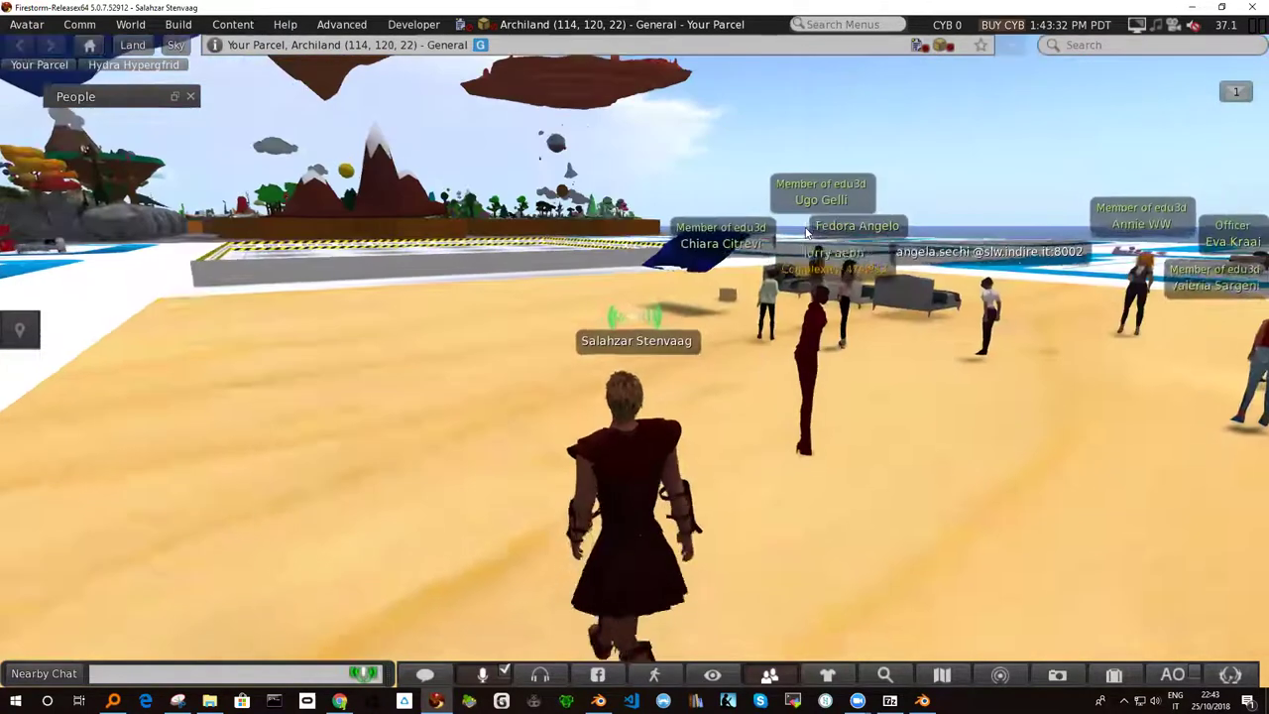
Step: Walk closer to the crowd, glancing toward the yellow building and back
{"action": "key", "text": "Up"}
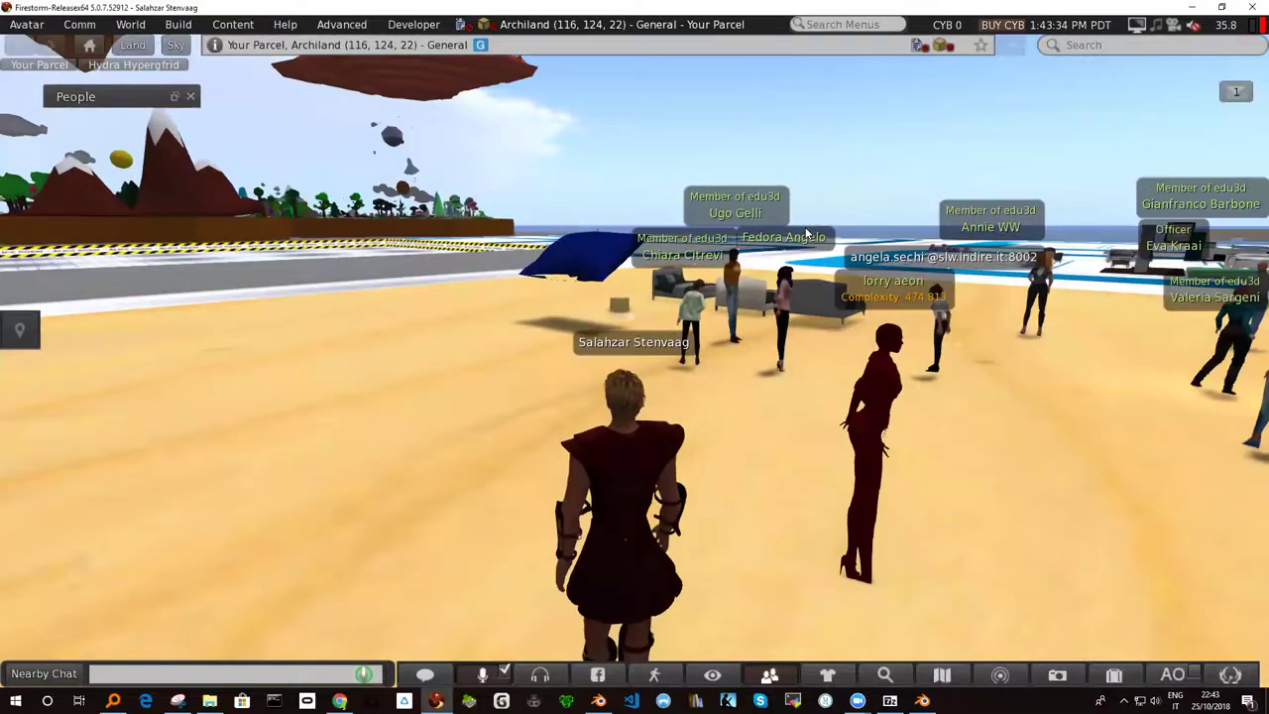
{"action": "key", "text": "Left"}
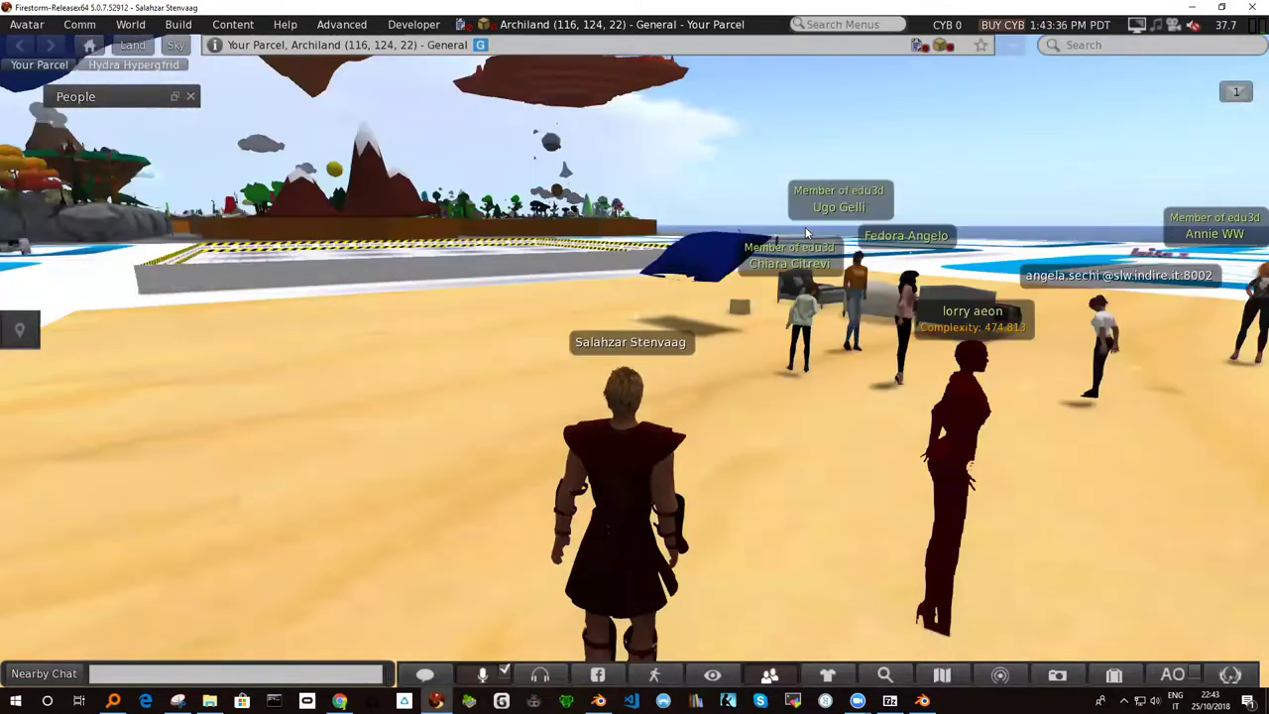
{"action": "key", "text": "Up"}
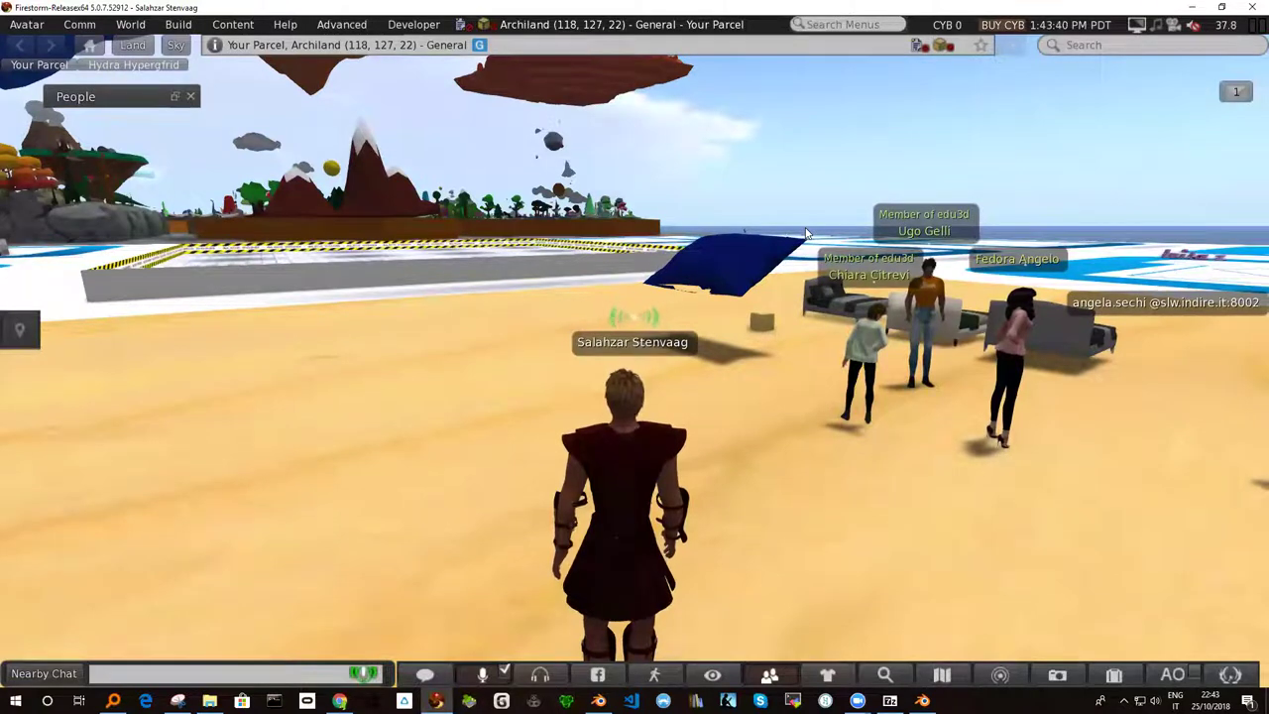
{"action": "key", "text": "Right"}
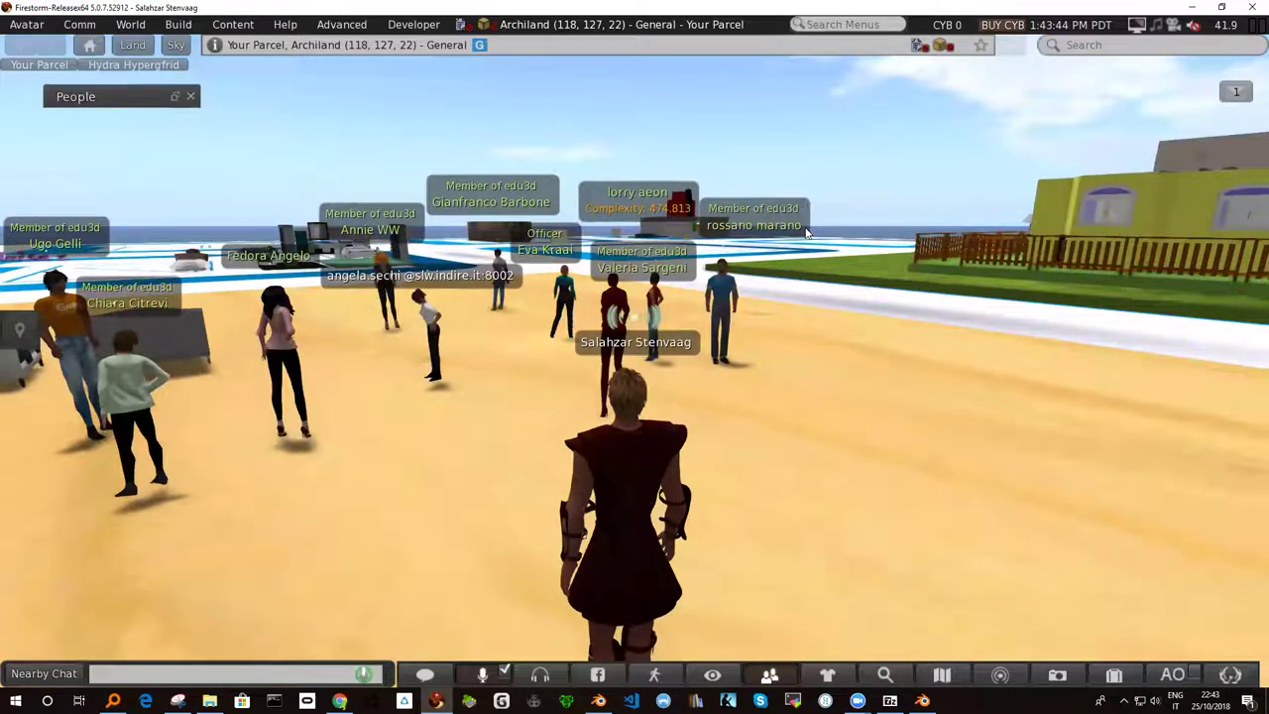
{"action": "key", "text": "Left"}
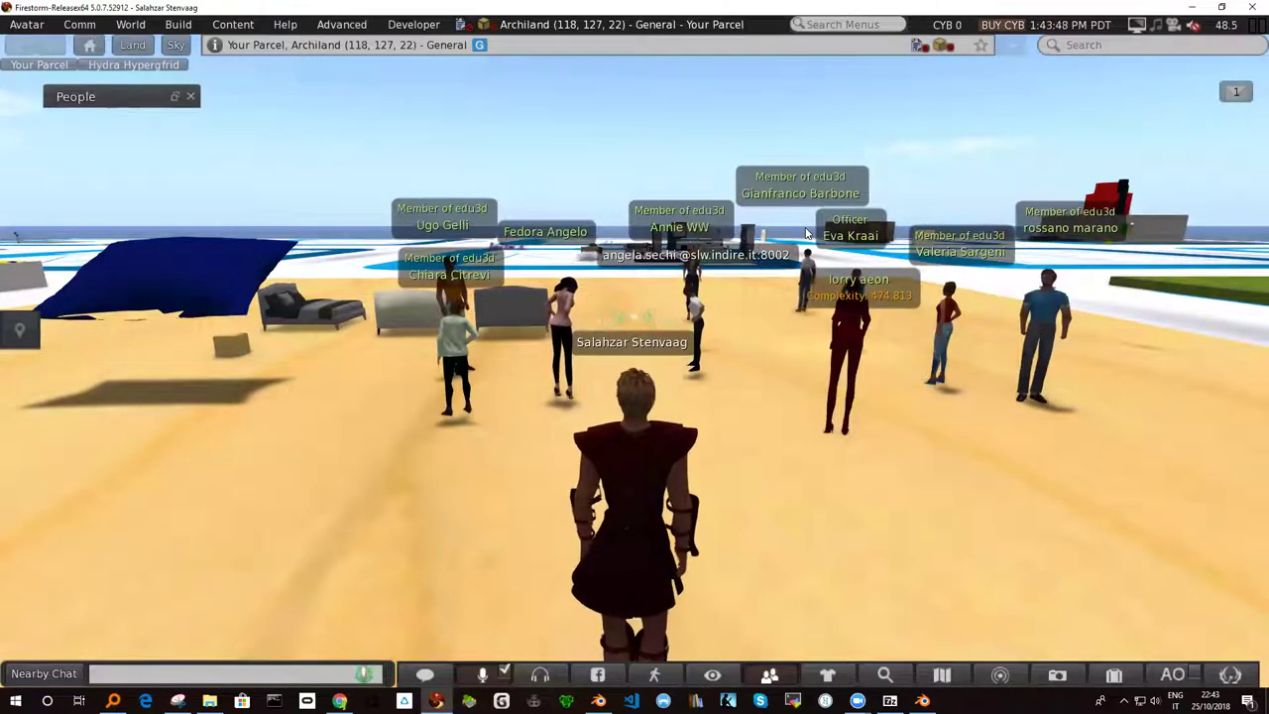
{"action": "key", "text": "Right"}
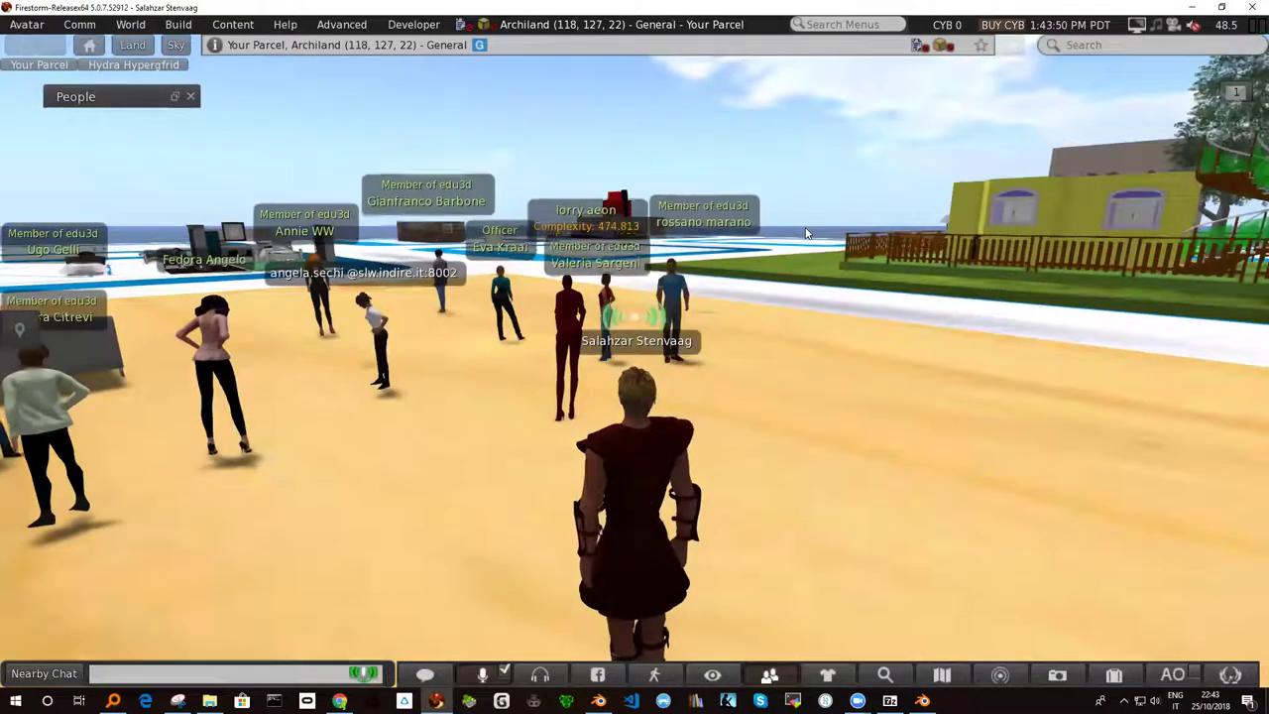
{"action": "key", "text": "Left"}
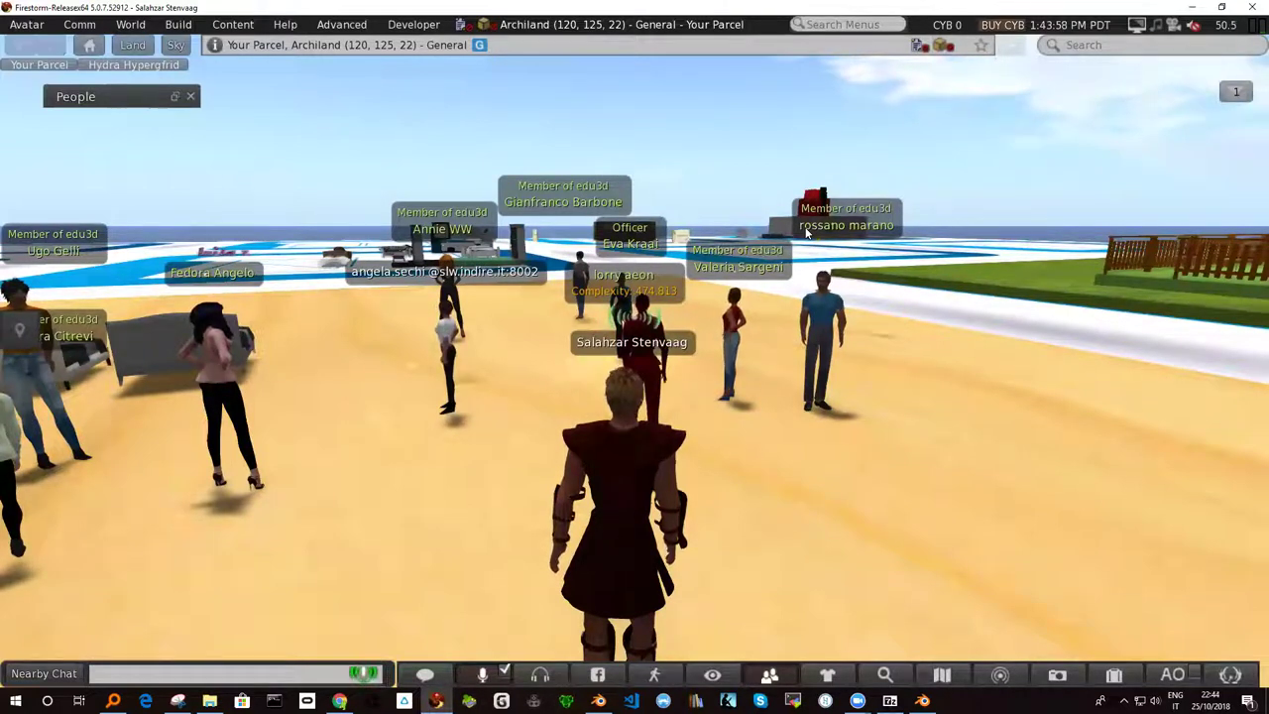
Step: Look around at the mountains, yellow house and lawn, then recentre on the crowd
{"action": "key", "text": "Left"}
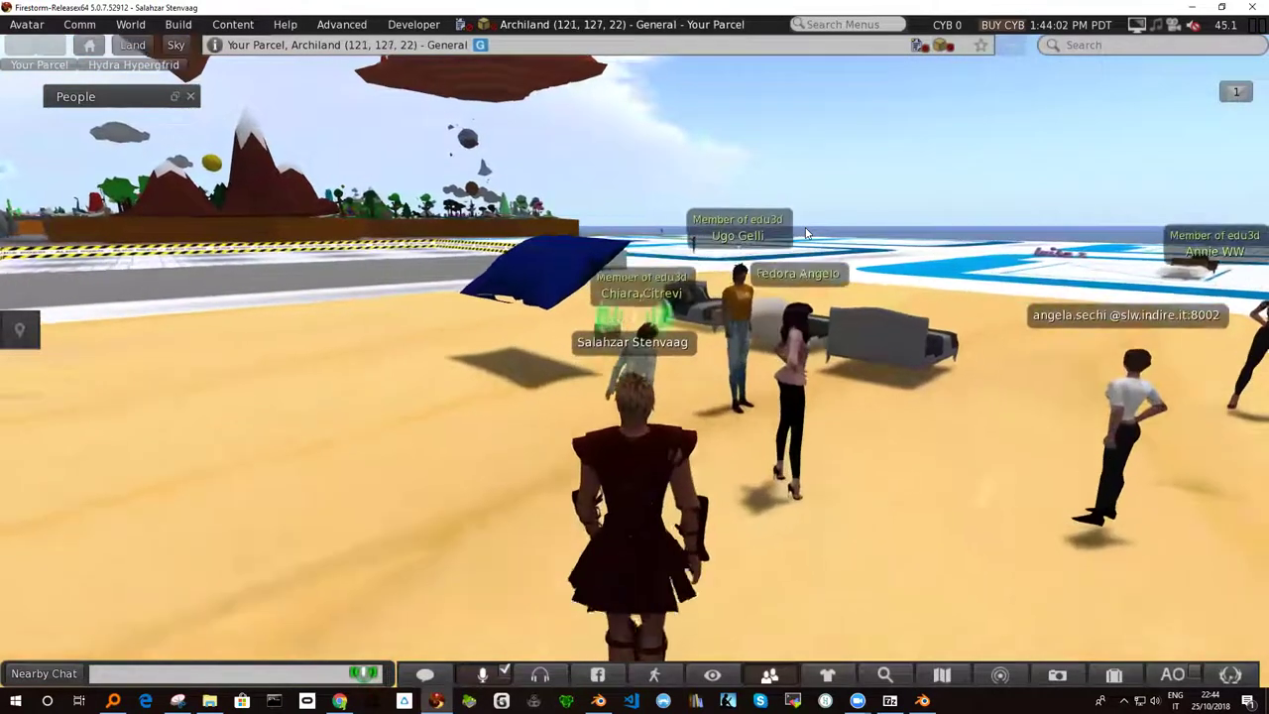
{"action": "key", "text": "Right"}
{"action": "key", "text": "Right"}
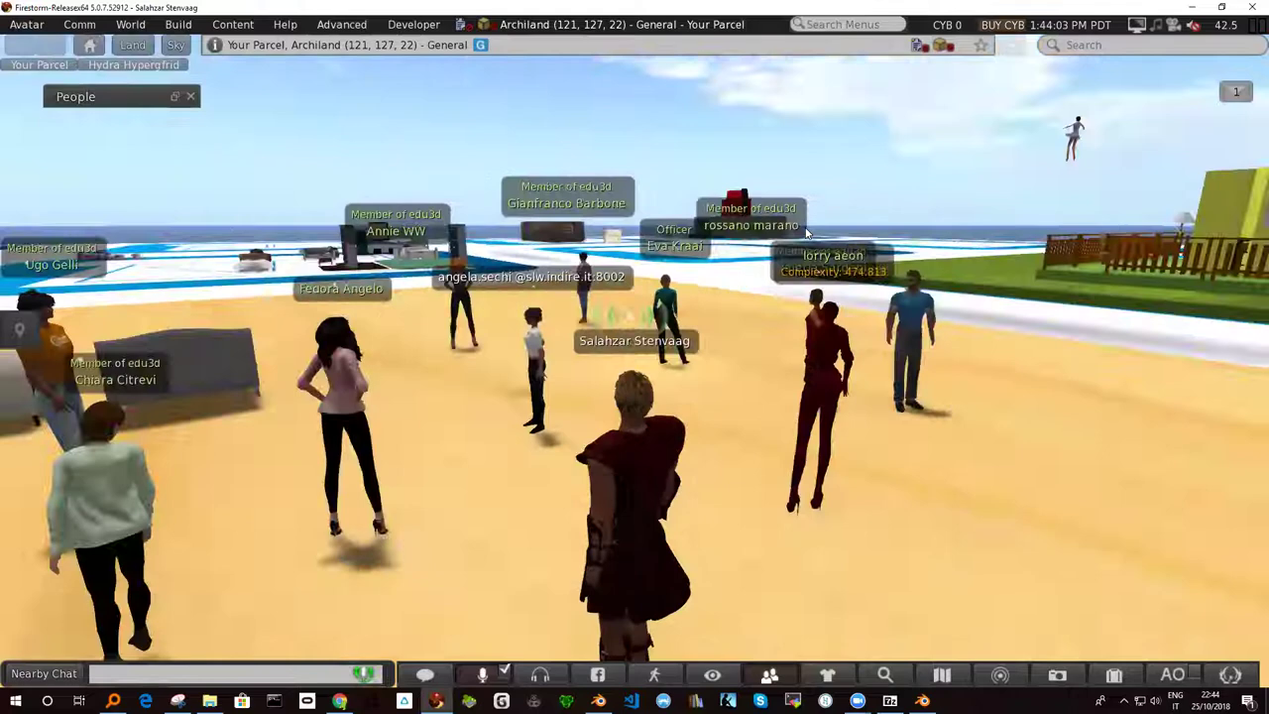
{"action": "key", "text": "Left"}
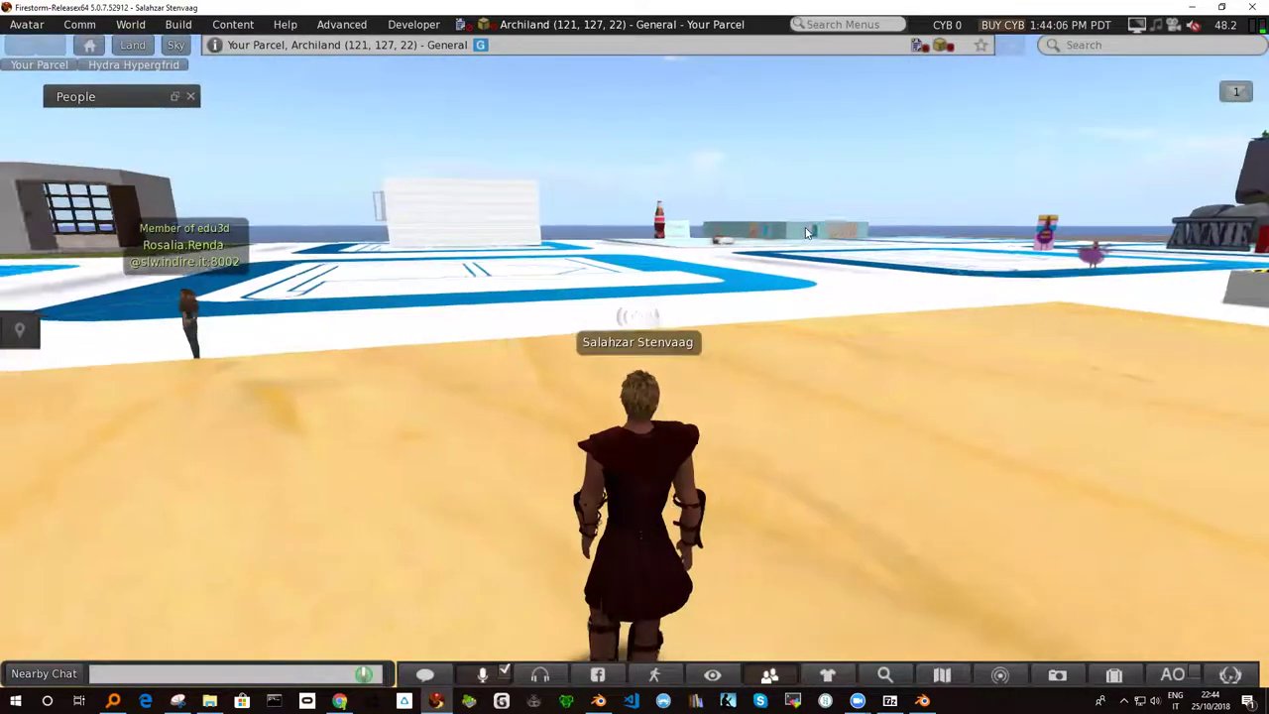
{"action": "key", "text": "Left"}
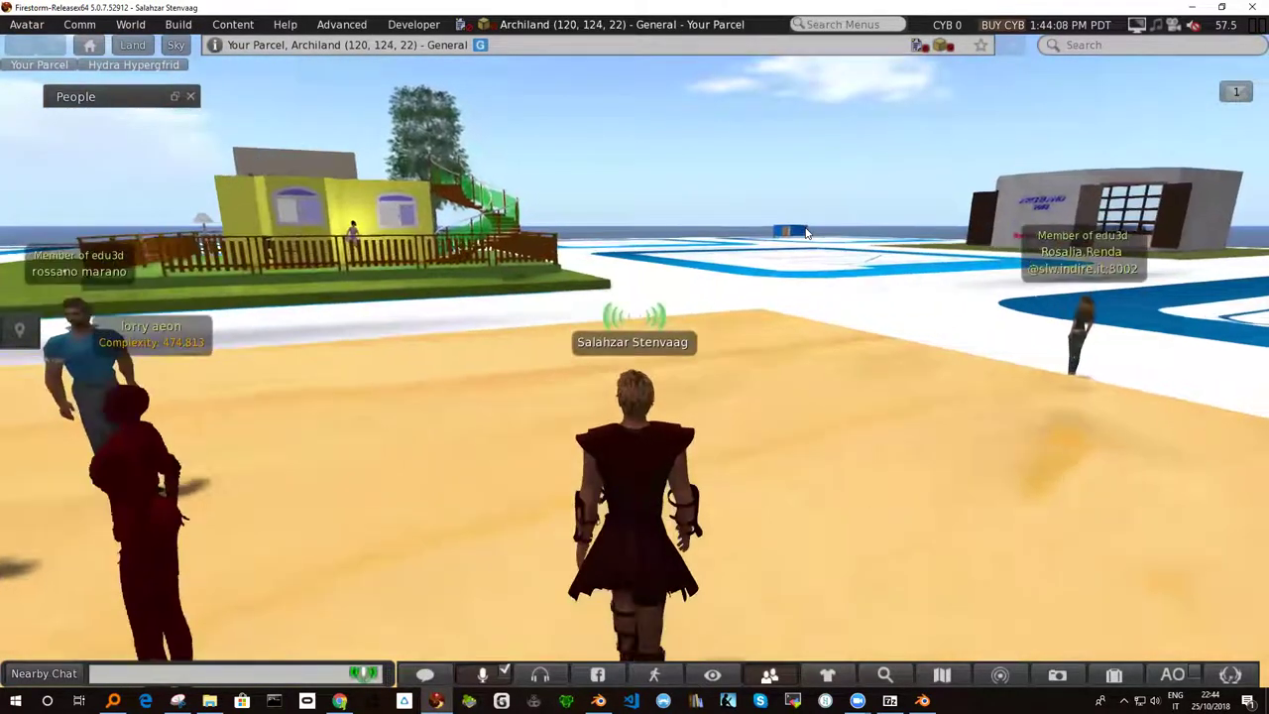
{"action": "key", "text": "Right"}
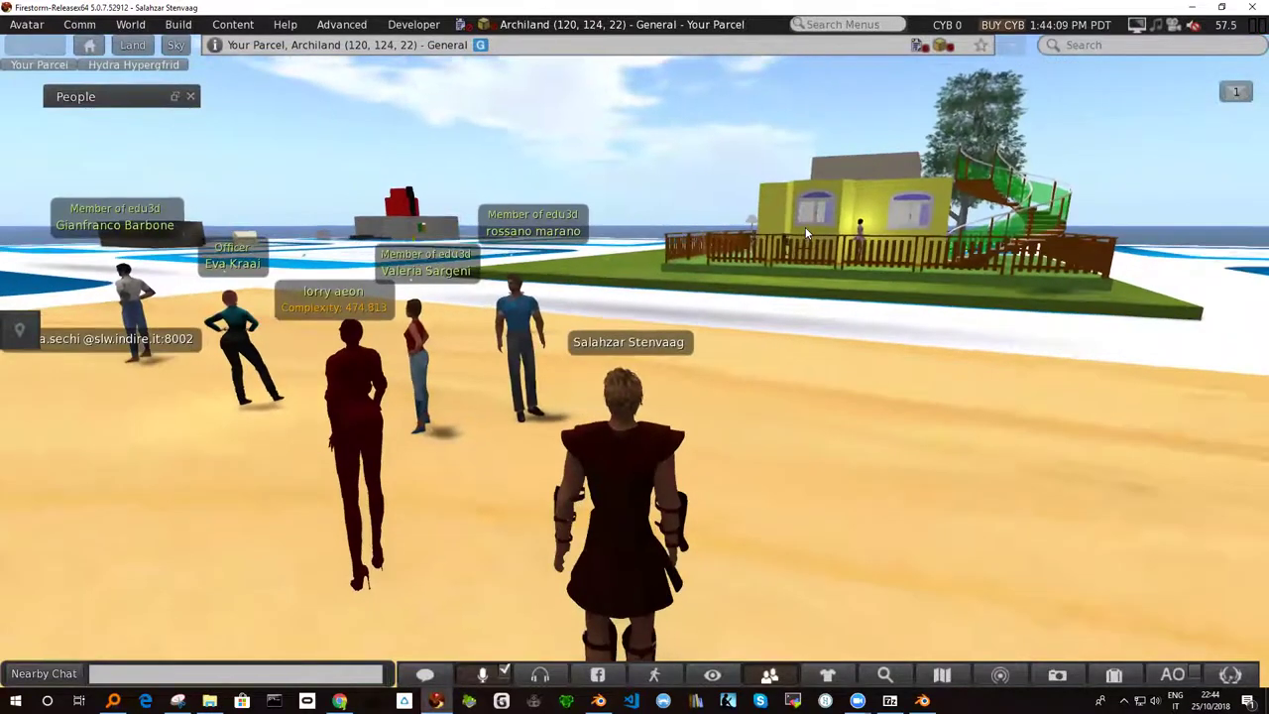
{"action": "key", "text": "Left"}
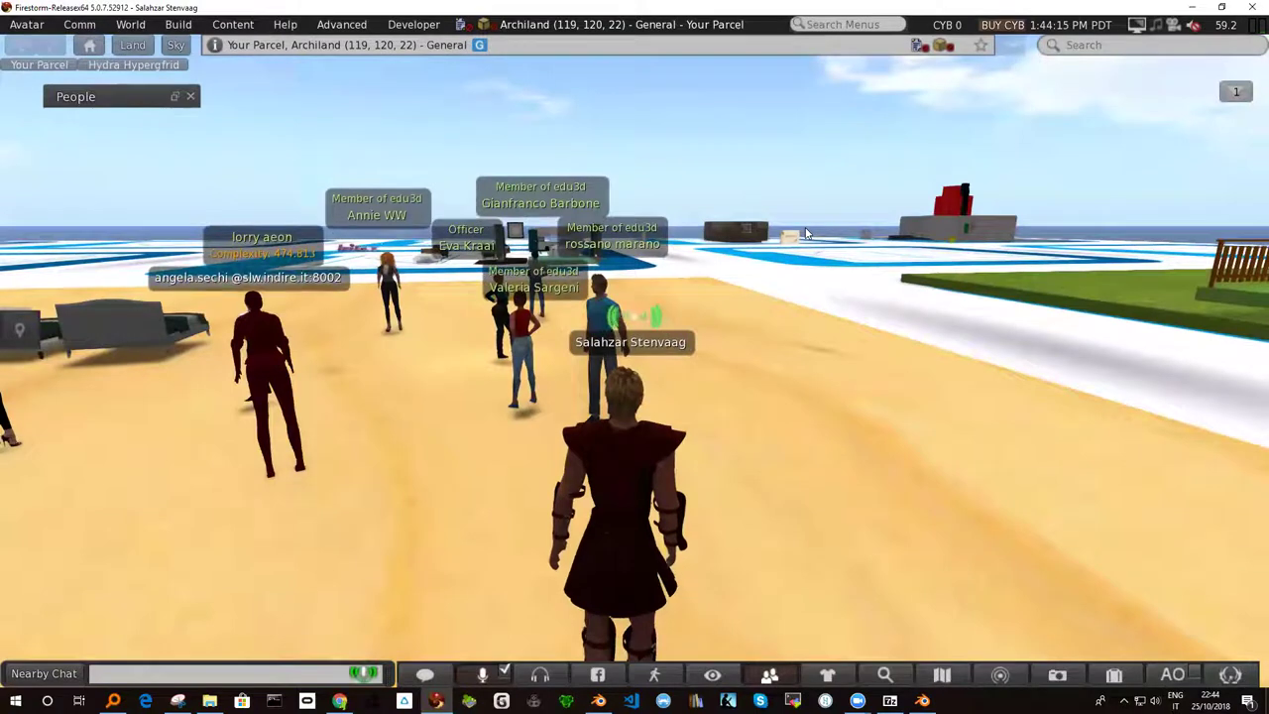
{"action": "key", "text": "Left"}
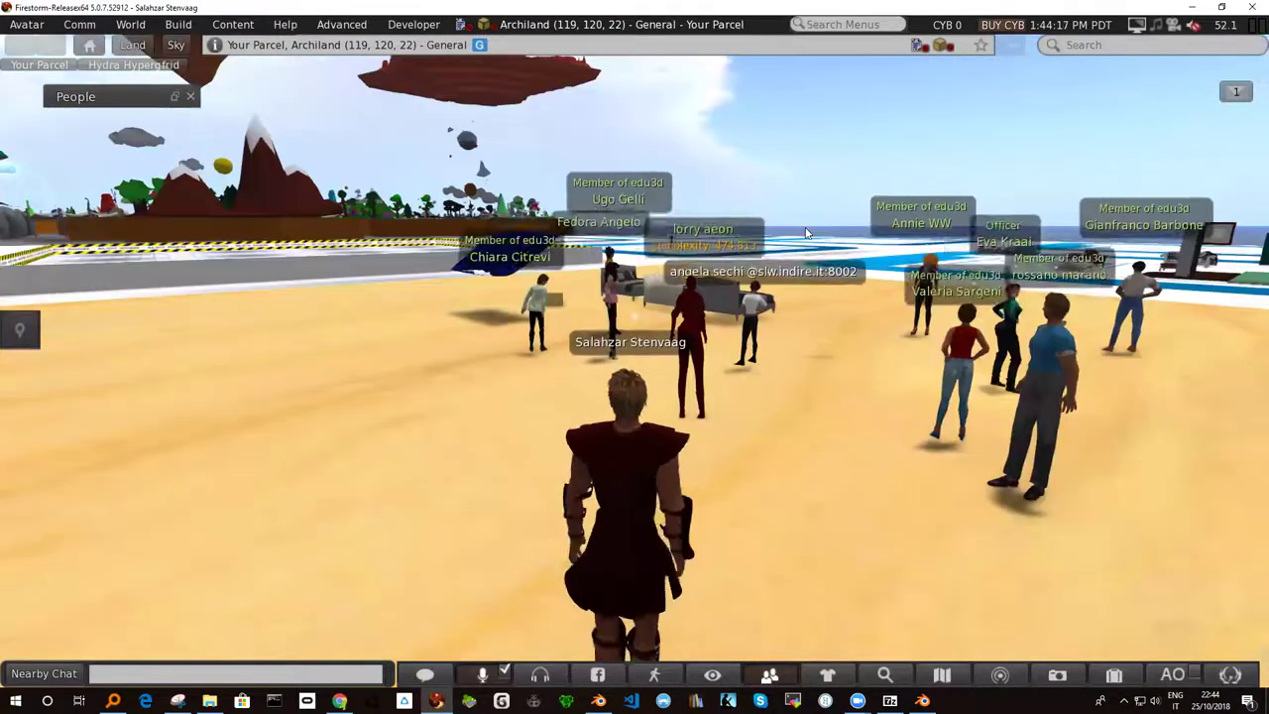
{"action": "key", "text": "Right"}
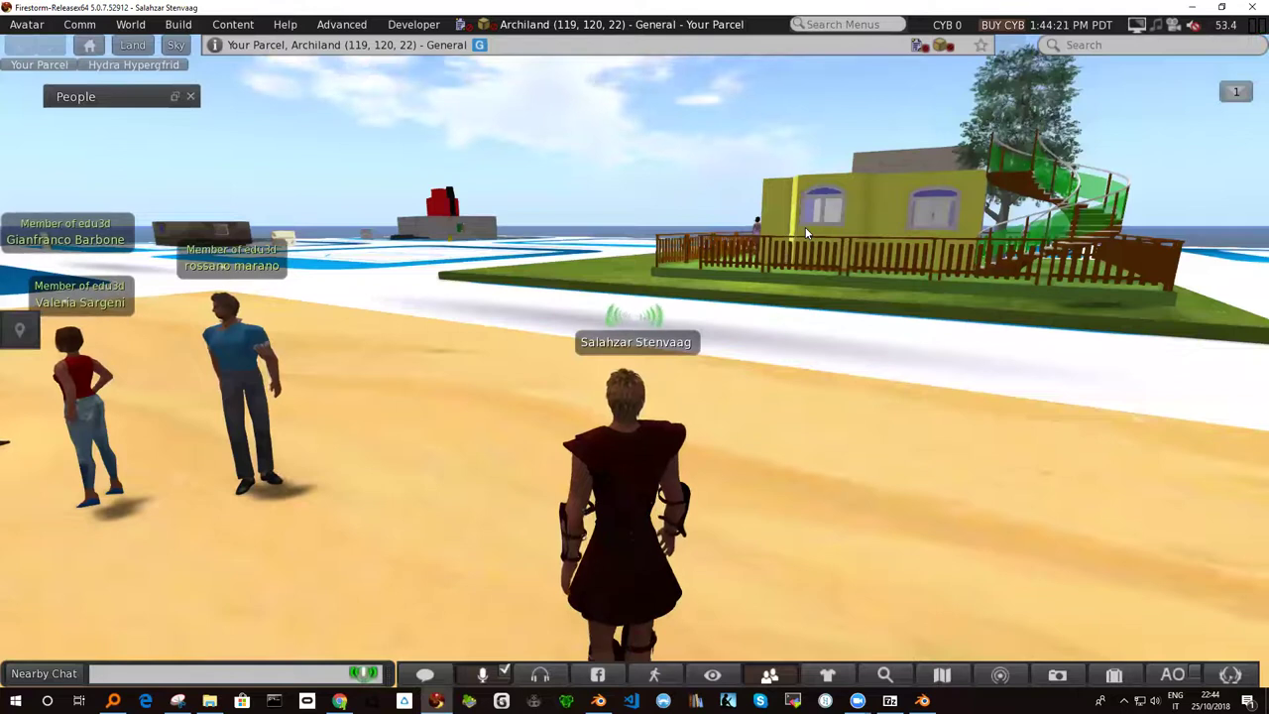
{"action": "key", "text": "Left"}
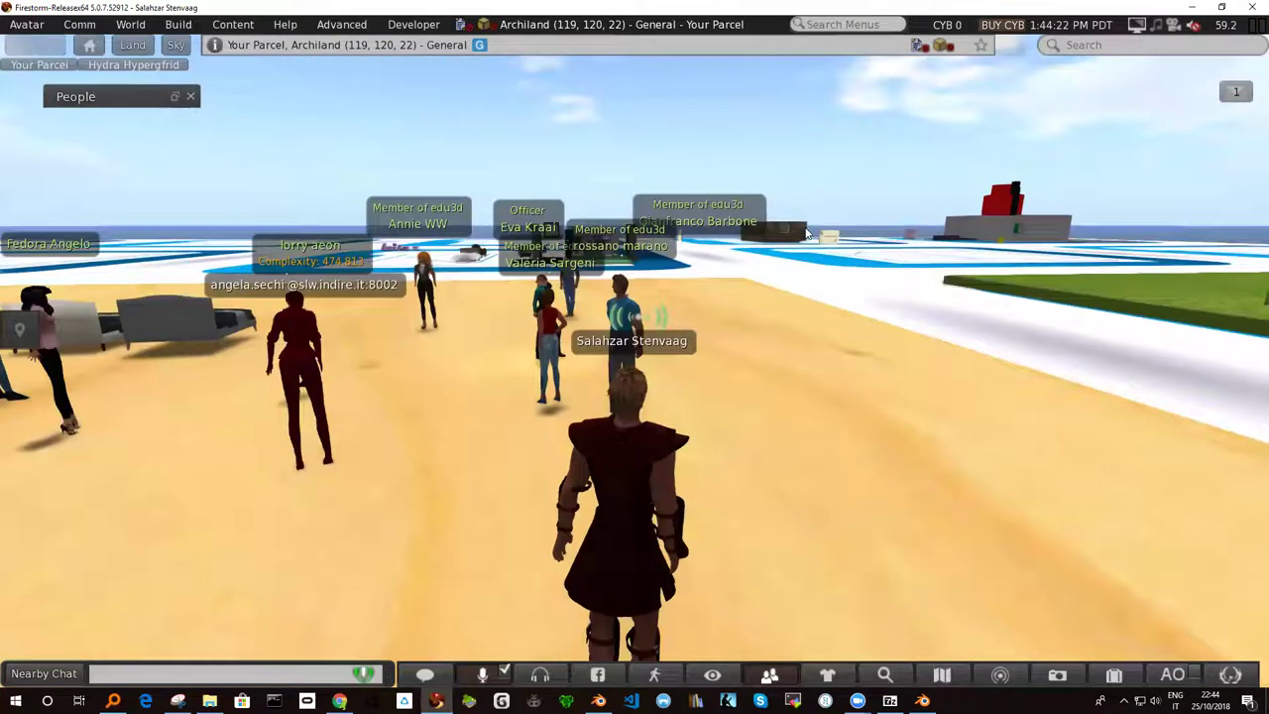
{"action": "key", "text": "Right"}
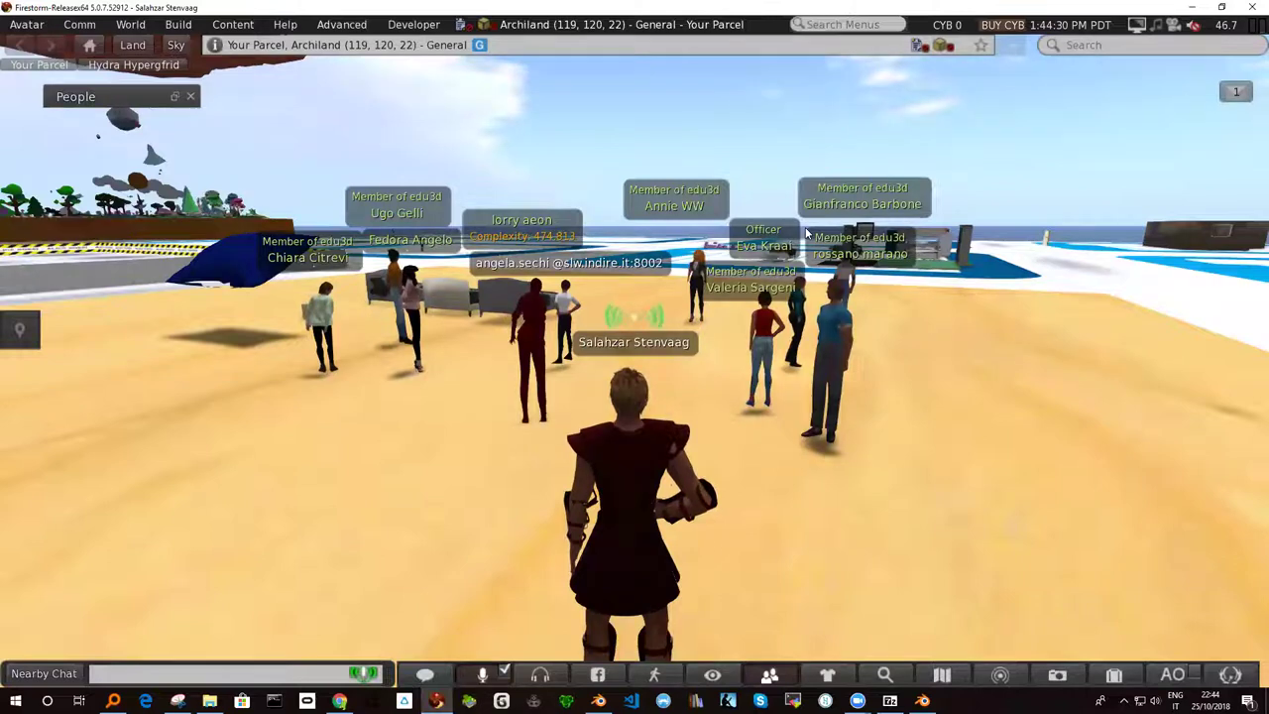
Step: Sweep the view across the gathered avatars, step forward on the sand, and face the crowd
{"action": "key", "text": "Right"}
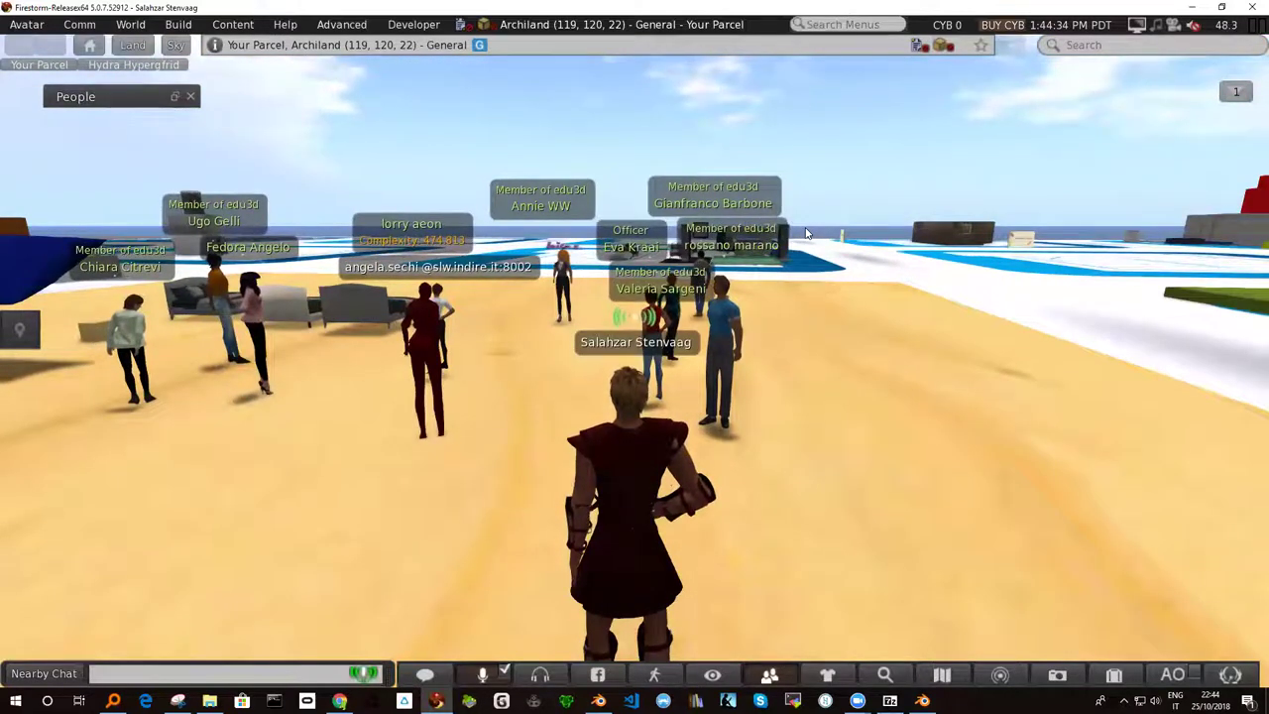
{"action": "key", "text": "Left"}
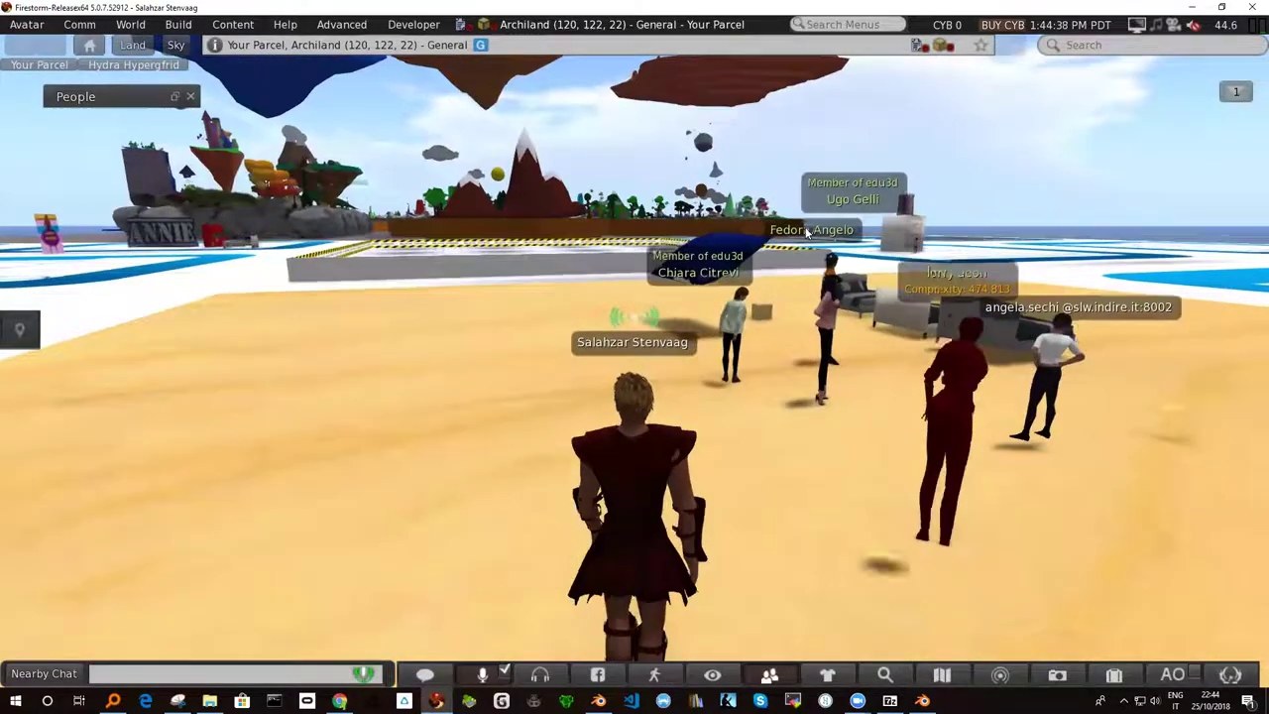
{"action": "key", "text": "Right"}
{"action": "key", "text": "Right"}
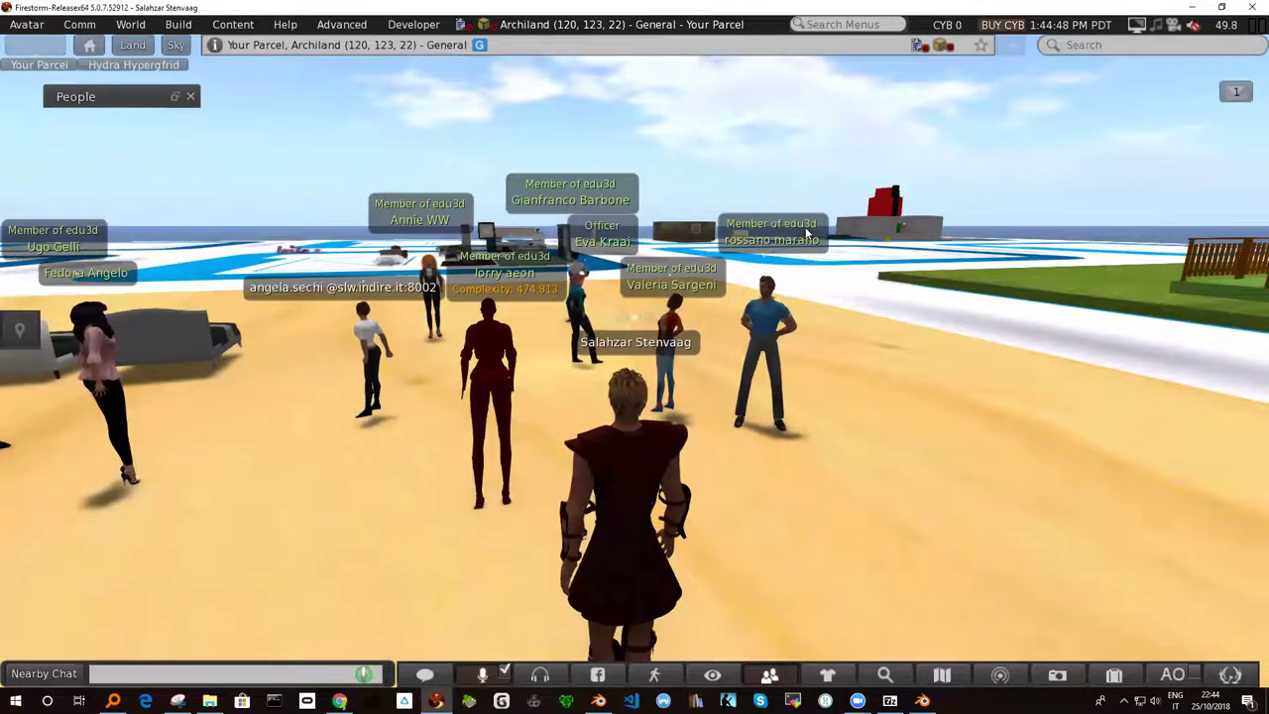
{"action": "key", "text": "Right"}
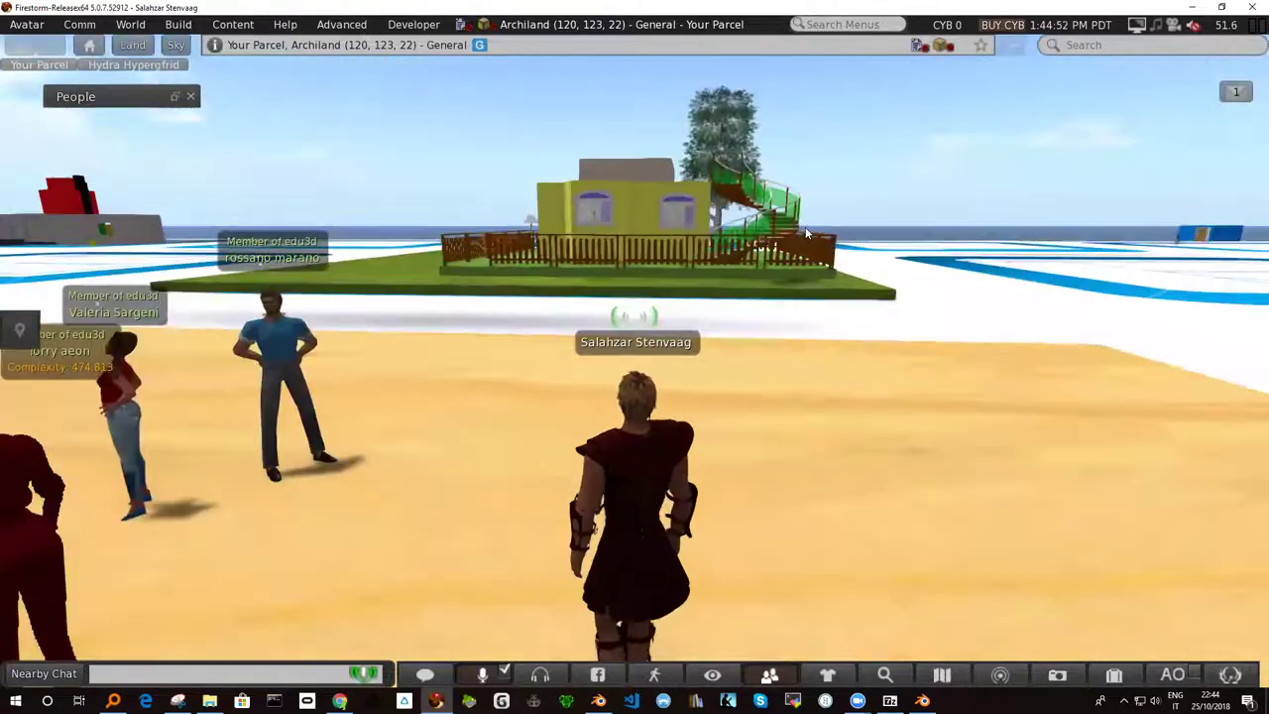
{"action": "key", "text": "Up"}
{"action": "key", "text": "Left"}
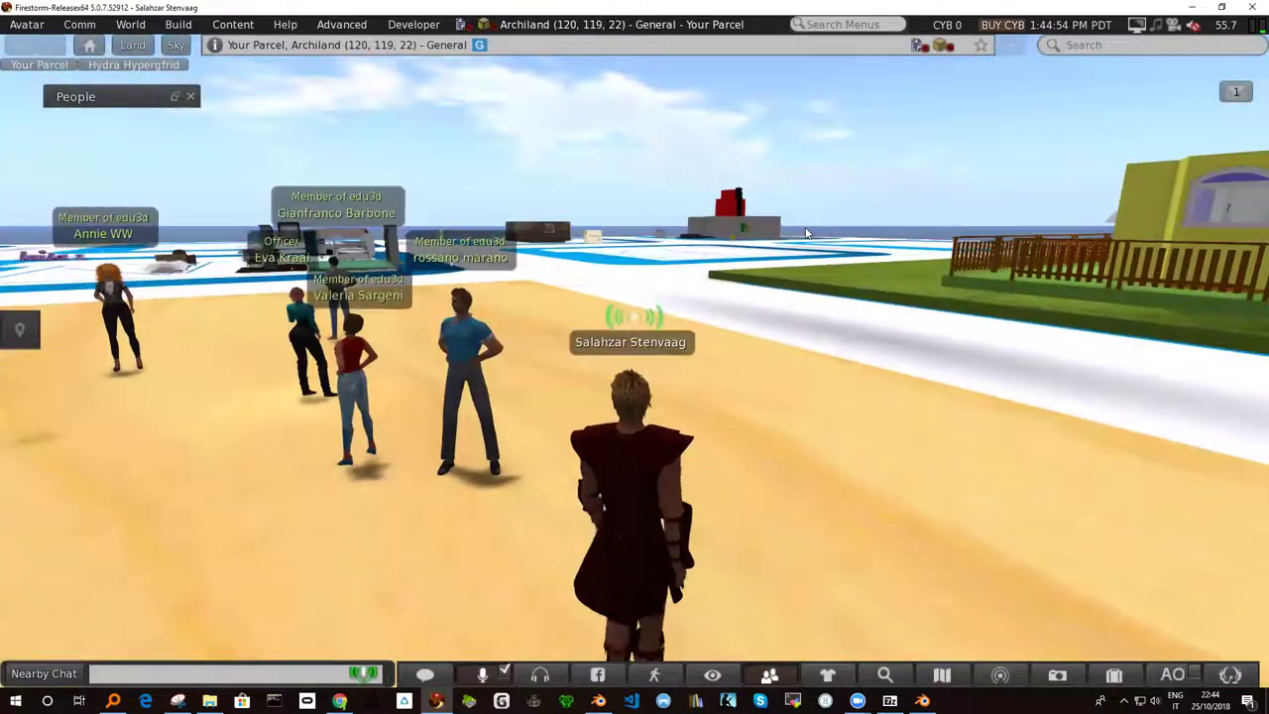
{"action": "key", "text": "Left"}
{"action": "key", "text": "Left"}
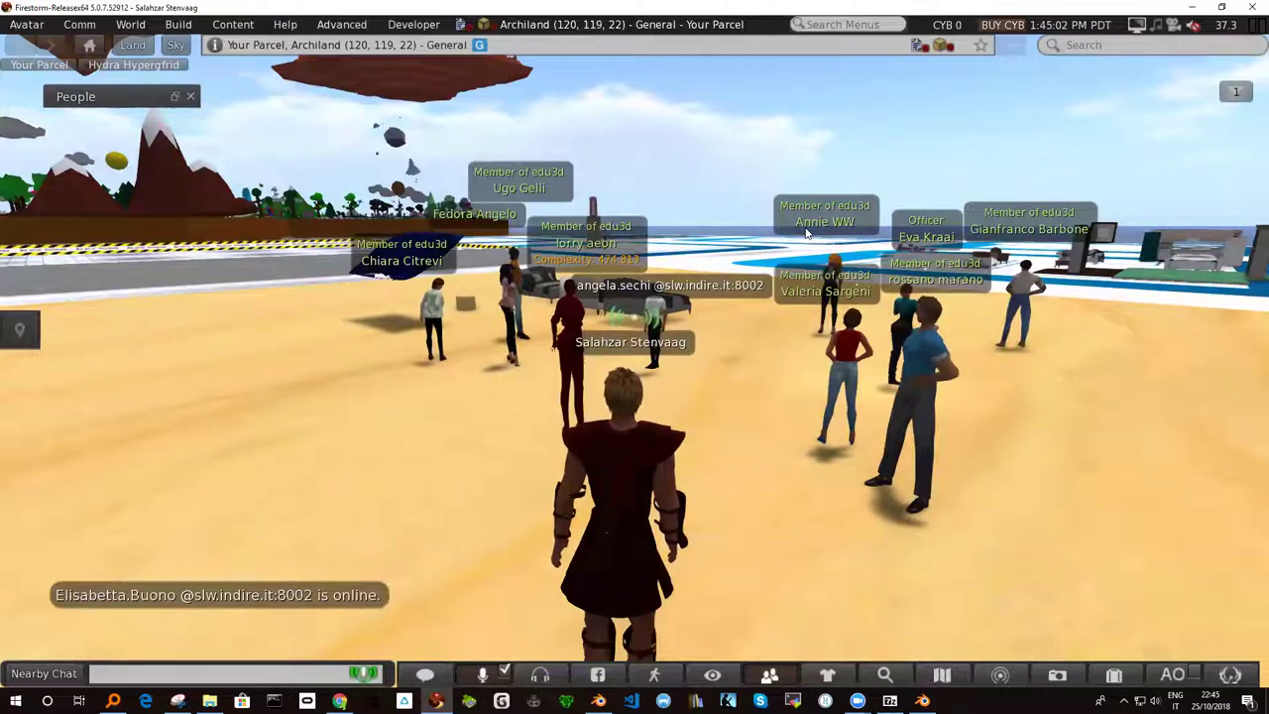
{"action": "key", "text": "Right"}
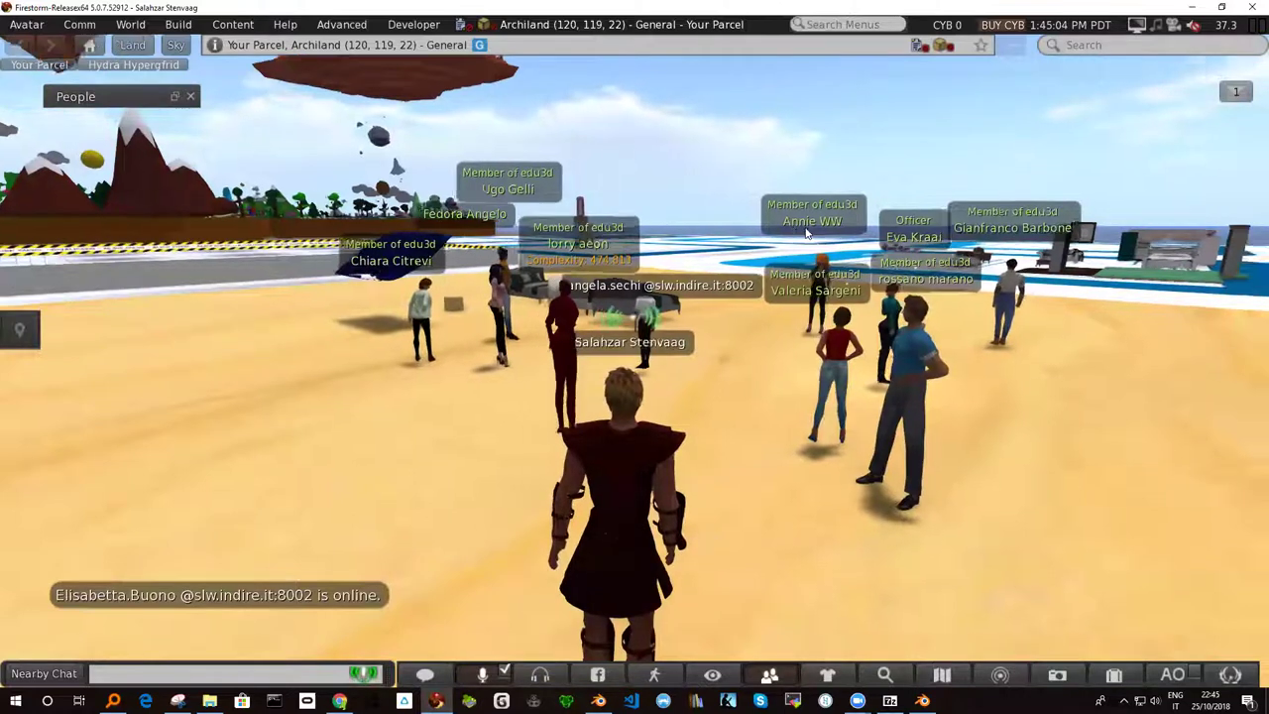
Step: Walk into the group at (124, 122, 22), turning along the crowd toward the green building
{"action": "key", "text": "Up"}
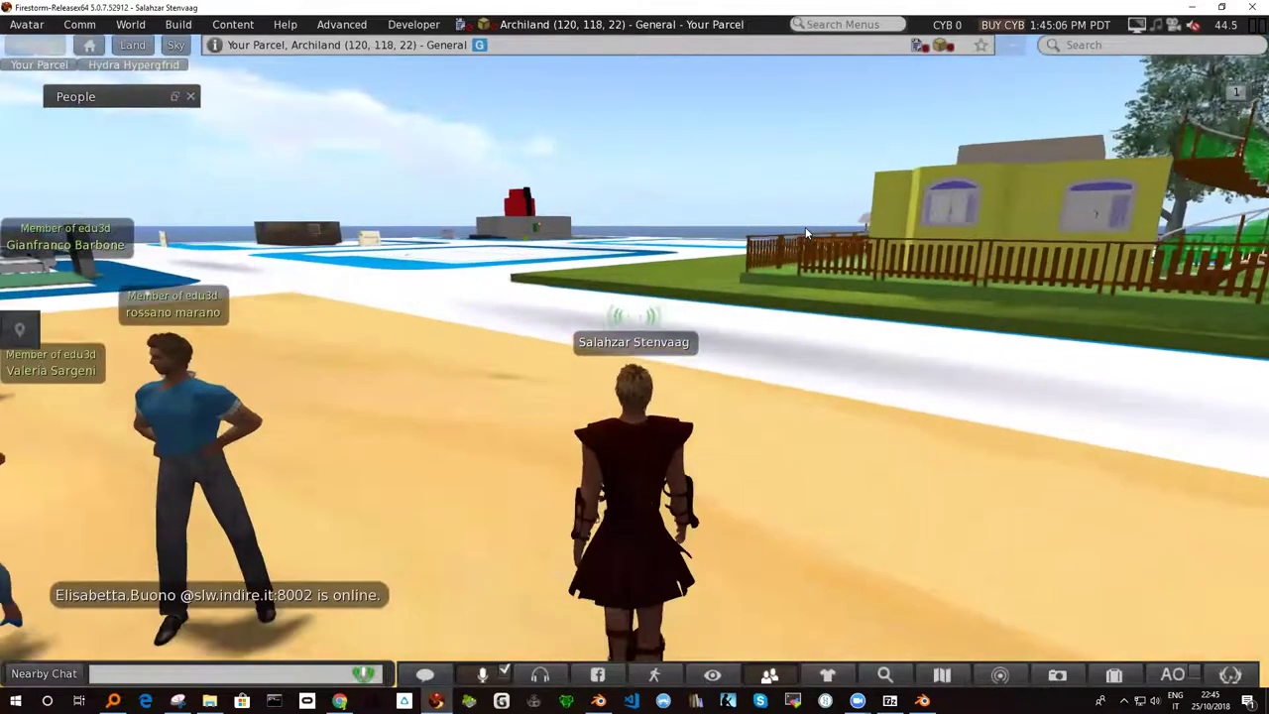
{"action": "key", "text": "Left"}
{"action": "key", "text": "Left"}
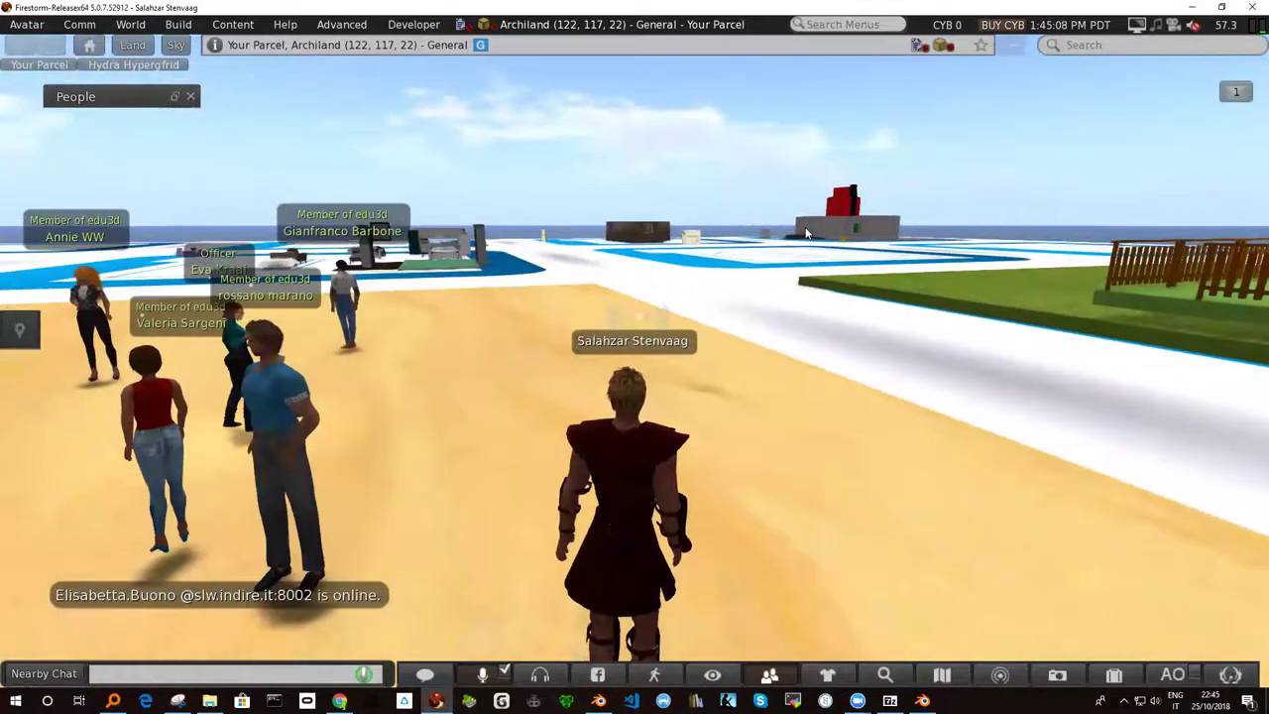
{"action": "key", "text": "Up"}
{"action": "key", "text": "Right"}
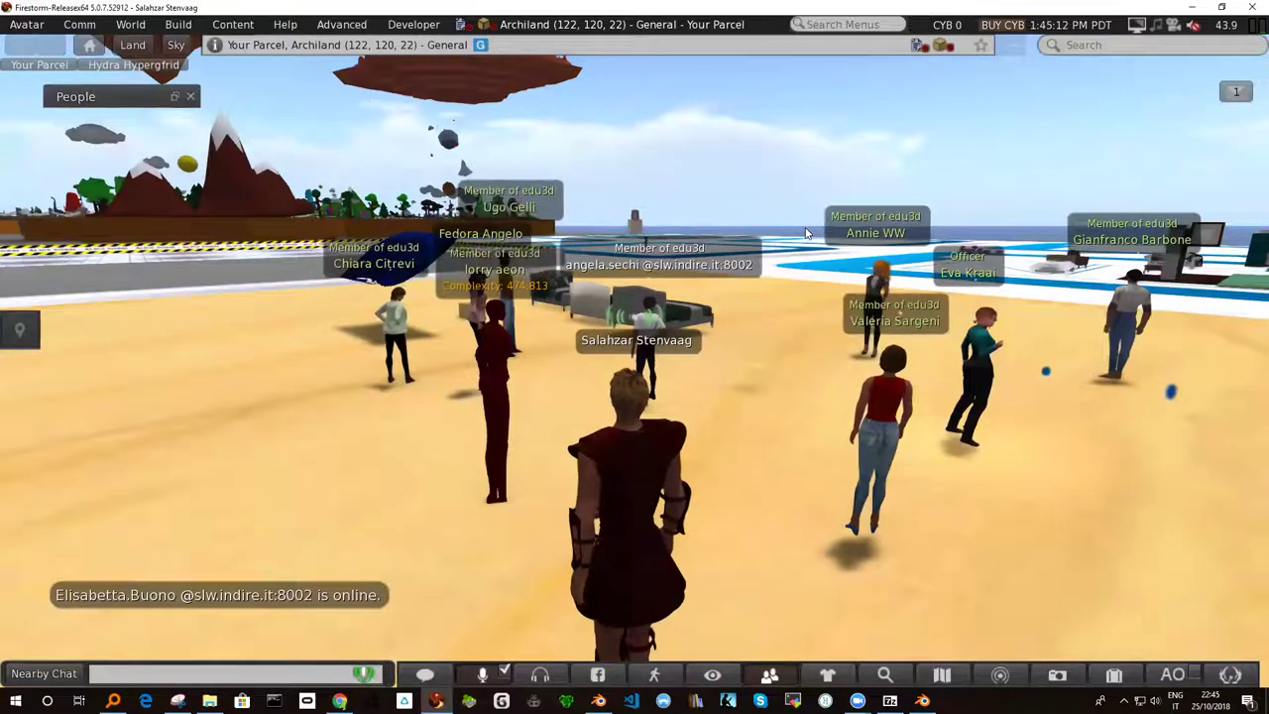
{"action": "key", "text": "Right"}
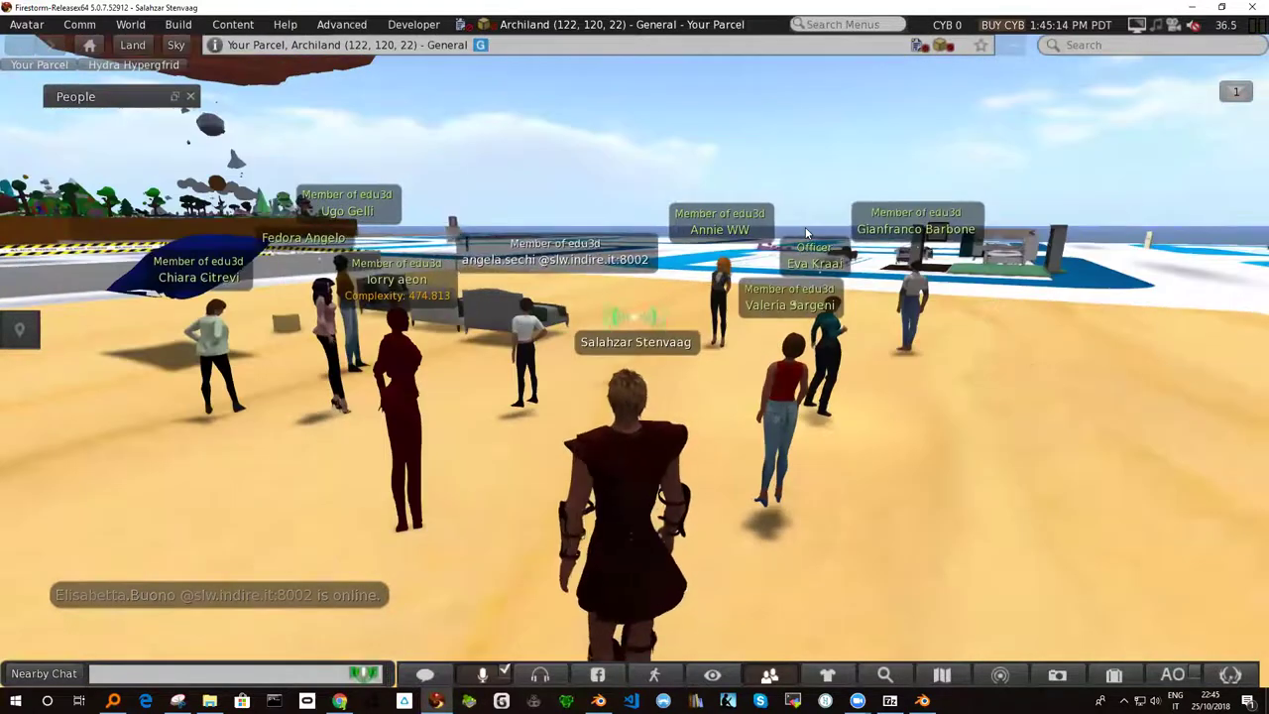
{"action": "key", "text": "Right"}
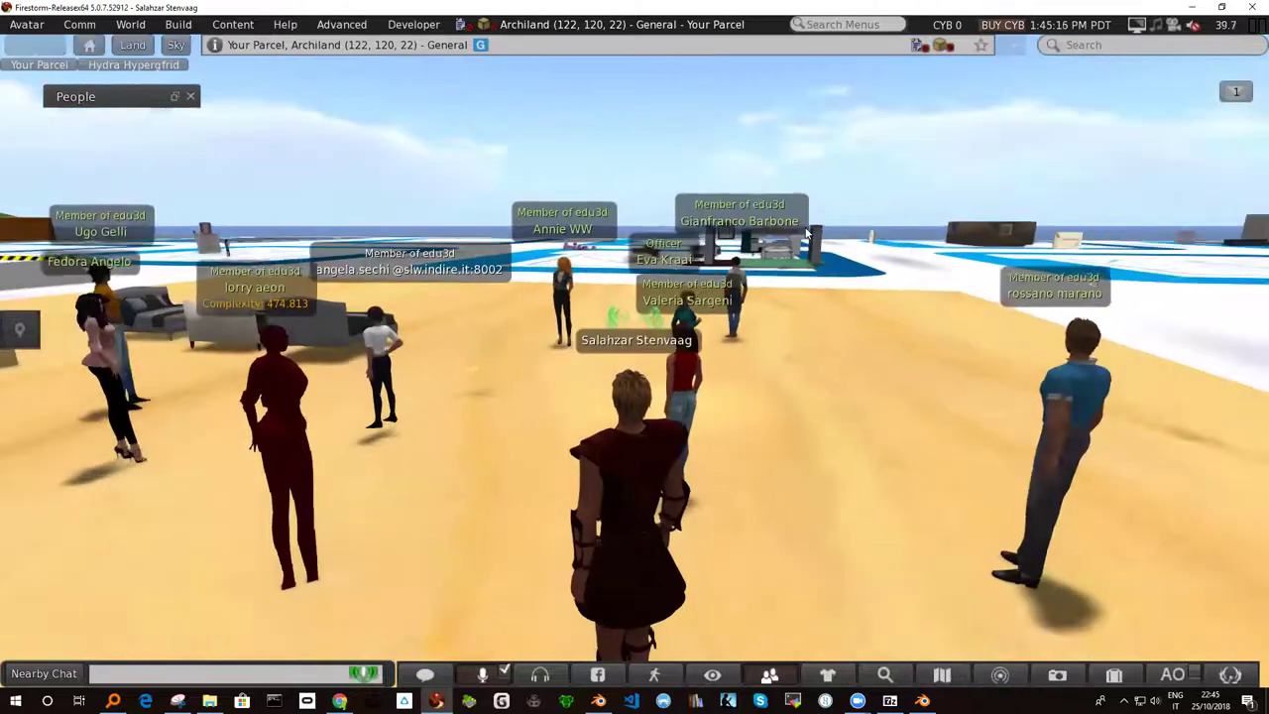
{"action": "key", "text": "Right"}
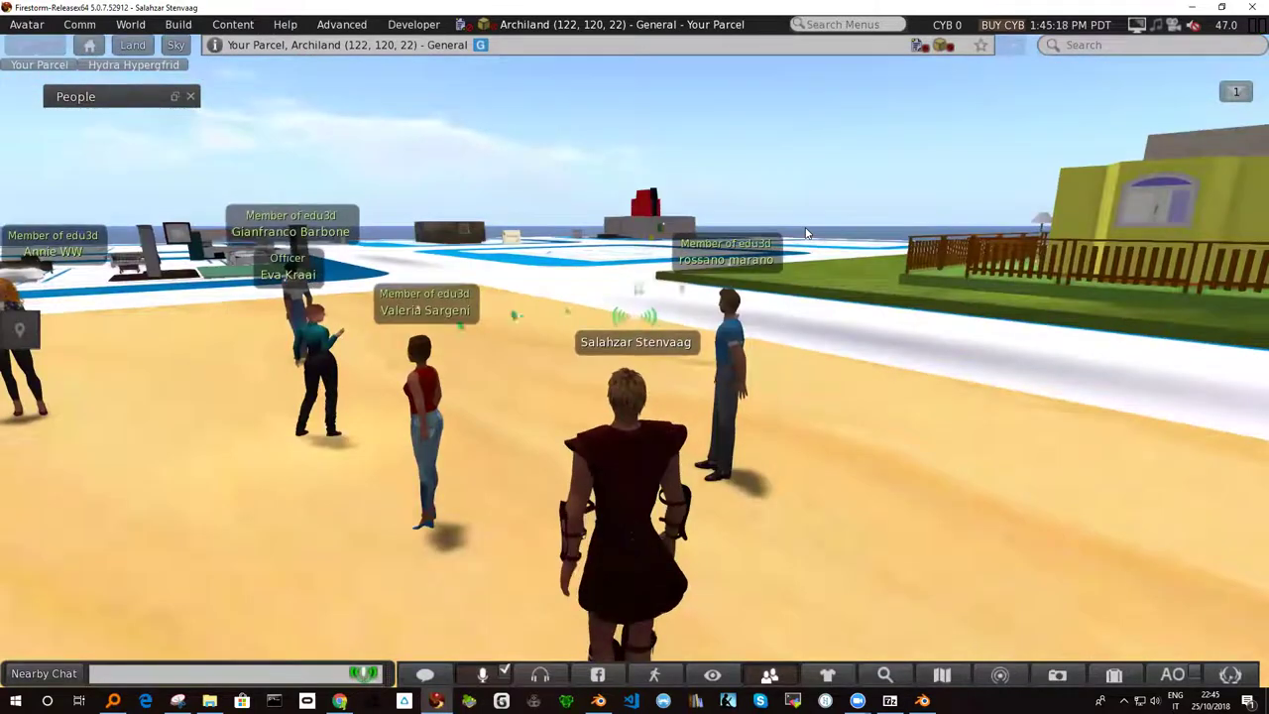
{"action": "key", "text": "Left"}
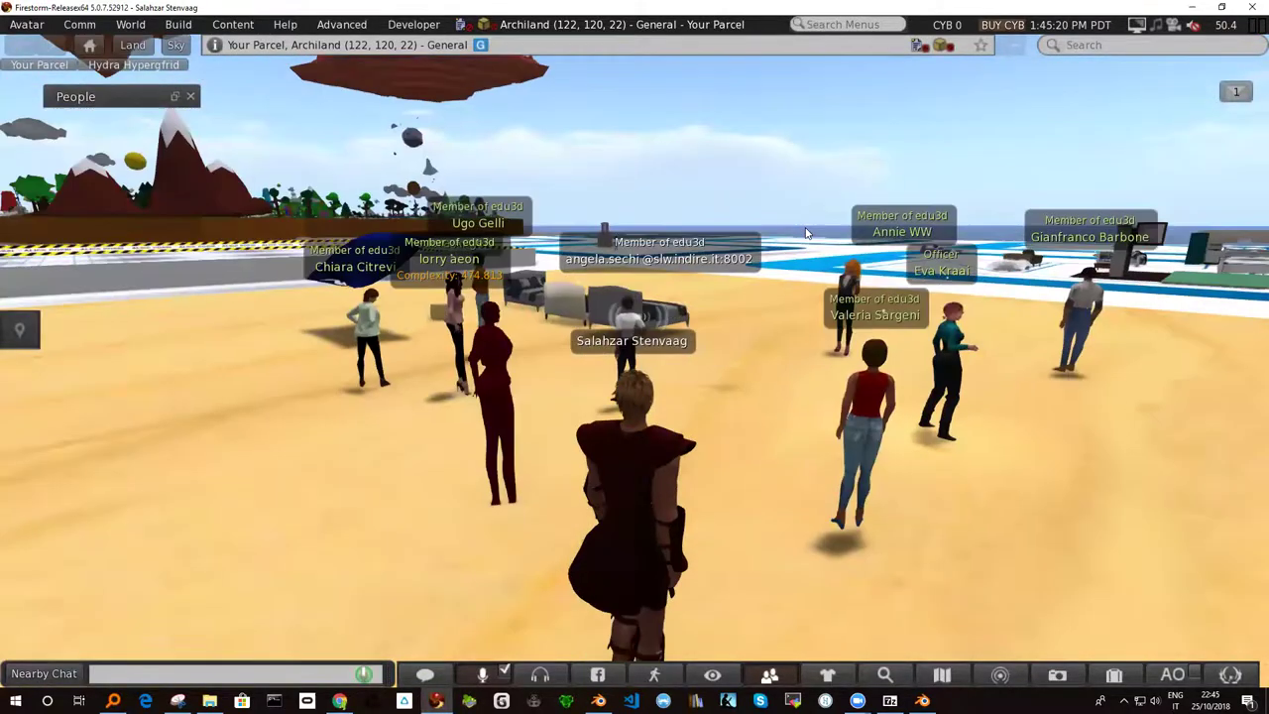
{"action": "key", "text": "Up"}
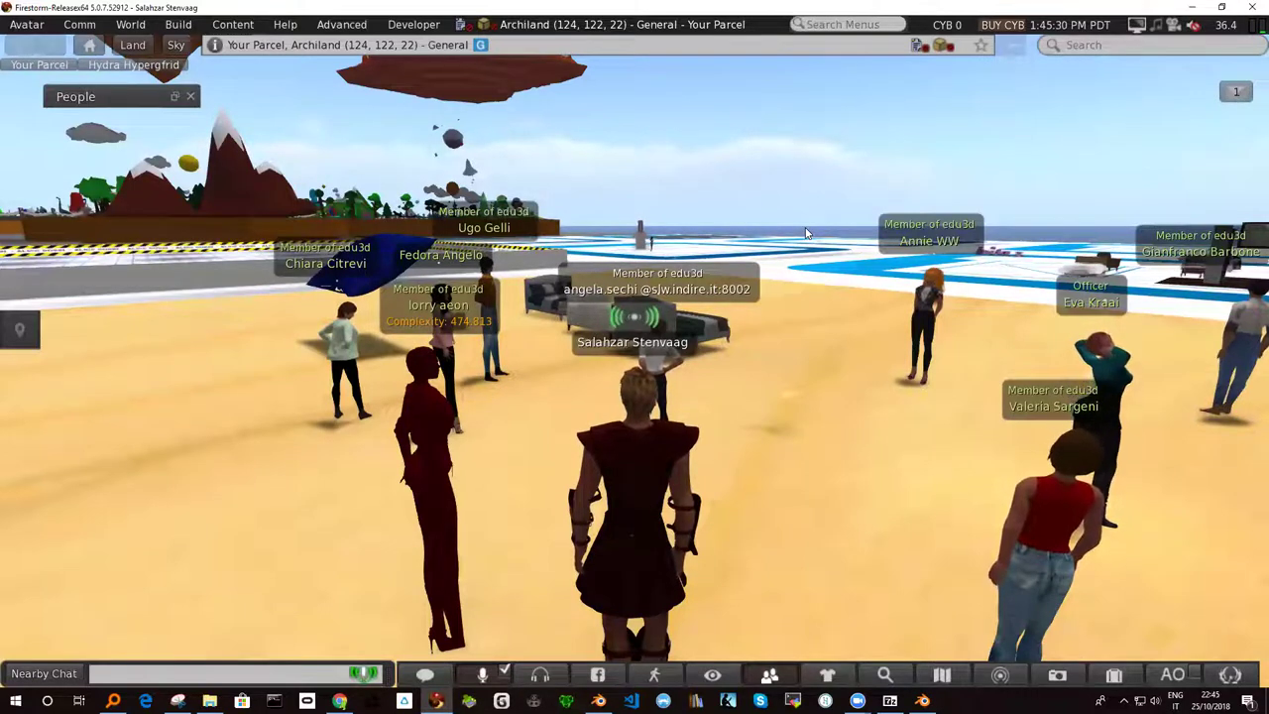
Step: Walk east across the sand past the bed to (133, 127, 22), ending facing the avatars
{"action": "key", "text": "Up"}
{"action": "key", "text": "Right"}
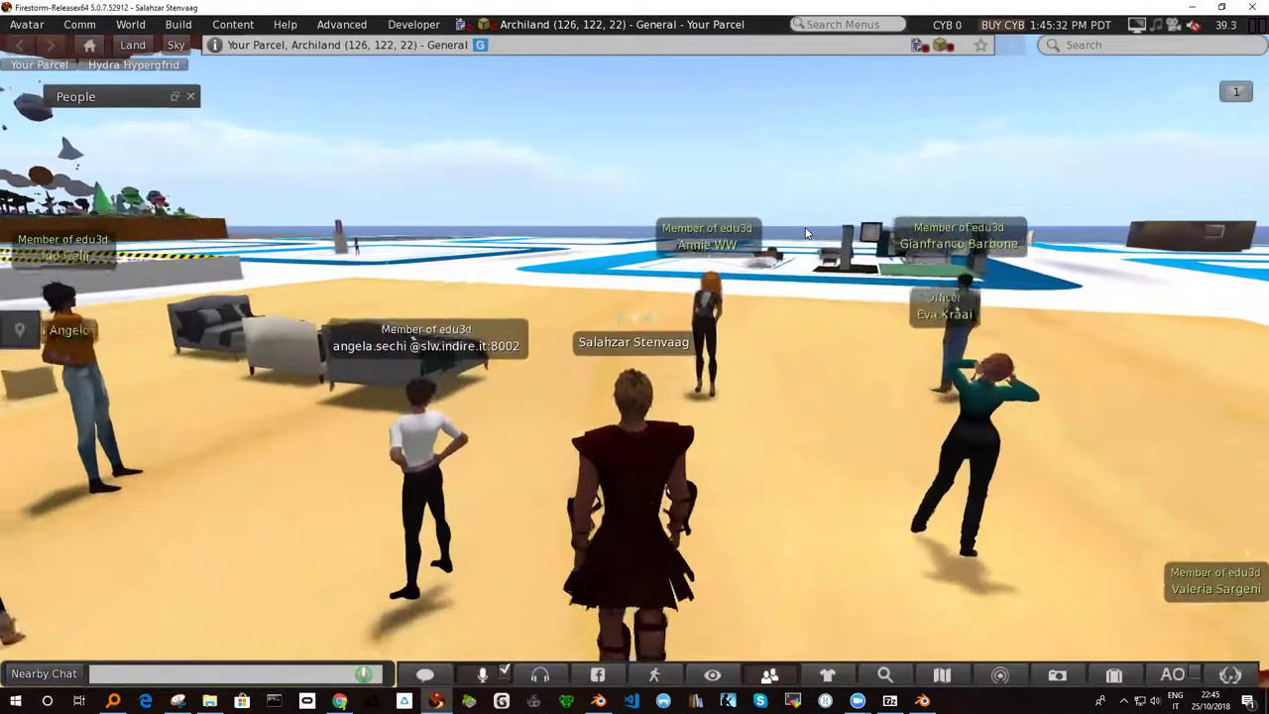
{"action": "key", "text": "Up"}
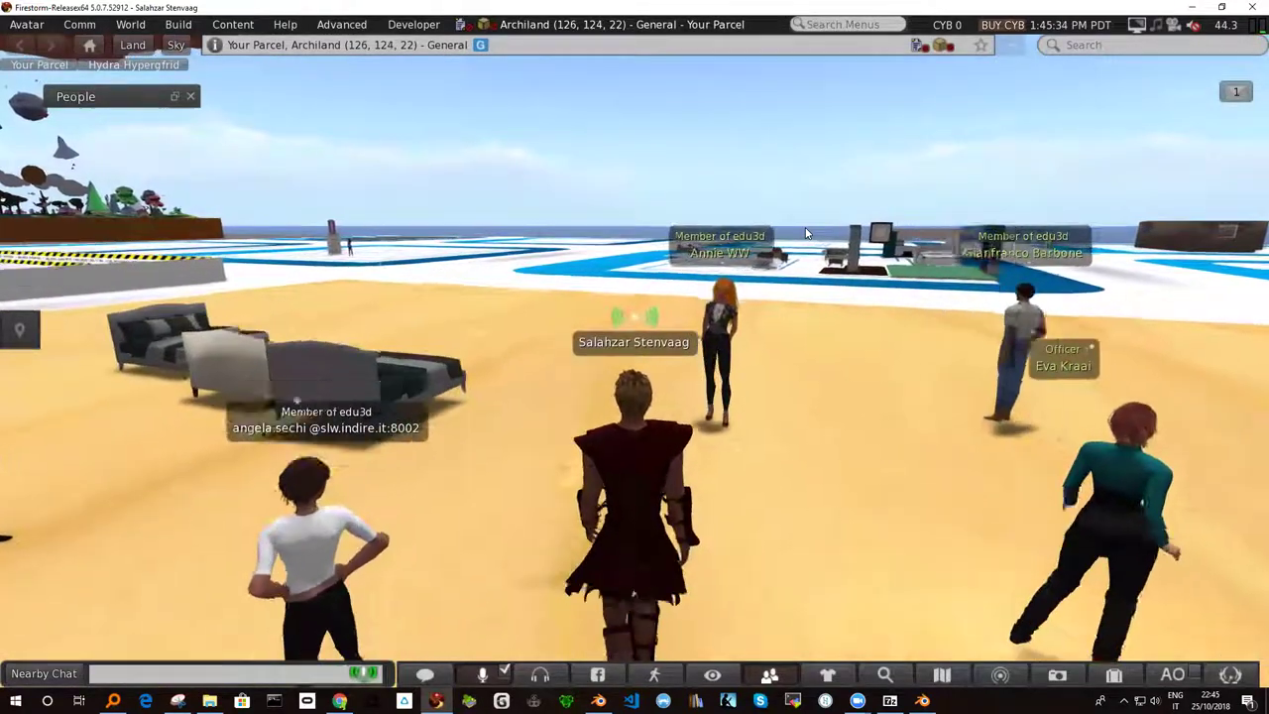
{"action": "key", "text": "Left"}
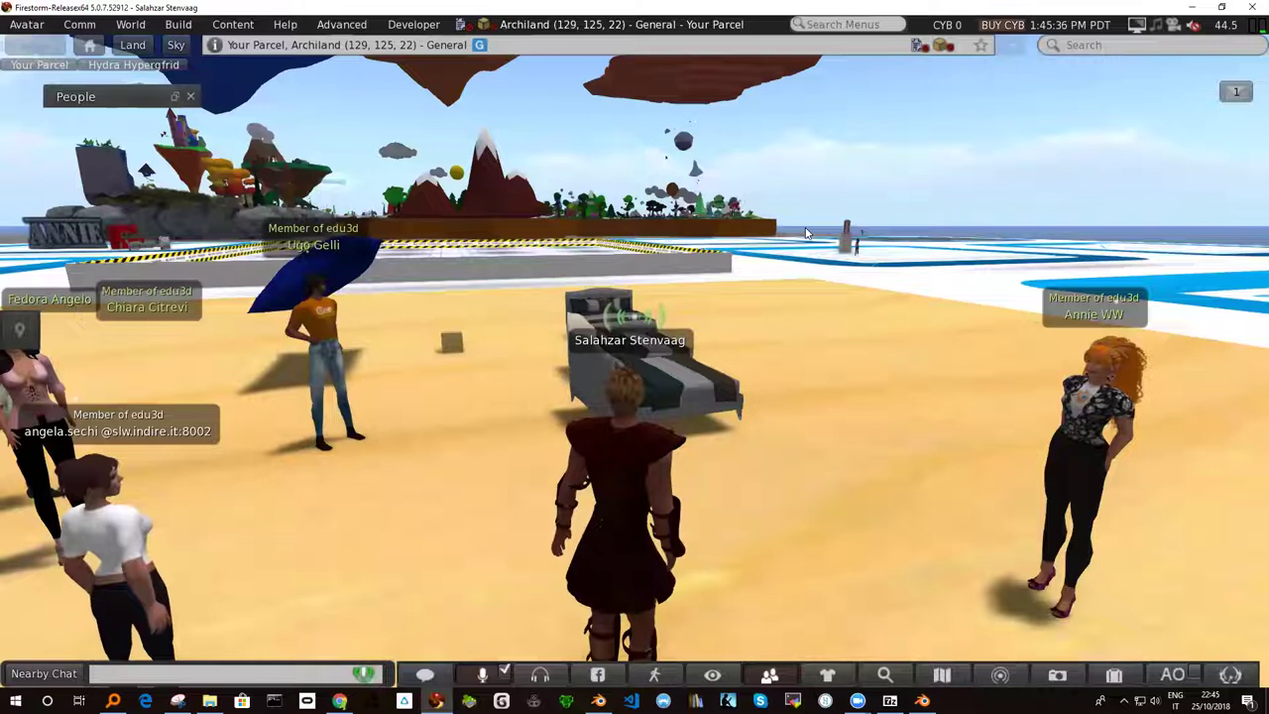
{"action": "key", "text": "Left"}
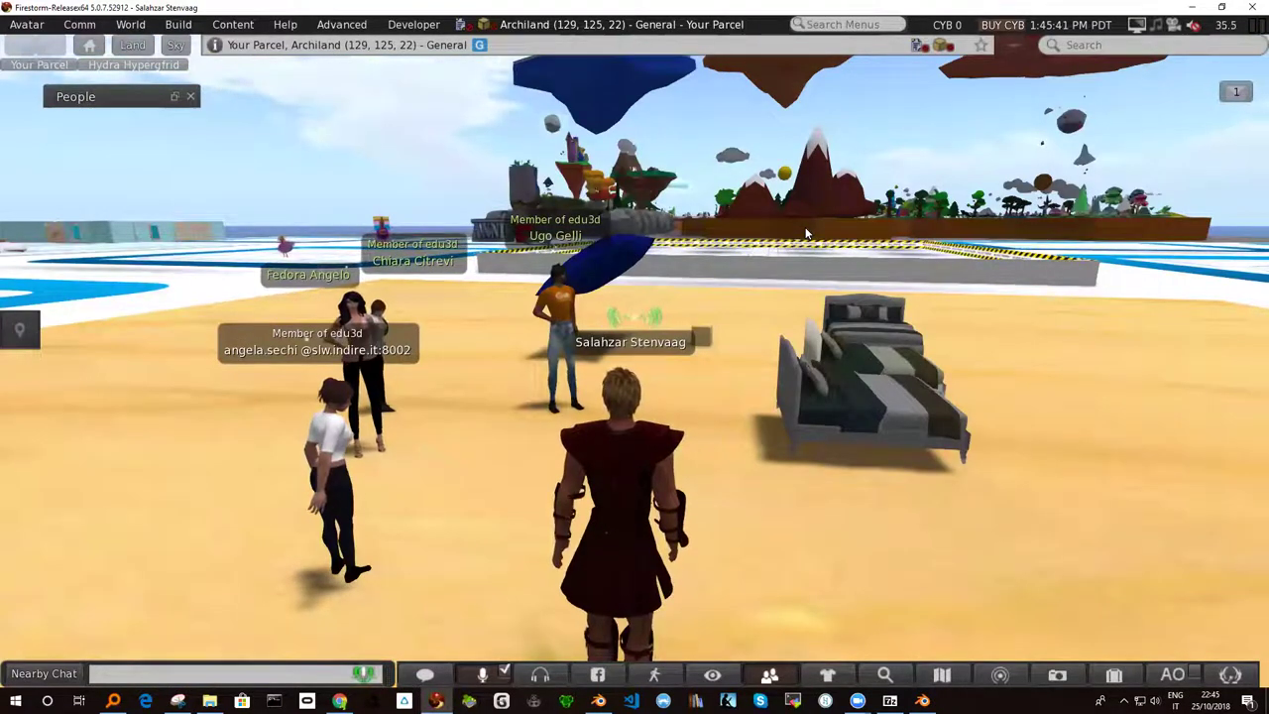
{"action": "key", "text": "Right"}
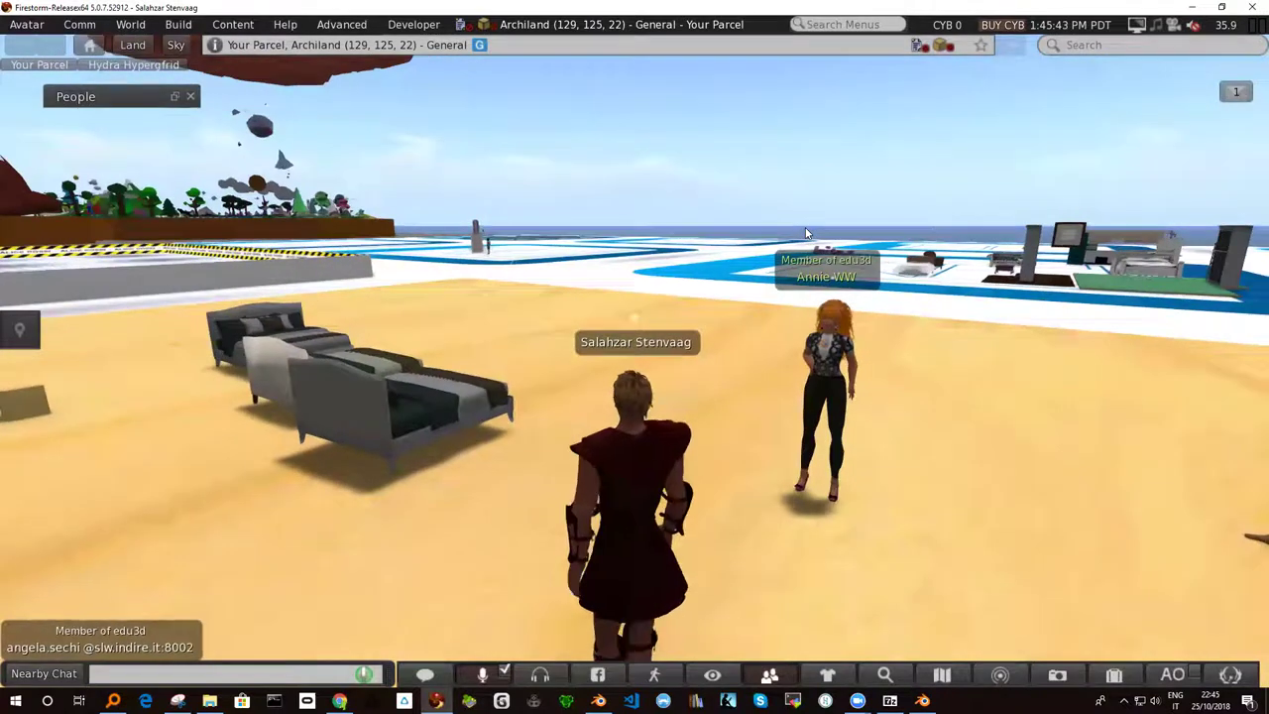
{"action": "key", "text": "Up"}
{"action": "key", "text": "Left"}
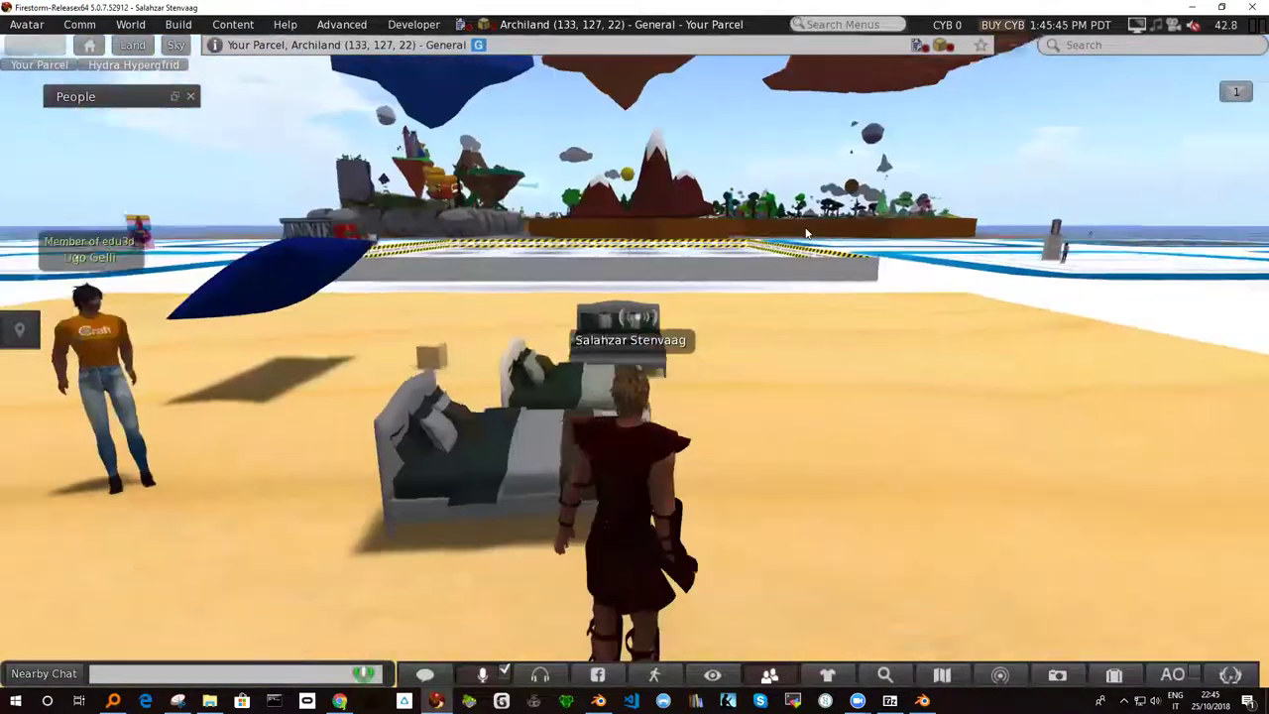
{"action": "key", "text": "Left"}
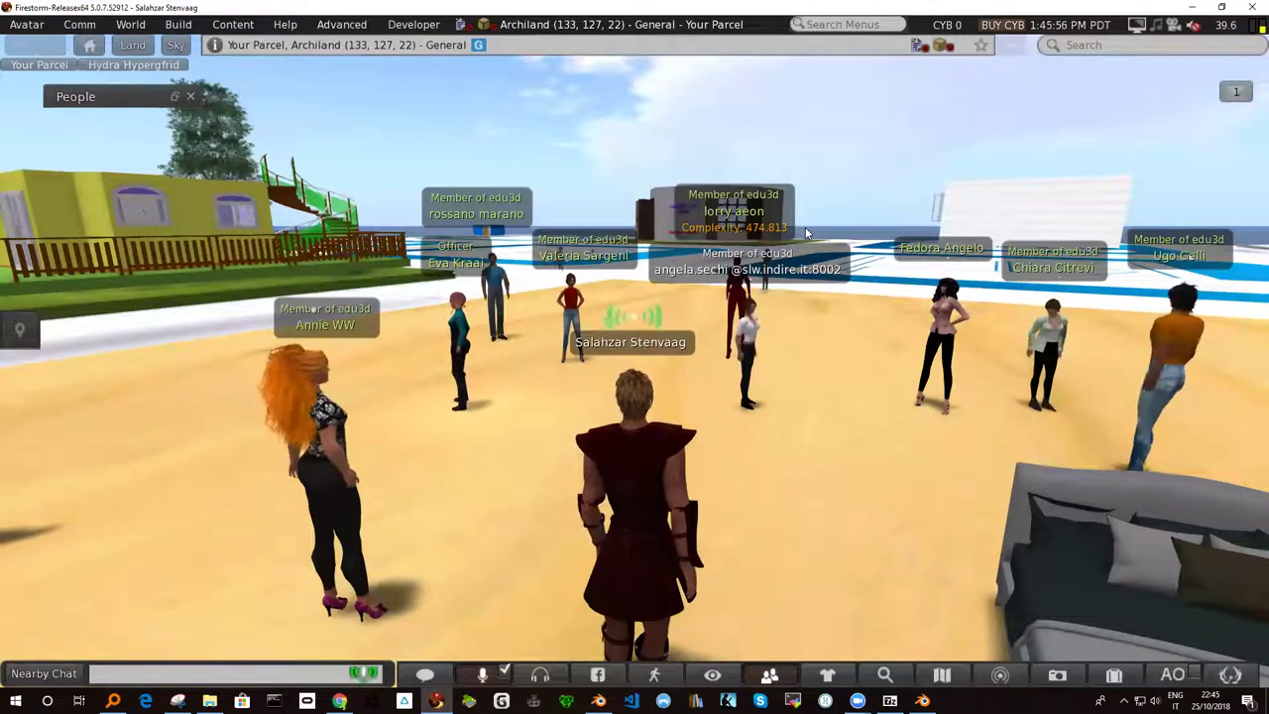
Step: Turn right to look at the beds, then back left to face the crowd
{"action": "key", "text": "Right"}
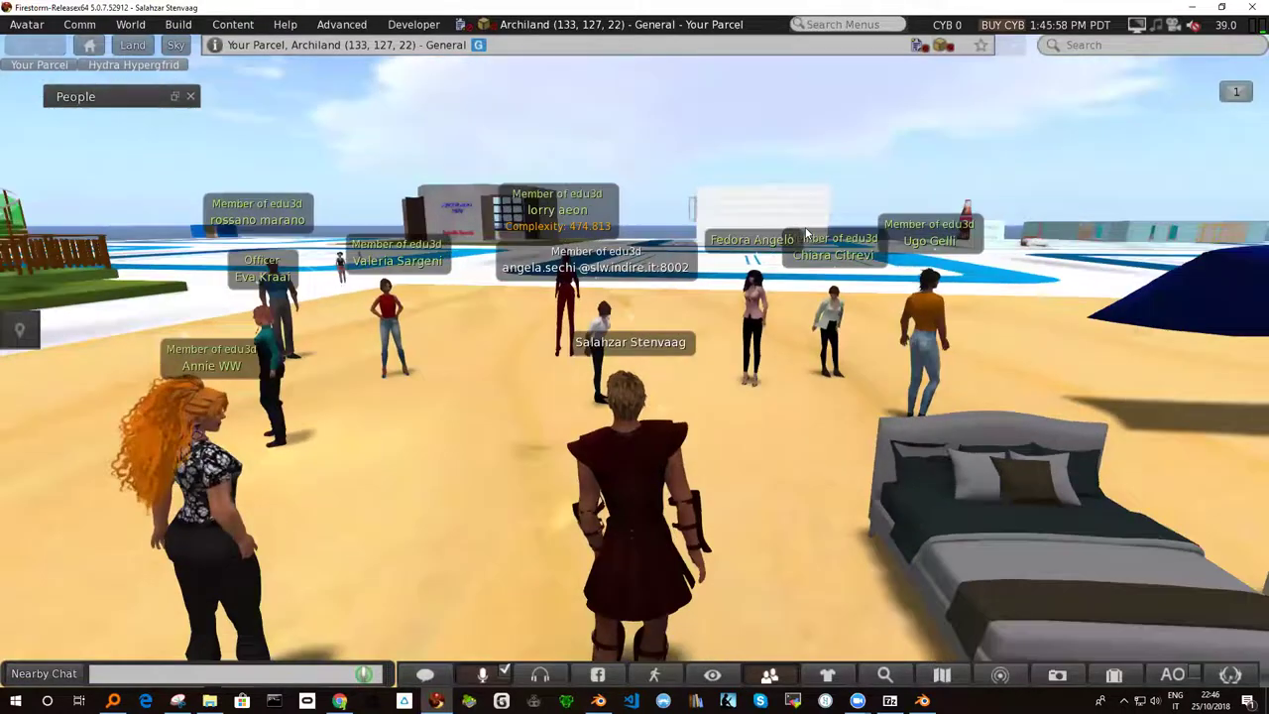
{"action": "key", "text": "Right"}
{"action": "key", "text": "Right"}
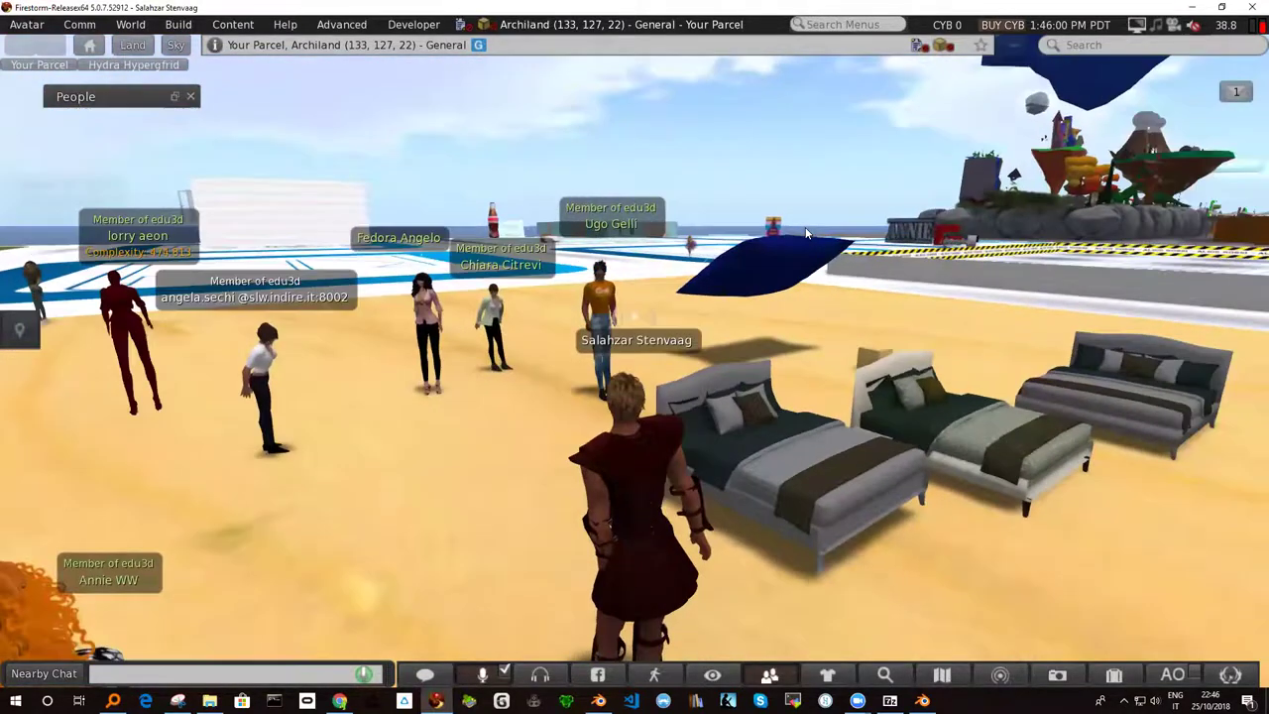
{"action": "key", "text": "Right"}
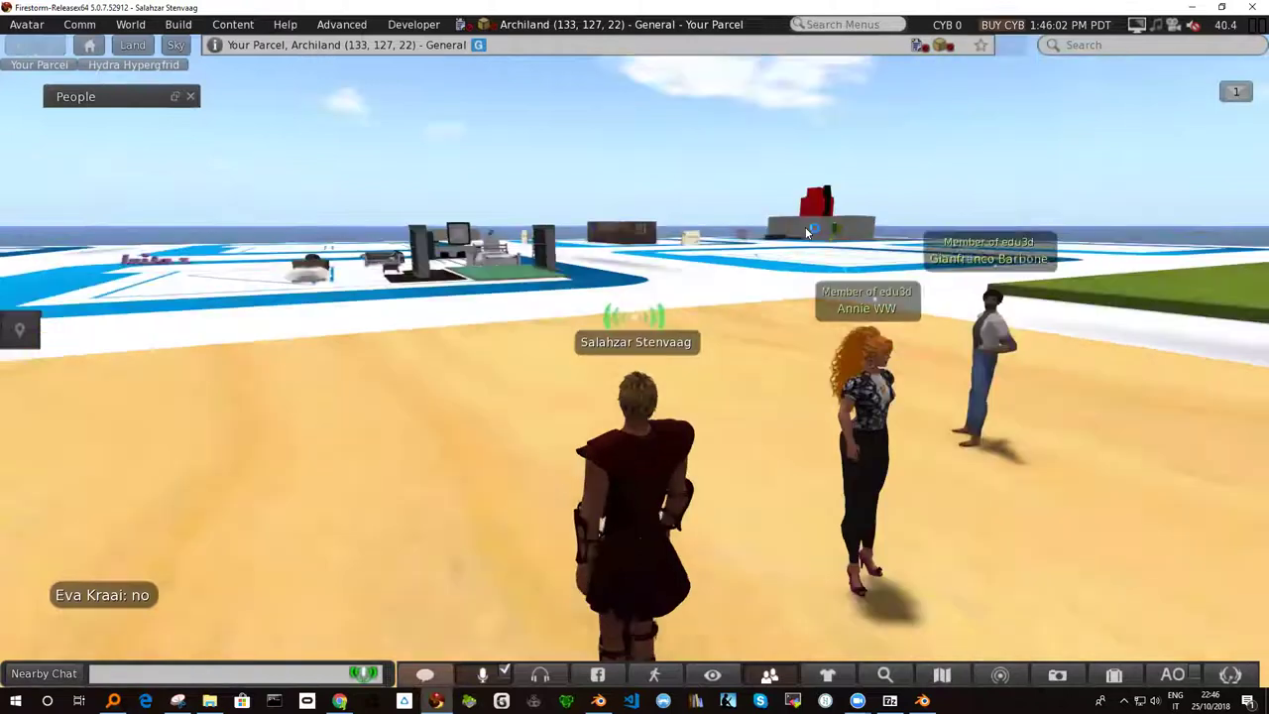
{"action": "key", "text": "Right"}
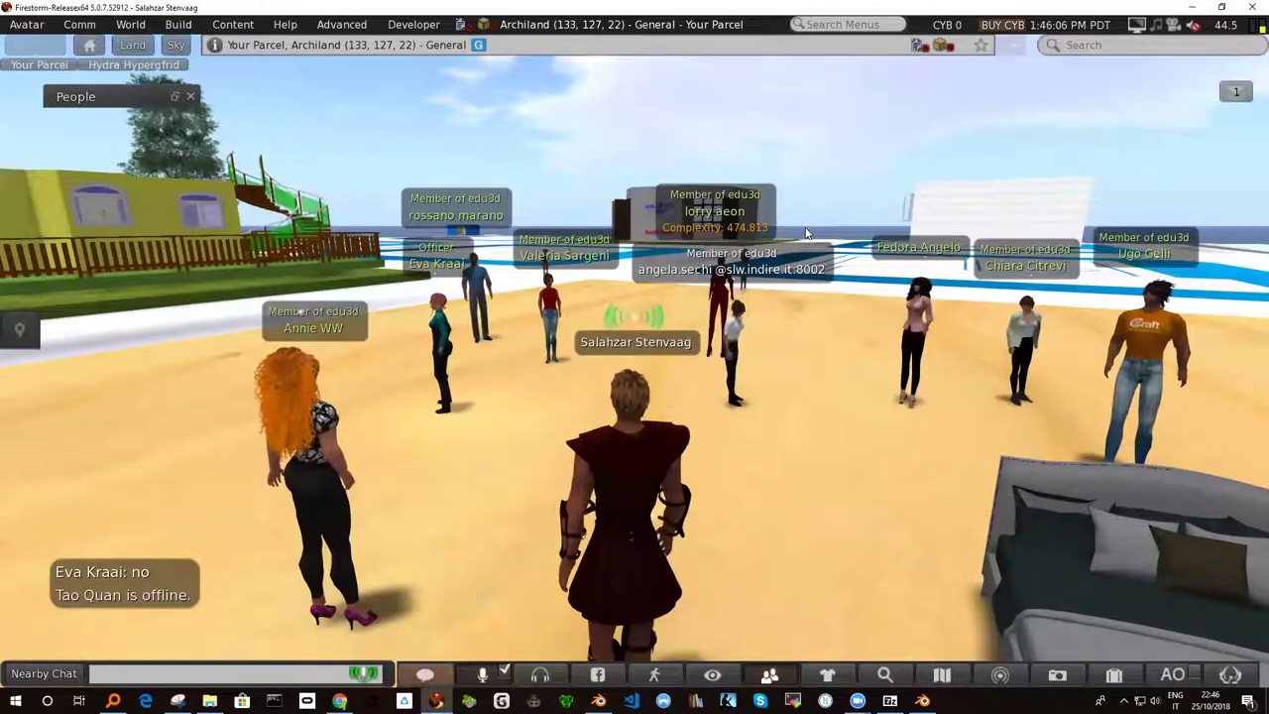
{"action": "key", "text": "Right"}
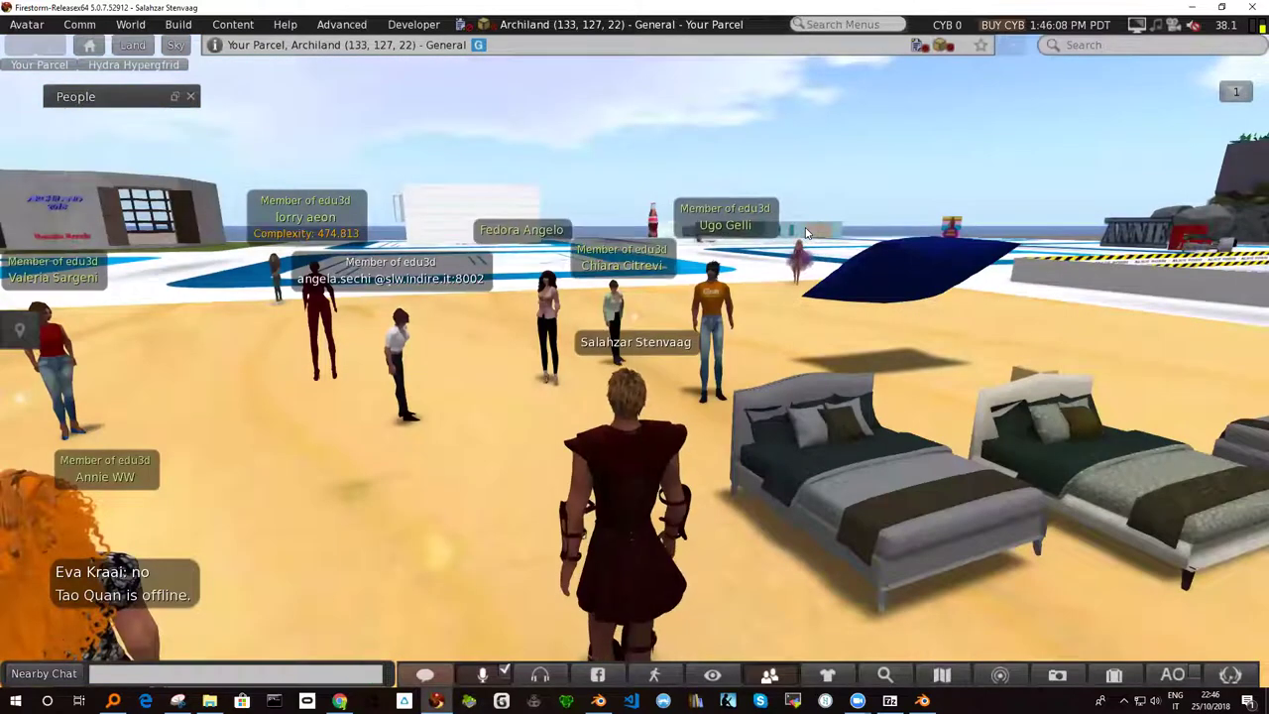
{"action": "key", "text": "Left"}
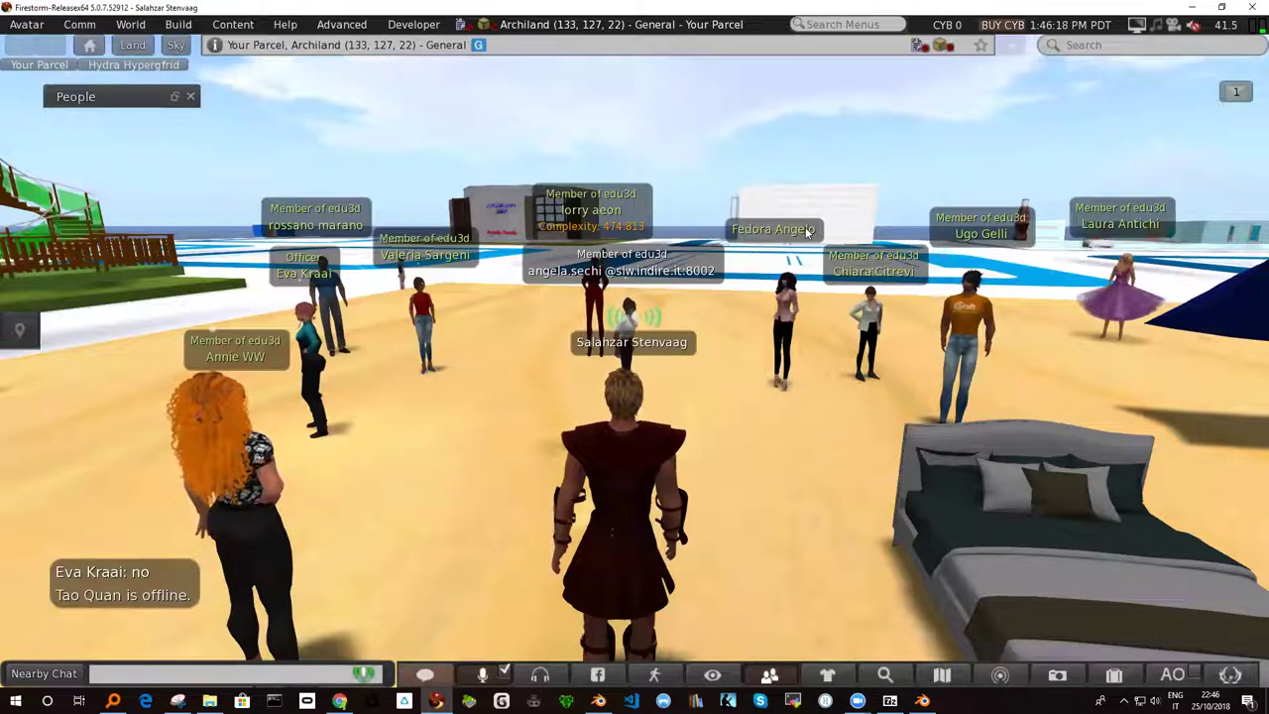
{"action": "key", "text": "Right"}
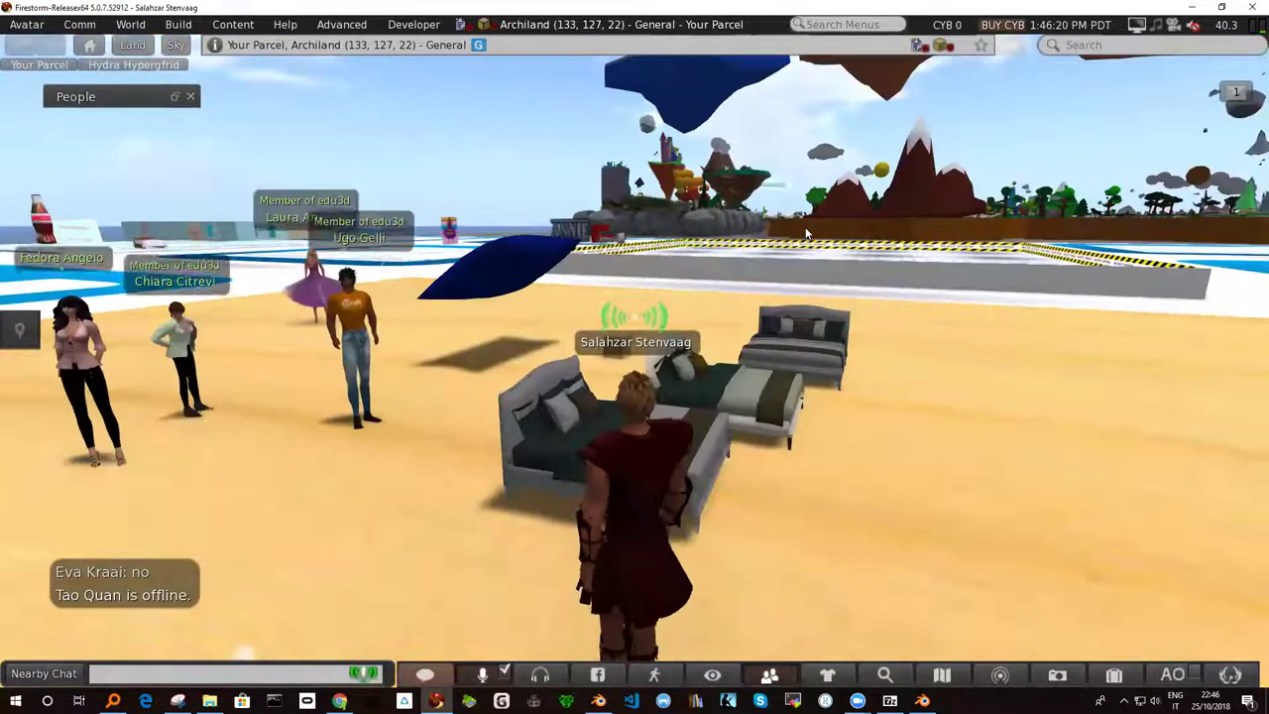
{"action": "key", "text": "Left"}
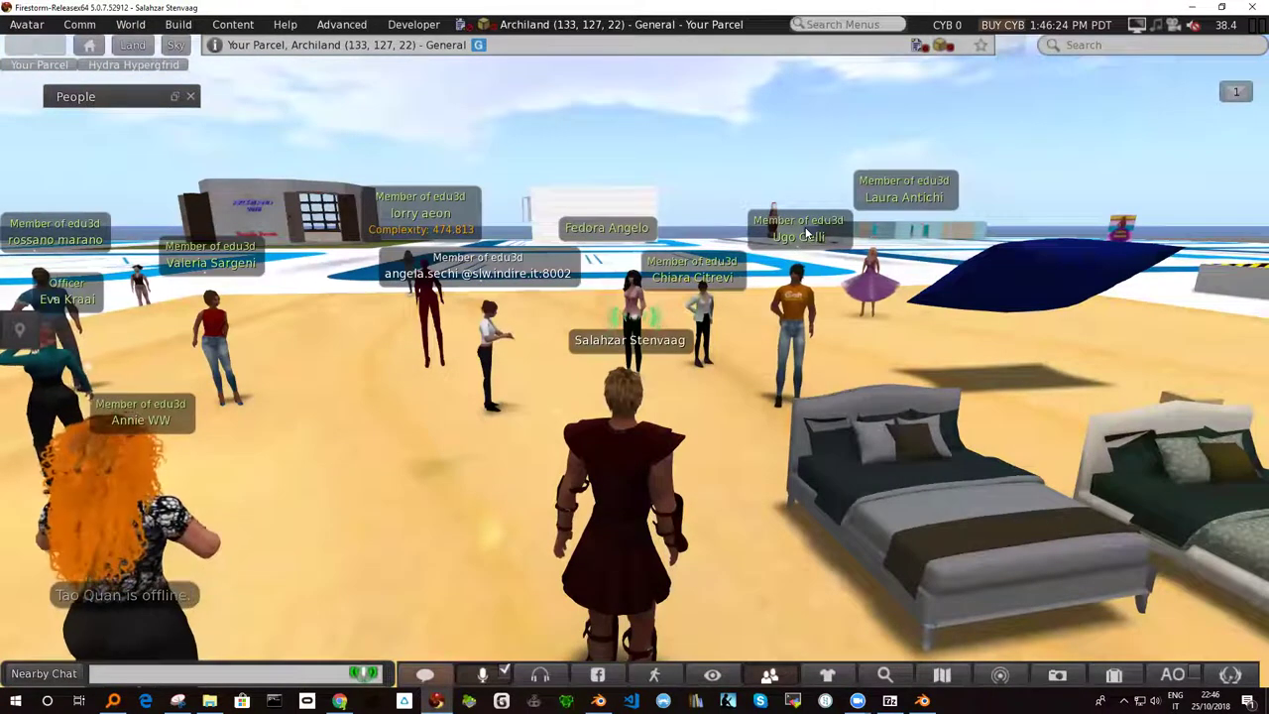
Step: Step forward to (129, 131, 22) and turn toward the crowd and buildings
{"action": "key", "text": "Up"}
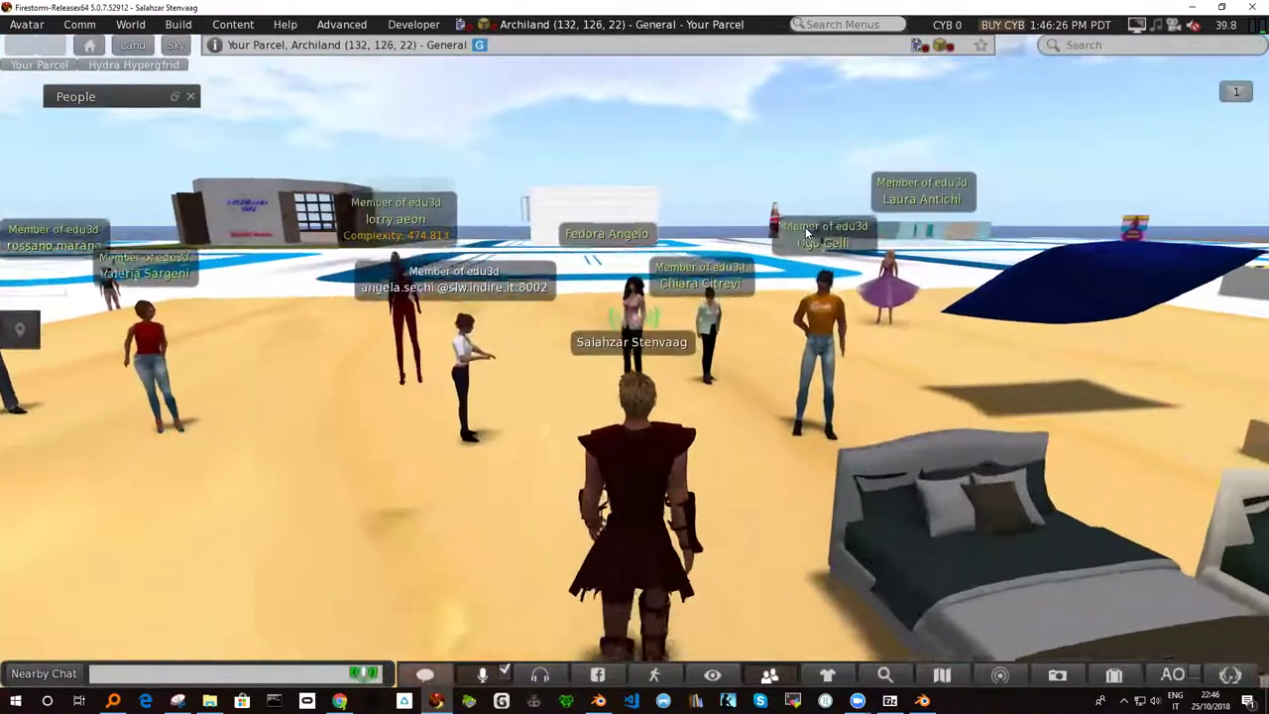
{"action": "key", "text": "Right"}
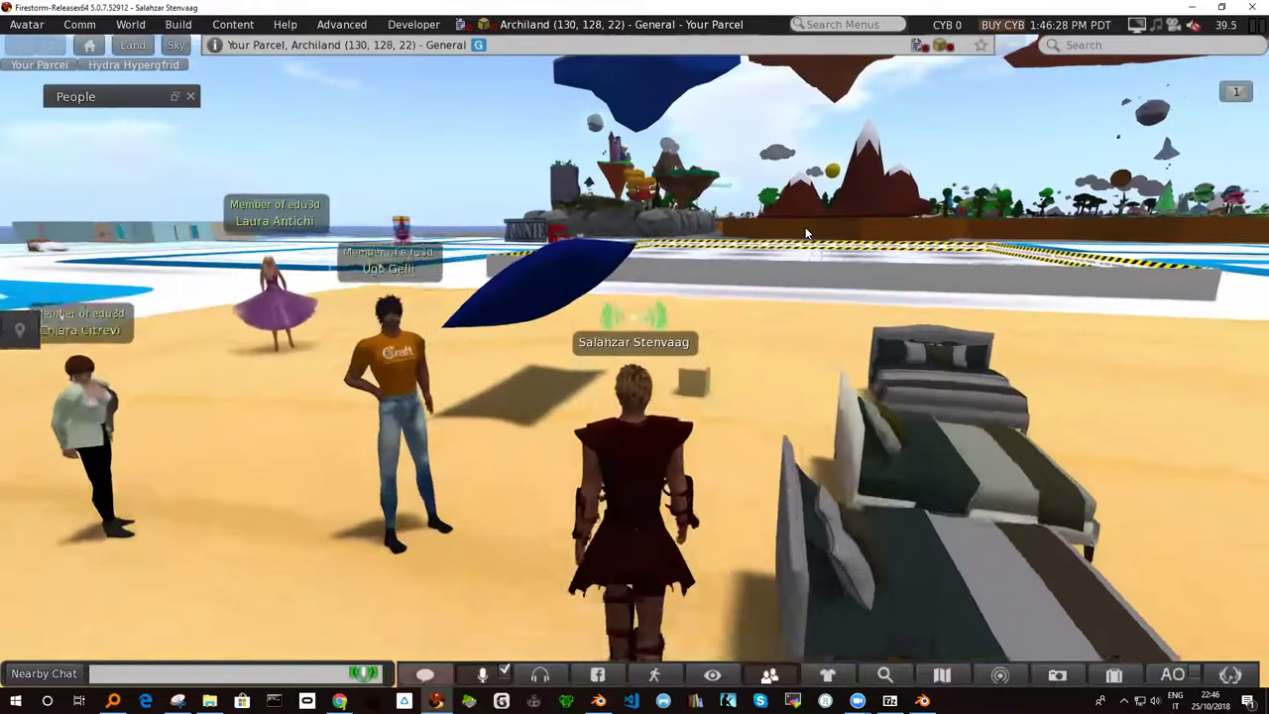
{"action": "key", "text": "Left"}
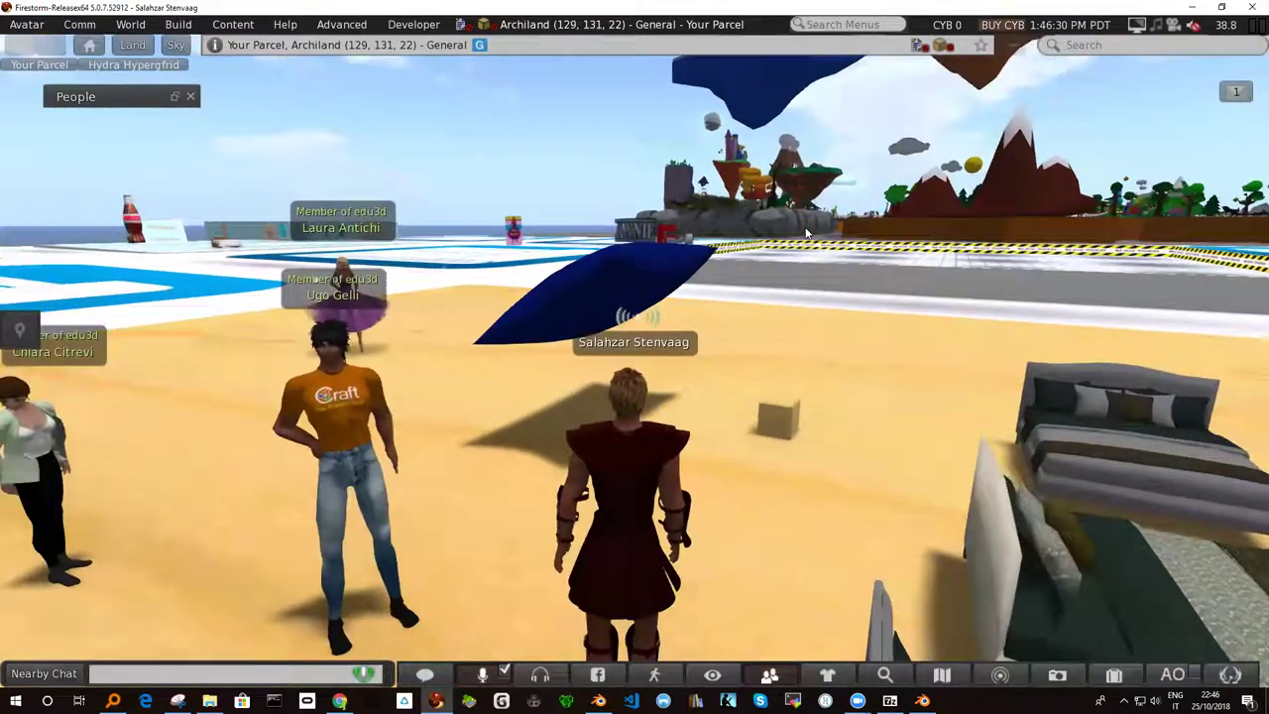
{"action": "key", "text": "Left"}
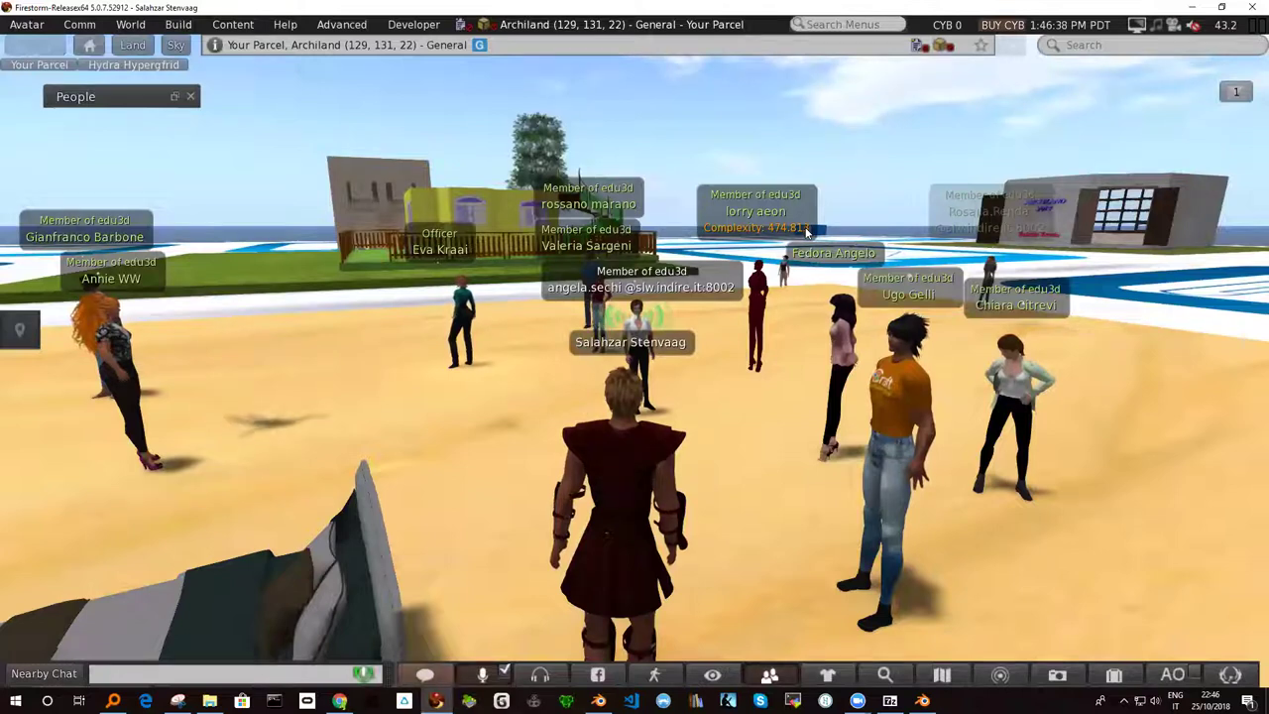
Step: Look left and right over the group, turning right to spot newly arrived avatars
{"action": "key", "text": "Right"}
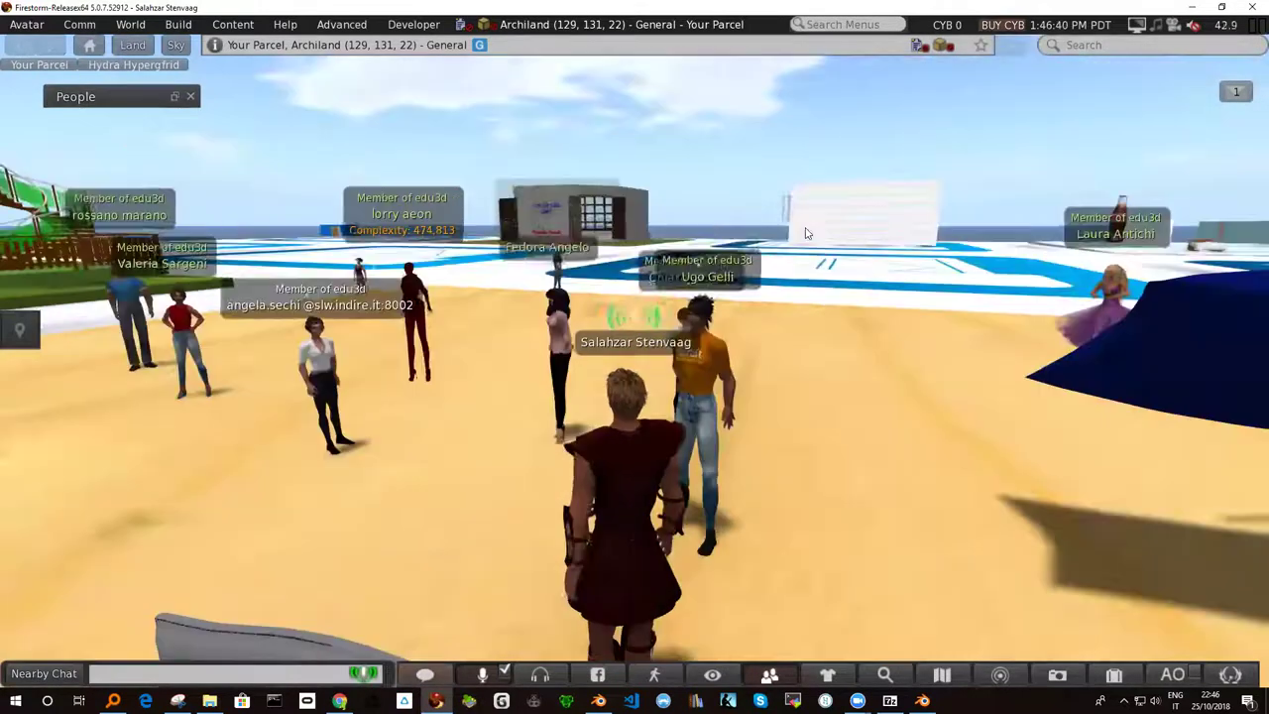
{"action": "key", "text": "Left"}
{"action": "key", "text": "Left"}
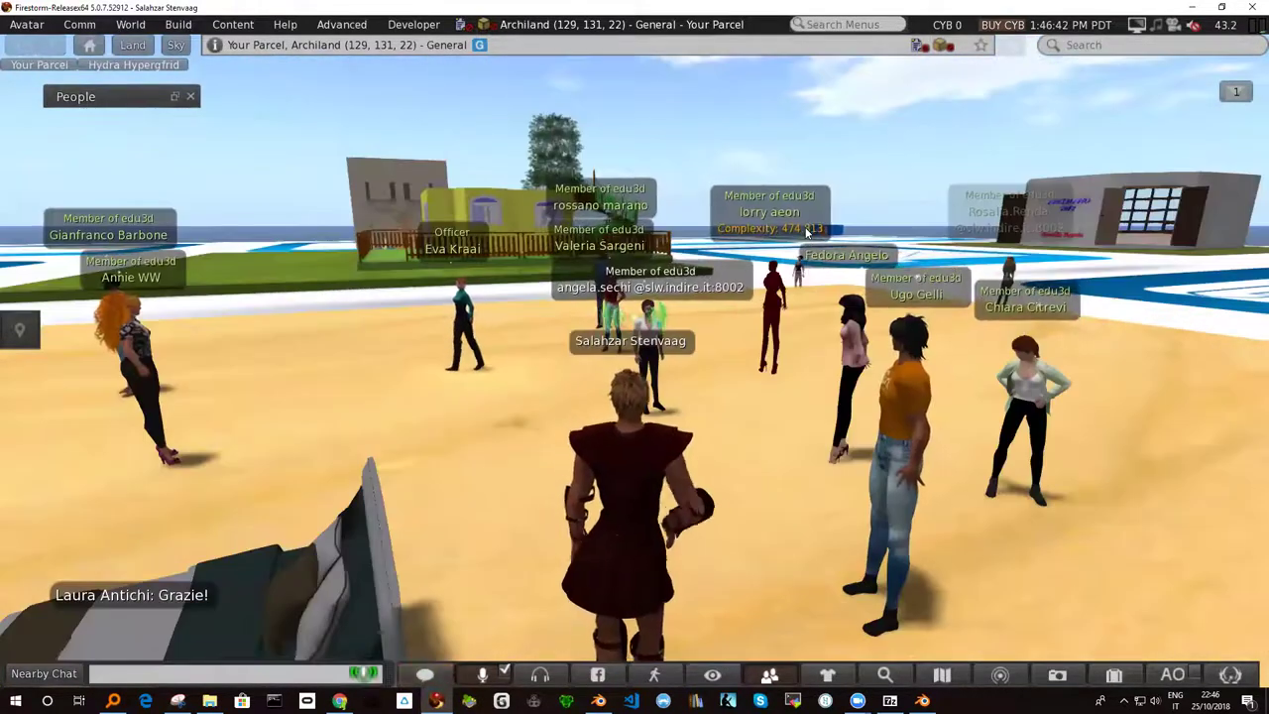
{"action": "key", "text": "Right"}
{"action": "key", "text": "Left"}
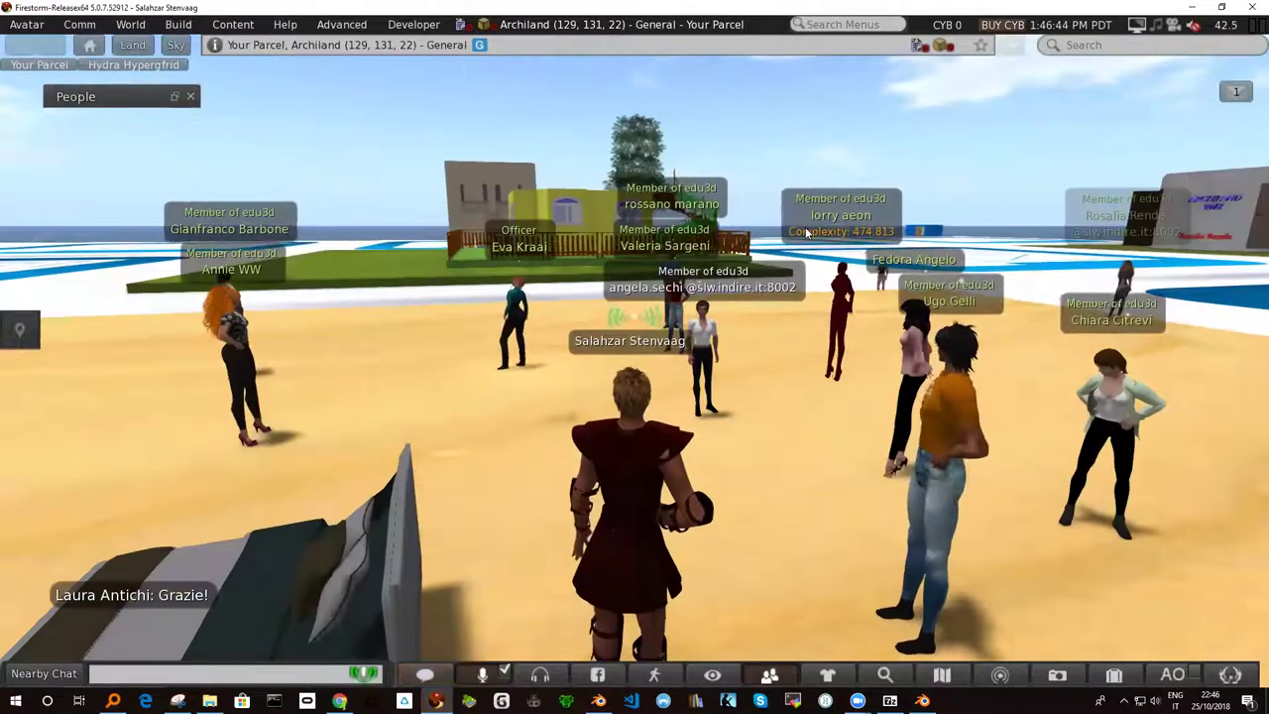
{"action": "key", "text": "Right"}
{"action": "key", "text": "Left"}
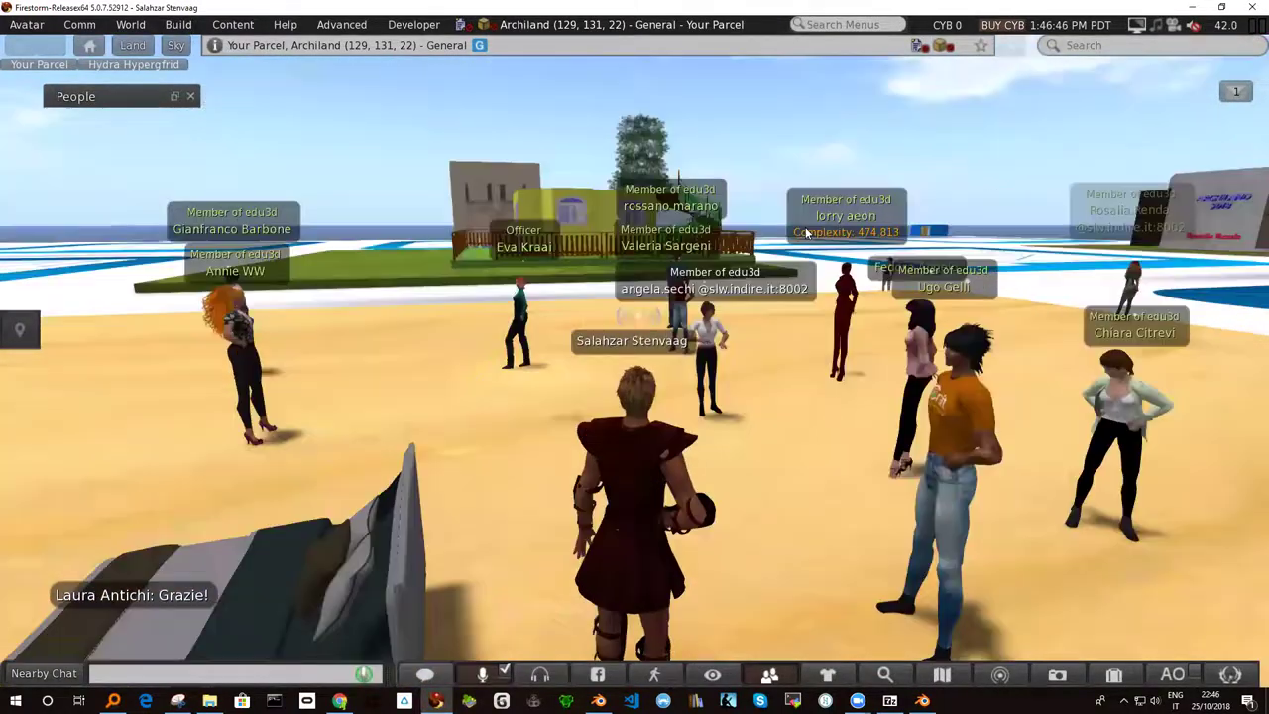
{"action": "key", "text": "Right"}
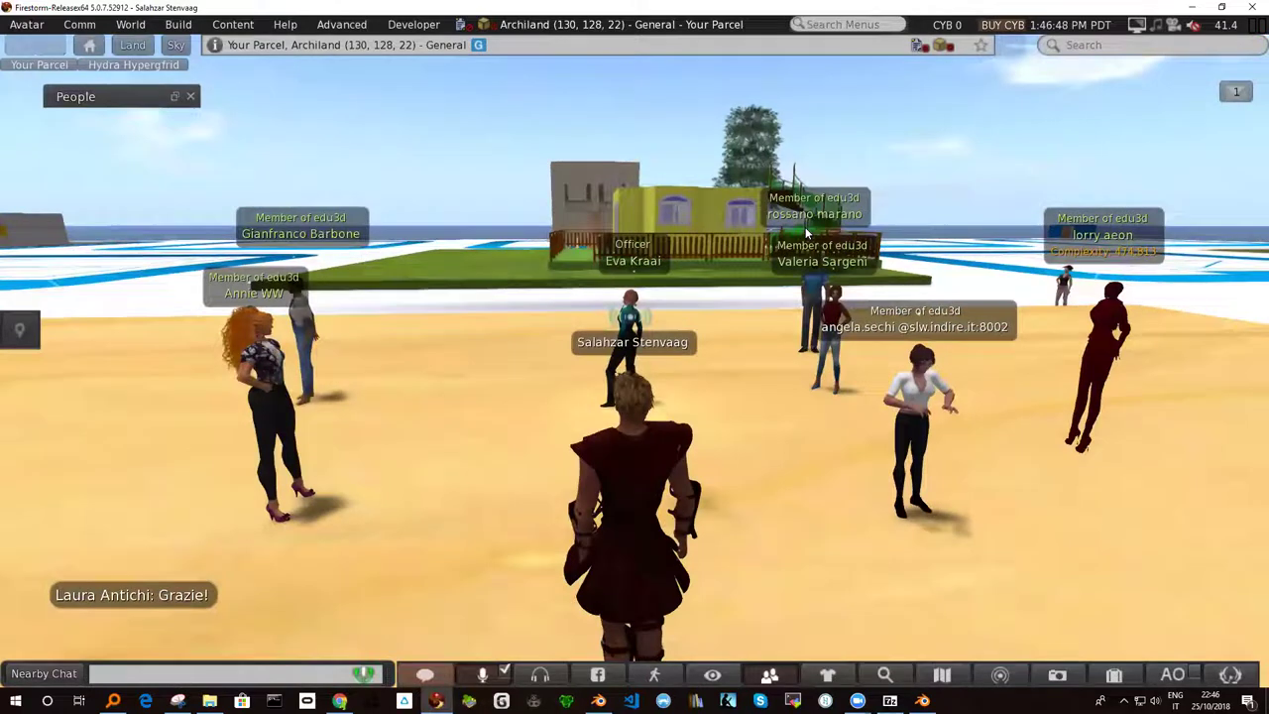
{"action": "key", "text": "Right"}
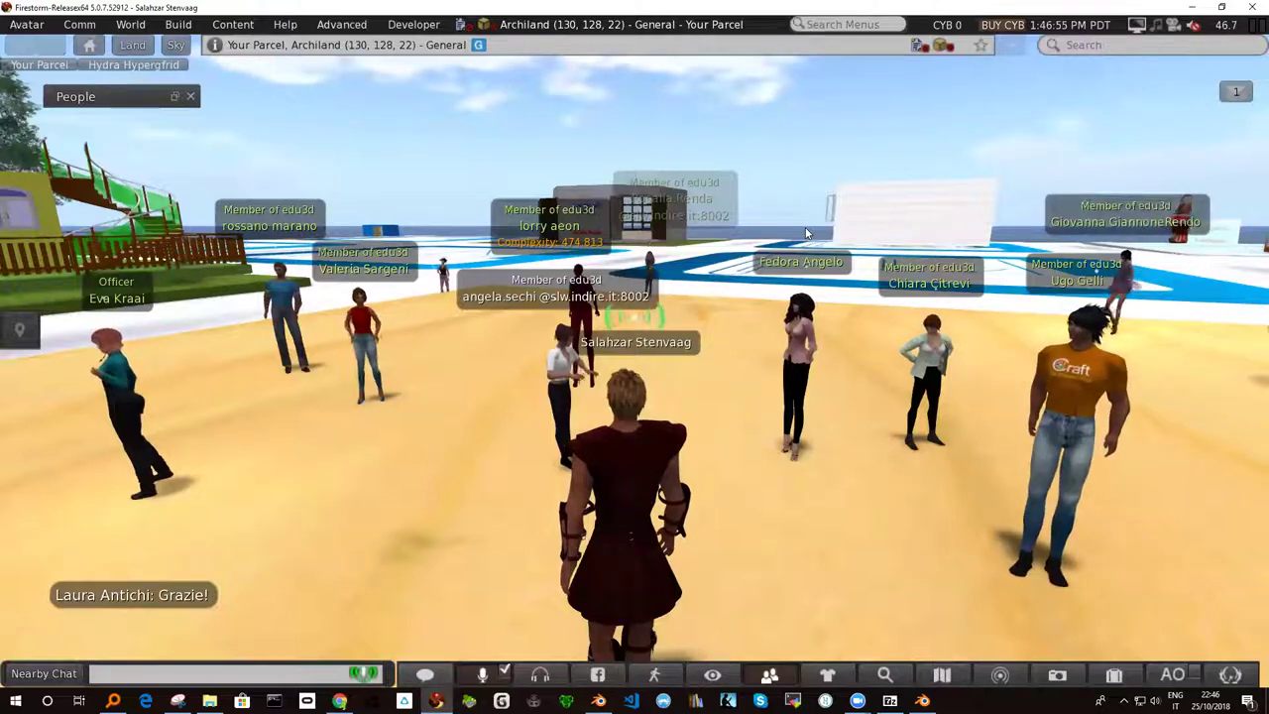
Step: Glance at the bed, floating islands, house and garden, then face the group at (129, 130, 22)
{"action": "key", "text": "Right"}
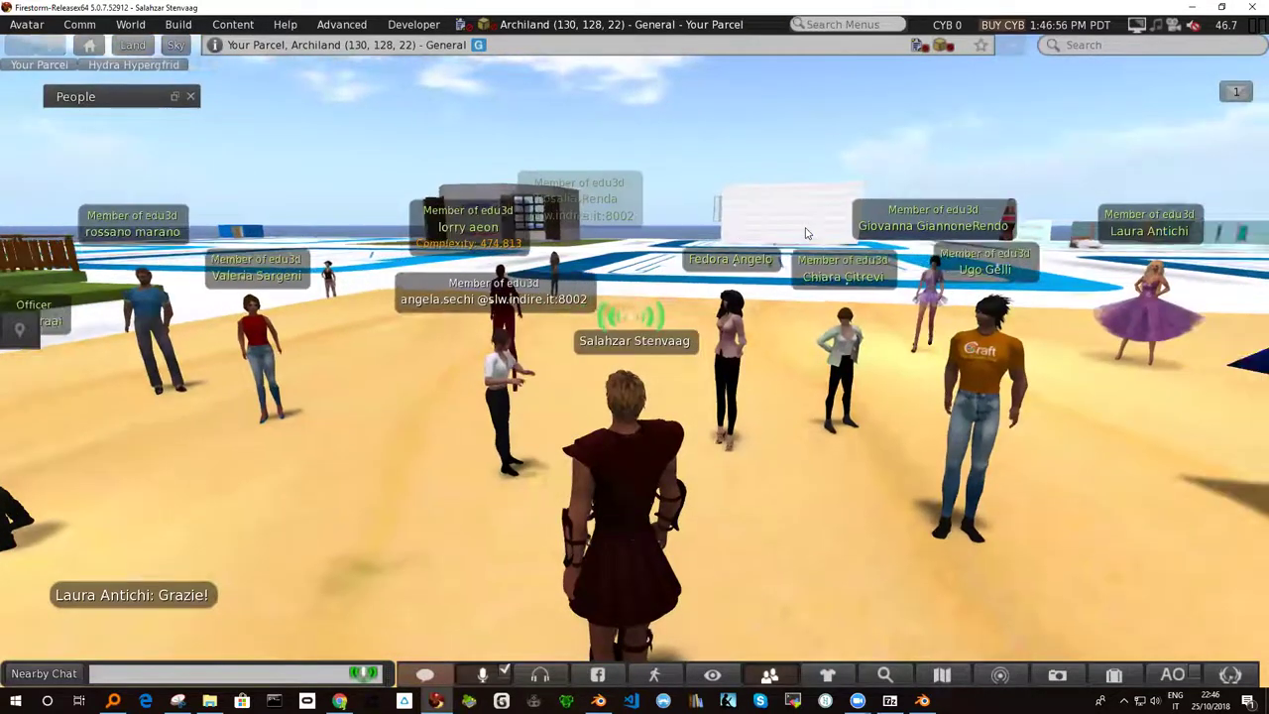
{"action": "key", "text": "Left"}
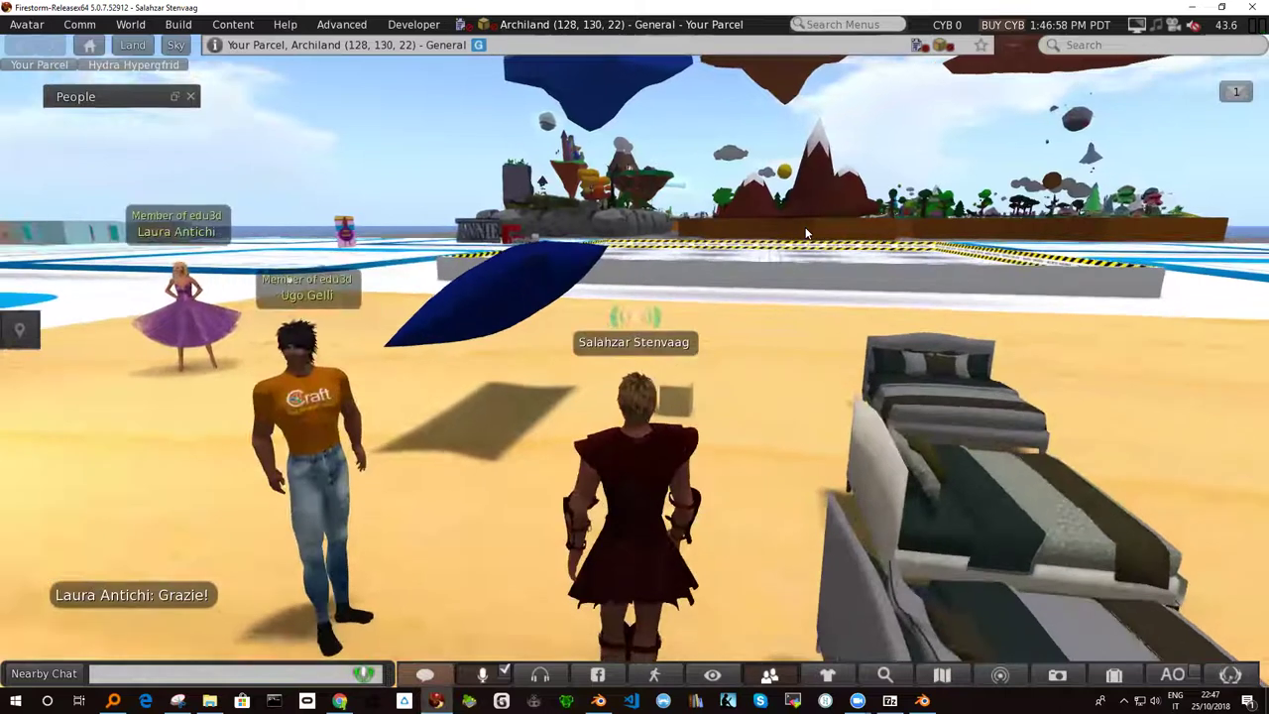
{"action": "key", "text": "Left"}
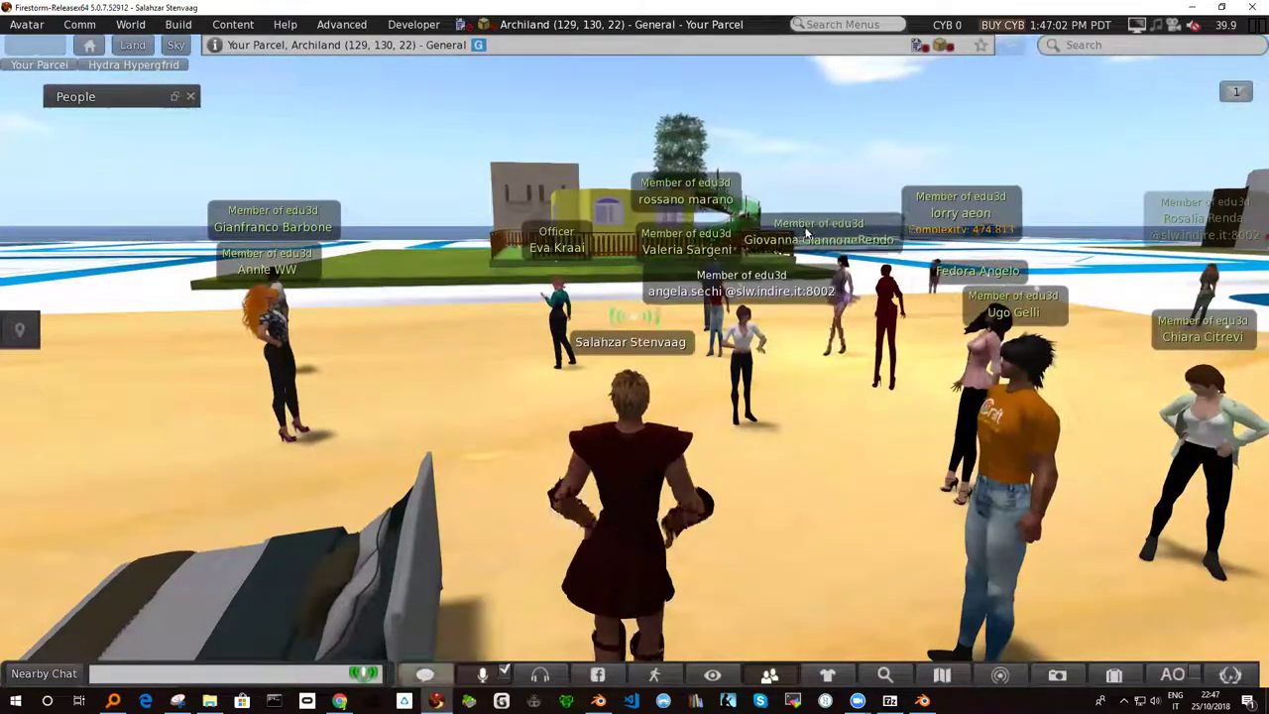
{"action": "key", "text": "Right"}
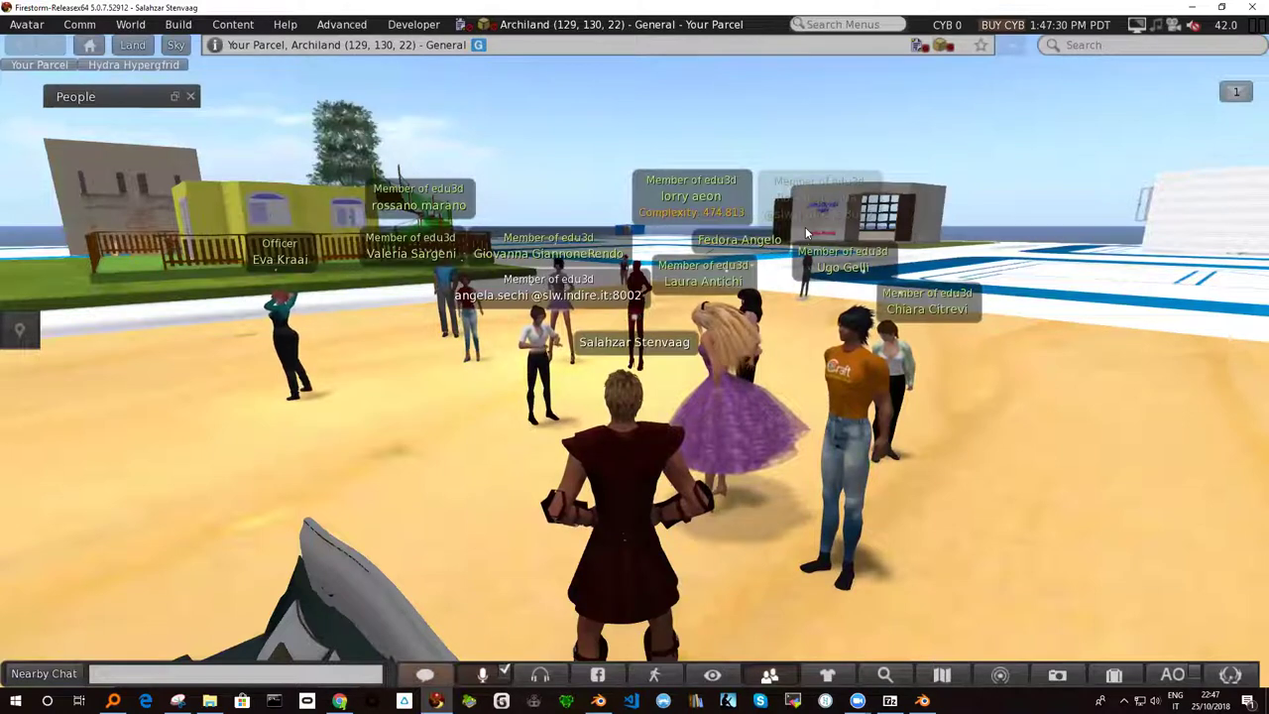
{"action": "key", "text": "Left"}
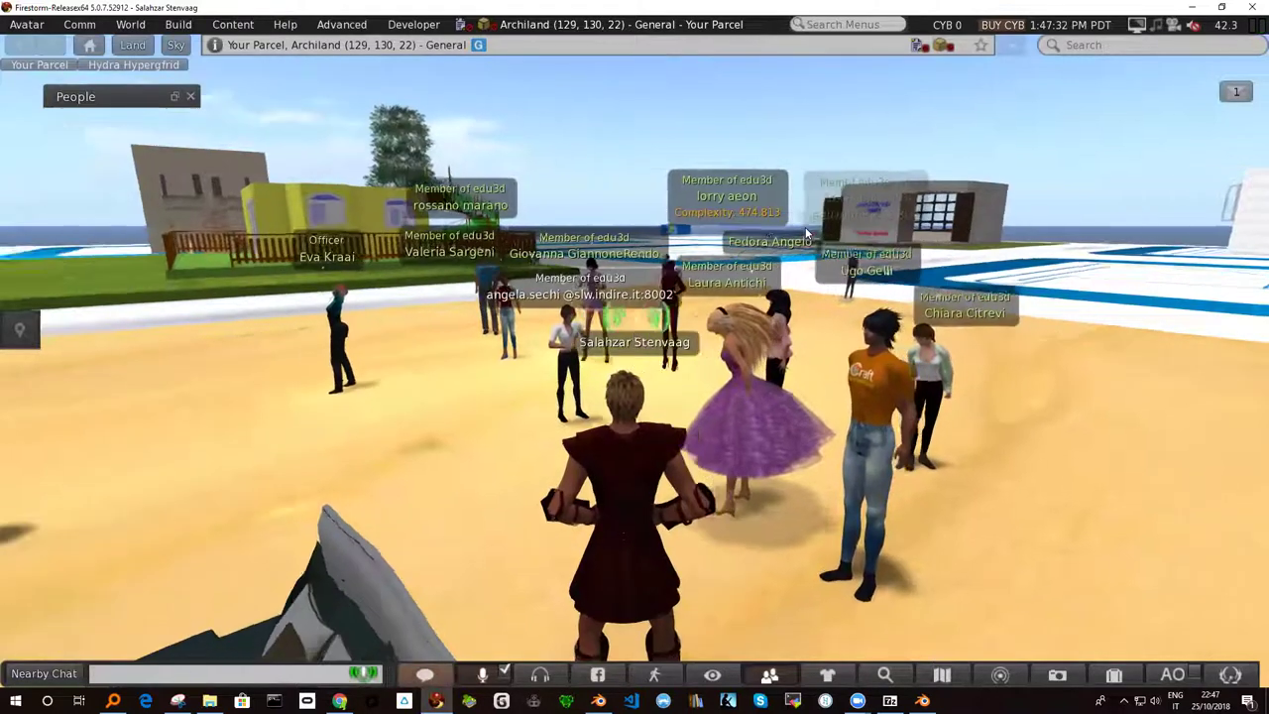